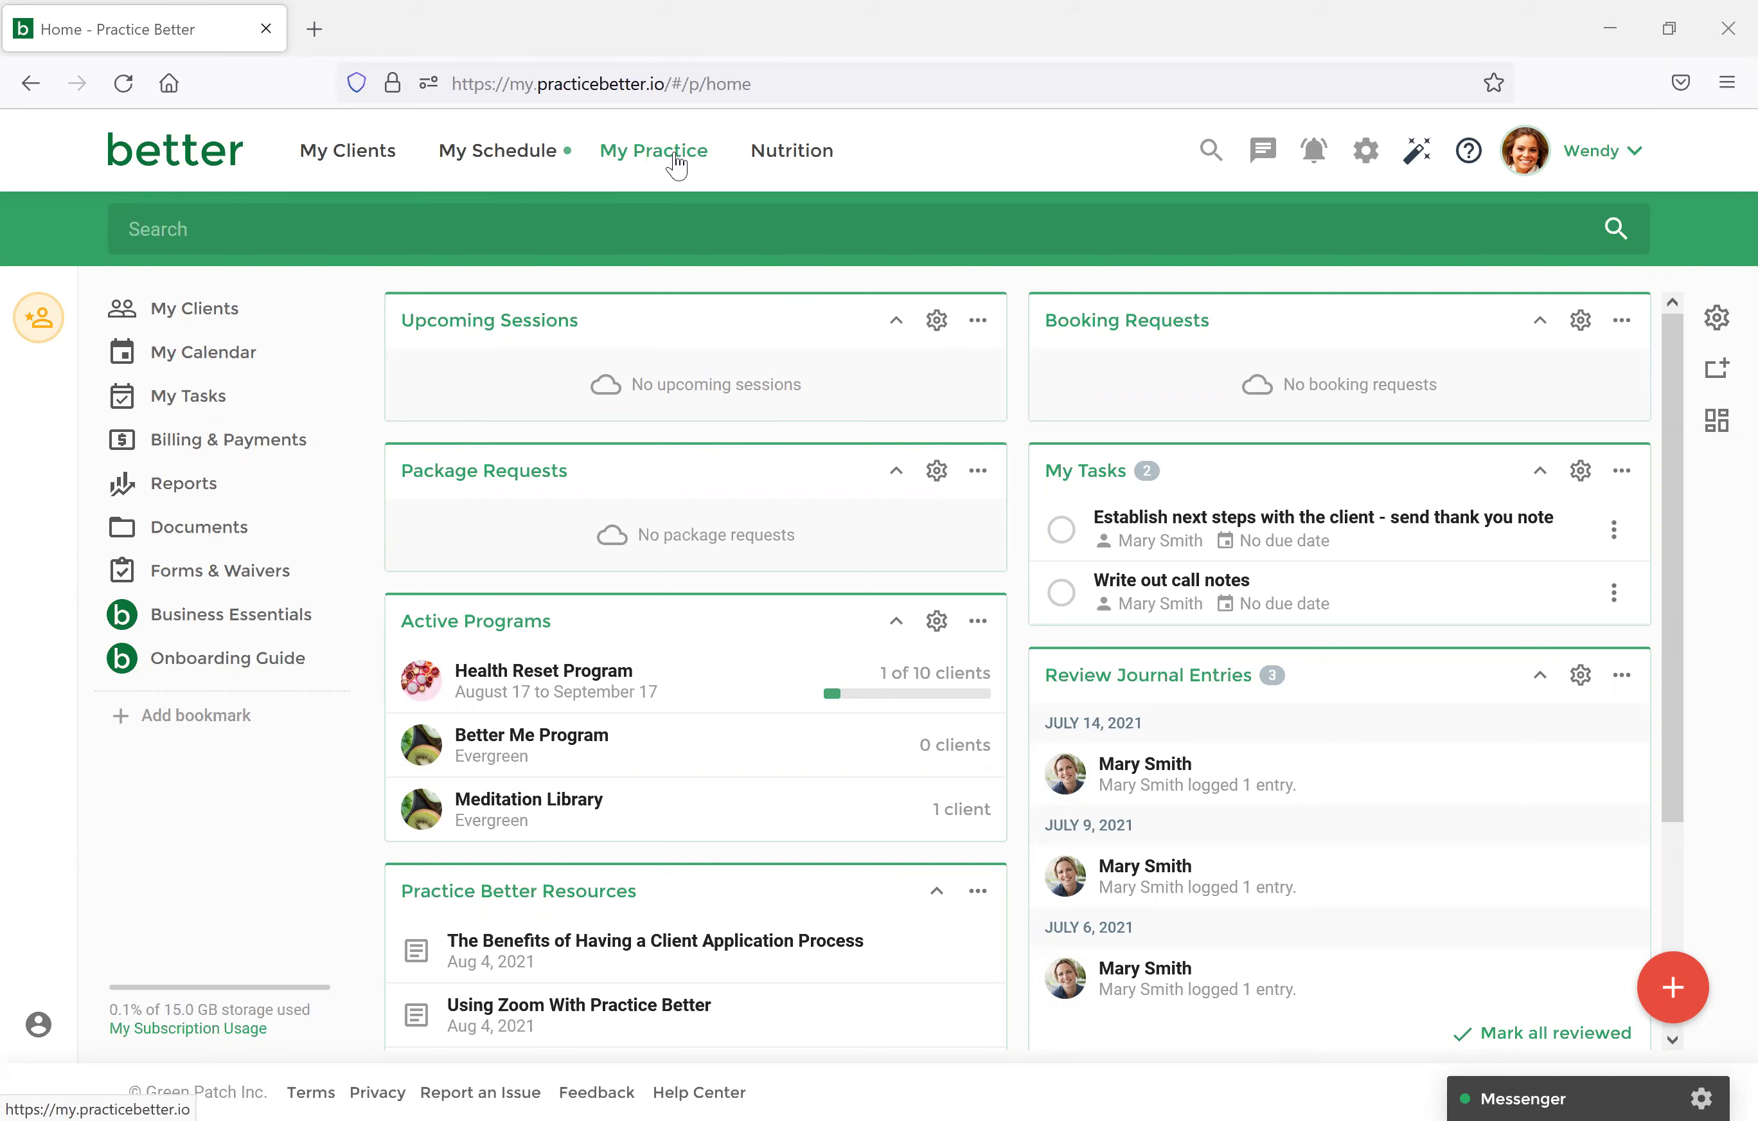
# Start a new note template from the prebuilt GROW Notes, check its save options, and return to the note templates without saving.
pyautogui.click(677, 166)
pyautogui.click(636, 758)
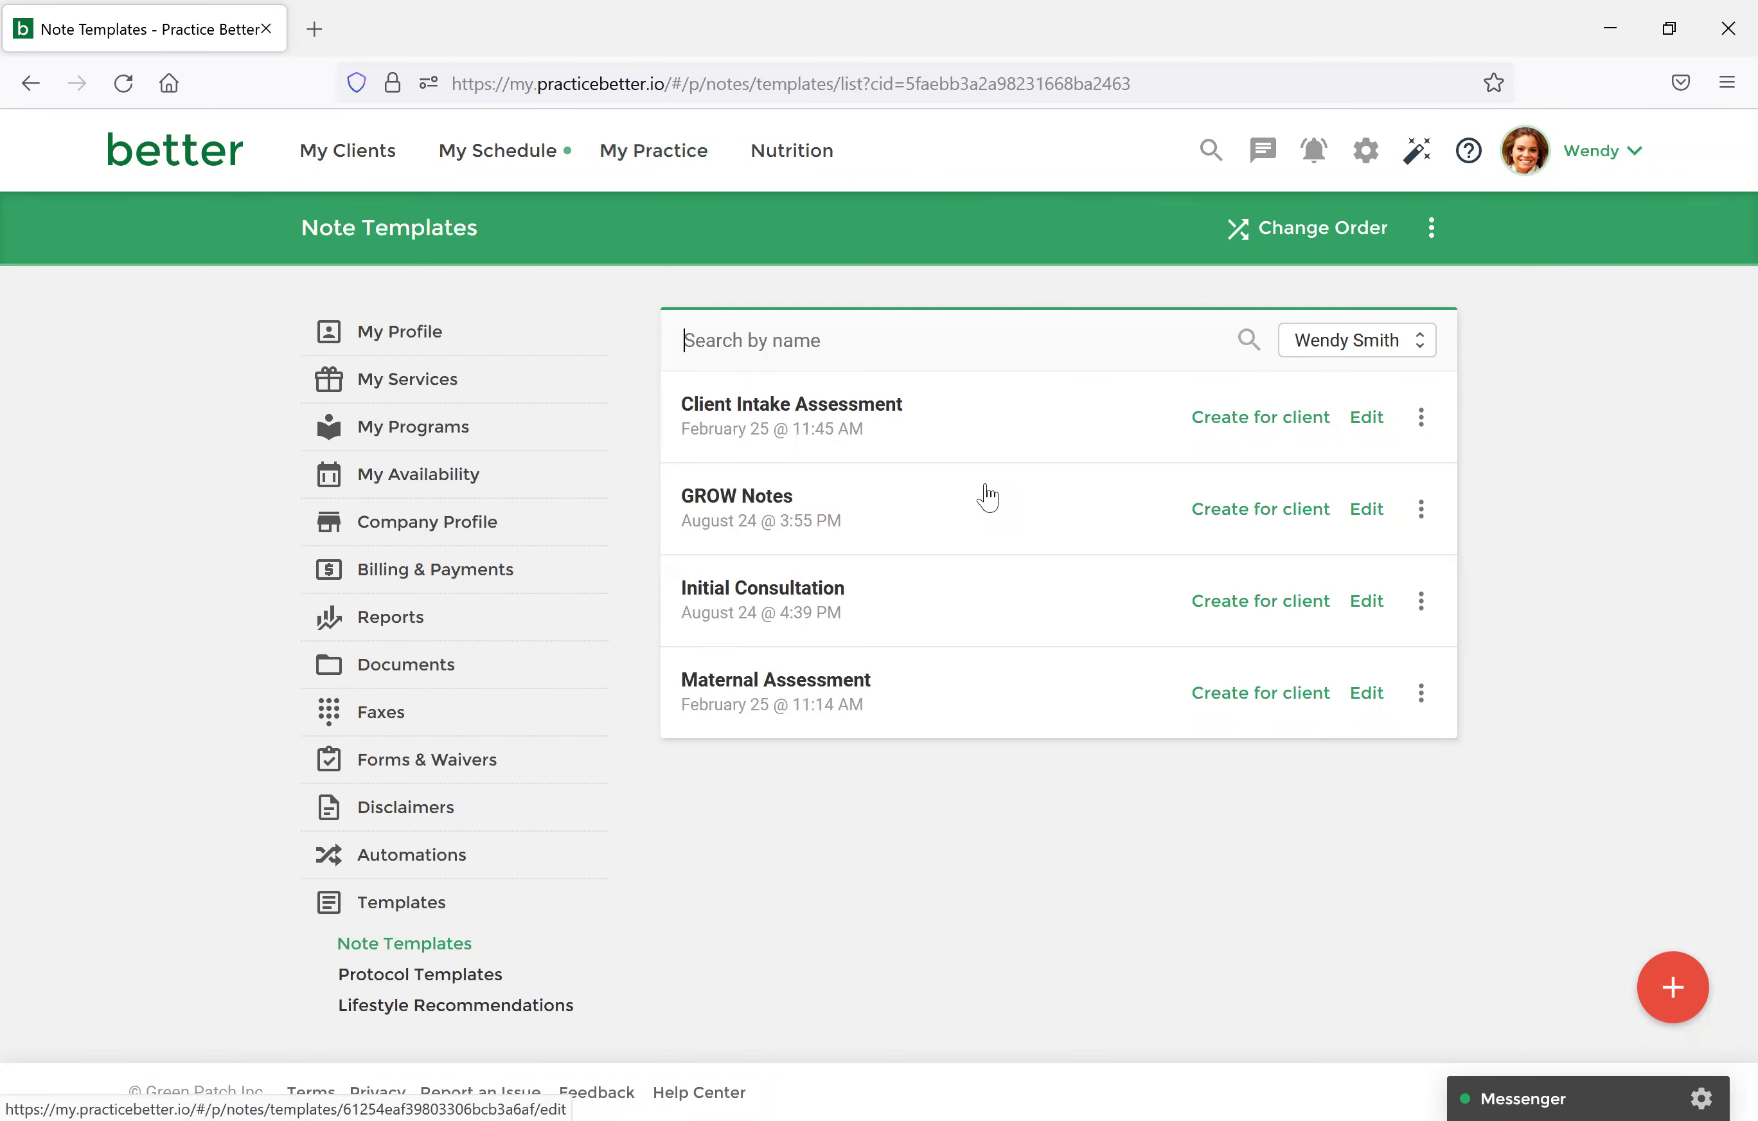
pyautogui.click(1673, 989)
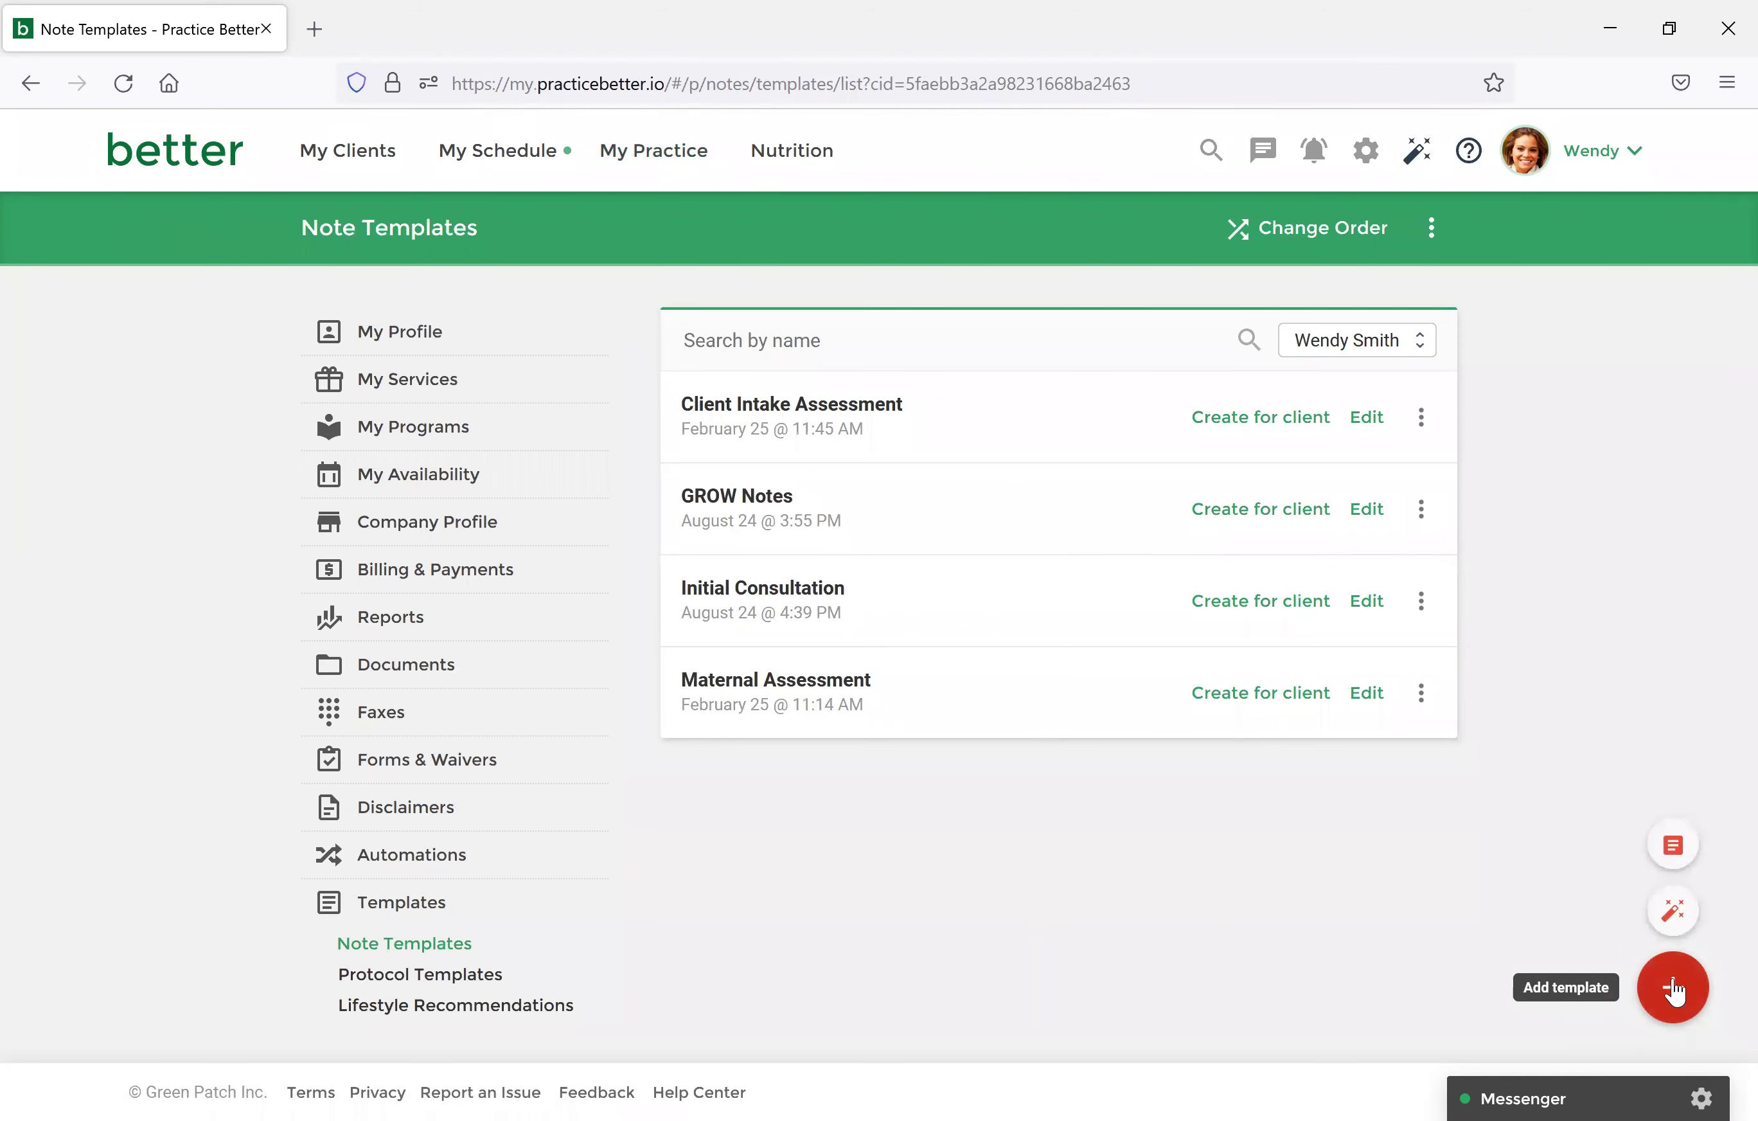
pyautogui.click(1671, 912)
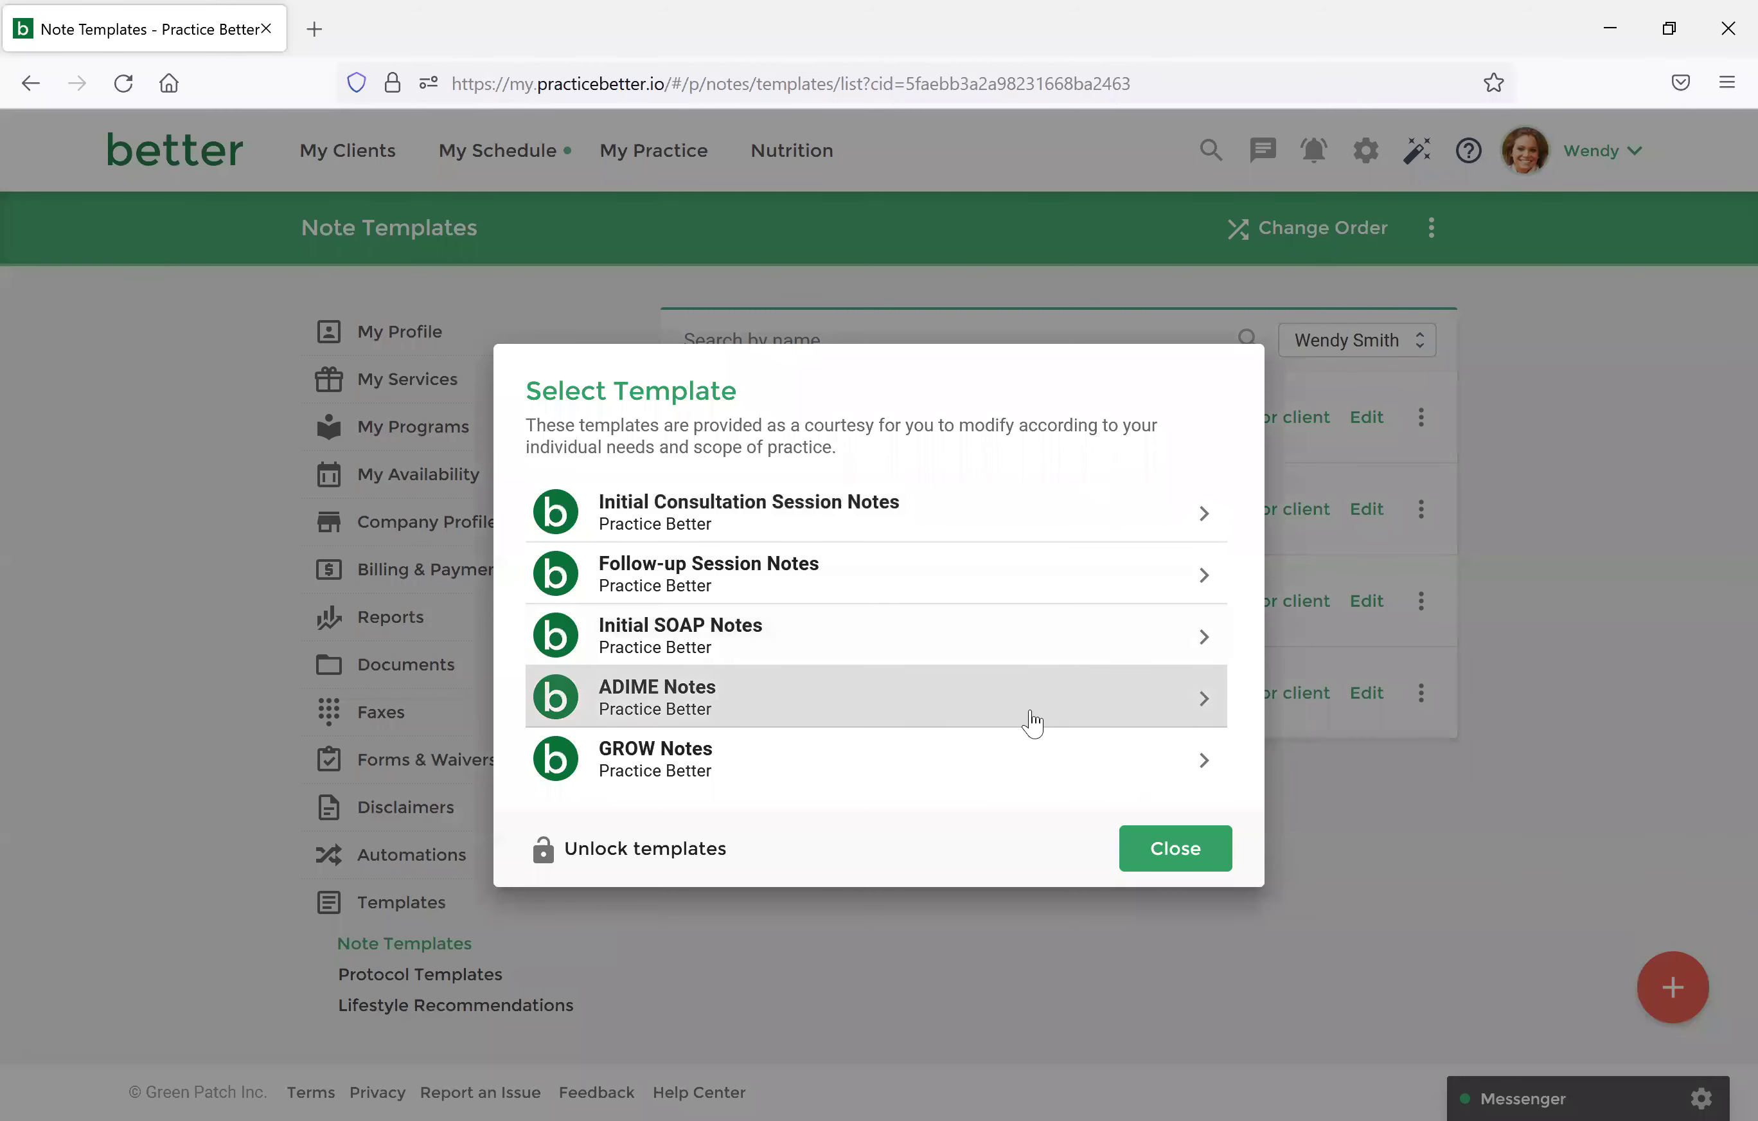
pyautogui.click(1018, 754)
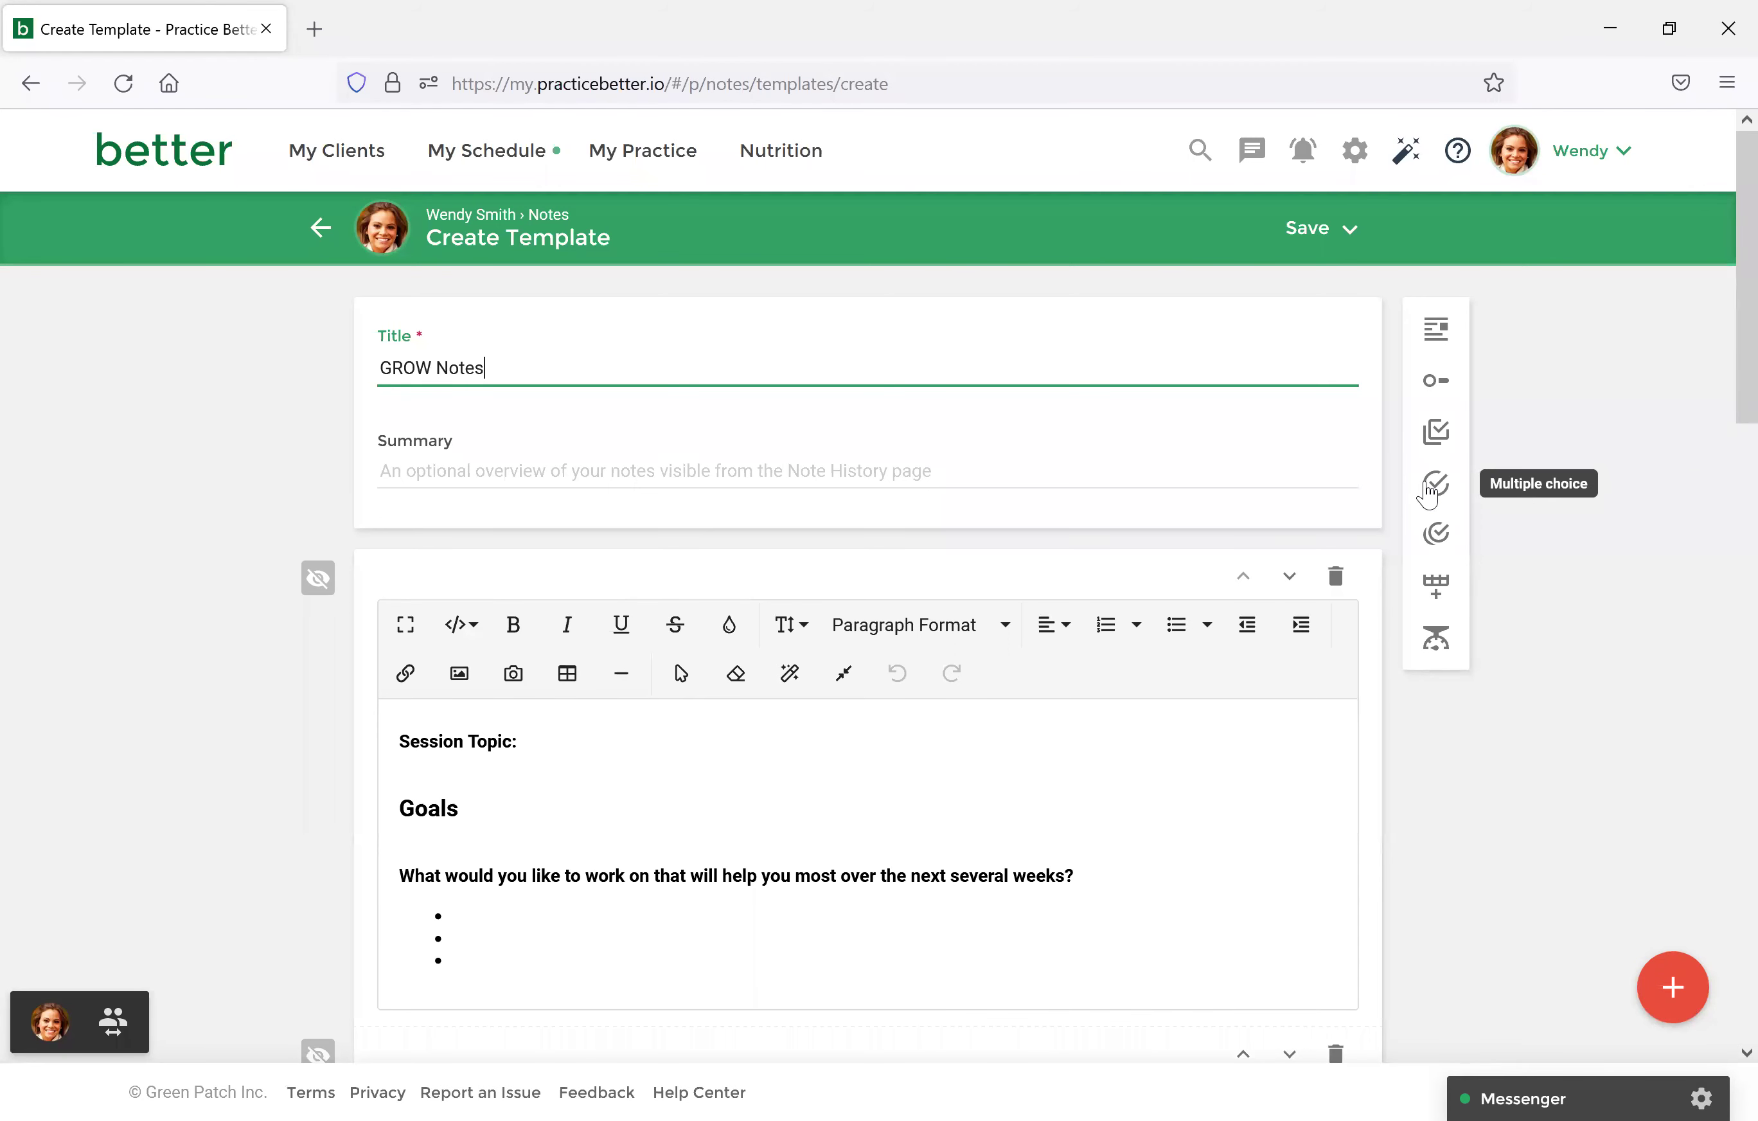
pyautogui.click(1333, 251)
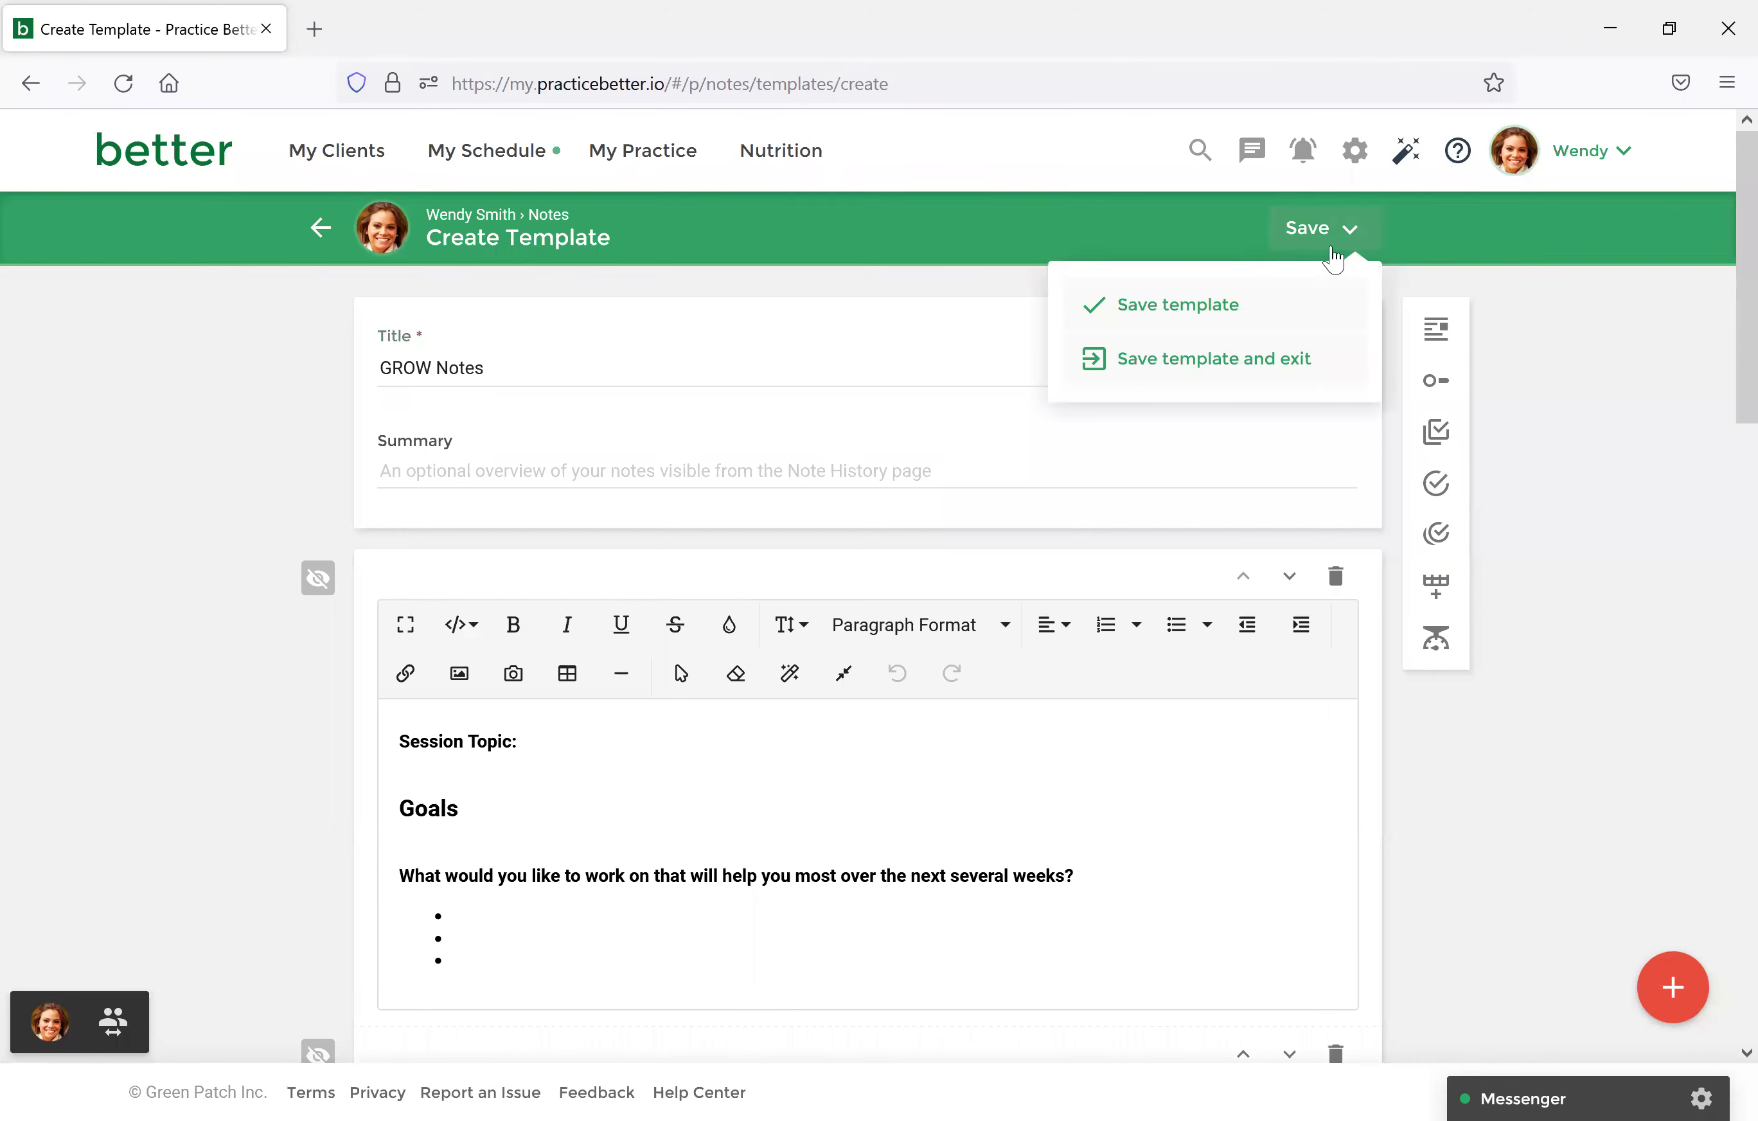
pyautogui.click(323, 230)
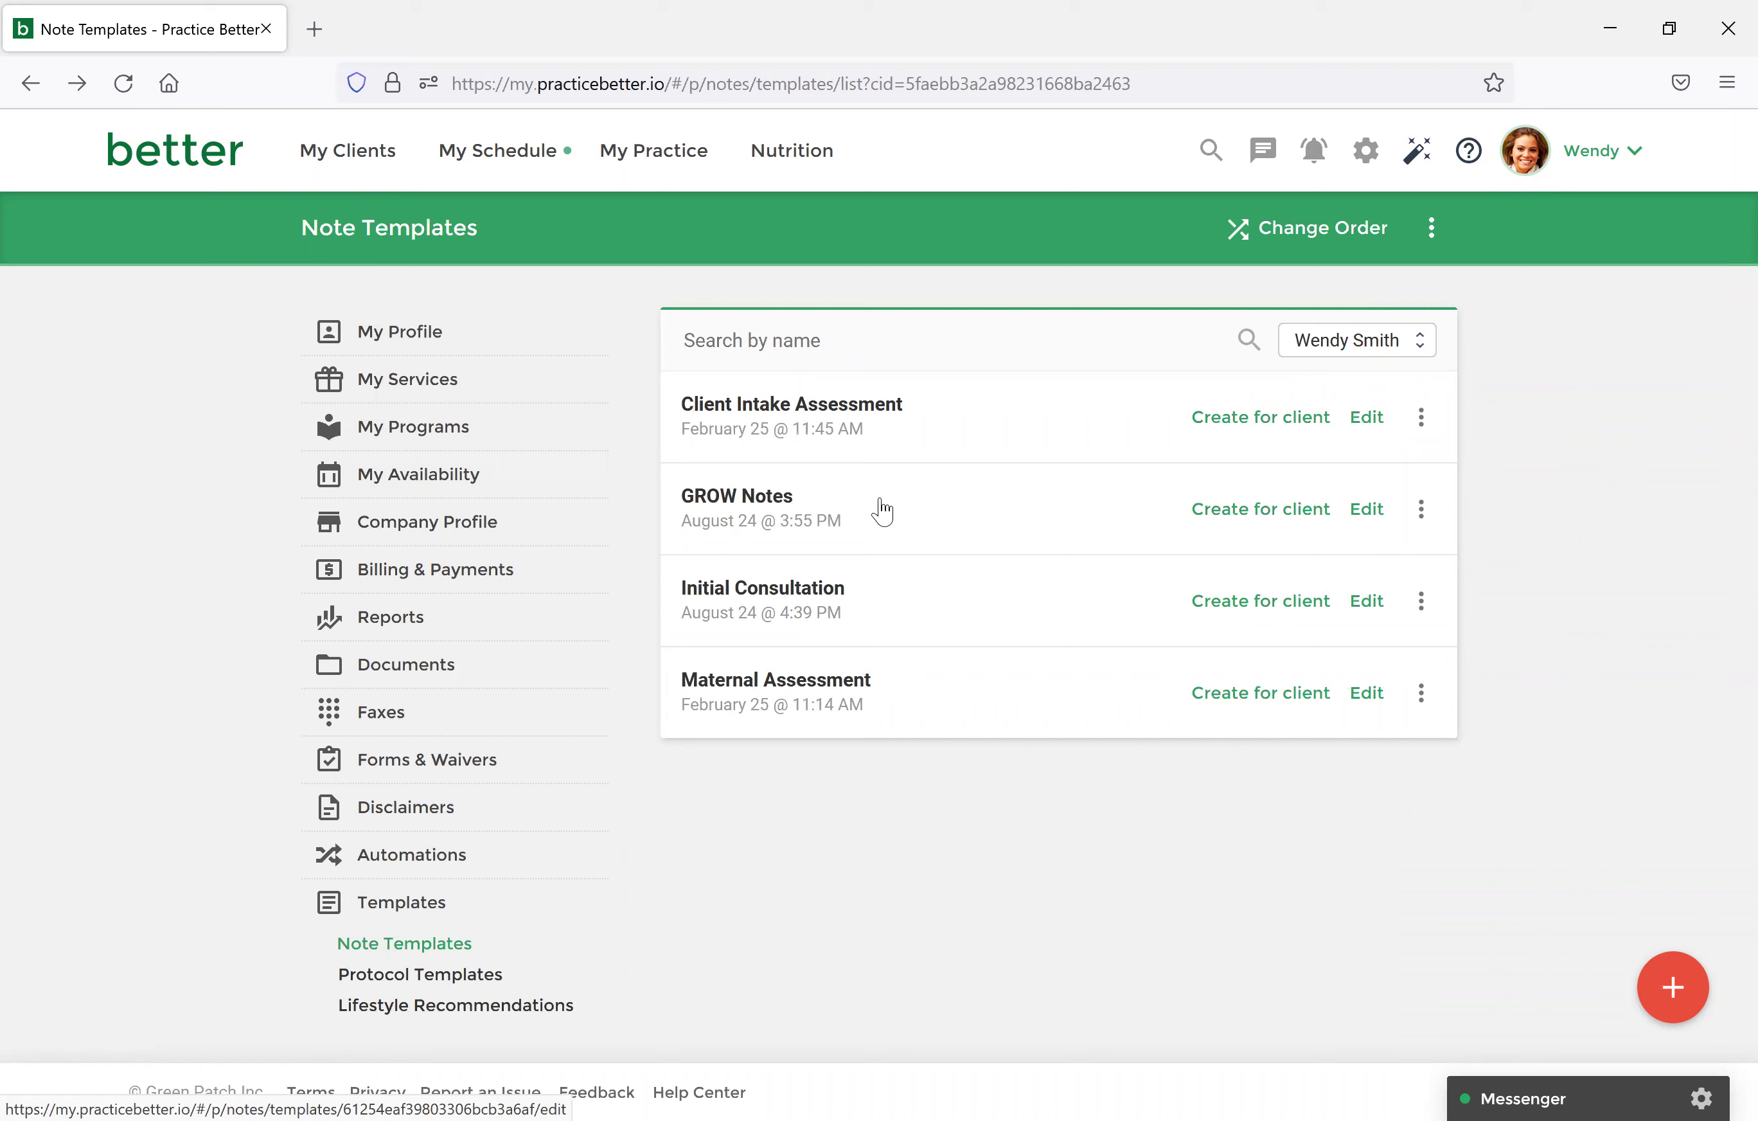
# Open the client's shared GROW Notes dated Aug 24, 2021 for editing from their notes history.
pyautogui.click(367, 157)
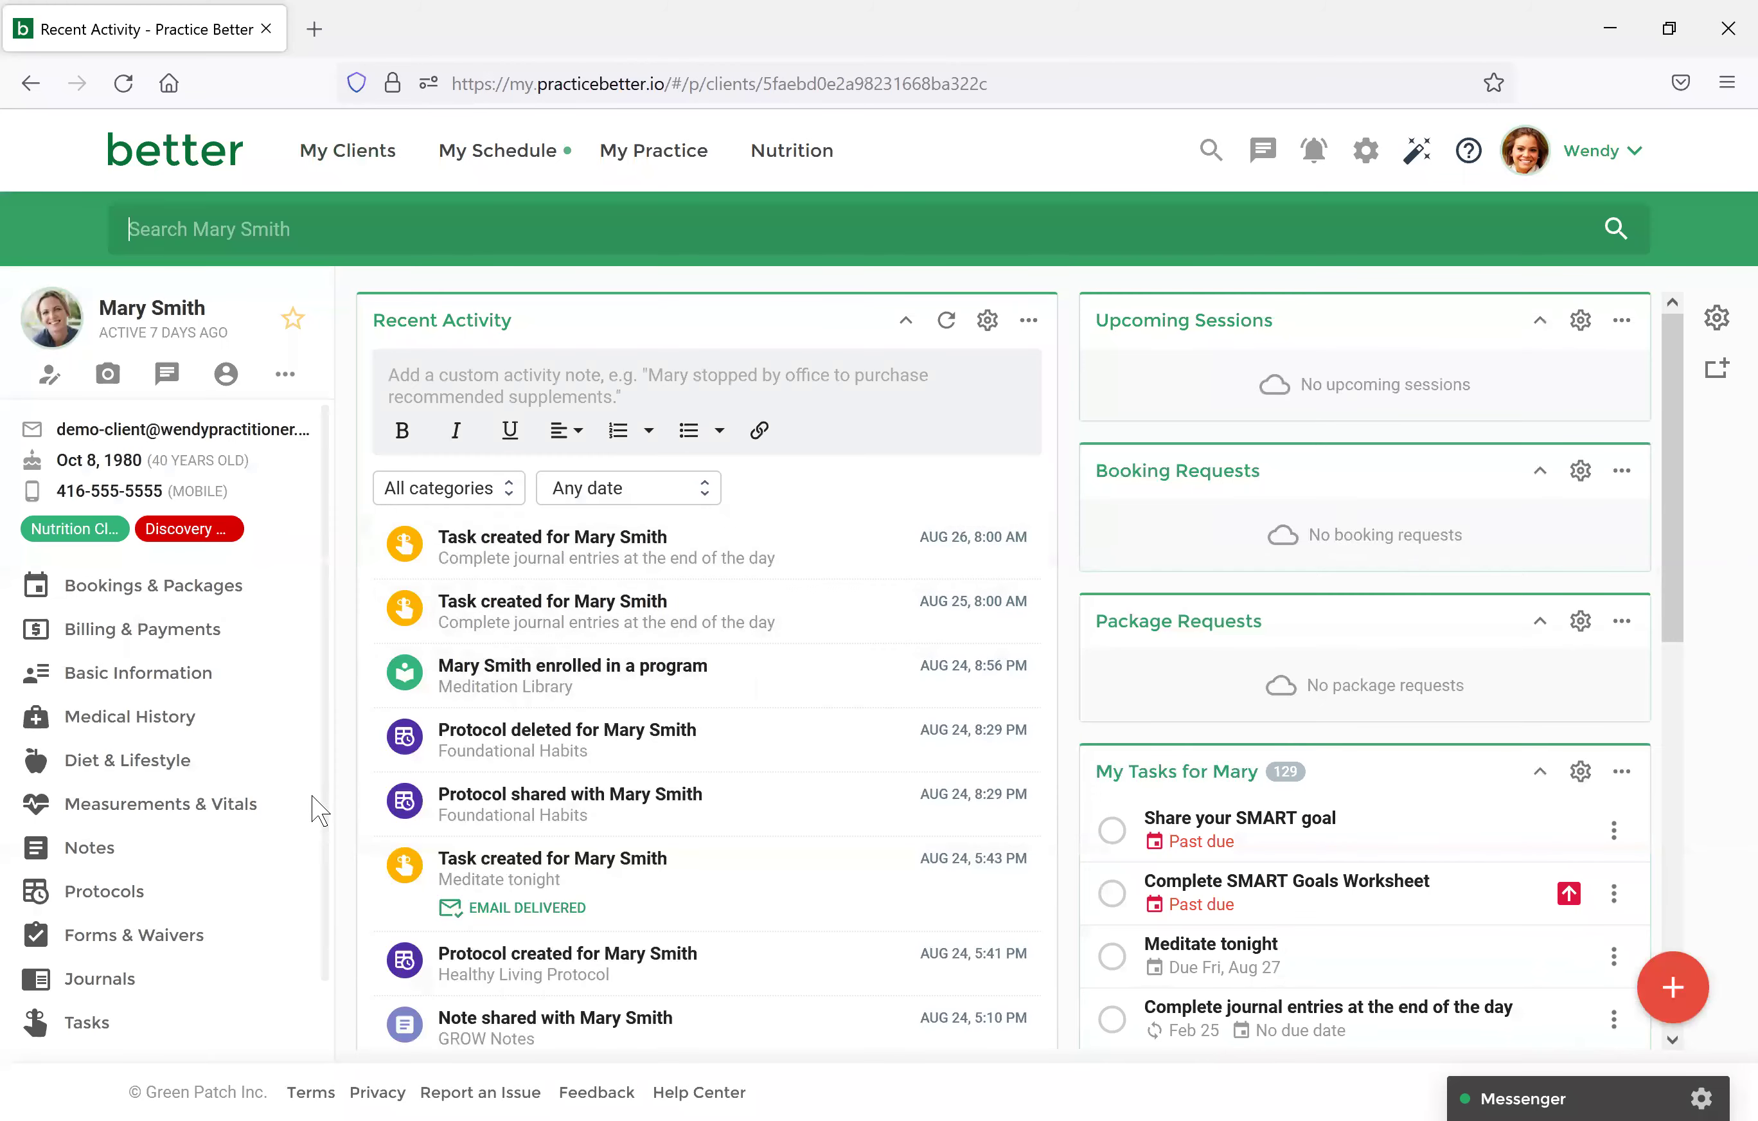
pyautogui.click(181, 857)
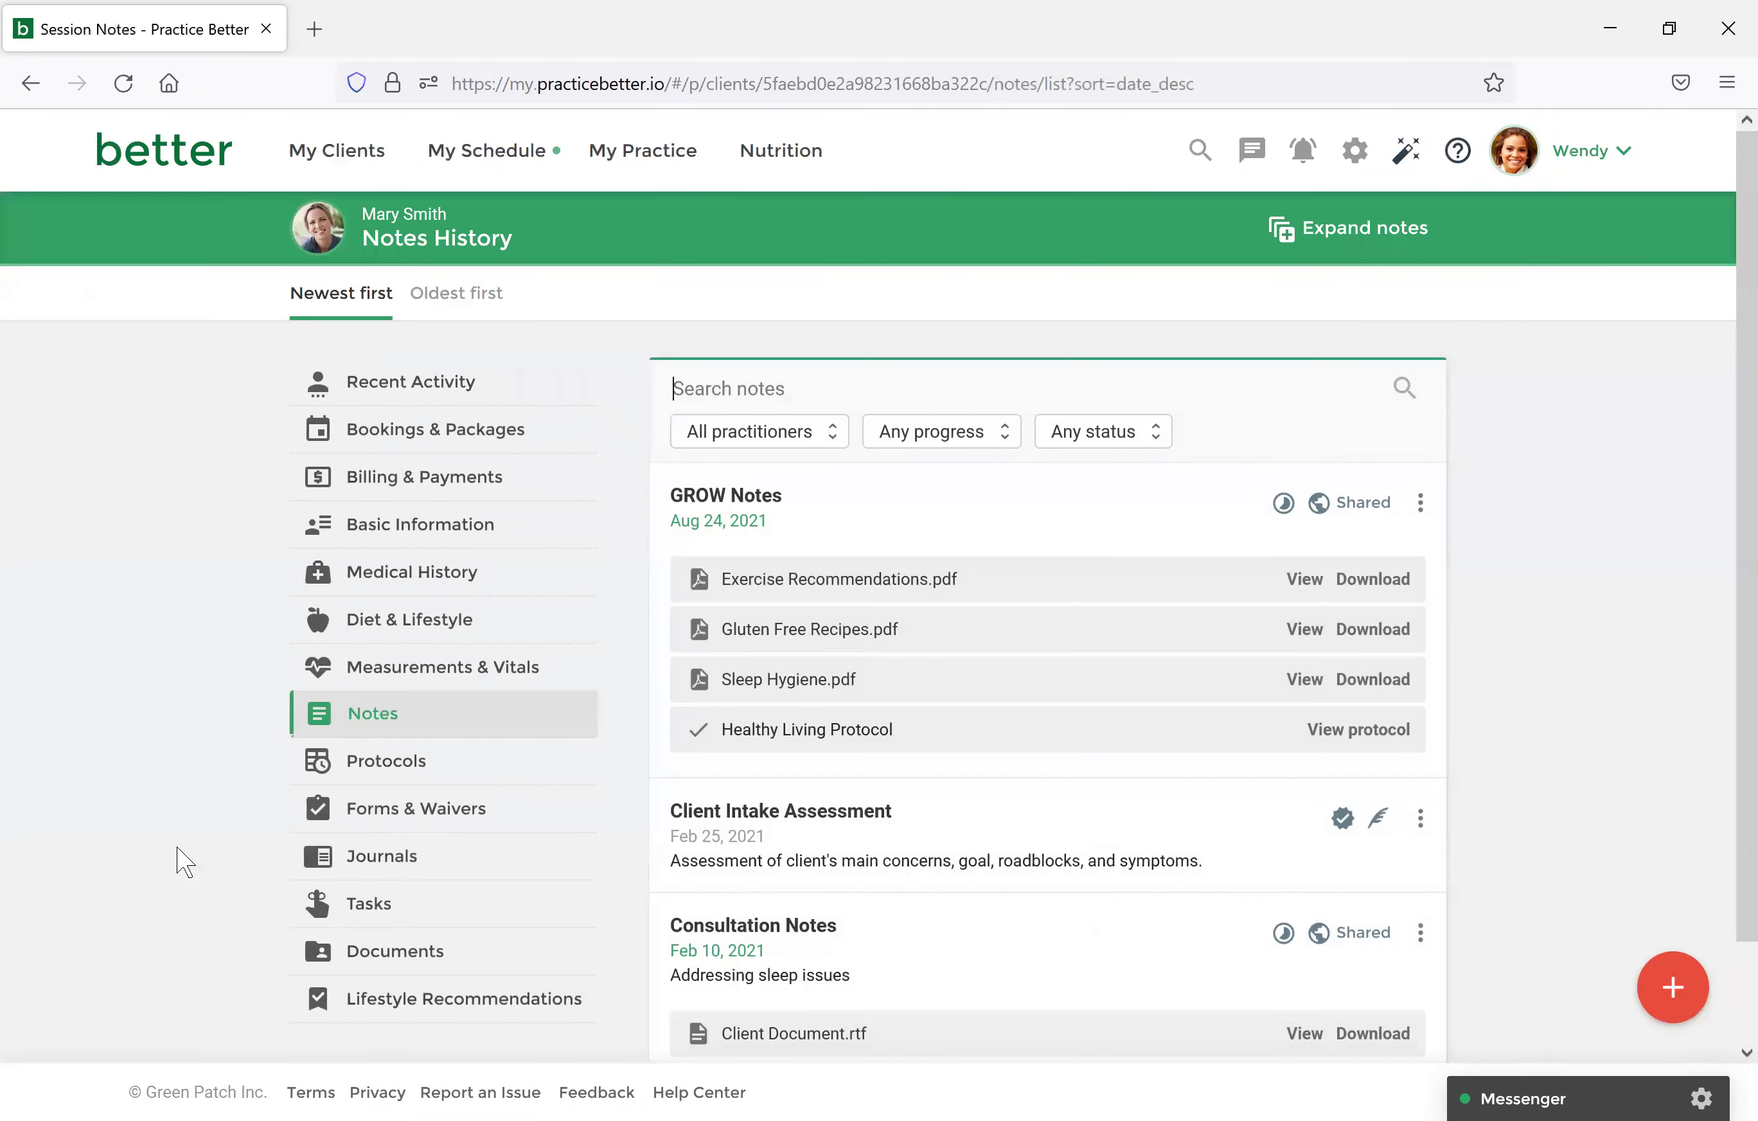
pyautogui.click(1173, 517)
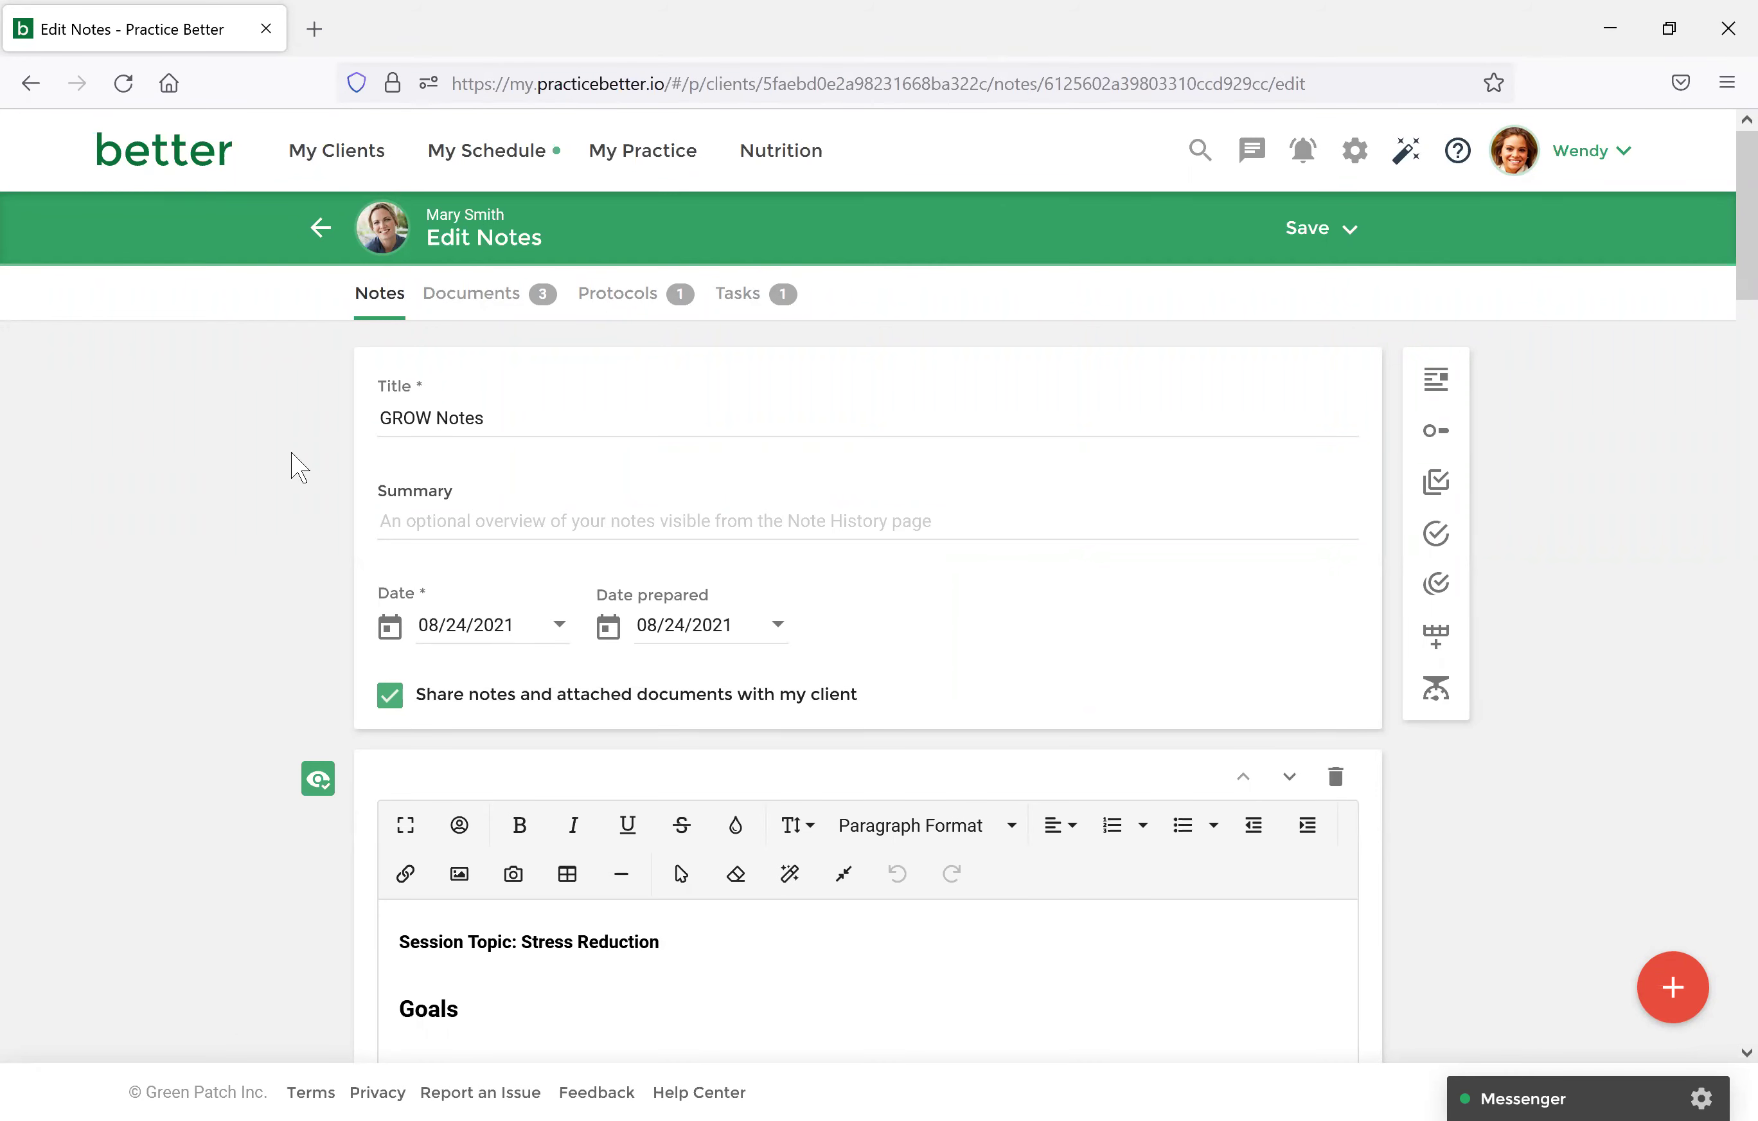
# Upload the Mental Health Chart image into the note under the heading "Data for meeting your goals:".
pyautogui.scroll(-10, 296, 467)
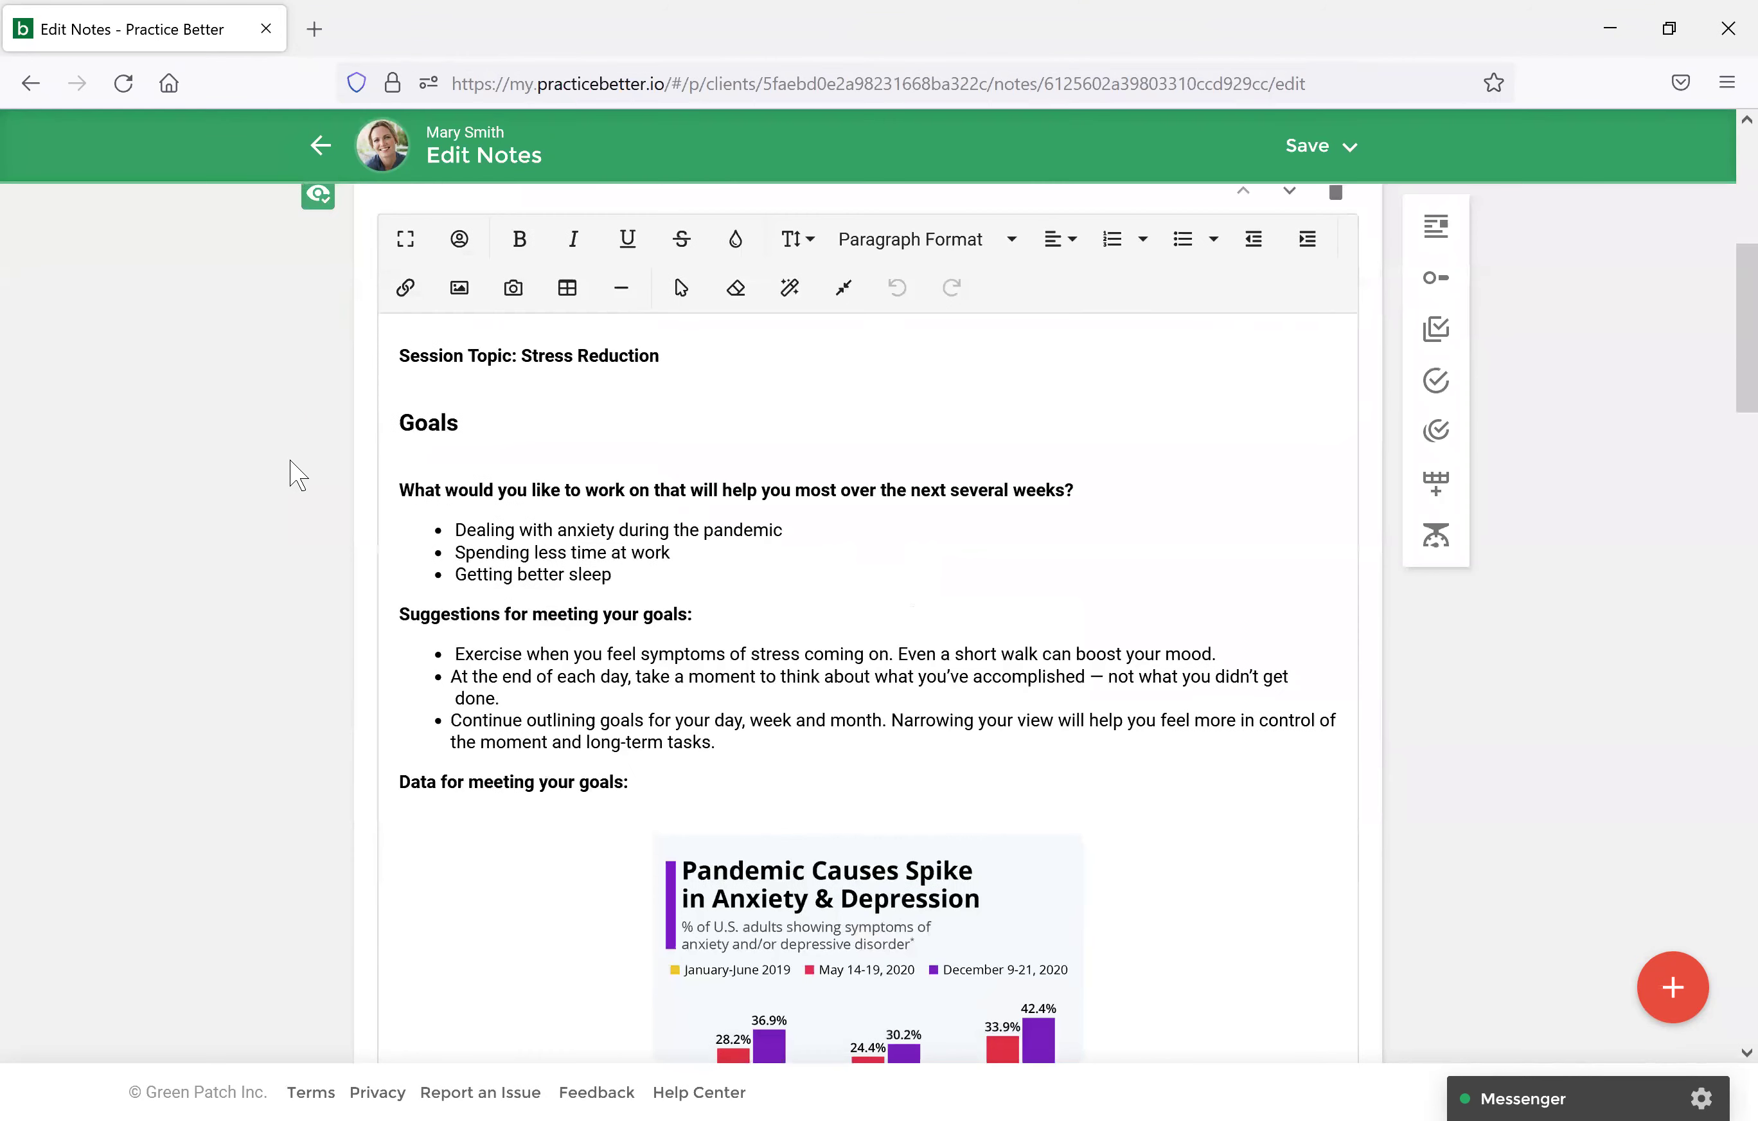
pyautogui.click(766, 668)
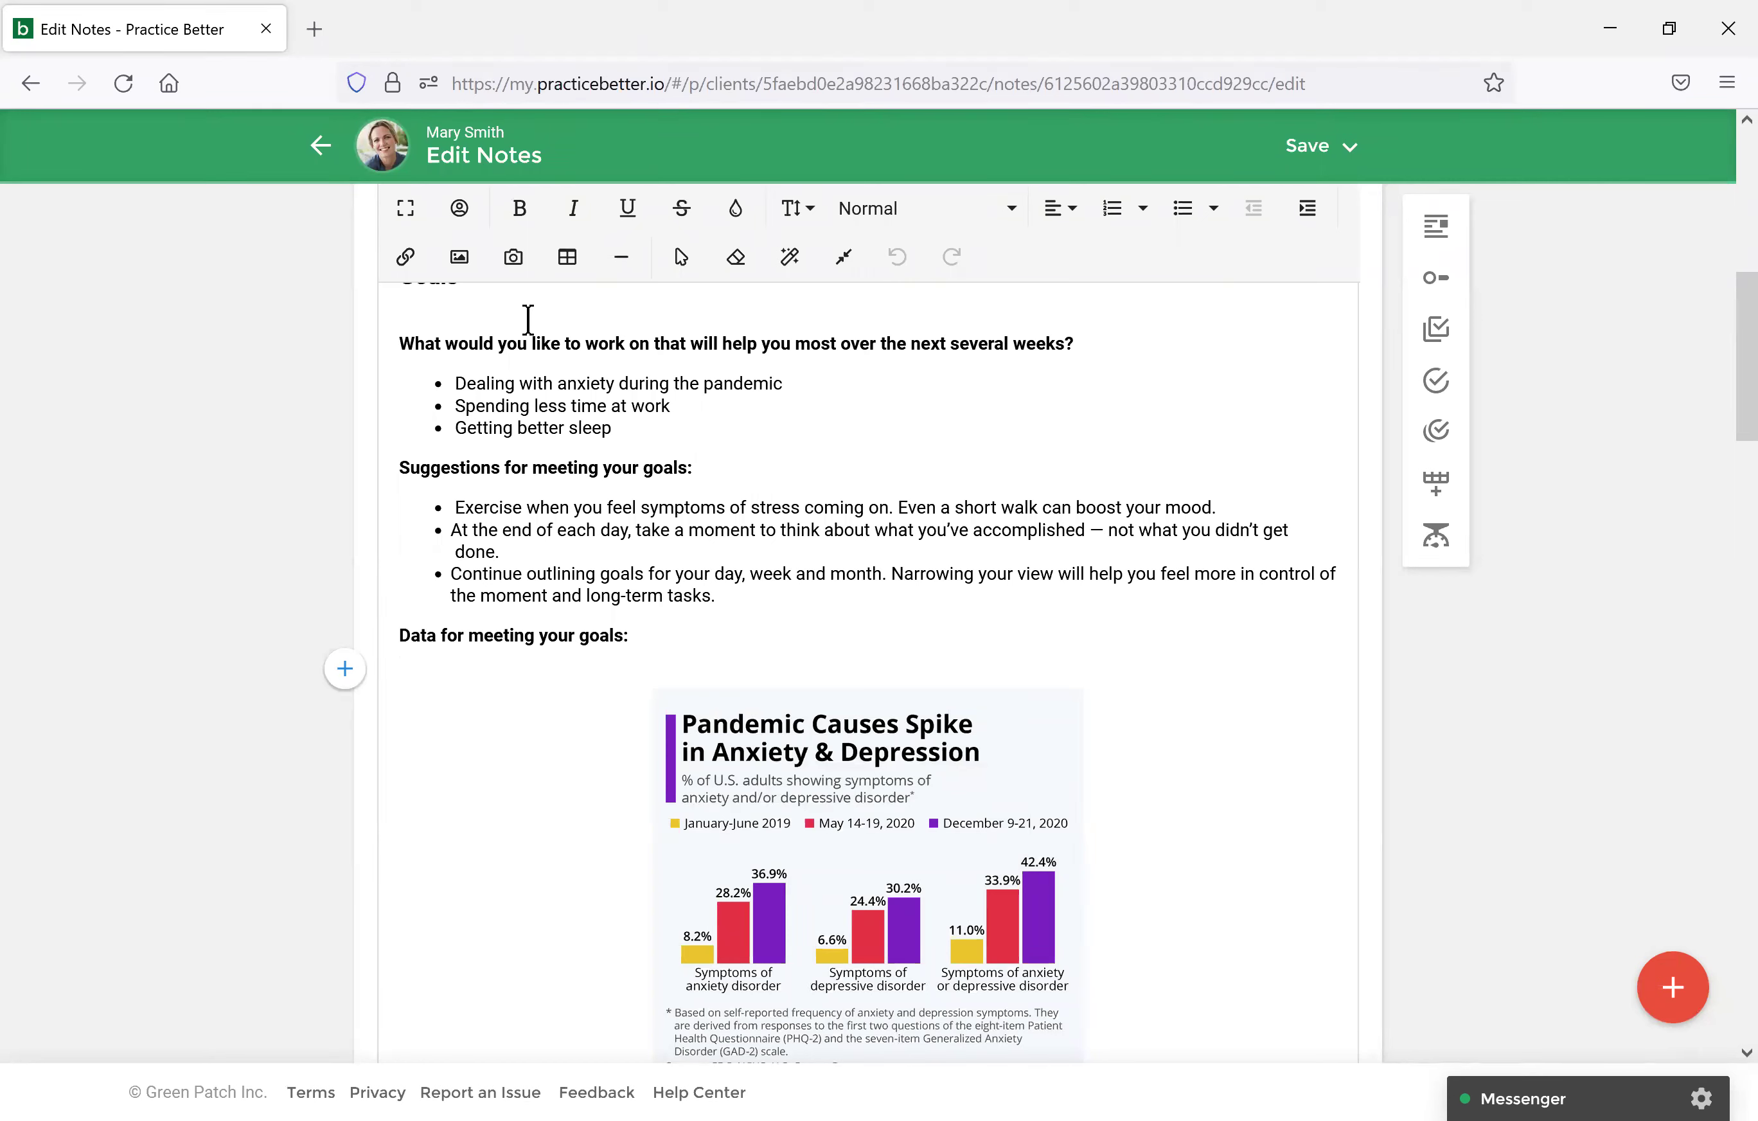
pyautogui.click(461, 263)
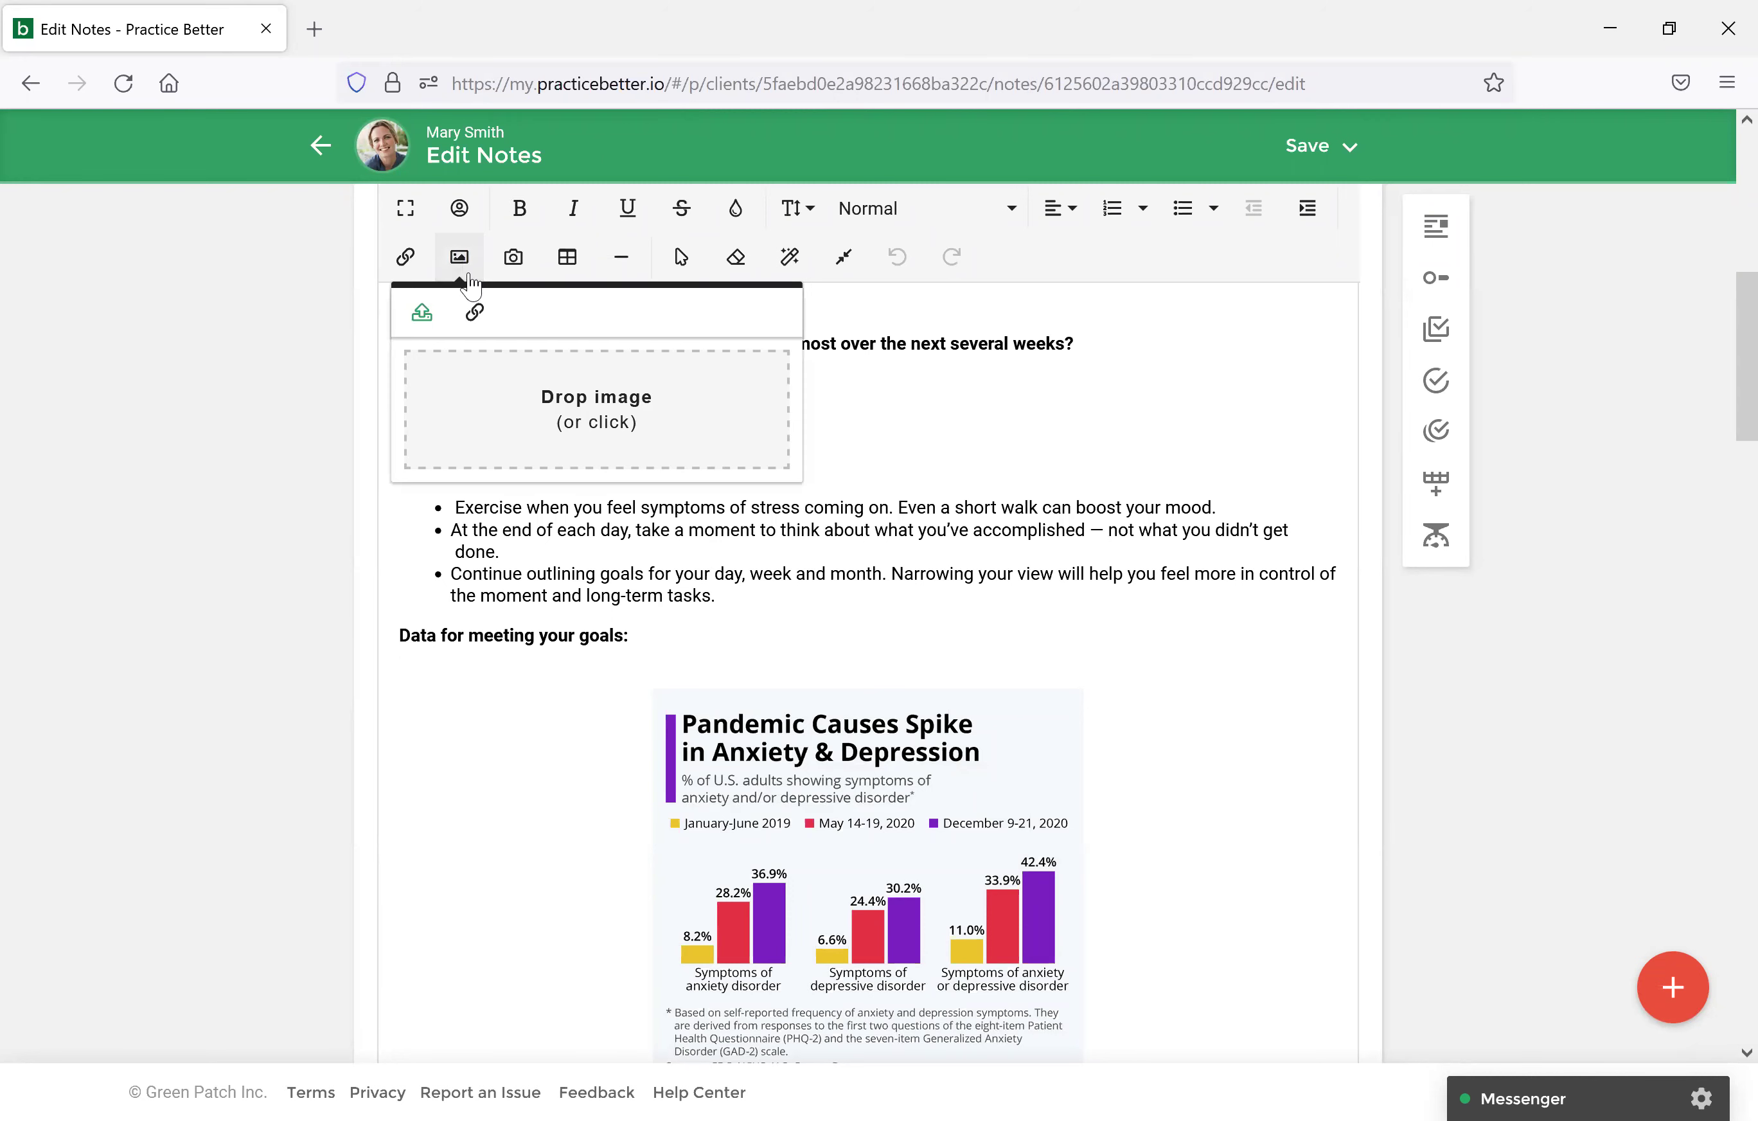
pyautogui.click(555, 420)
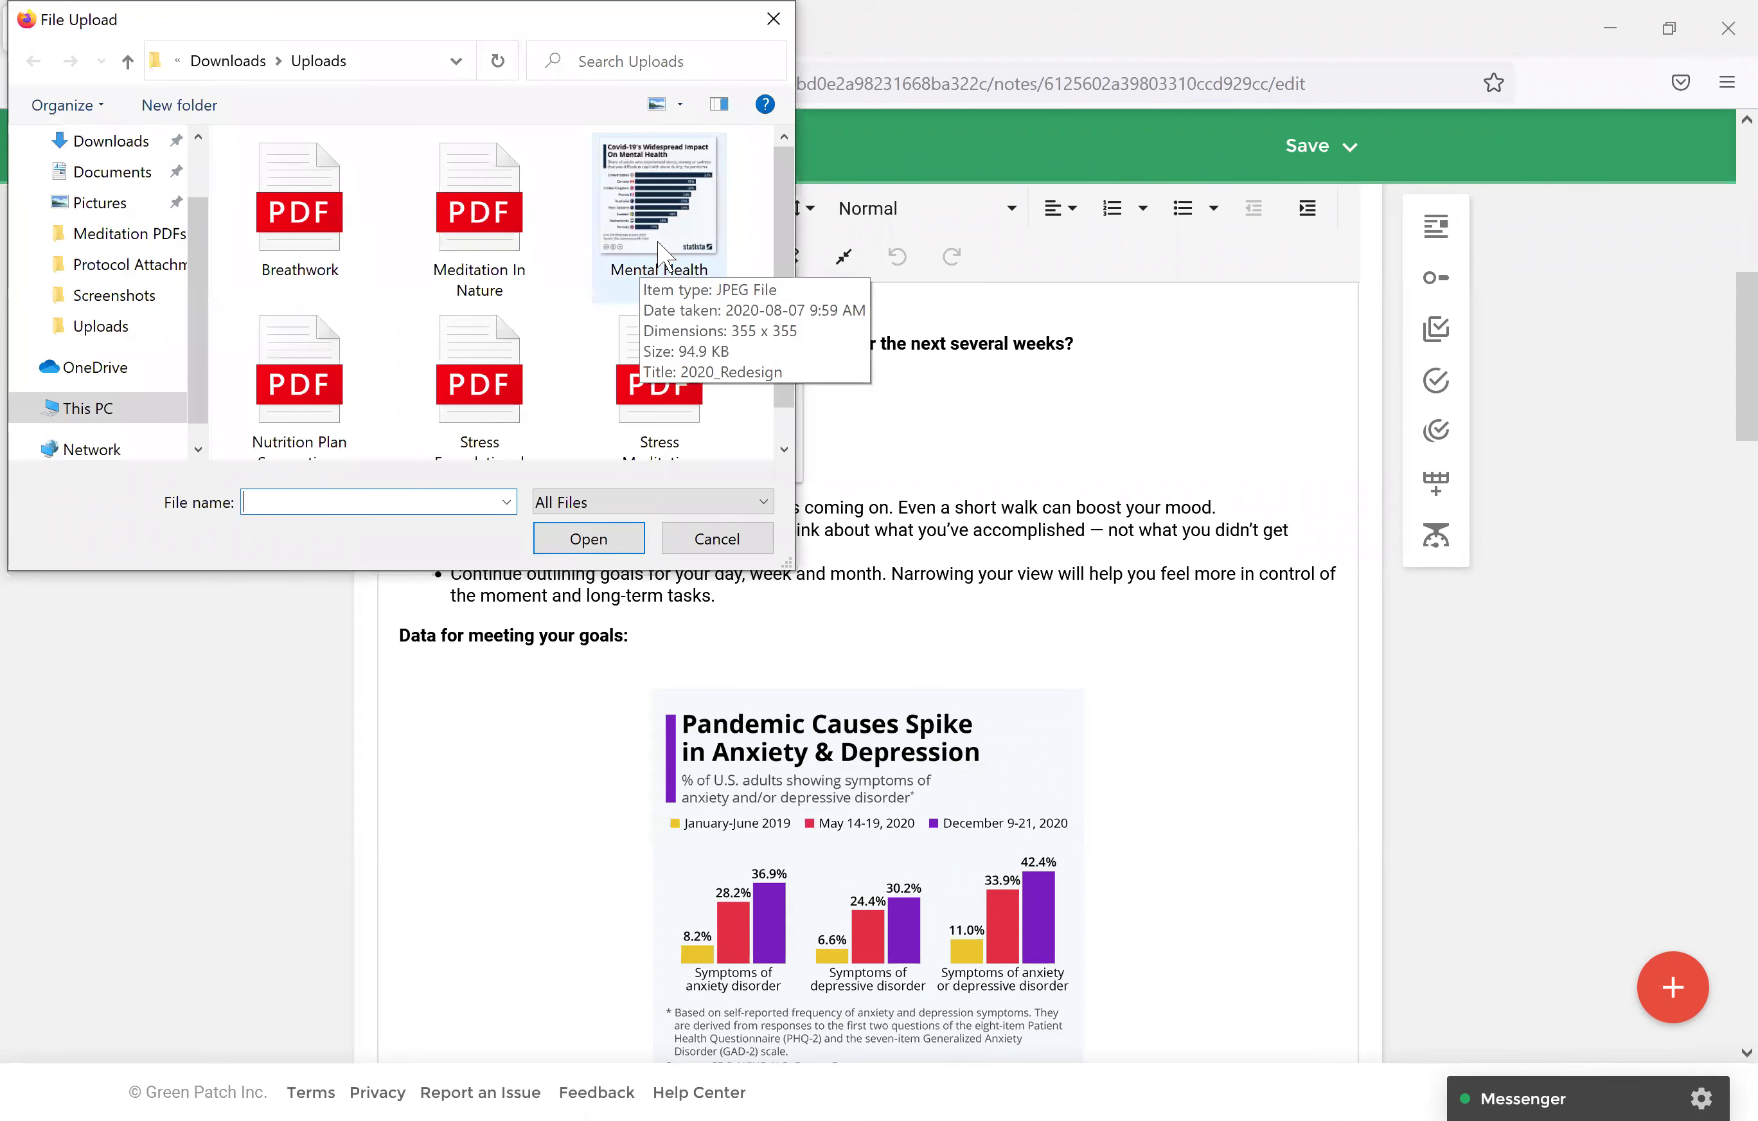
pyautogui.doubleClick(660, 255)
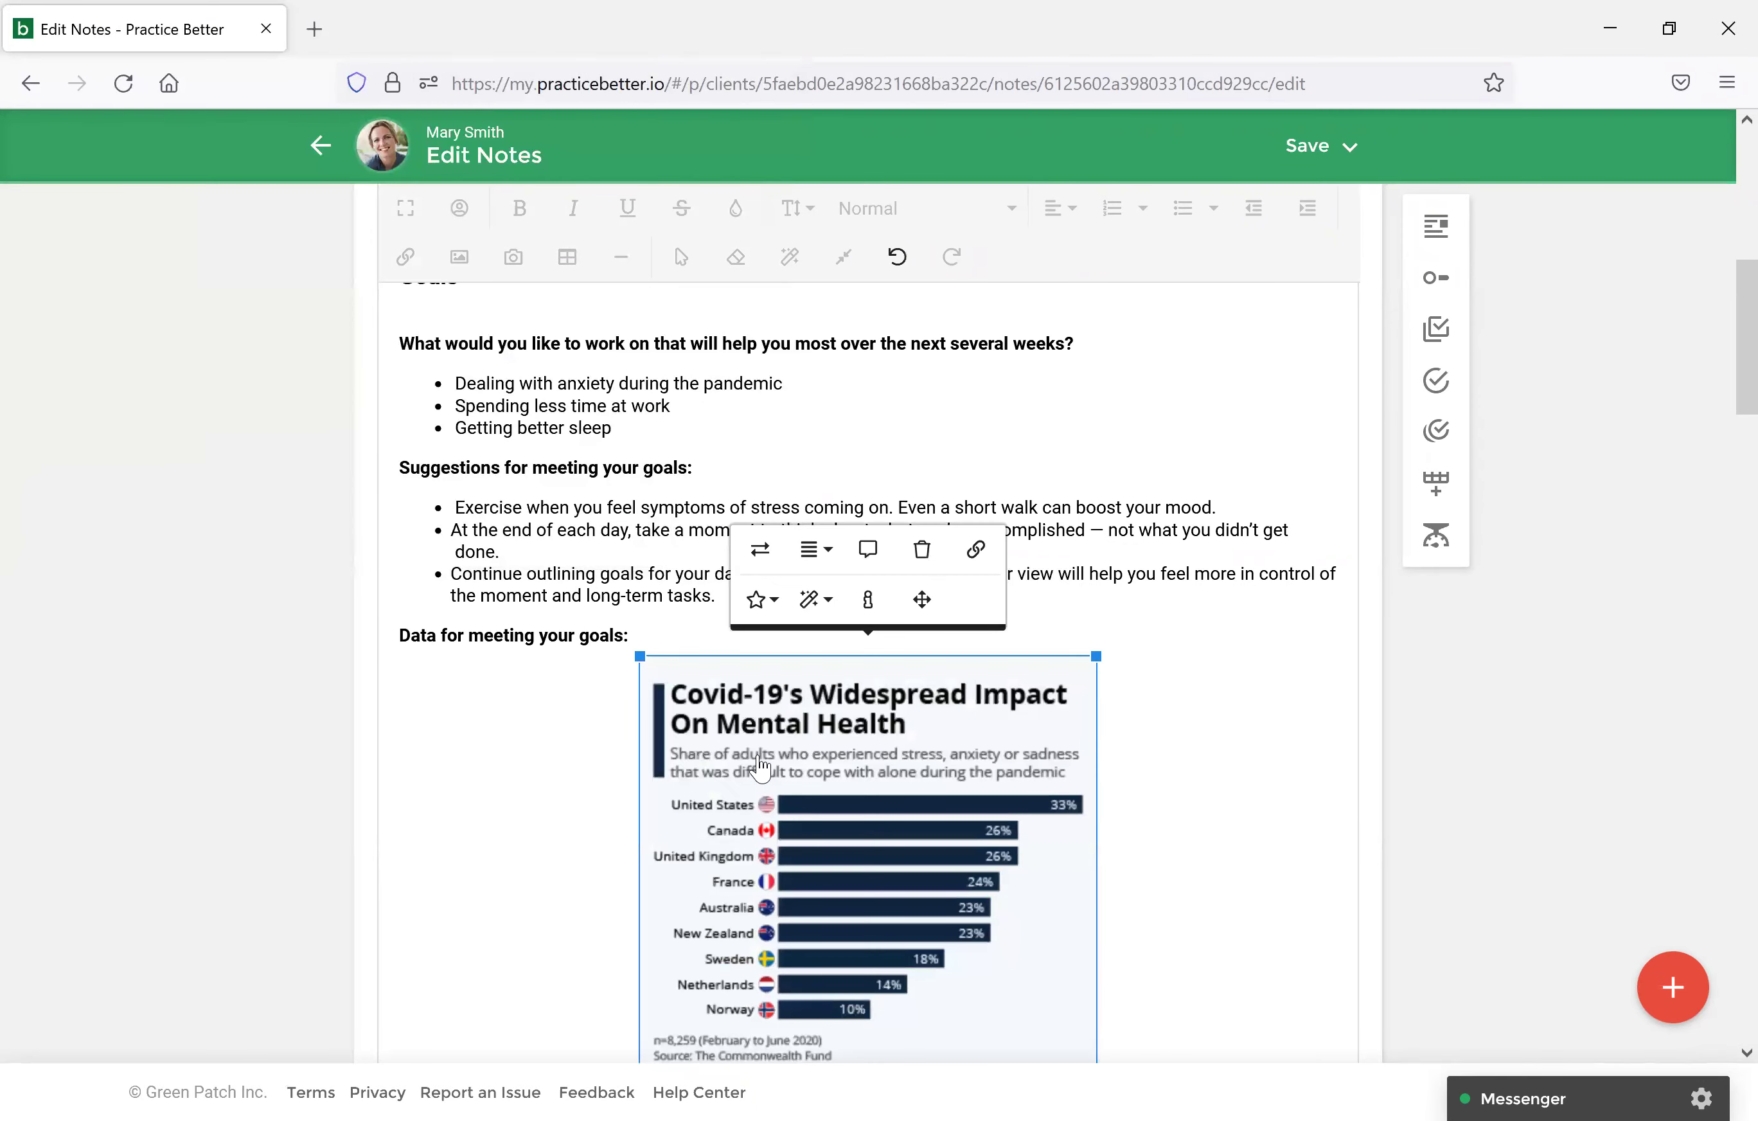
pyautogui.scroll(-2, 796, 849)
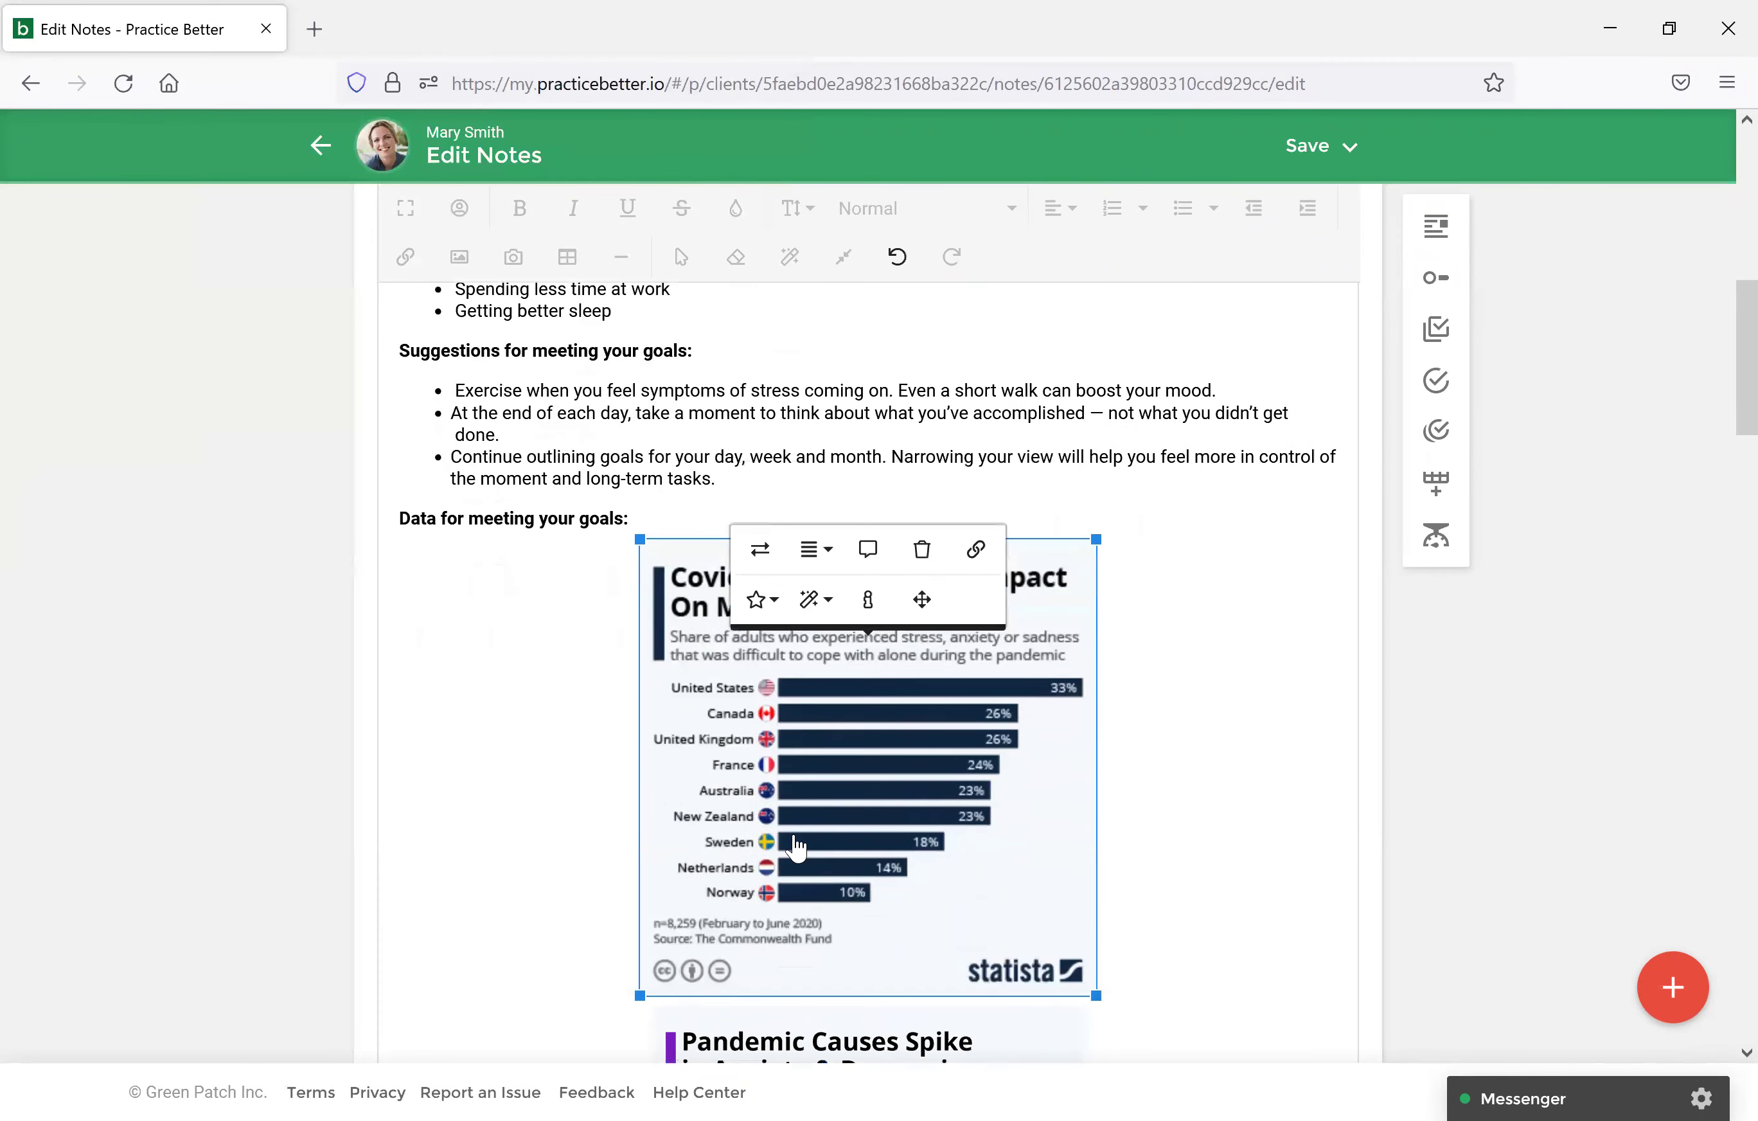
pyautogui.scroll(-3, 796, 849)
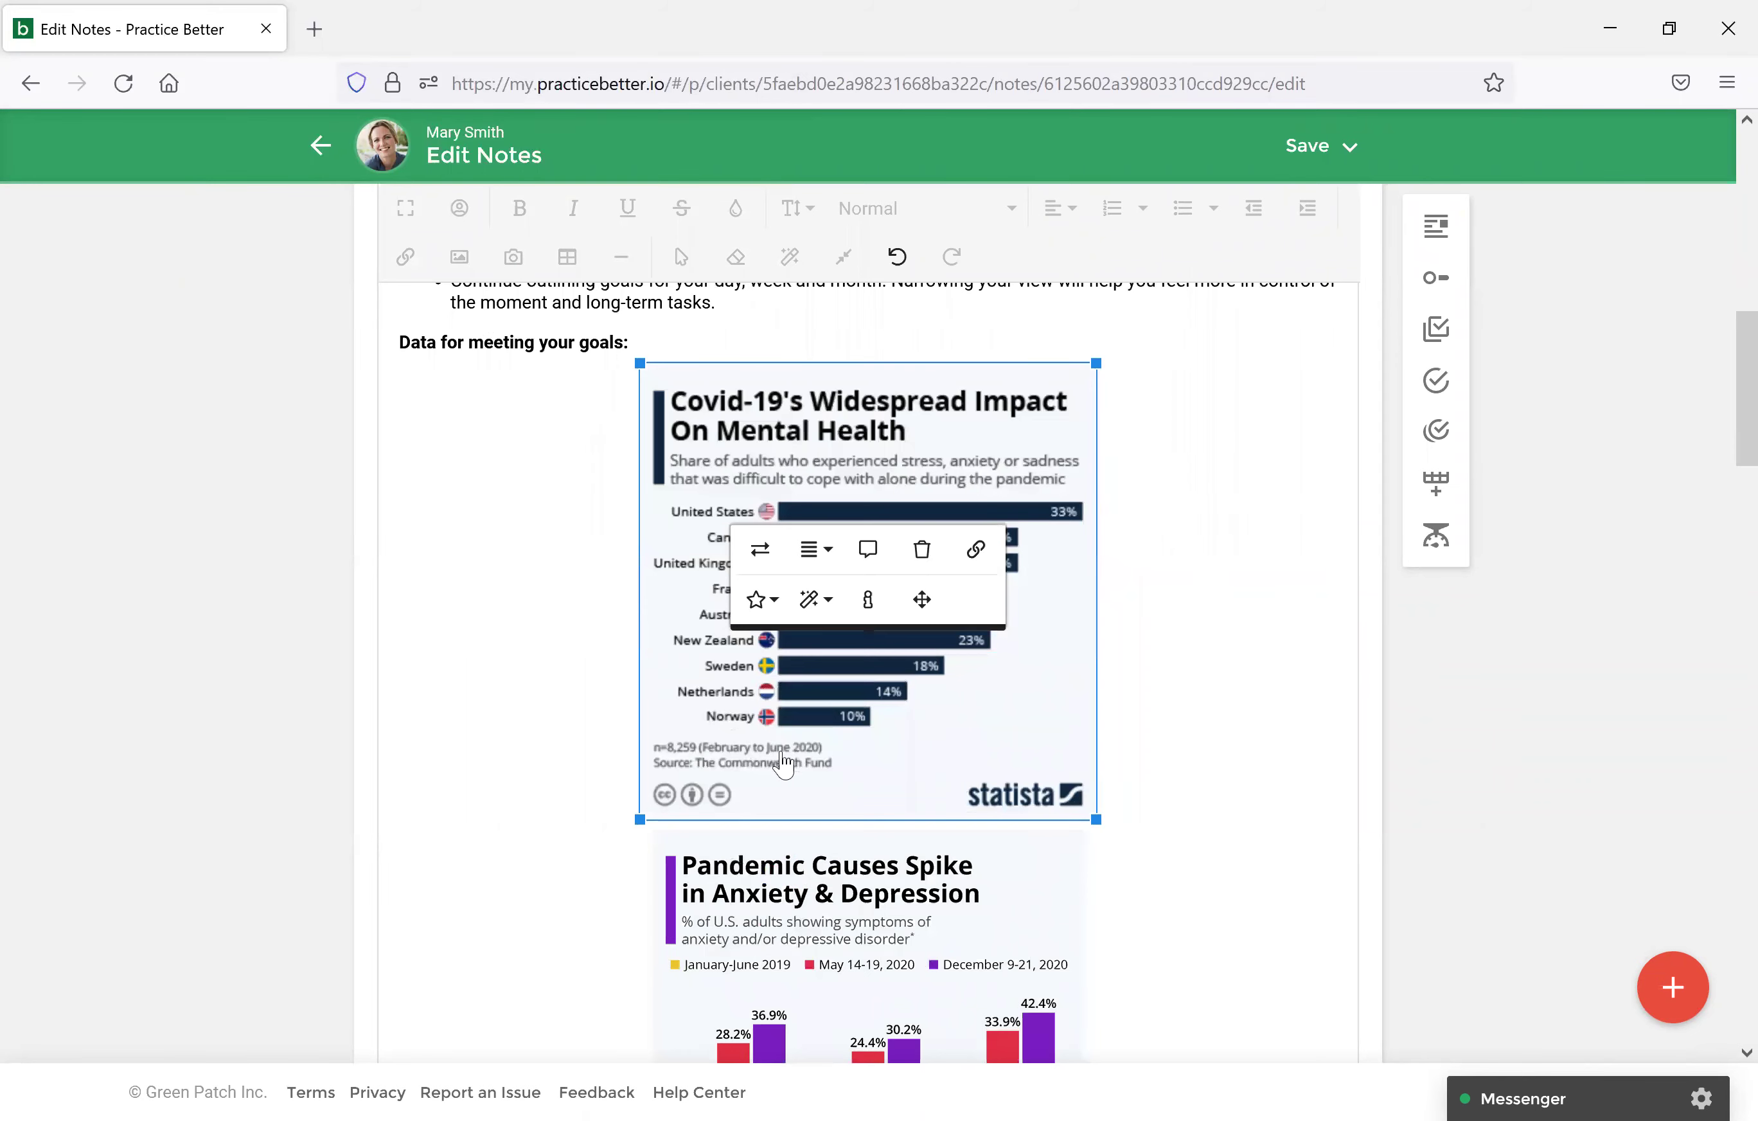
# Check the video insertion options for the empty line under "Managing your mental health in the pandemic video:" and dismiss them.
pyautogui.scroll(-12, 787, 735)
pyautogui.scroll(-17, 790, 765)
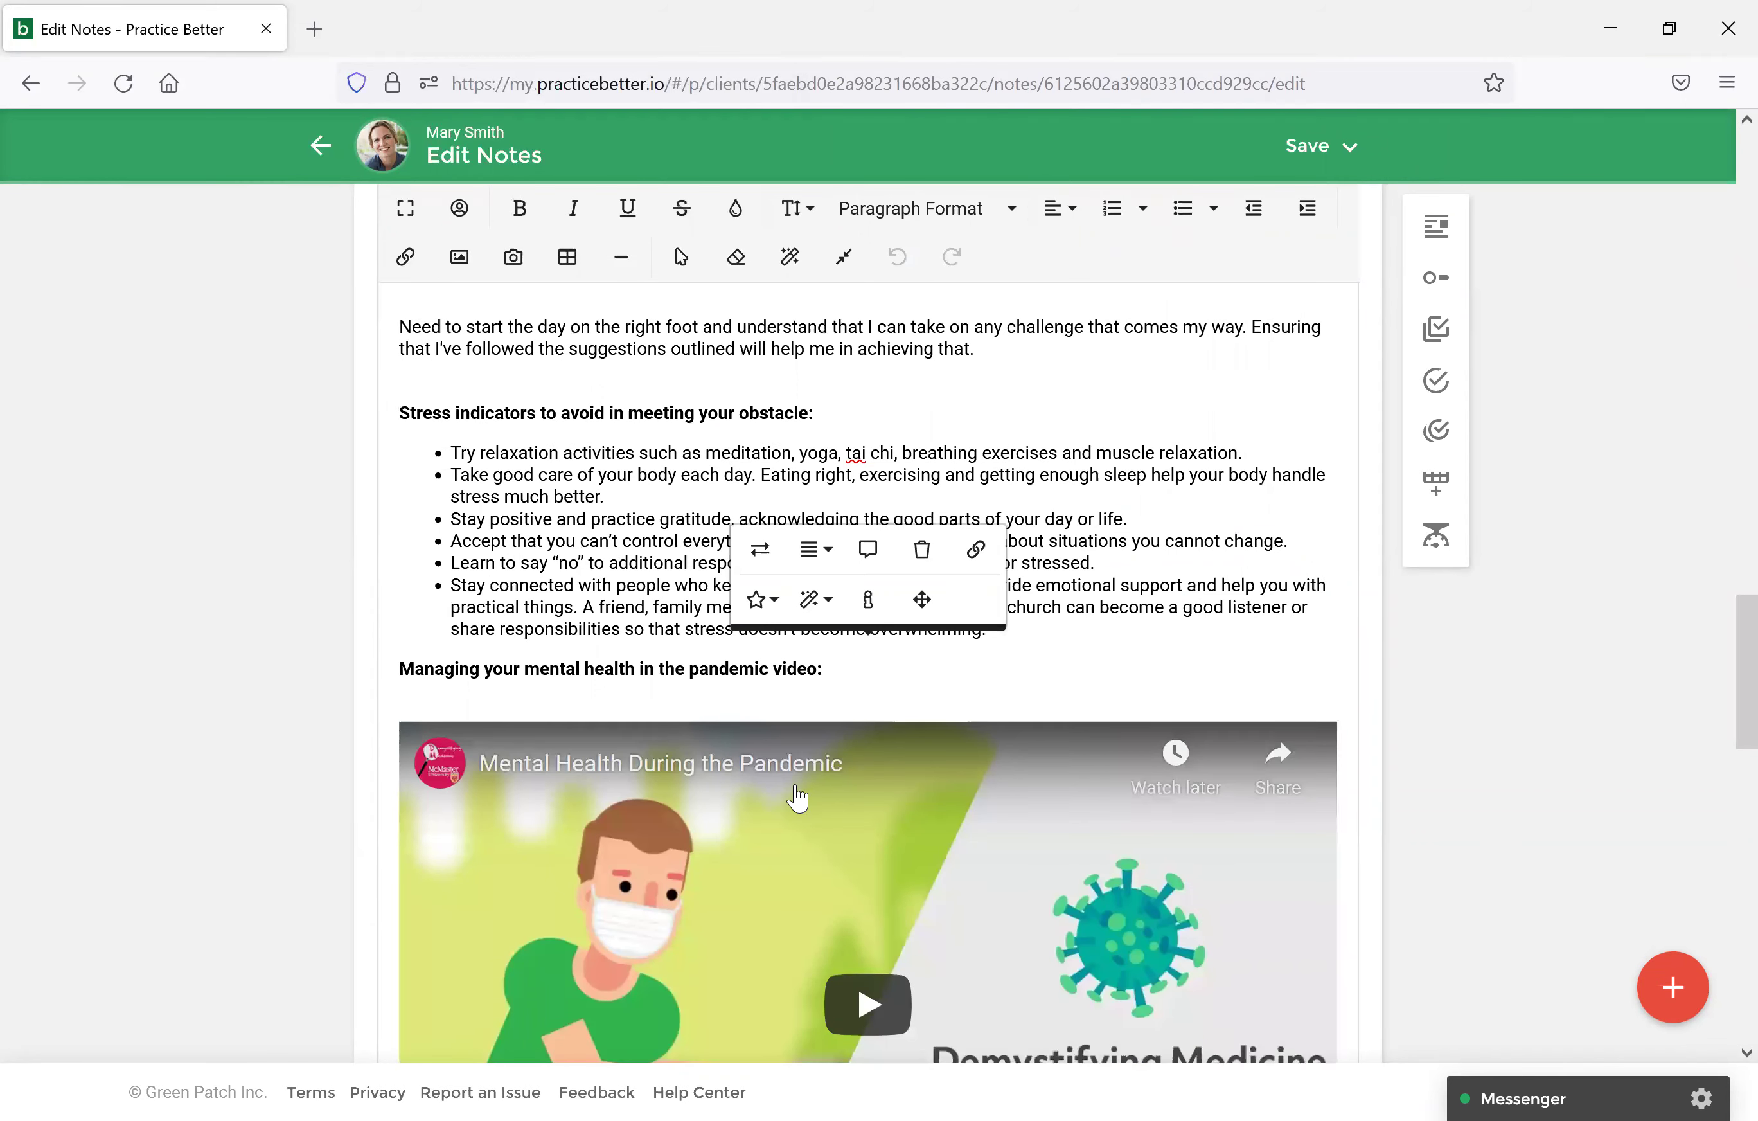
pyautogui.click(797, 797)
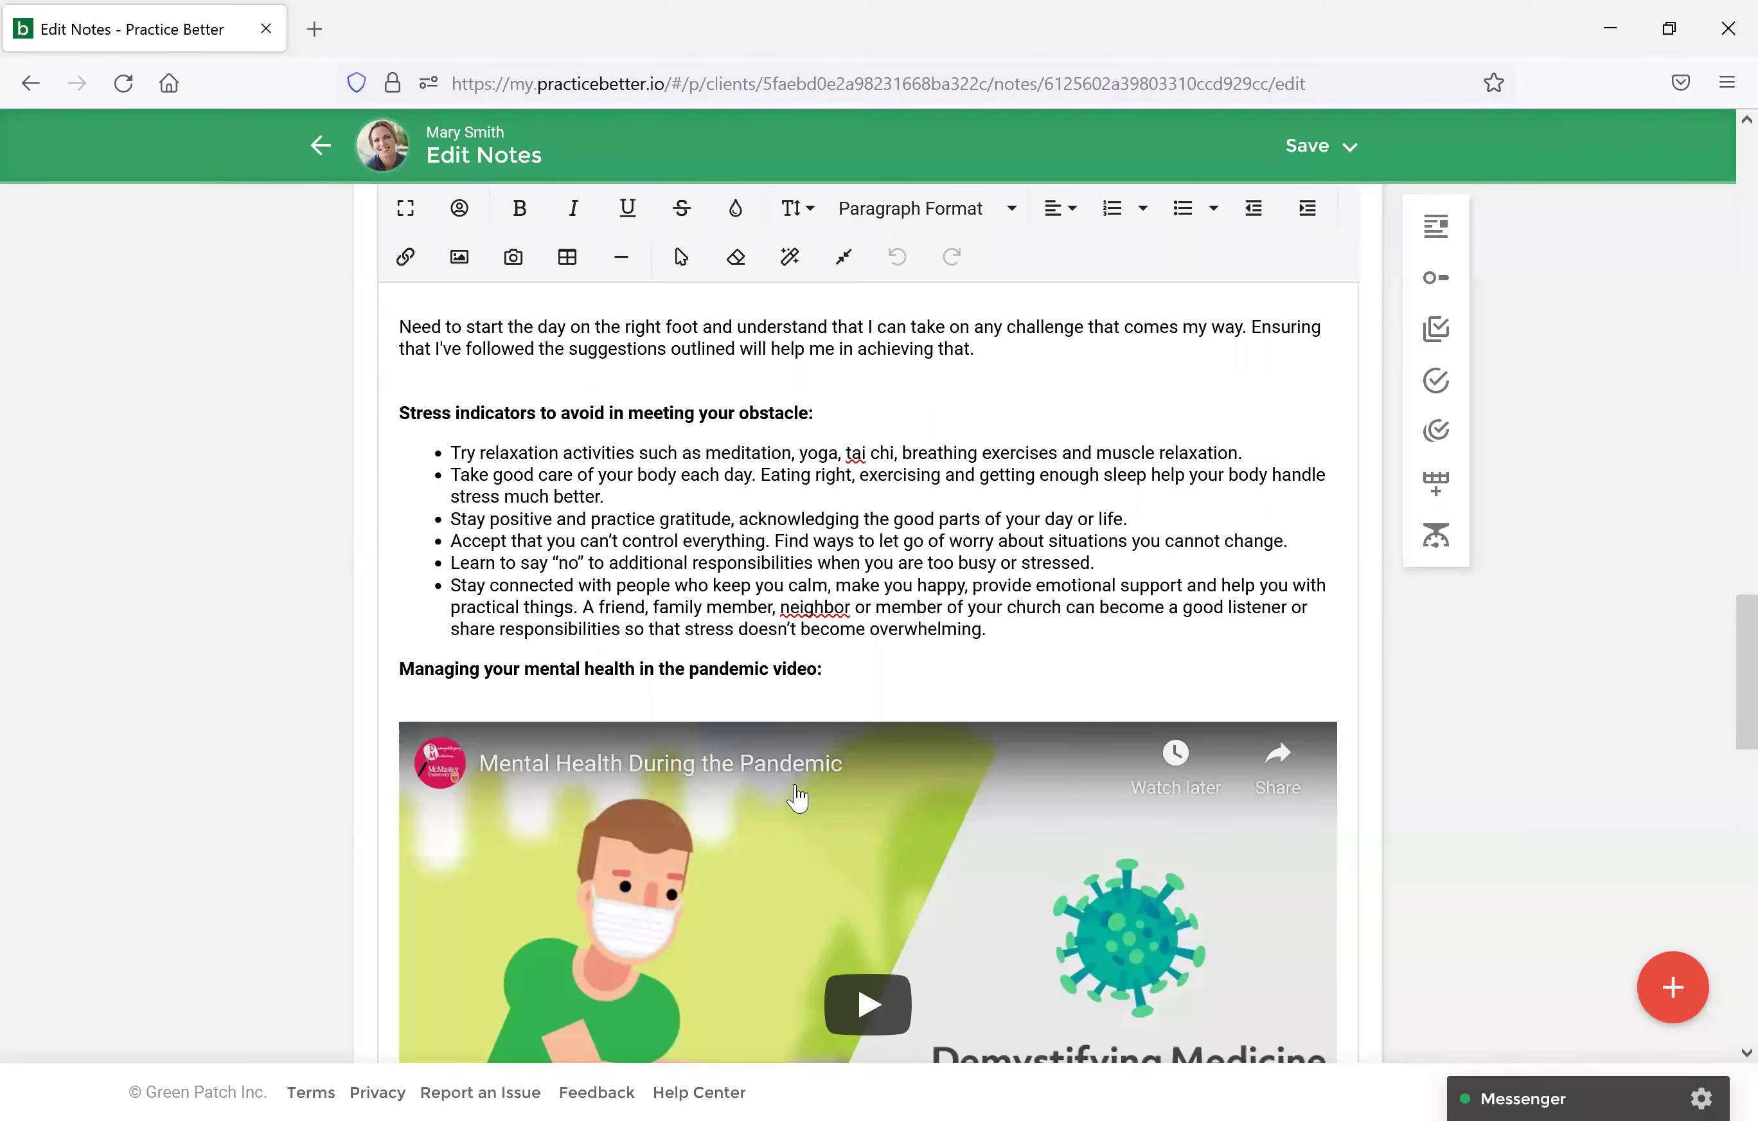
pyautogui.rightClick(789, 709)
pyautogui.click(791, 708)
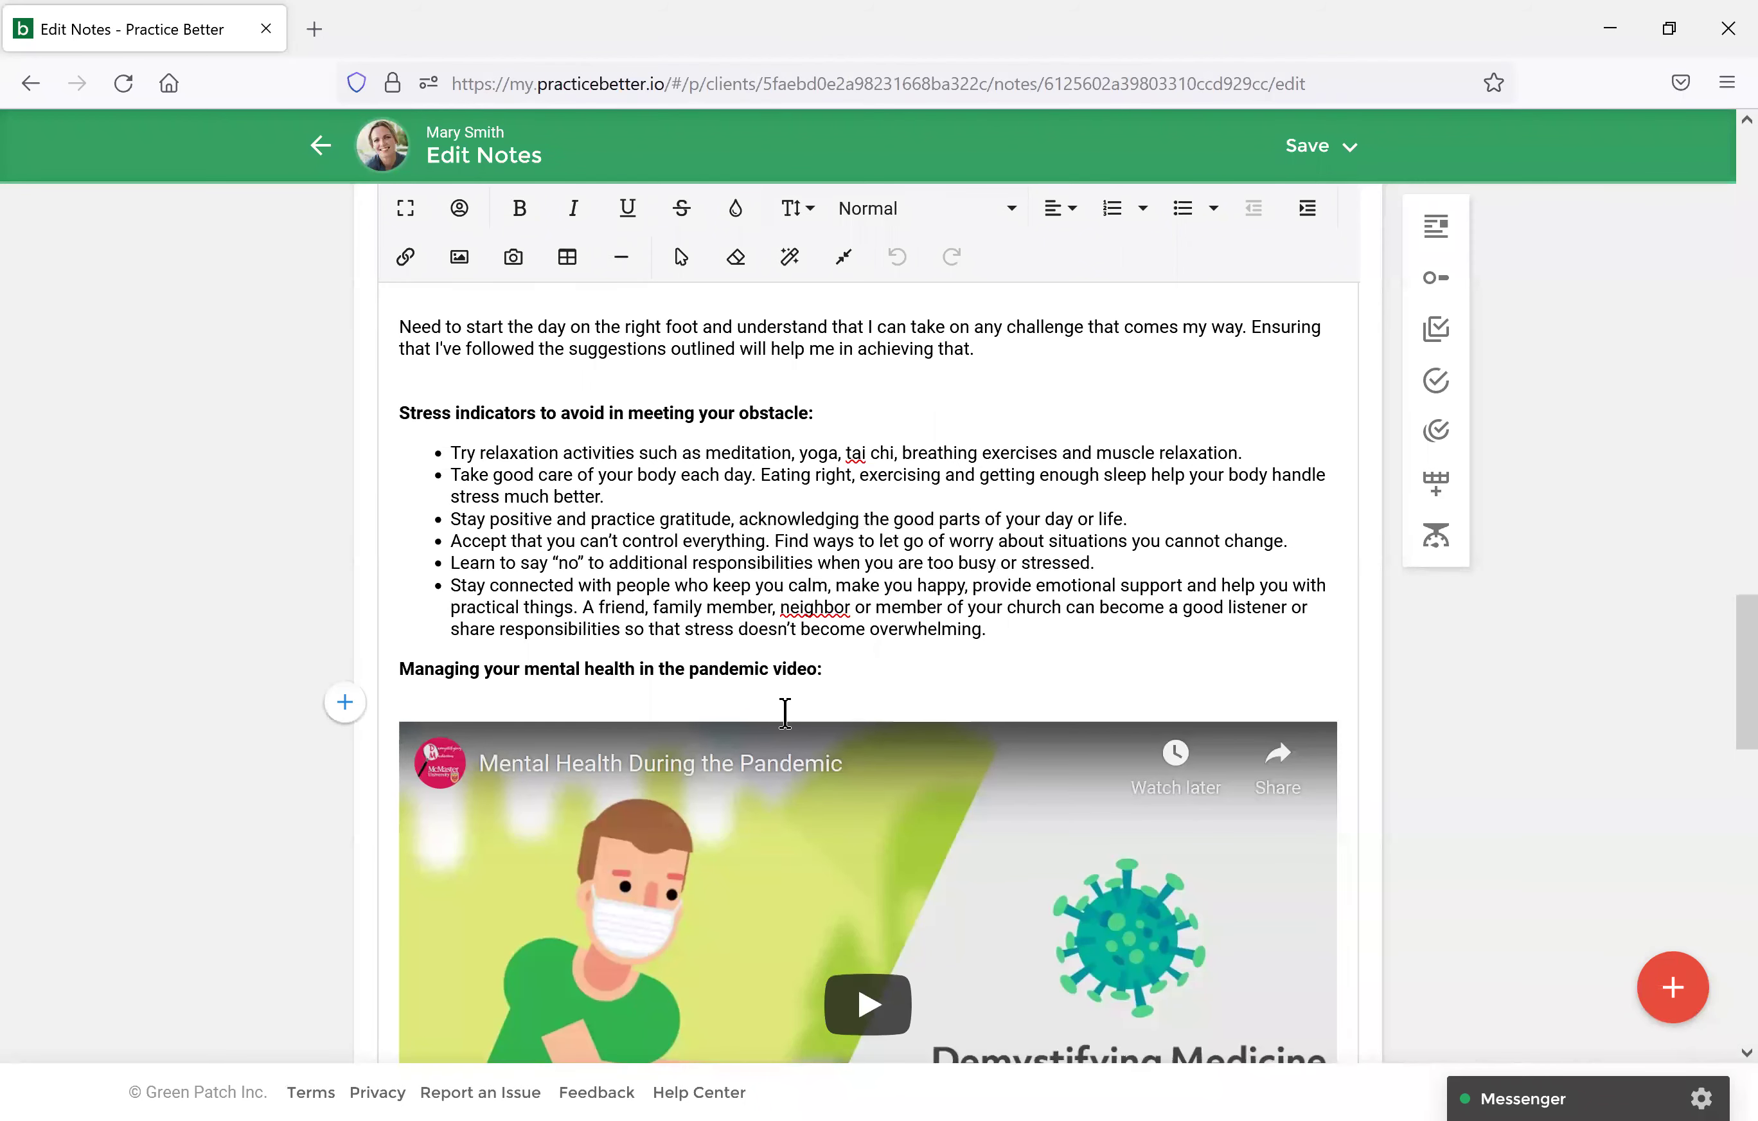
pyautogui.scroll(2, 791, 710)
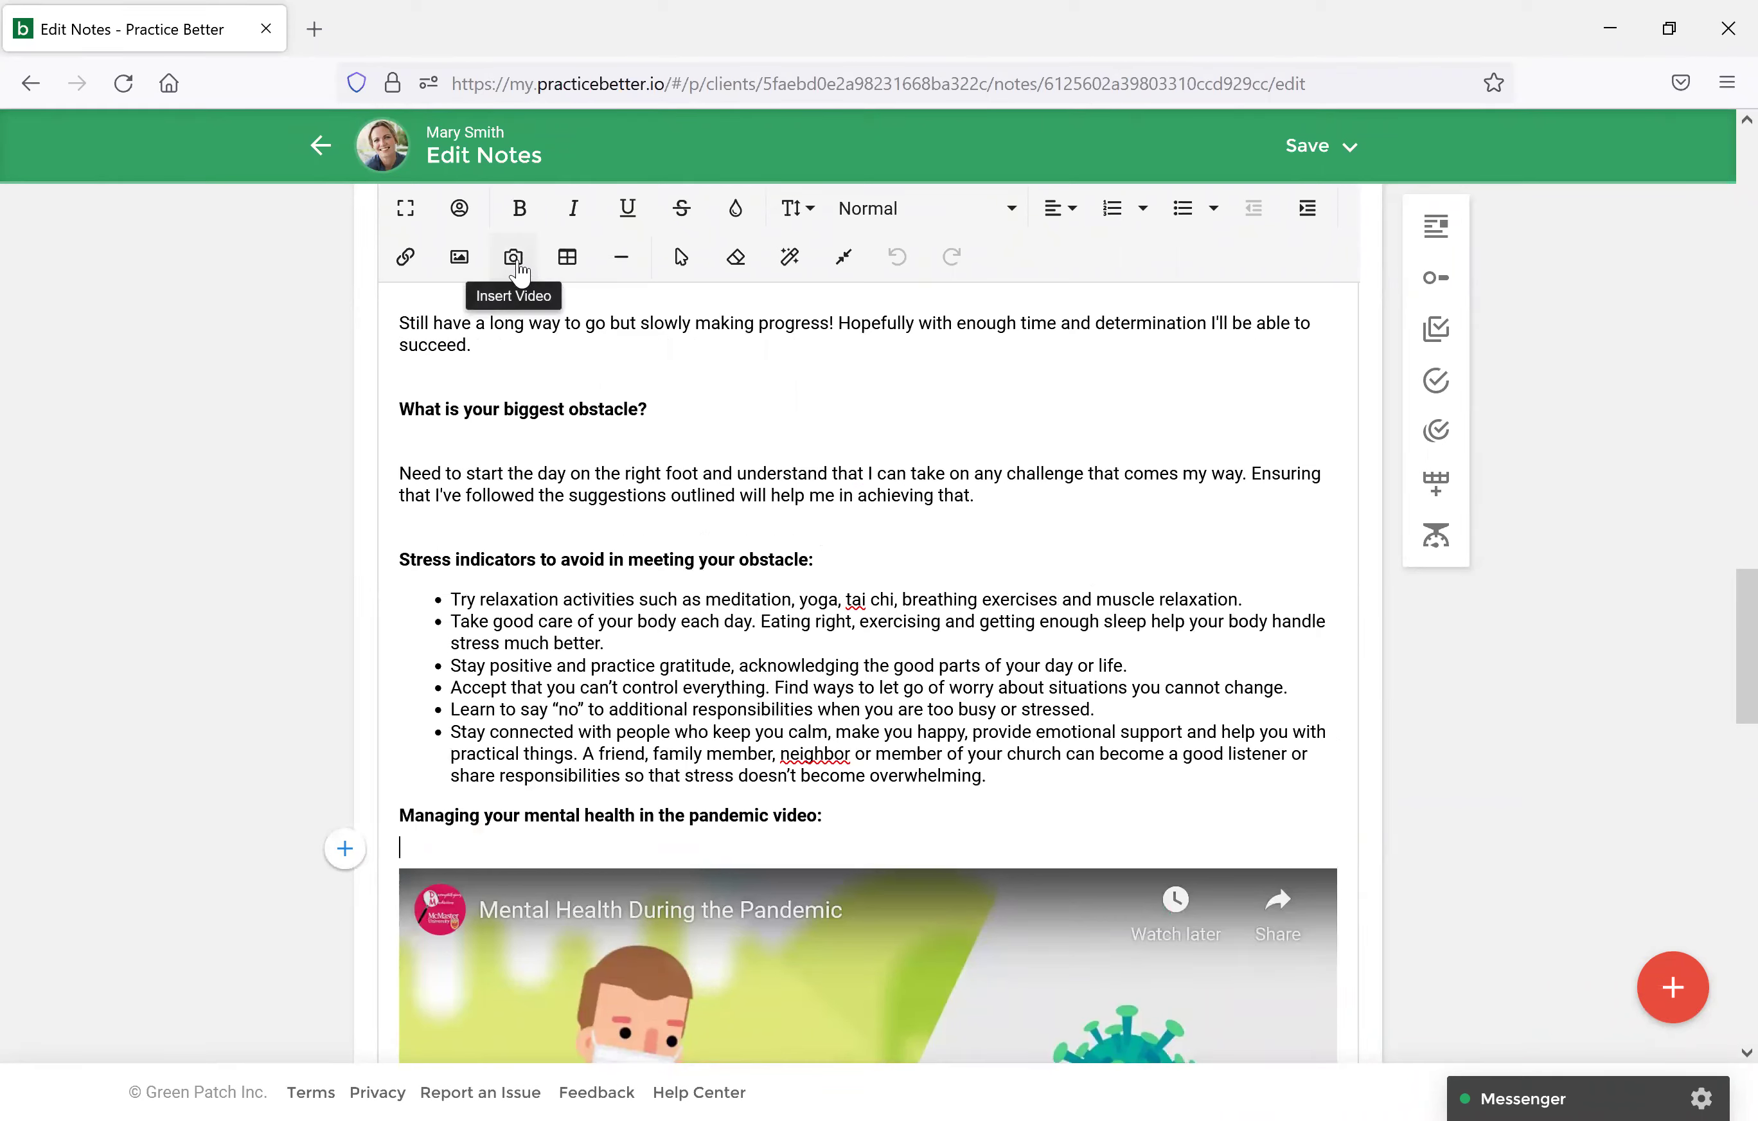
pyautogui.click(515, 258)
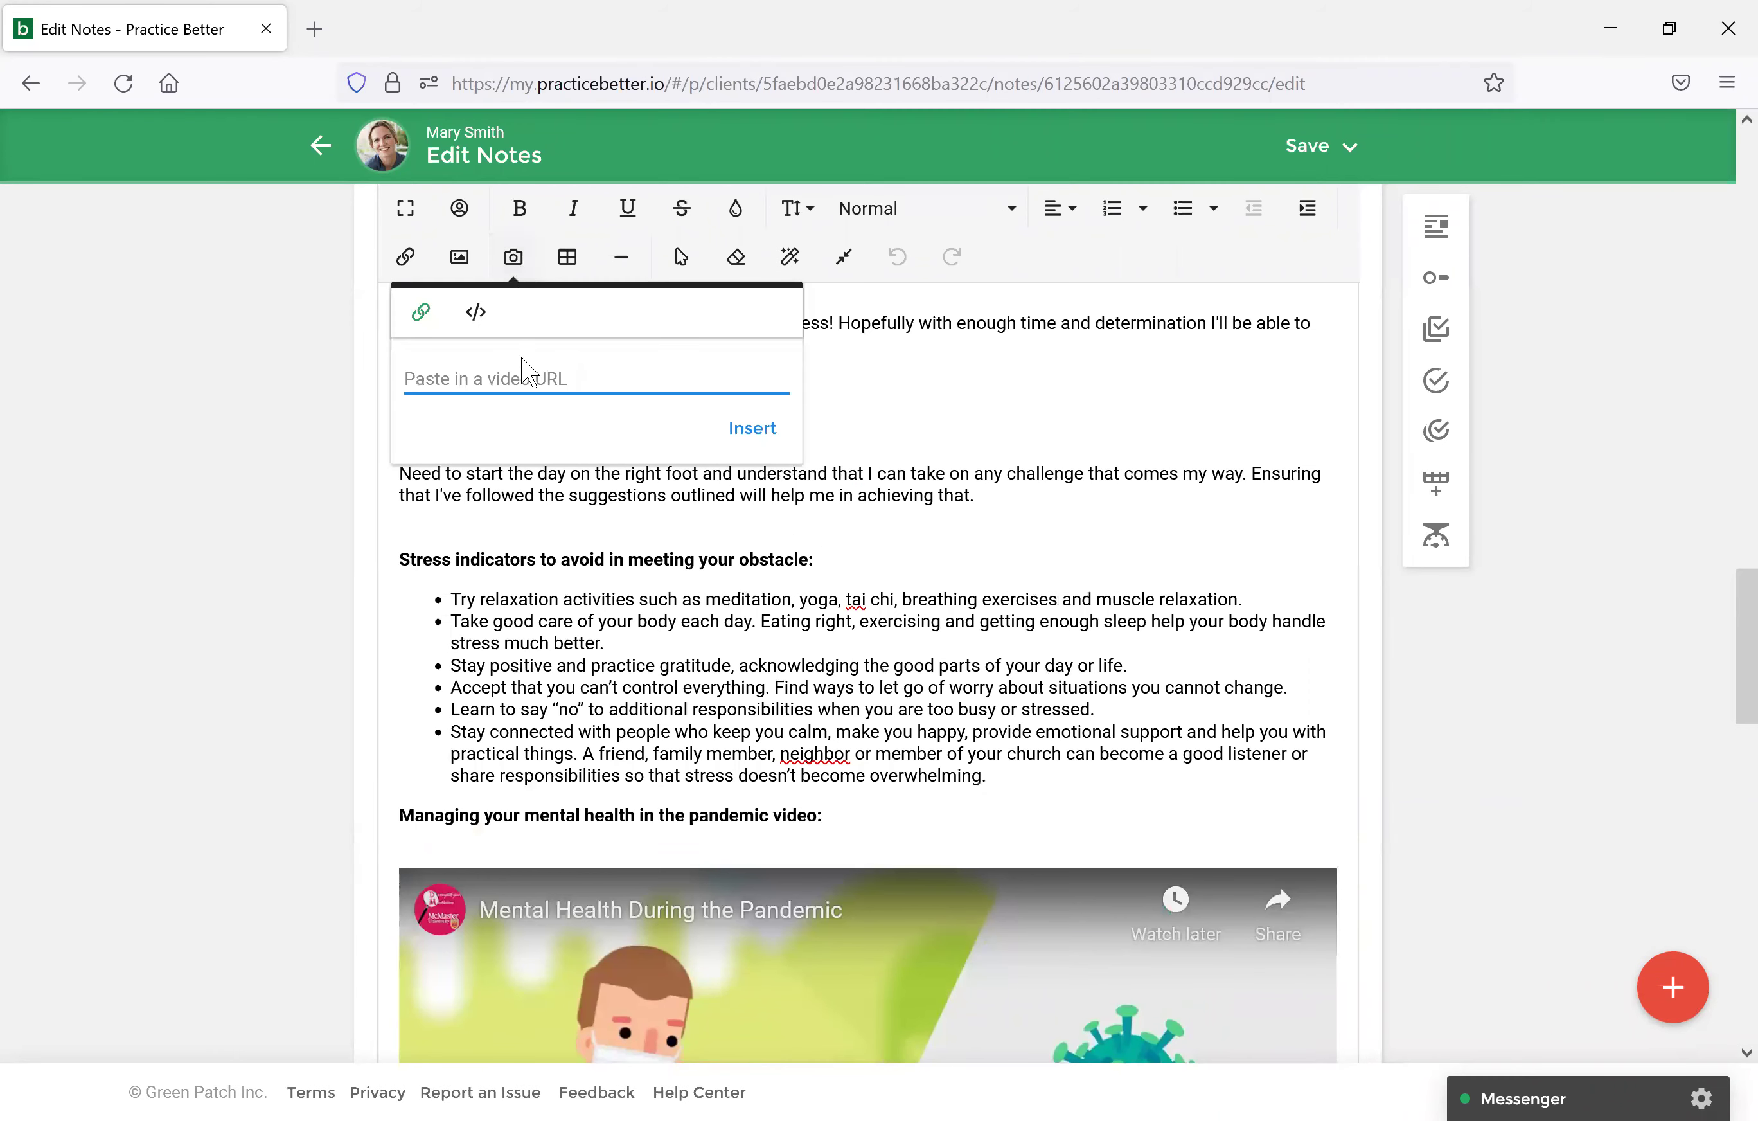
pyautogui.click(886, 757)
# Check the URL and text fields for inserting a link in the note's Options section, and close them without adding one.
pyautogui.scroll(-3, 890, 787)
pyautogui.scroll(-1, 890, 786)
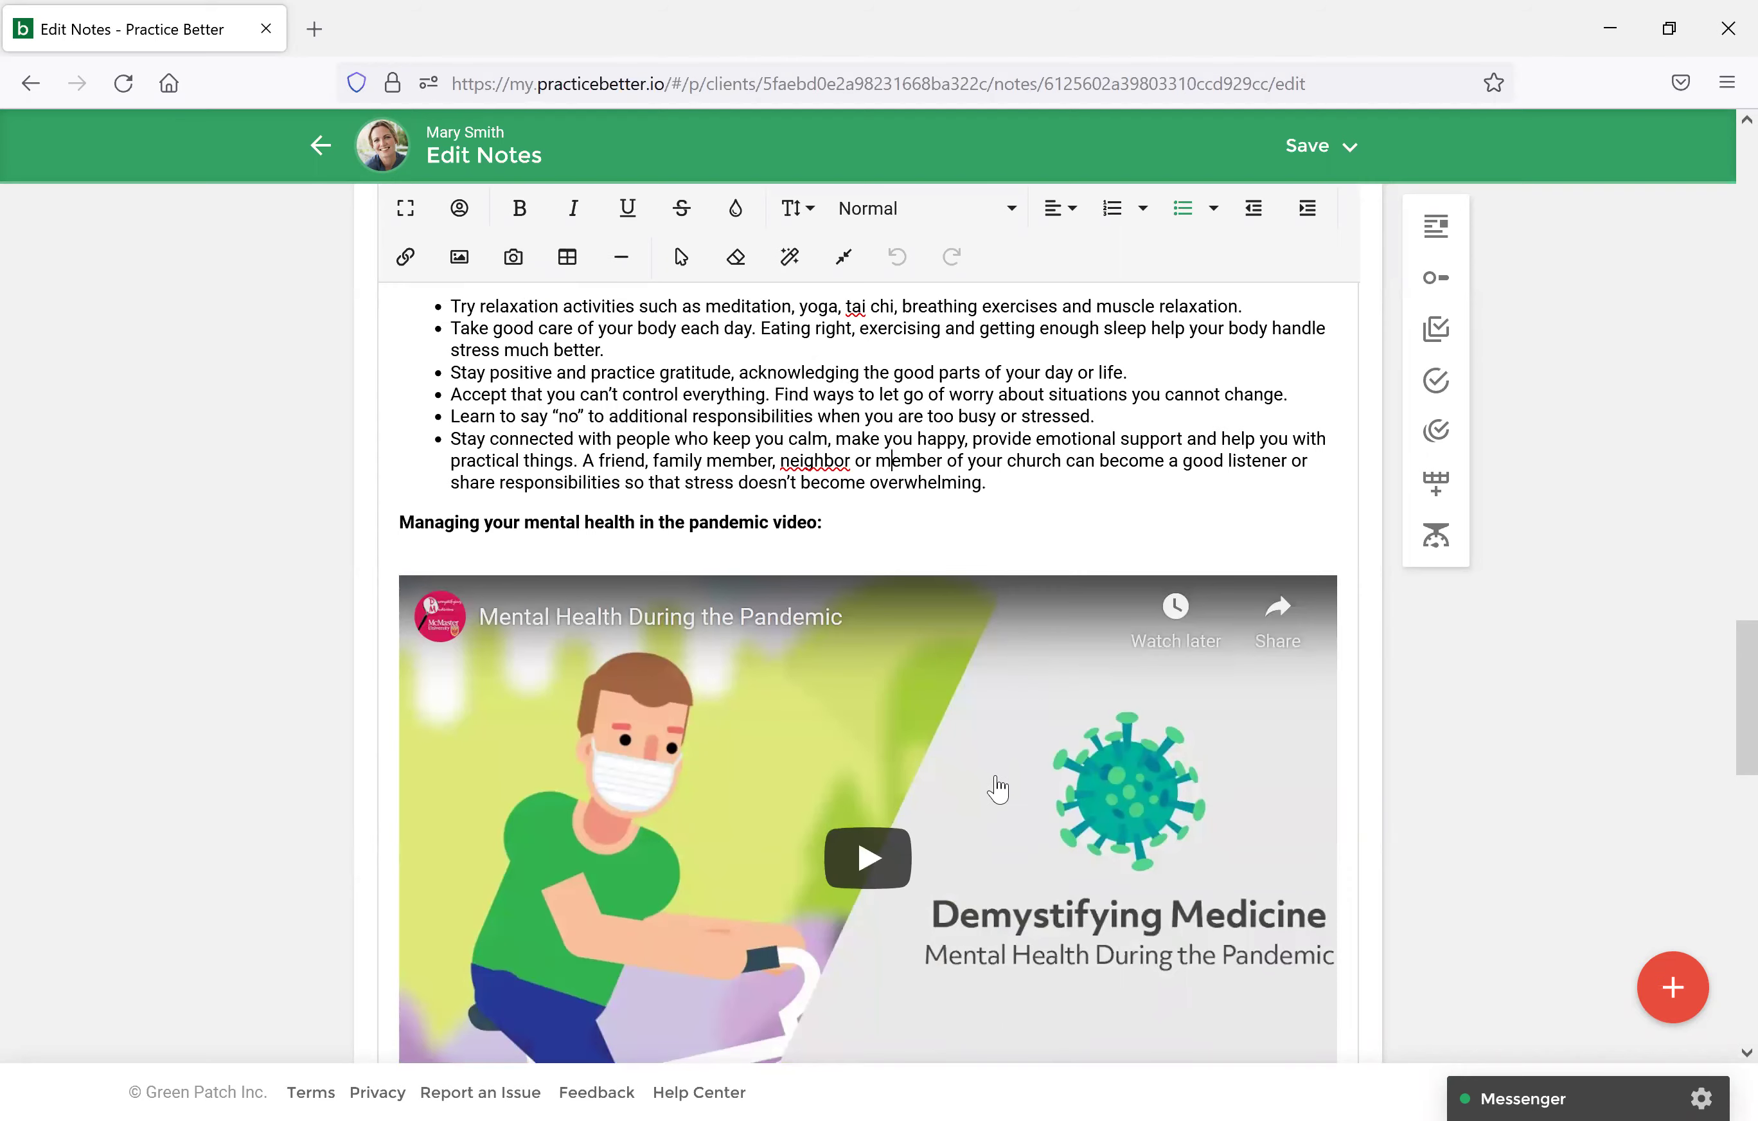
pyautogui.scroll(-10, 996, 784)
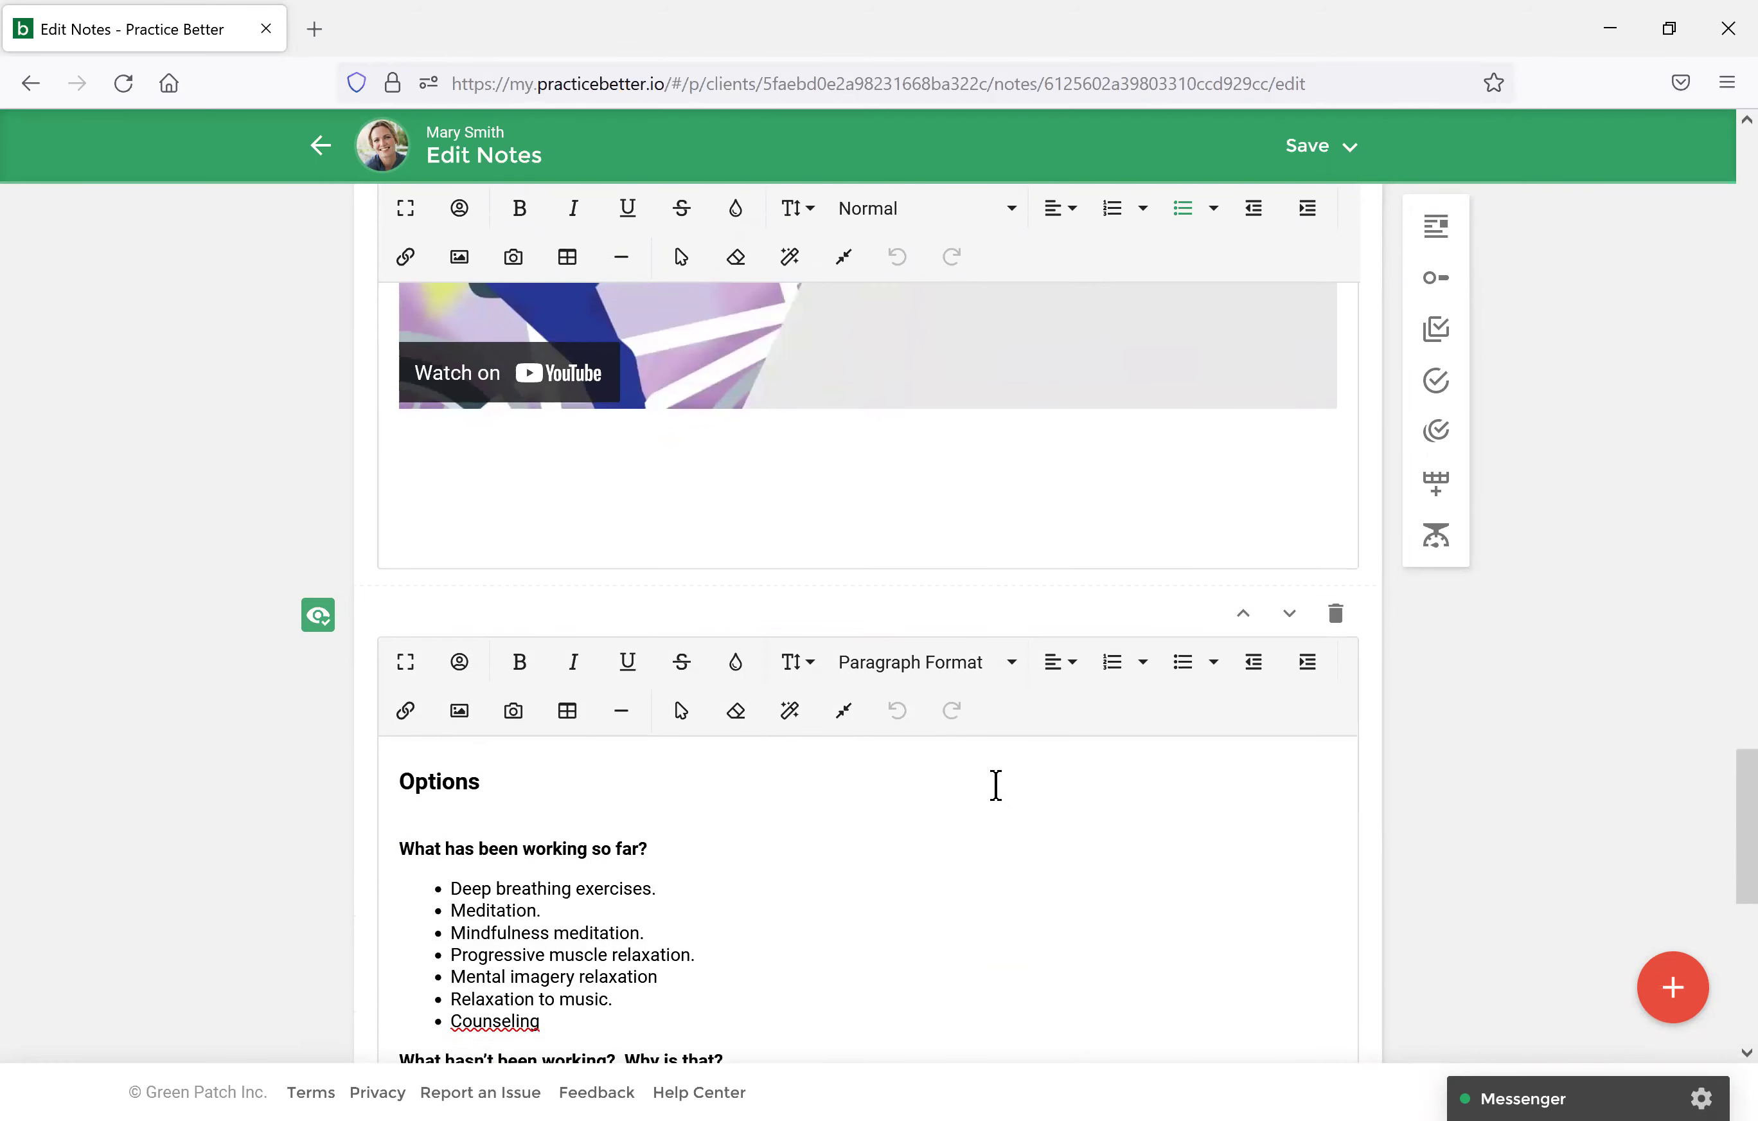
pyautogui.scroll(-2, 996, 783)
pyautogui.scroll(-4, 993, 788)
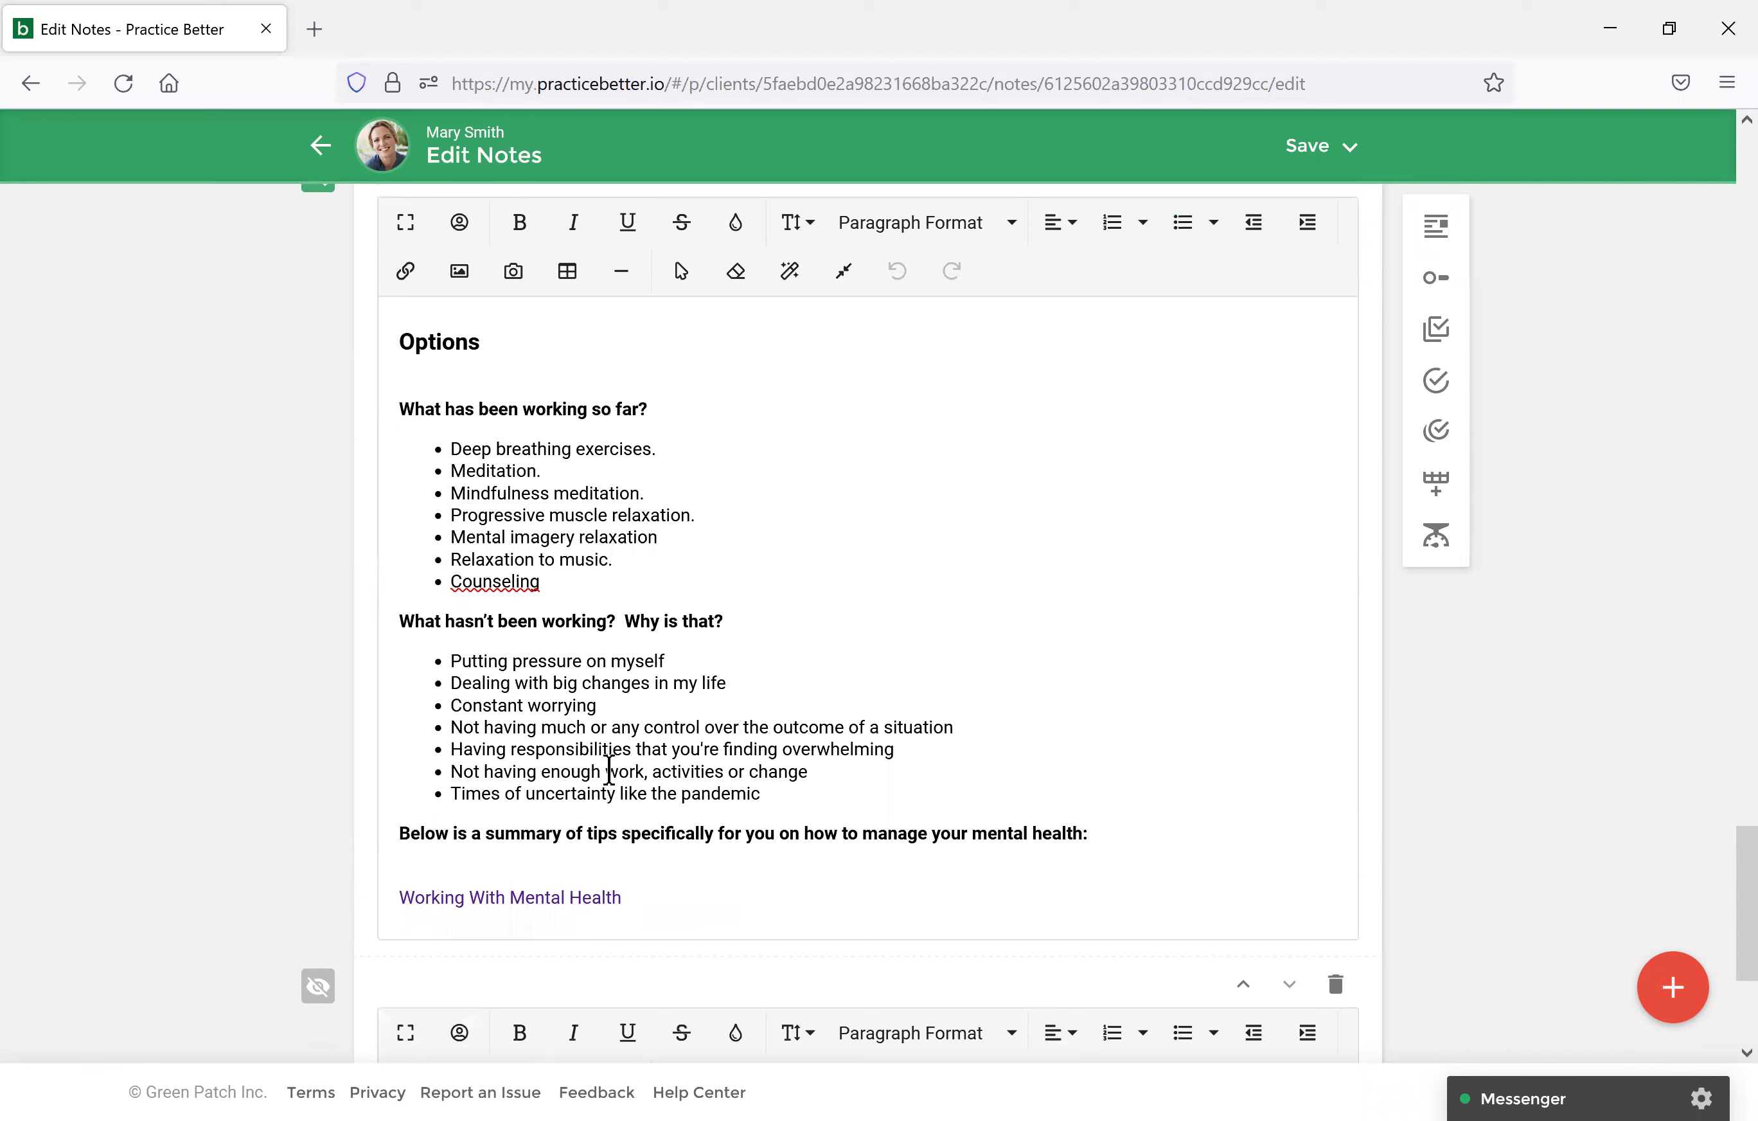
pyautogui.click(413, 287)
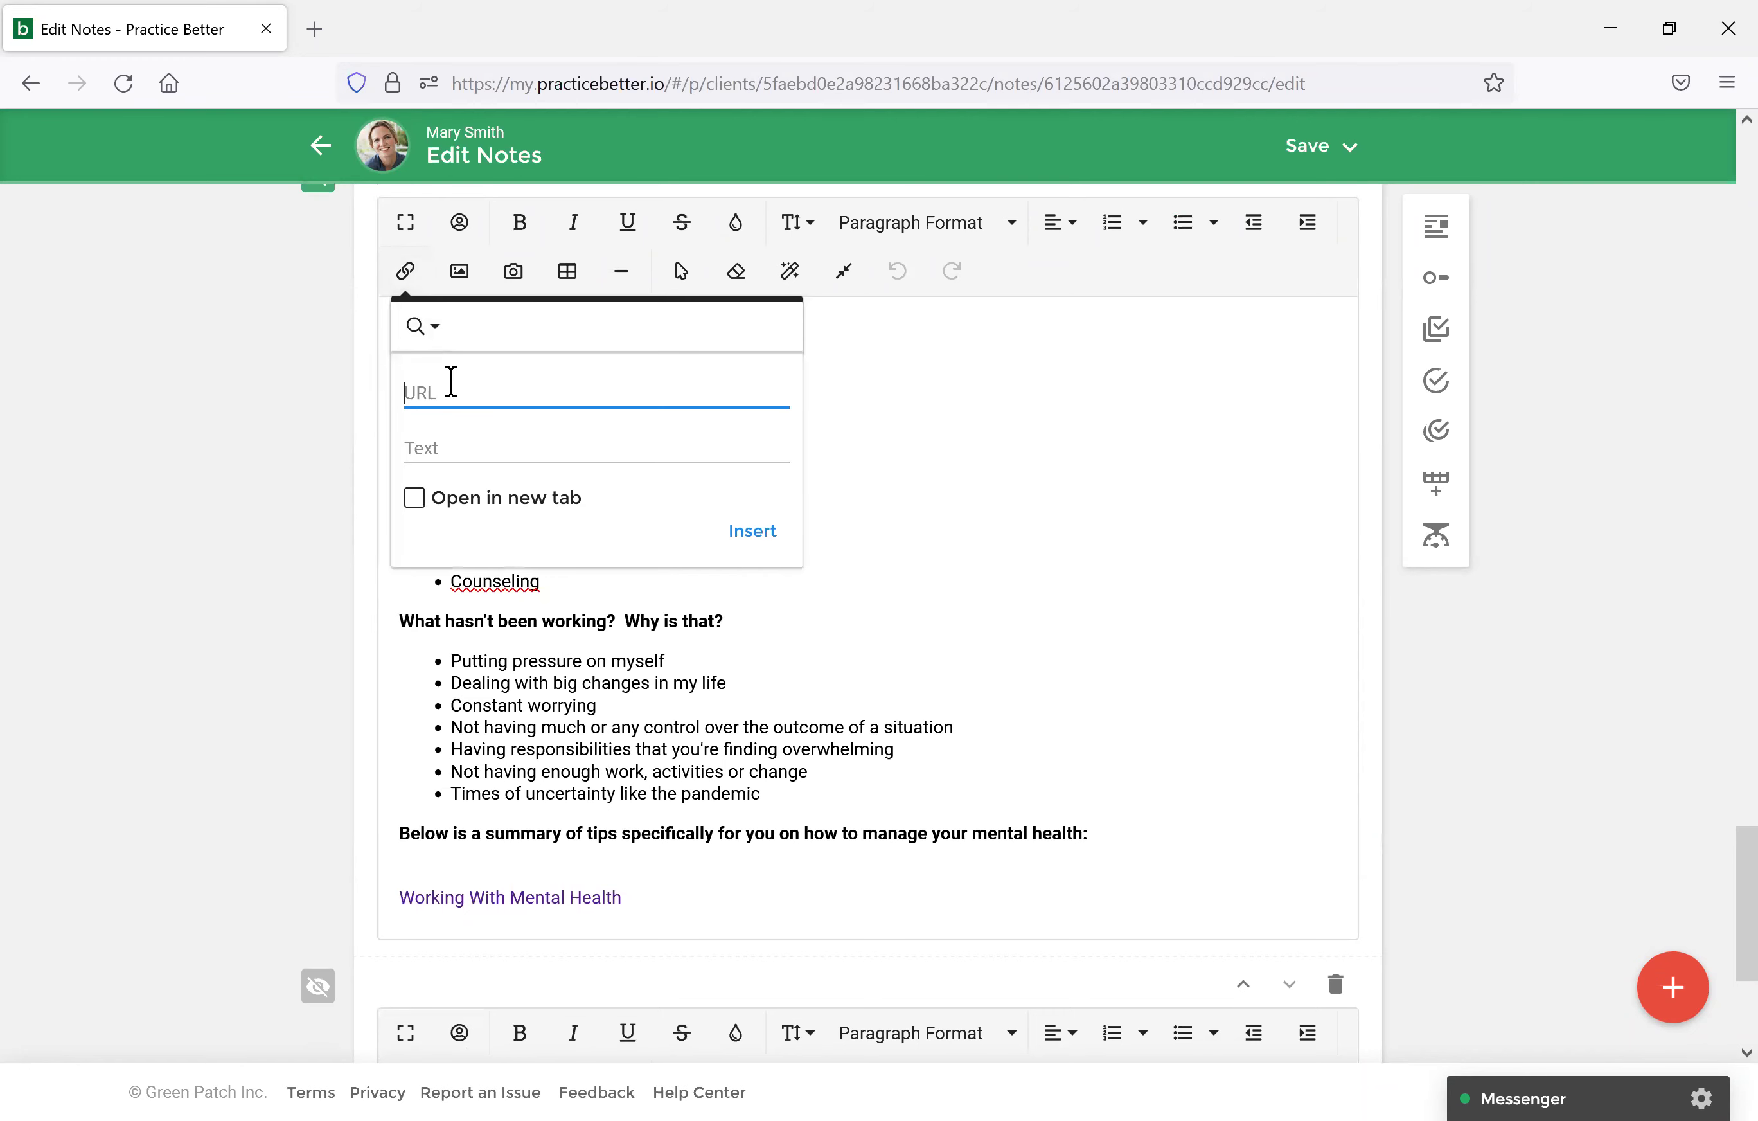
pyautogui.click(435, 446)
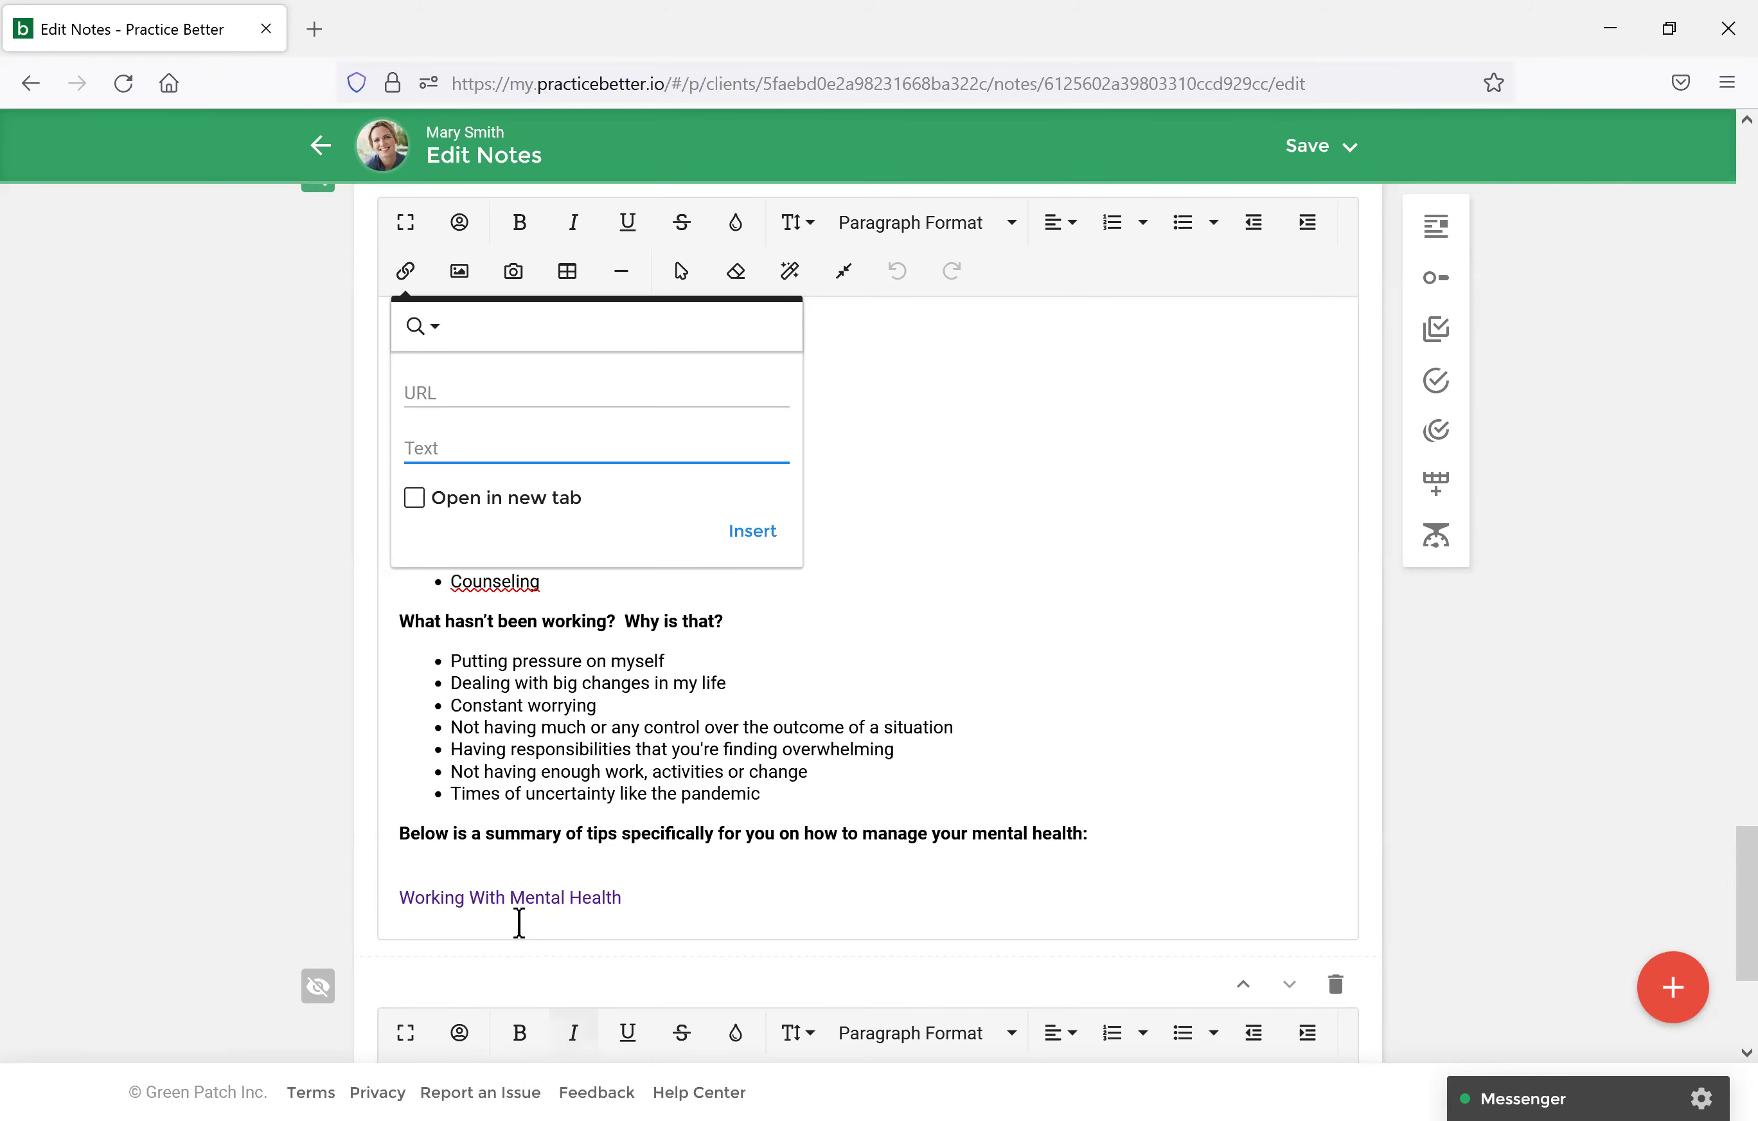
pyautogui.click(480, 397)
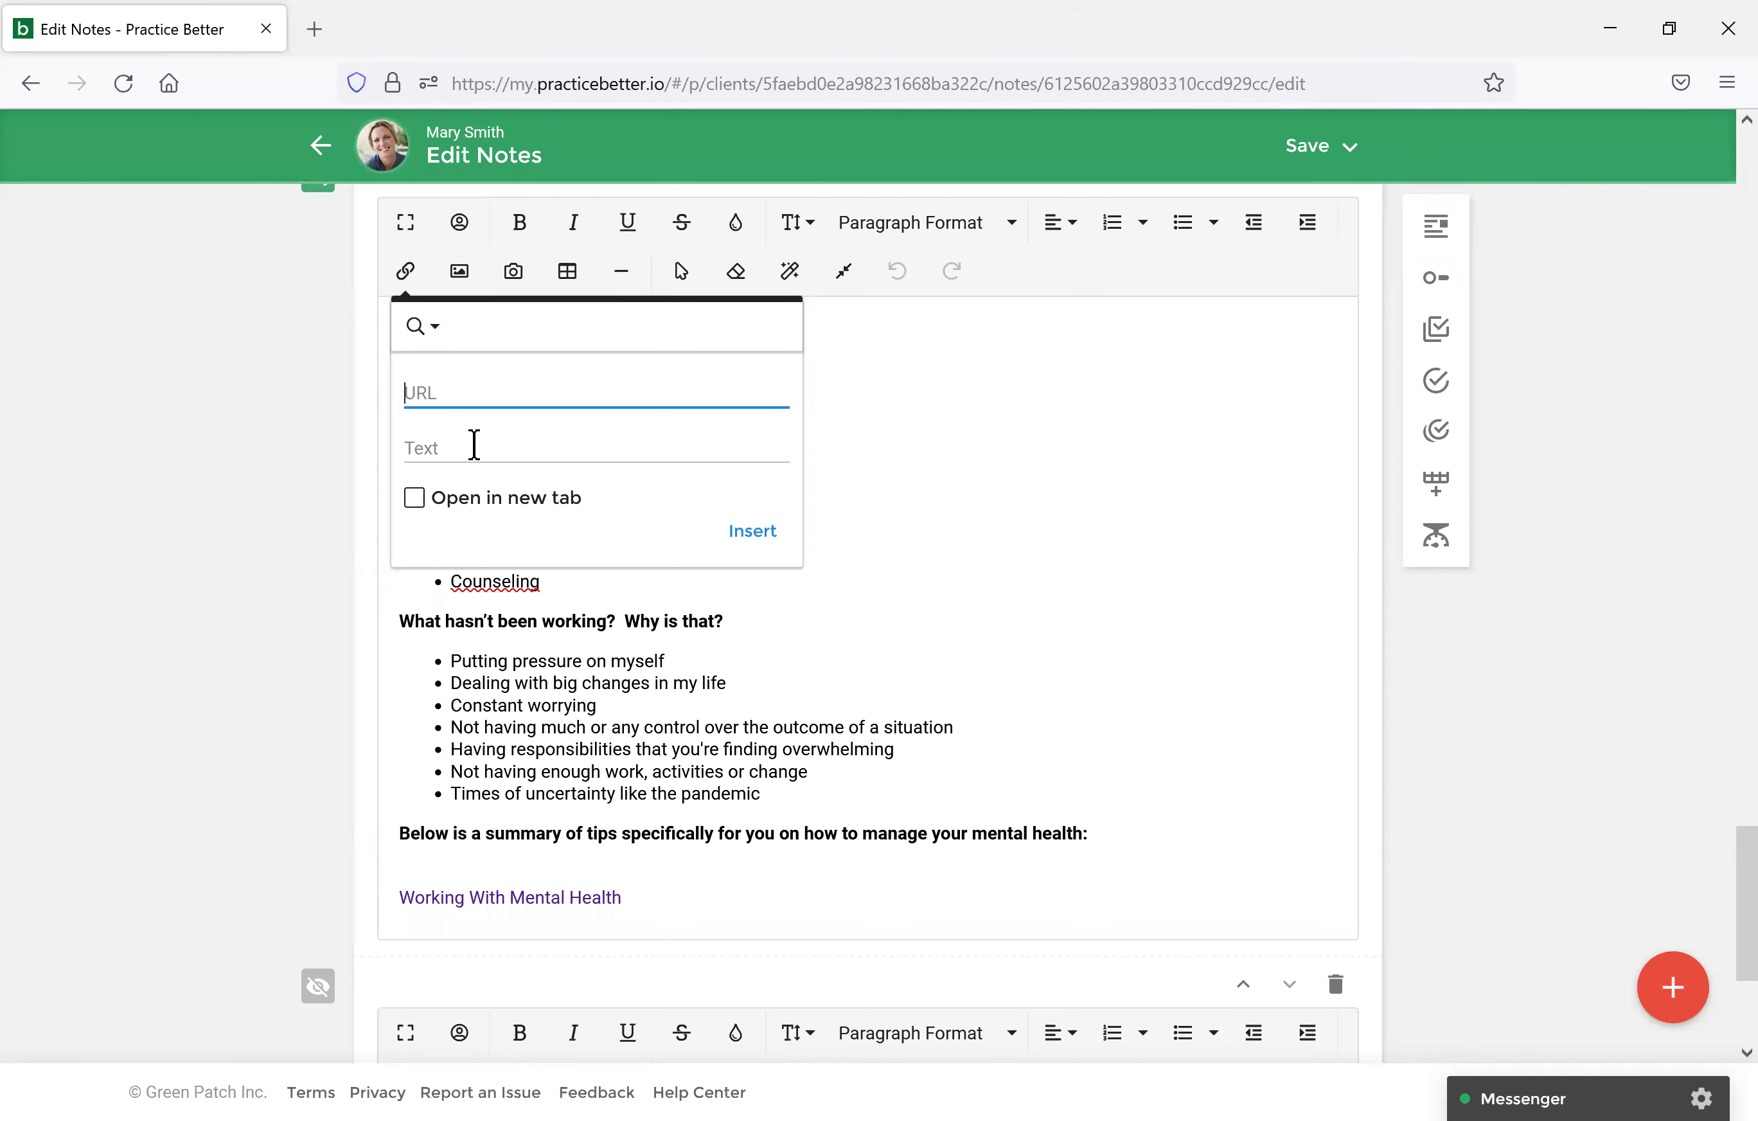
pyautogui.click(769, 669)
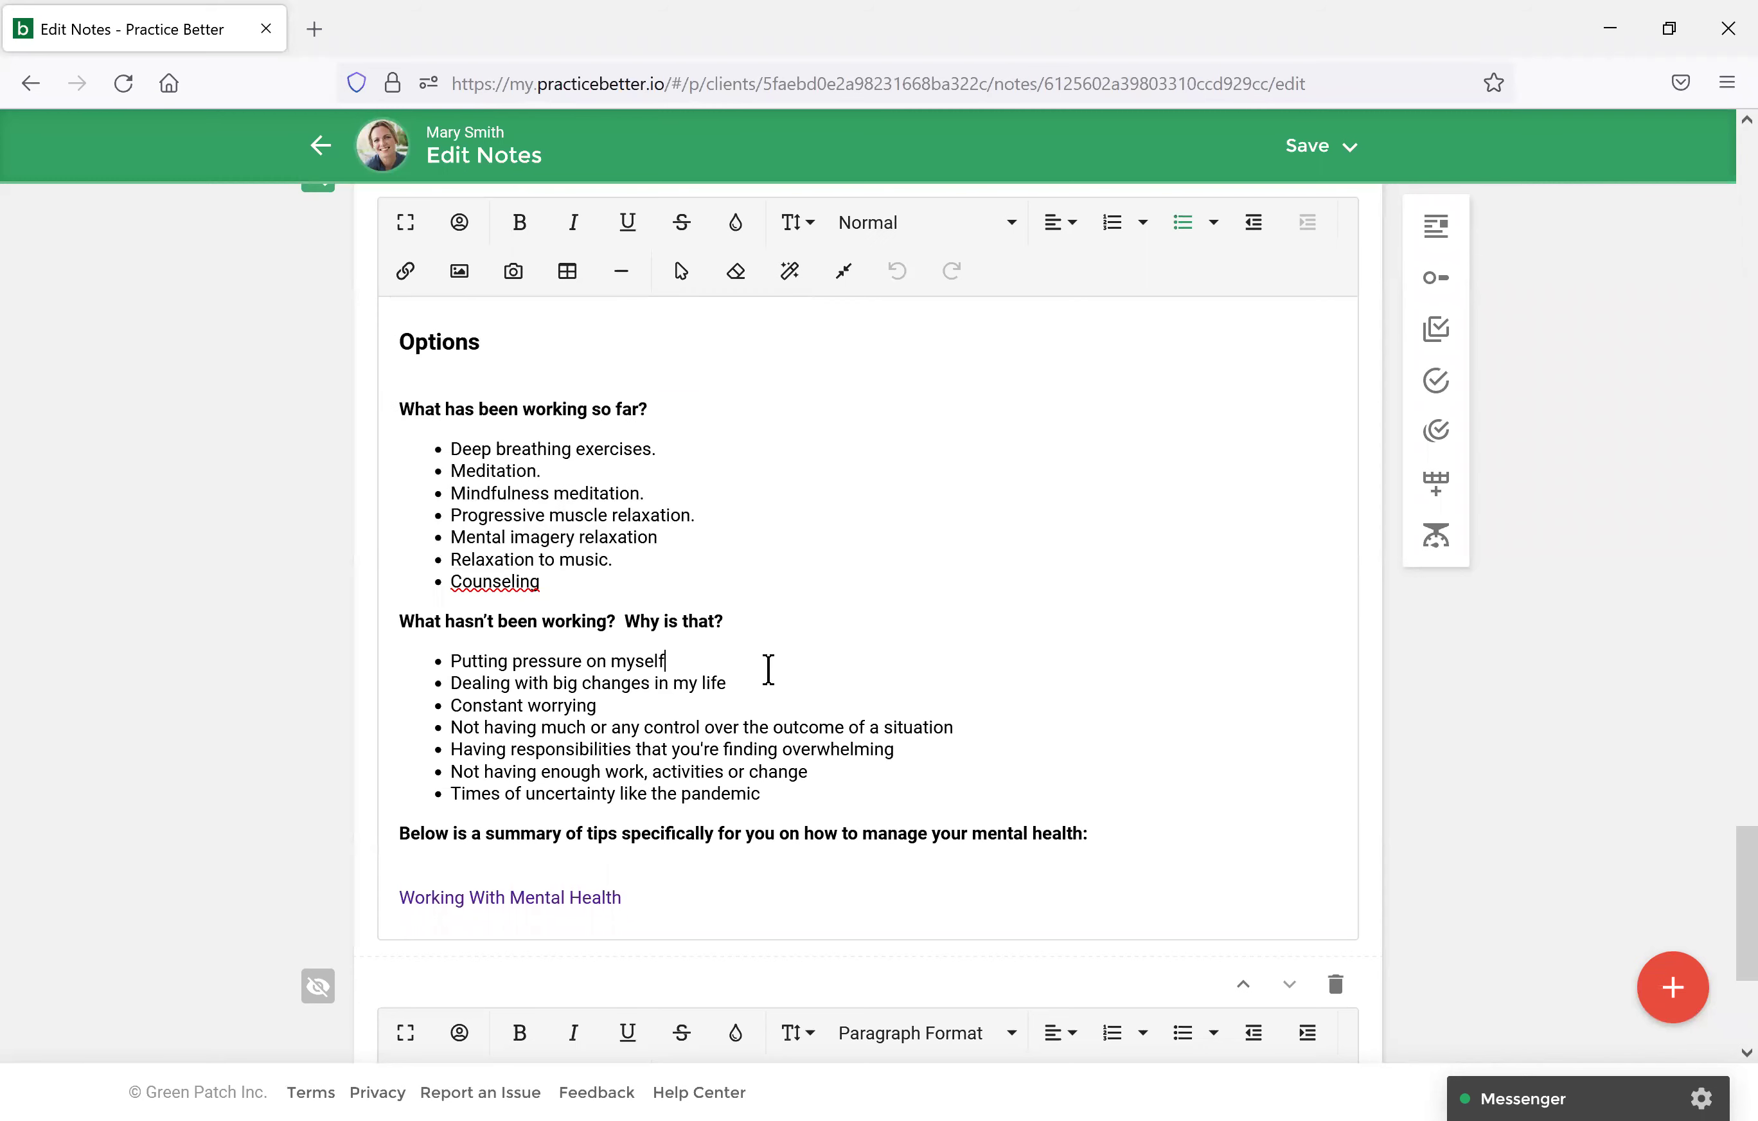
# Attach Nutrition Plan Suggestions.pdf from the Uploads folder to the note's documents.
pyautogui.scroll(-5, 768, 669)
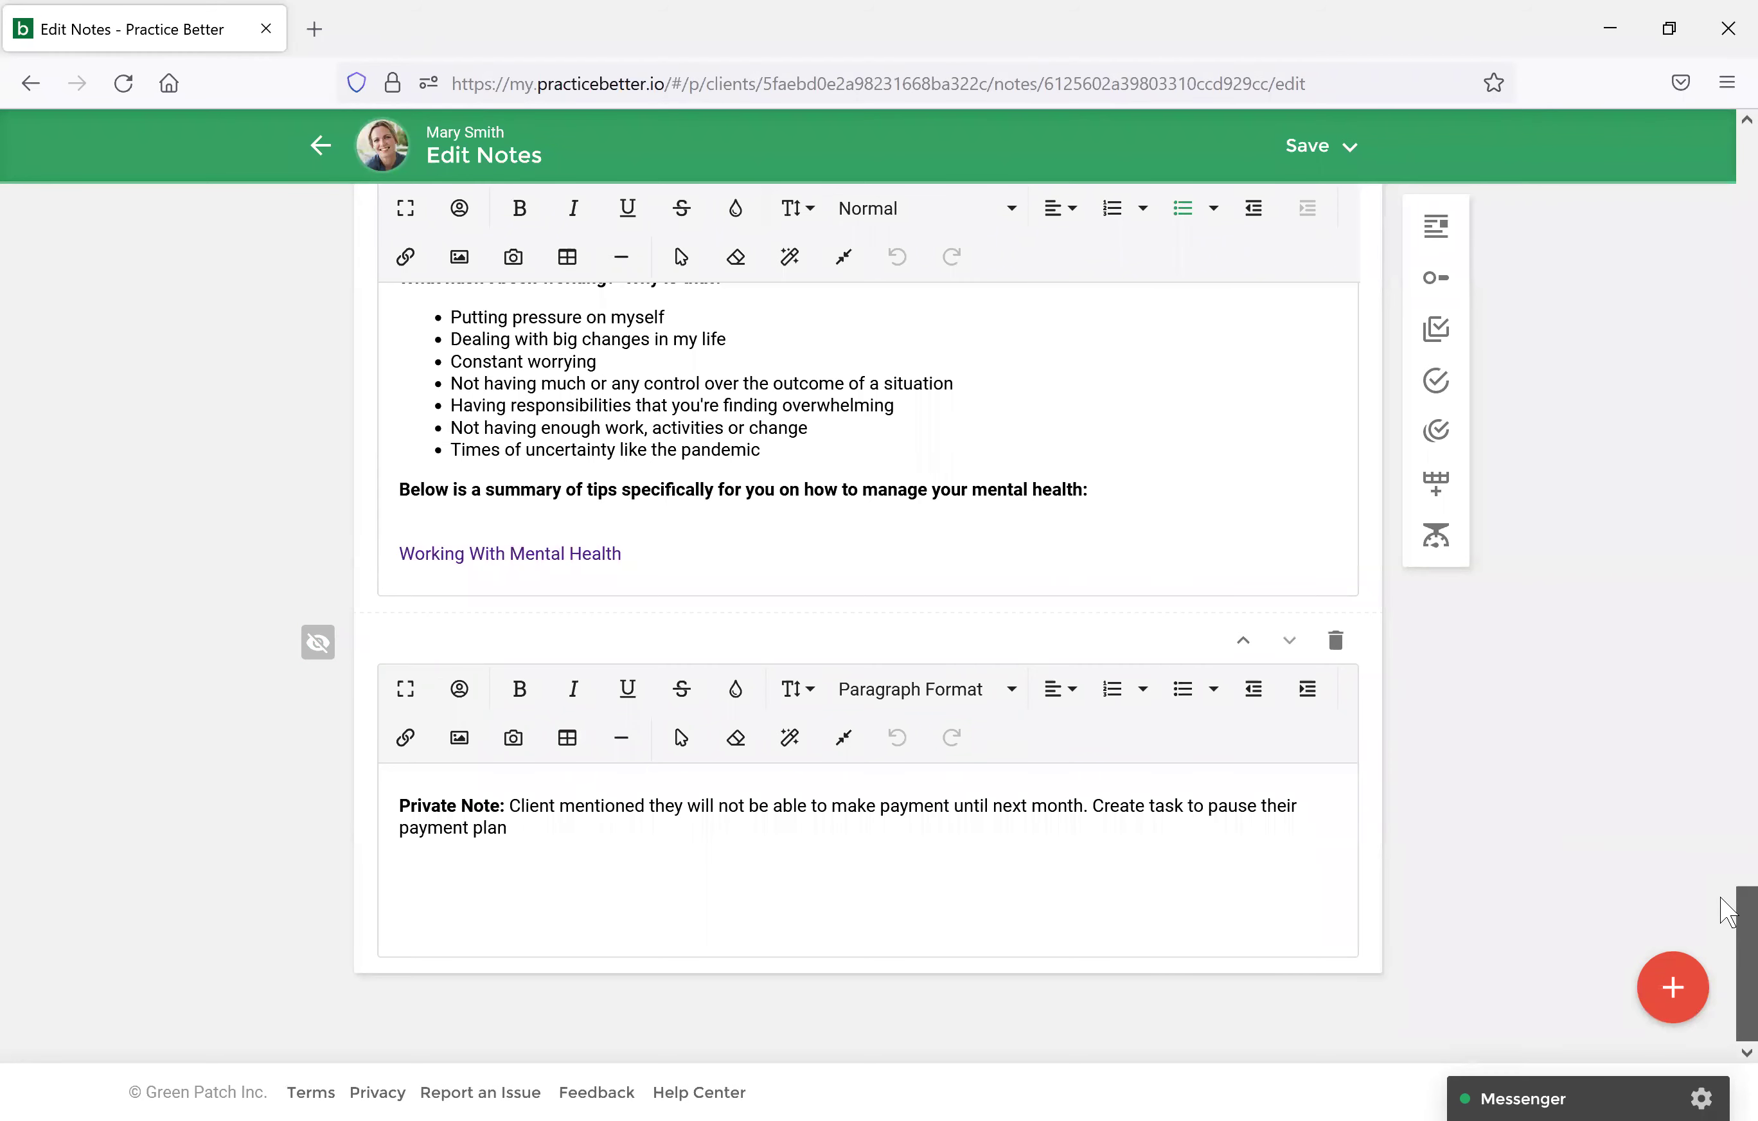
pyautogui.moveTo(1728, 909); pyautogui.dragTo(1725, 127)
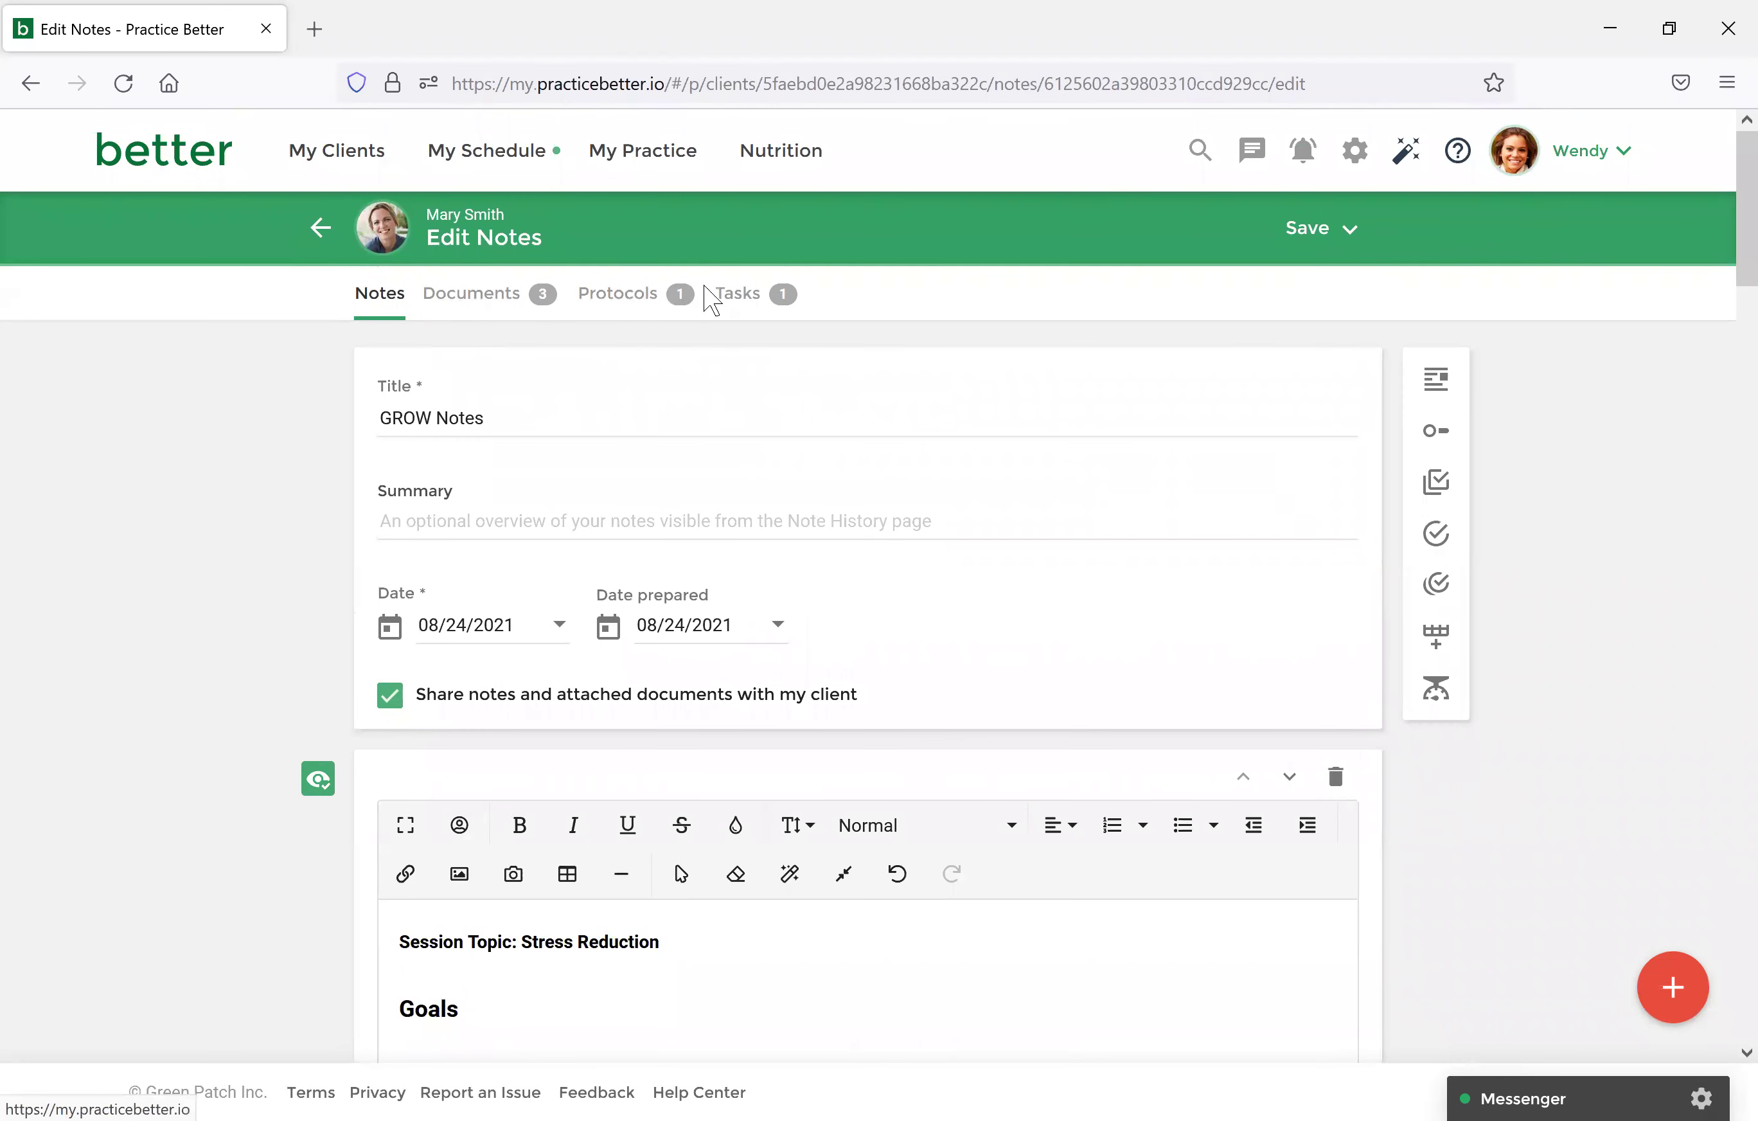
pyautogui.click(526, 295)
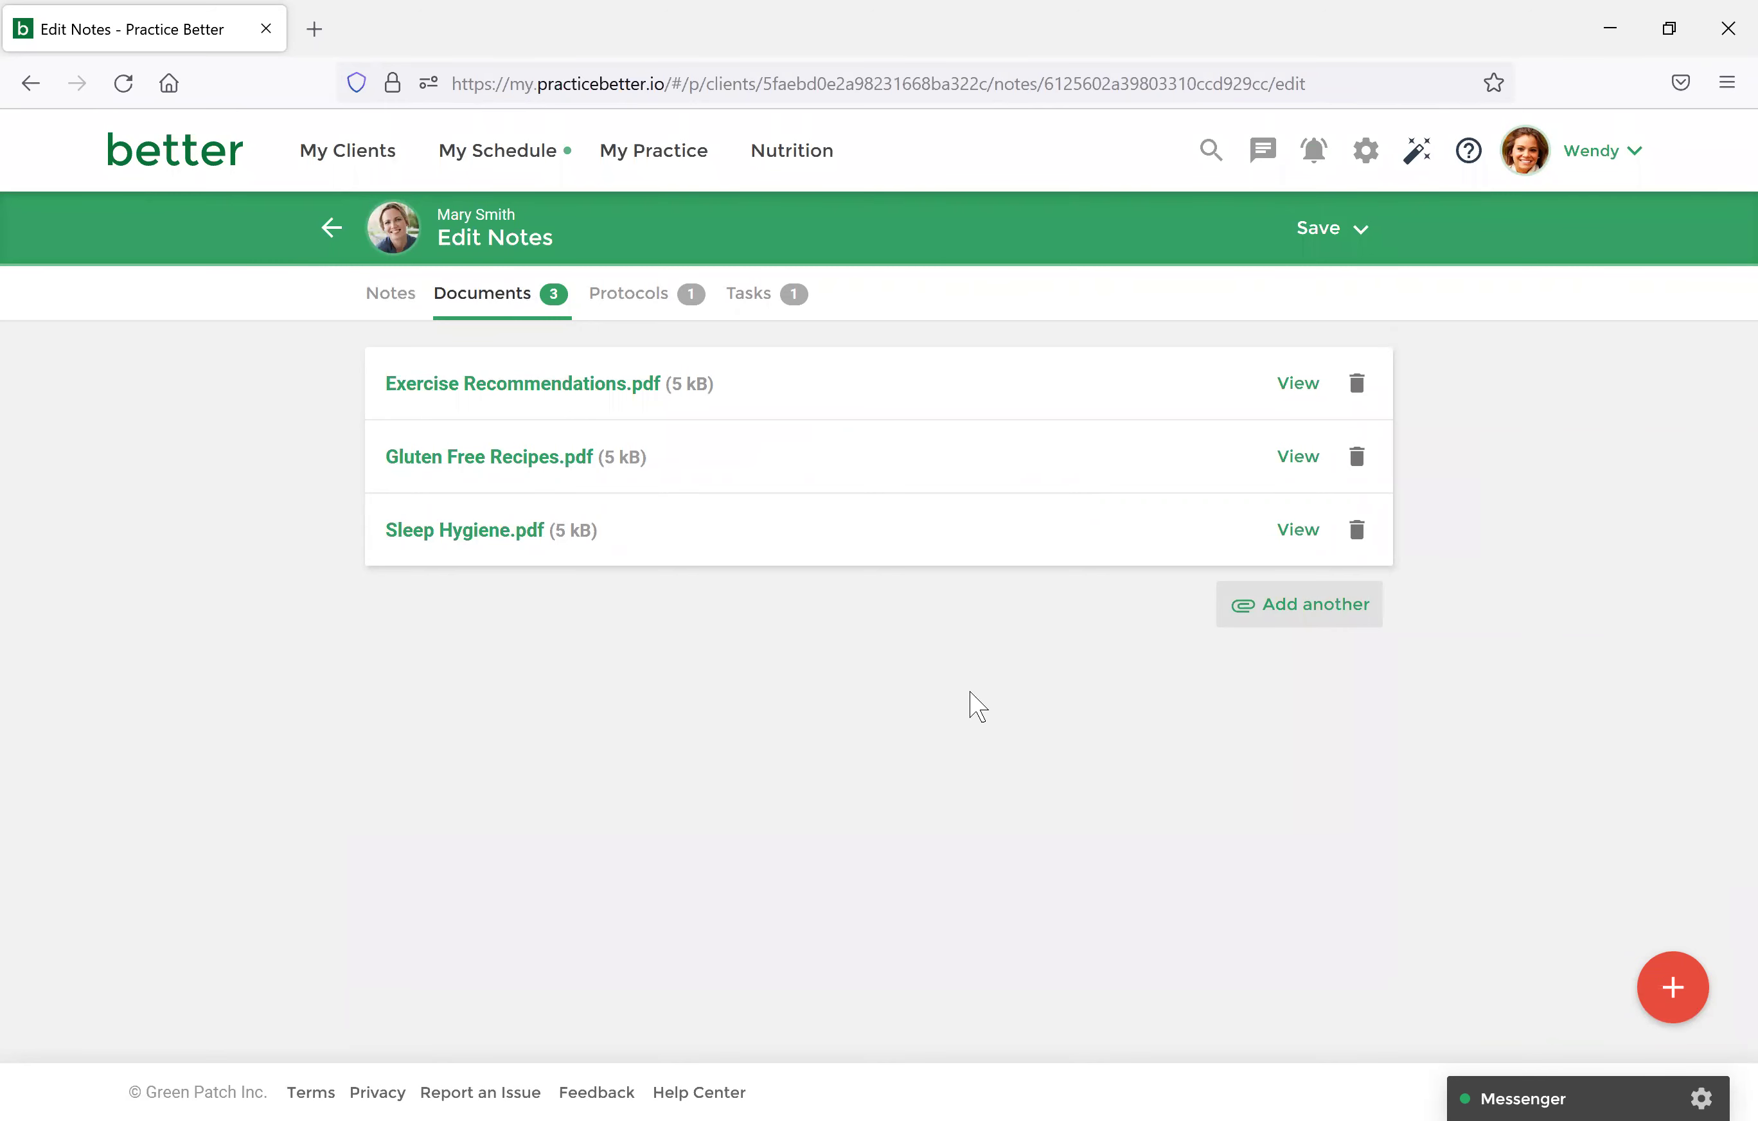
pyautogui.click(1329, 620)
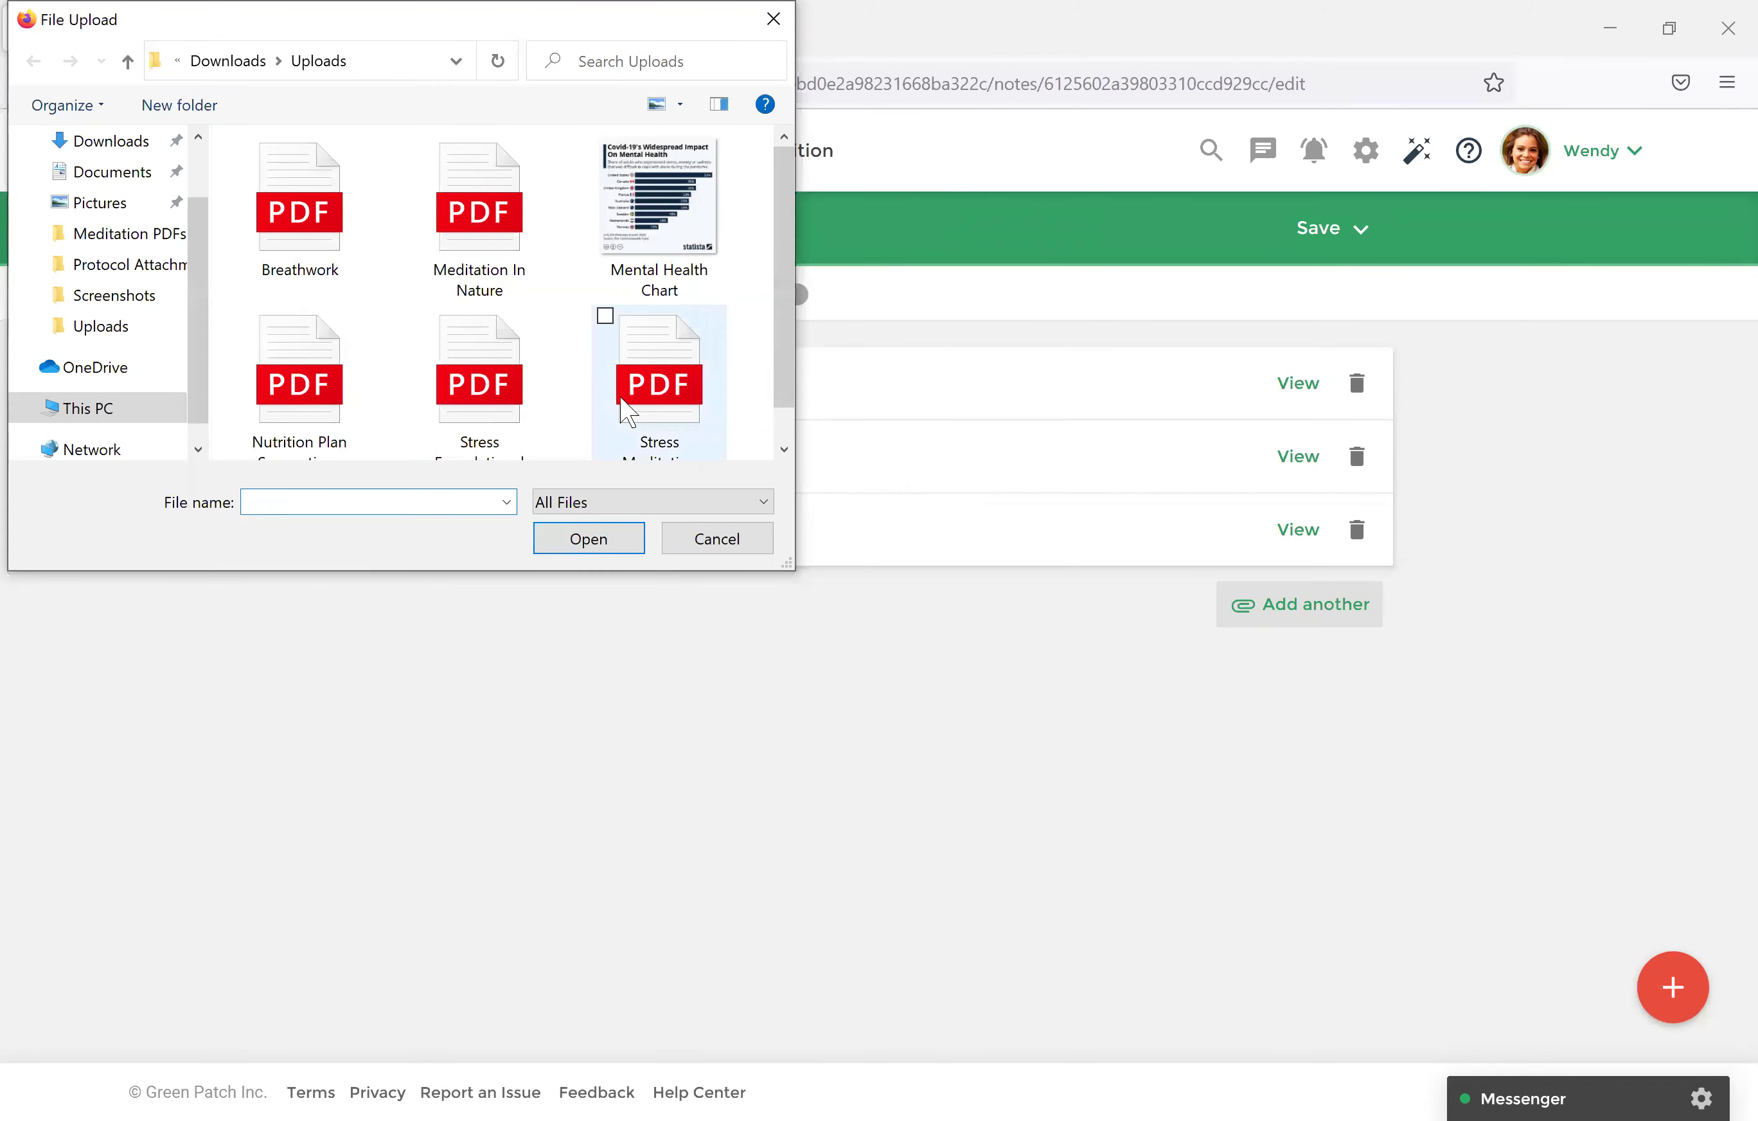
pyautogui.click(345, 408)
pyautogui.click(588, 538)
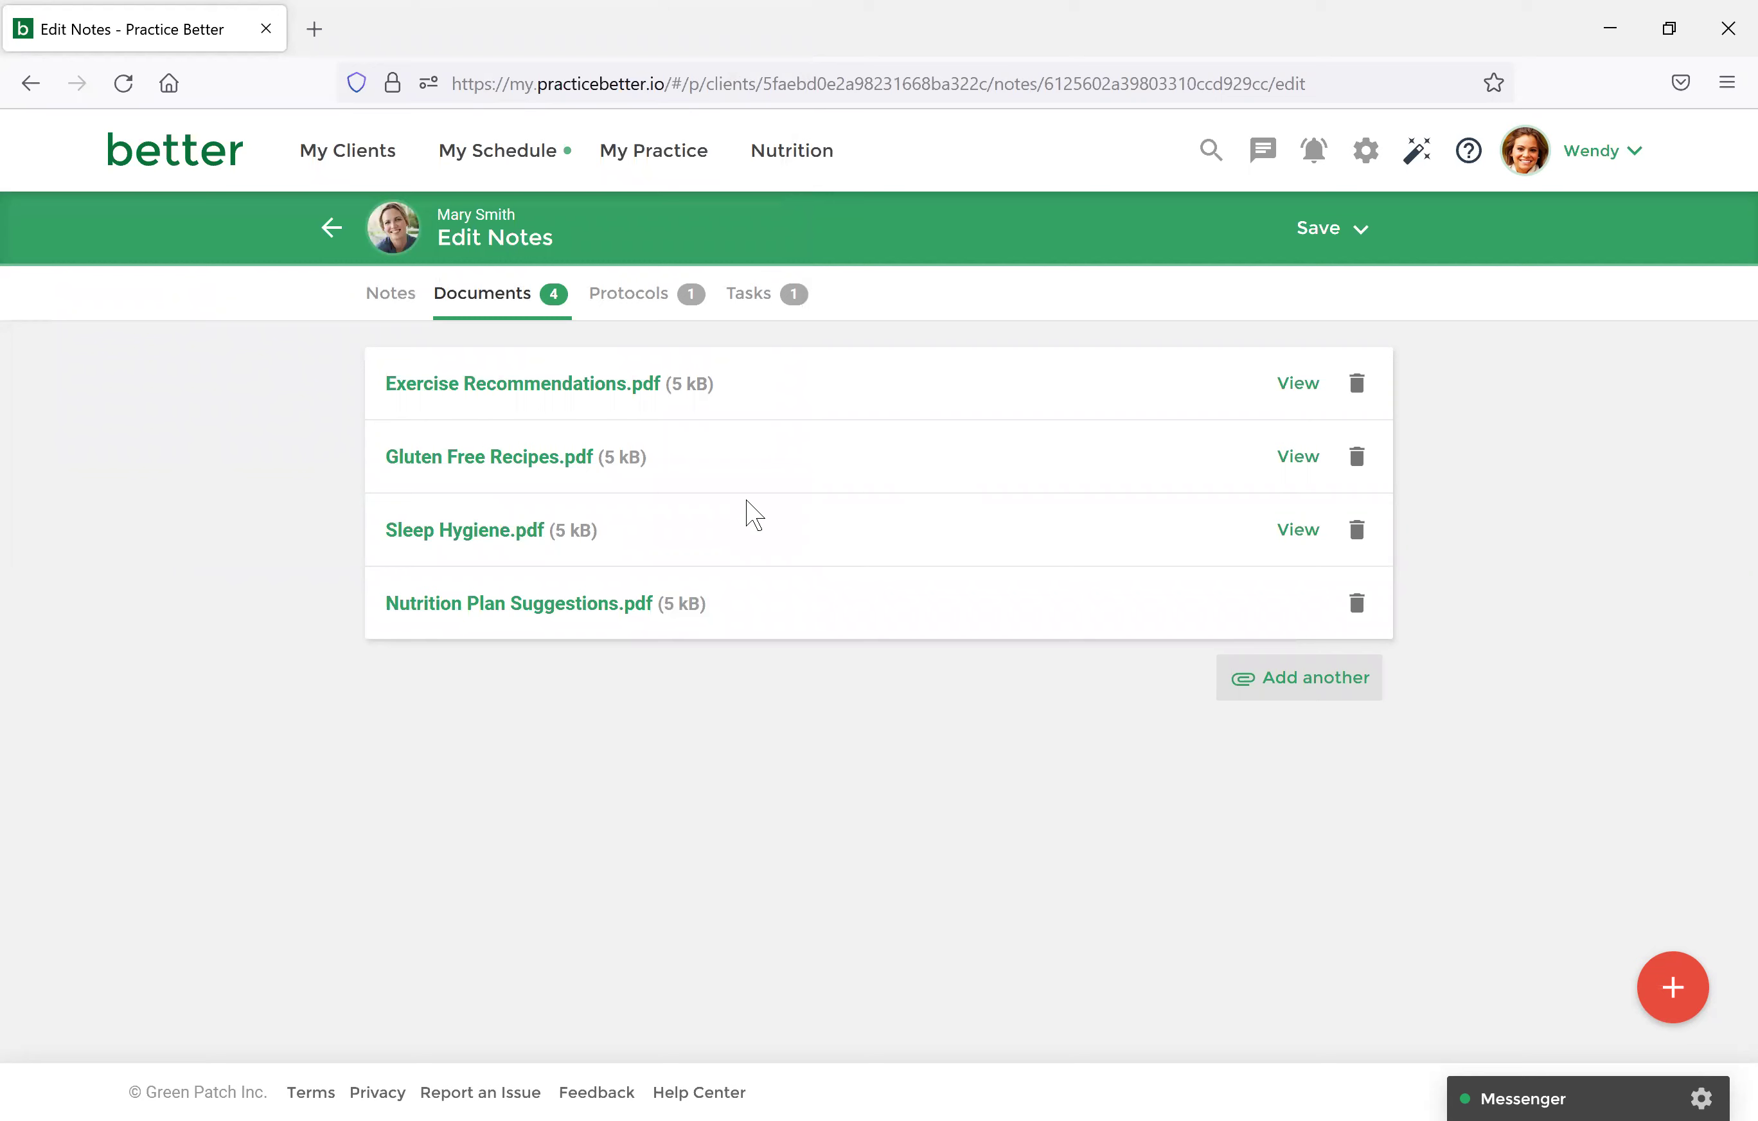
# Review the protocols and the tasks linked to the note.
pyautogui.click(656, 310)
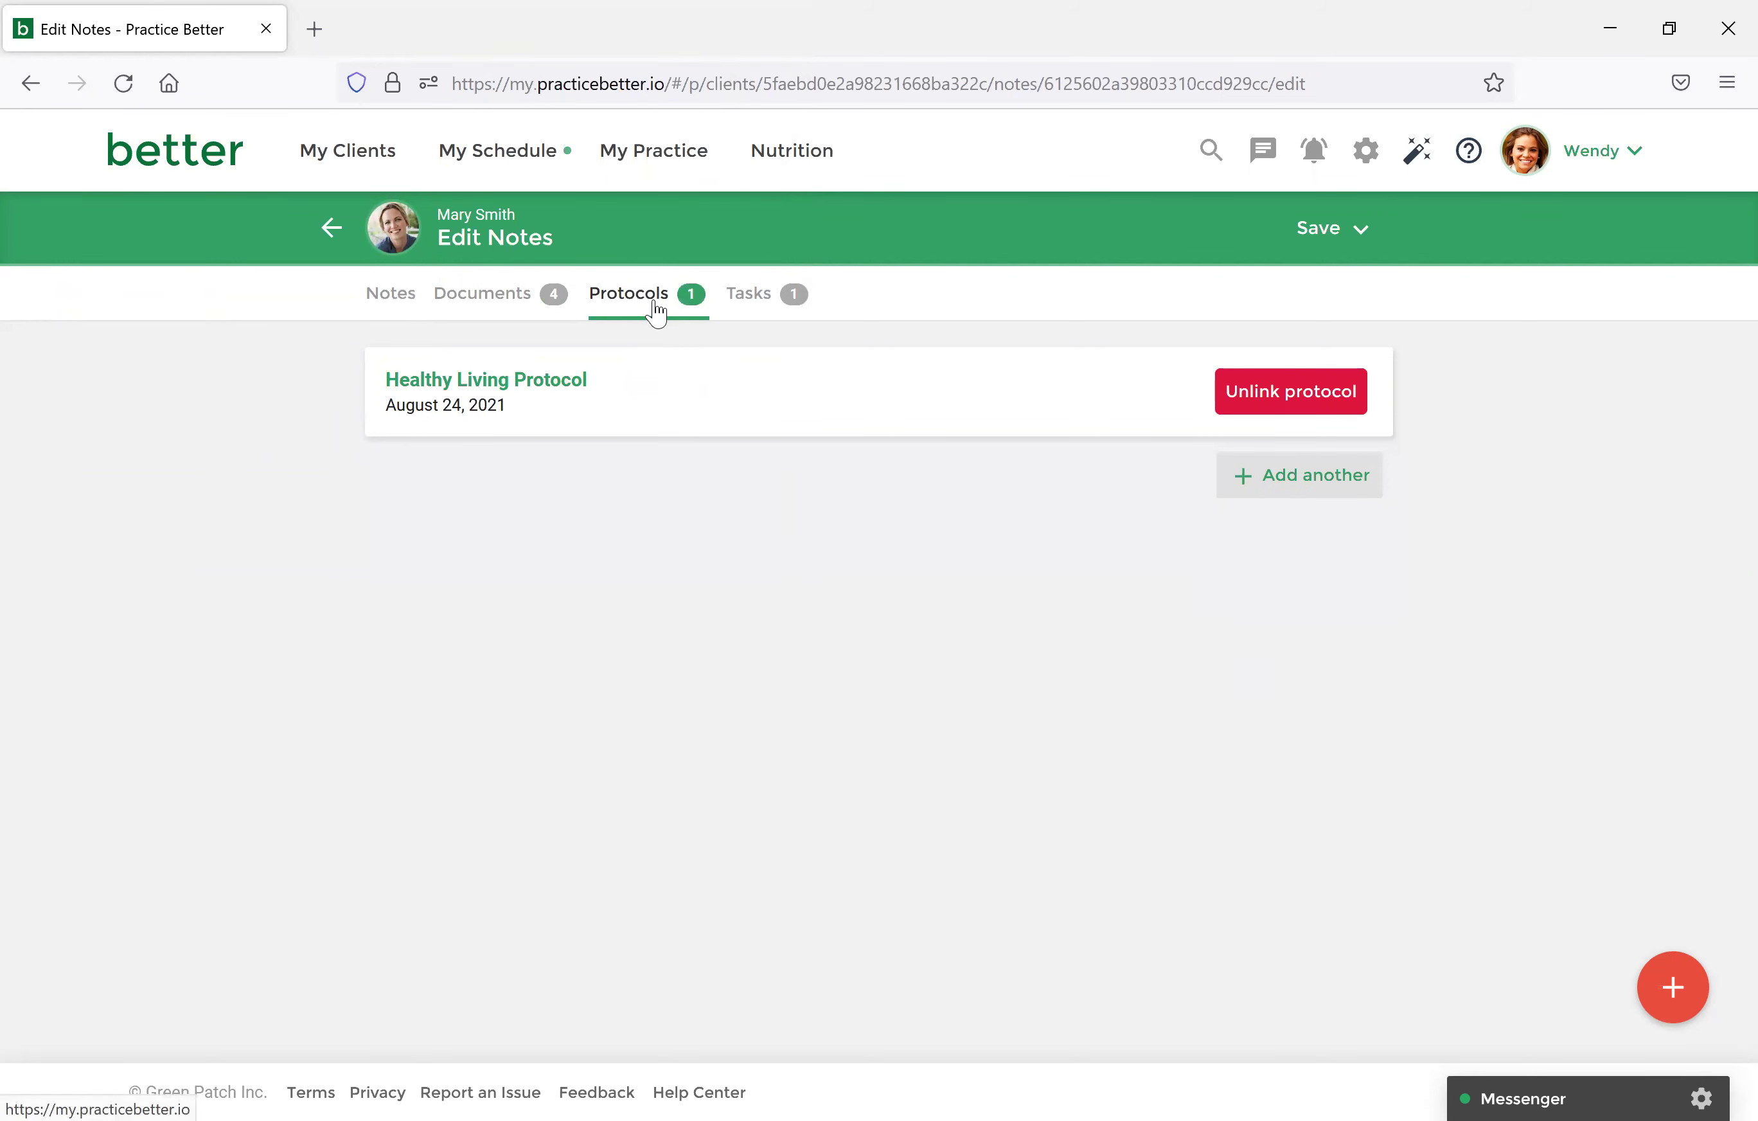
pyautogui.click(795, 306)
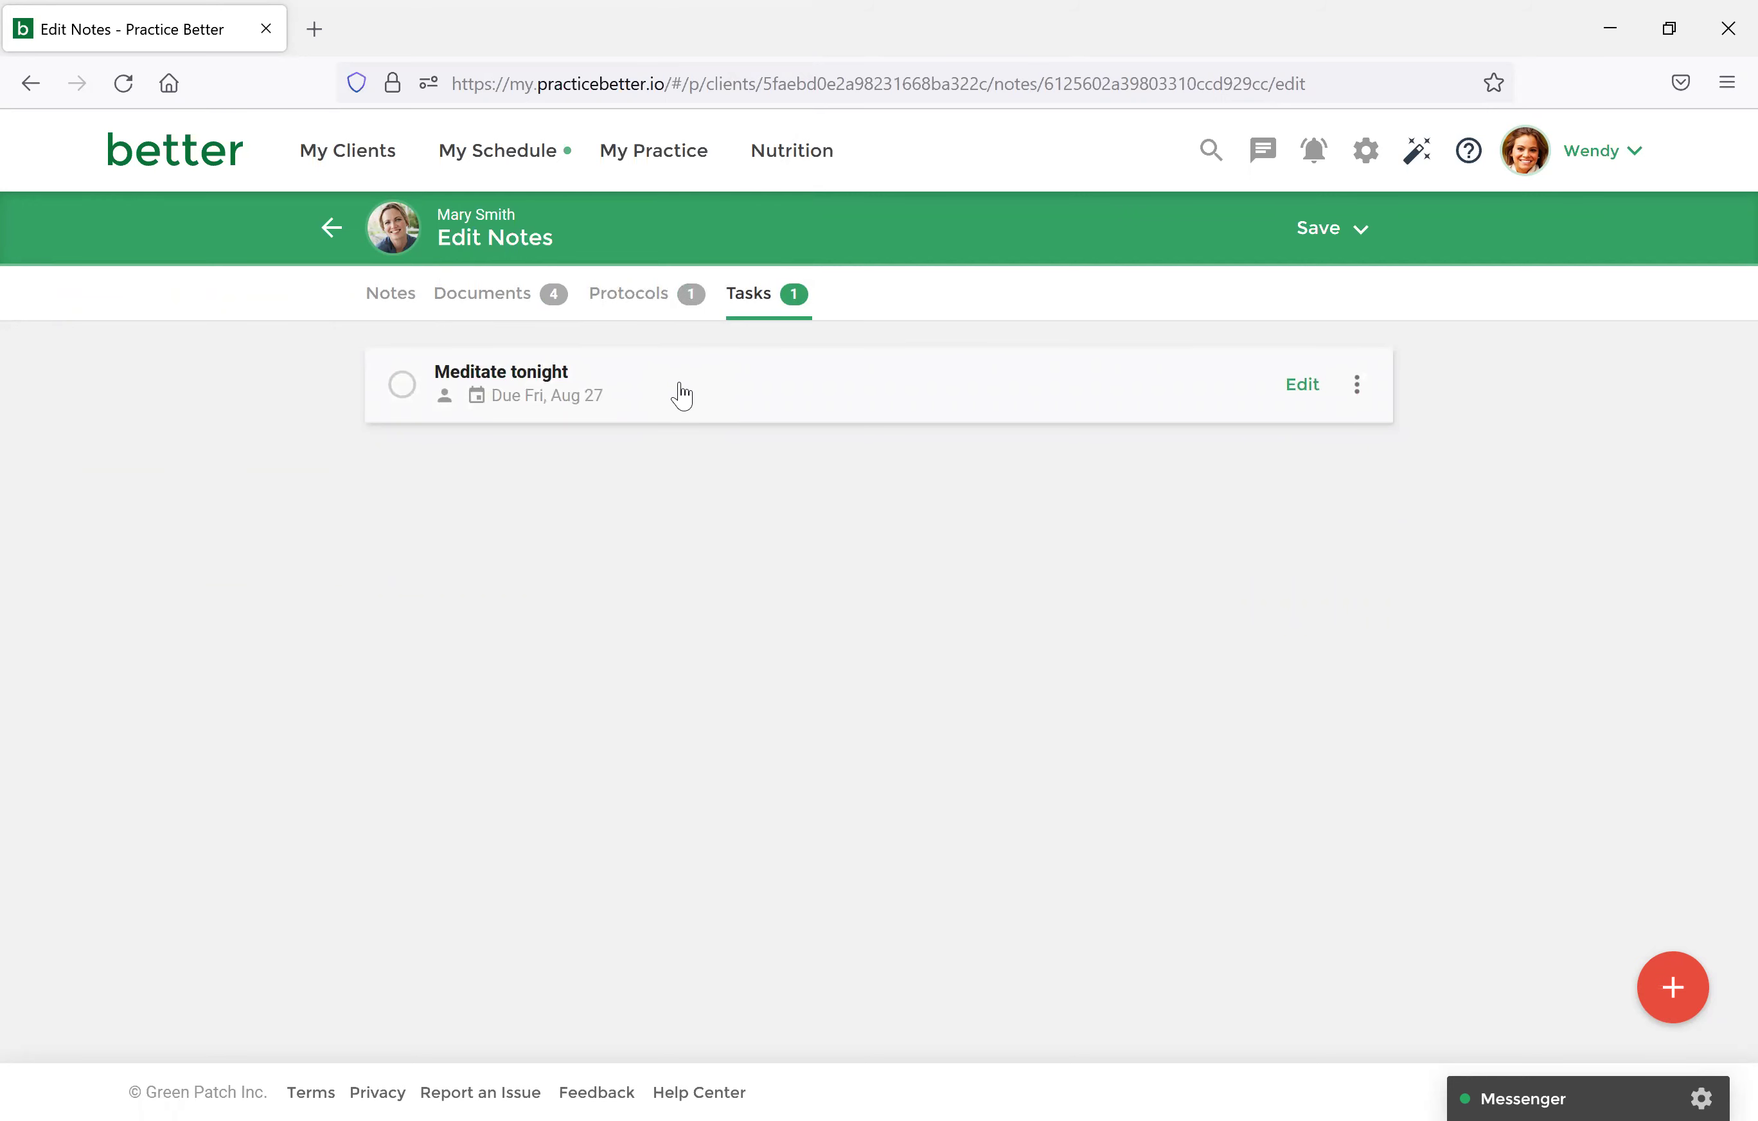
# Sign and save the session note with the date prepared as signing date, and share the update with the client.
pyautogui.click(1335, 247)
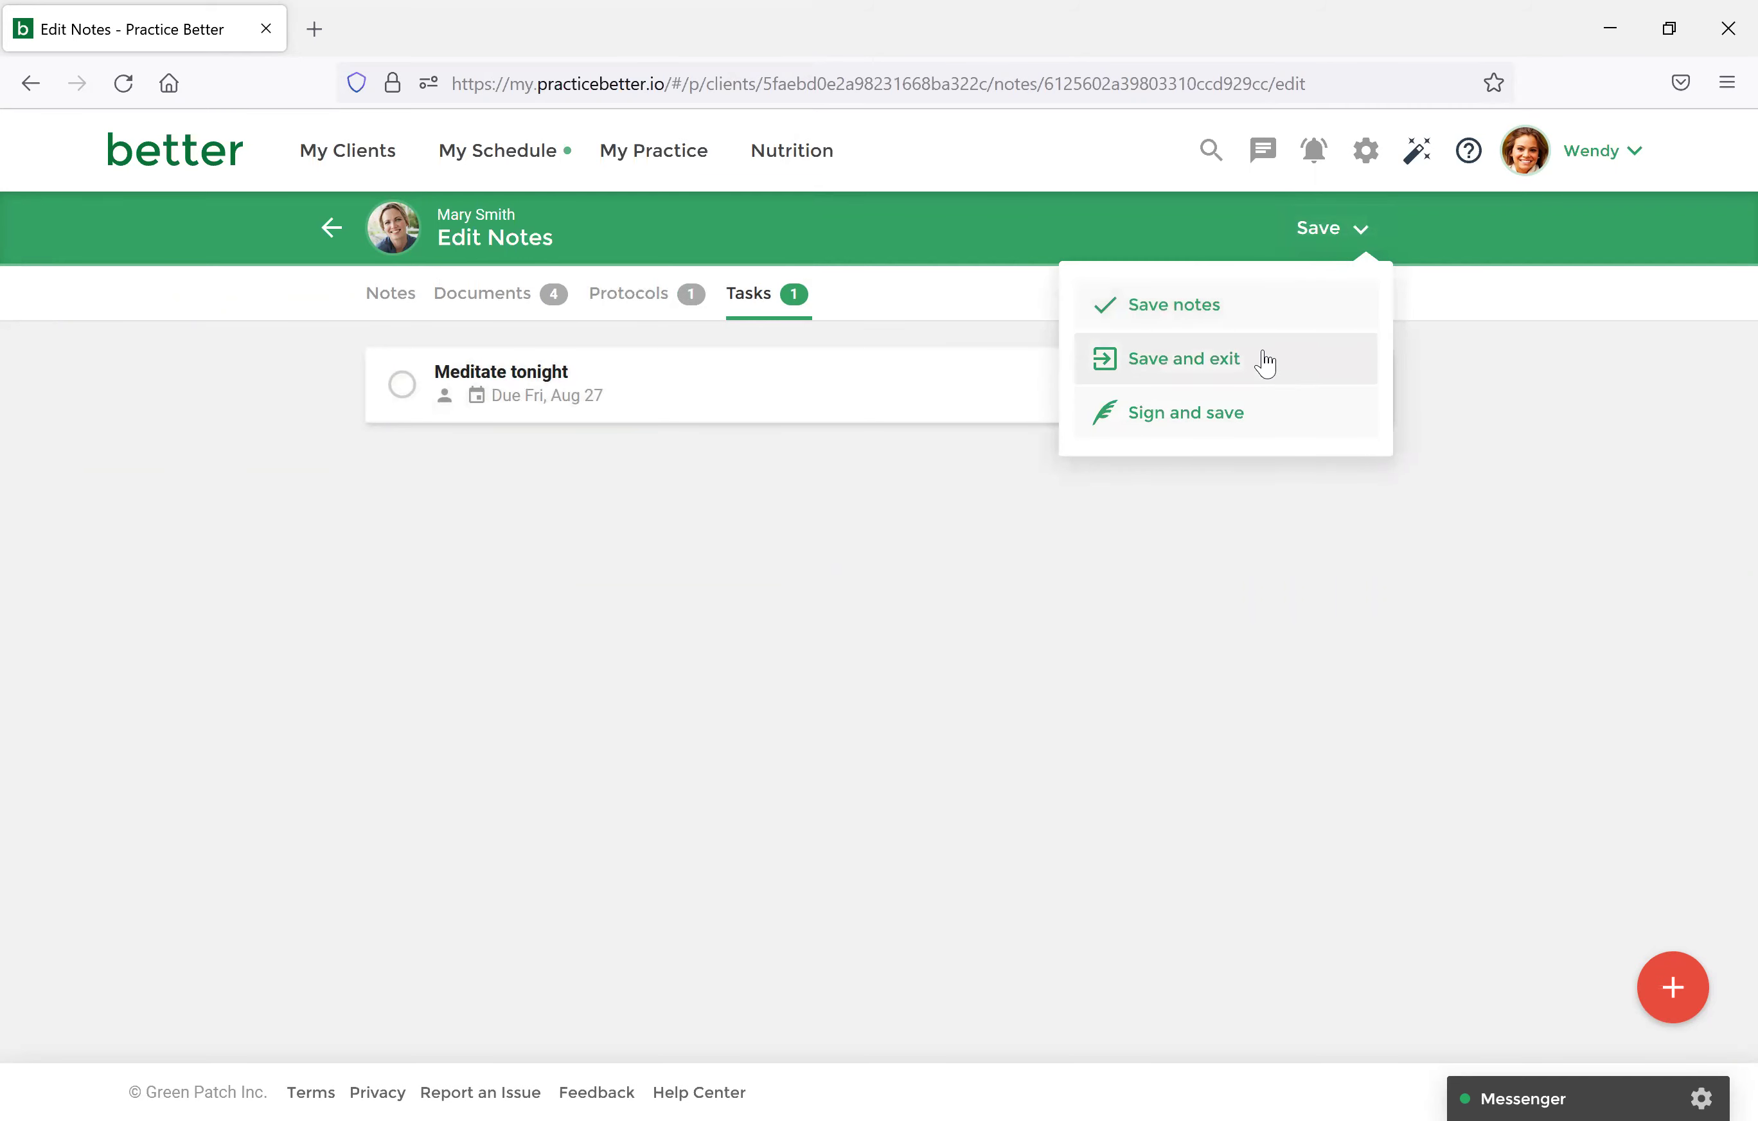
pyautogui.click(1228, 405)
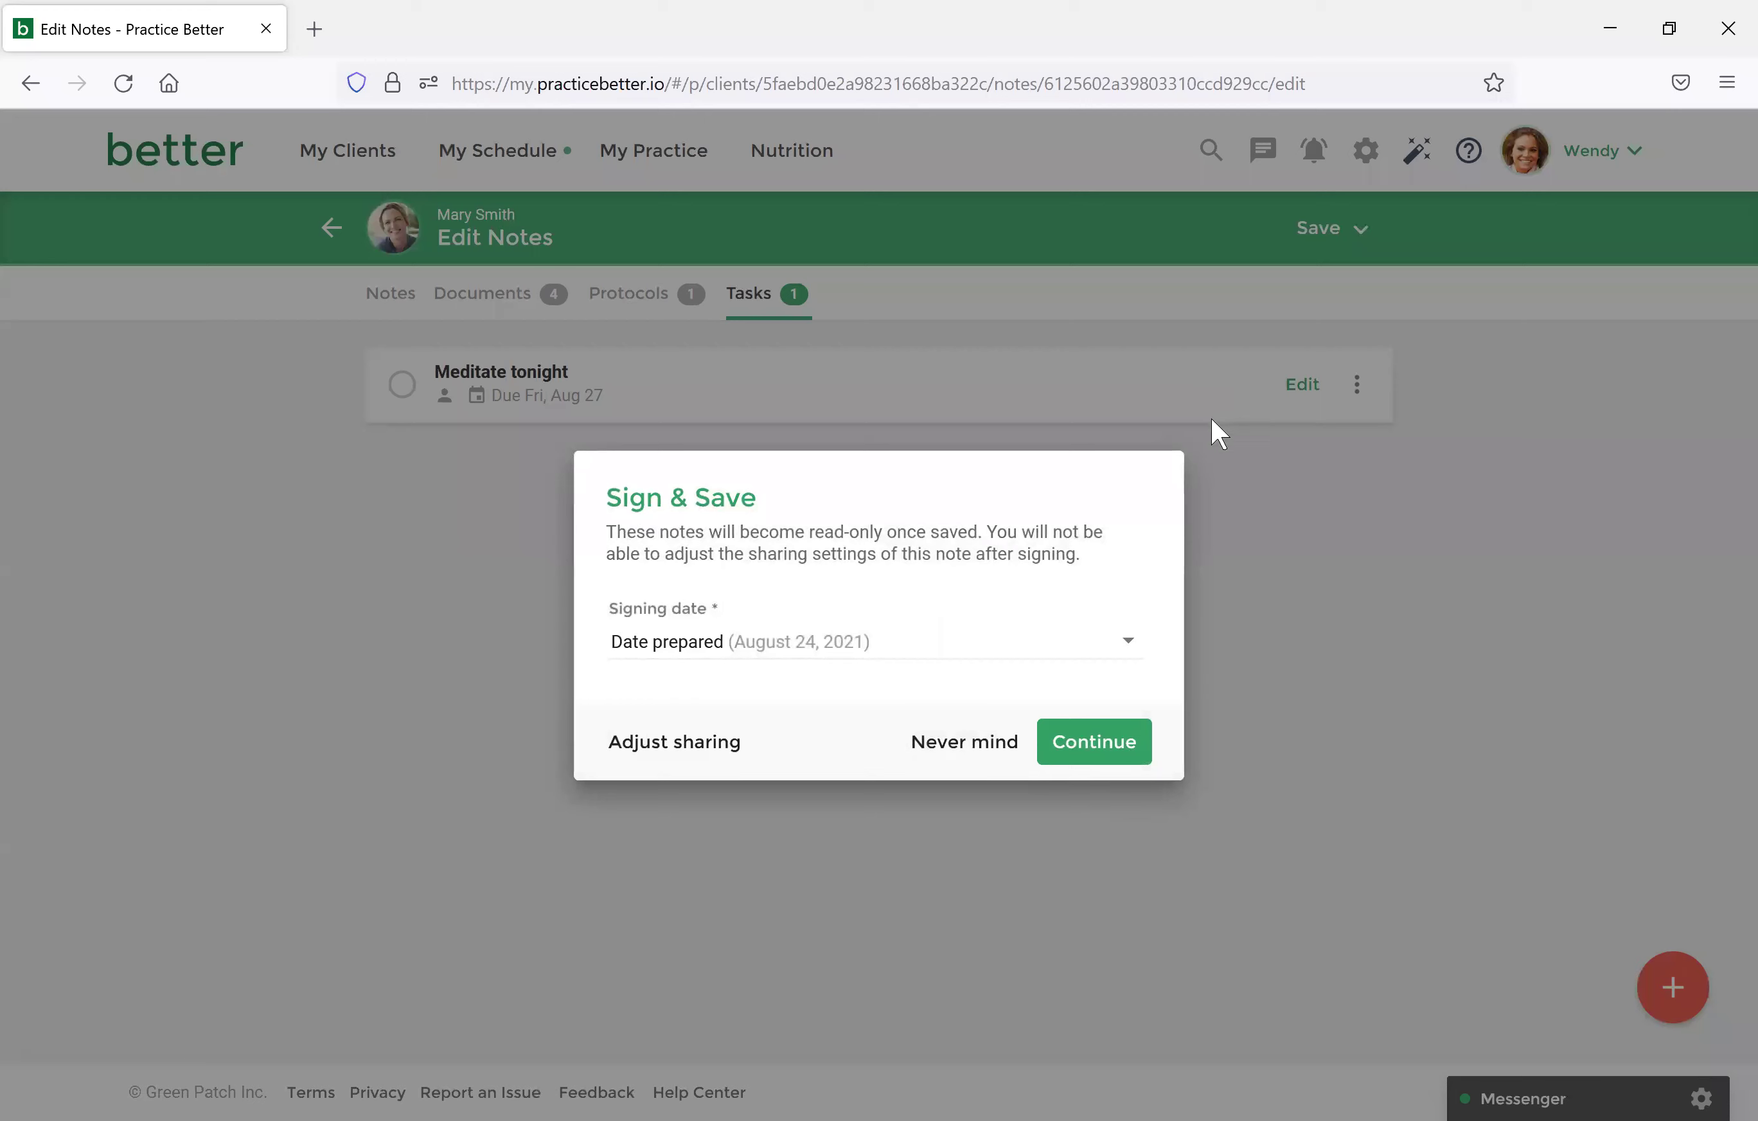
pyautogui.click(1093, 738)
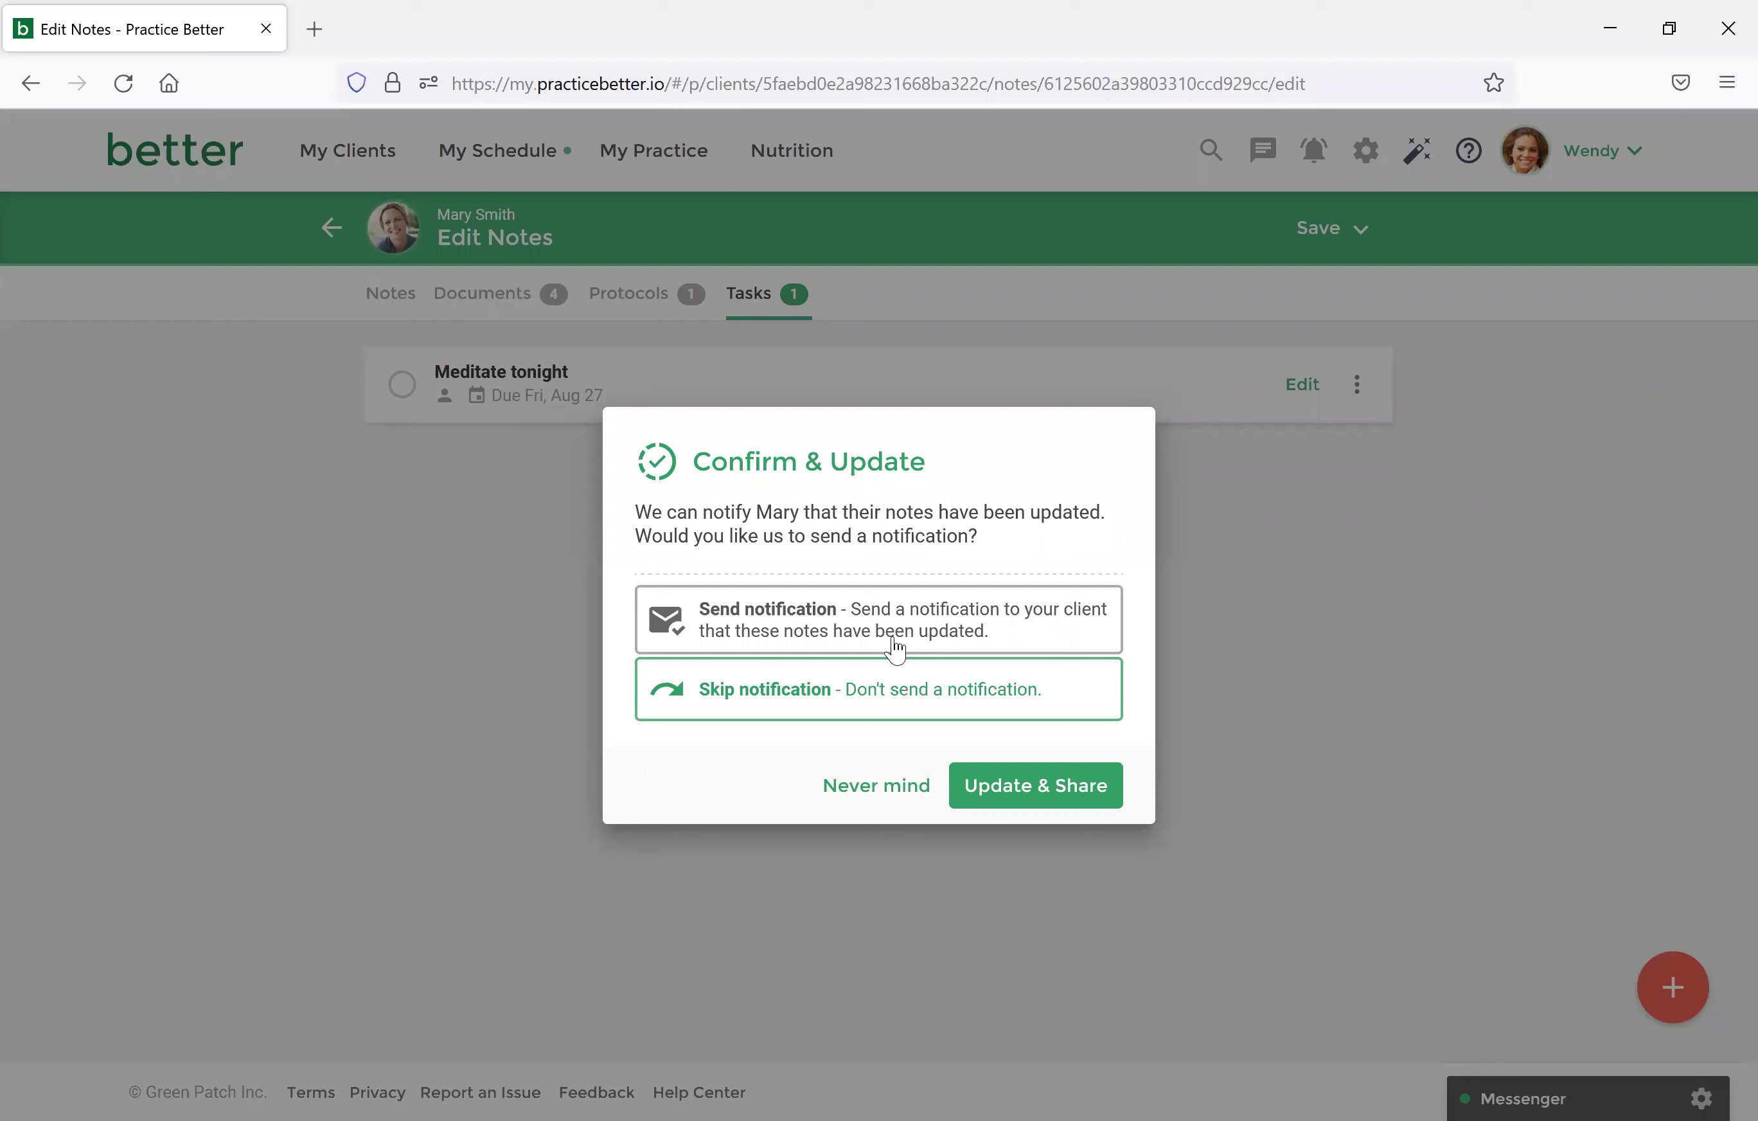
pyautogui.click(1003, 794)
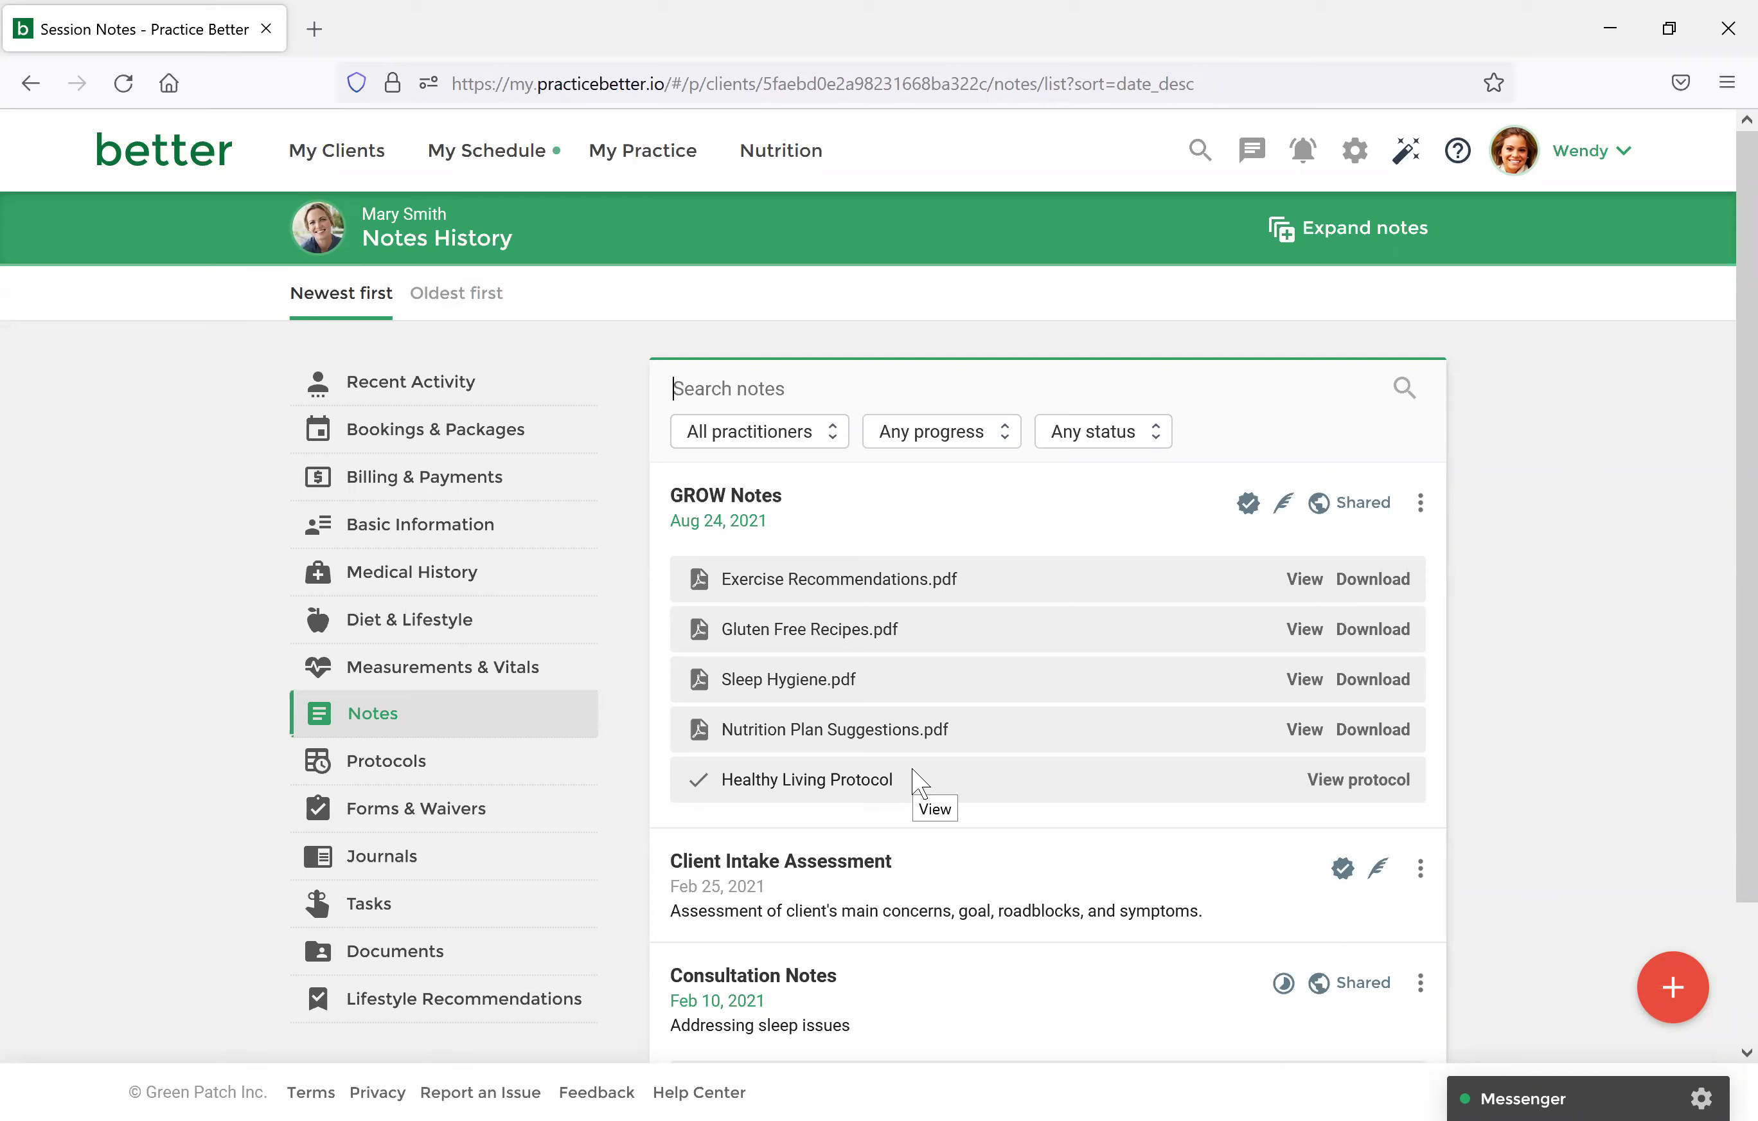
# Read through the shared GROW Notes in the Client Hub opened from the client's recent activity page.
pyautogui.click(458, 382)
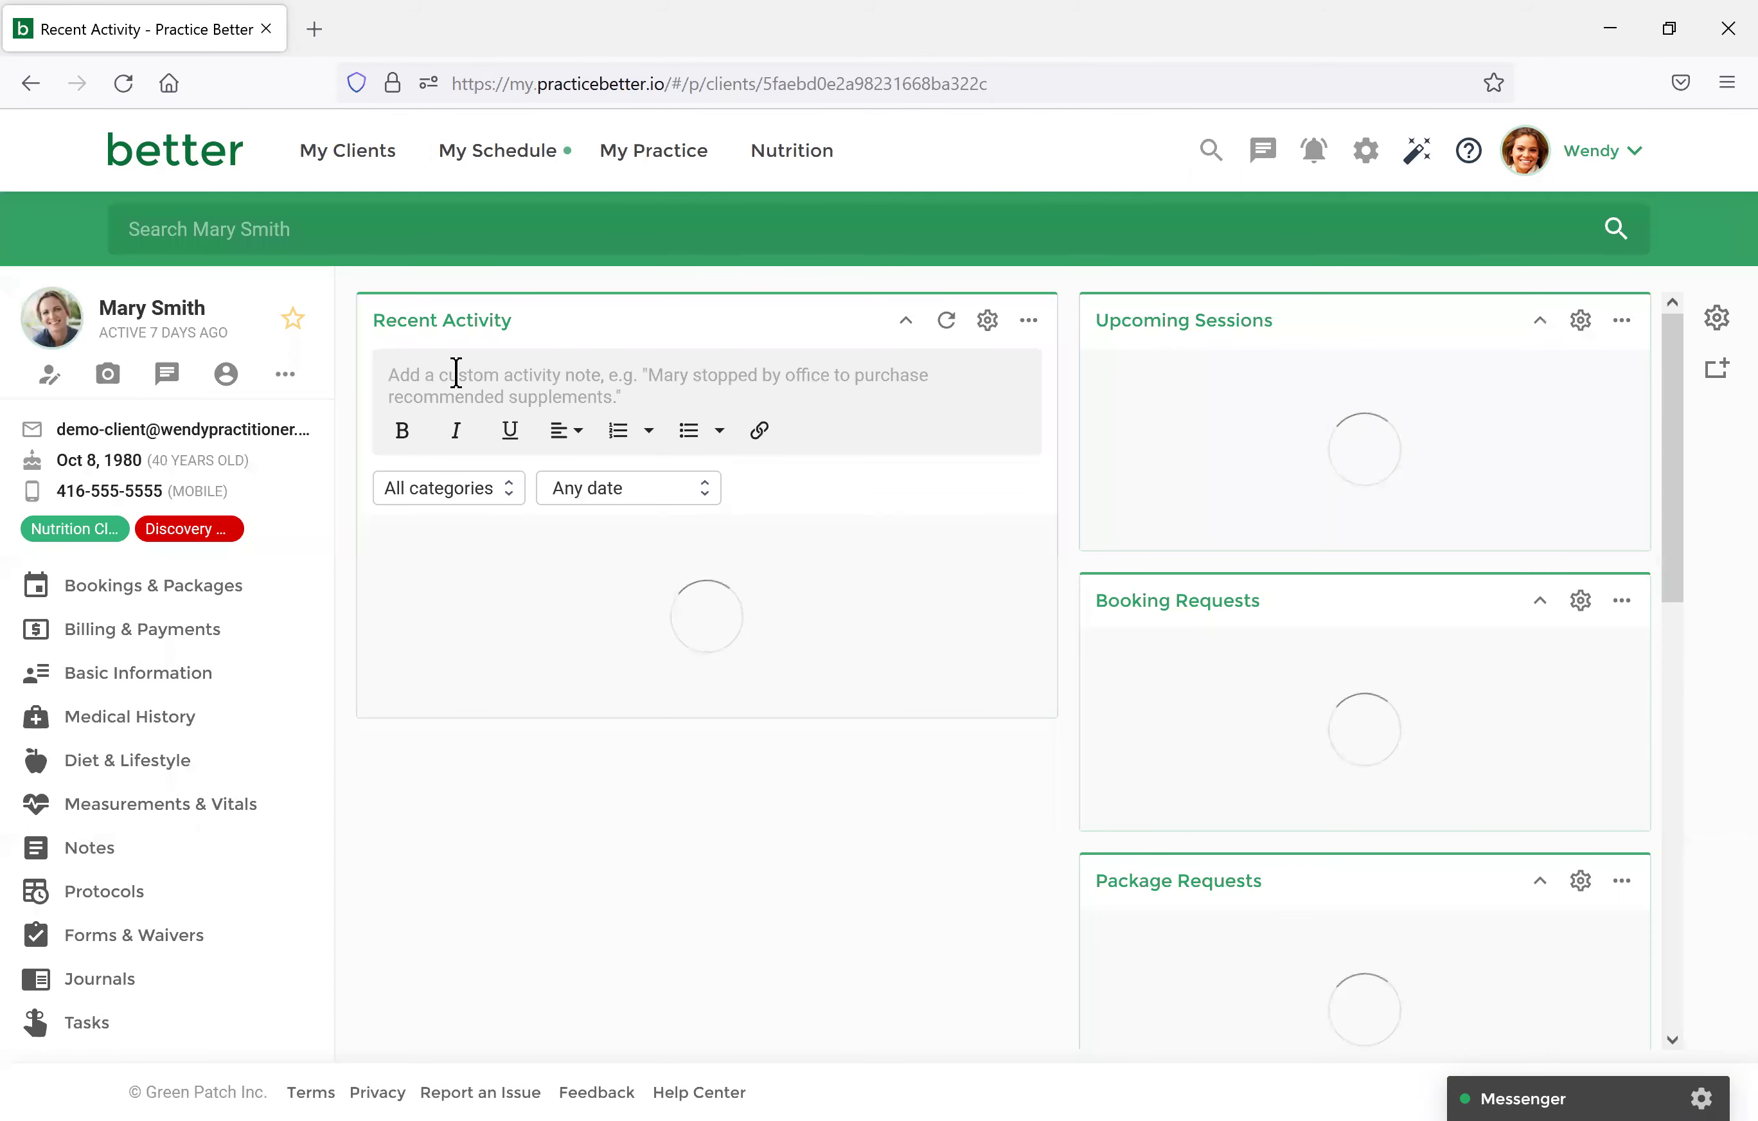
pyautogui.click(228, 379)
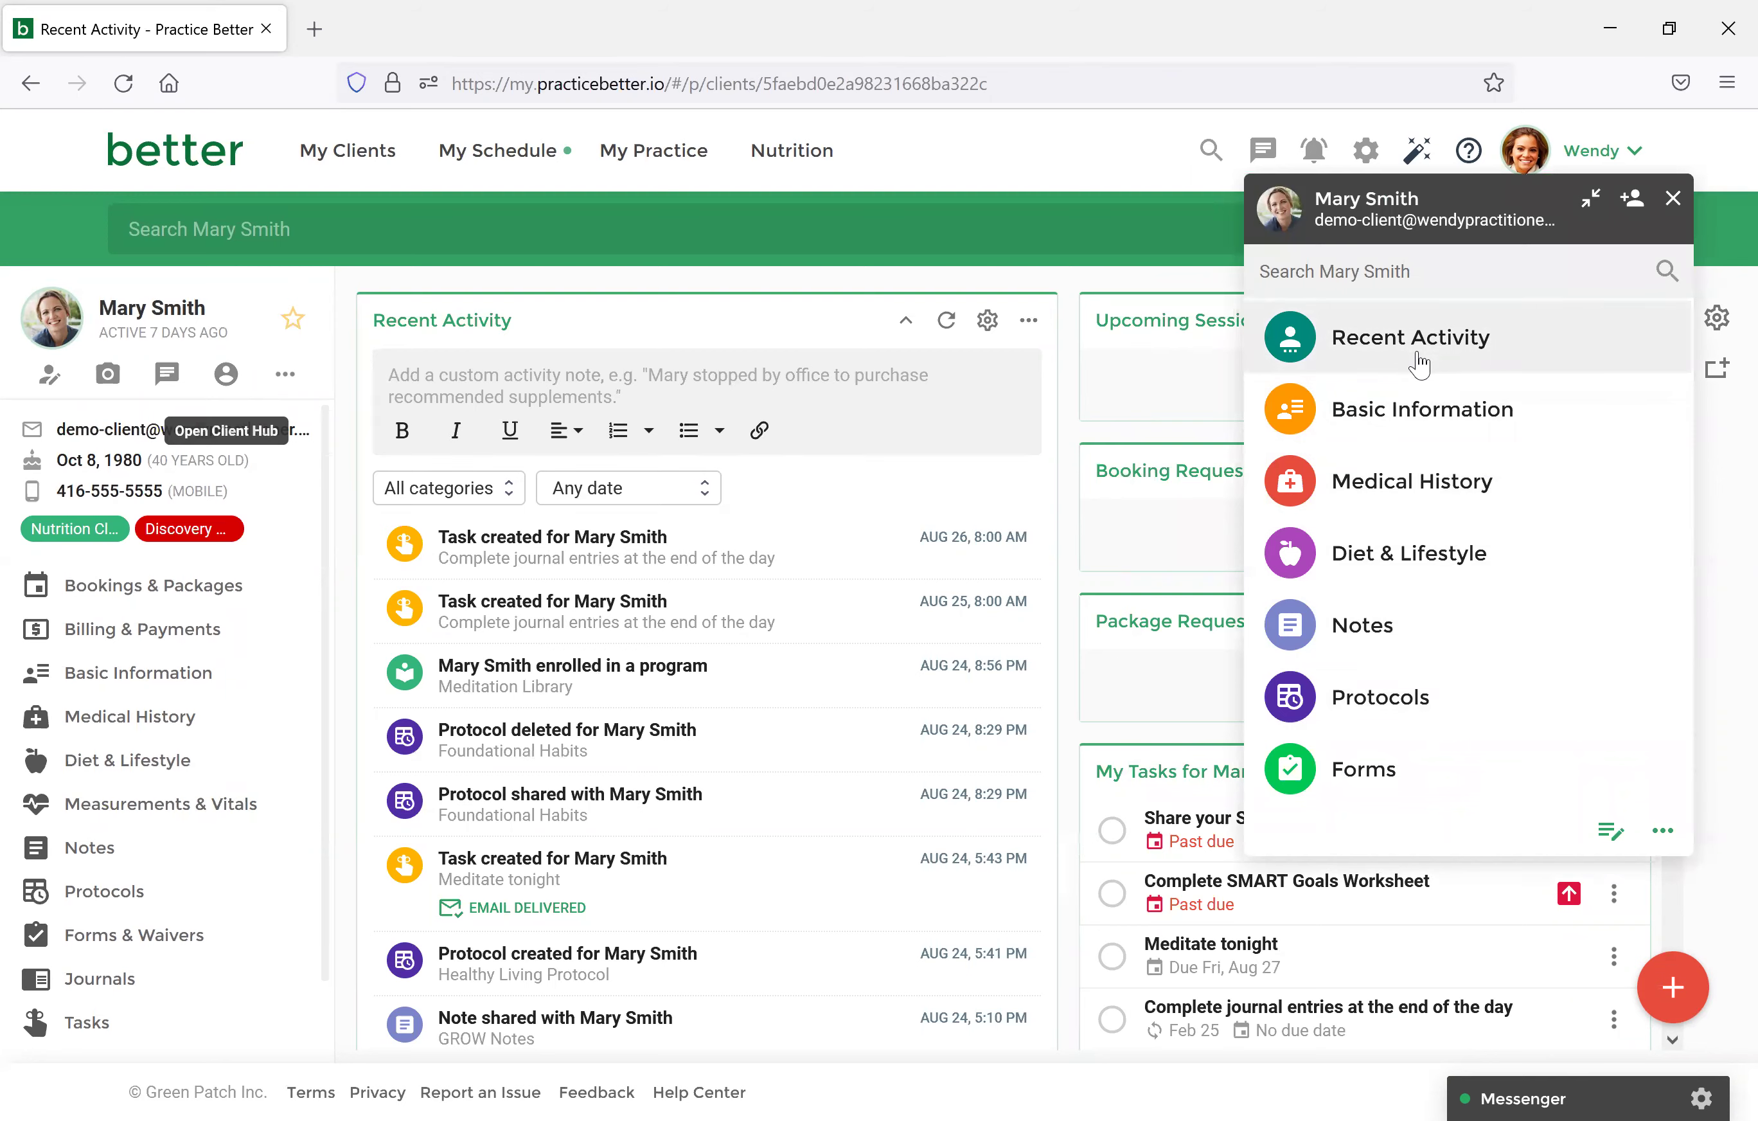
pyautogui.click(1418, 616)
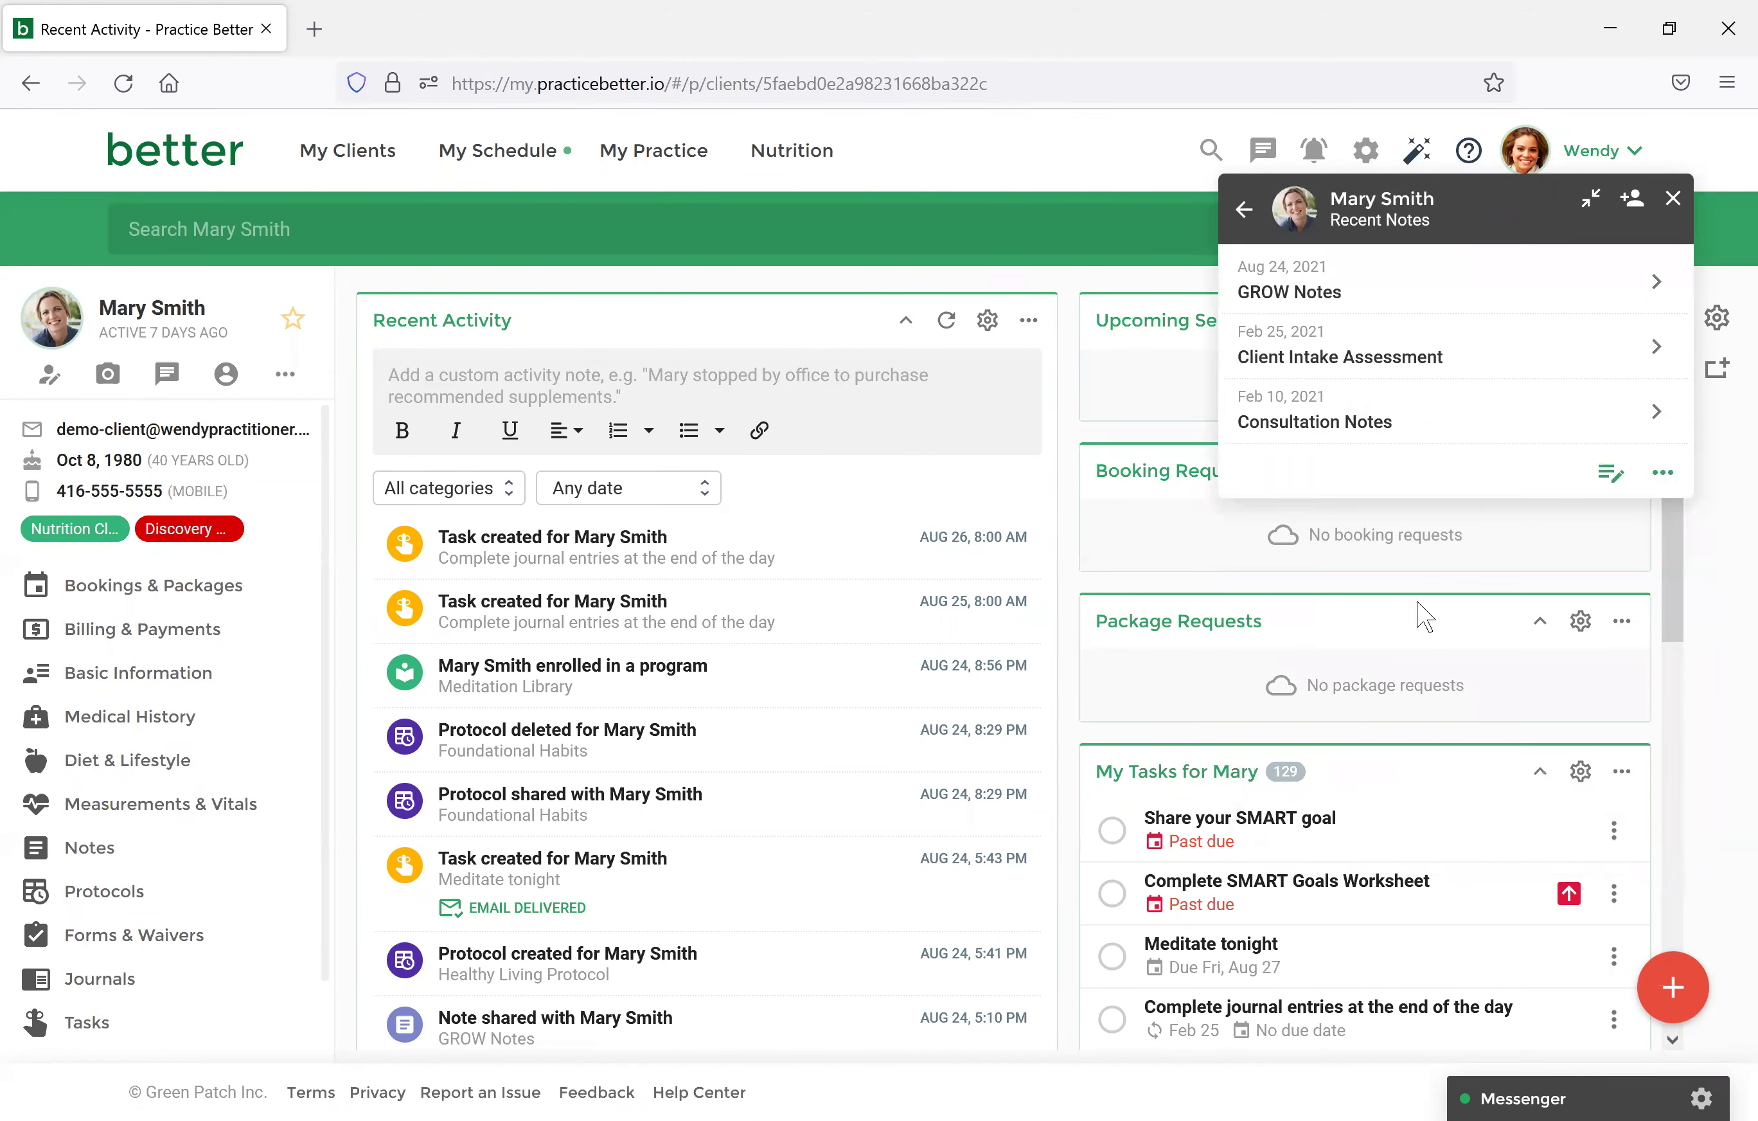
pyautogui.click(1392, 308)
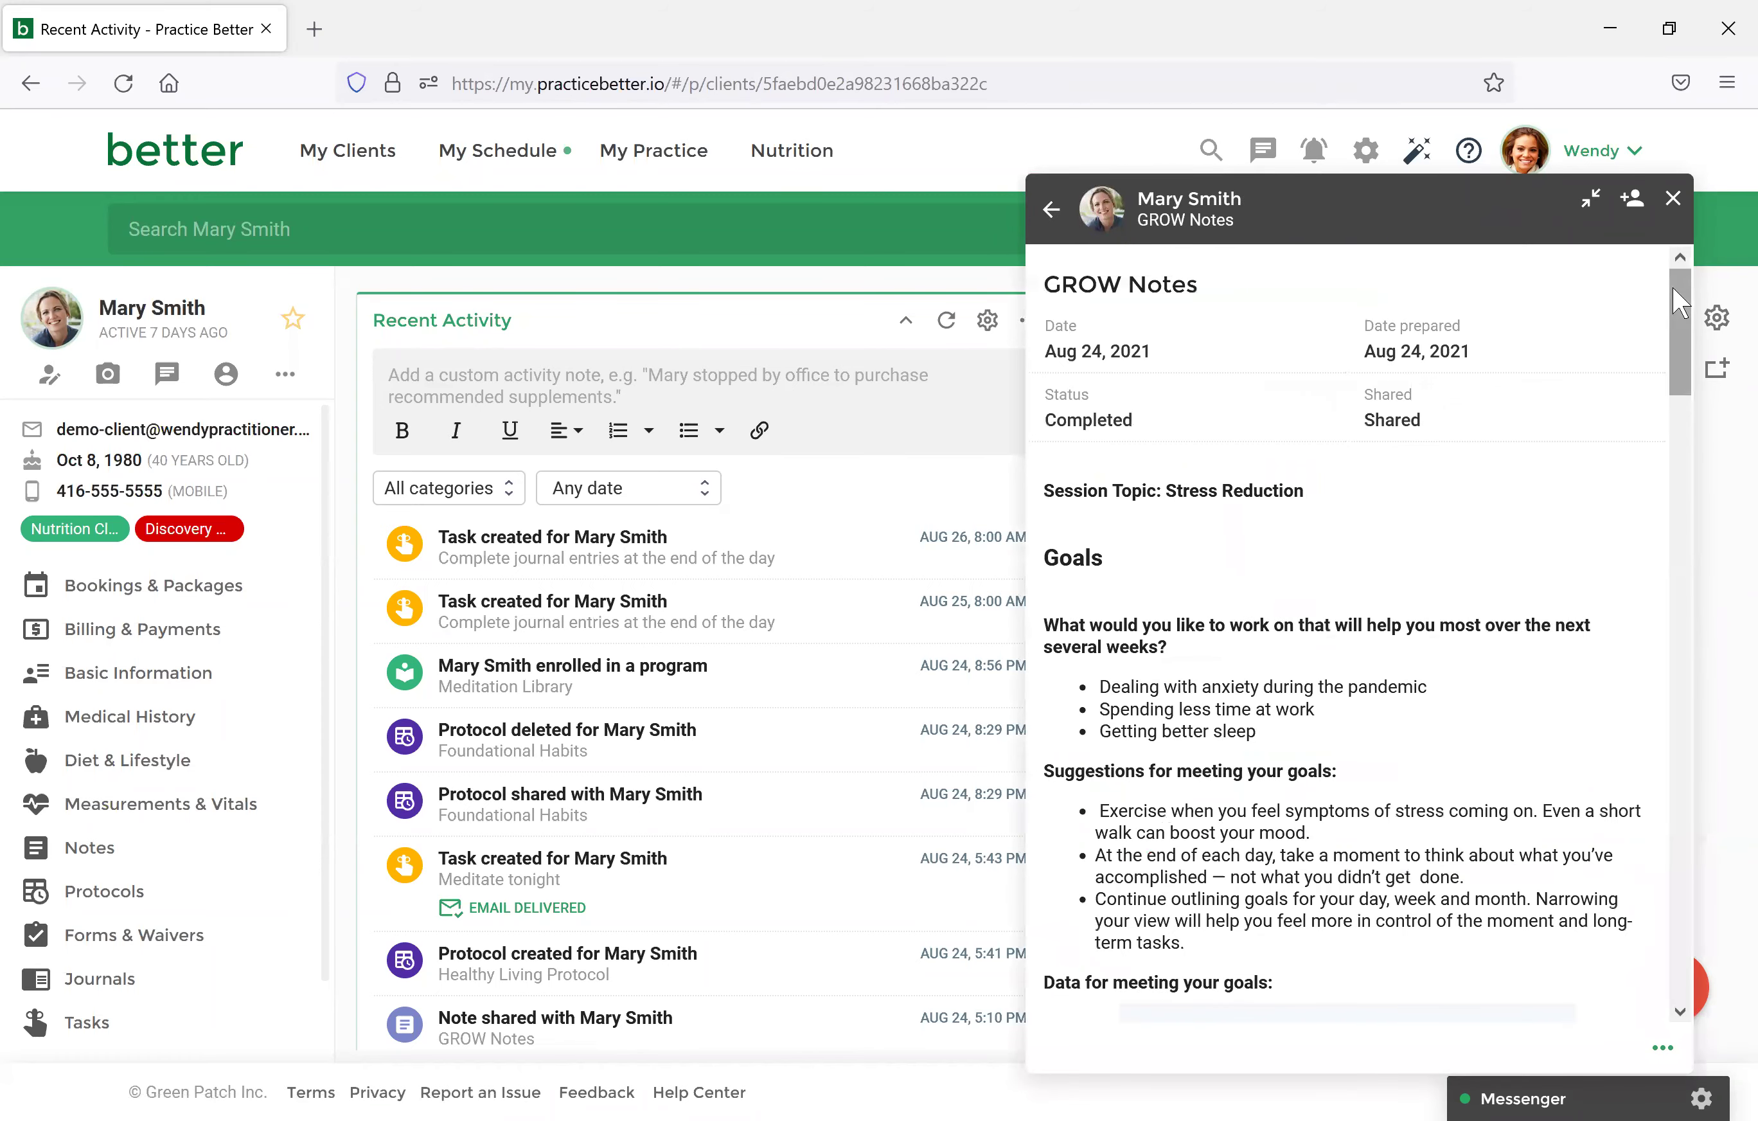
pyautogui.scroll(-10, 1677, 325)
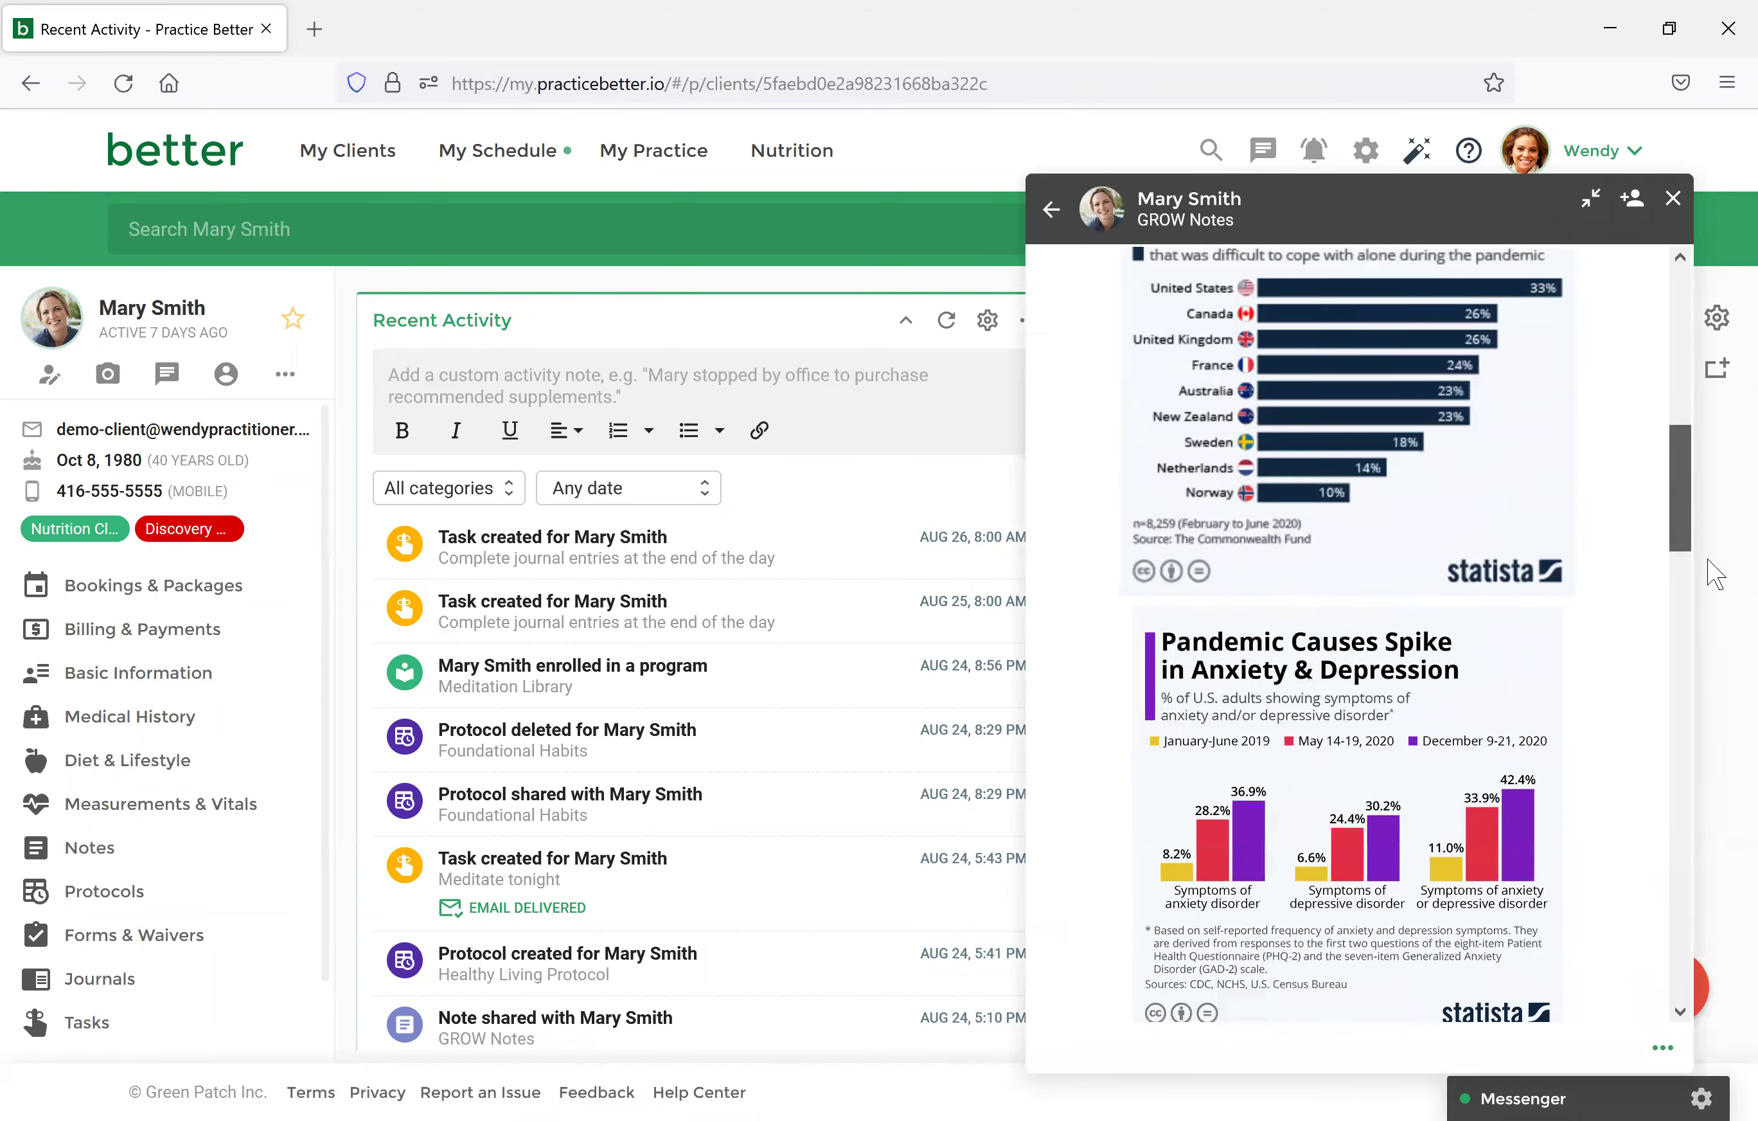
pyautogui.scroll(-15, 1712, 572)
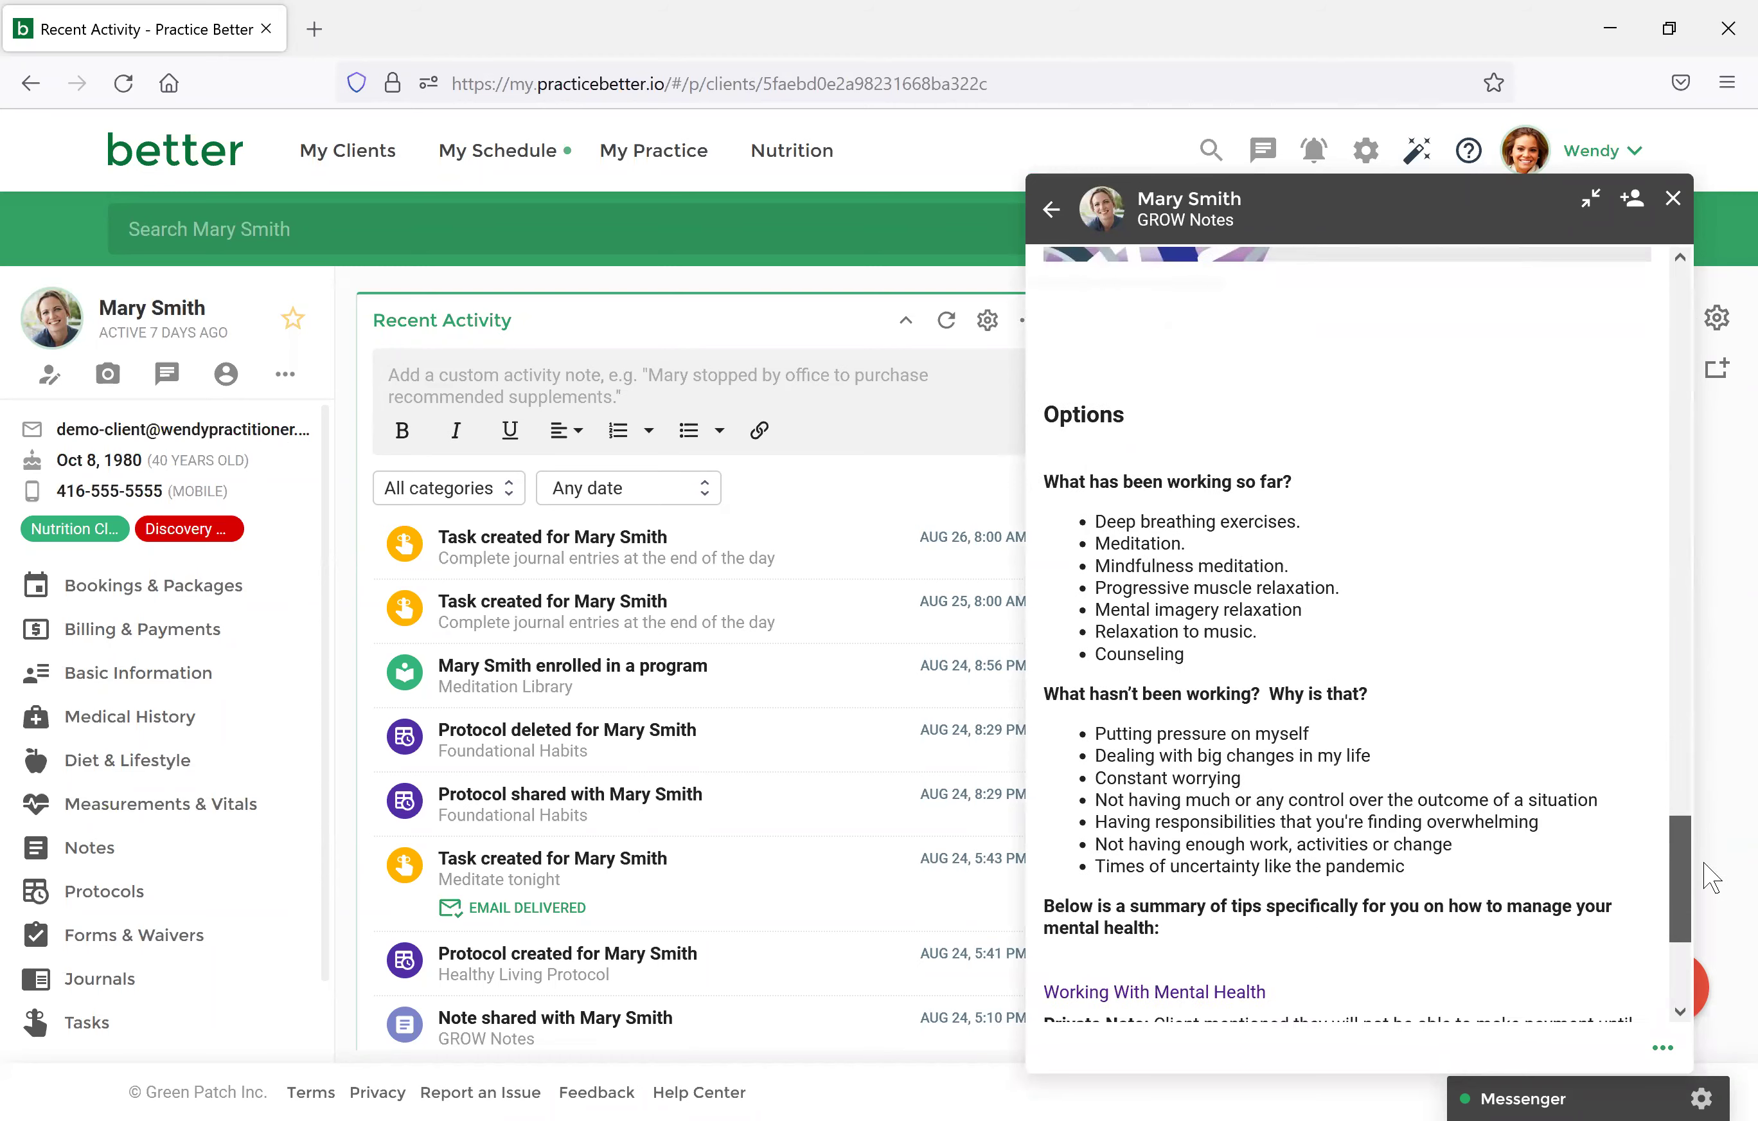
pyautogui.scroll(-2, 1711, 879)
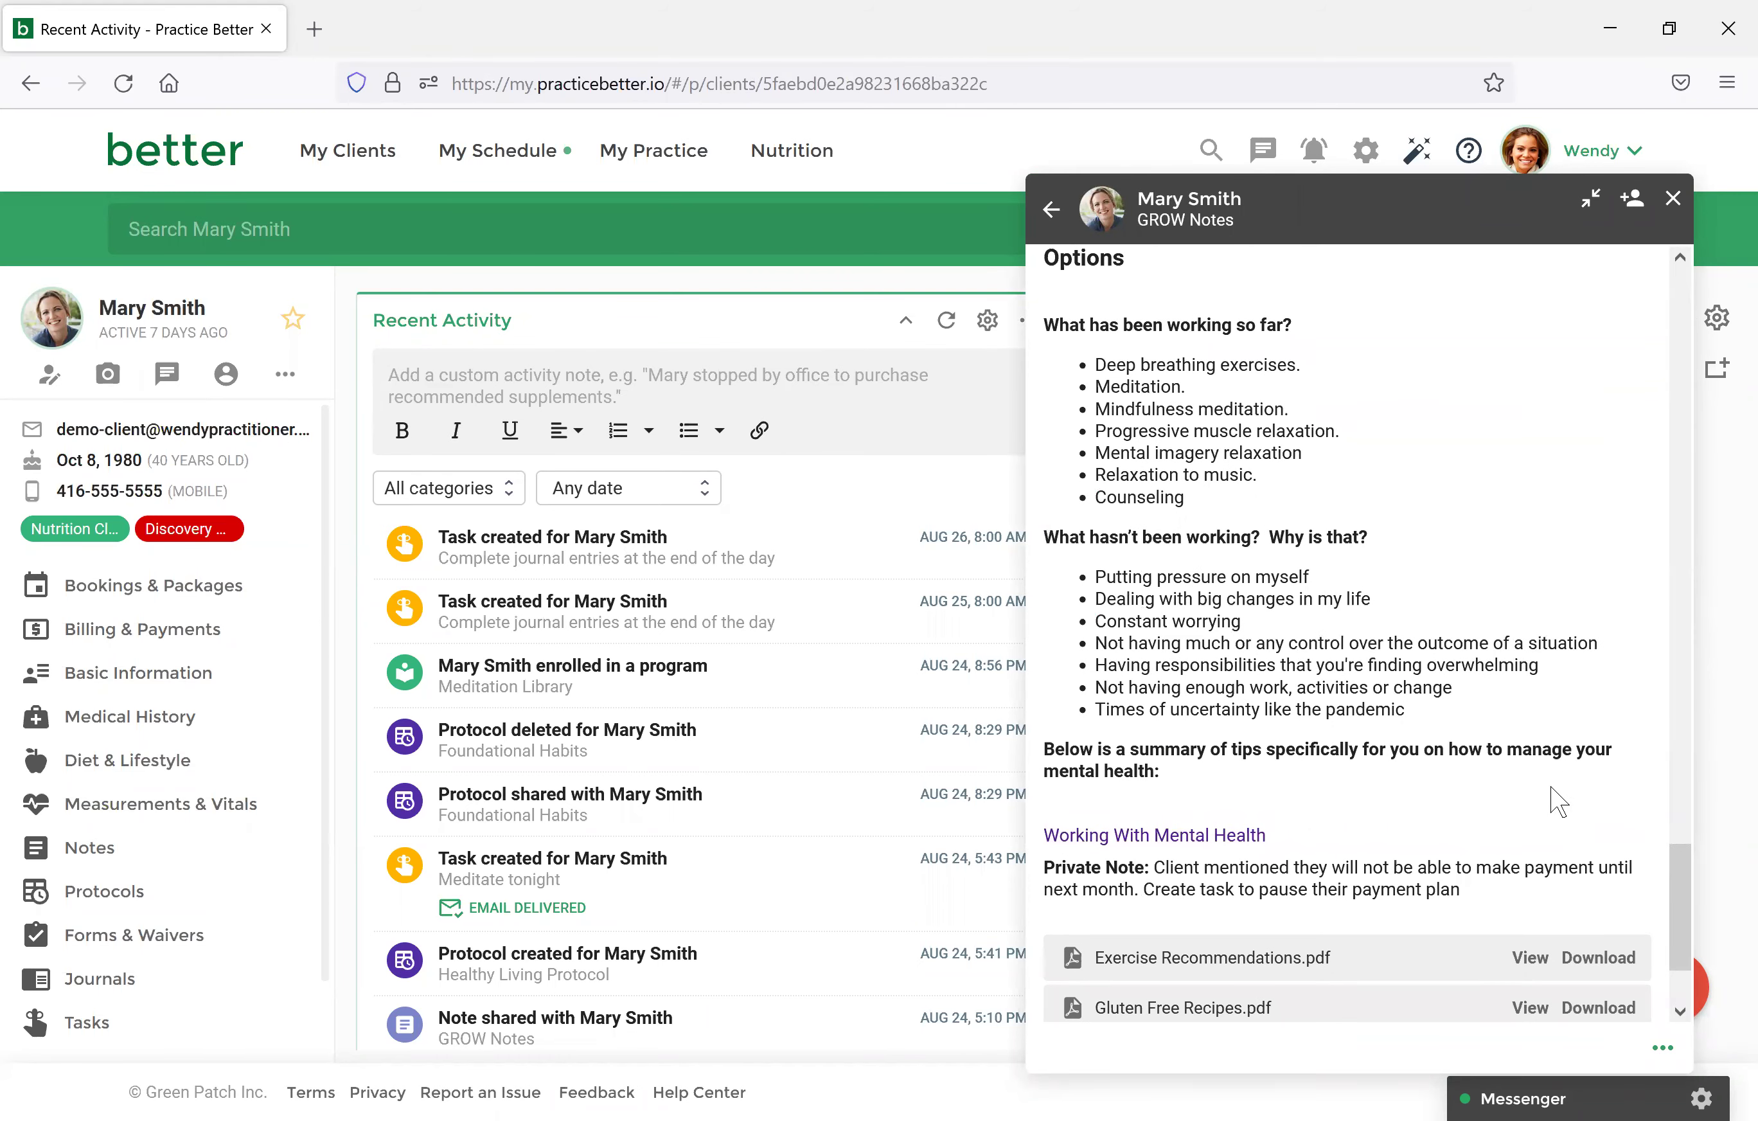
# Return to the hub's recent notes, check the blank quick note form, and close the hub without adding a note.
pyautogui.click(1059, 217)
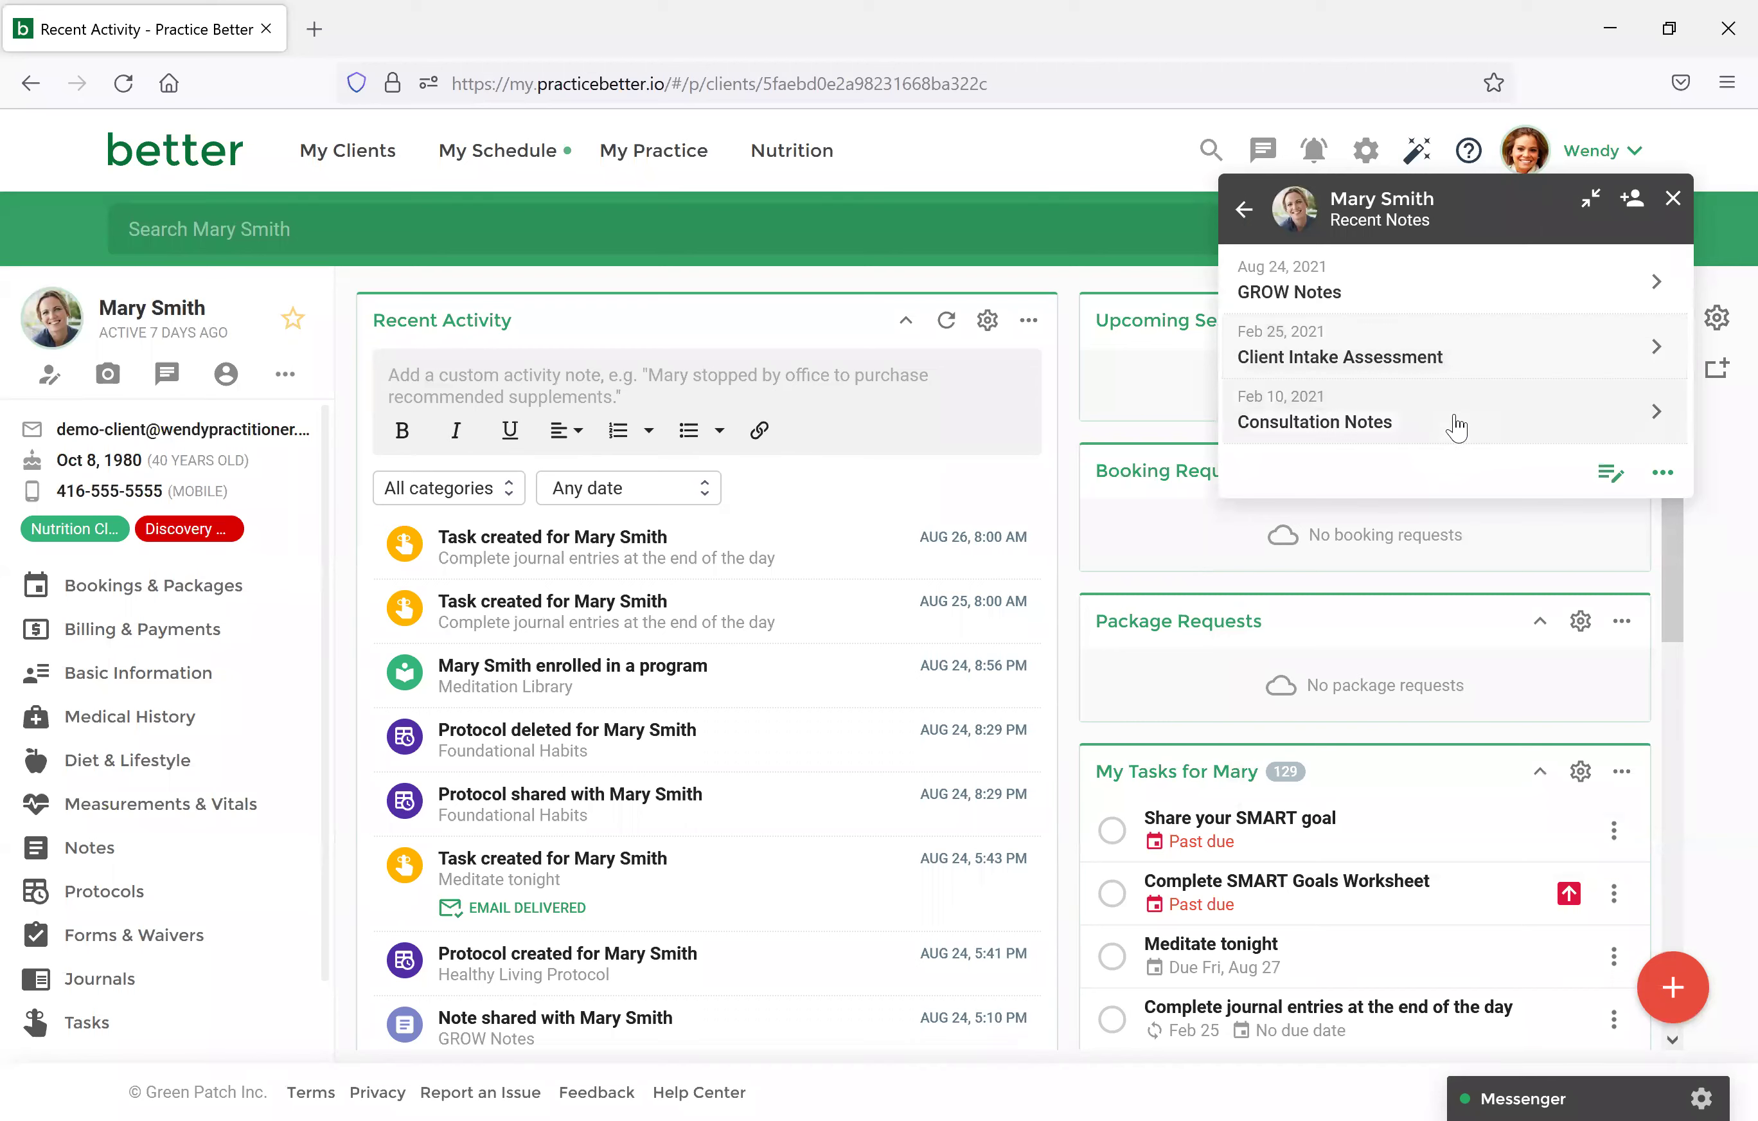
pyautogui.click(1609, 476)
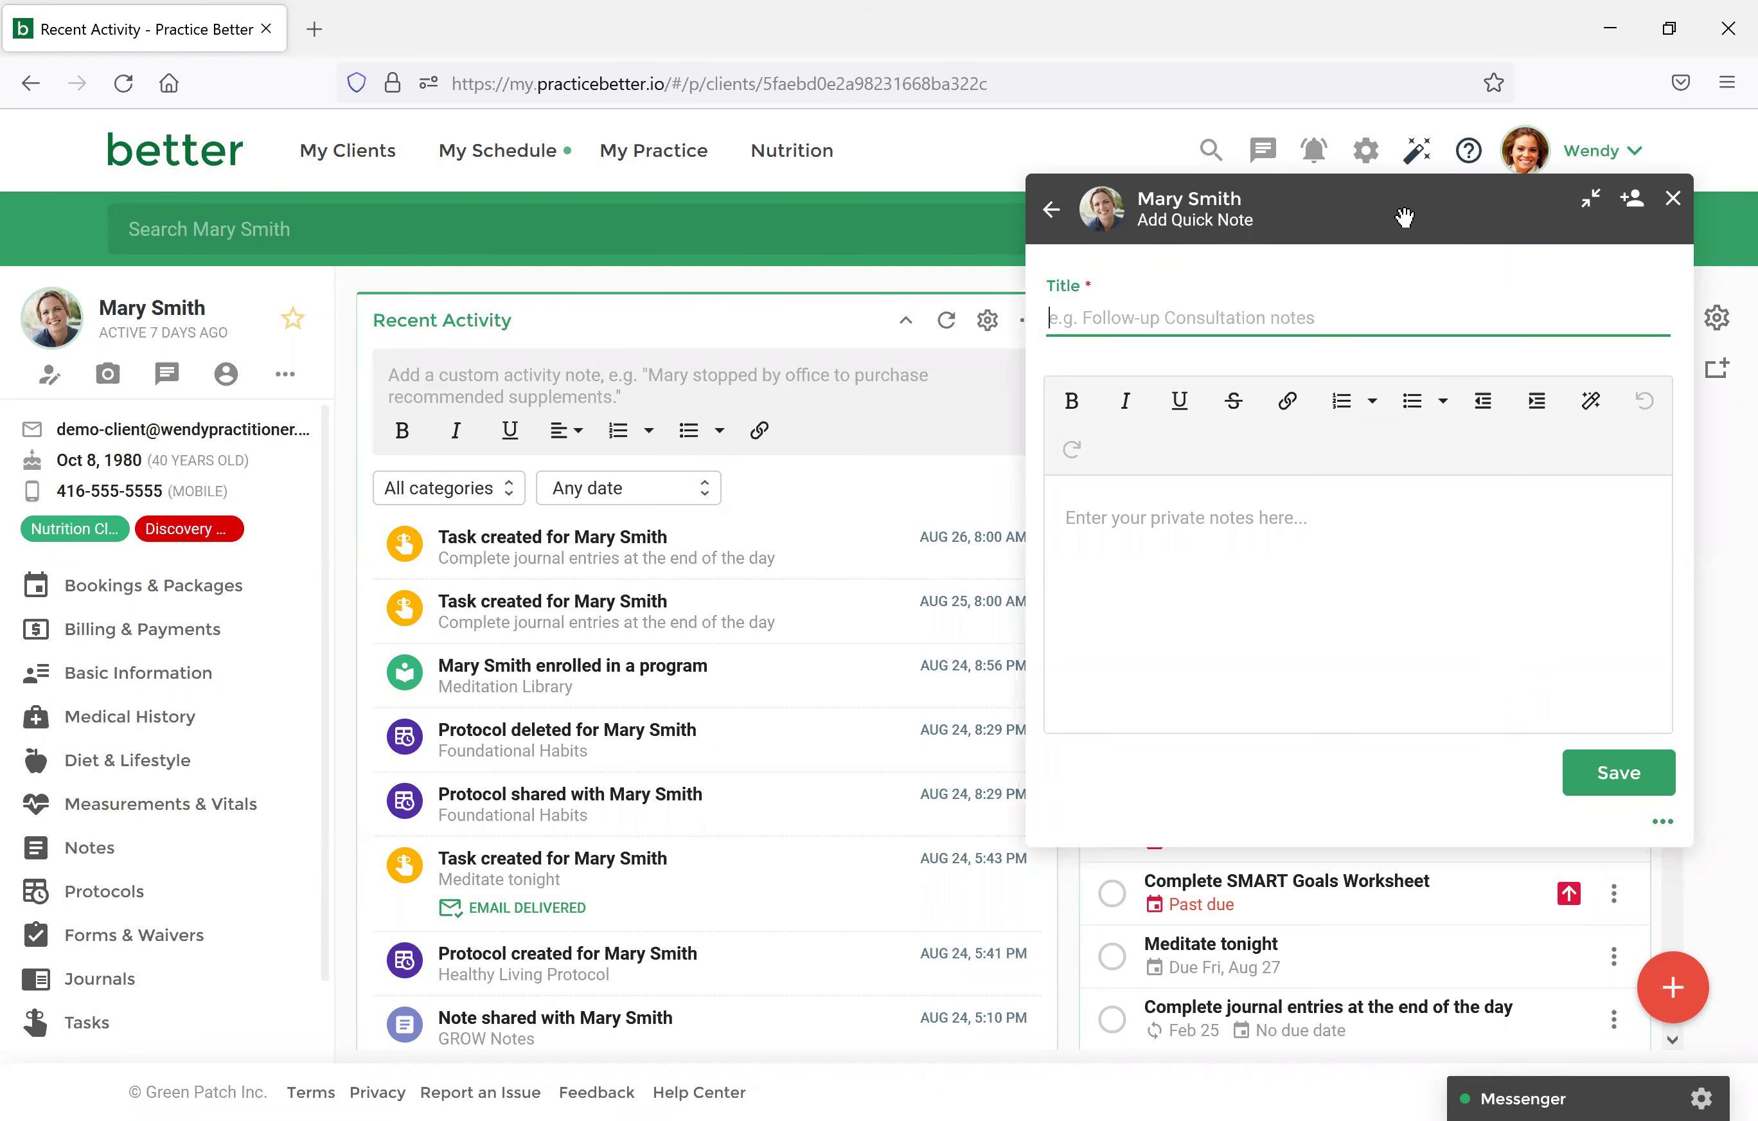
pyautogui.click(1673, 198)
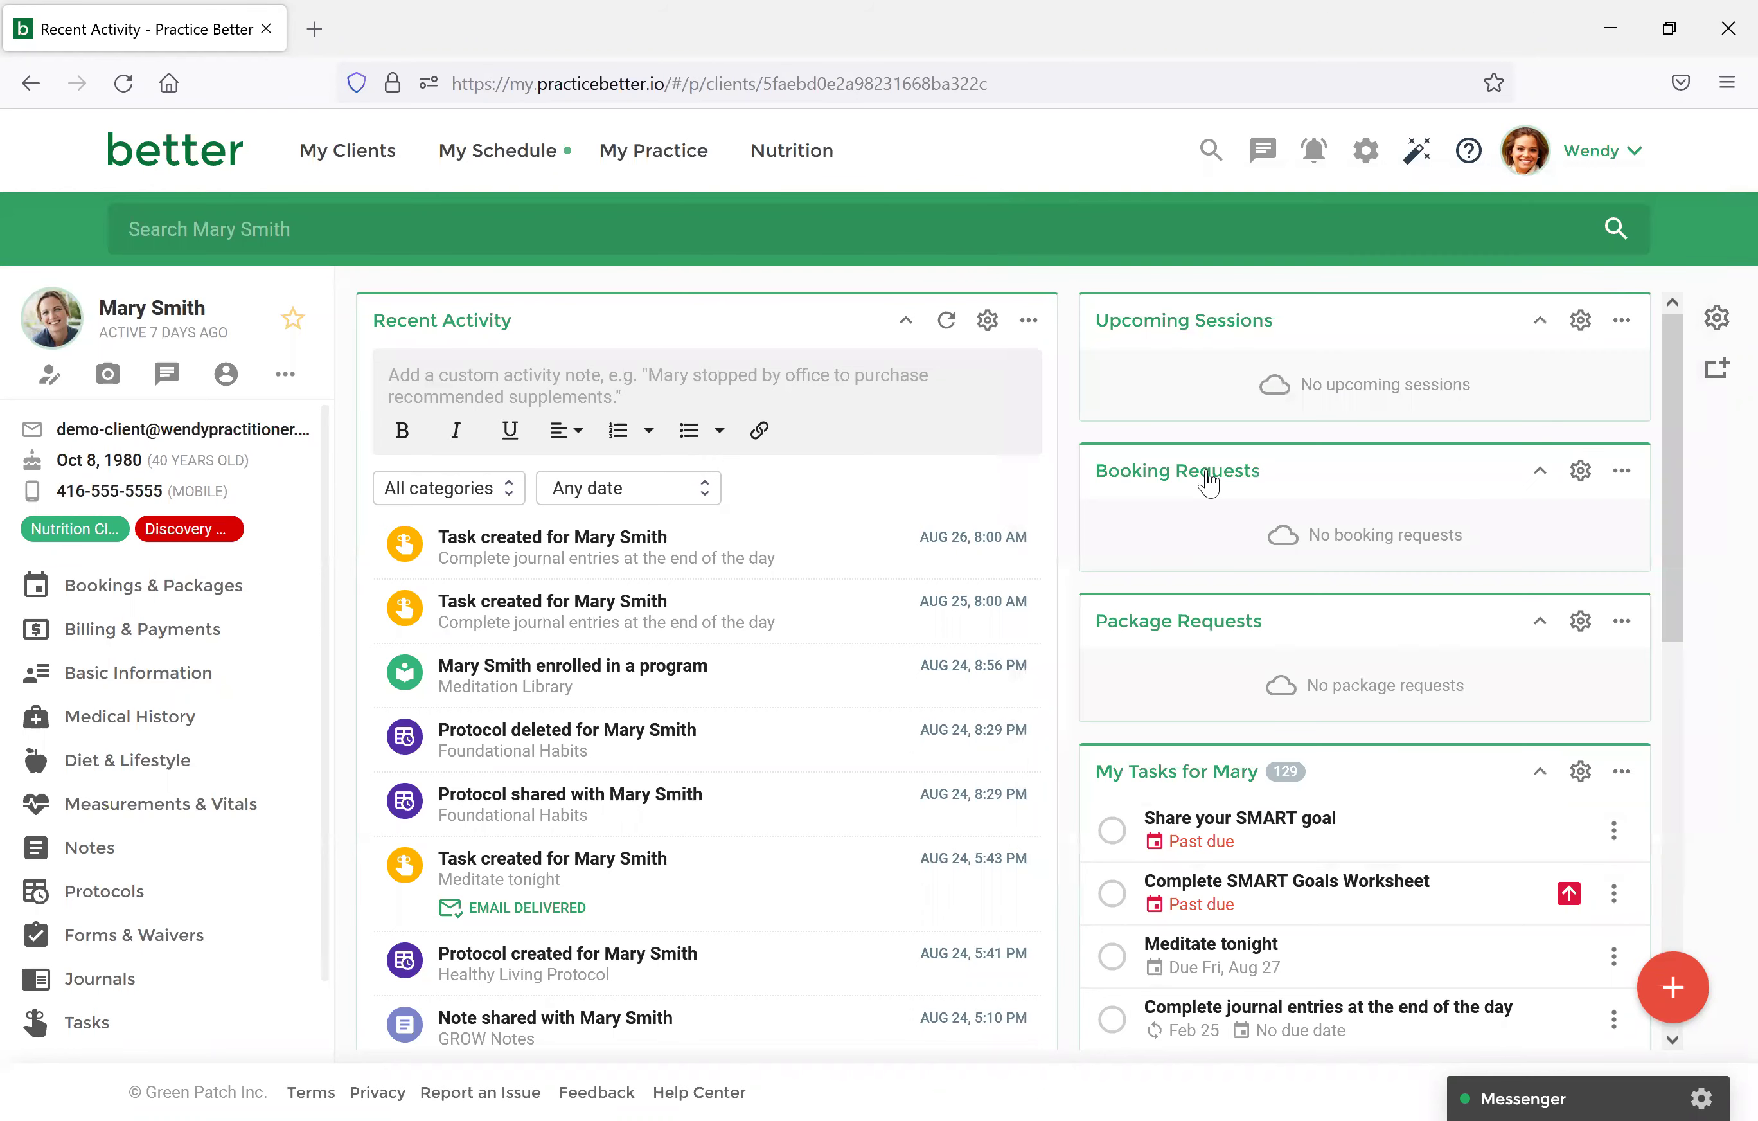
# Check the fax form and the other available actions for the GROW Notes in the client's notes history, without sending anything.
pyautogui.click(96, 857)
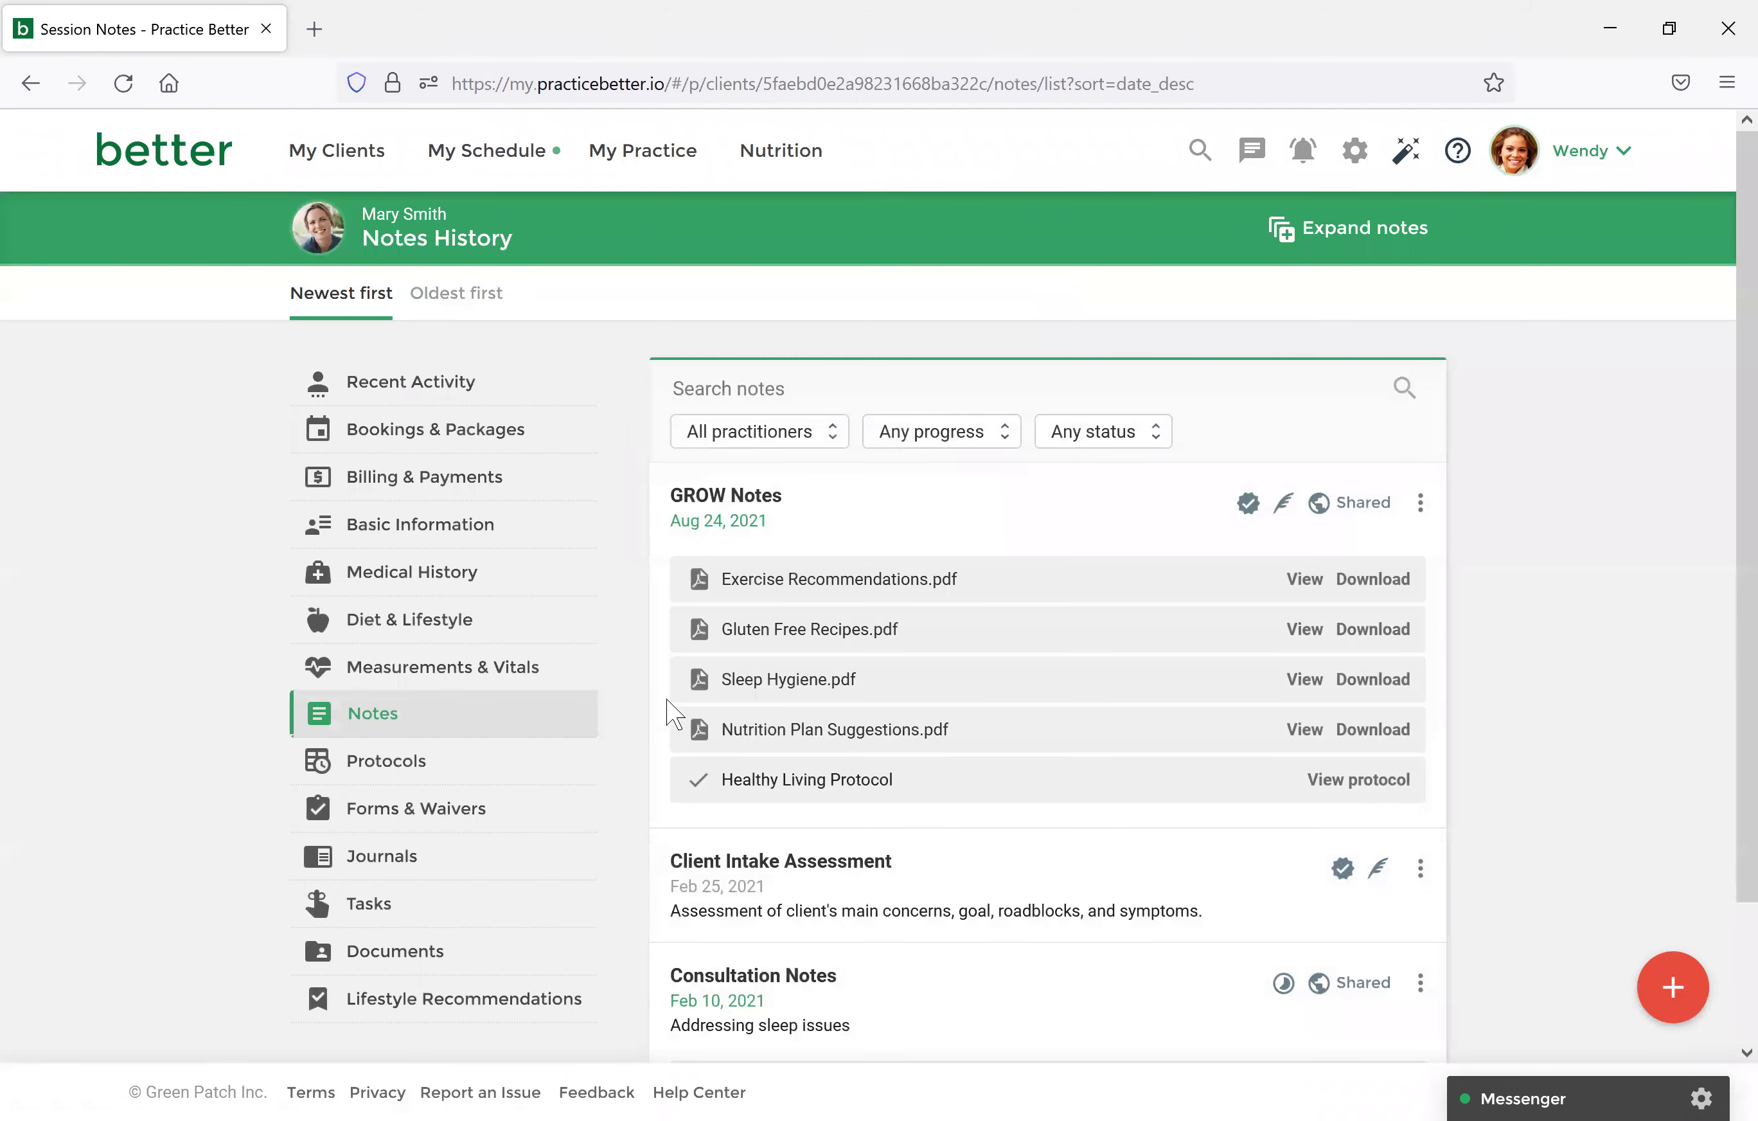
pyautogui.click(1419, 507)
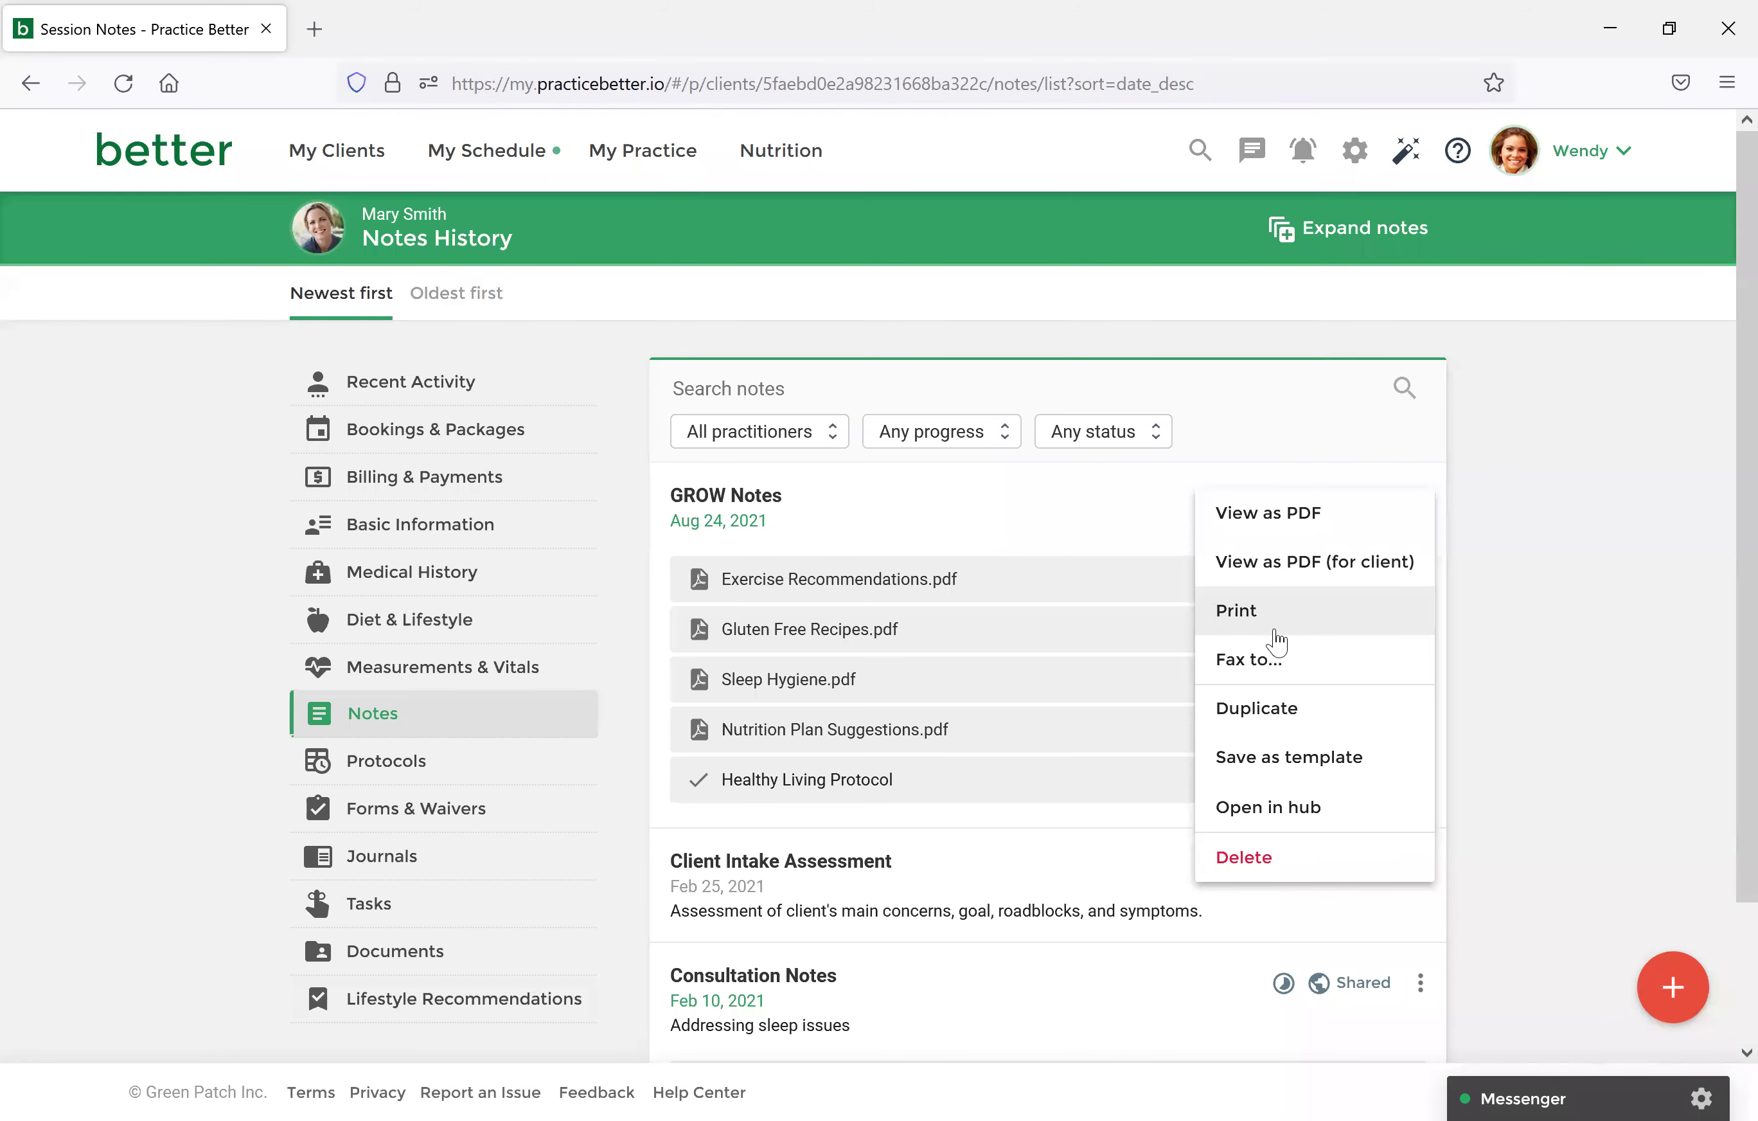
pyautogui.click(1293, 674)
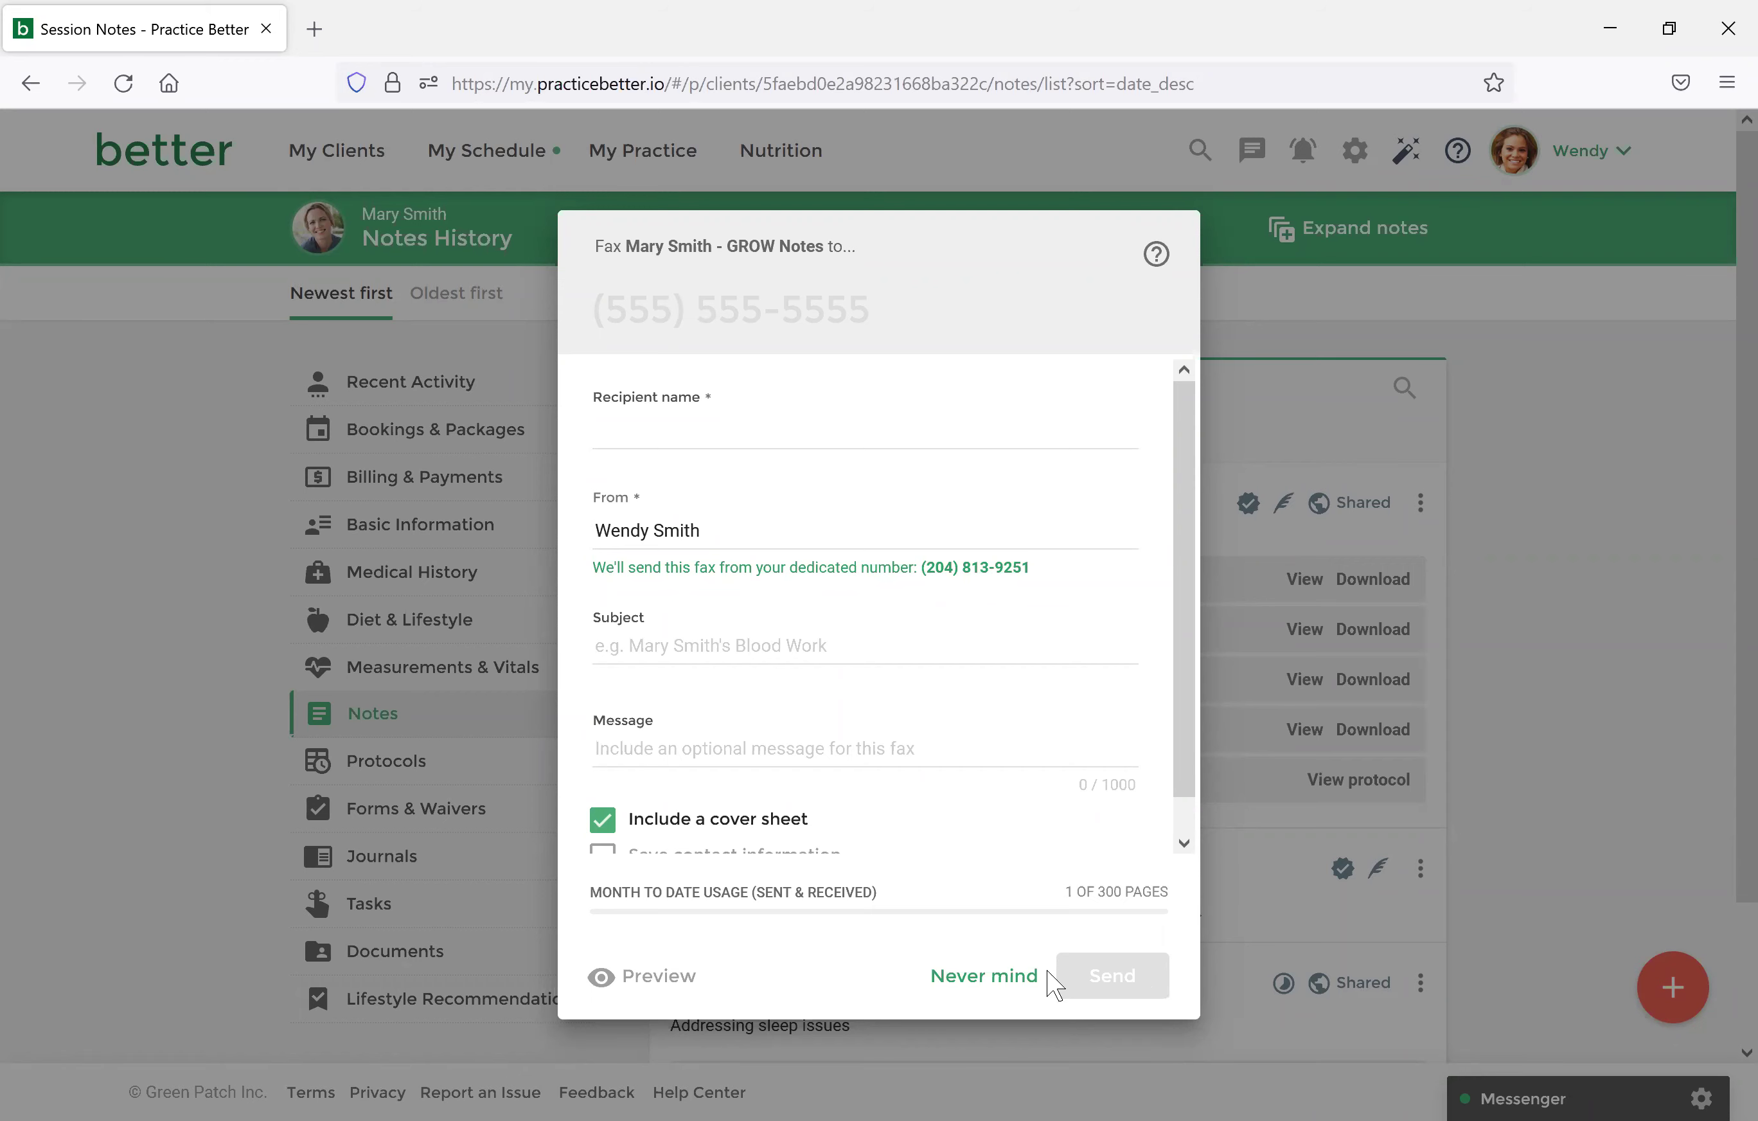
pyautogui.click(984, 978)
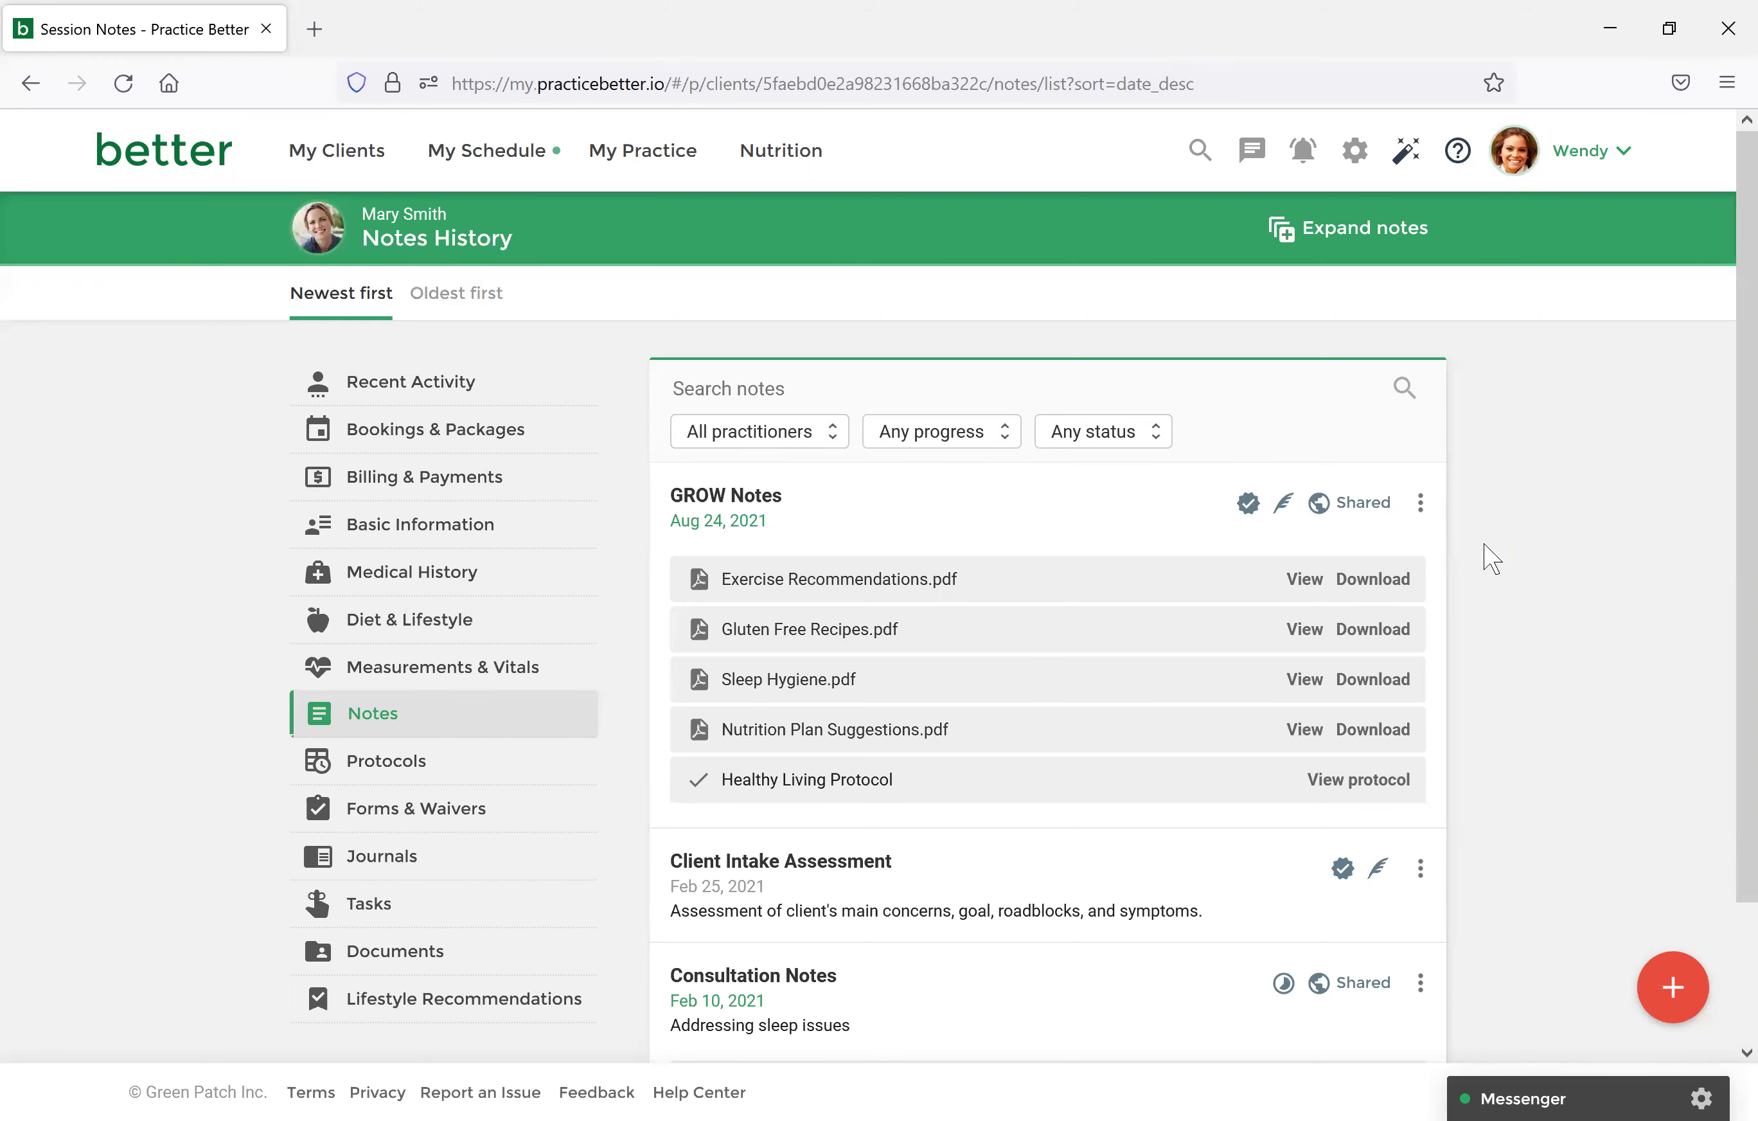
pyautogui.click(1420, 505)
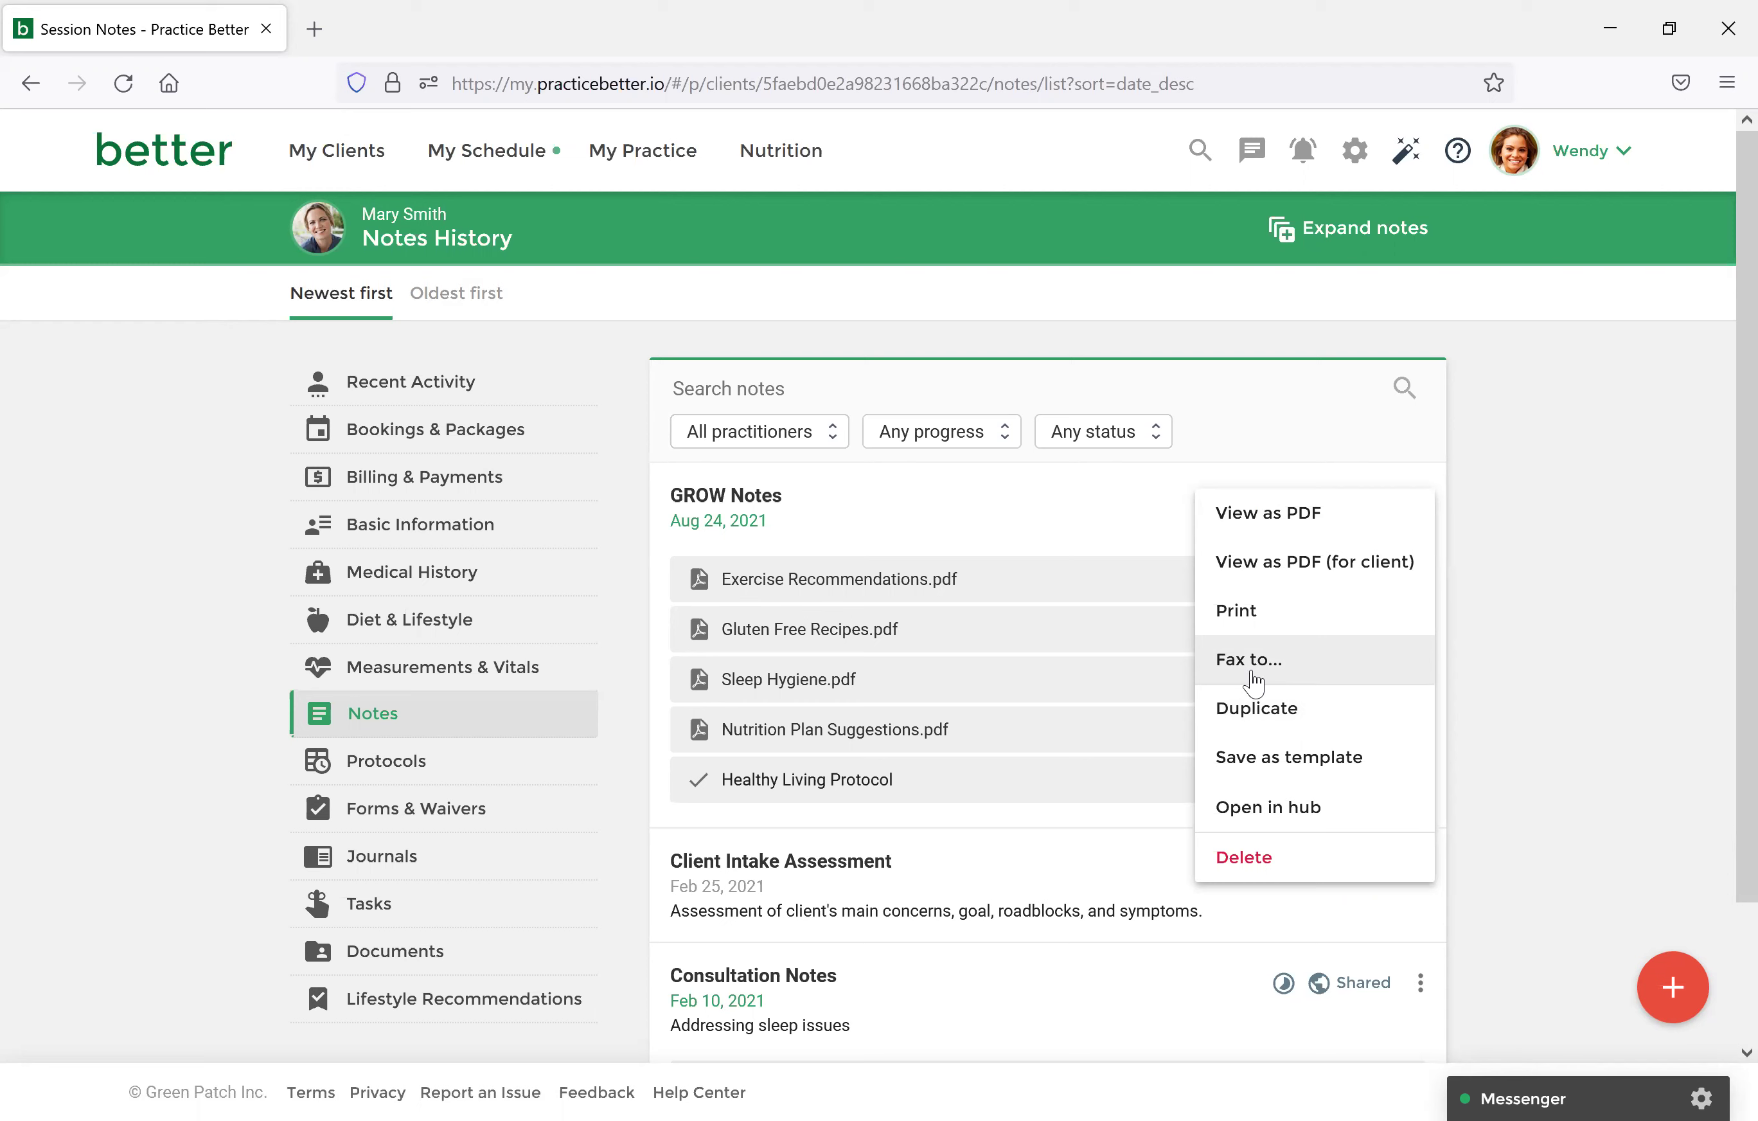
pyautogui.click(1520, 609)
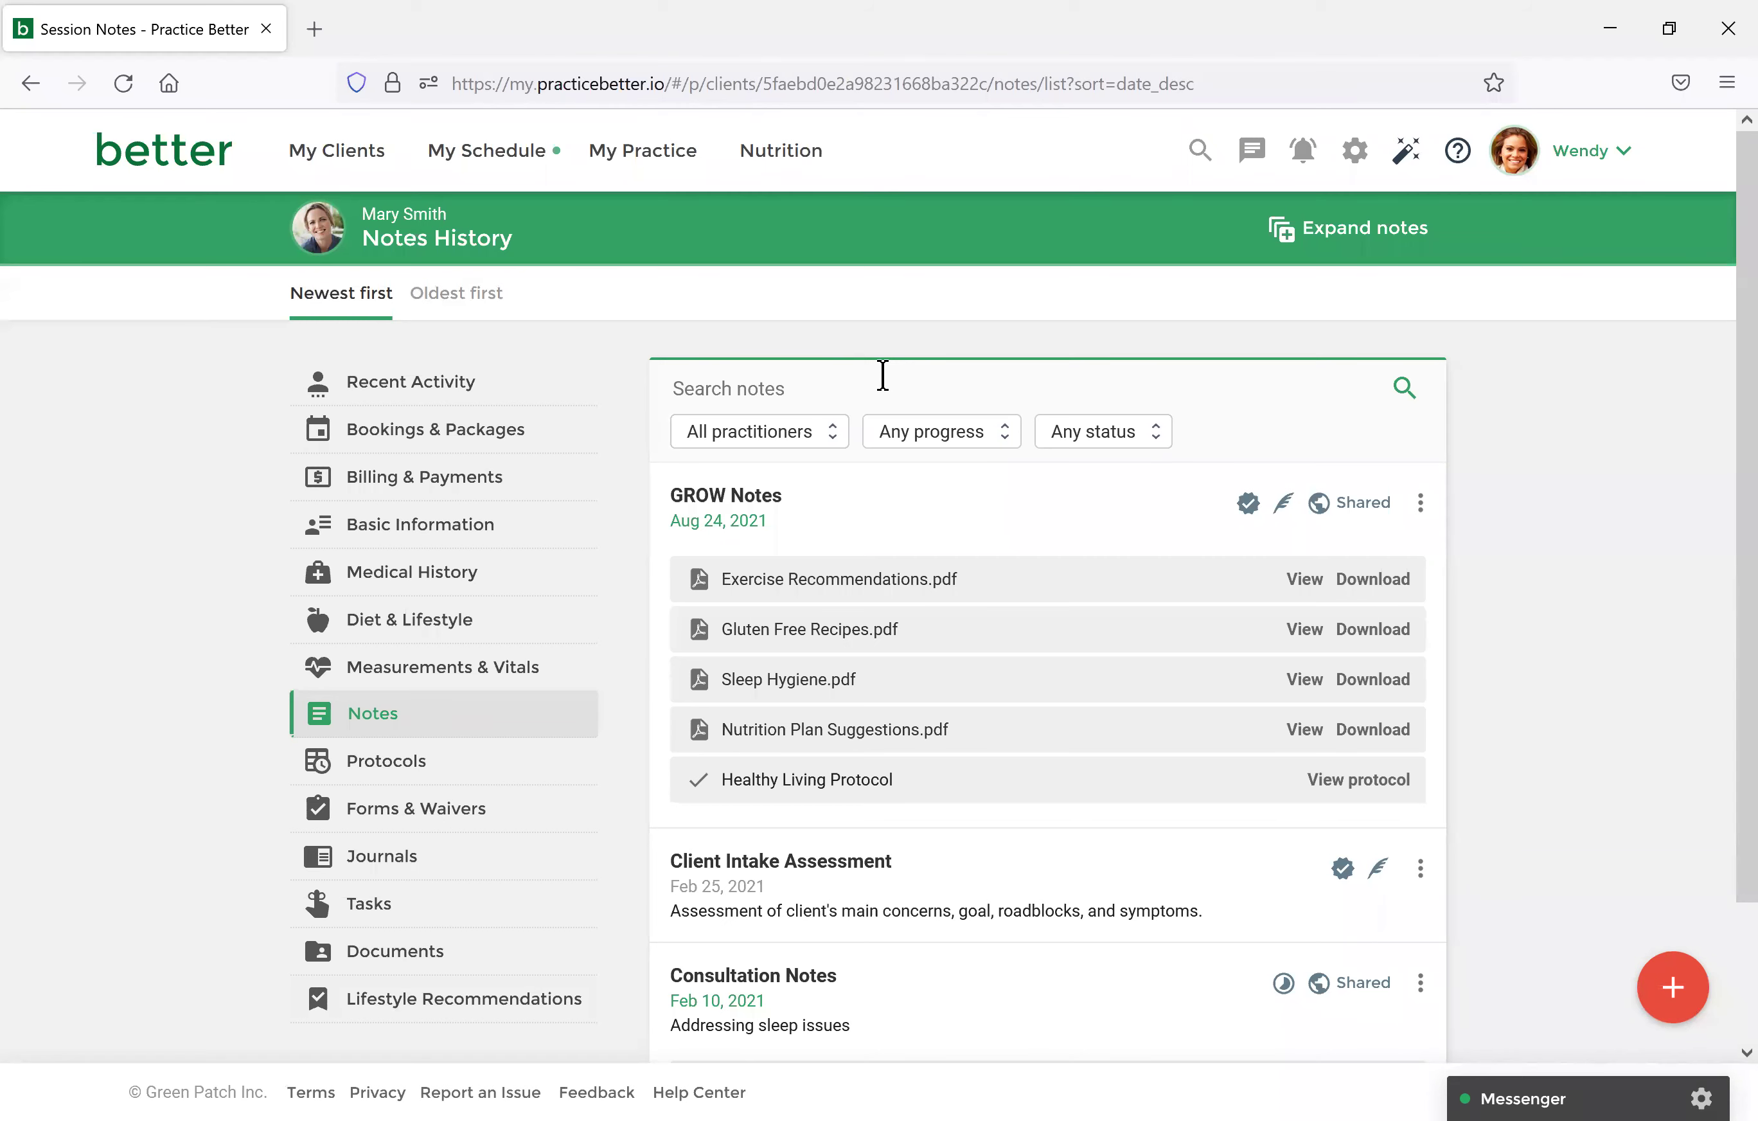
# Review the Client Hub's recent notes and quick note form from the client's recent activity page, then close the hub.
pyautogui.click(450, 158)
pyautogui.click(376, 395)
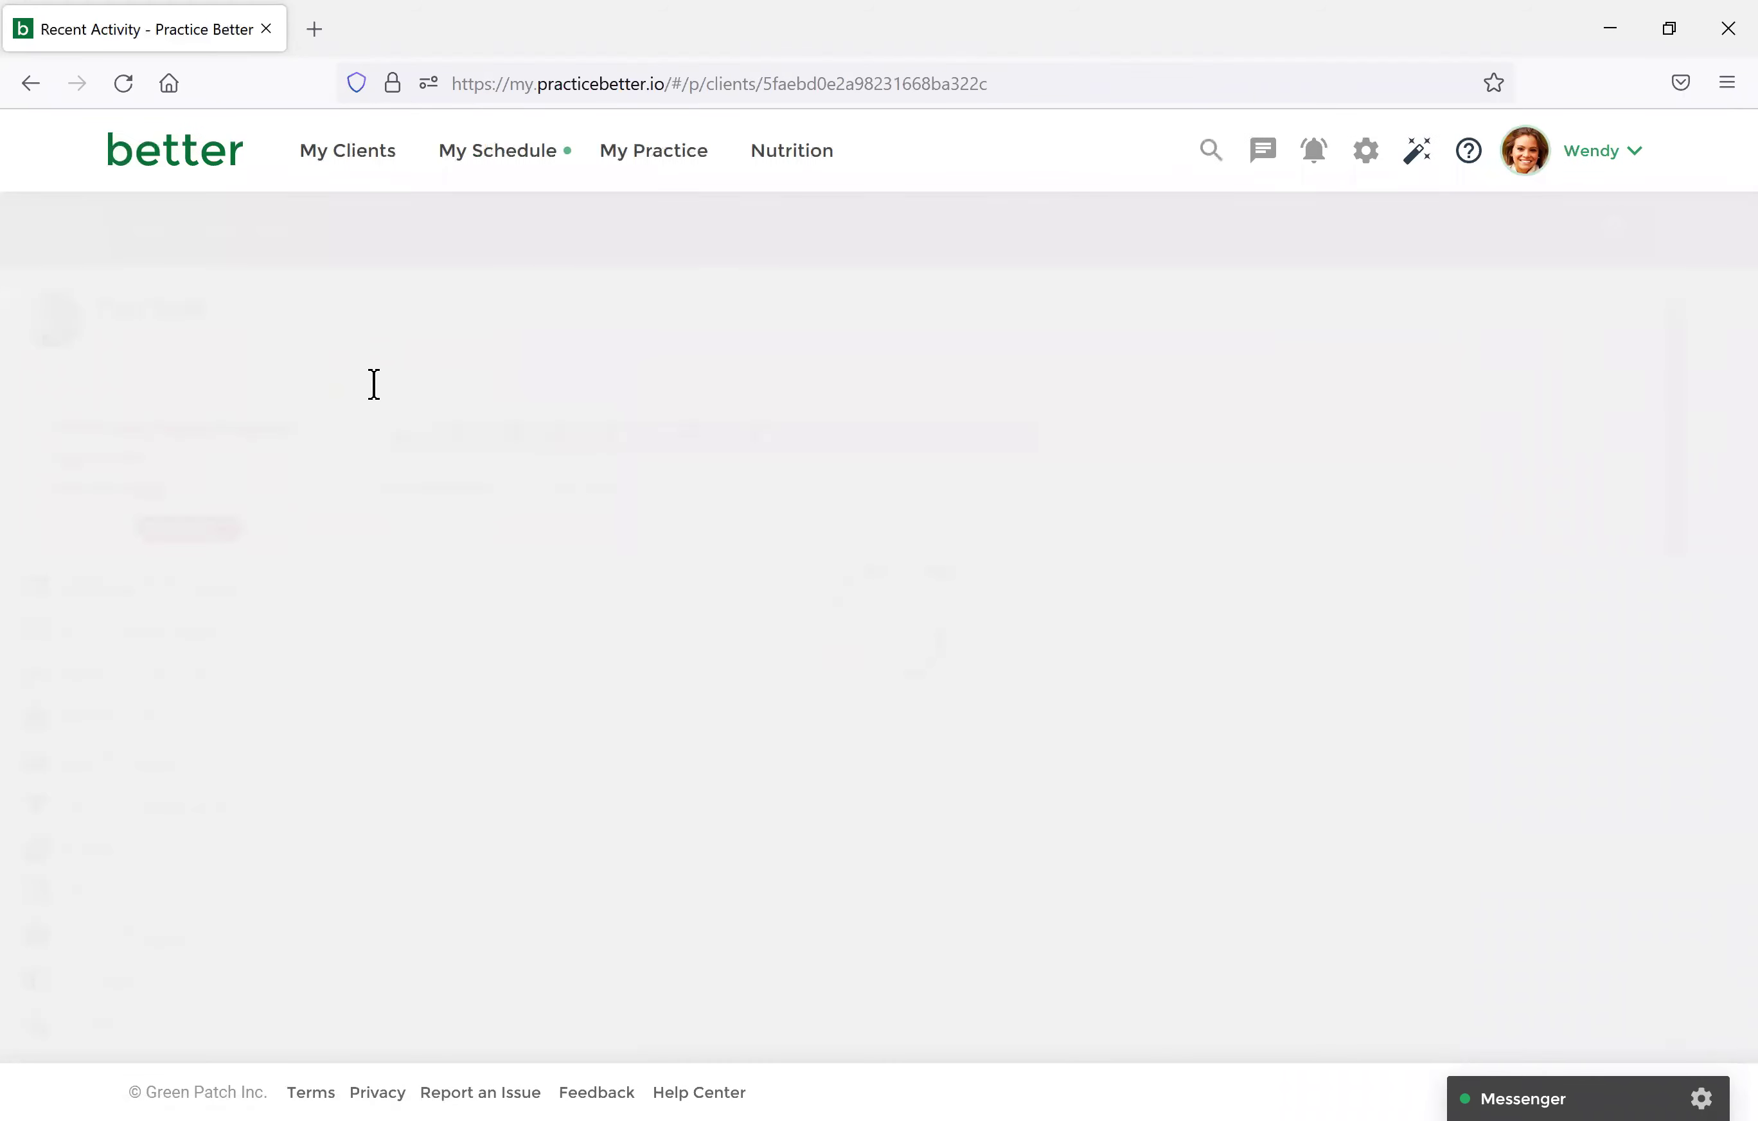
pyautogui.click(345, 164)
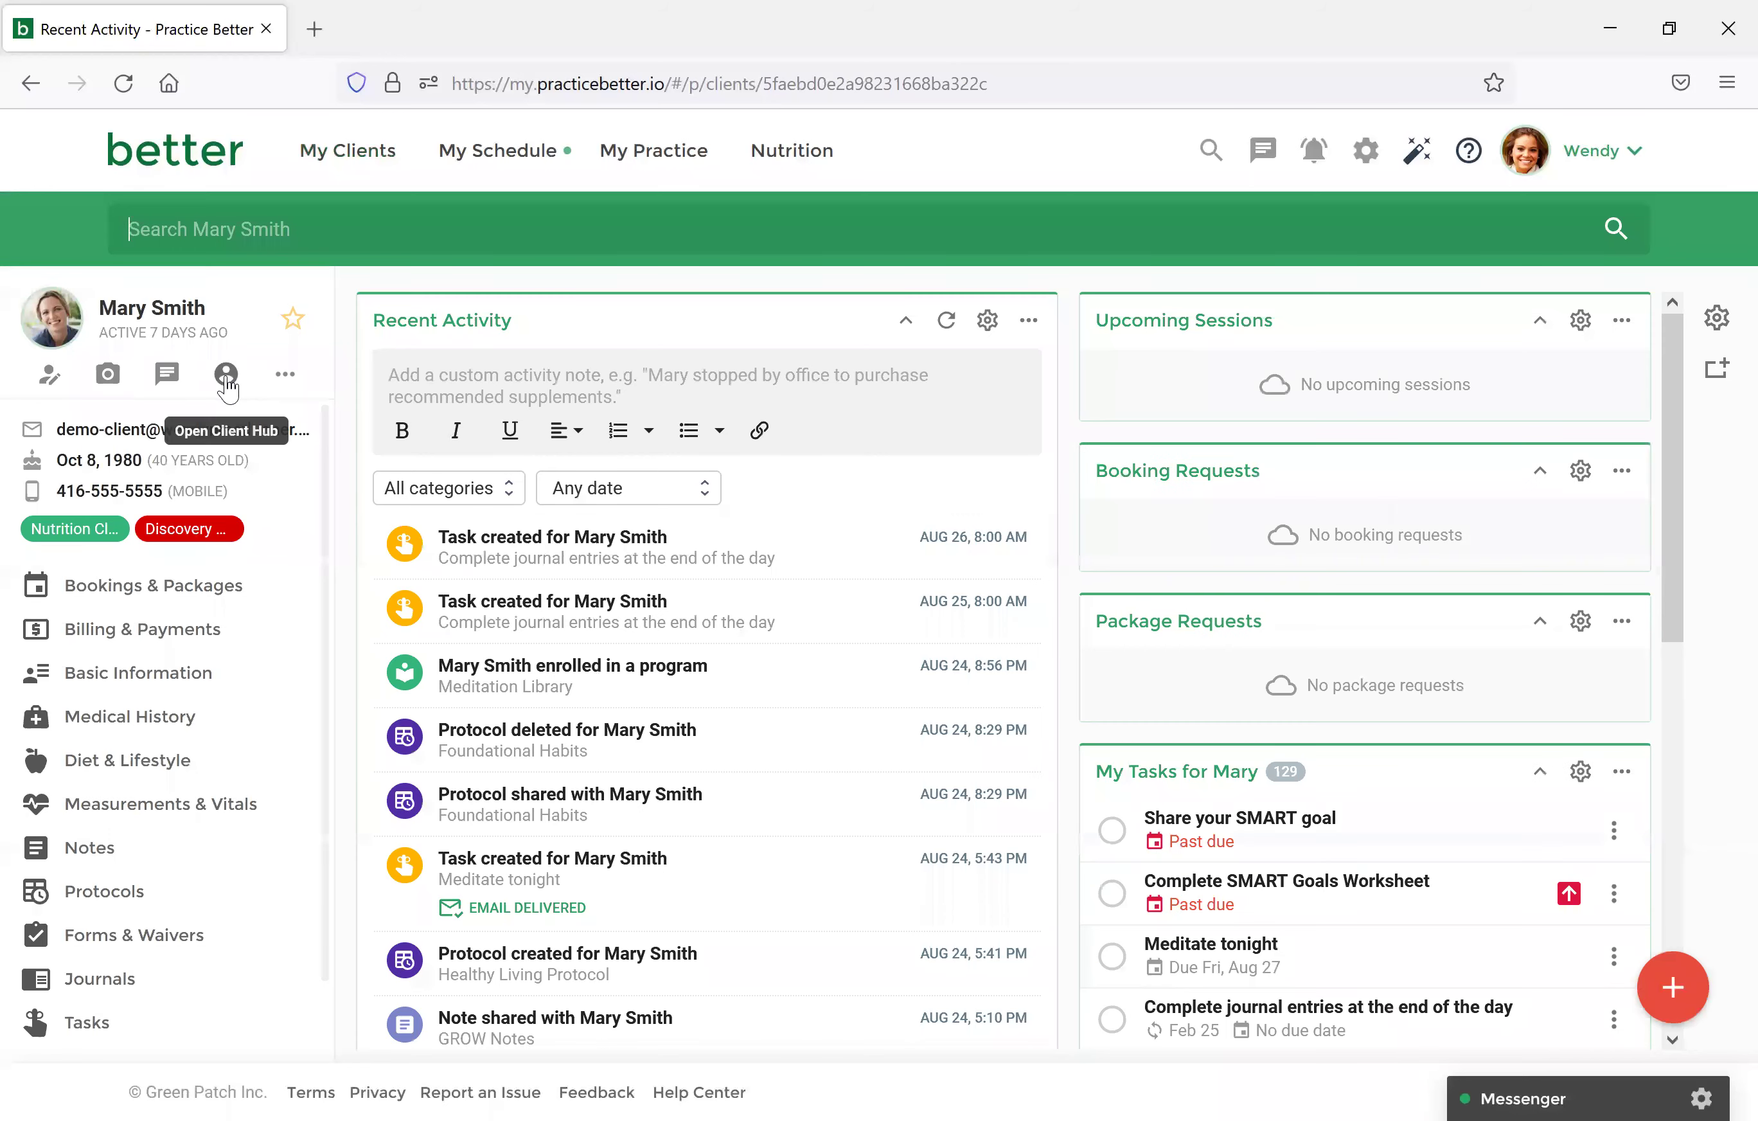
pyautogui.click(226, 374)
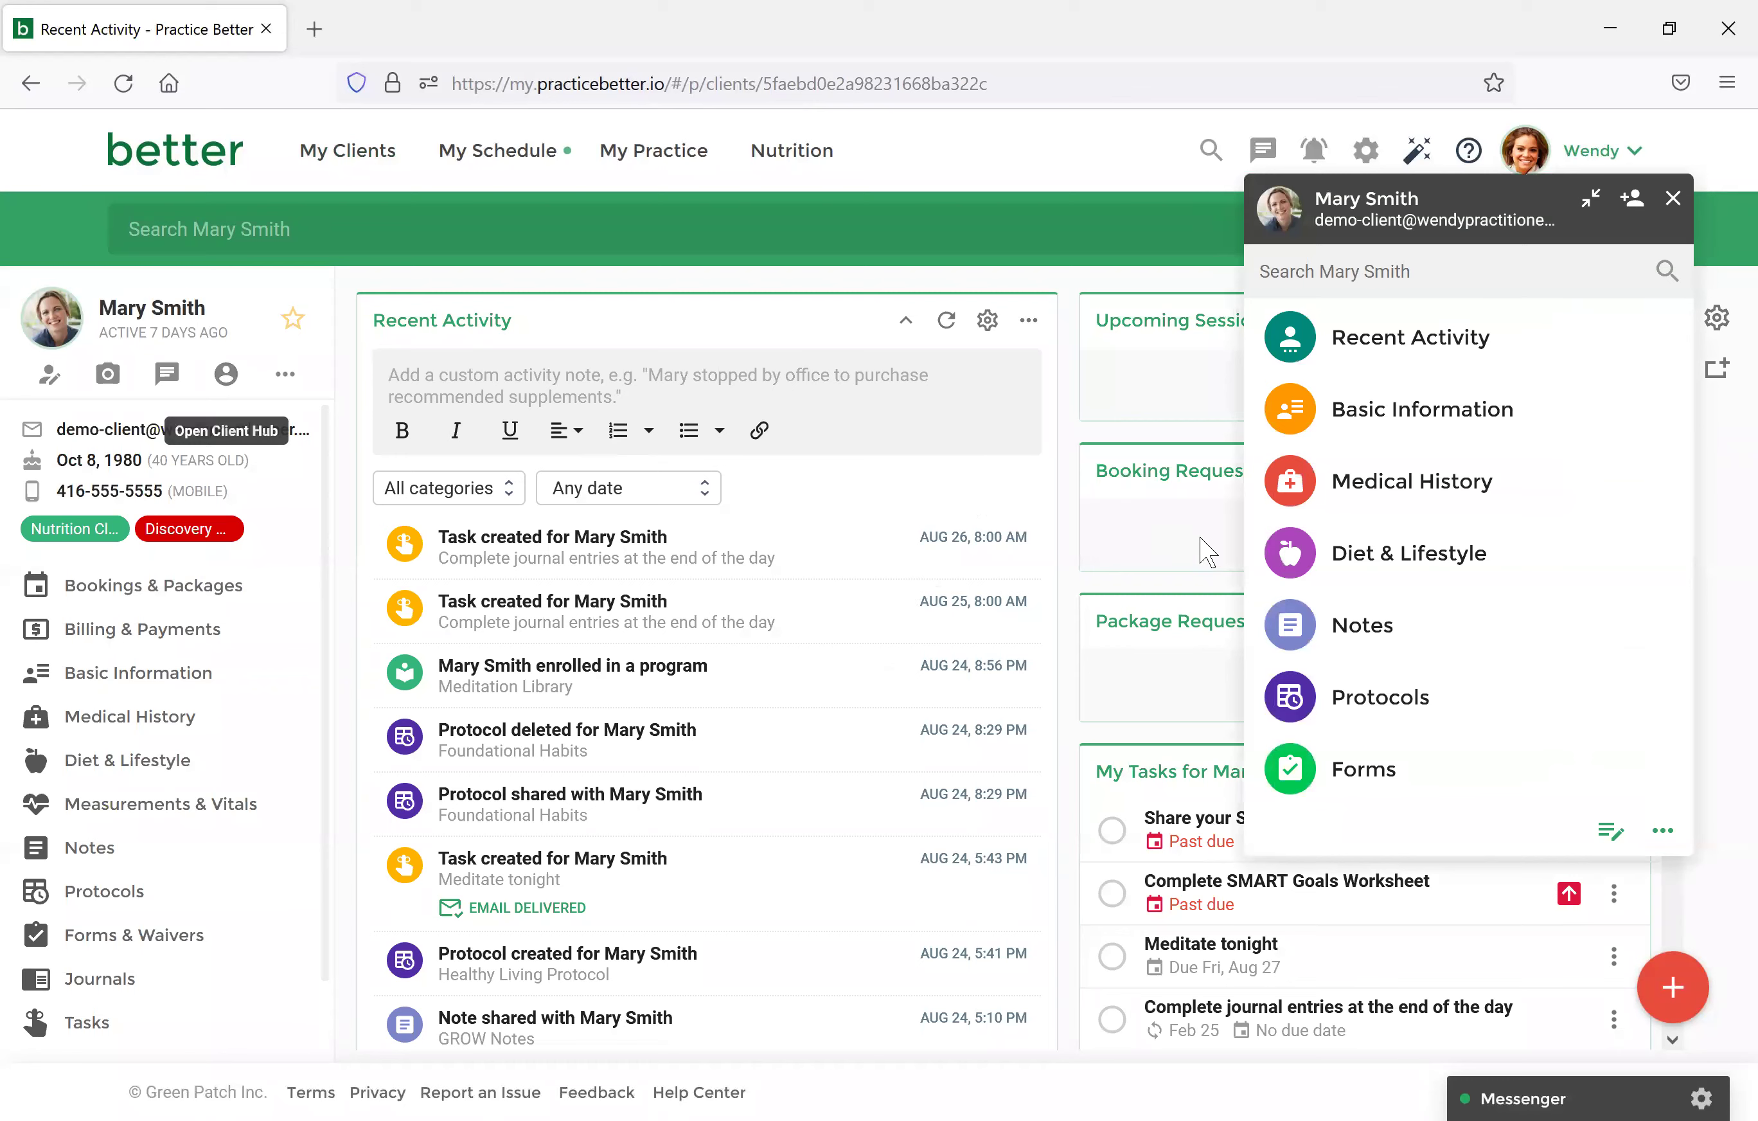
pyautogui.click(1383, 625)
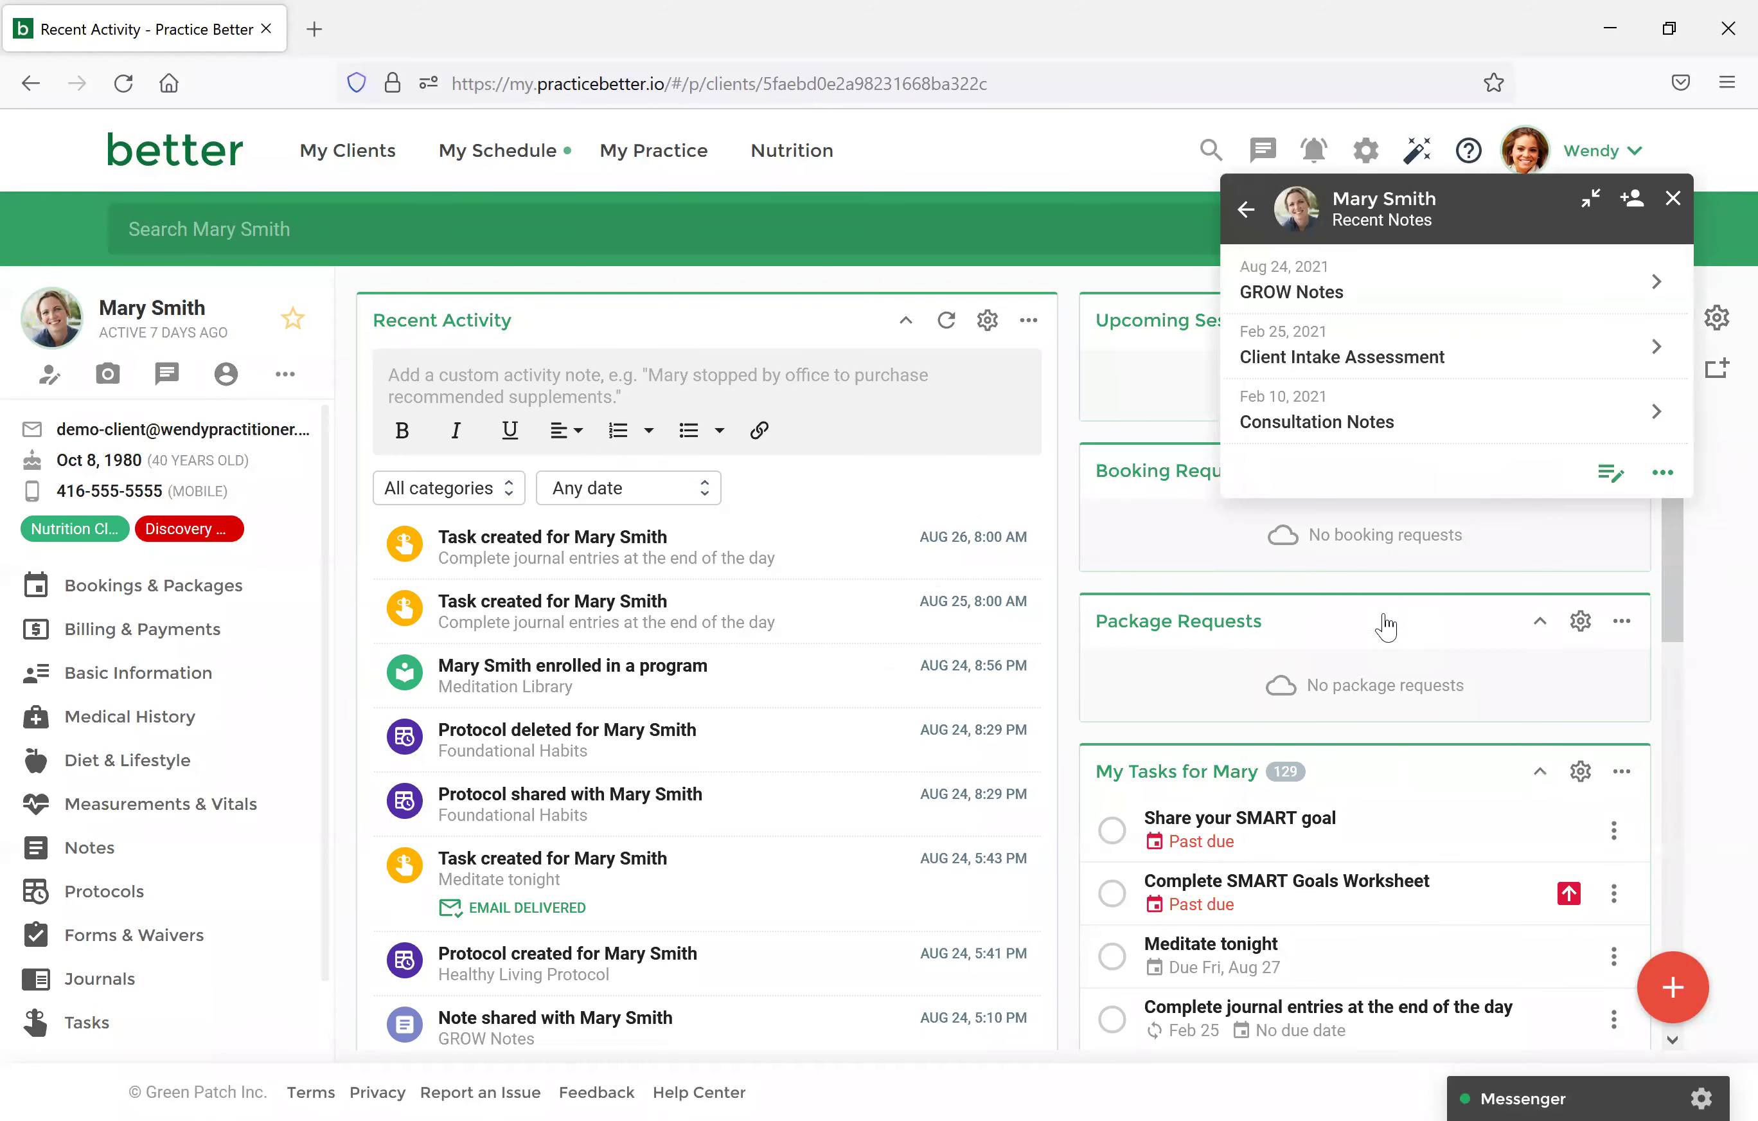
pyautogui.click(1611, 476)
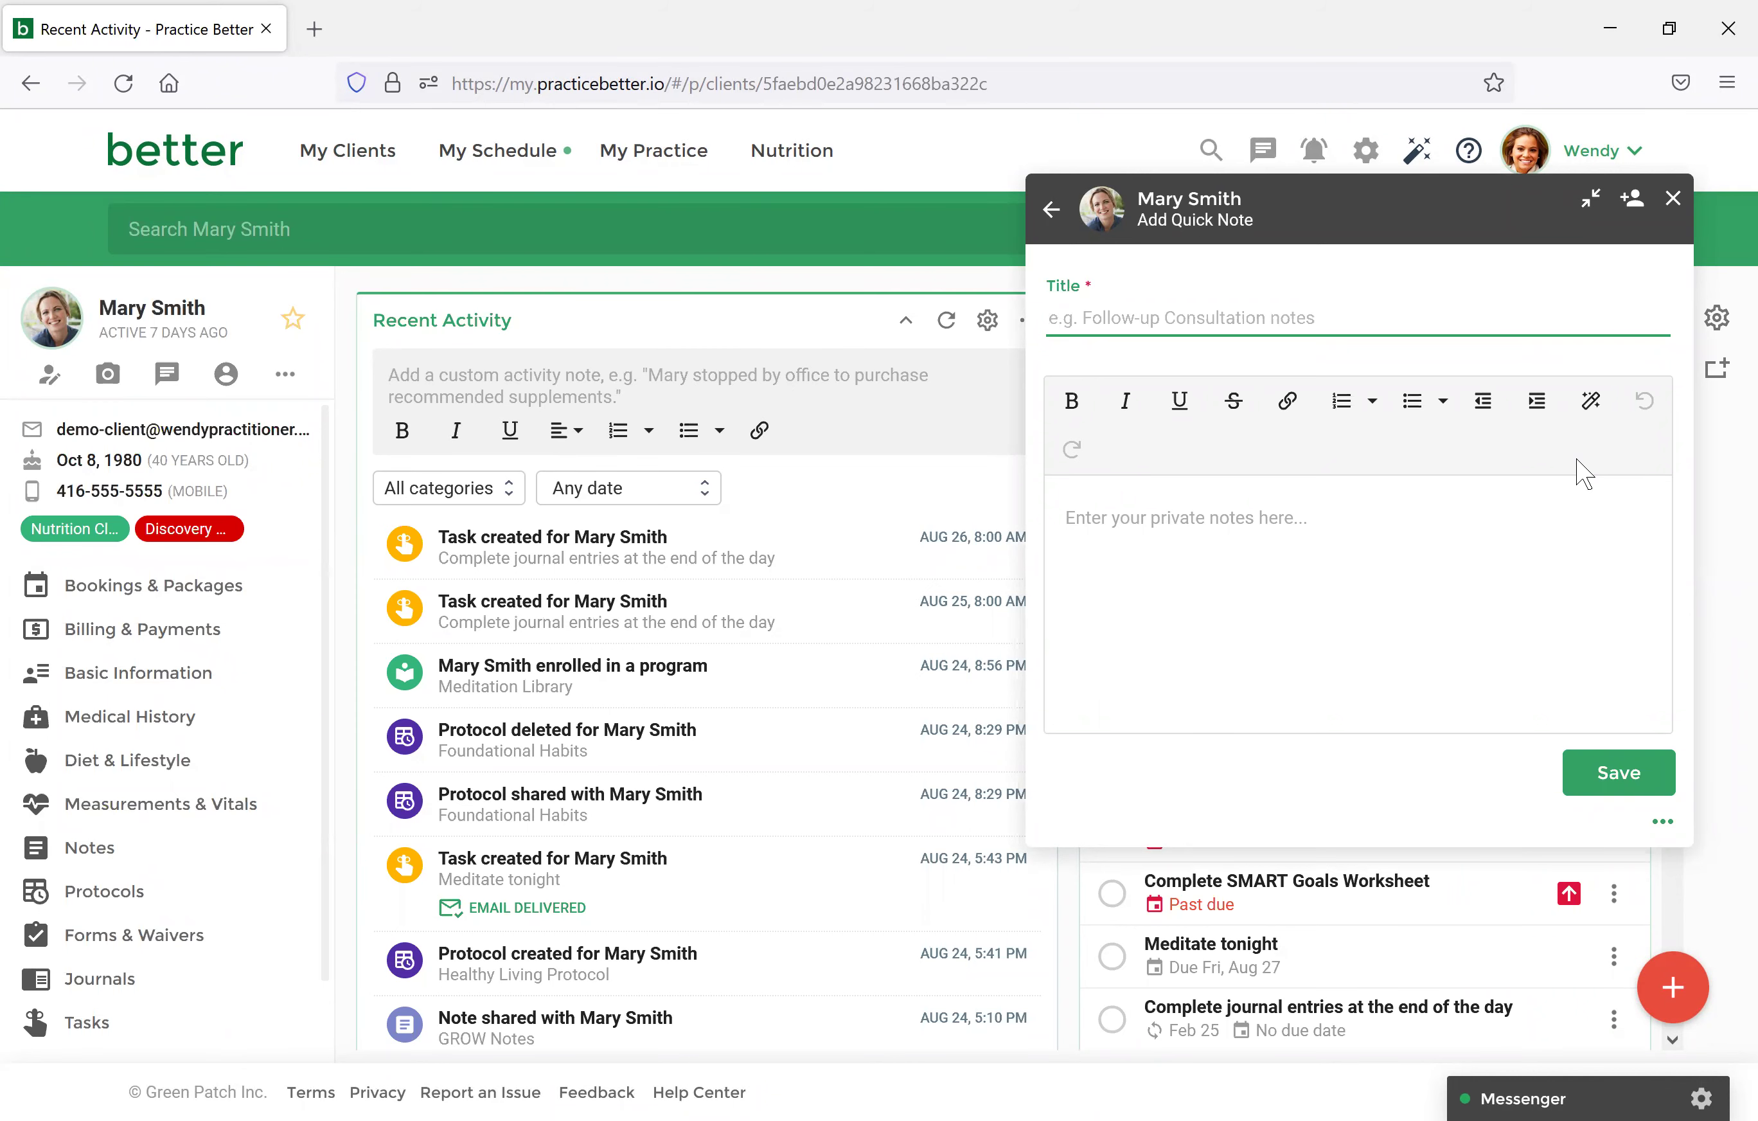
pyautogui.click(1052, 210)
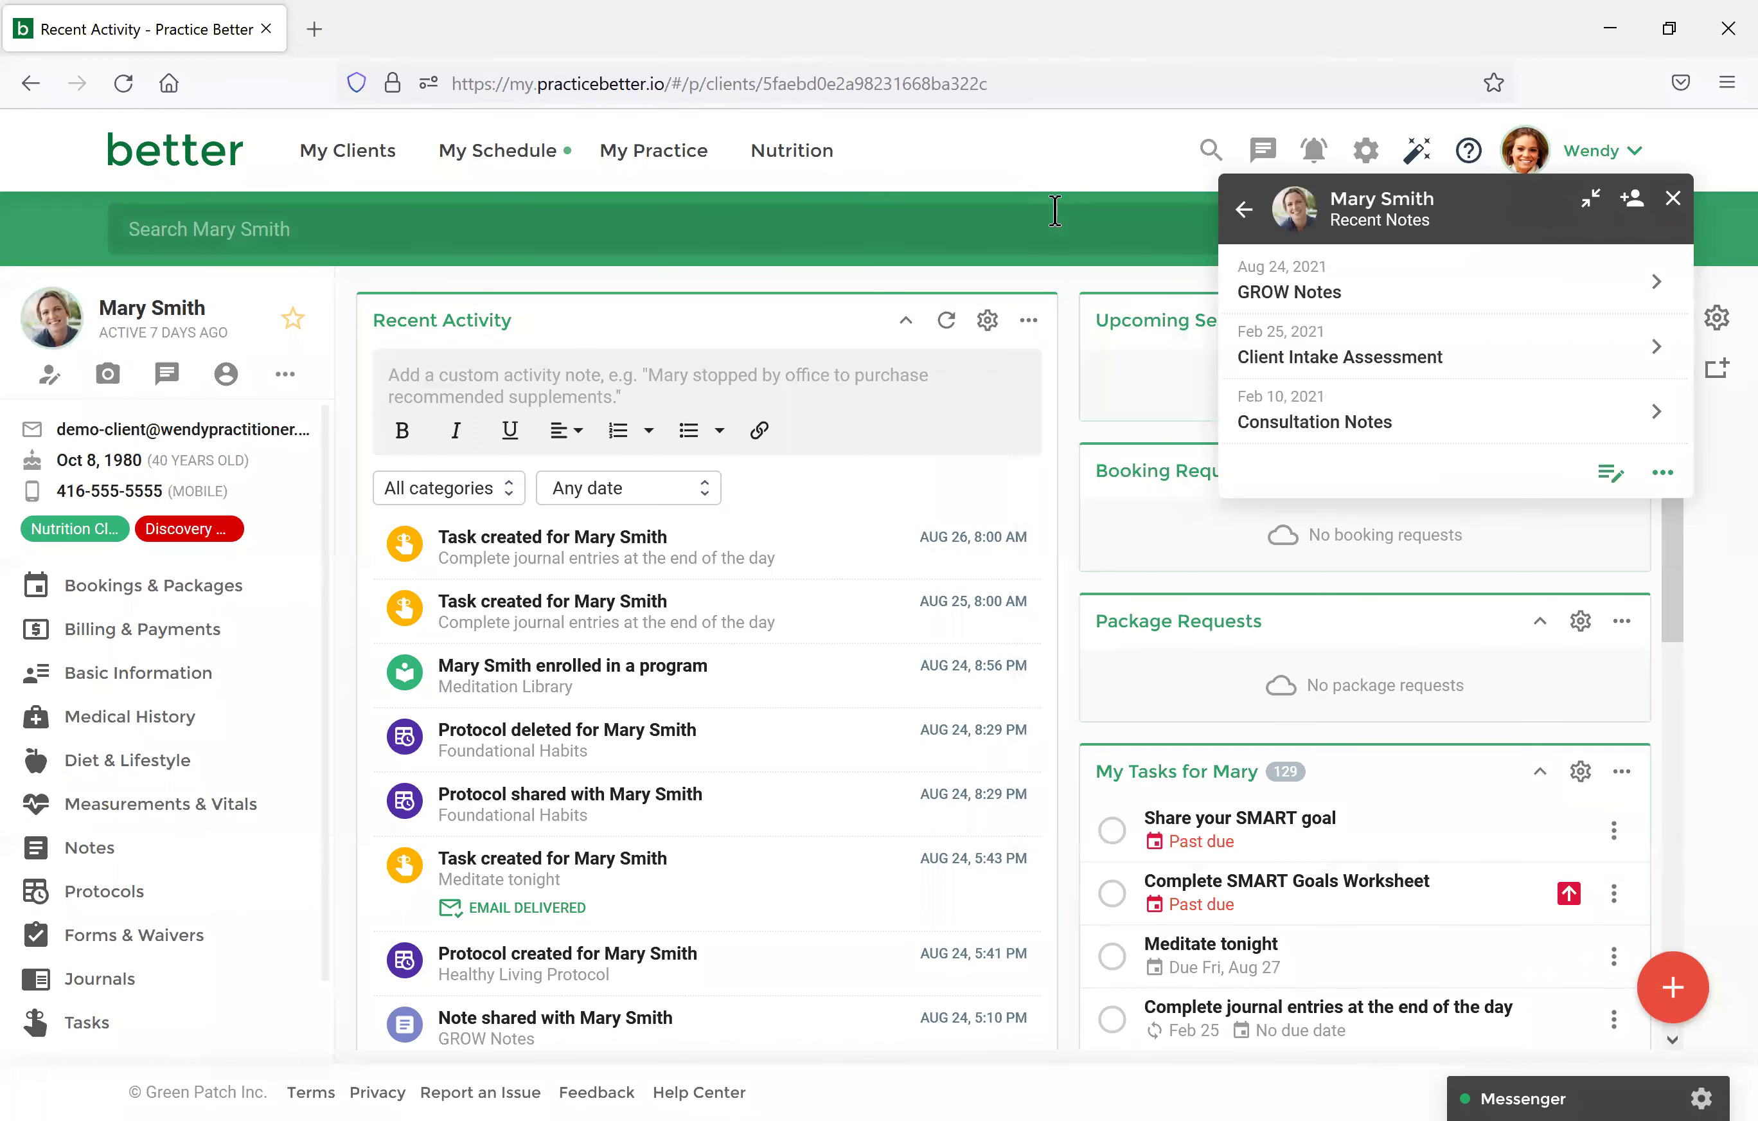
pyautogui.click(1669, 199)
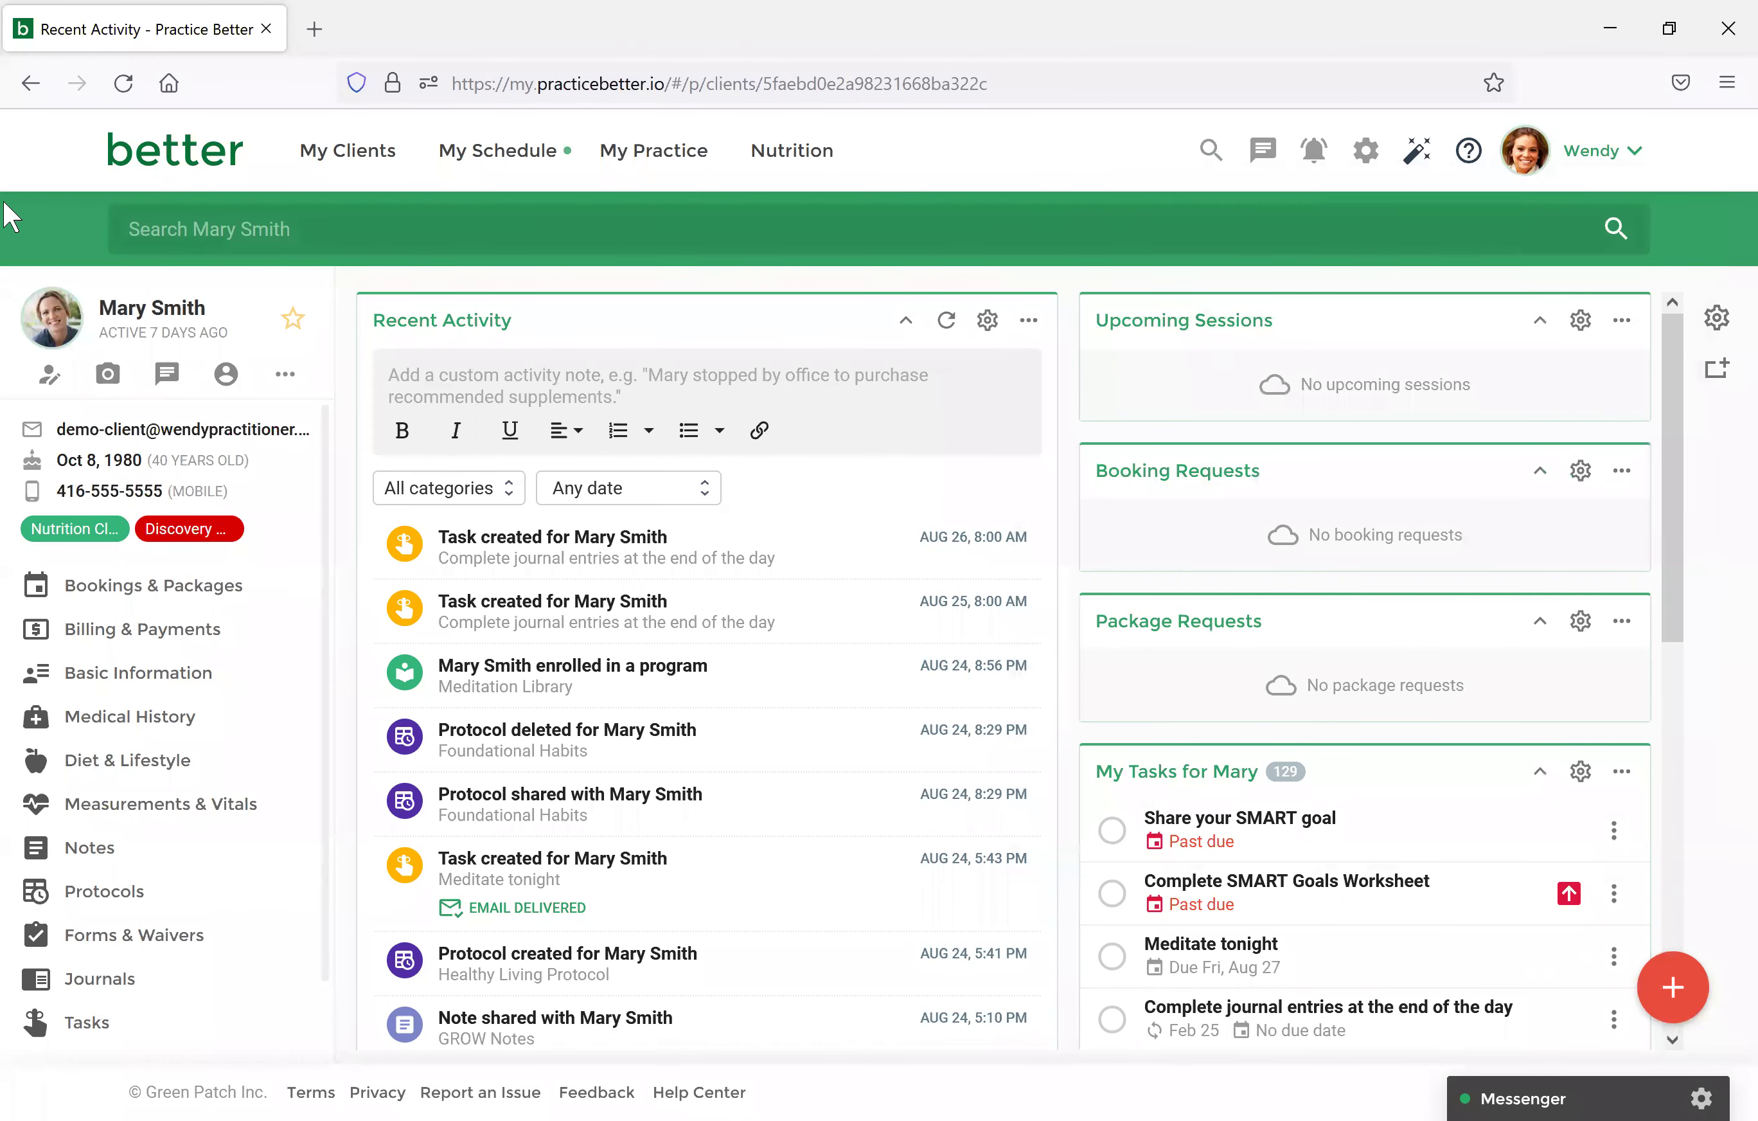
# Create a folder named "Stress Reduction" in the practice's My Documents.
pyautogui.click(225, 157)
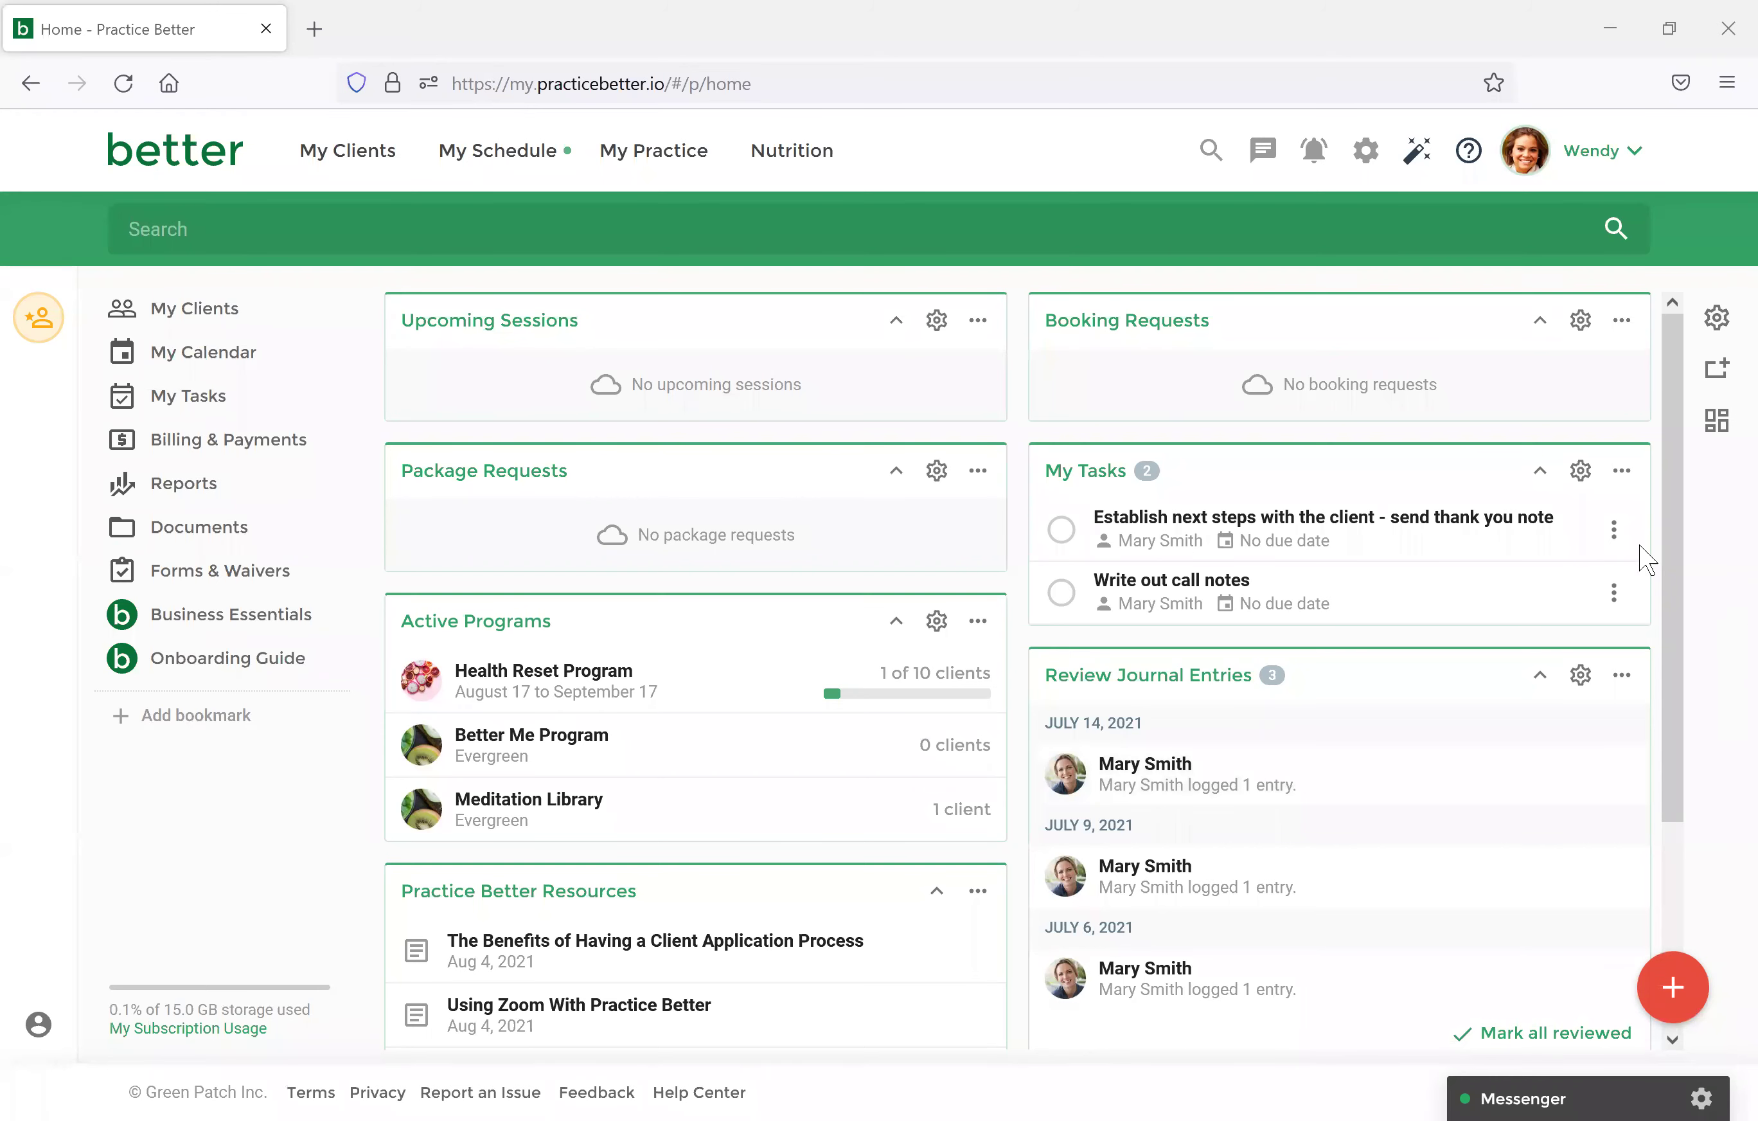
pyautogui.click(681, 168)
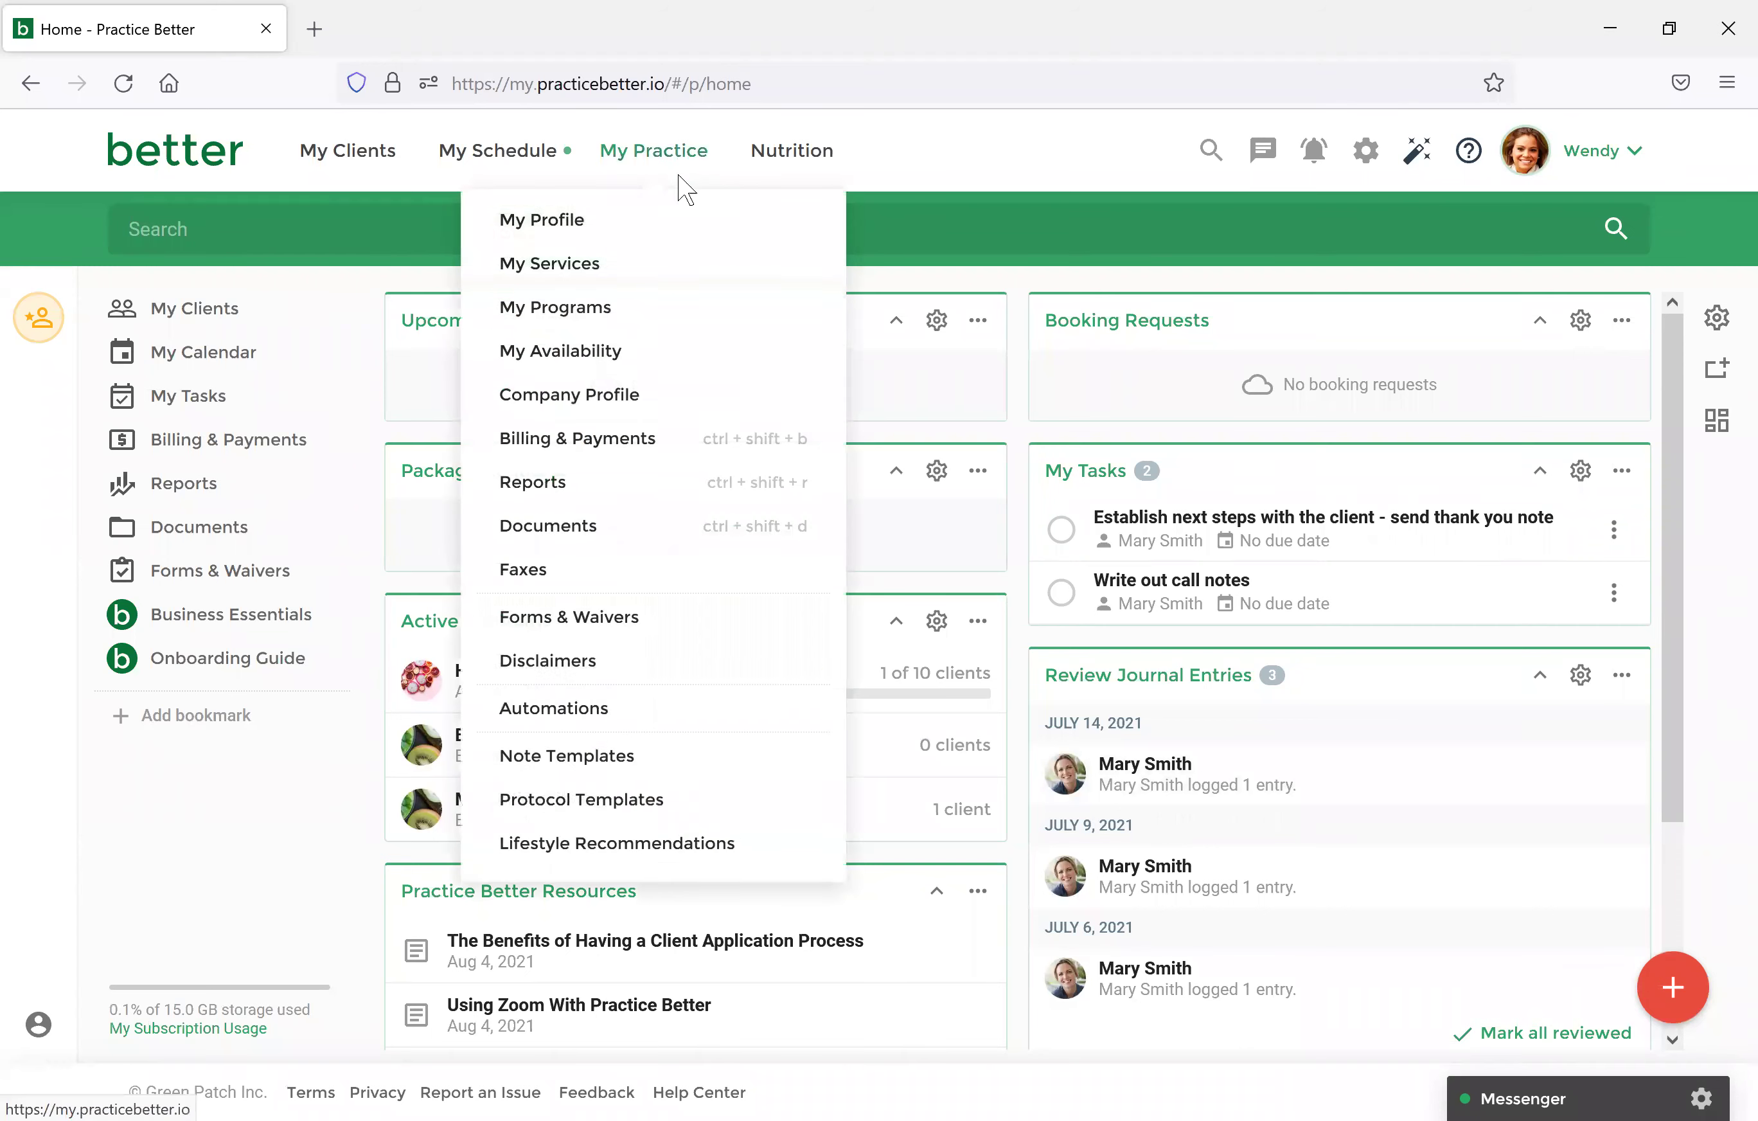
pyautogui.click(587, 543)
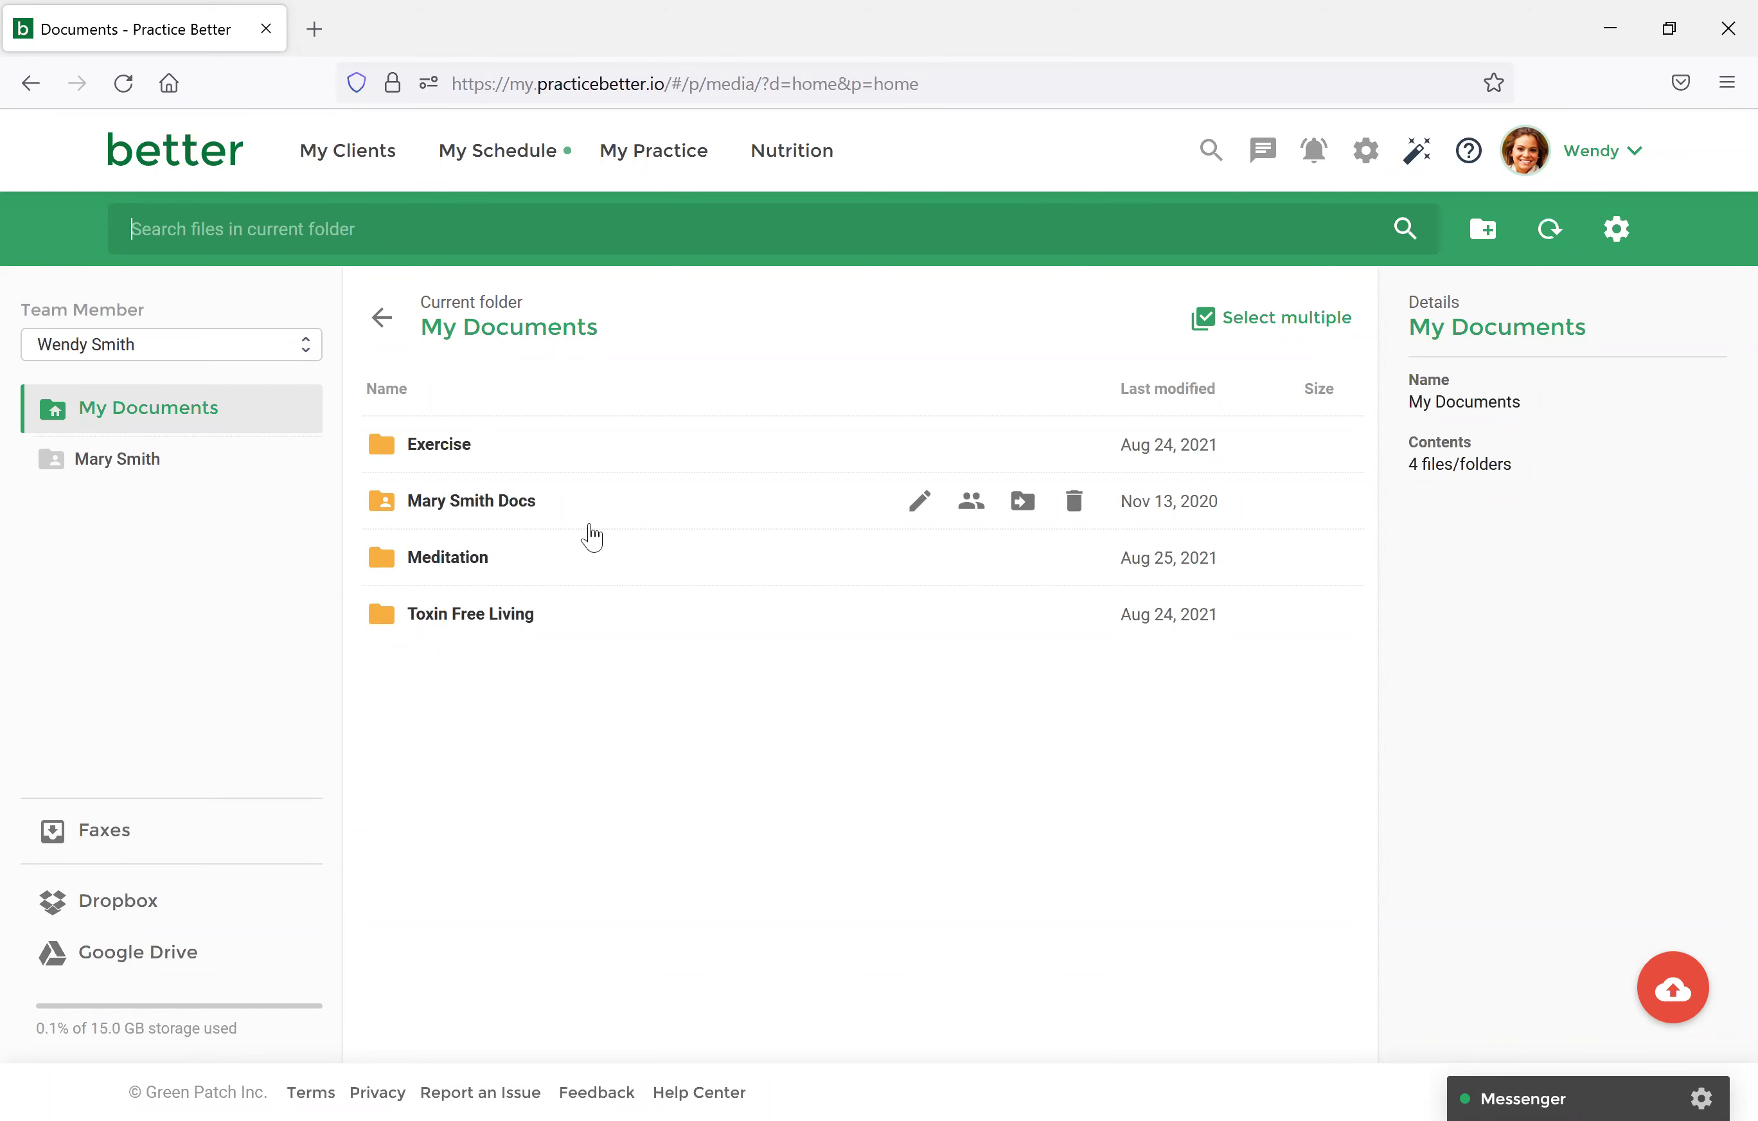
pyautogui.click(1484, 237)
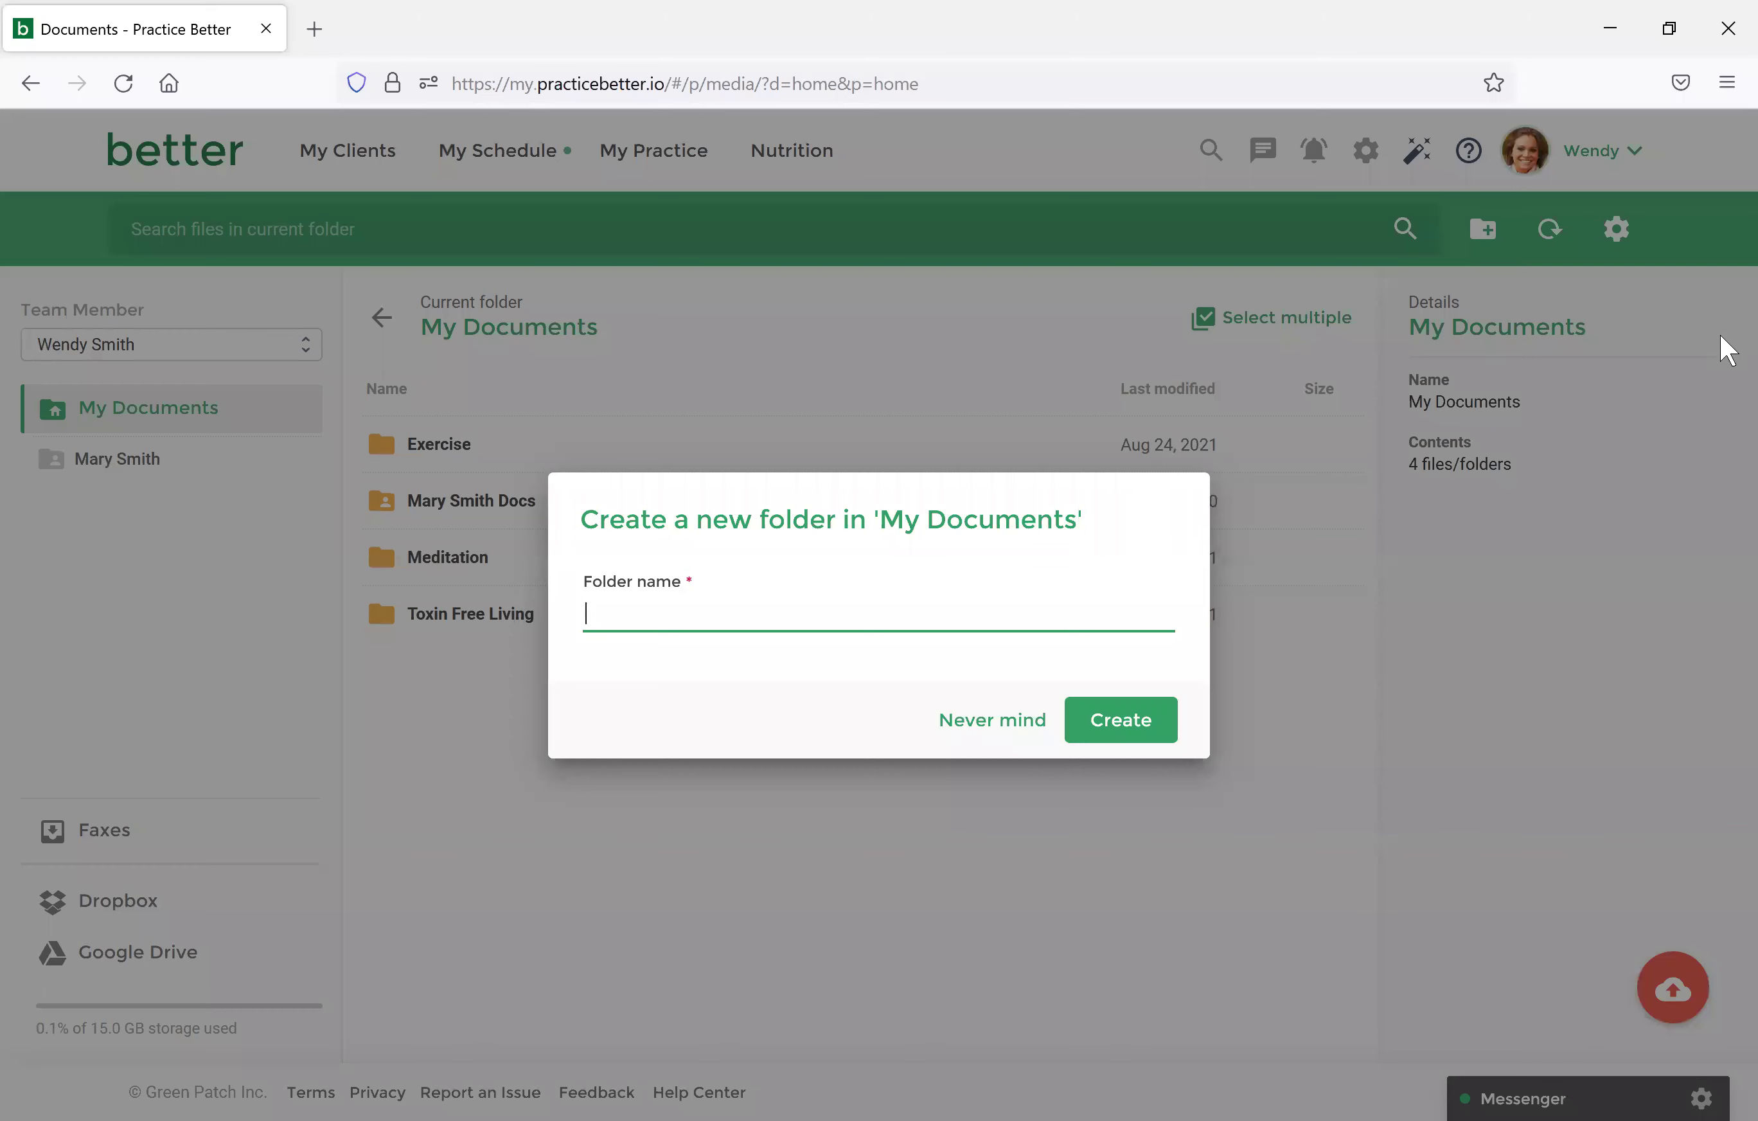
pyautogui.write('Stress Reduction')
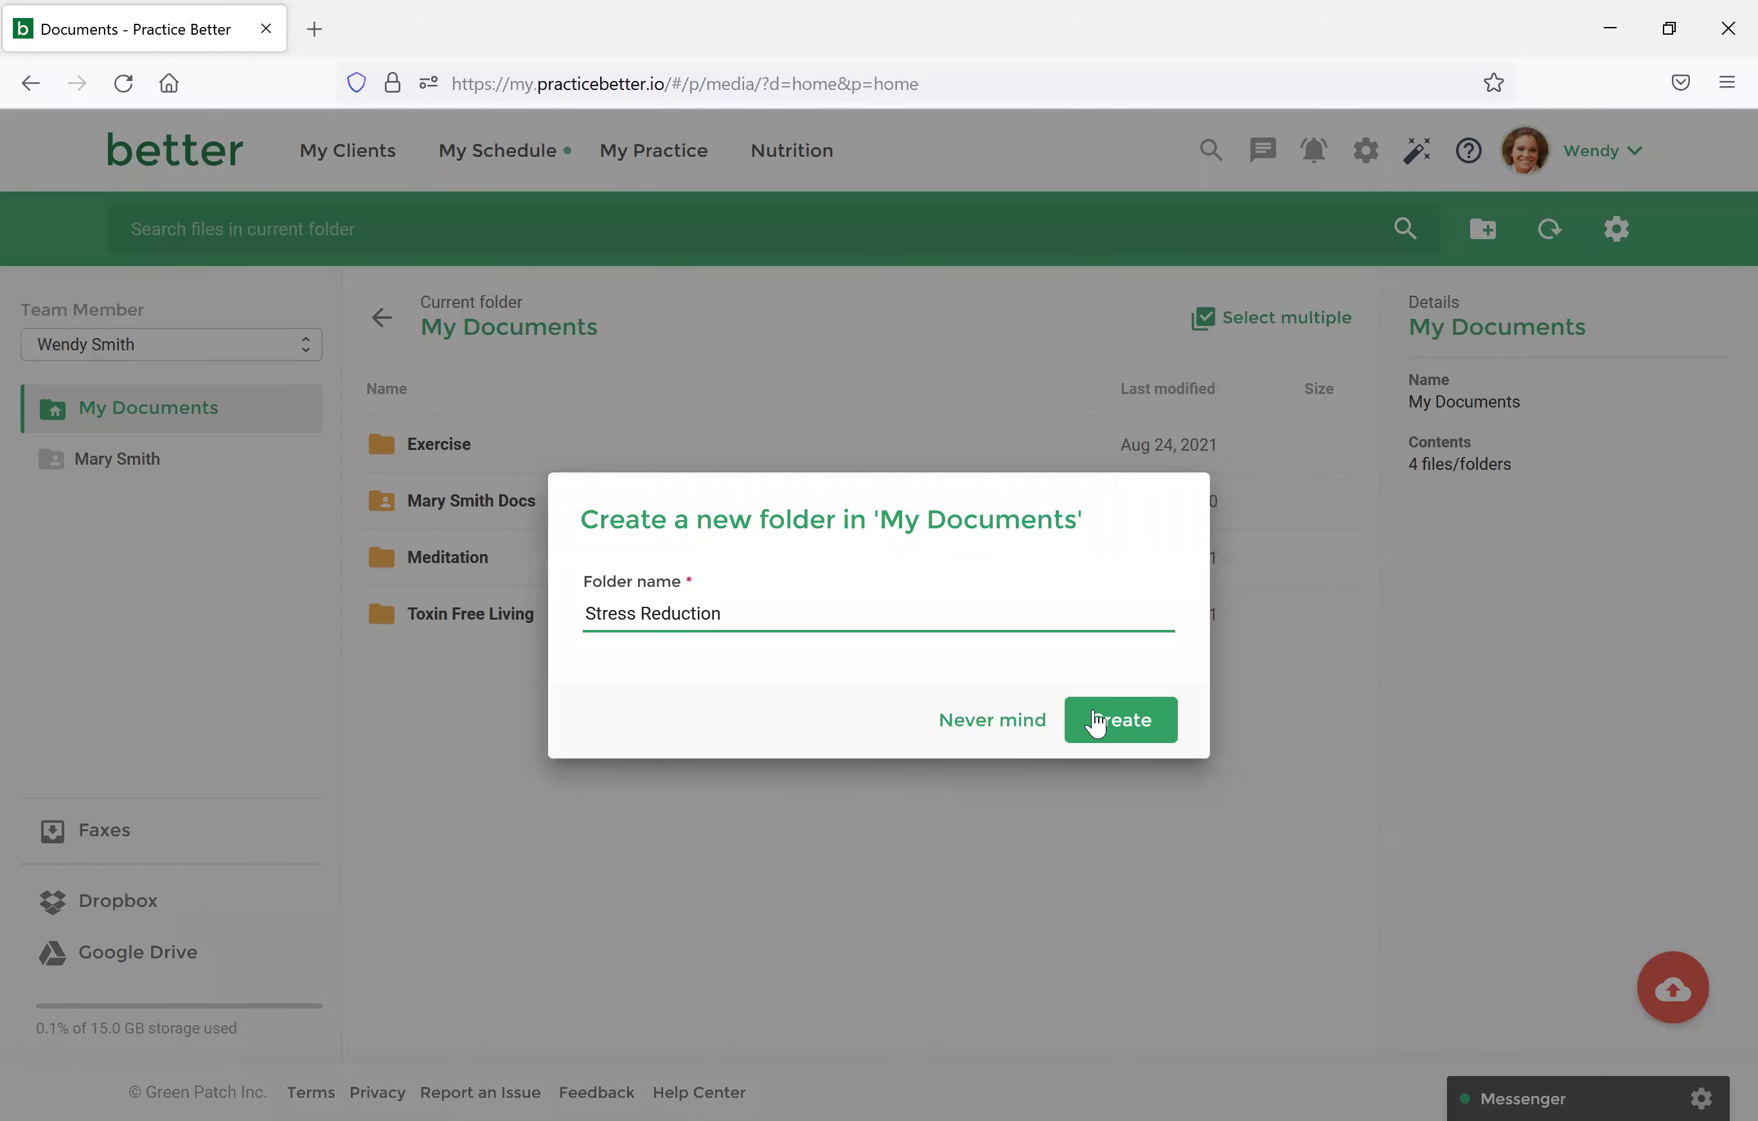
pyautogui.click(1115, 729)
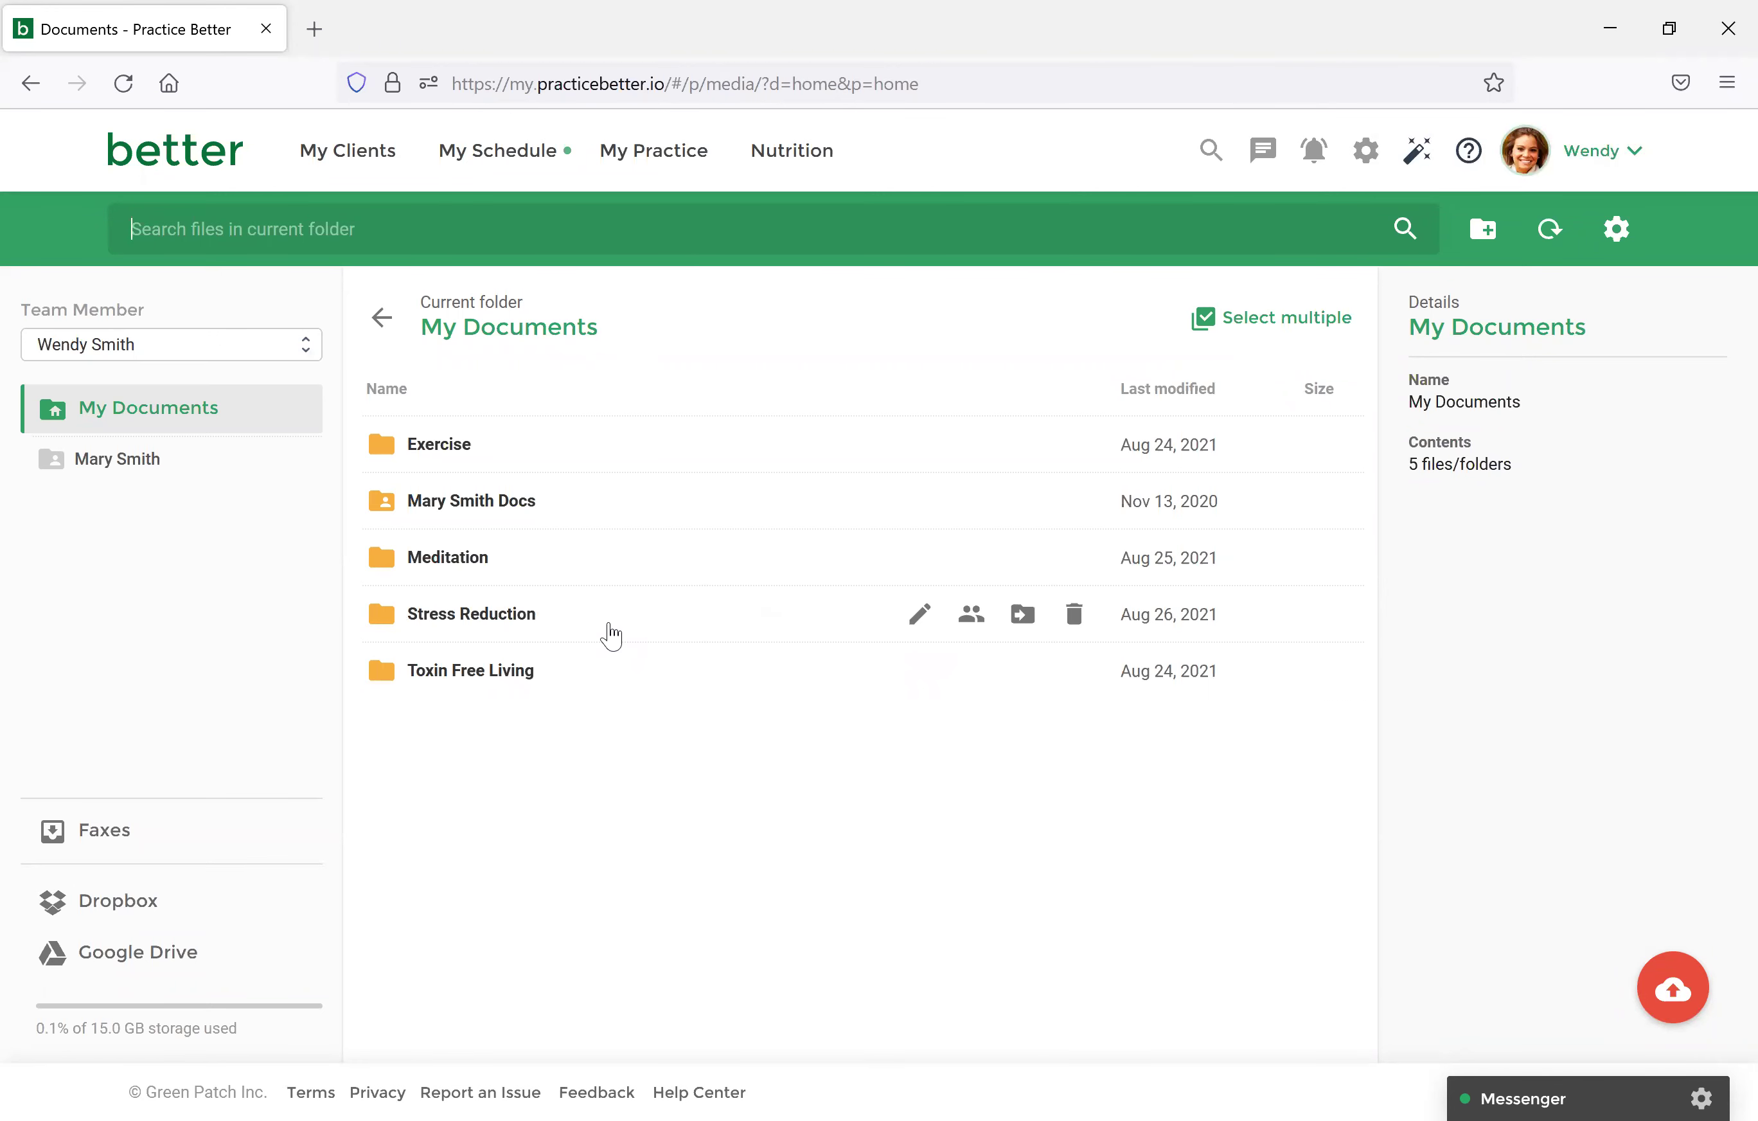
# Open the Meditation folder in My Documents and select Meditation In Nature.pdf from the Uploads folder for upload there.
pyautogui.doubleClick(579, 575)
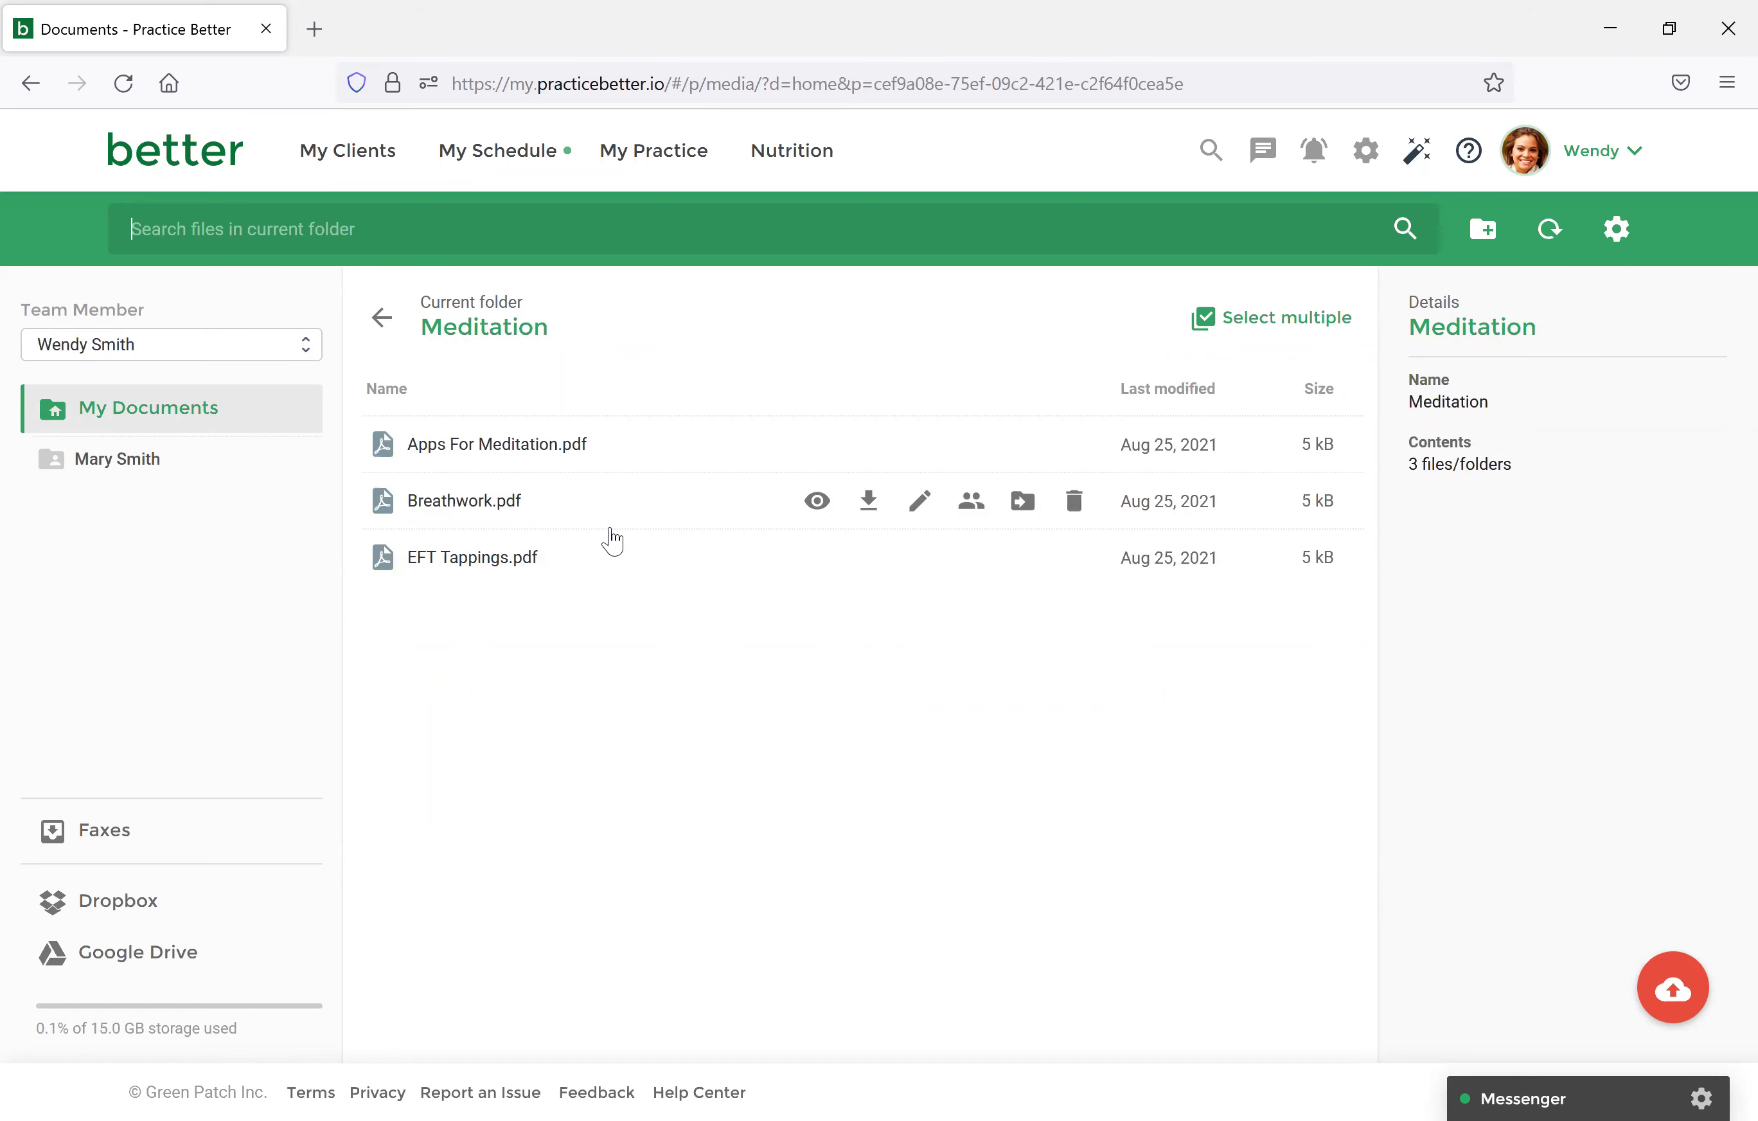
pyautogui.click(1673, 1014)
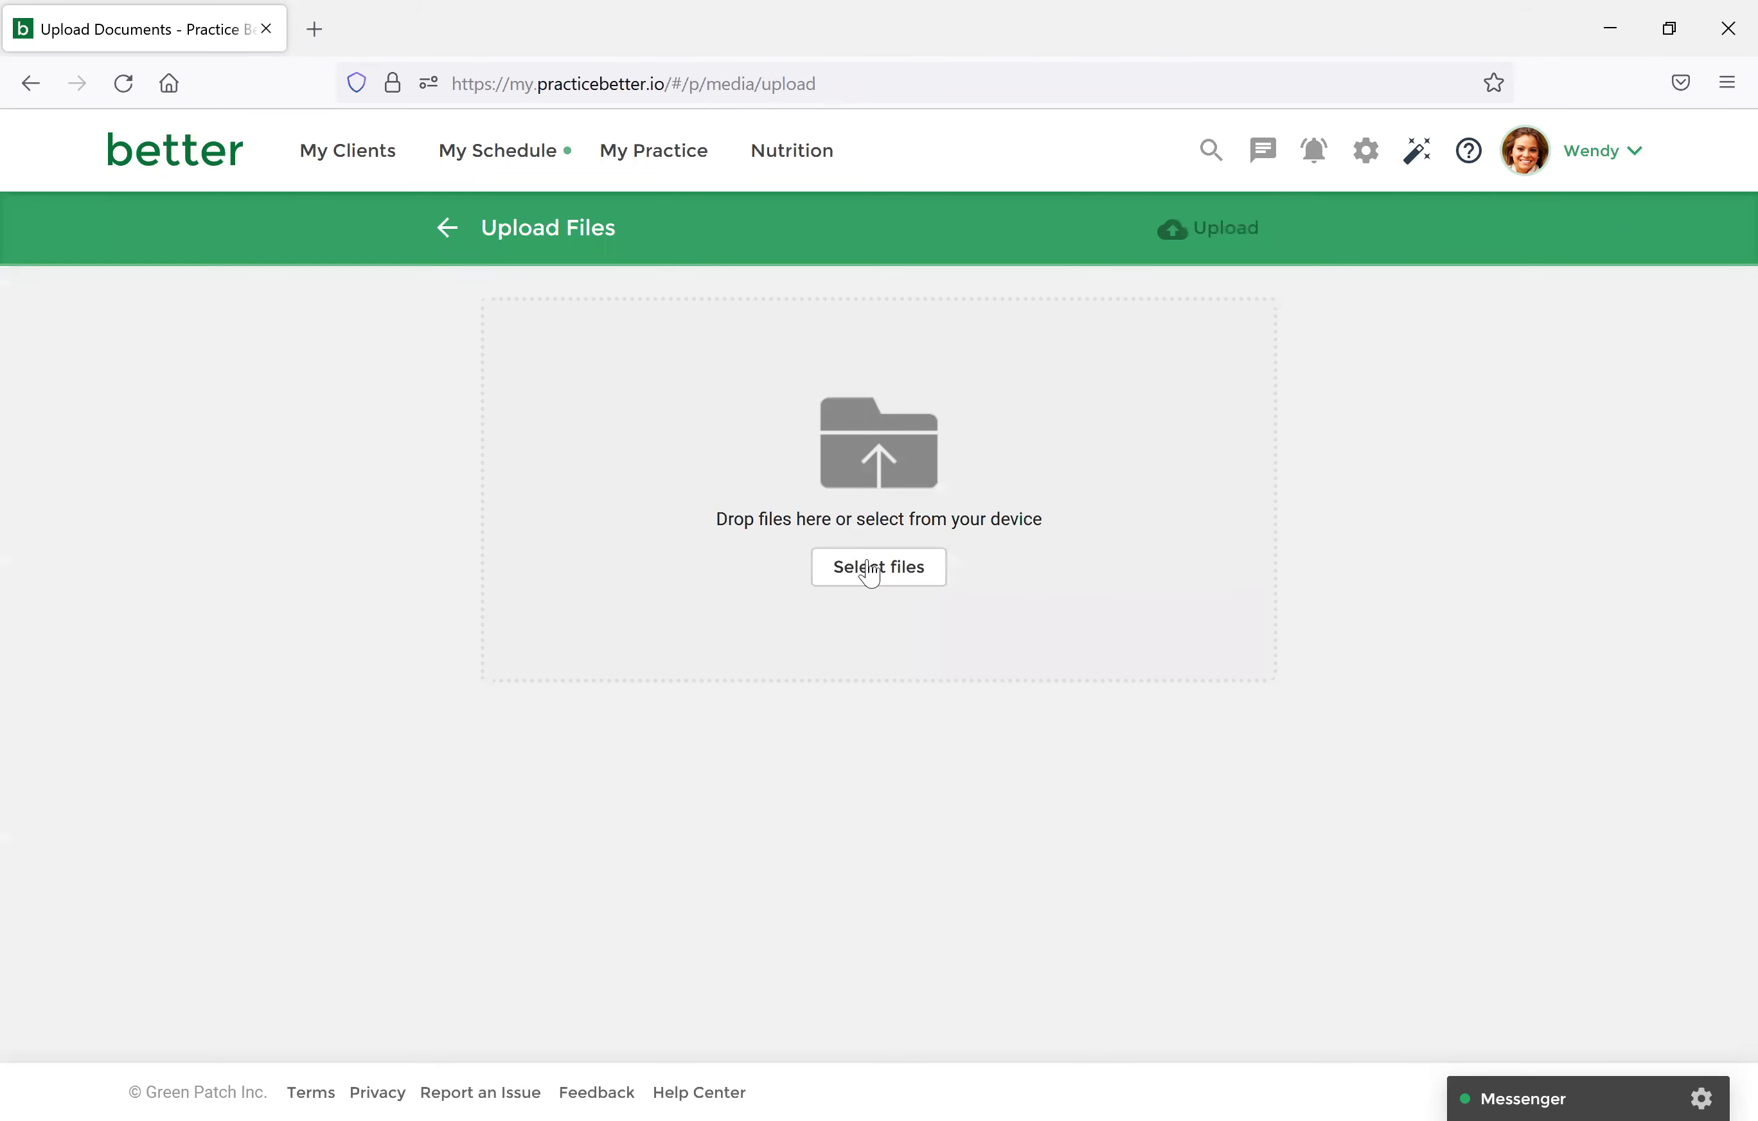
pyautogui.click(875, 576)
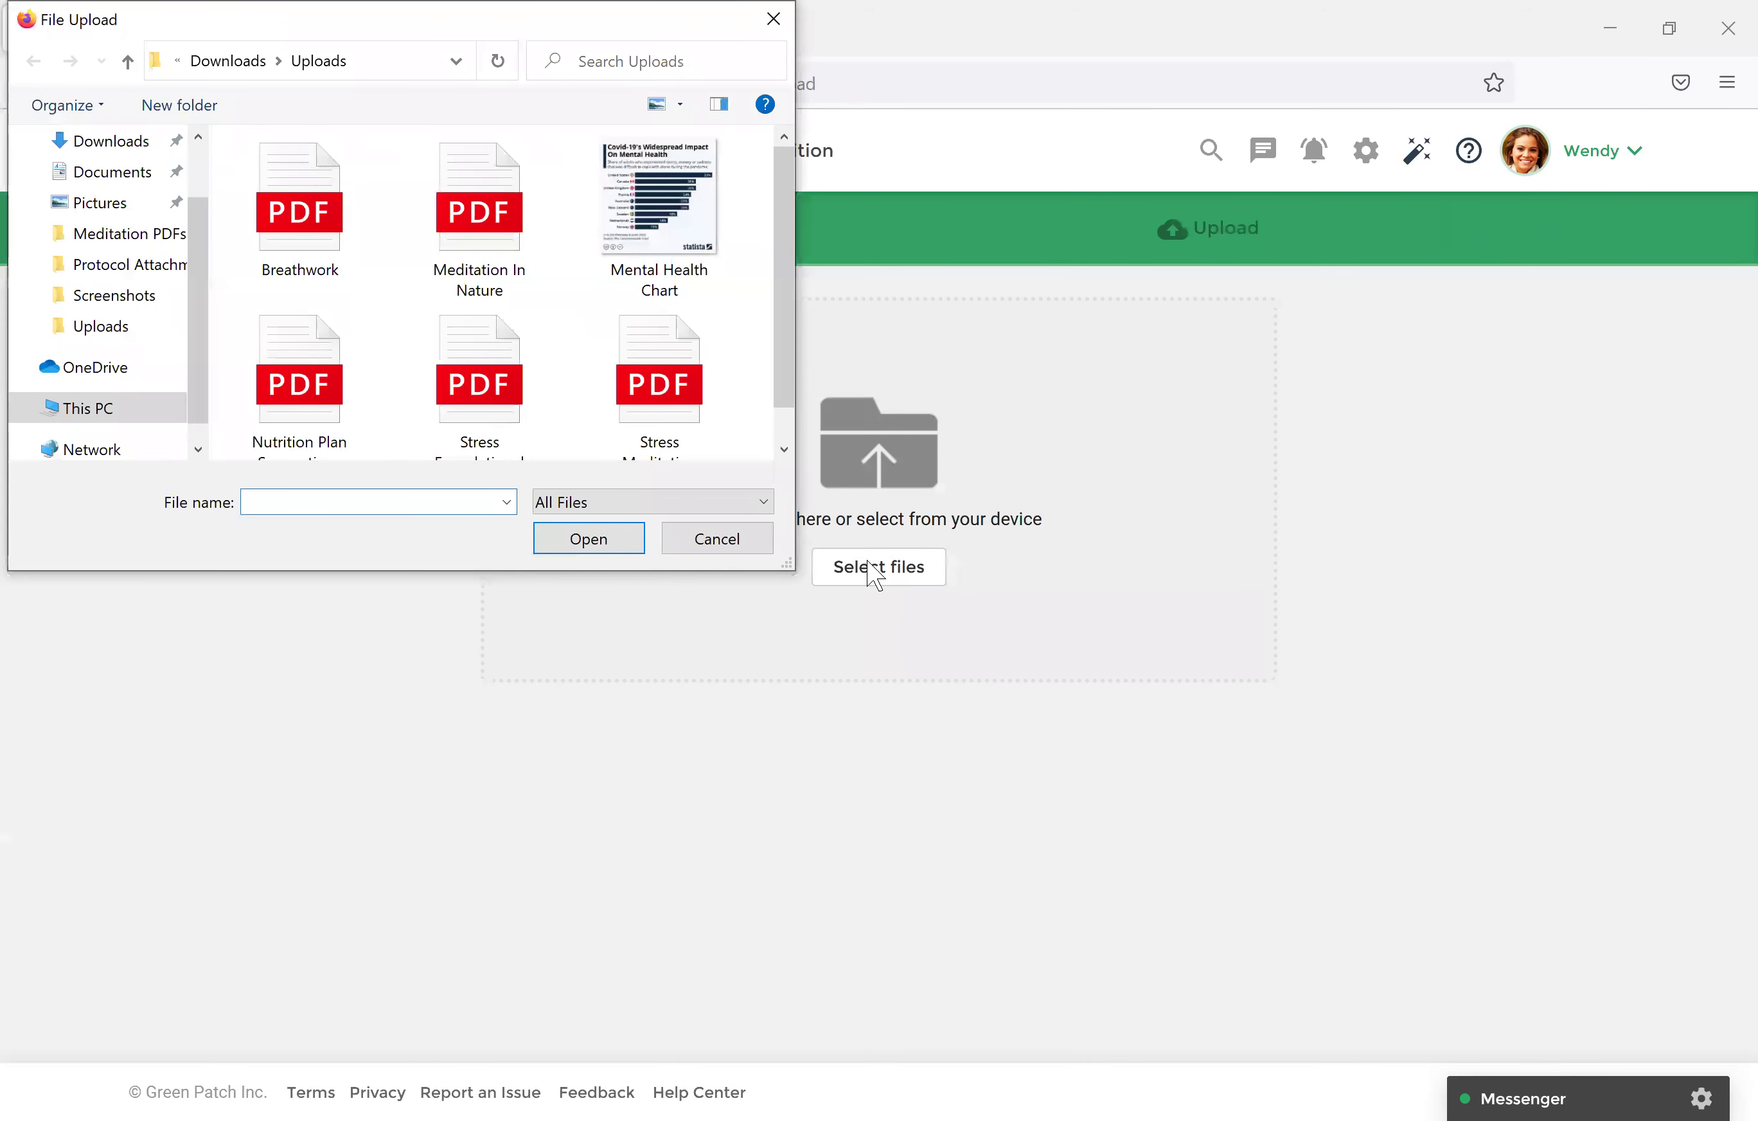
pyautogui.click(532, 287)
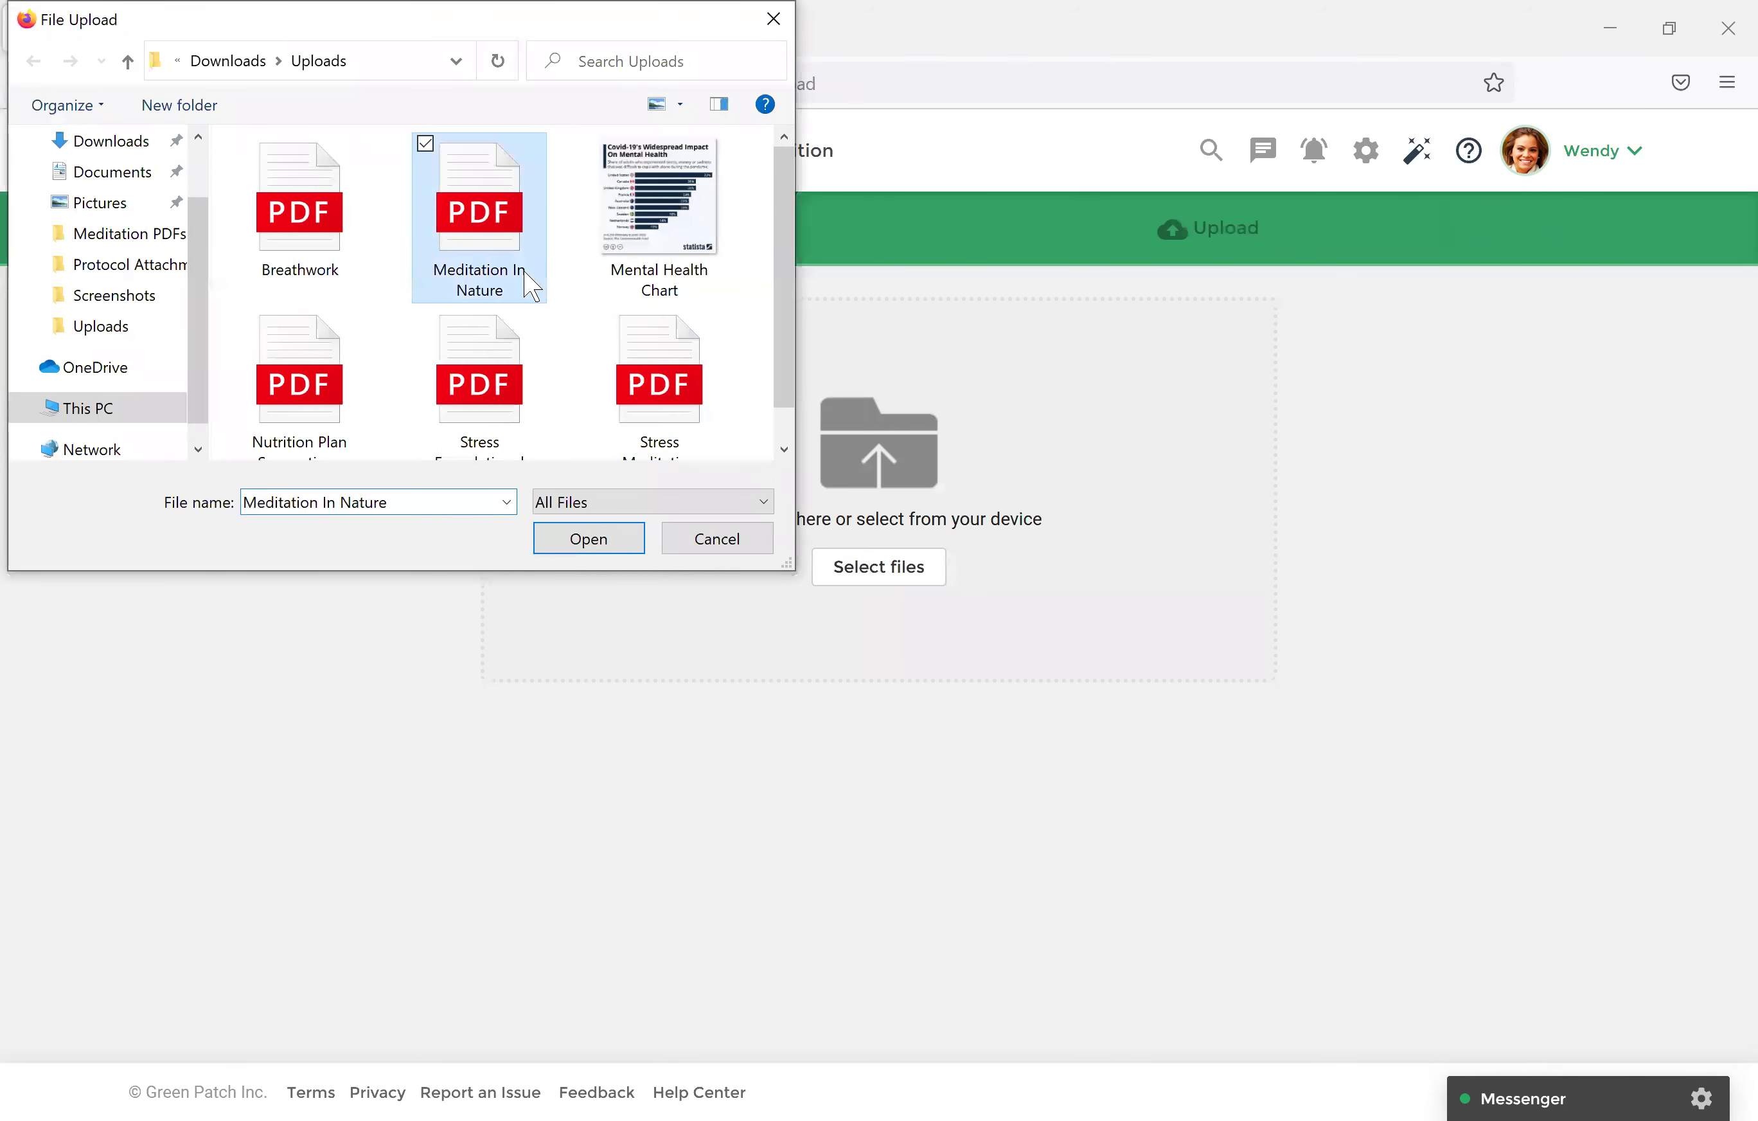
pyautogui.doubleClick(532, 286)
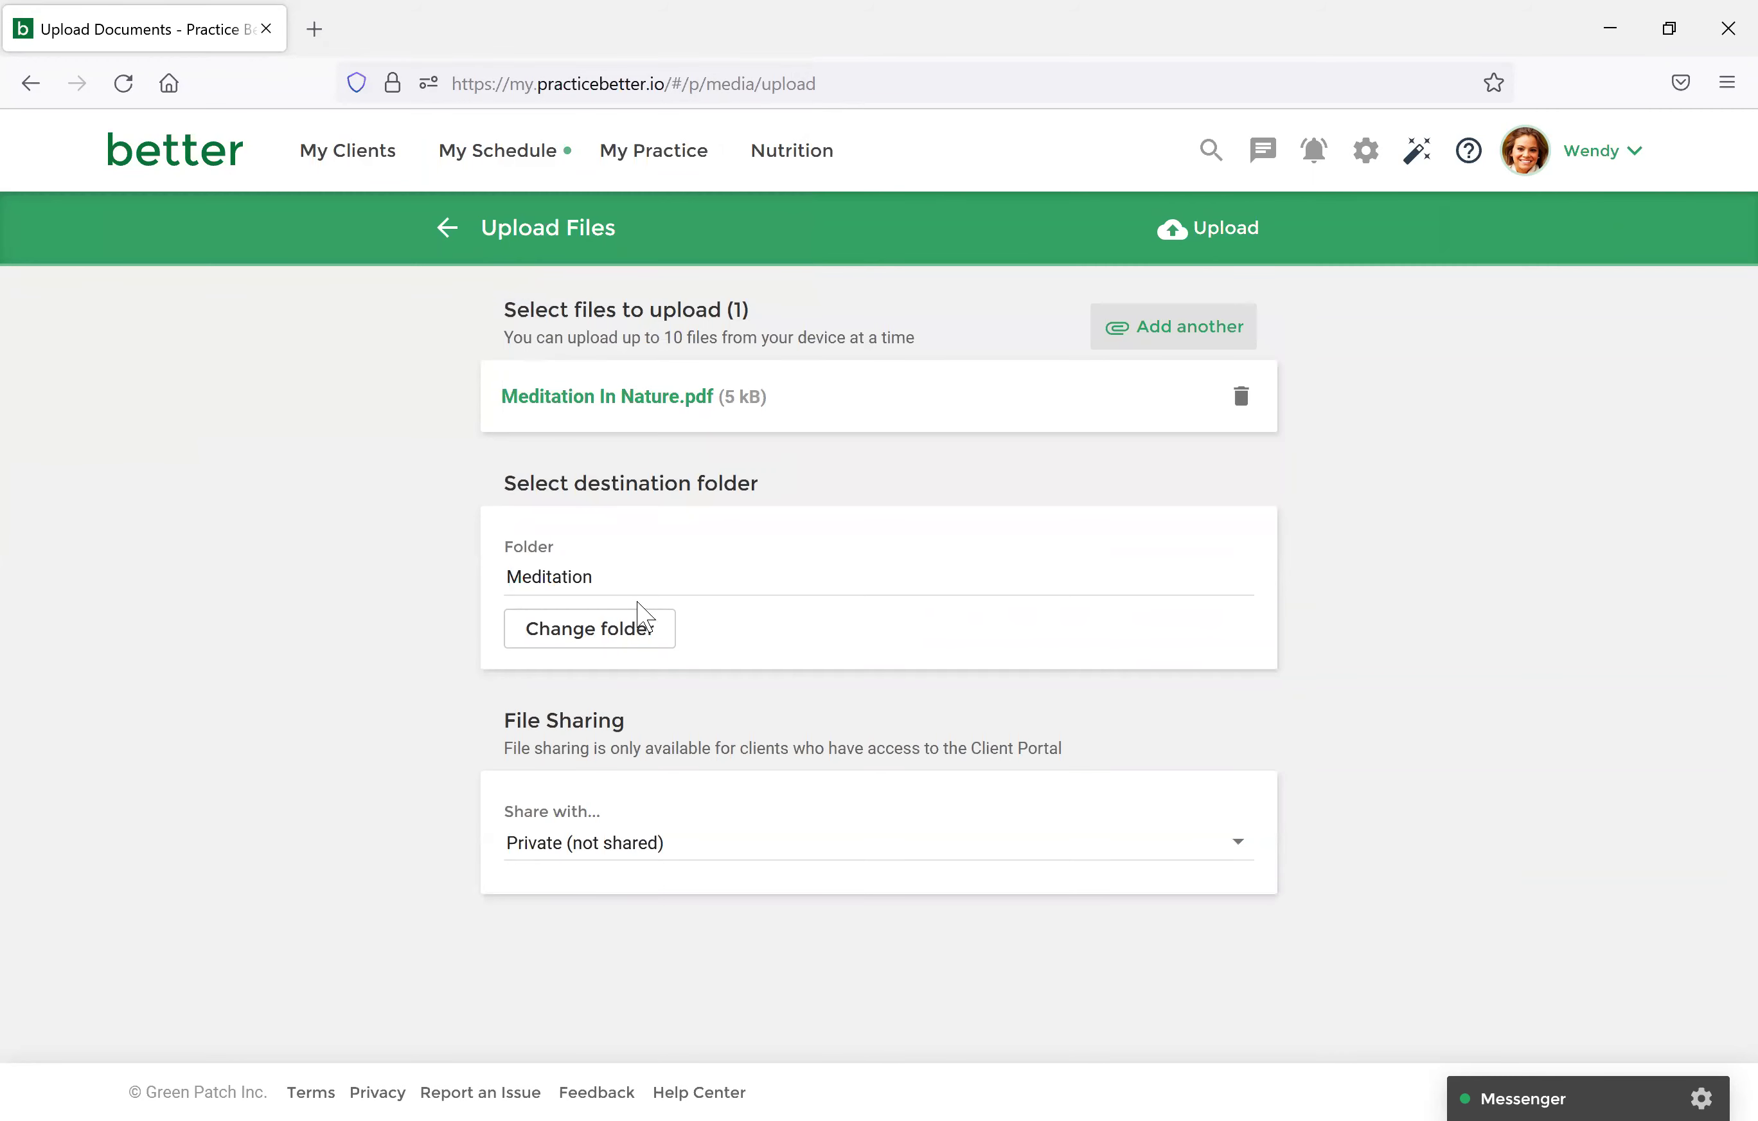
# Set the file sharing to "Share files with client", select the listed client, and upload the PDF.
pyautogui.click(656, 858)
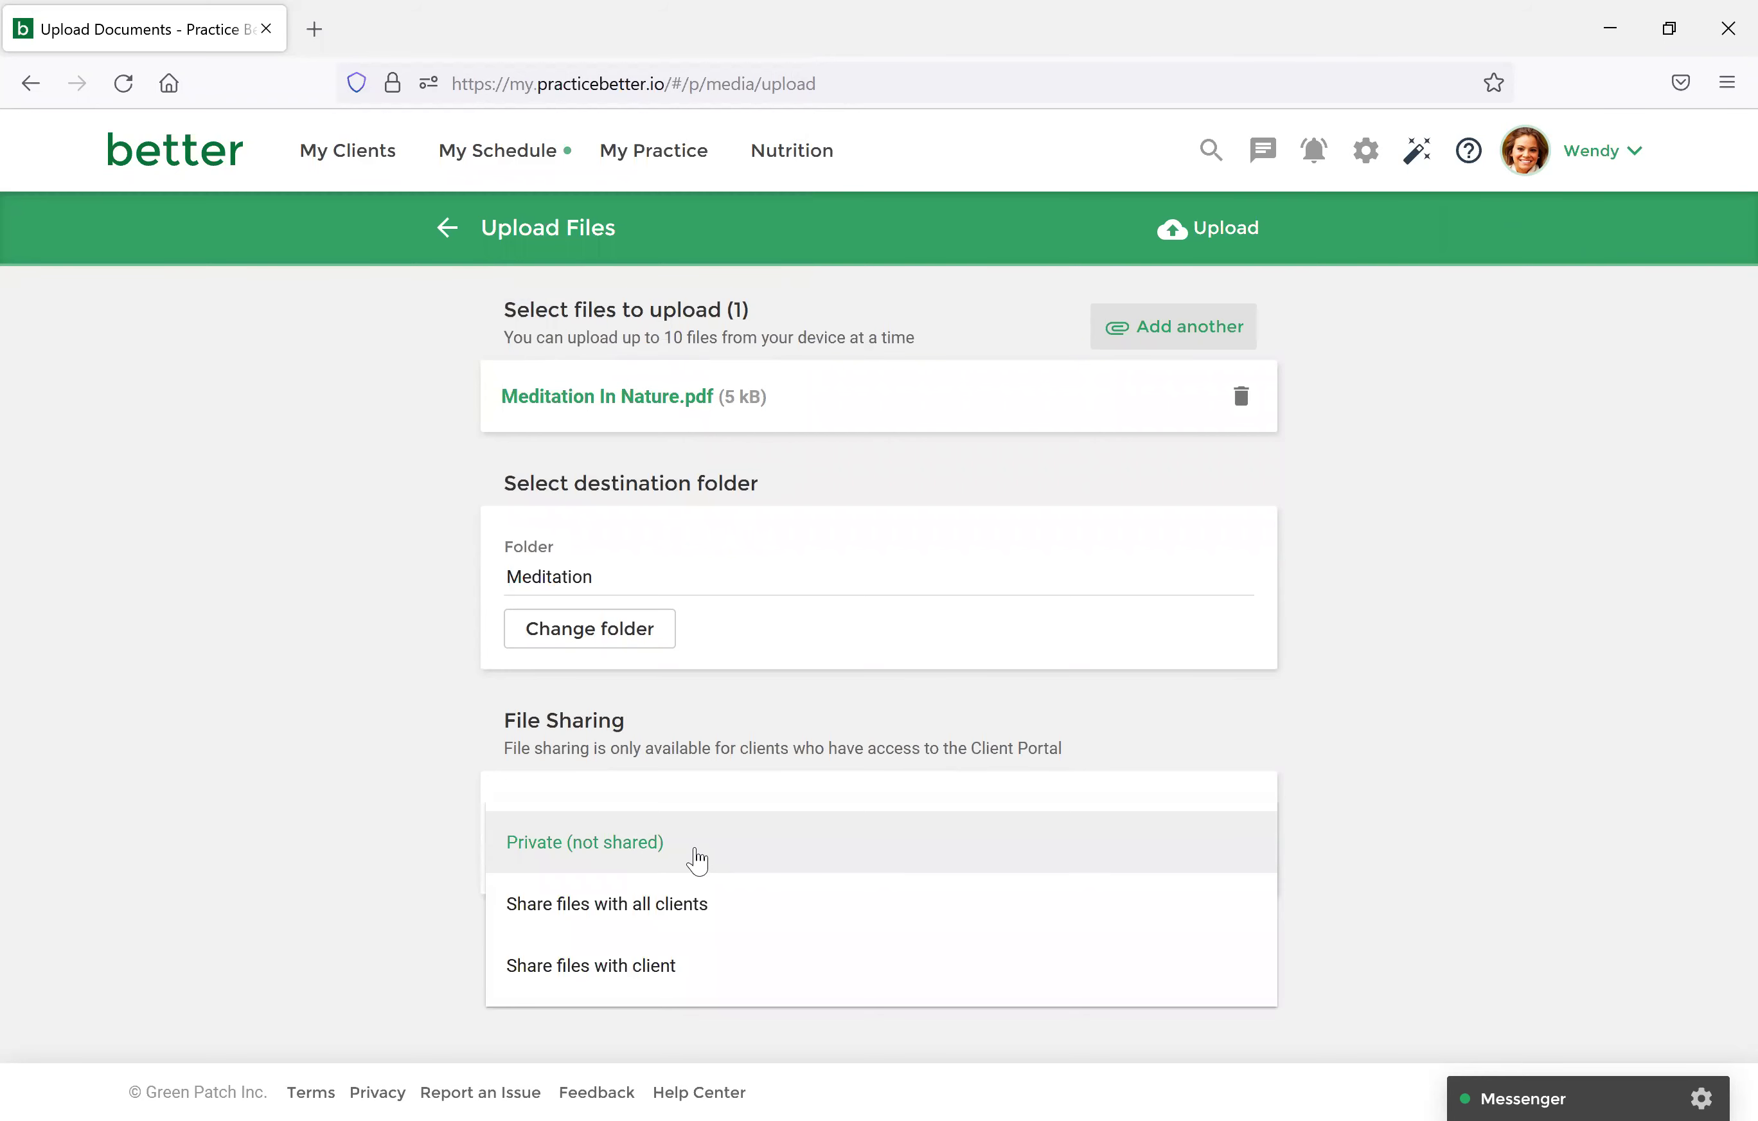
pyautogui.click(676, 966)
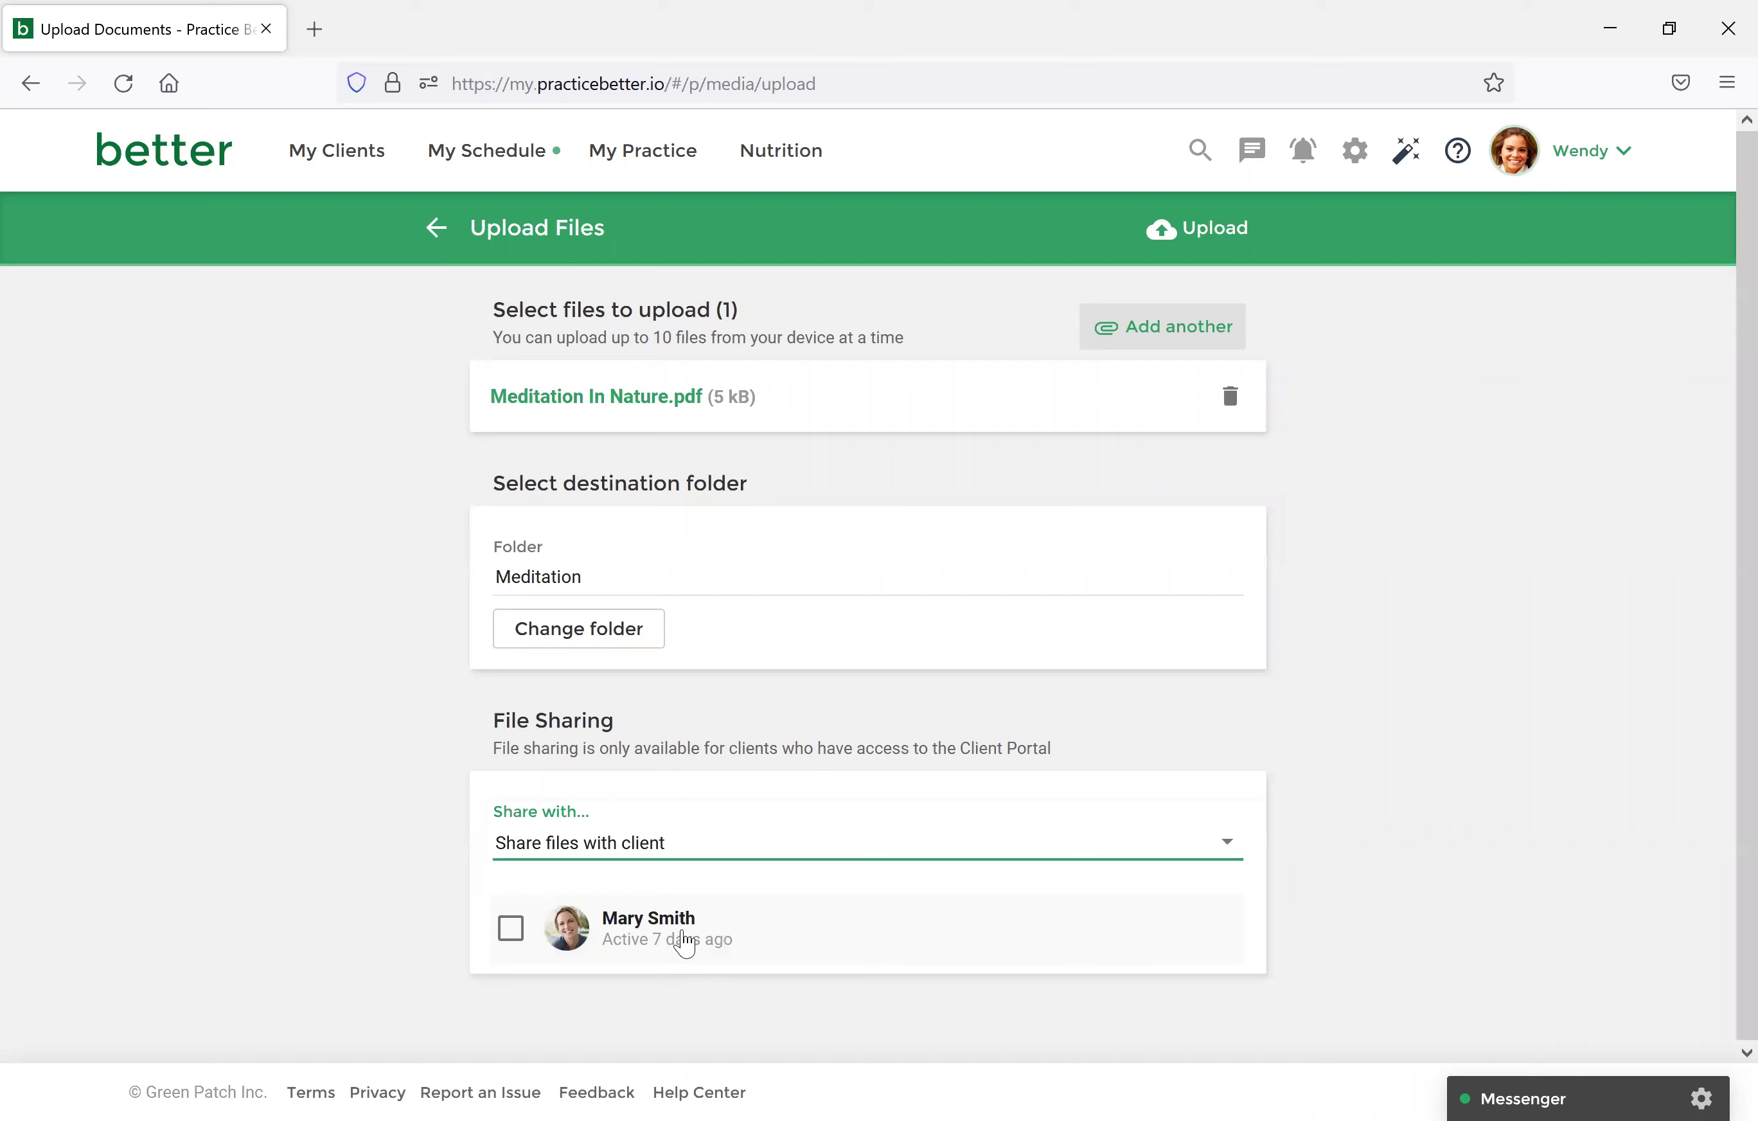
pyautogui.click(683, 942)
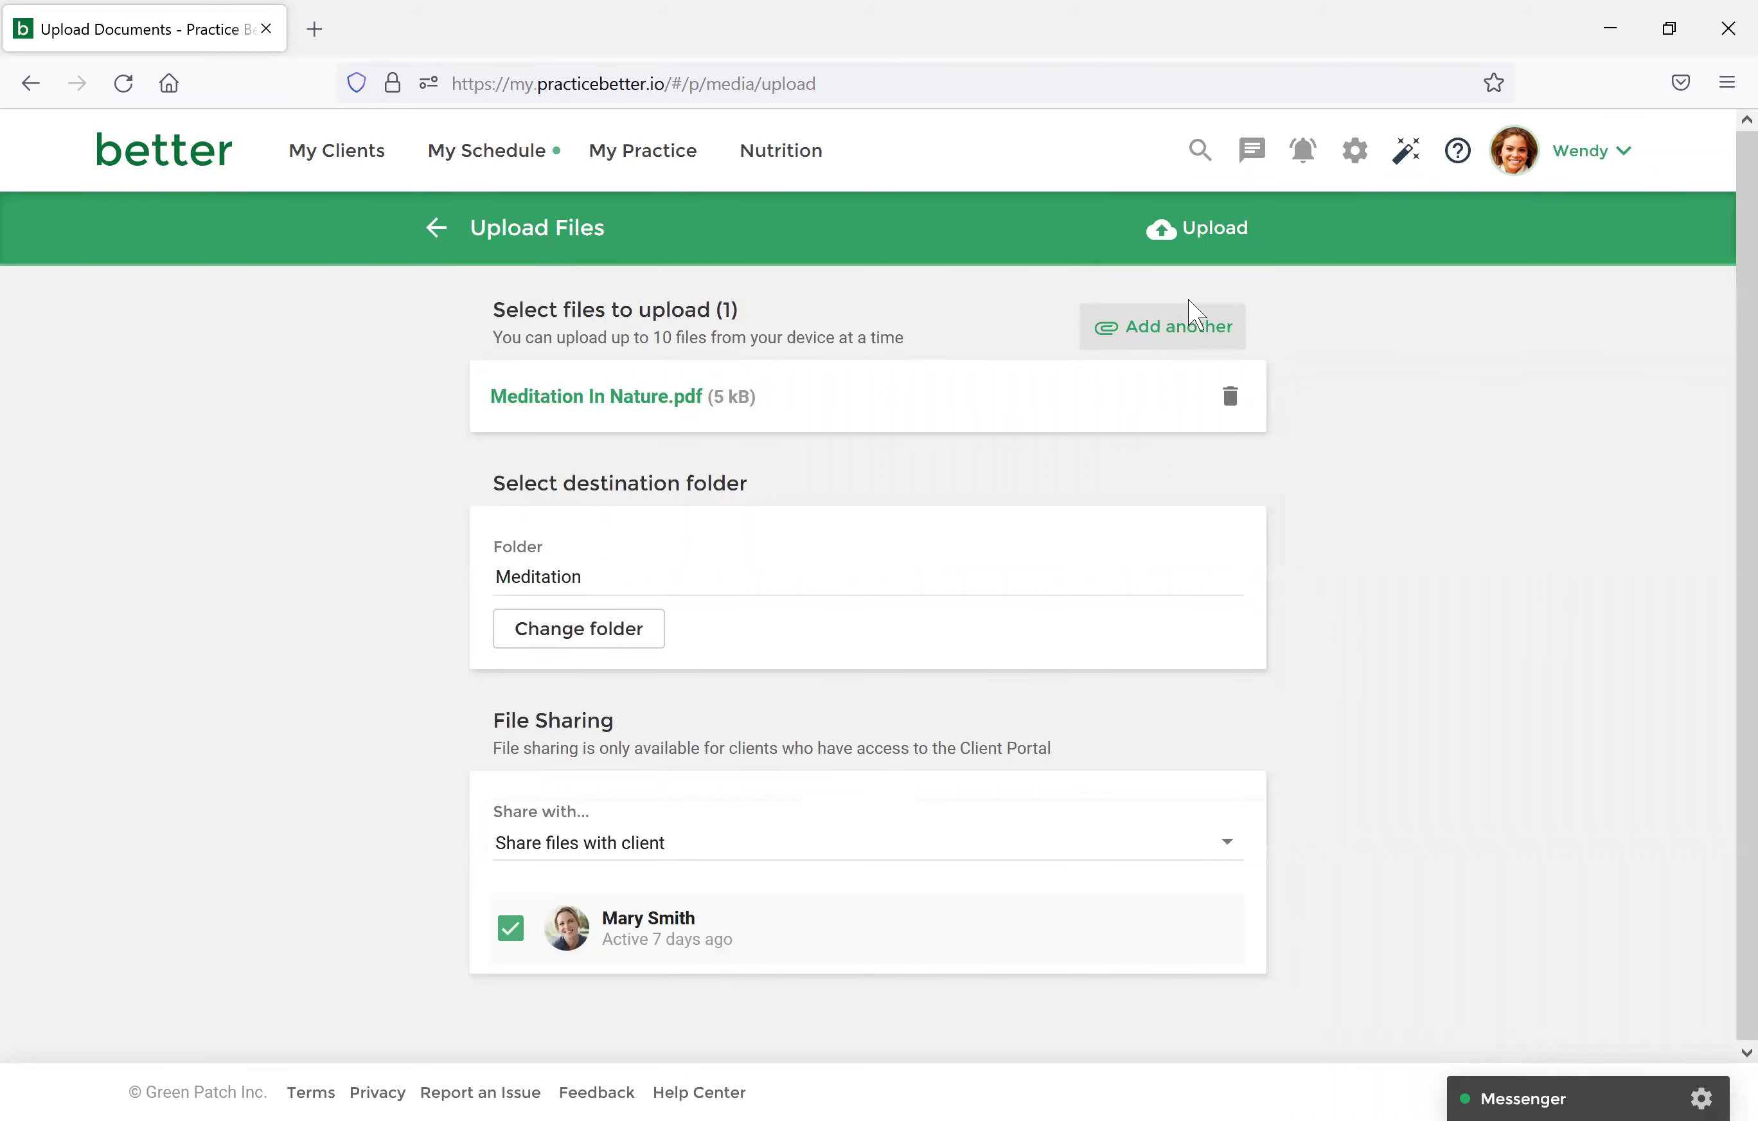
pyautogui.click(1218, 242)
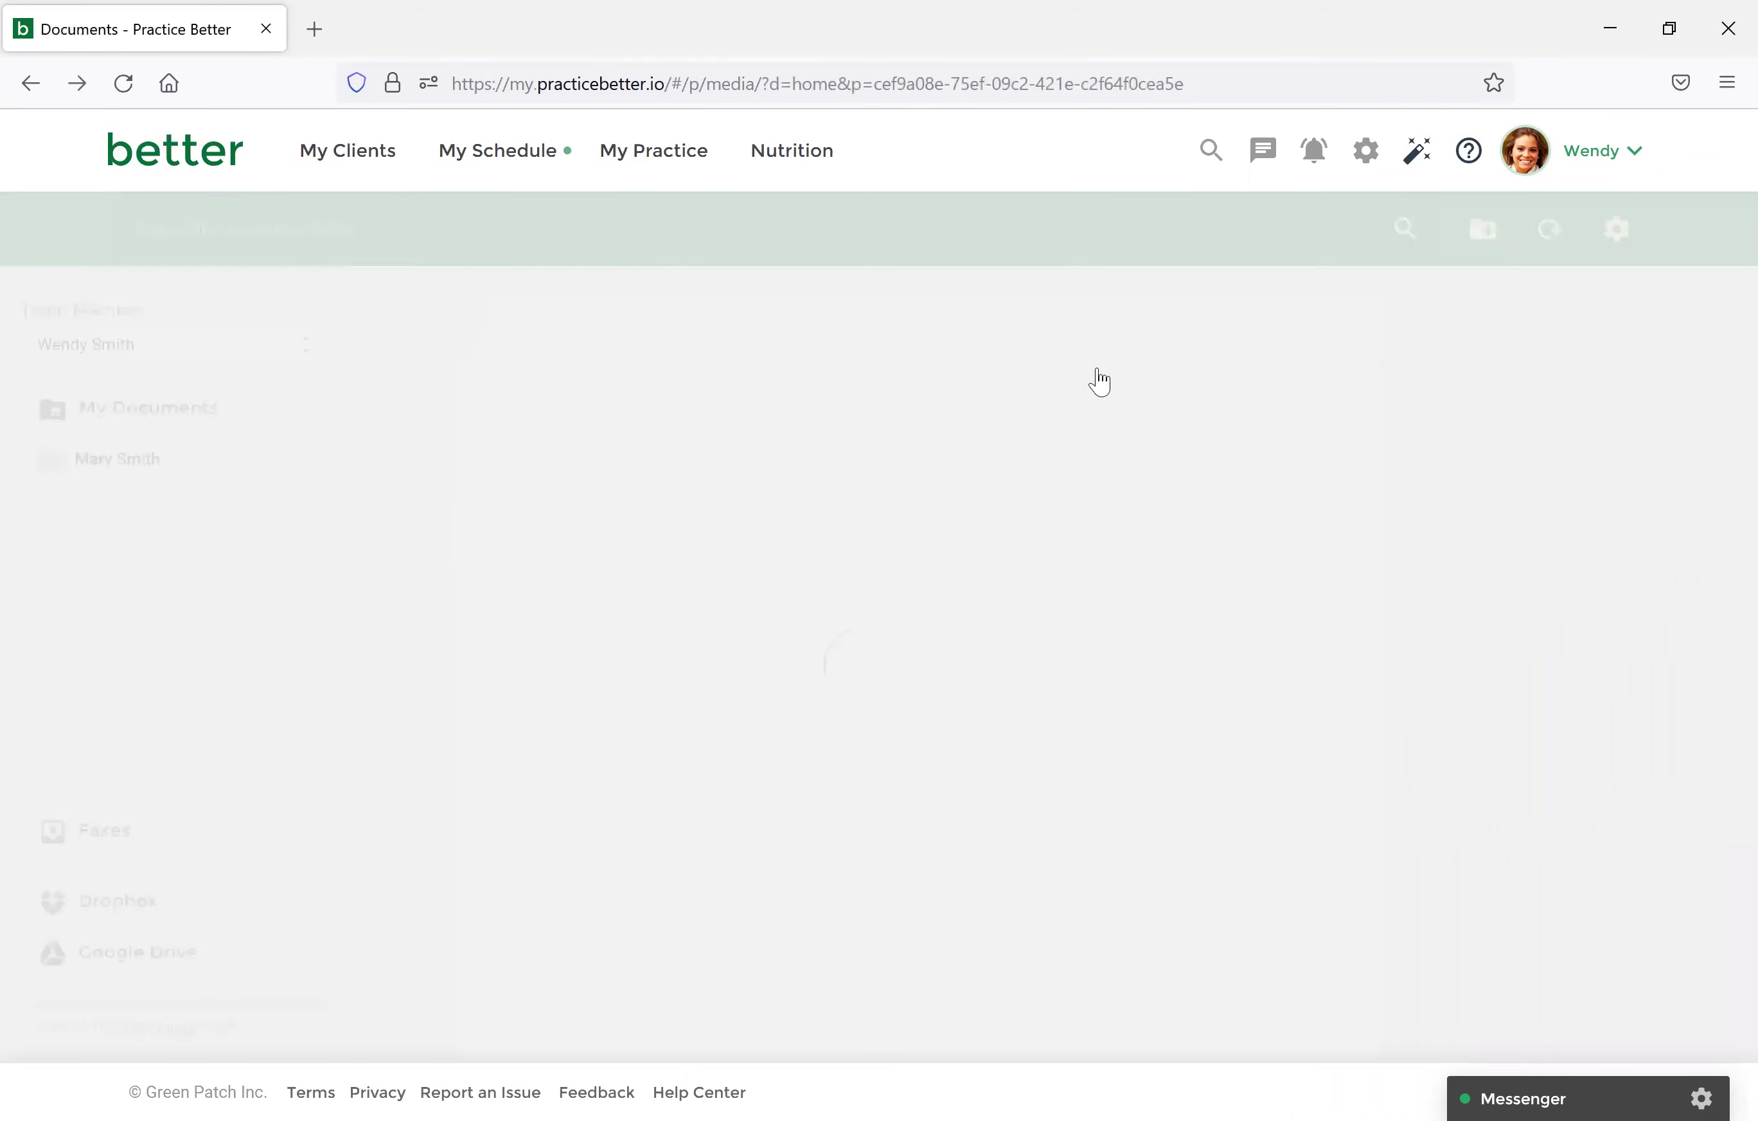
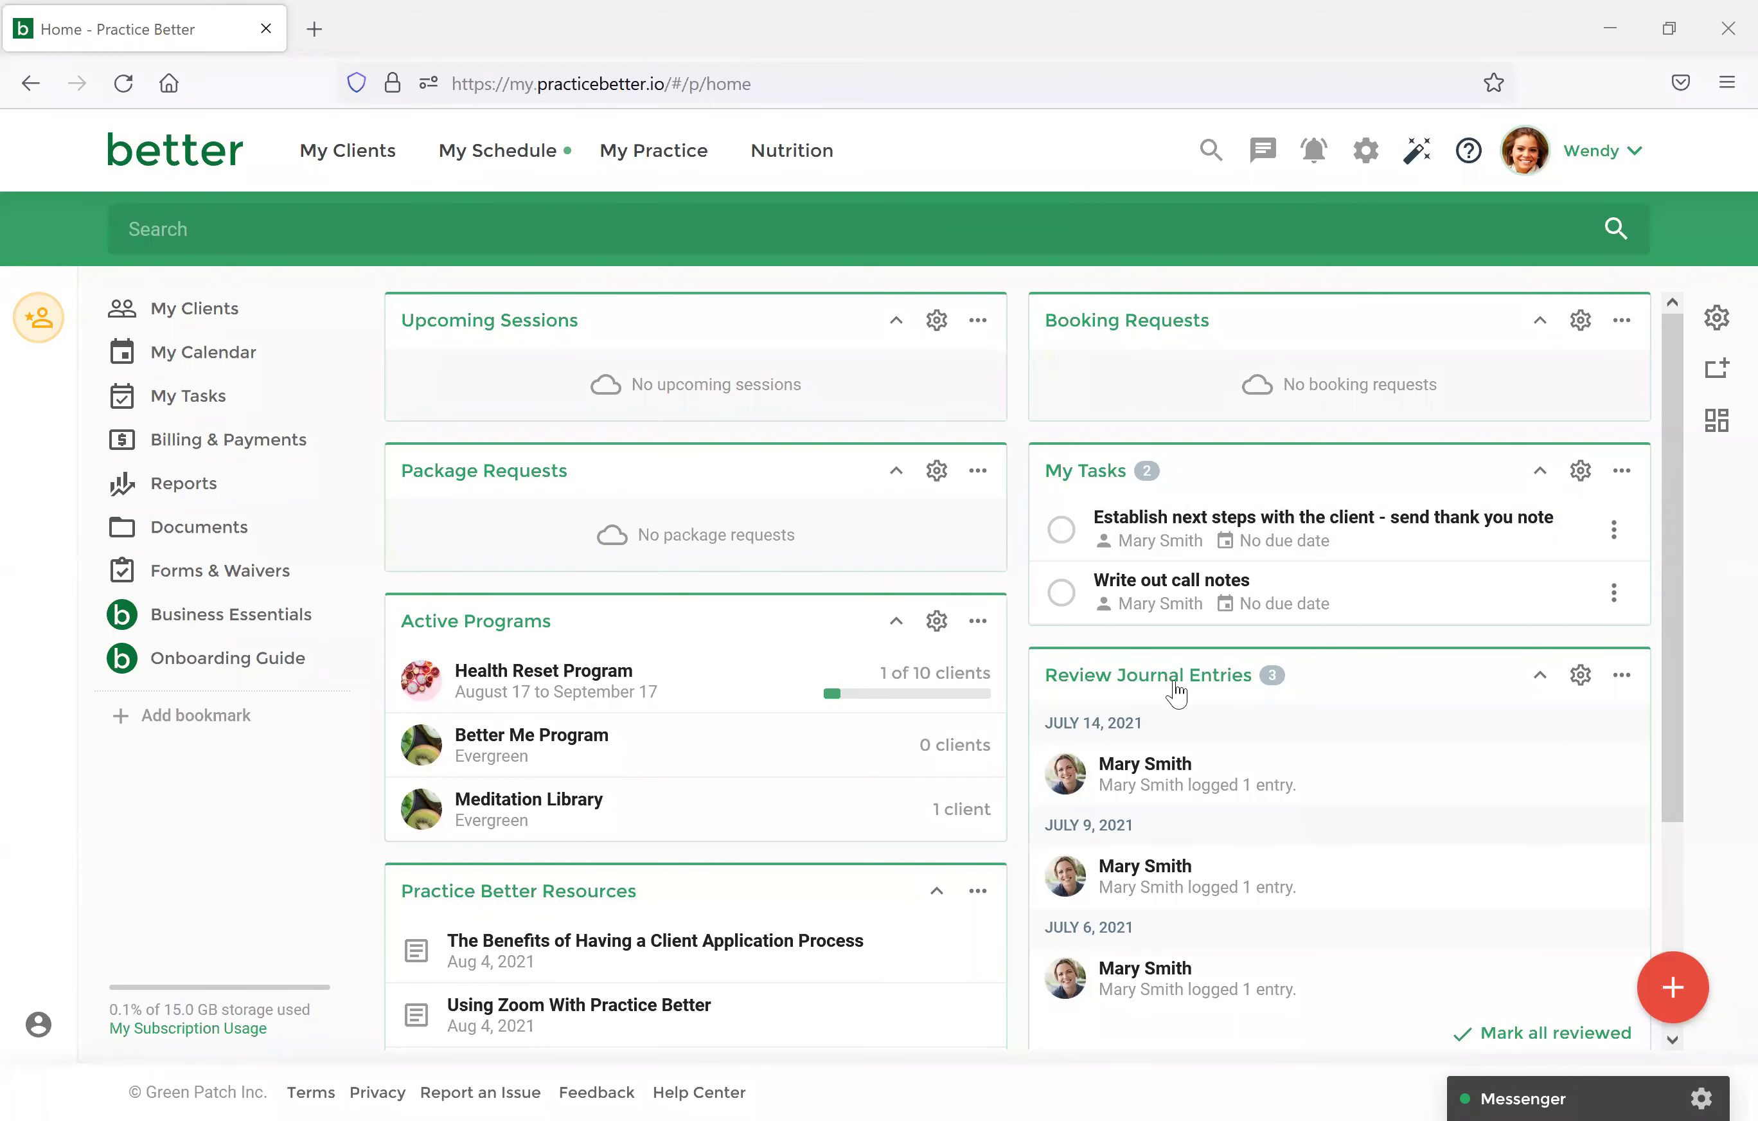
# Open the Foundational Habits protocol template from the practice's protocol templates for editing.
pyautogui.click(670, 163)
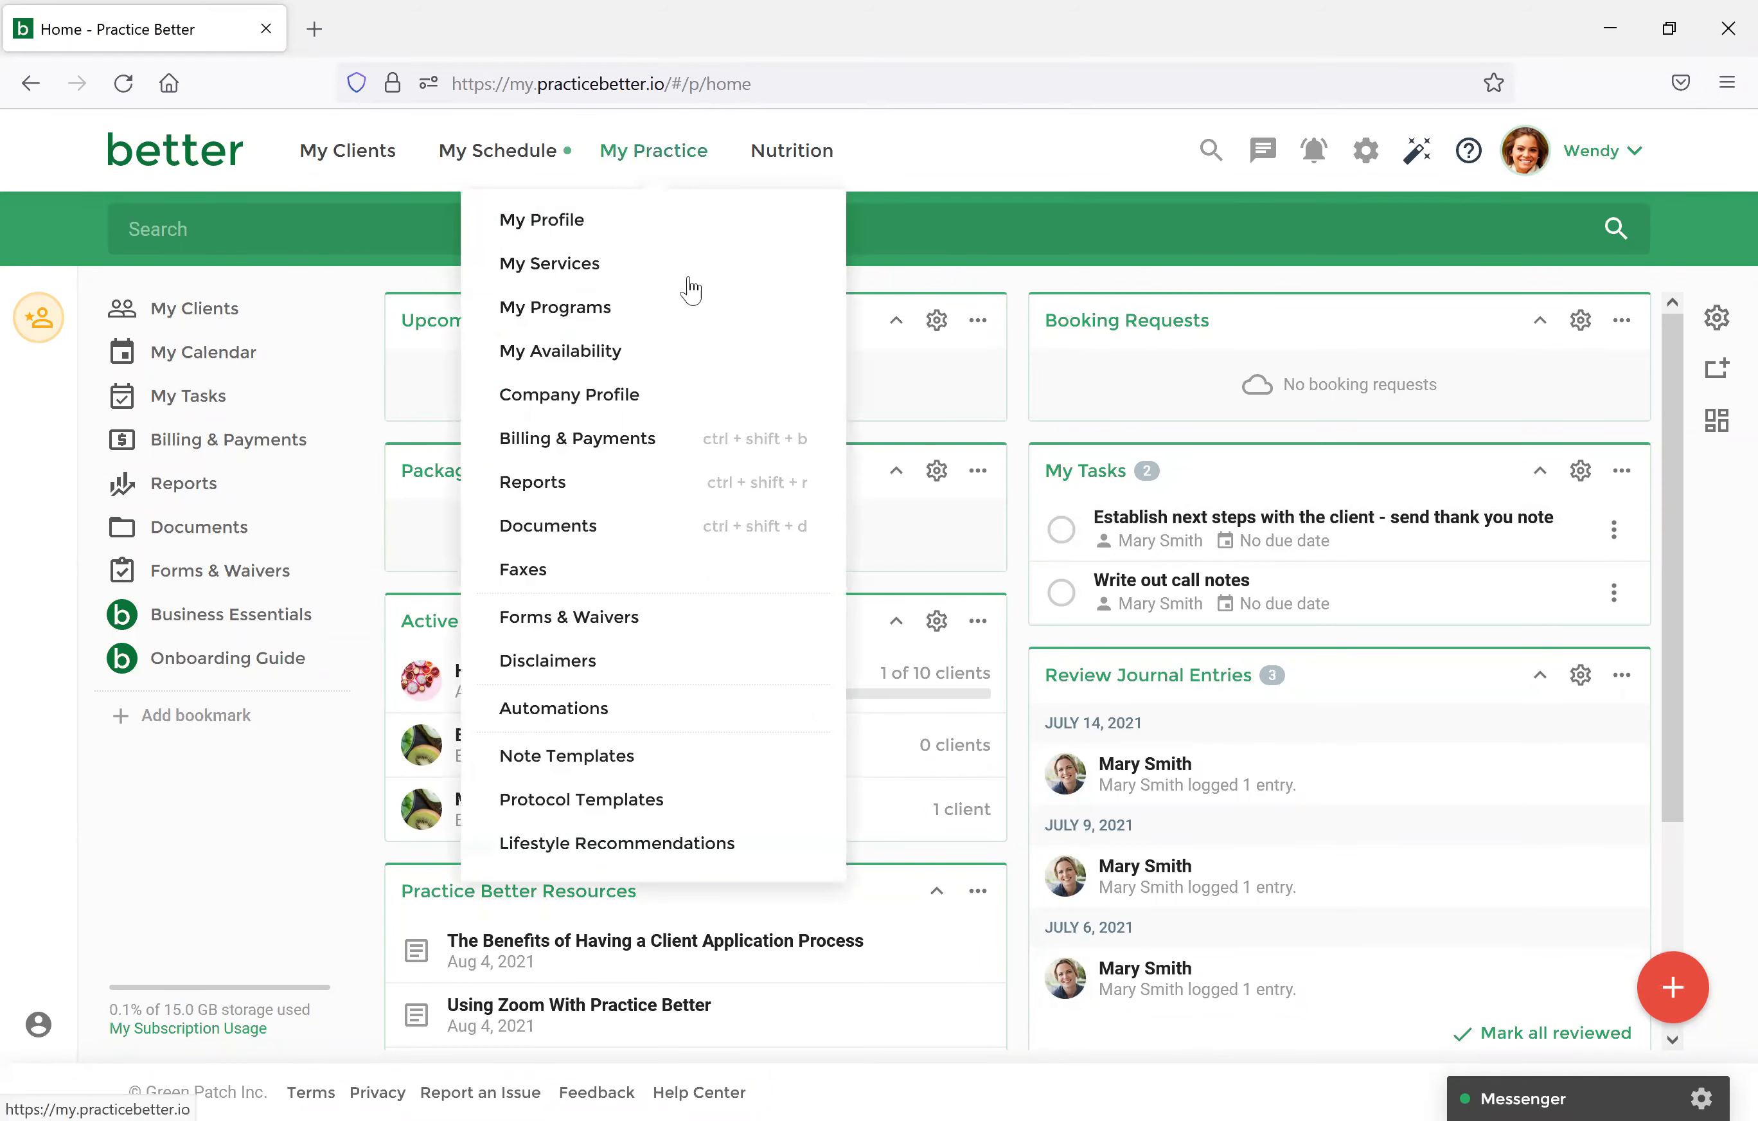
pyautogui.click(648, 804)
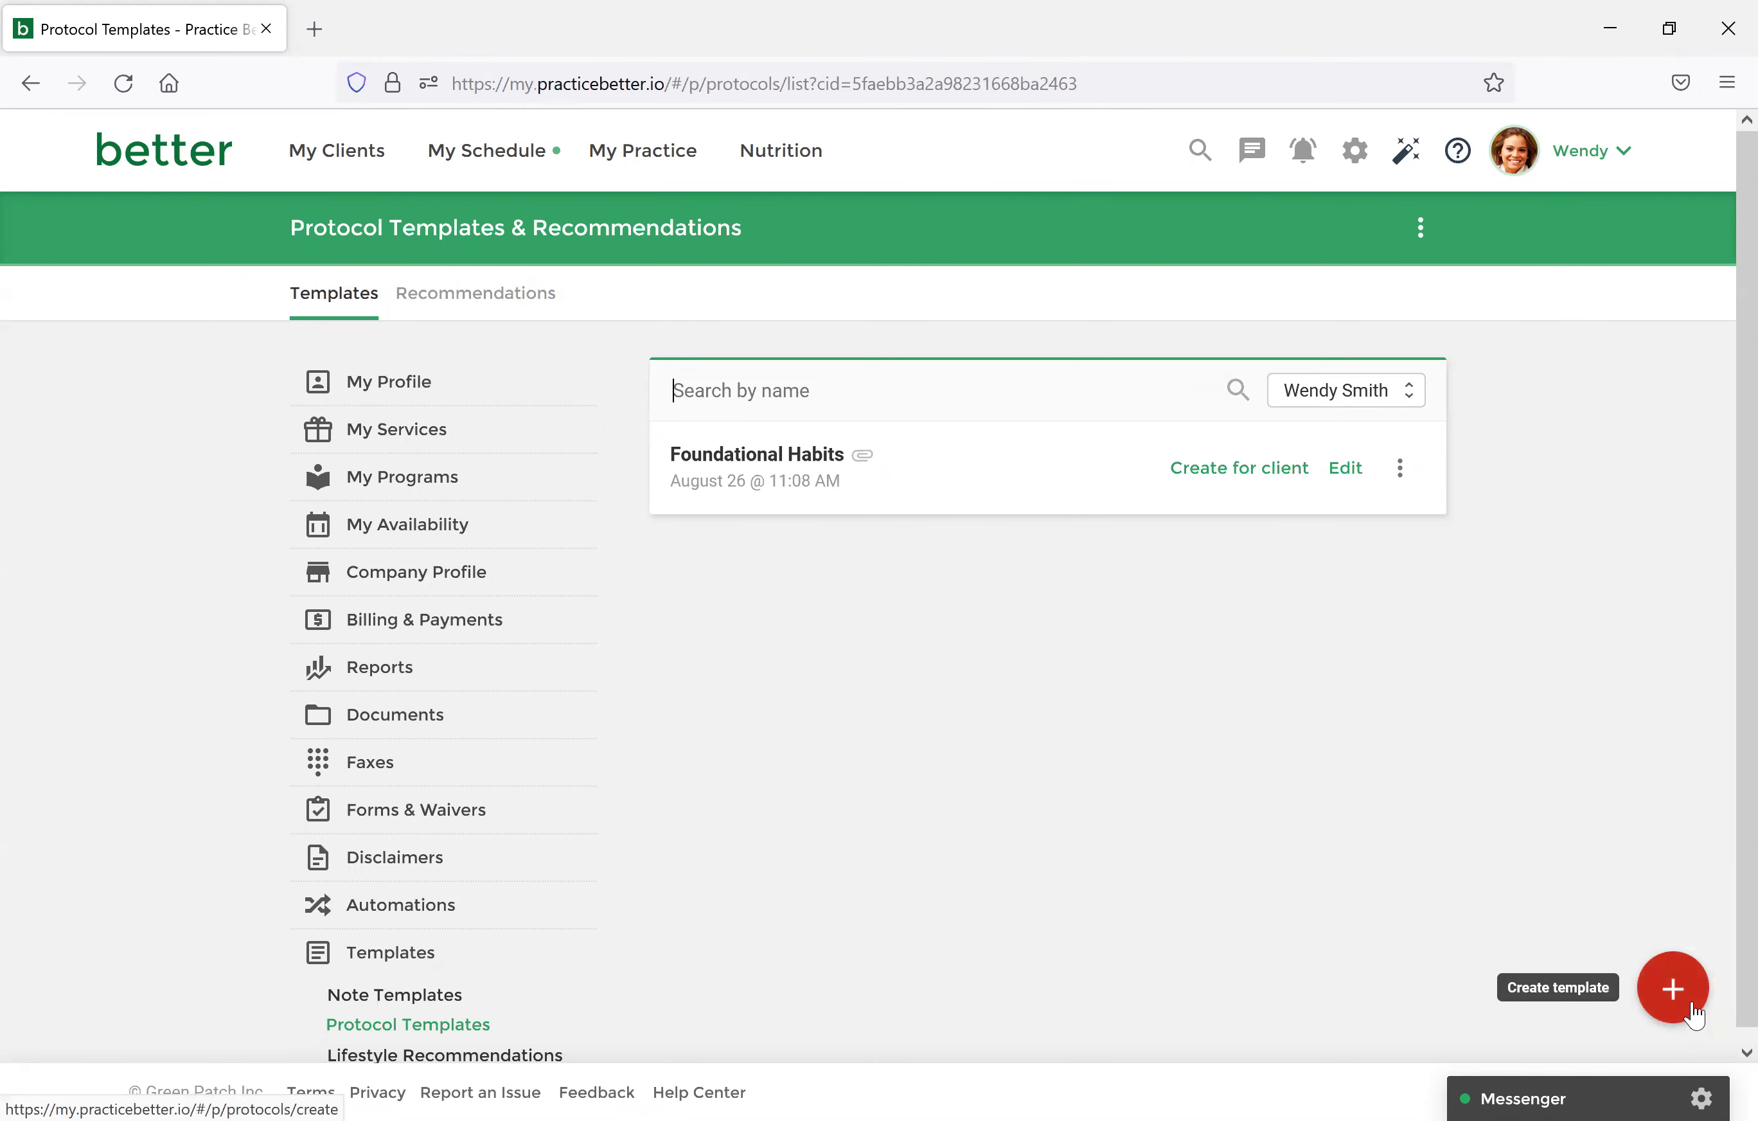
pyautogui.click(1344, 468)
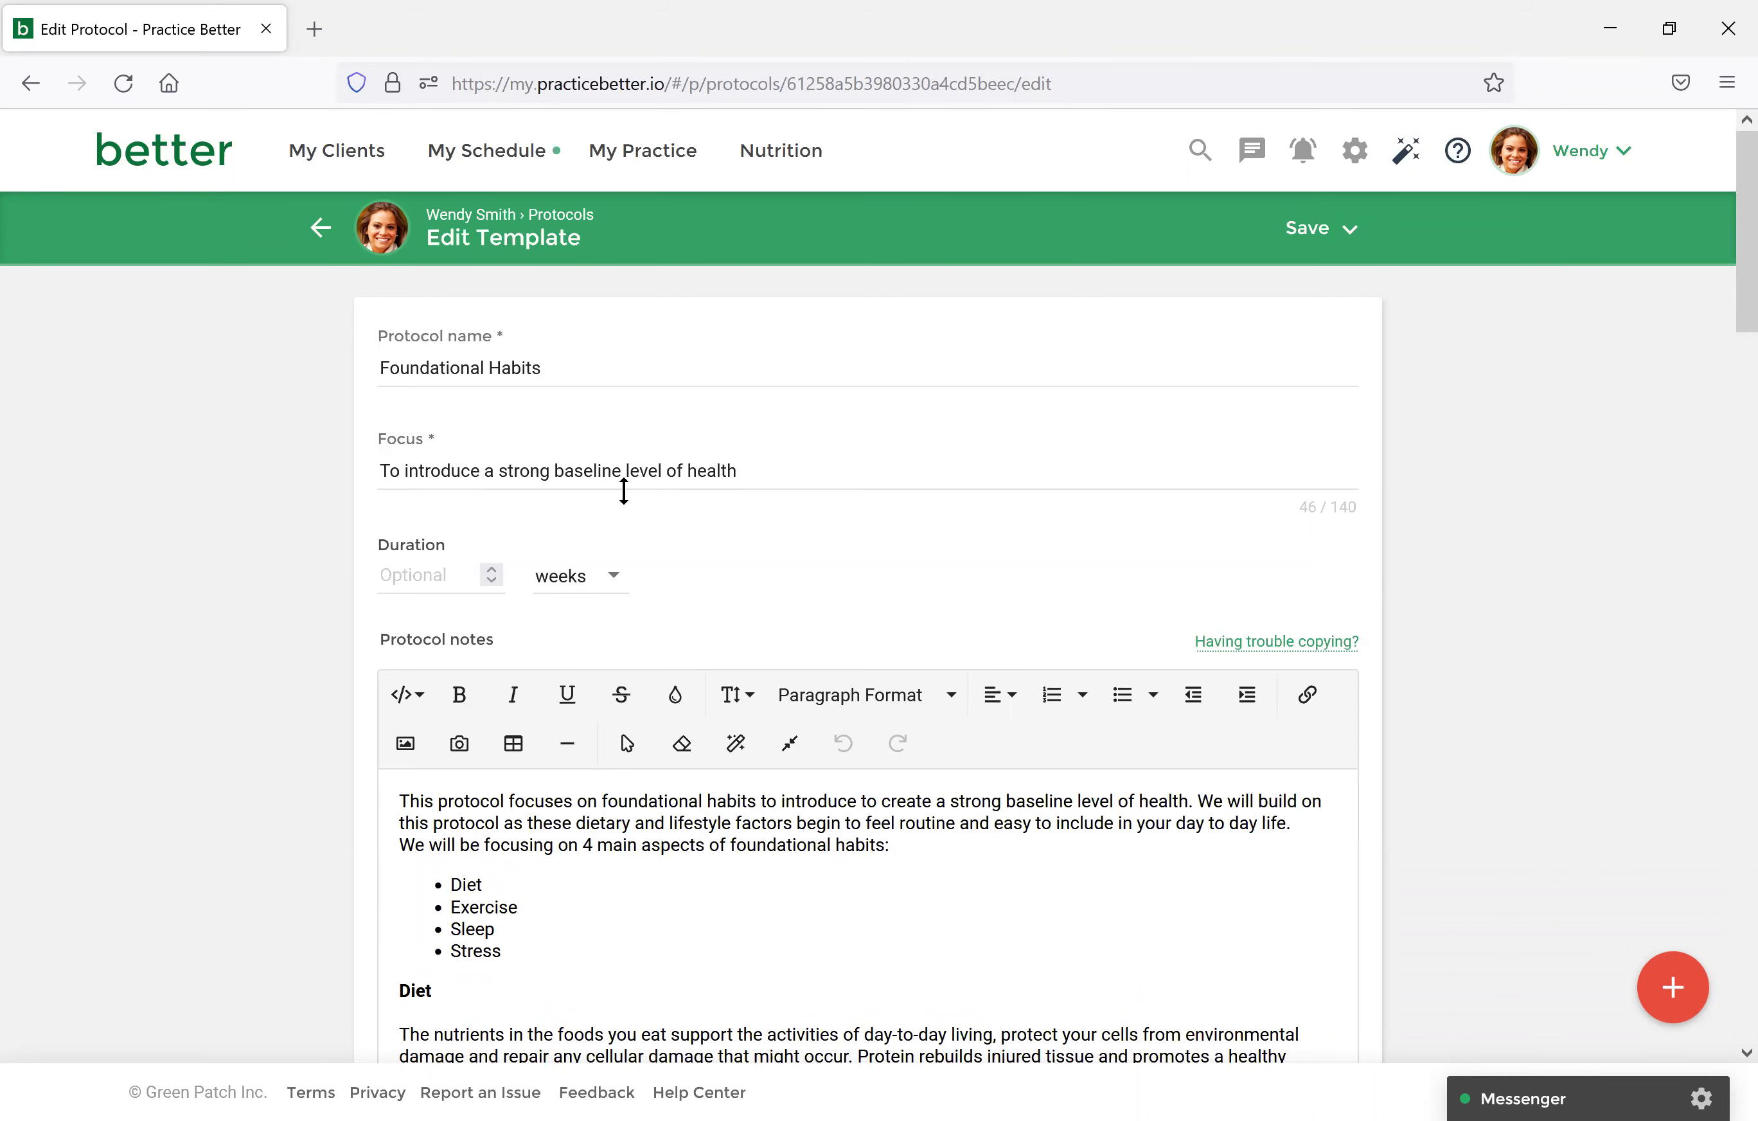
# Attach Stress Foundational Habits.pdf to the template's supporting documents and save the changes to the existing template.
pyautogui.scroll(-5, 628, 521)
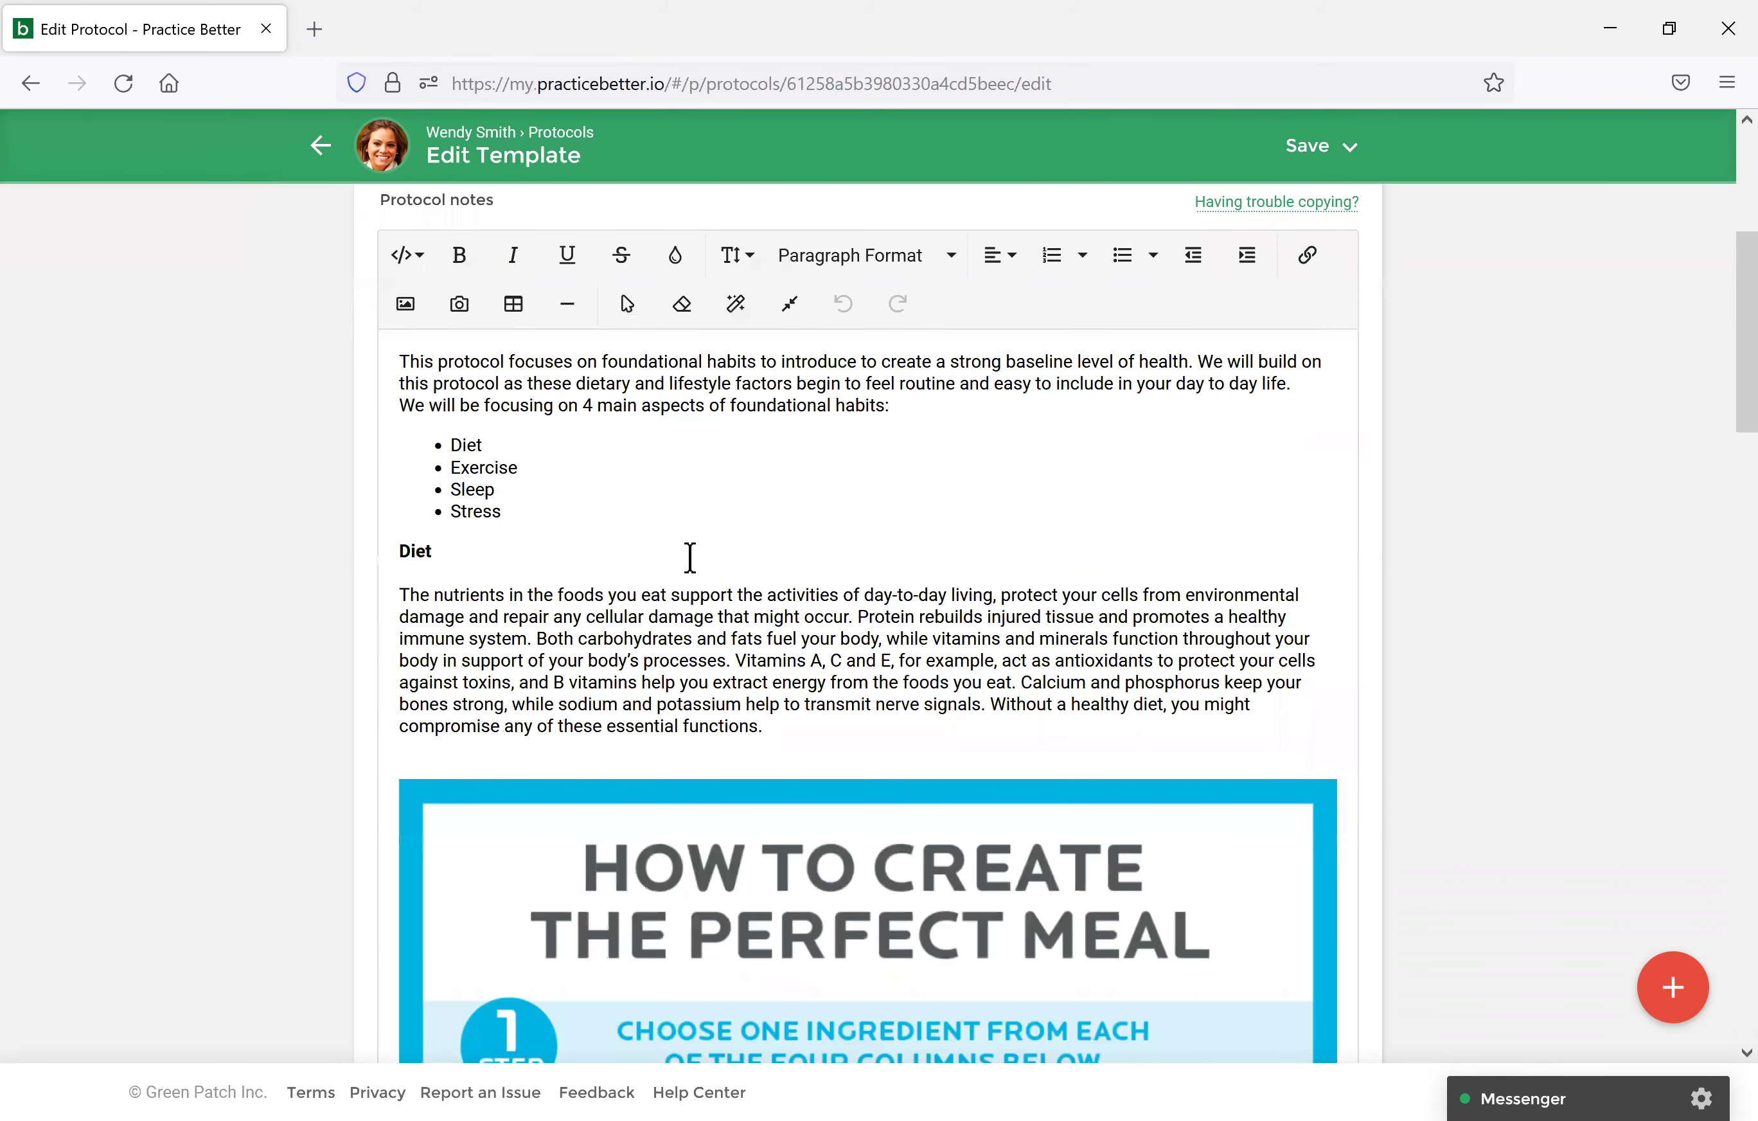
pyautogui.scroll(-2, 690, 557)
pyautogui.scroll(-5, 1219, 591)
pyautogui.scroll(-13, 1319, 810)
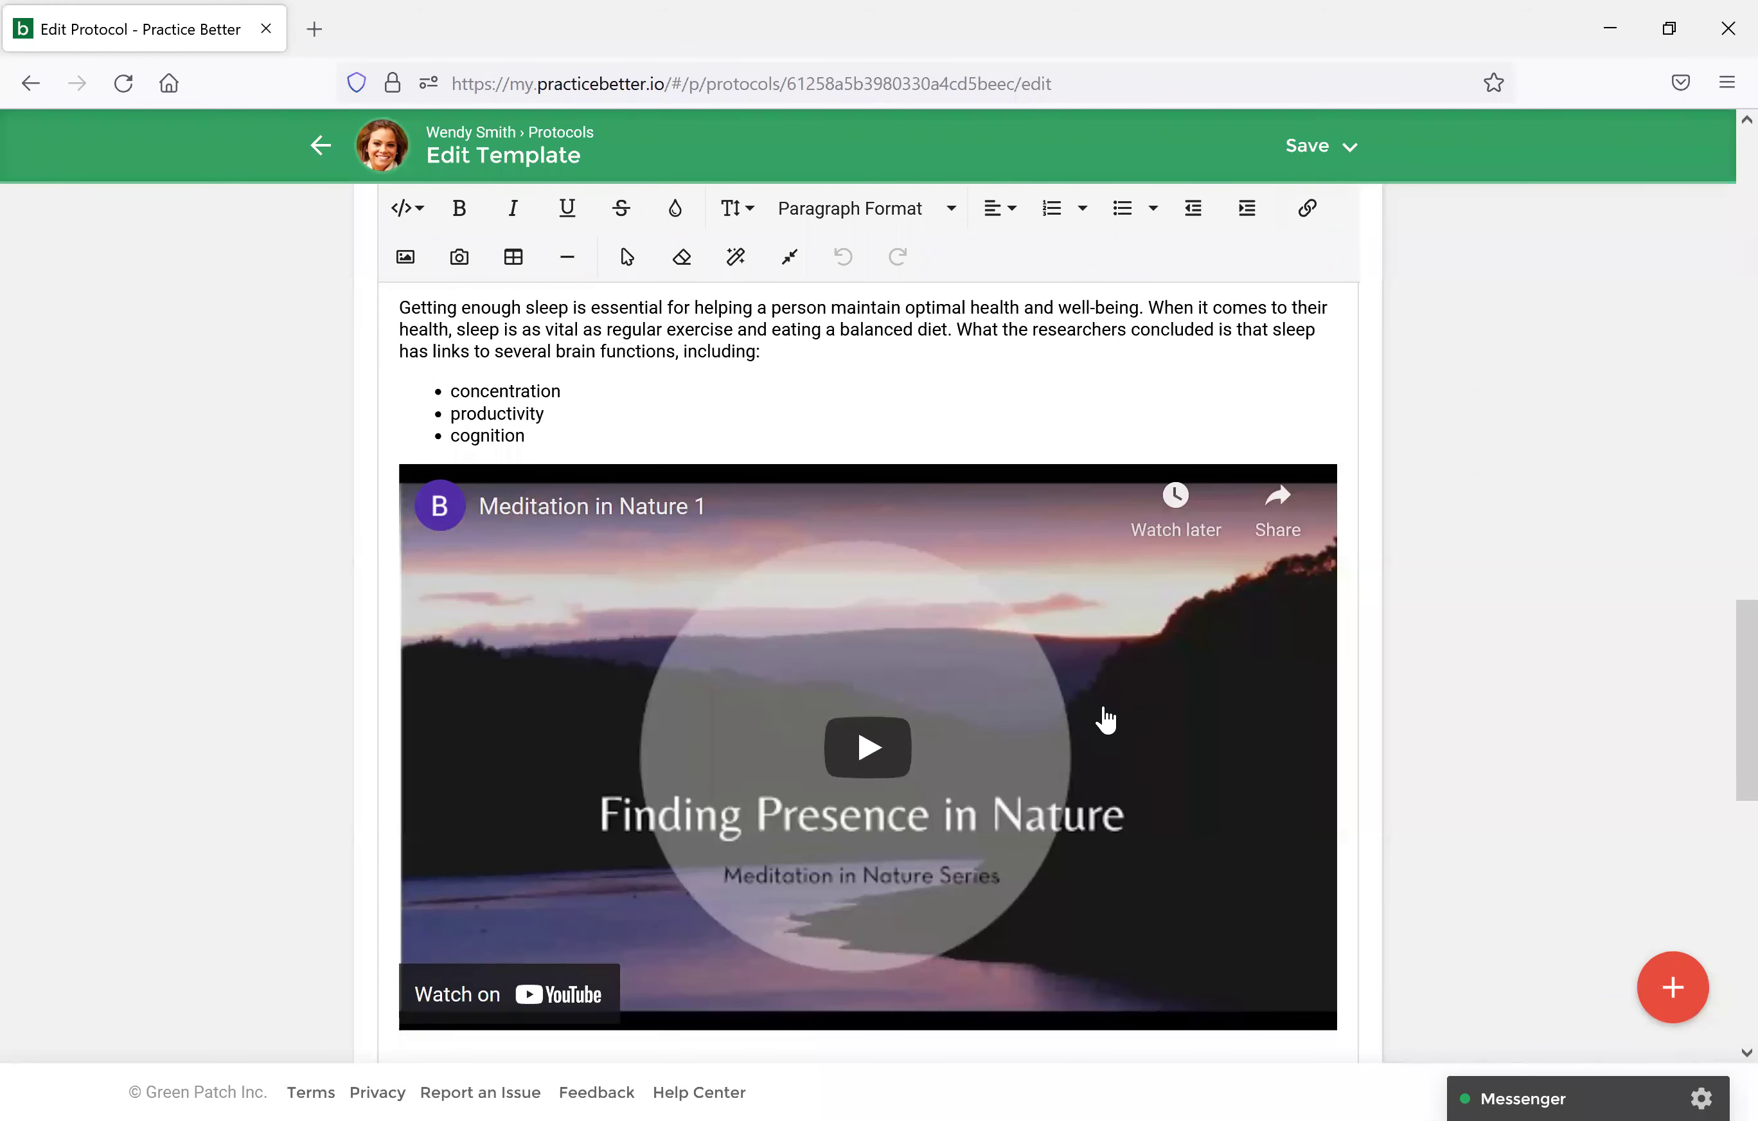
pyautogui.scroll(-10, 1106, 719)
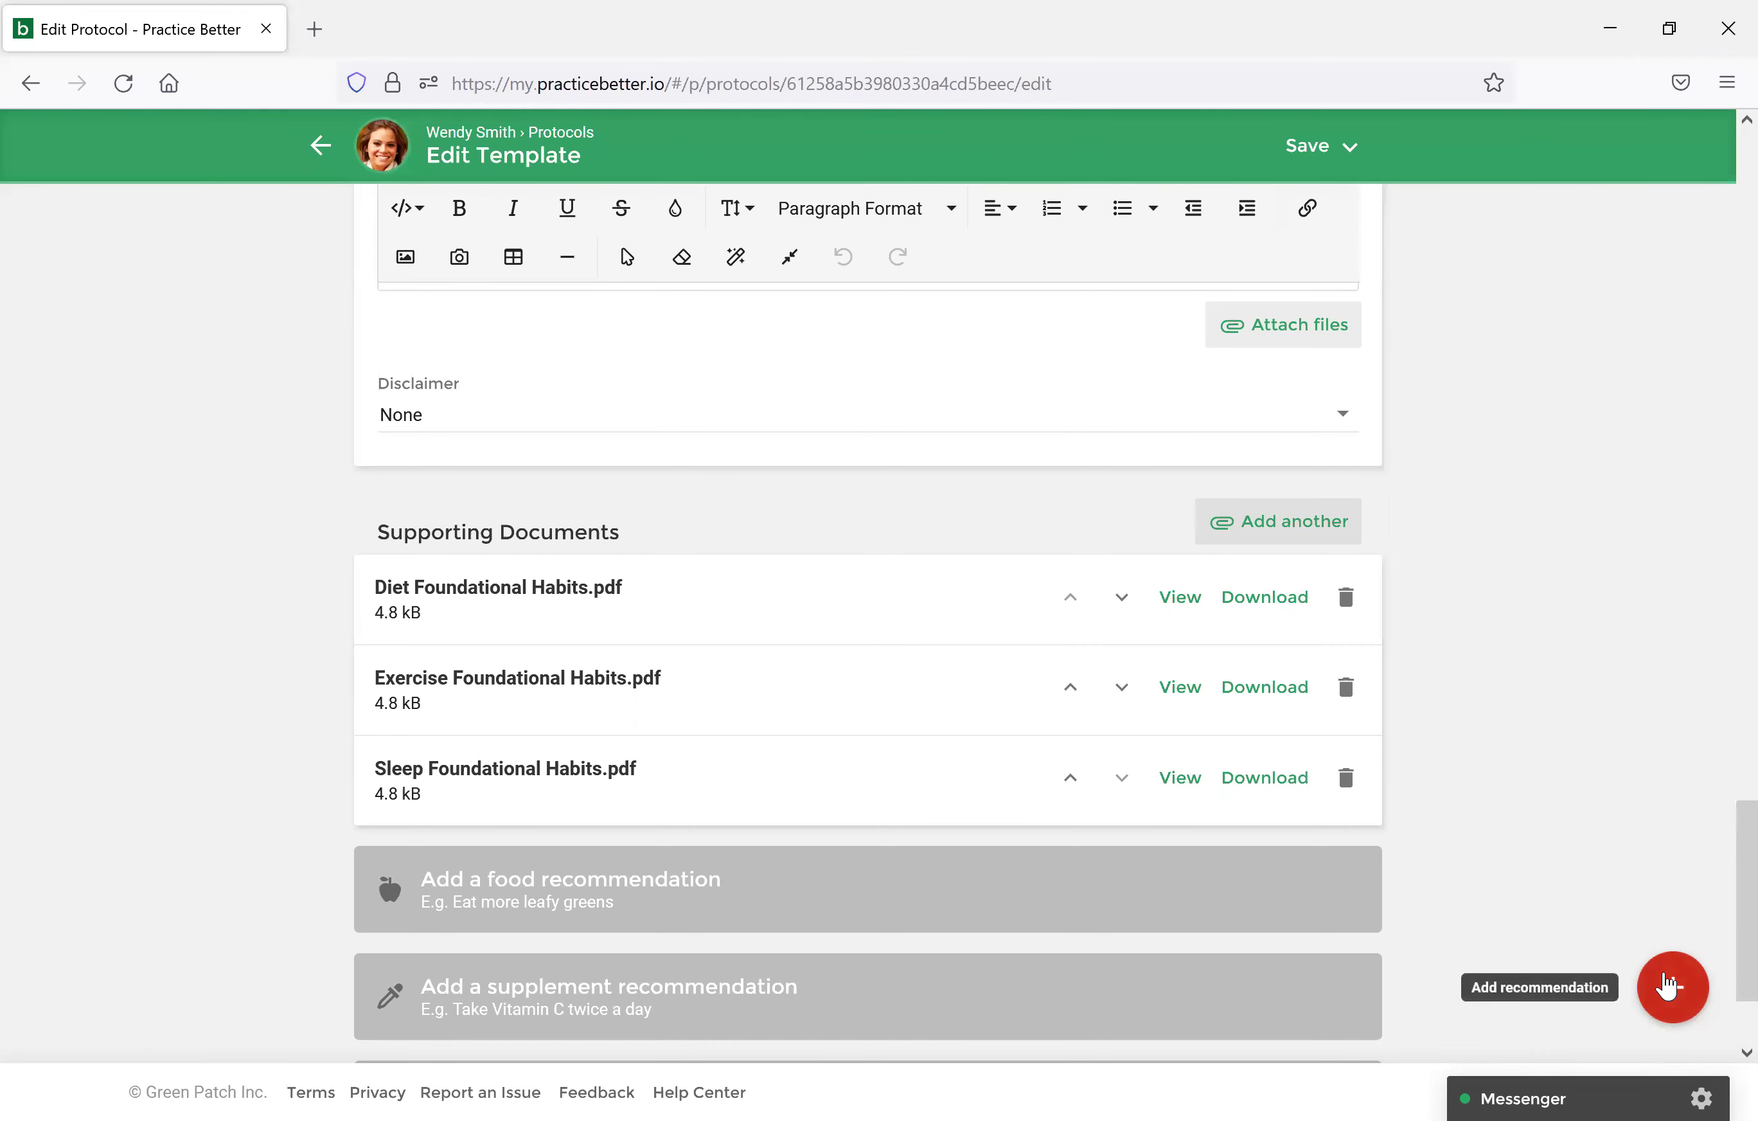
pyautogui.click(1291, 534)
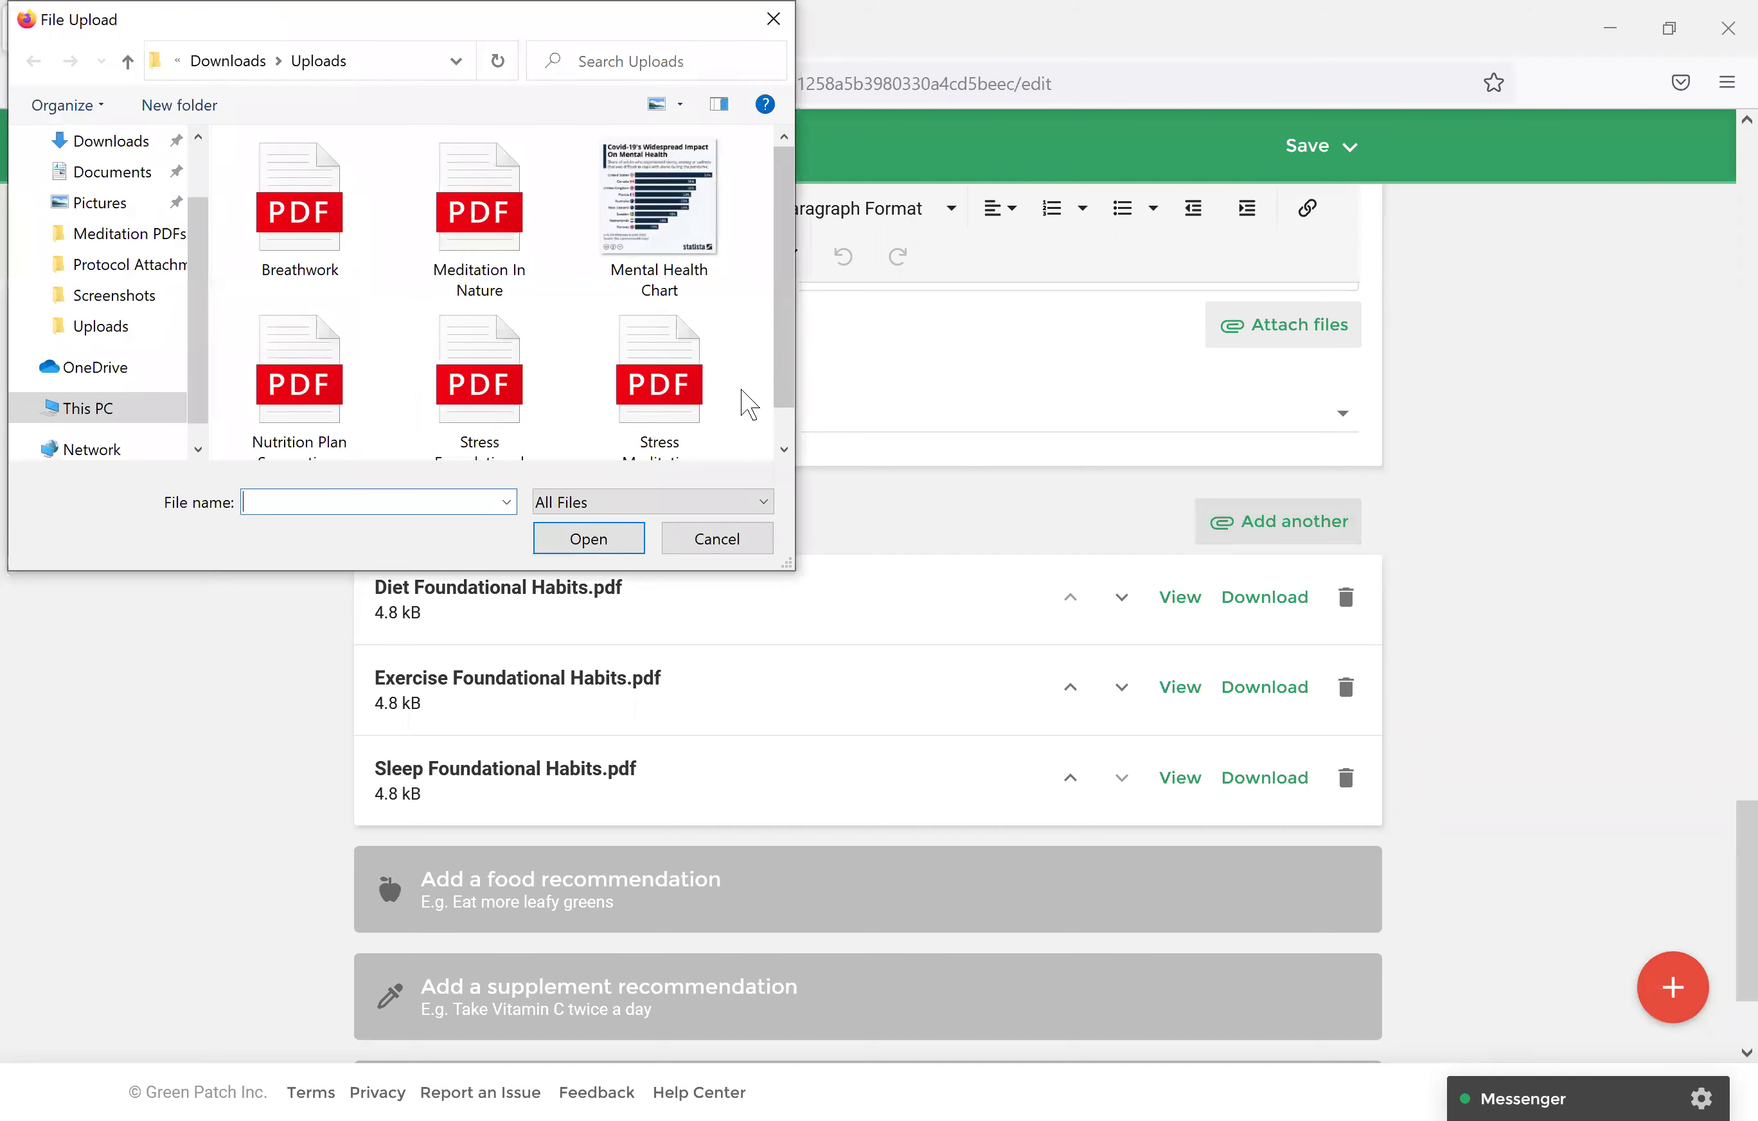
pyautogui.scroll(-1, 739, 402)
pyautogui.click(527, 389)
pyautogui.doubleClick(527, 388)
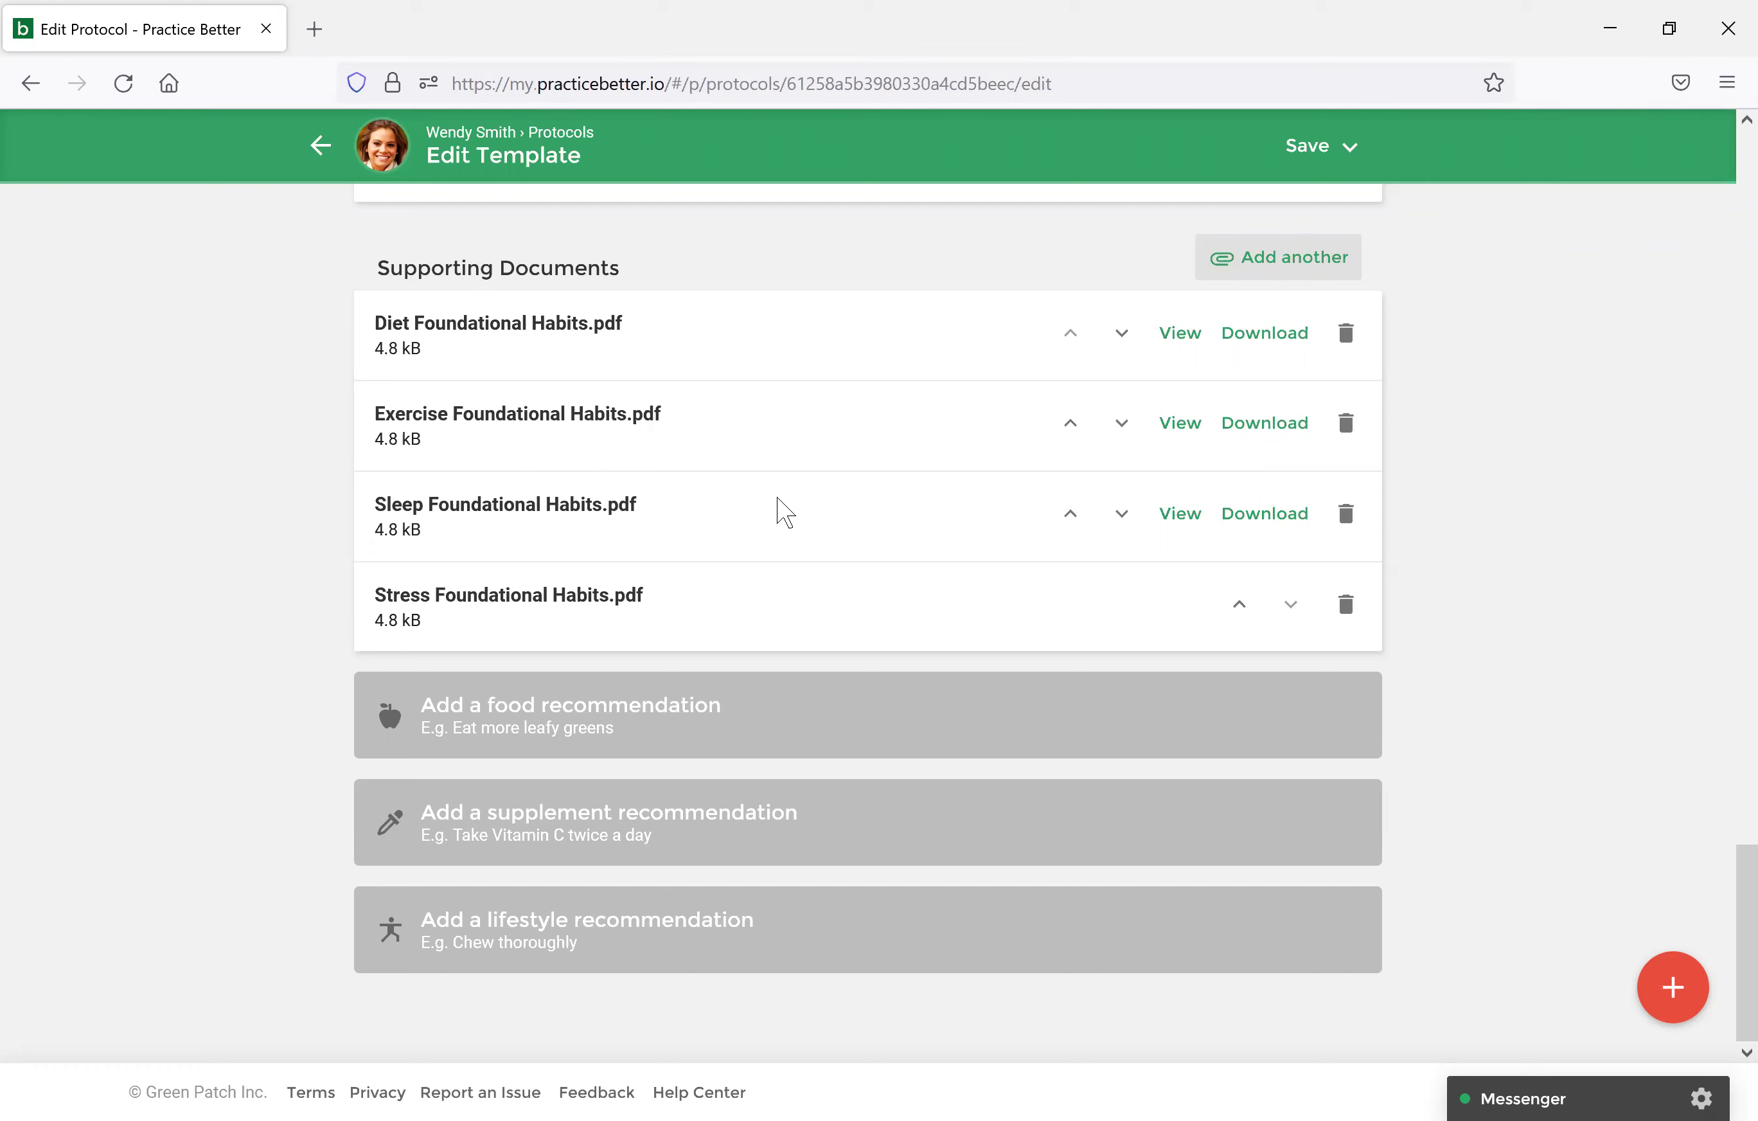
pyautogui.click(1320, 163)
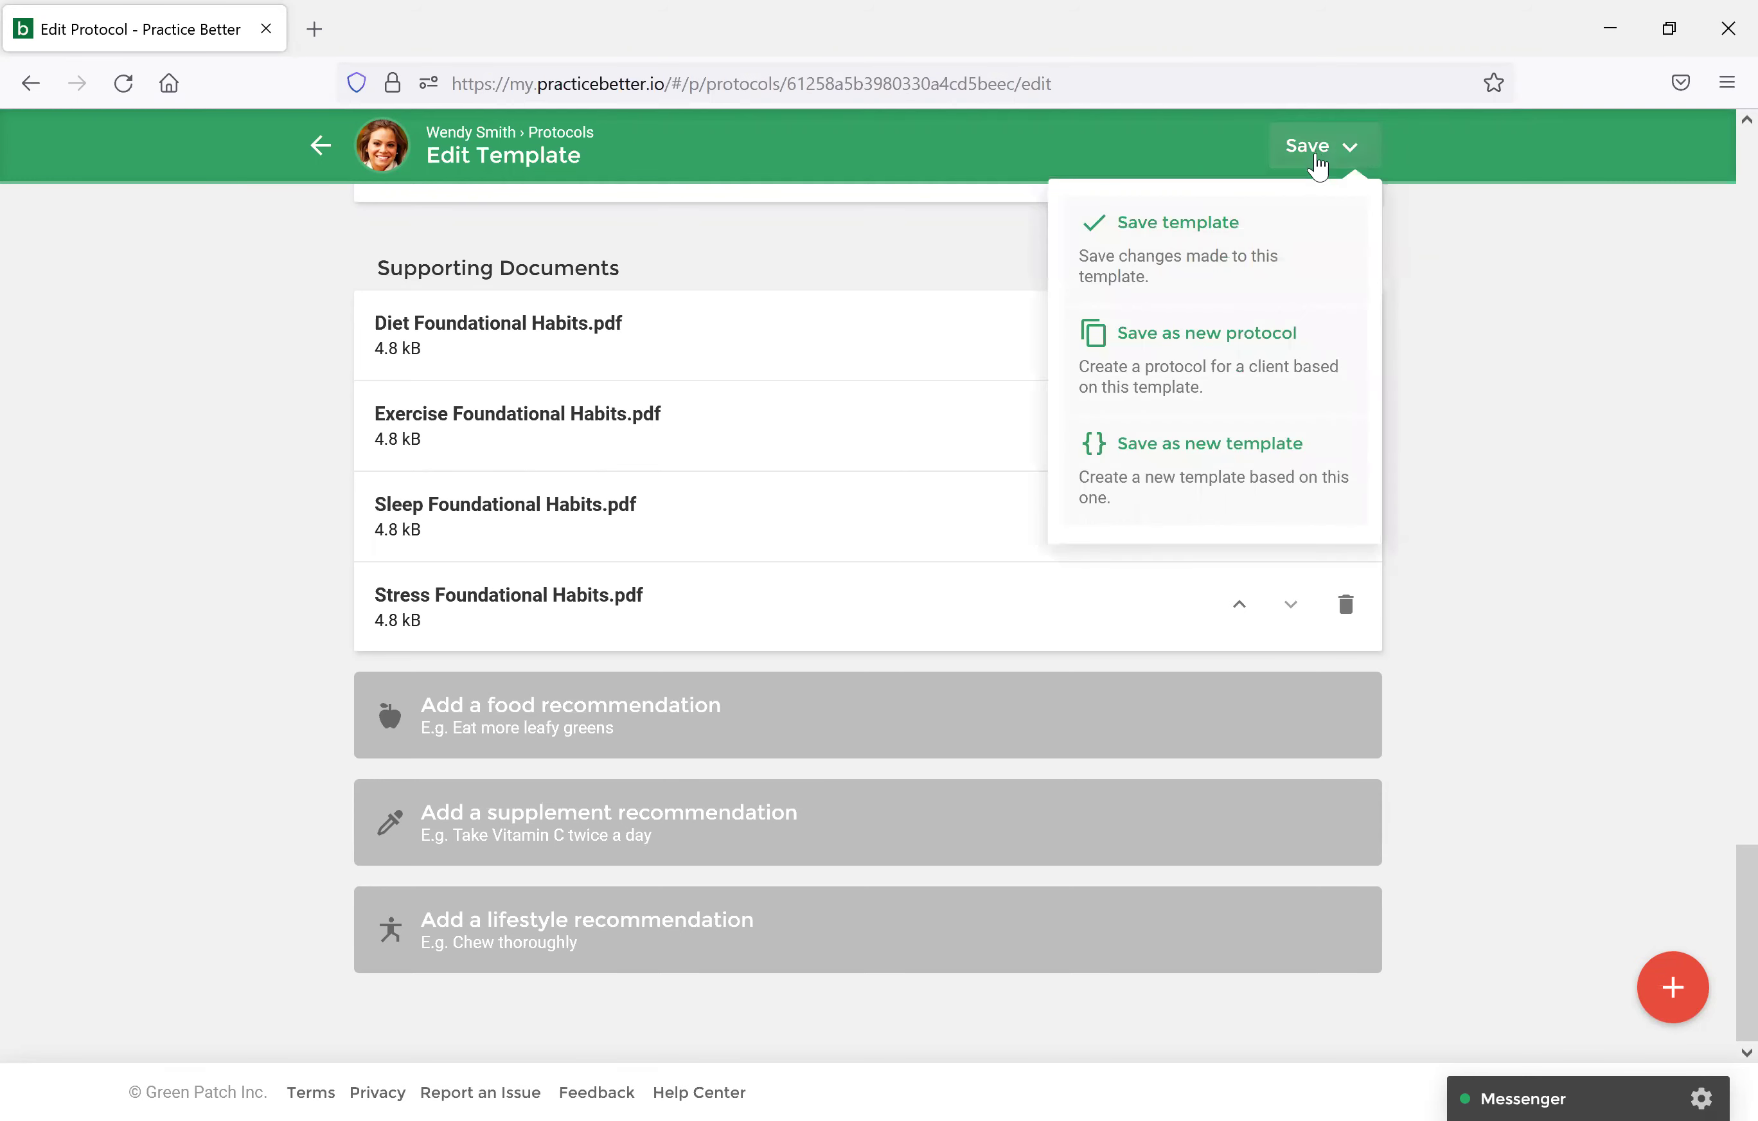
pyautogui.click(1274, 269)
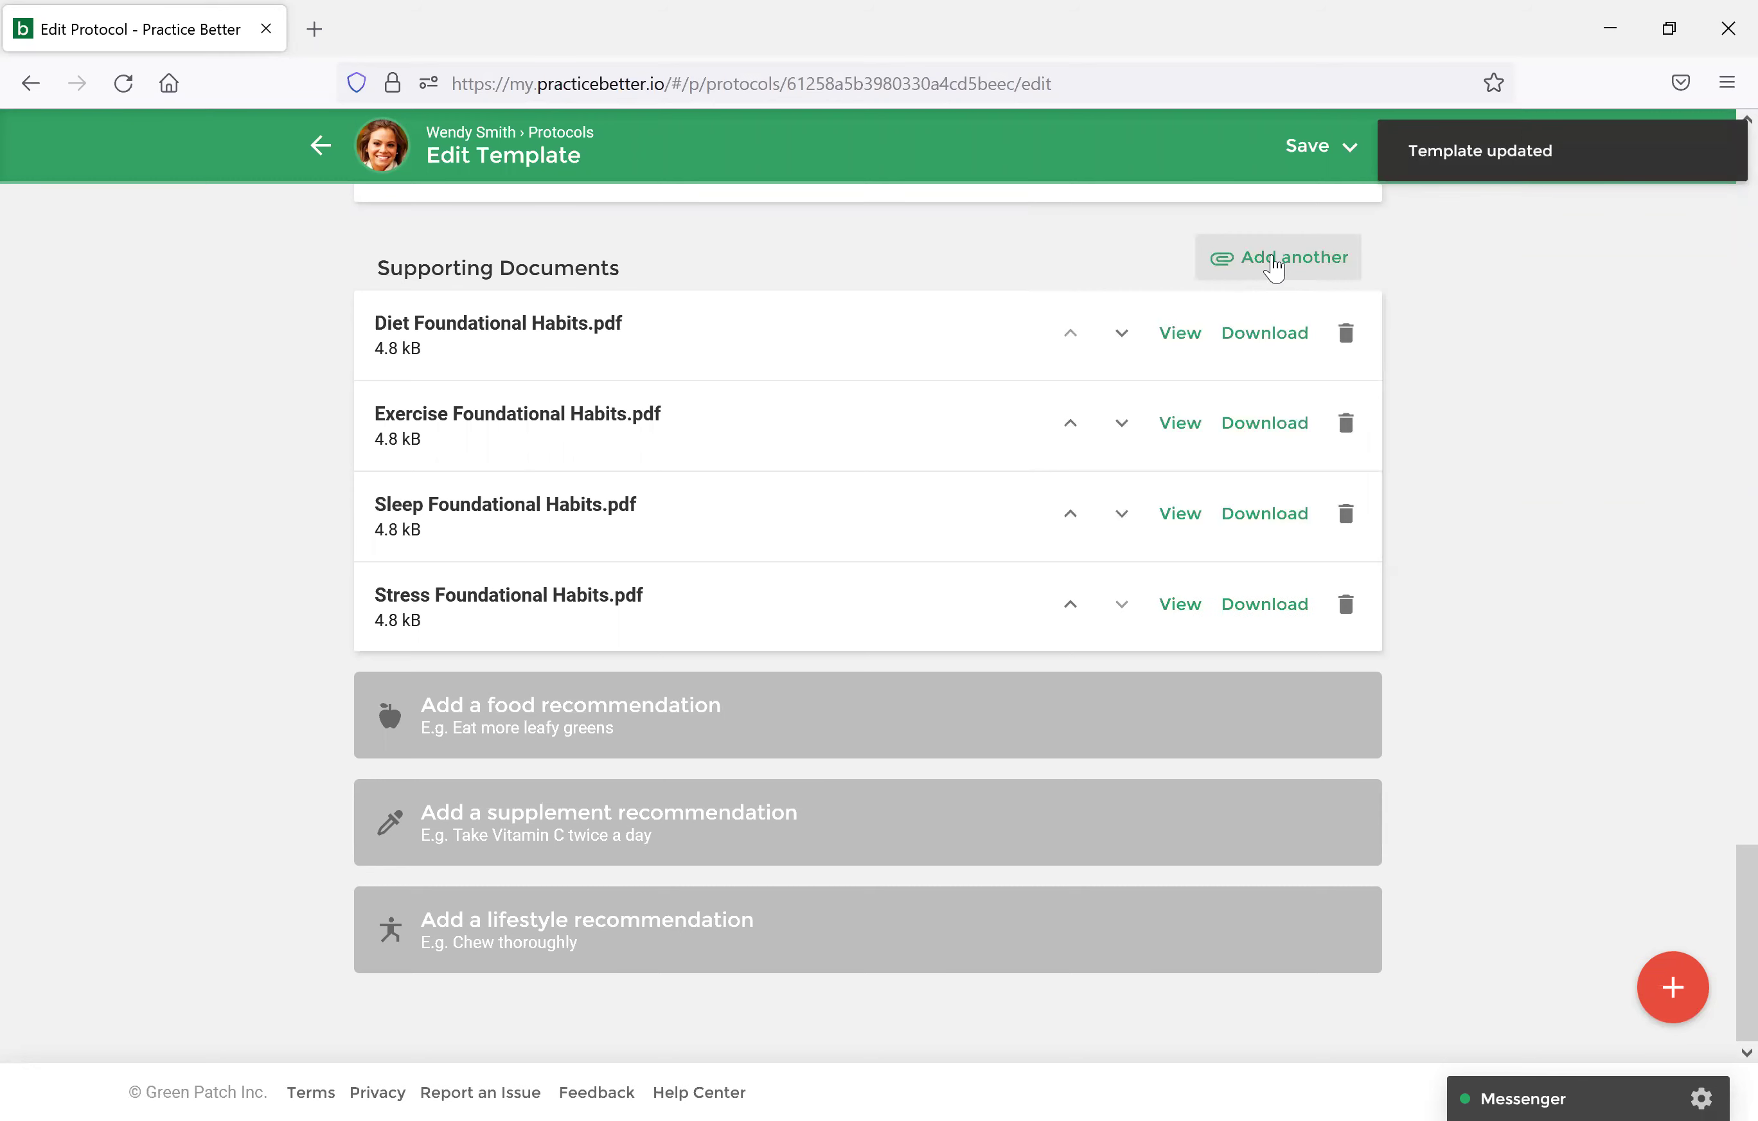
# Leave the template and start a new protocol in the client's record from the Foundational Habits template, under the signed-in practitioner.
pyautogui.click(322, 146)
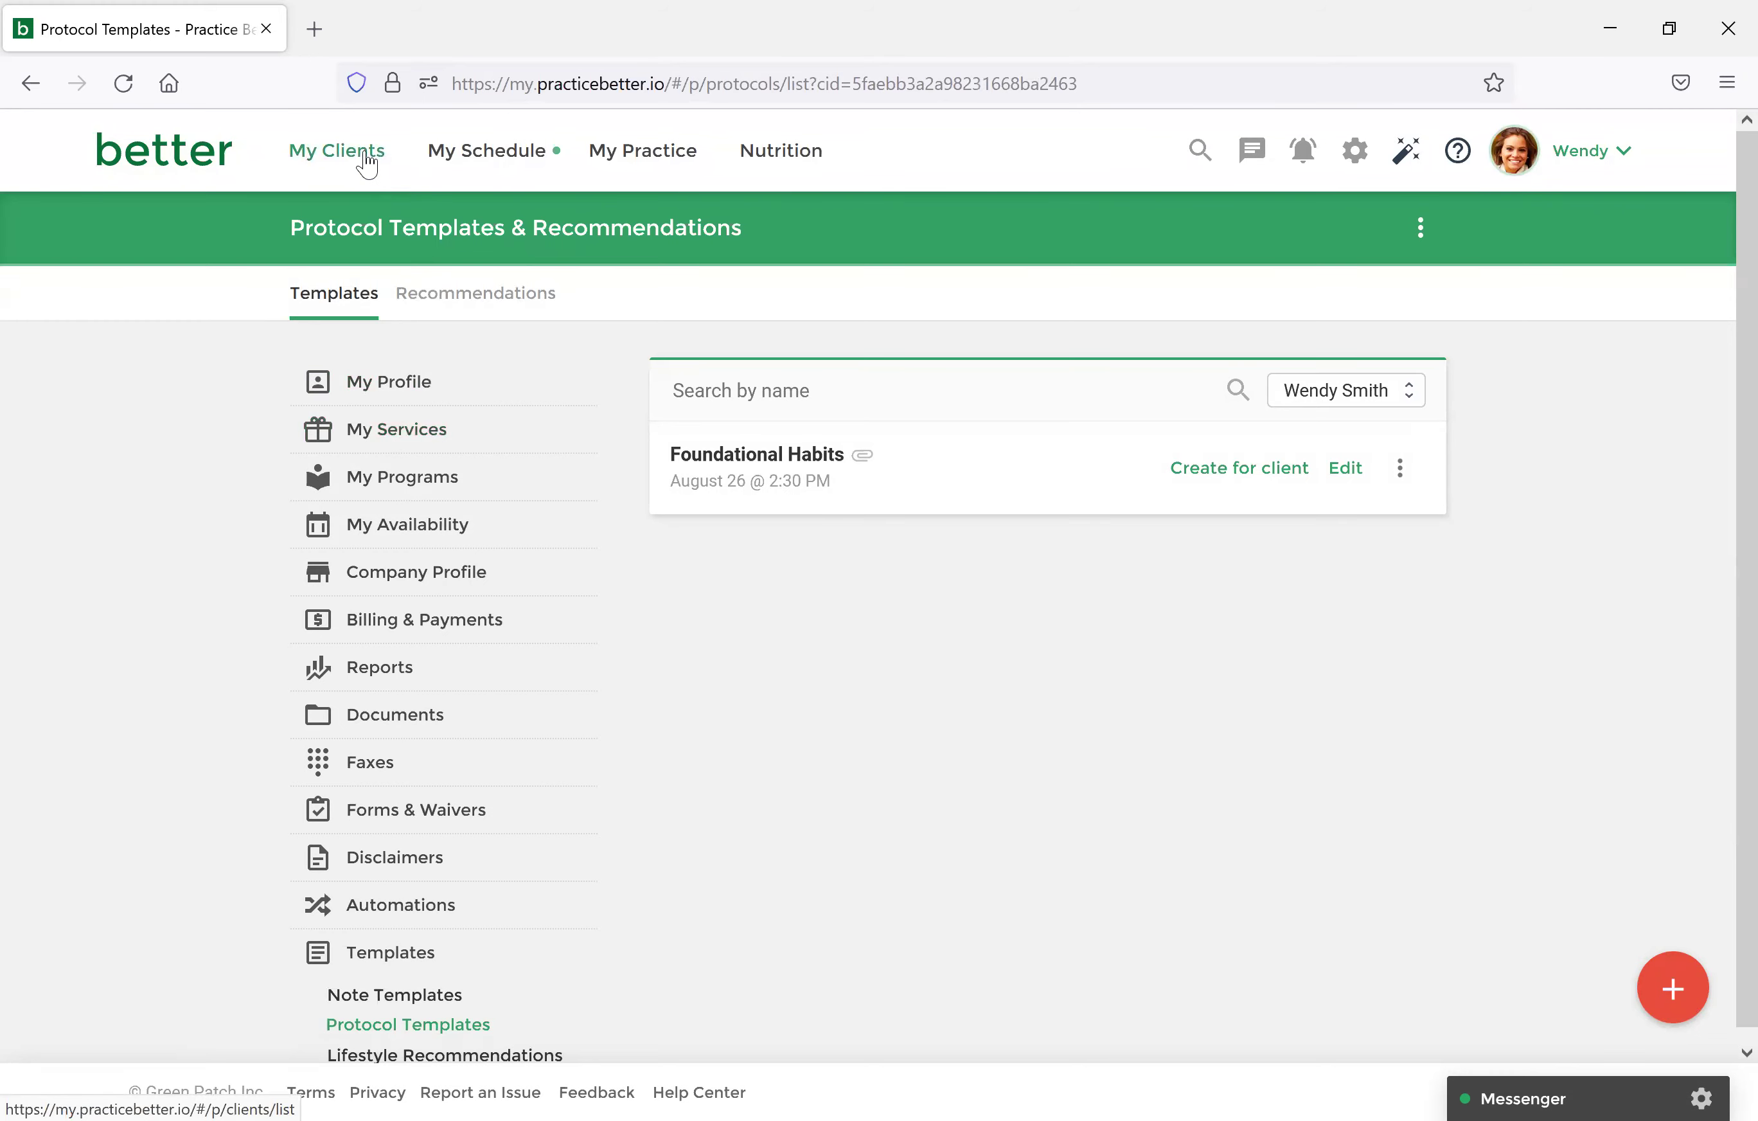
pyautogui.click(367, 162)
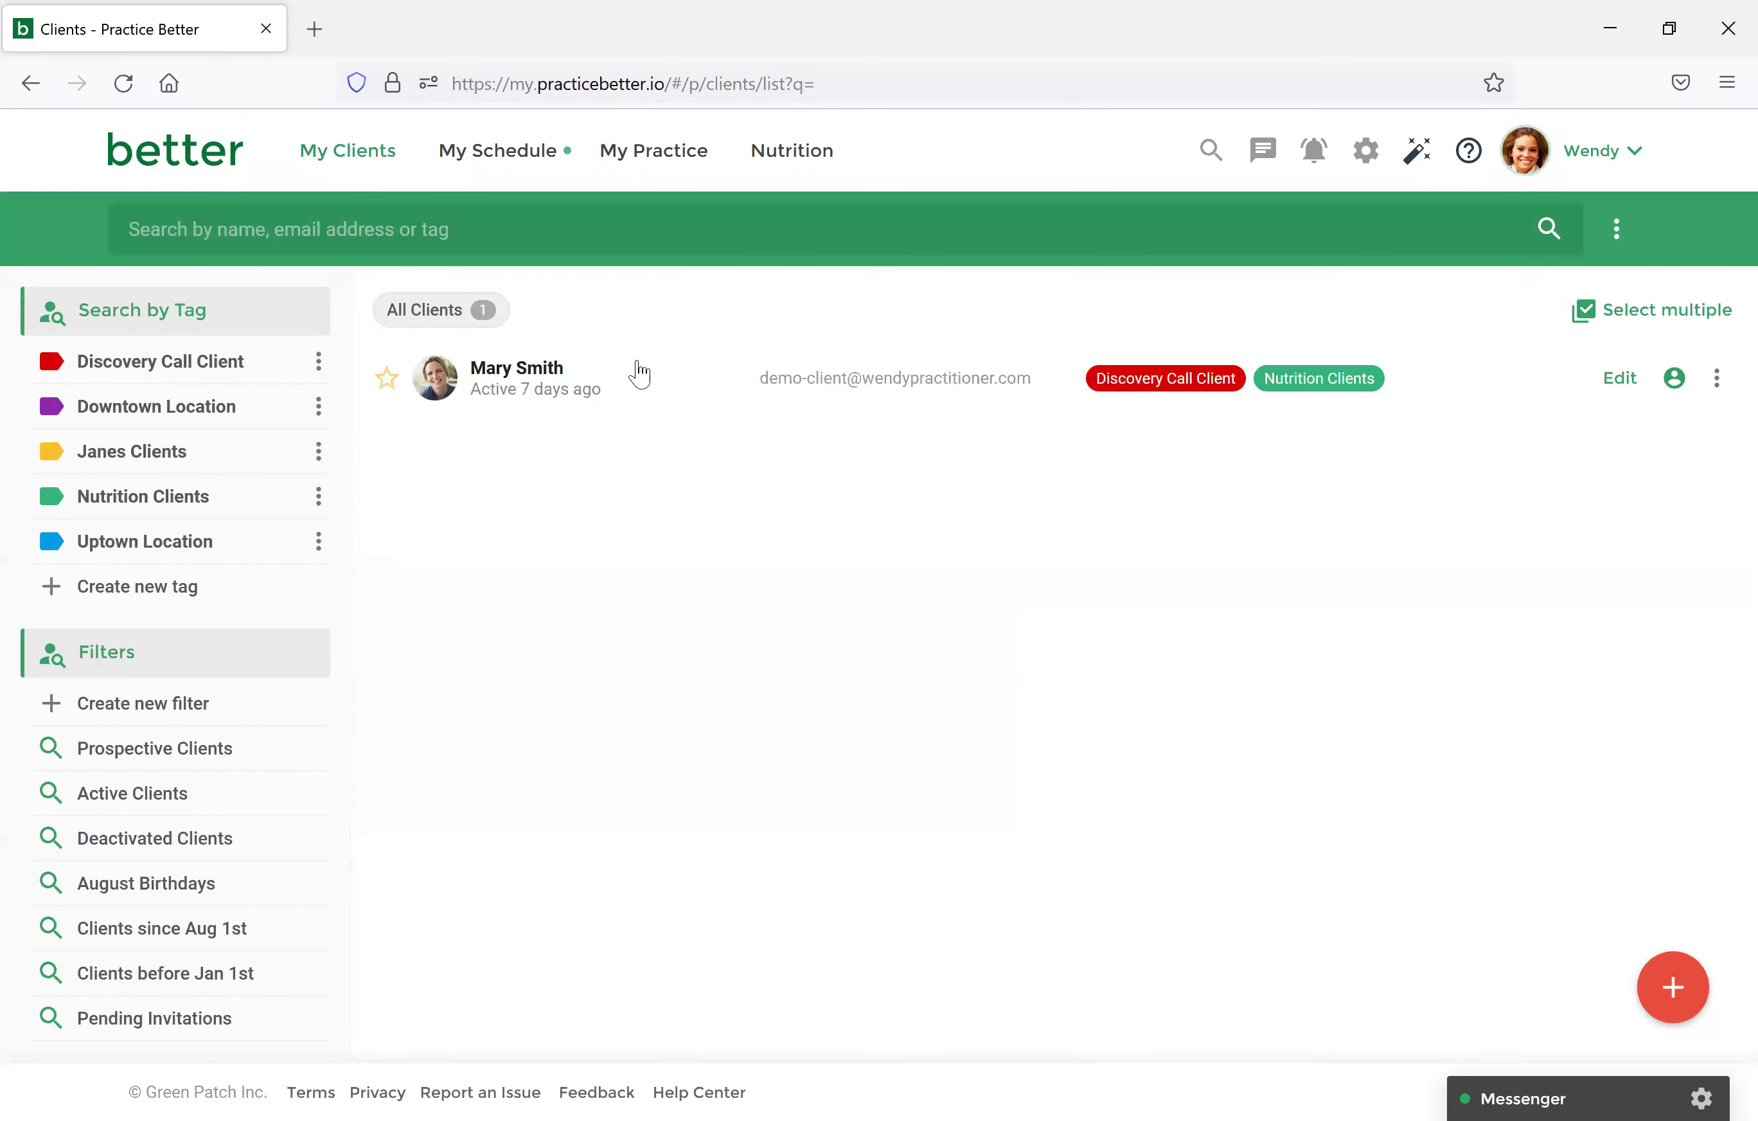
pyautogui.click(638, 374)
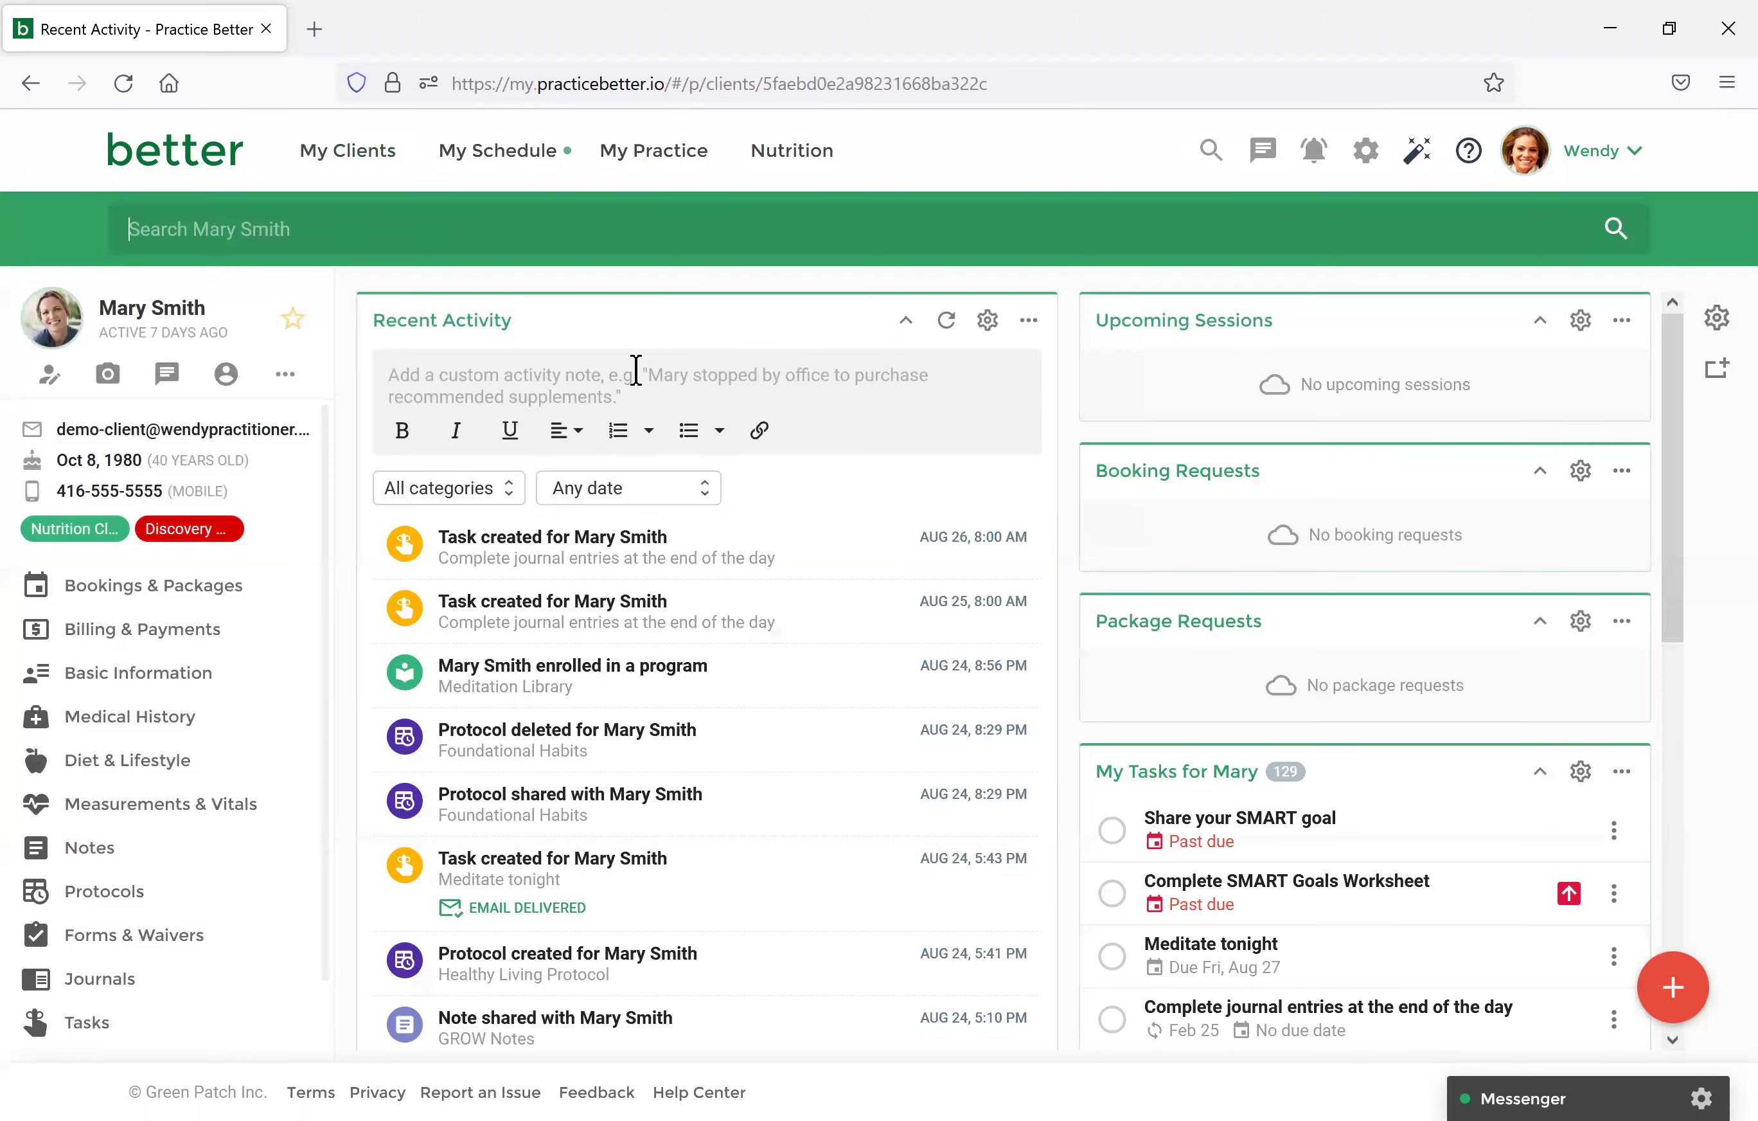
pyautogui.click(119, 891)
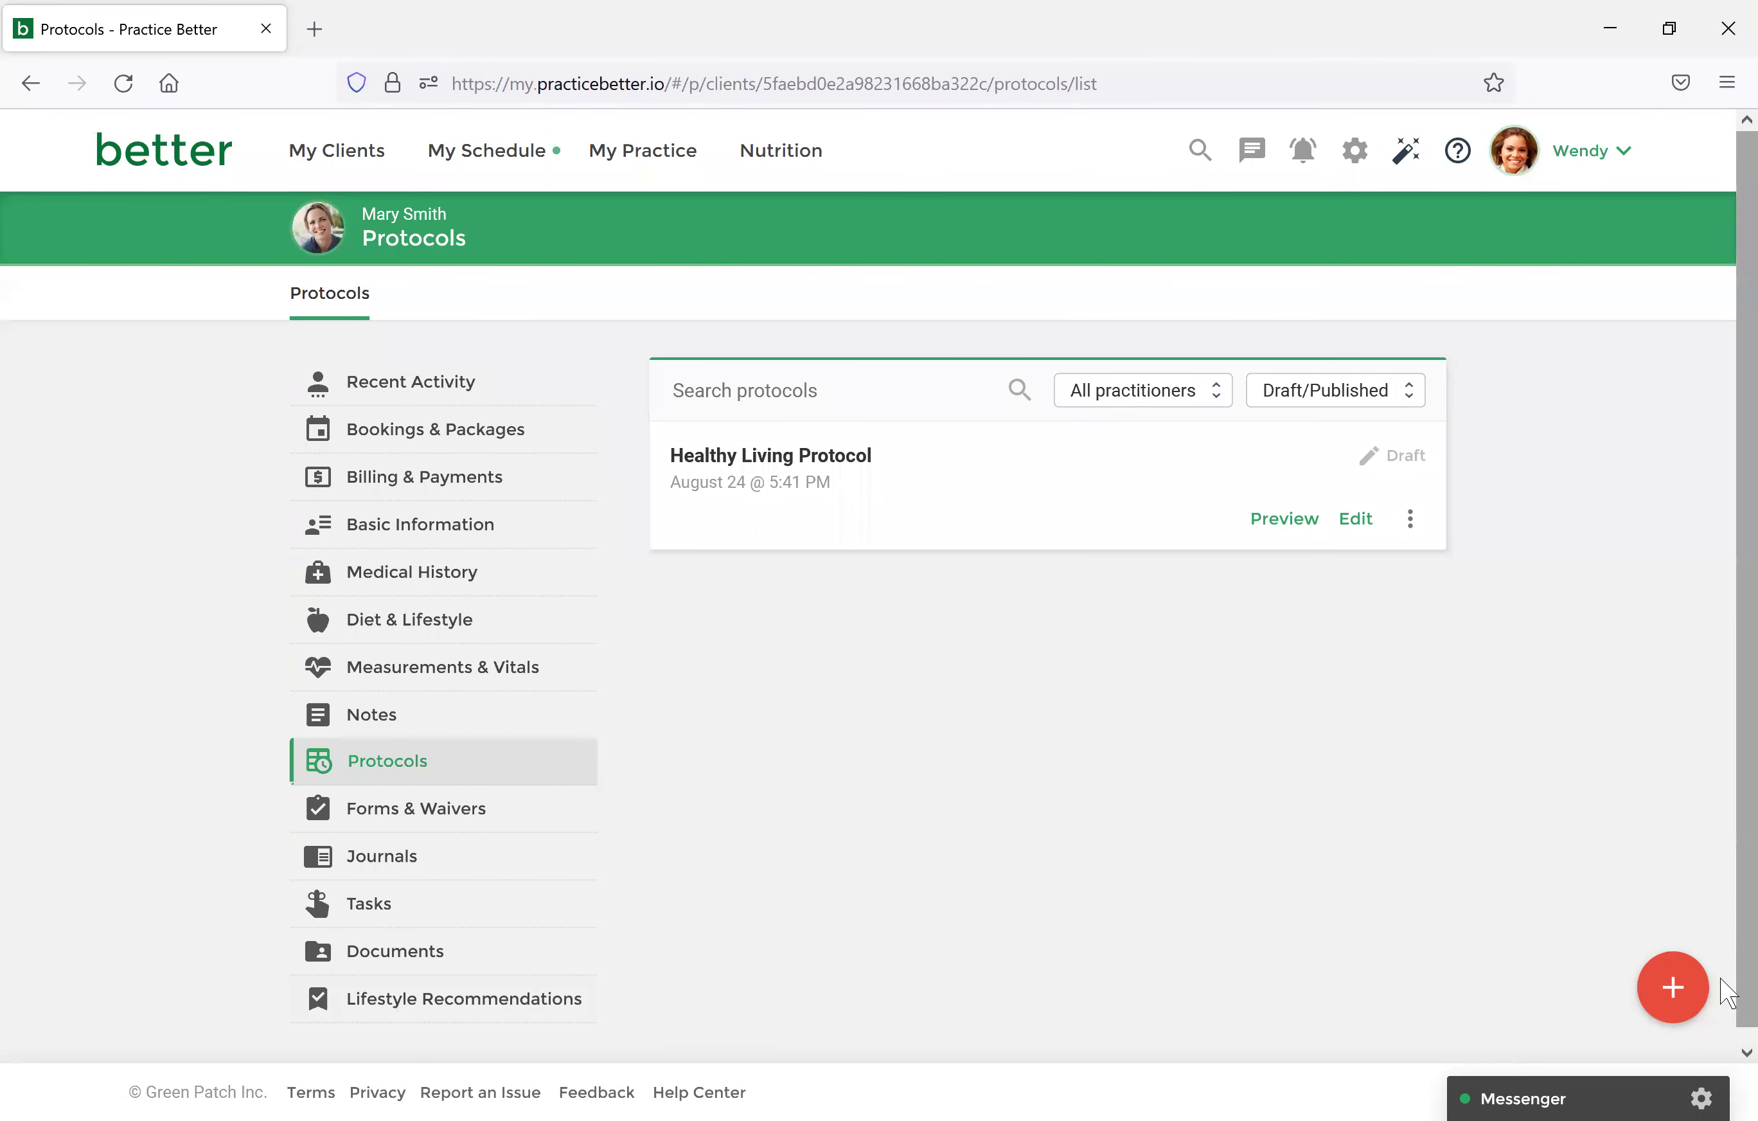
pyautogui.click(1671, 1000)
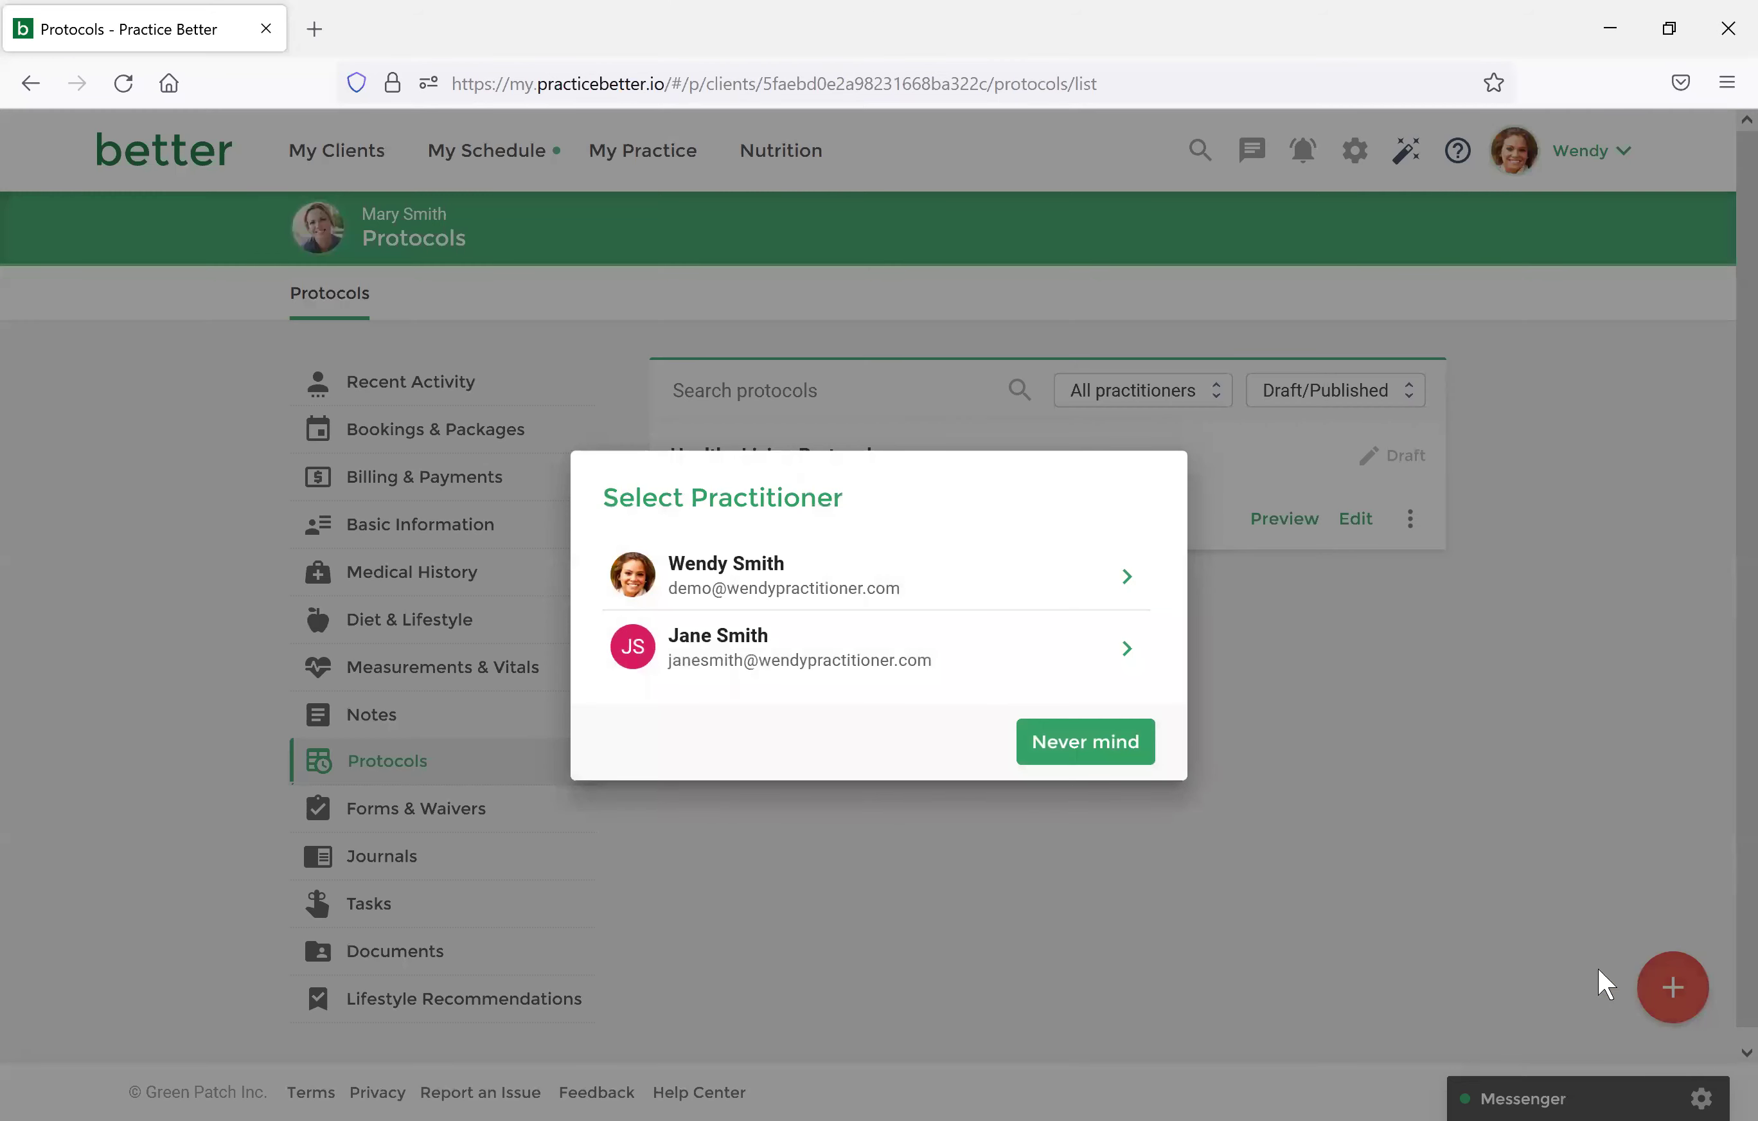
pyautogui.click(781, 565)
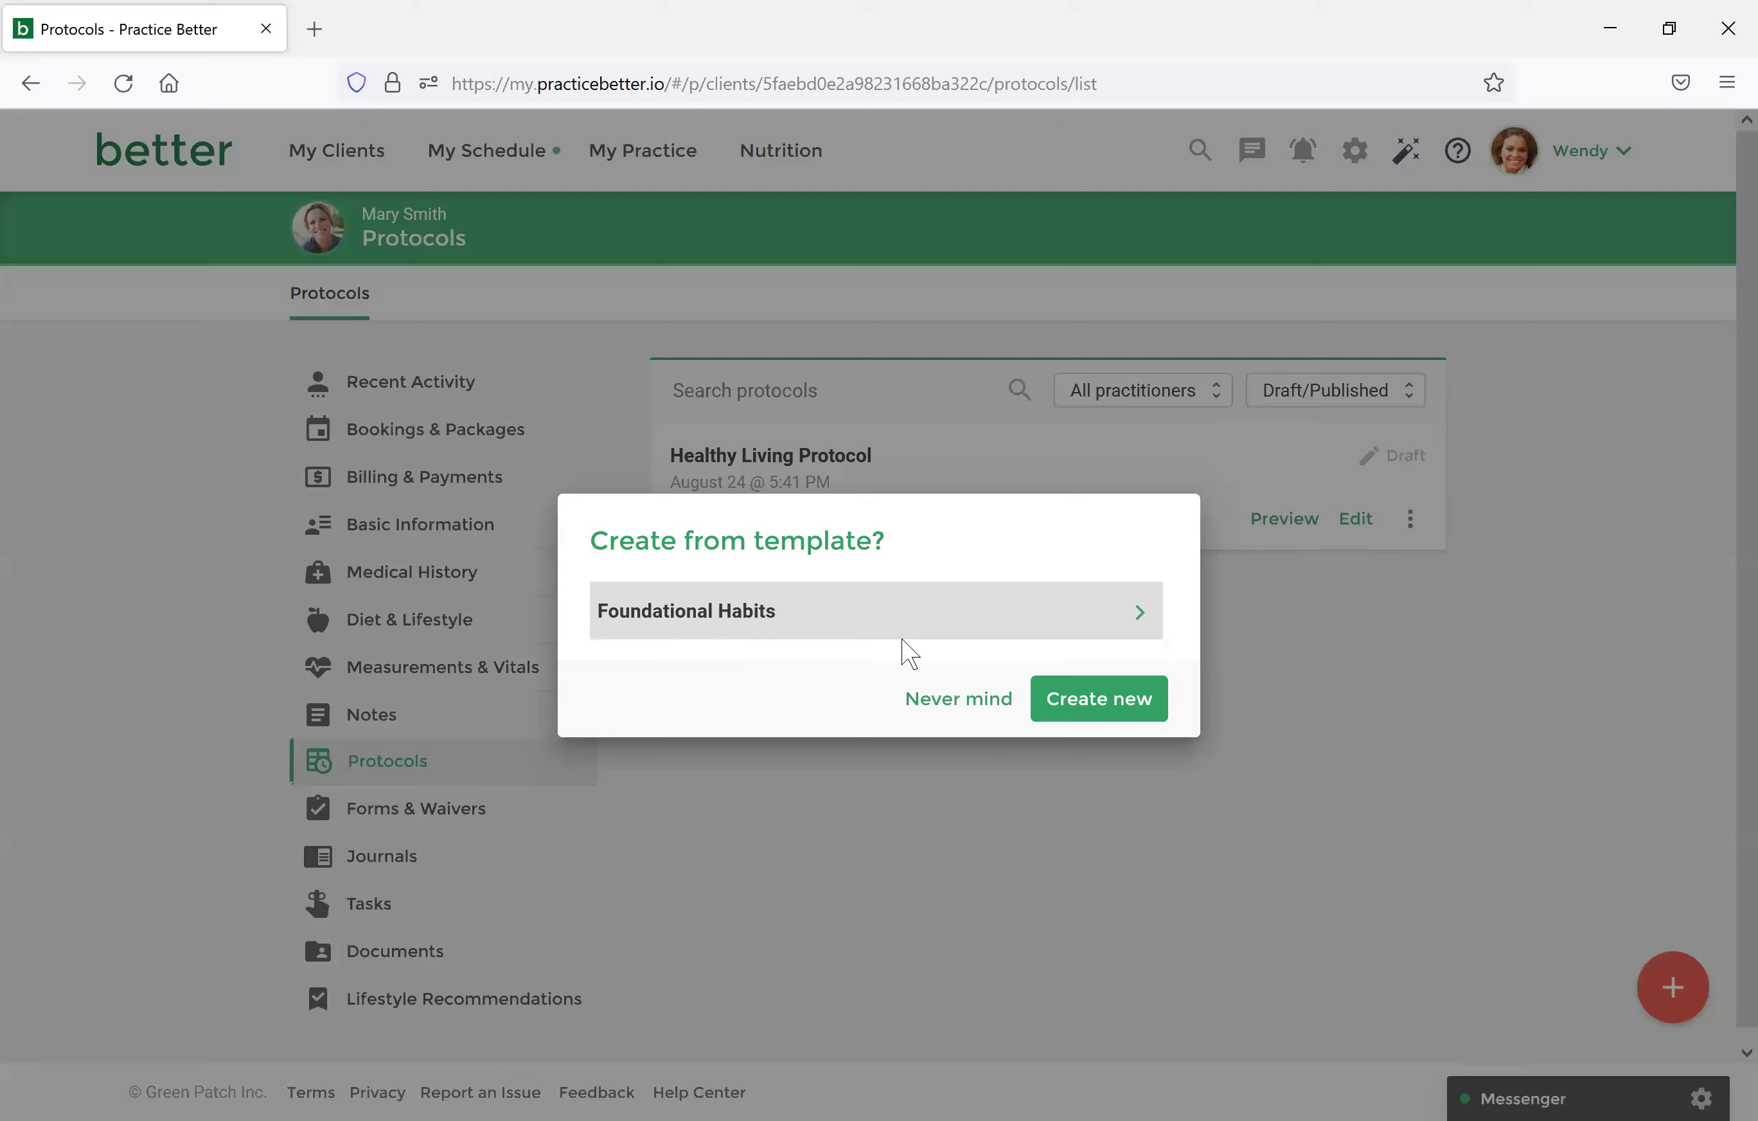
pyautogui.click(874, 619)
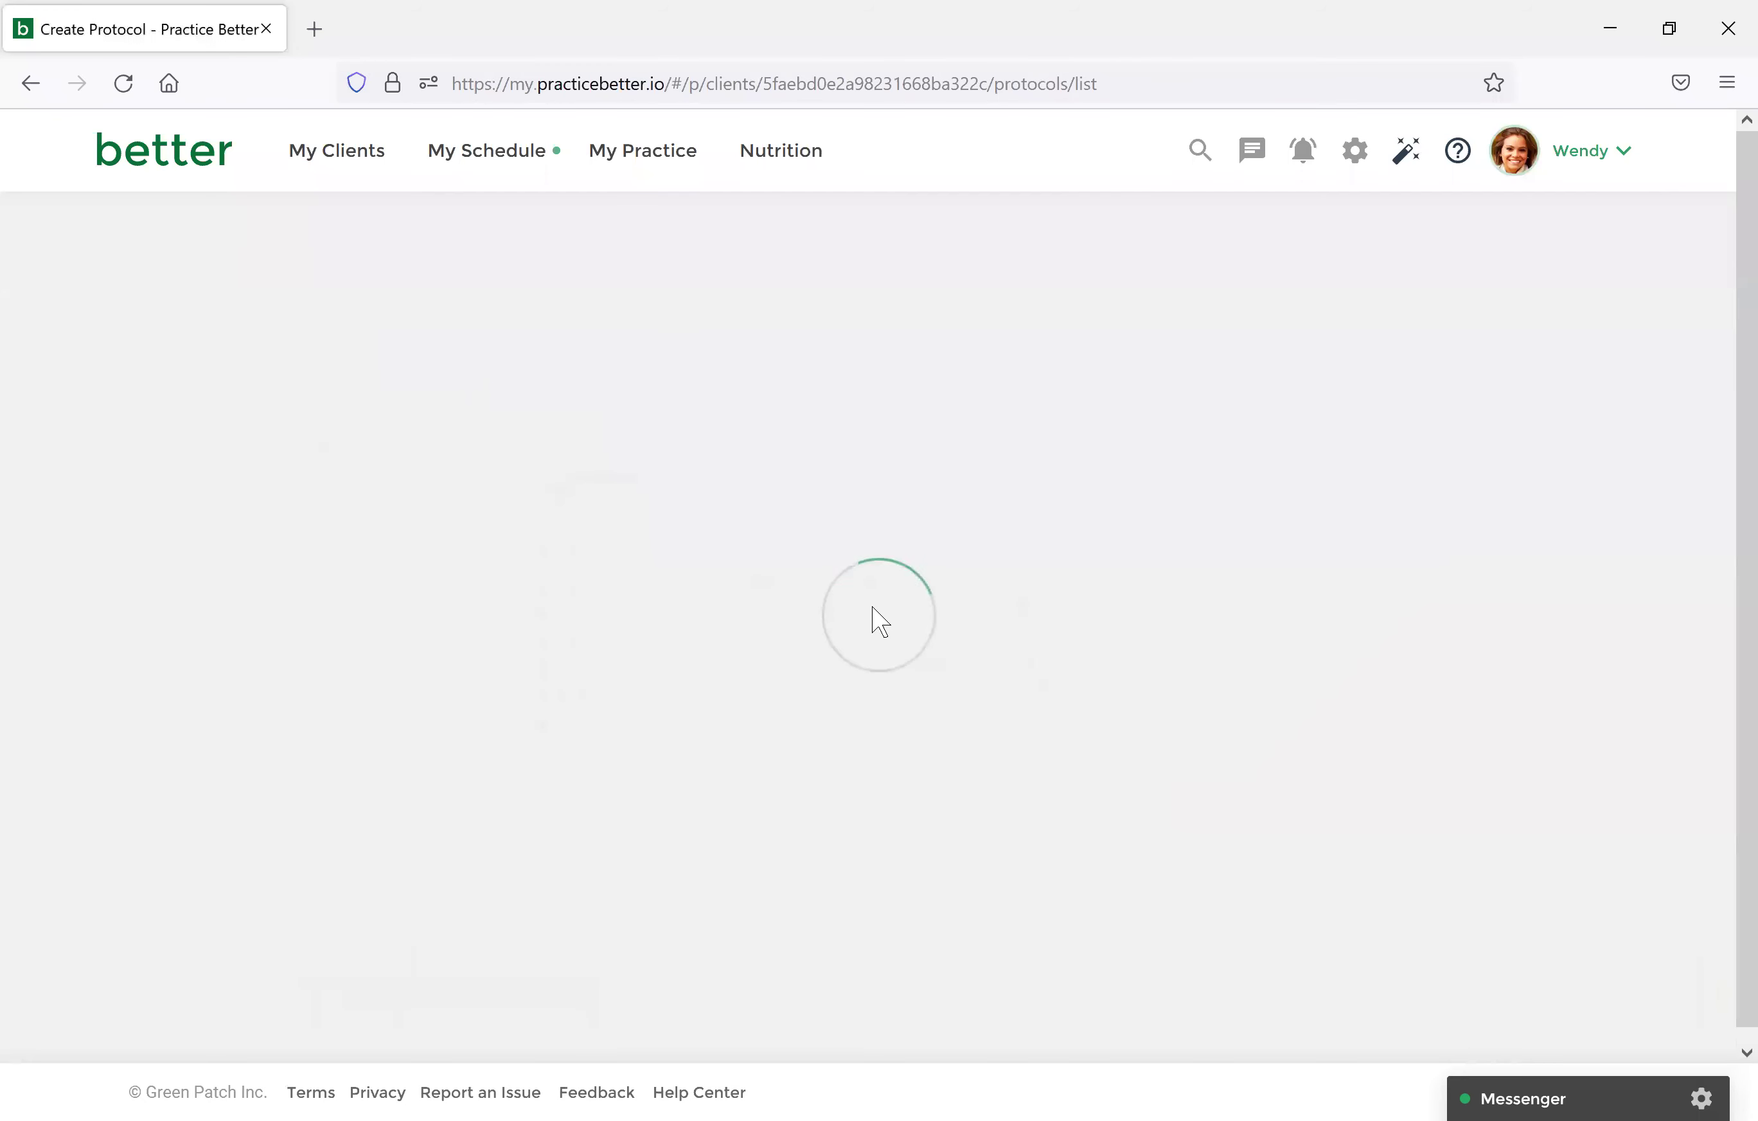
# Start a food recommendation in the client's new protocol and enter "Eat more fruit" as the recommendation.
pyautogui.scroll(-10, 699, 710)
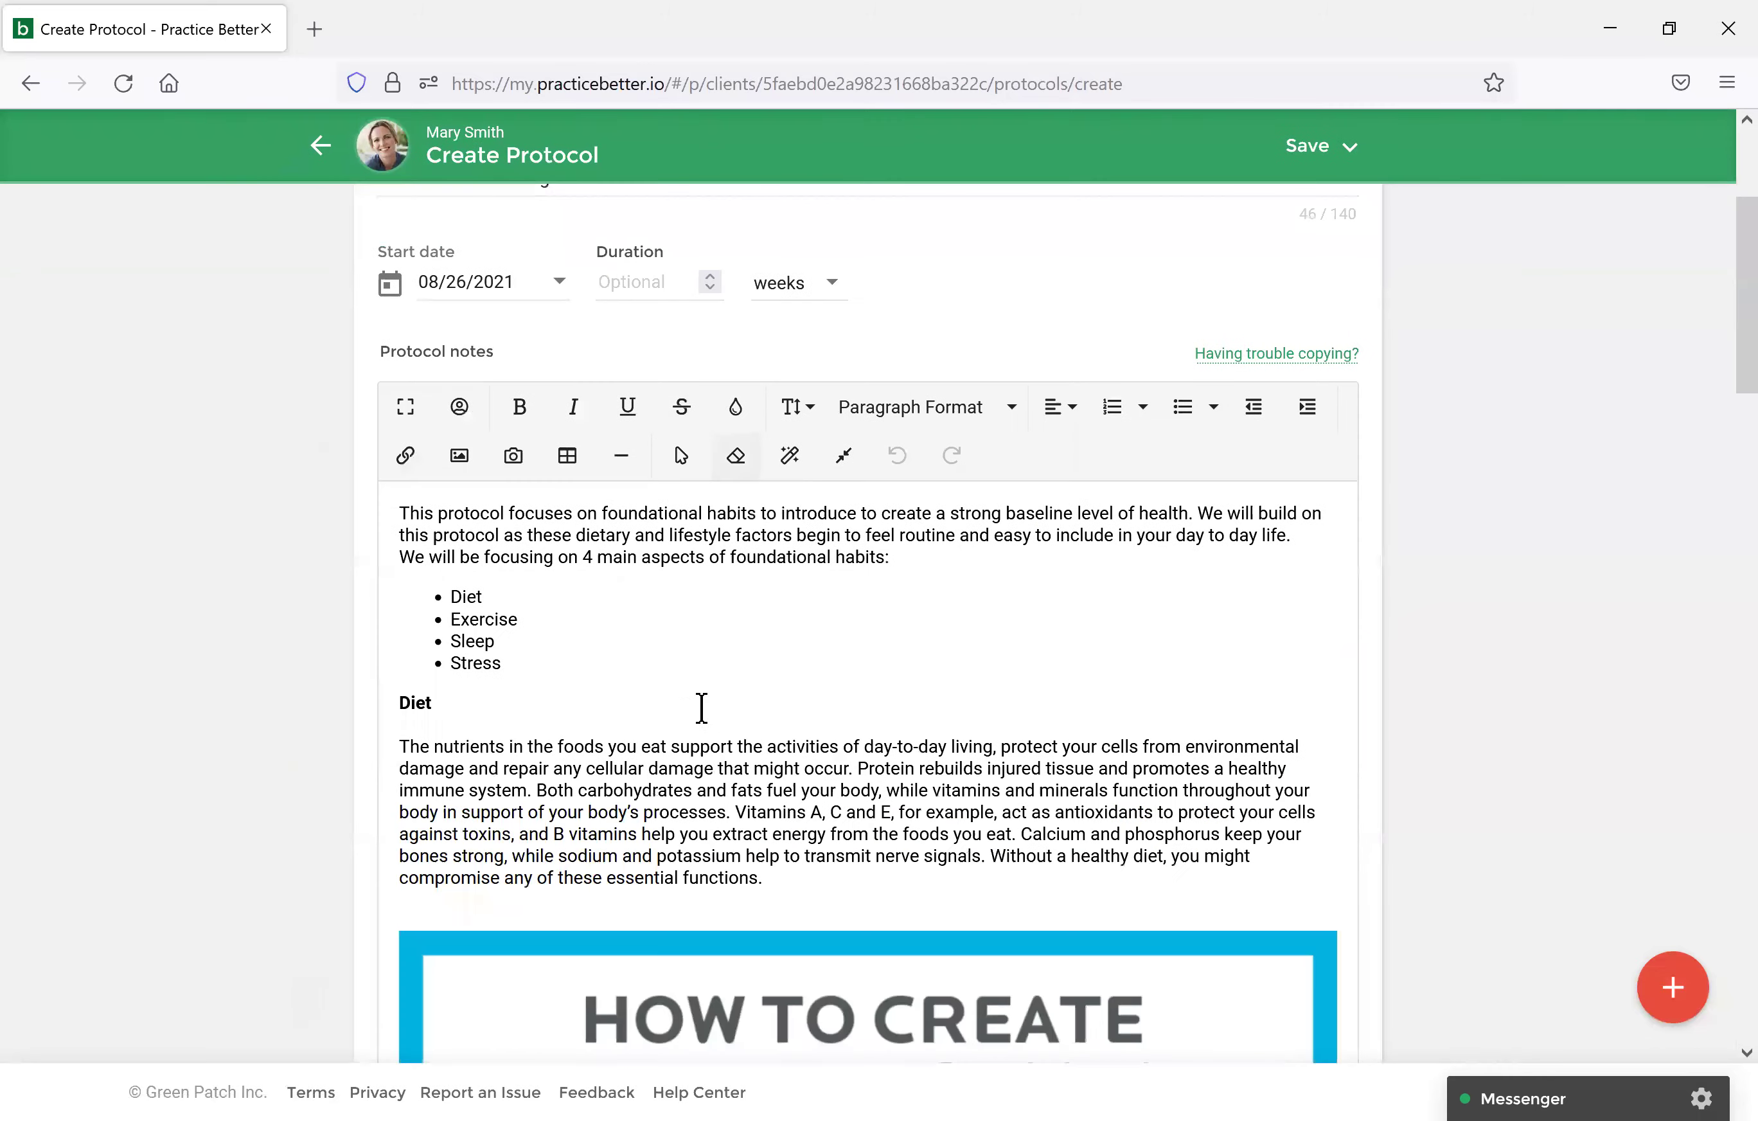
pyautogui.scroll(-6, 821, 588)
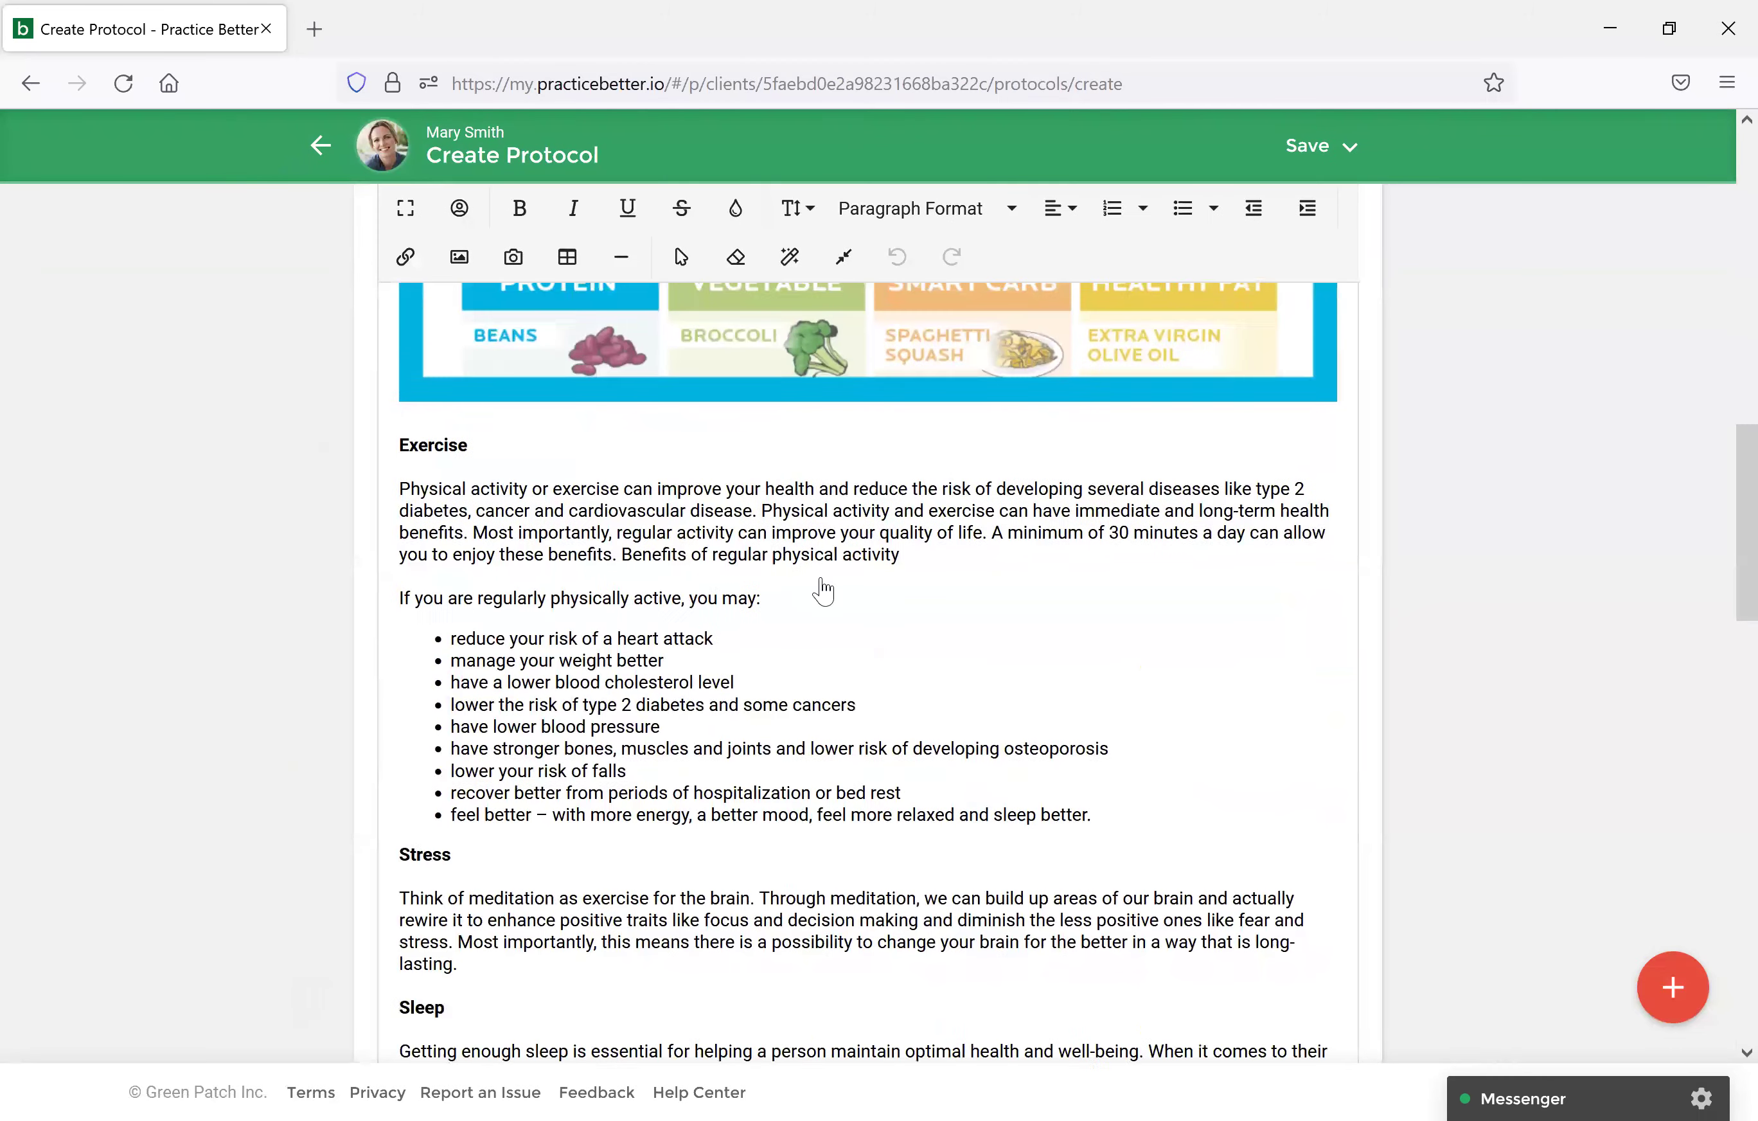
pyautogui.scroll(11, 819, 580)
pyautogui.scroll(1, 517, 351)
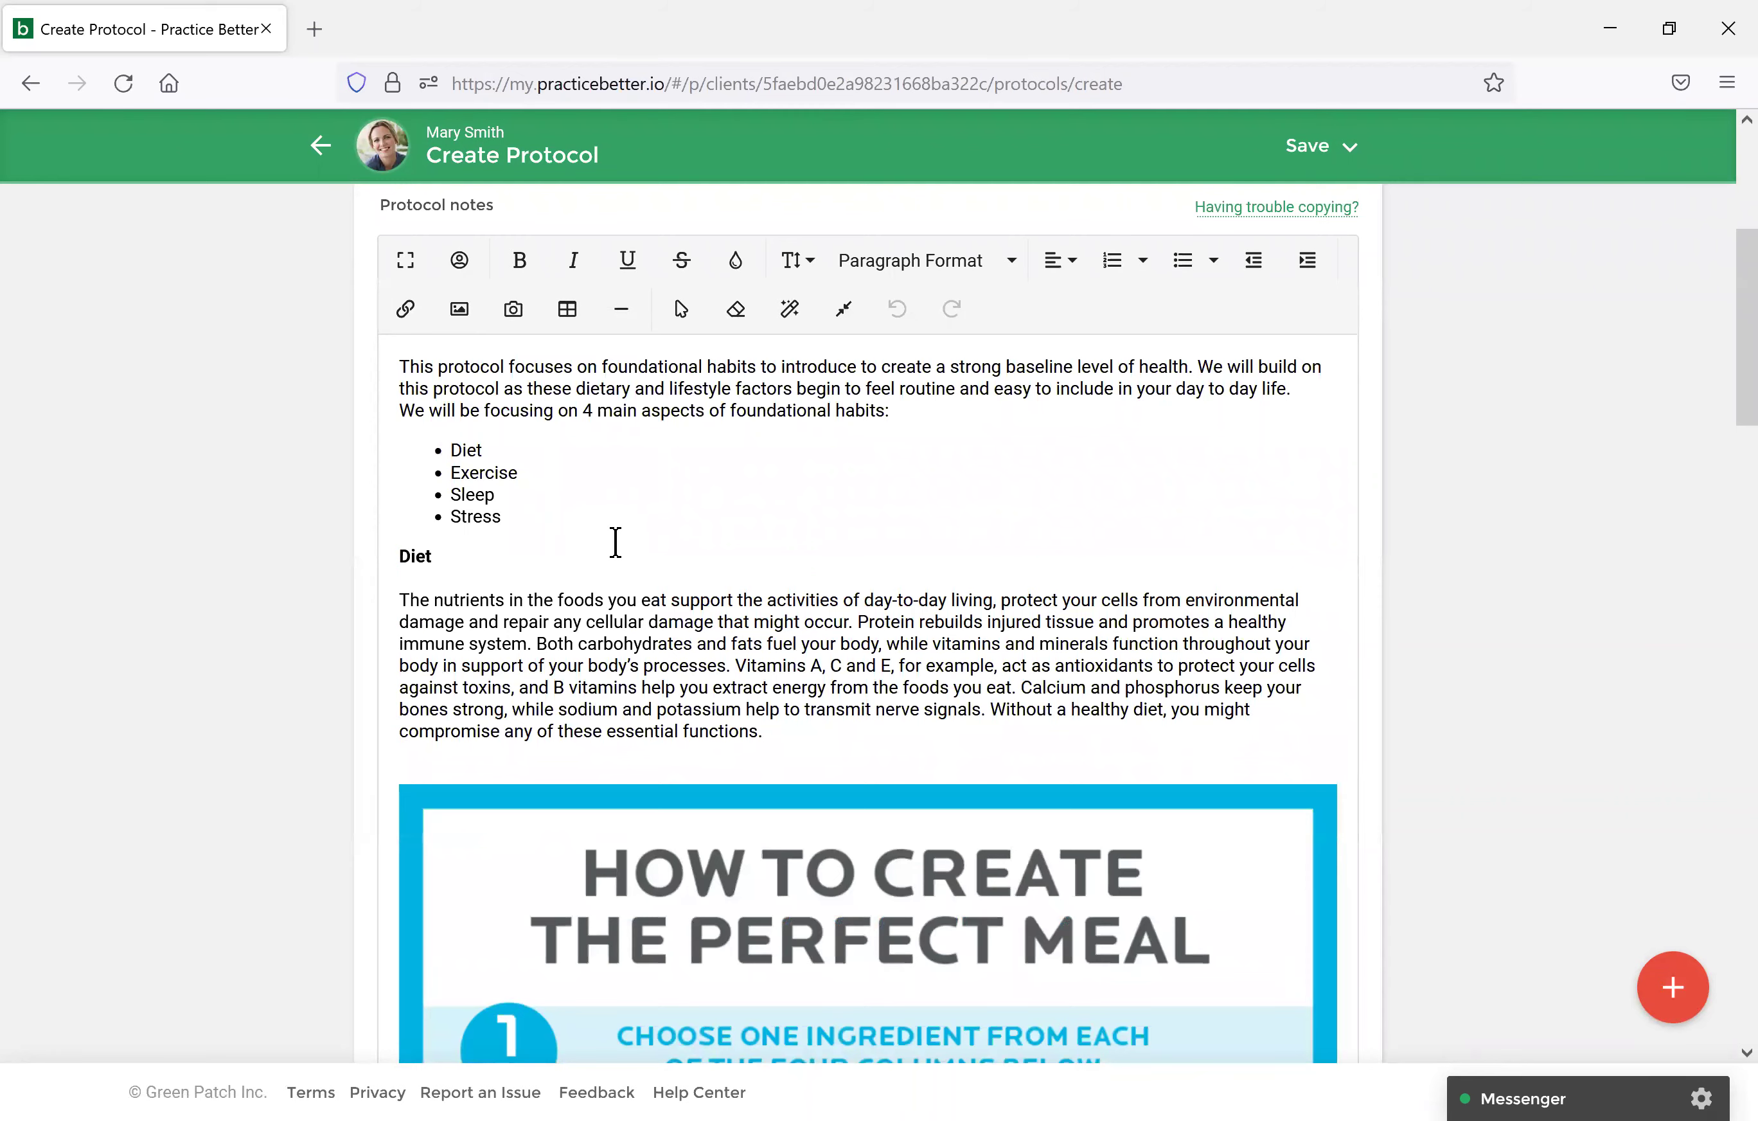
pyautogui.scroll(-4, 716, 549)
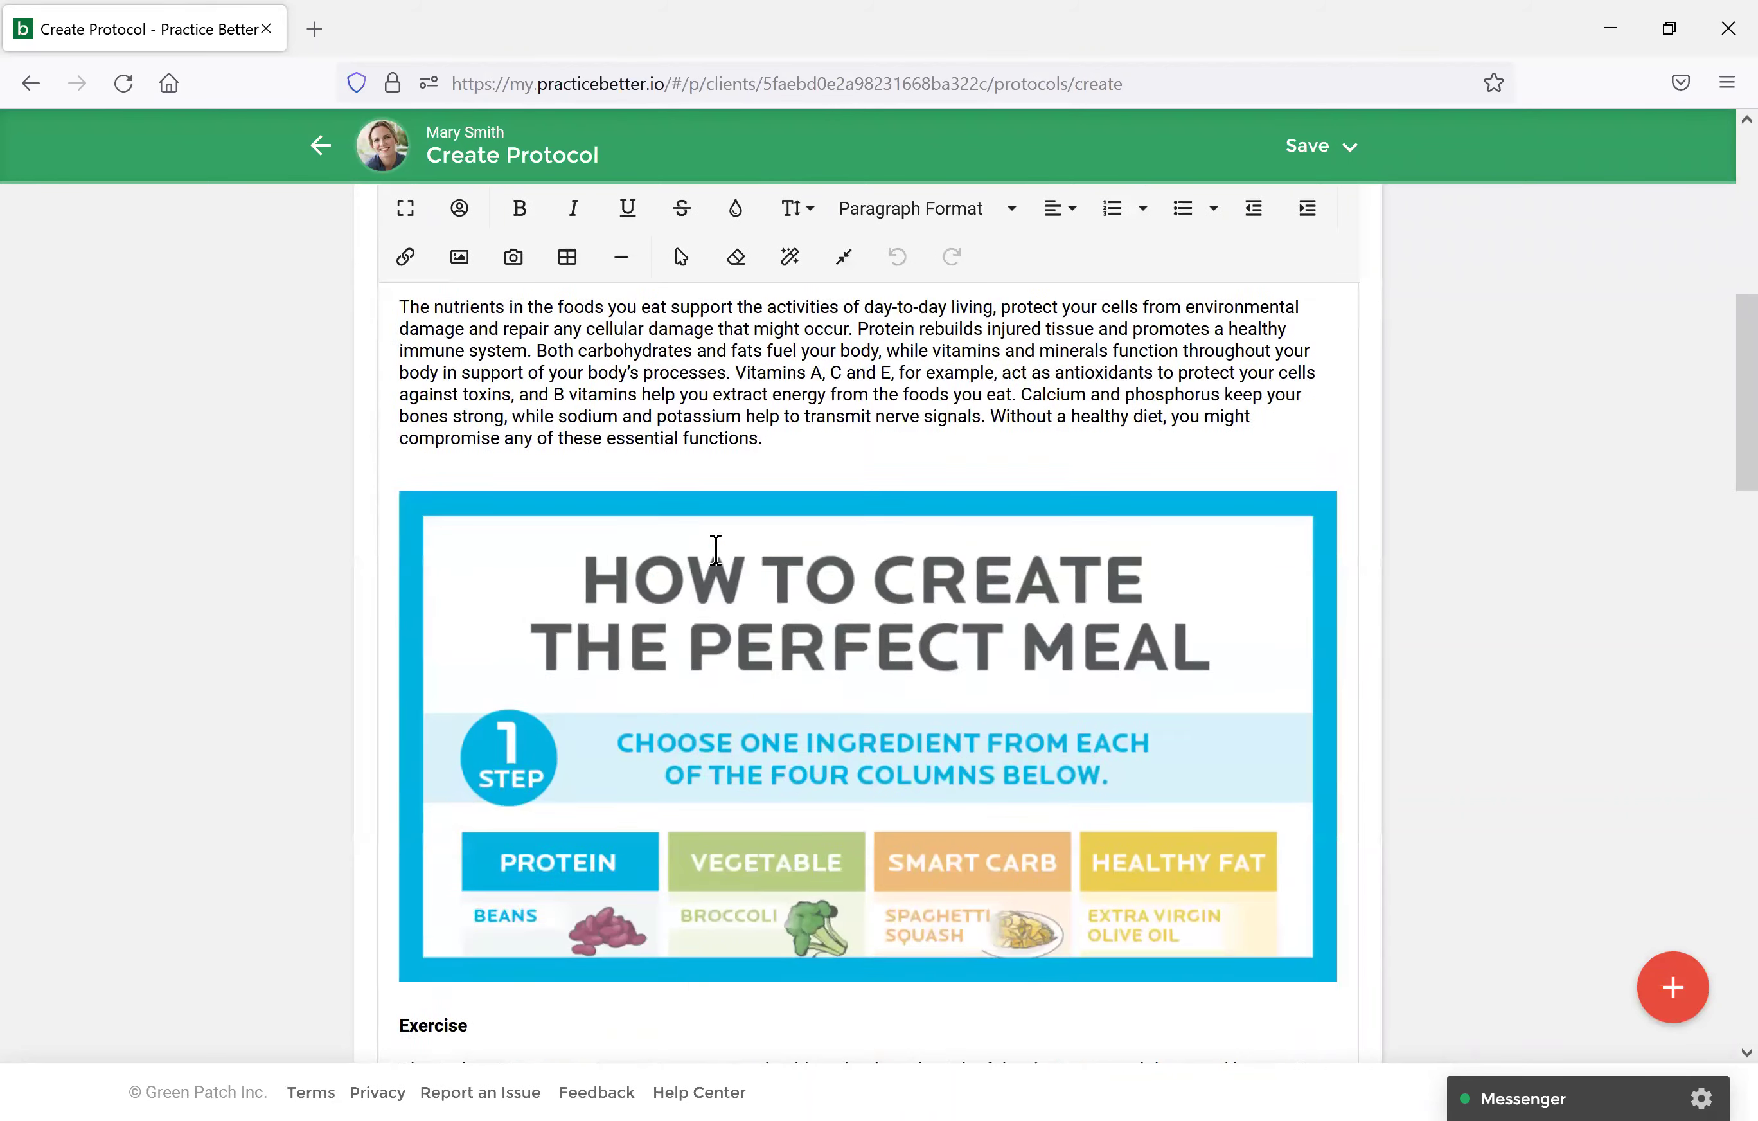
pyautogui.scroll(-20, 715, 549)
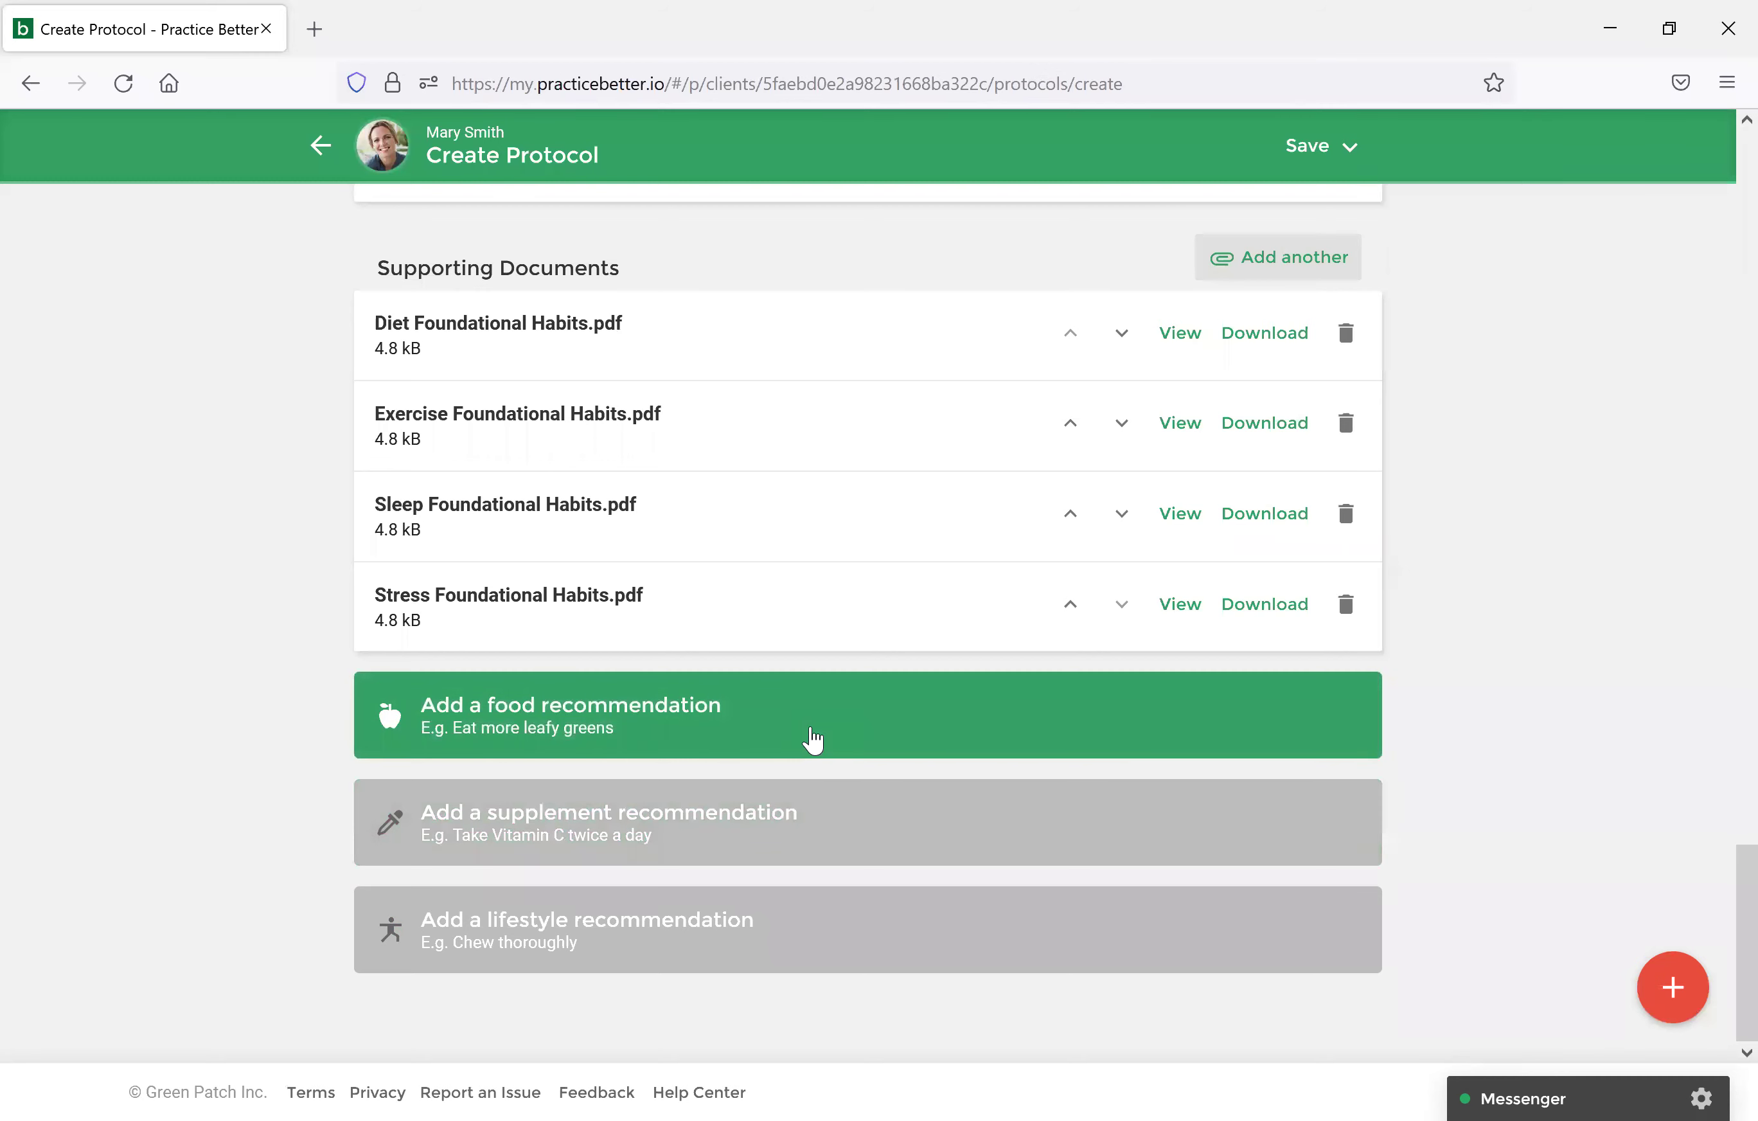
pyautogui.click(813, 738)
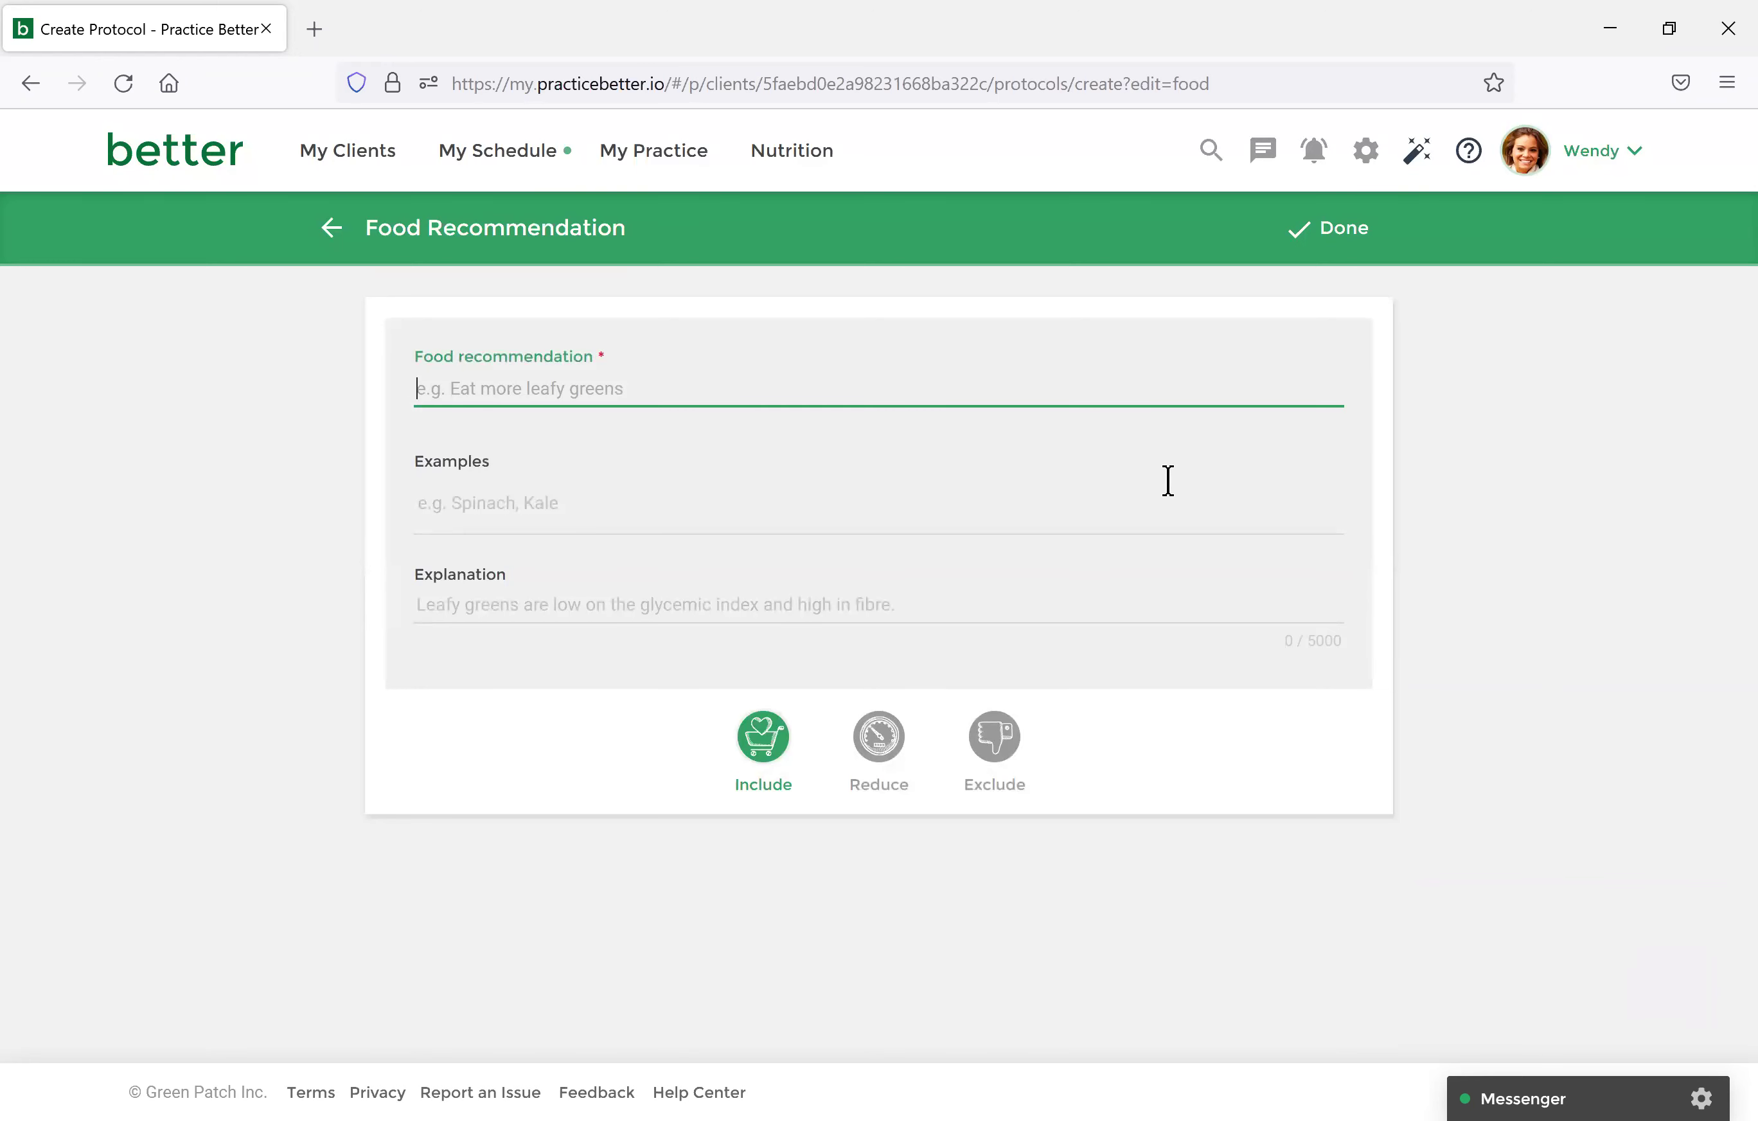
pyautogui.write('Eat more f')
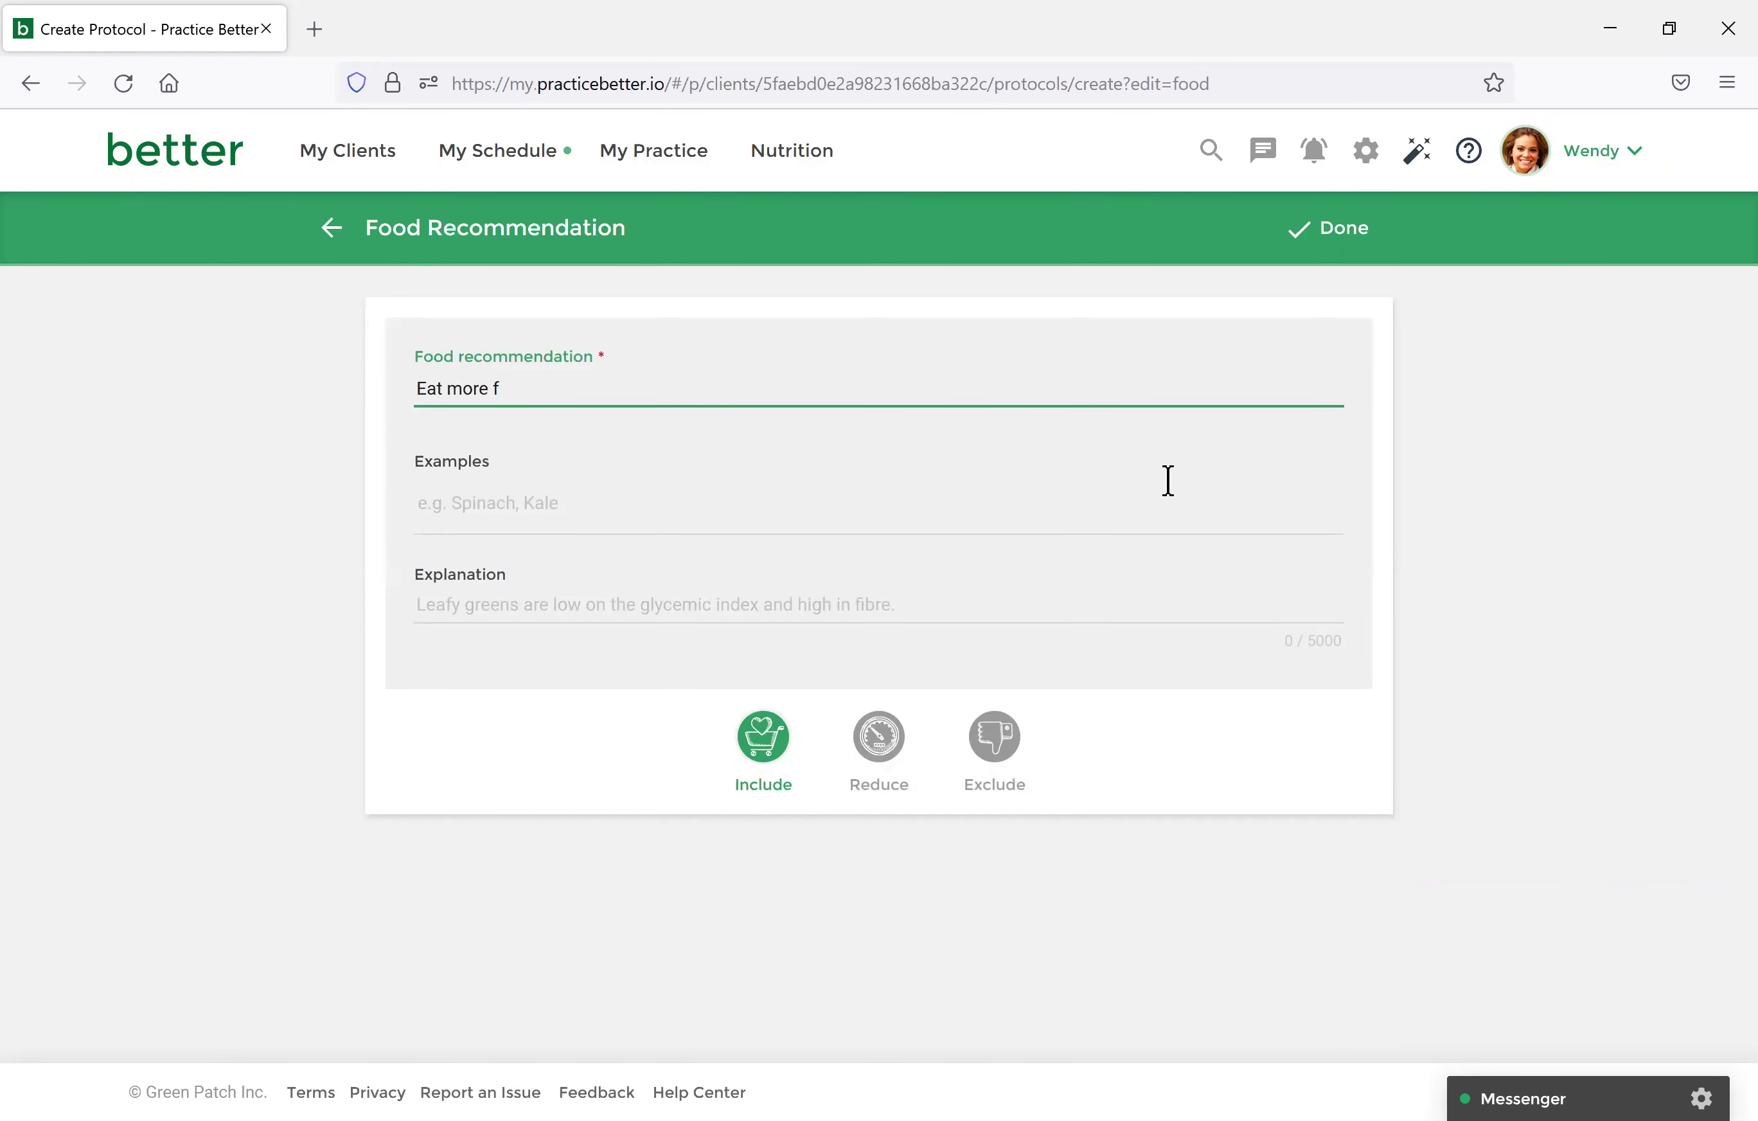
# Add Apples and Oranges as examples for the food recommendation and finish it as an Include recommendation.
pyautogui.click(1167, 481)
pyautogui.write('Apples')
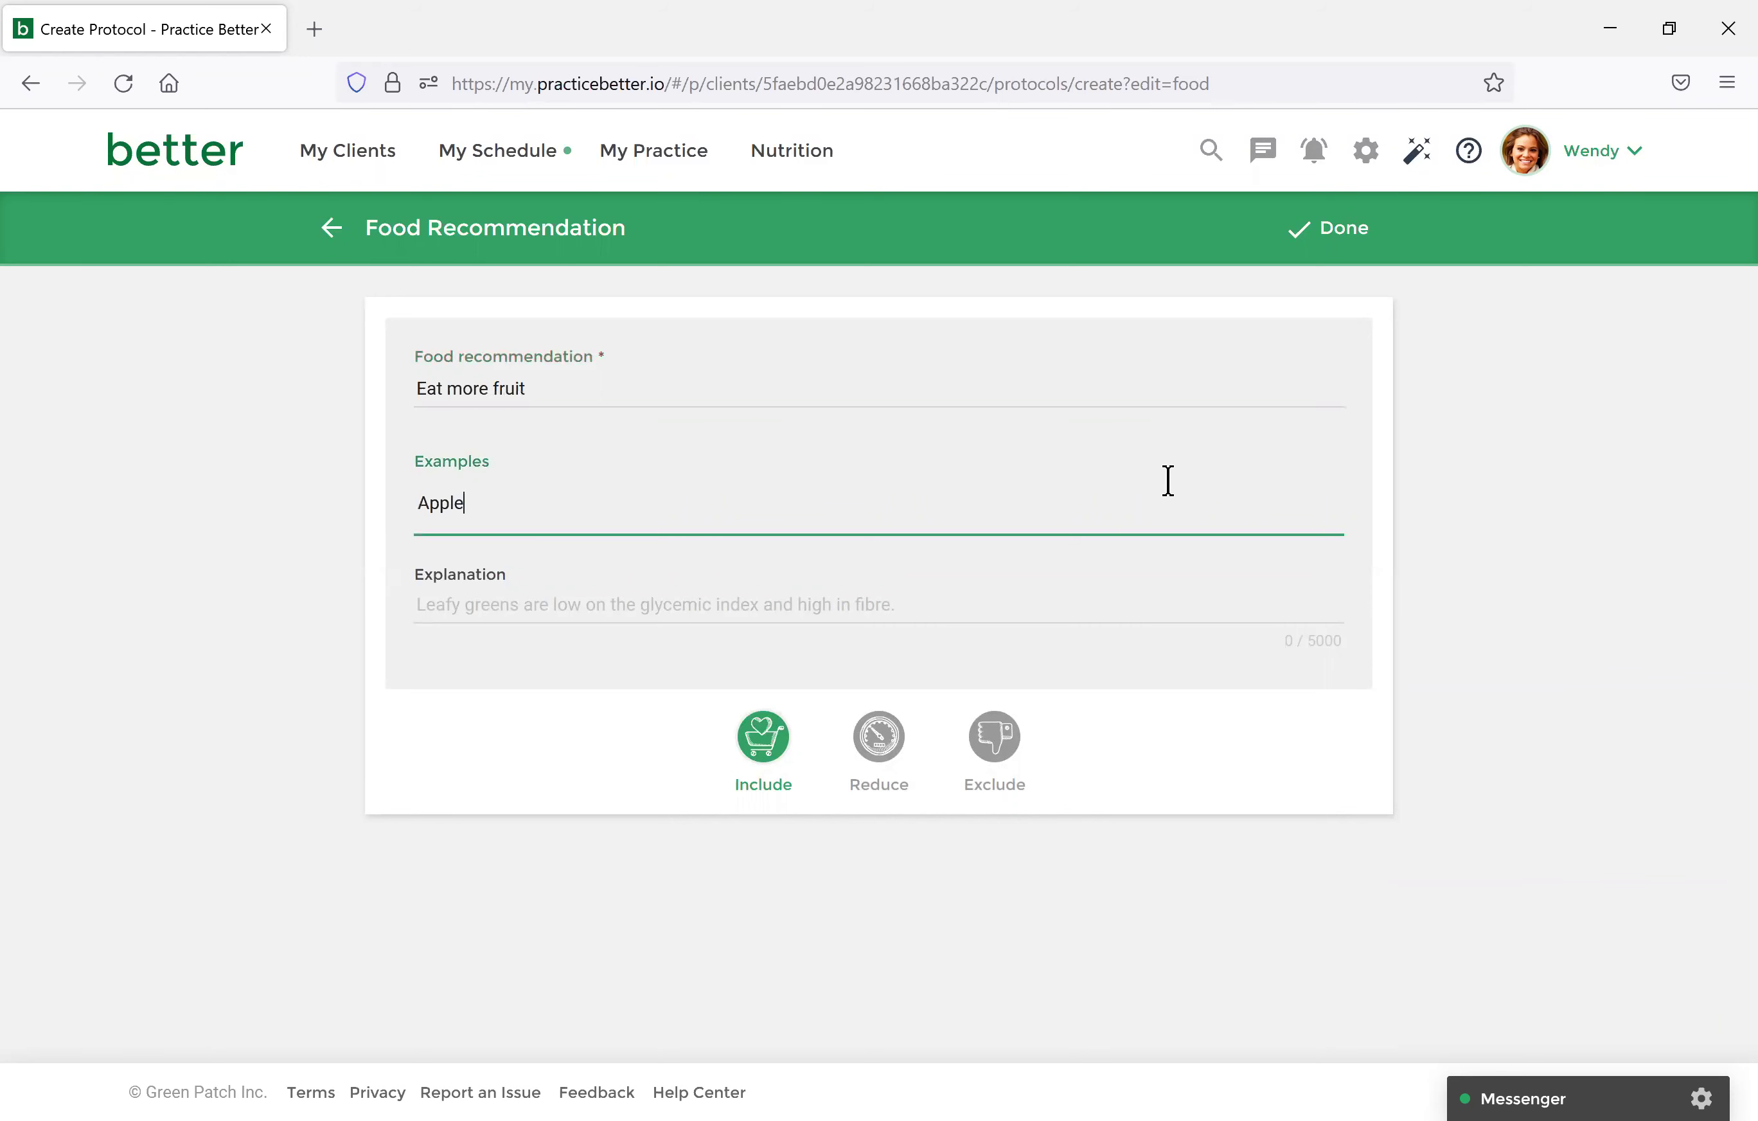
pyautogui.press('Return')
pyautogui.write('Oranges')
pyautogui.press('Return')
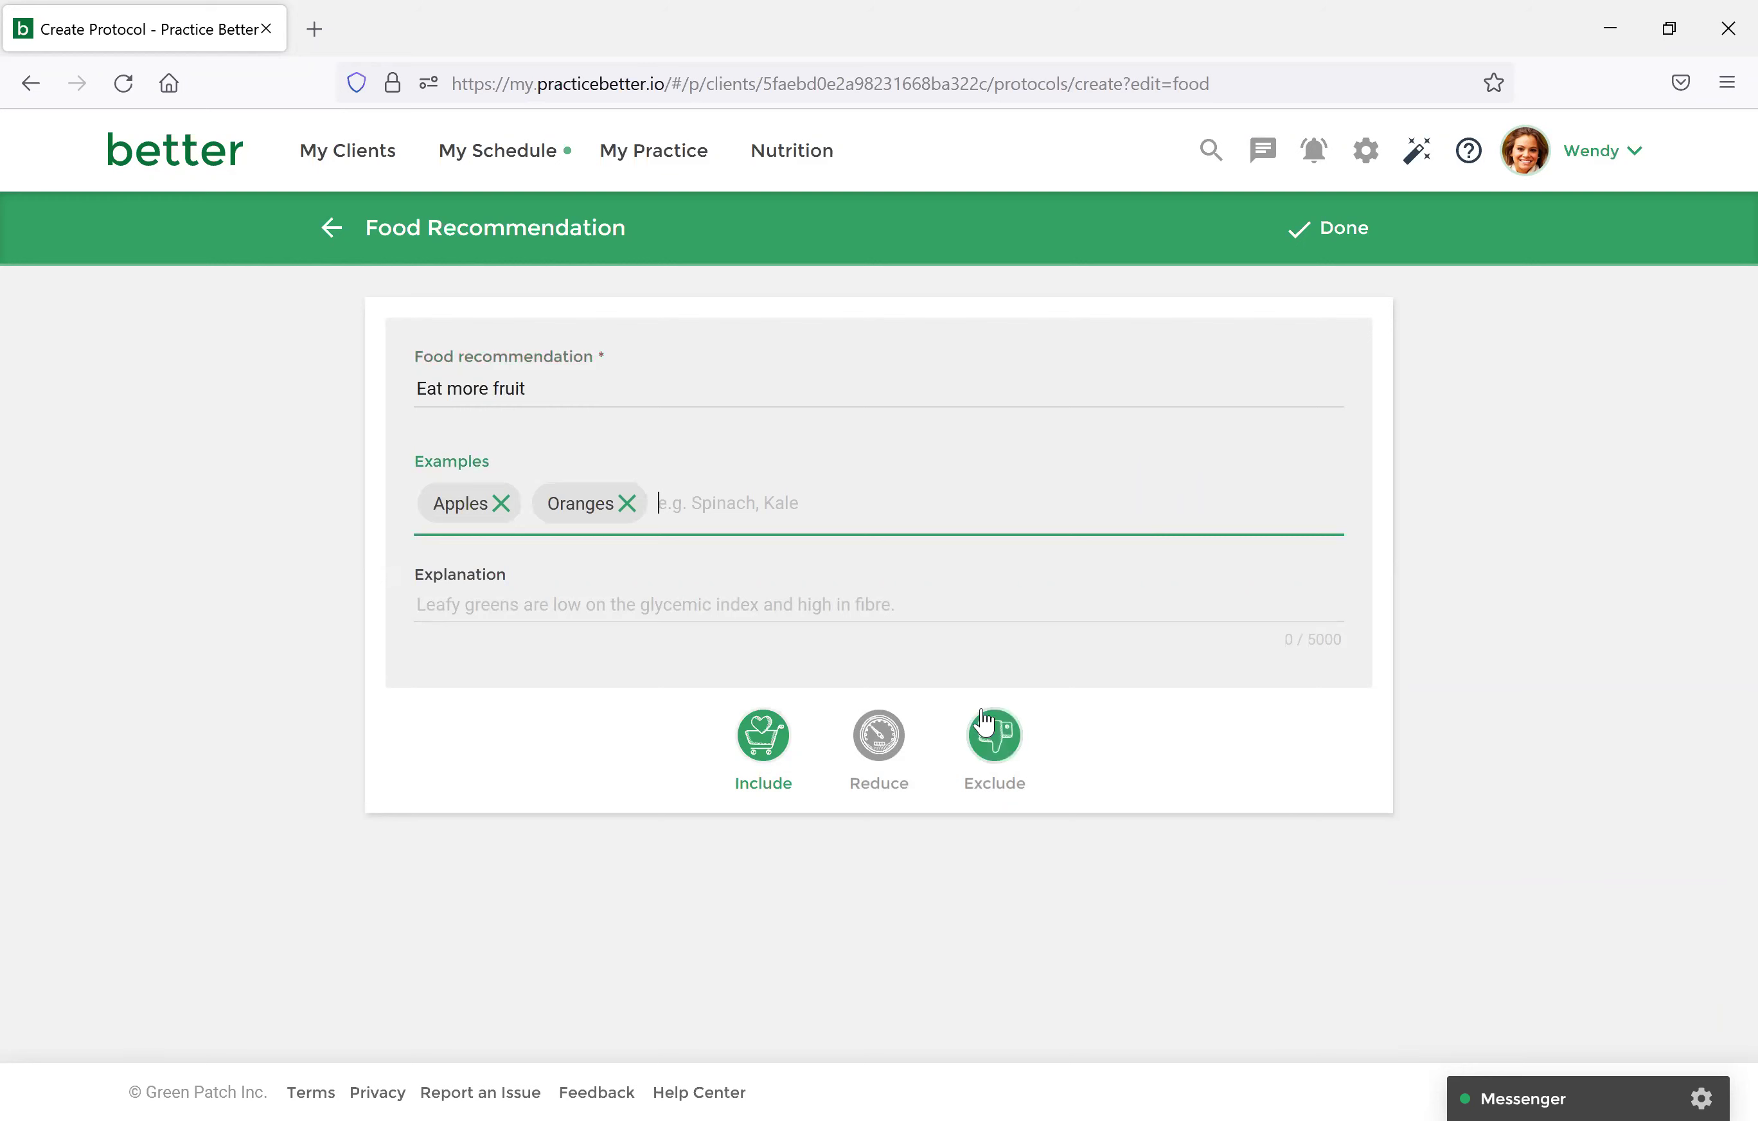
pyautogui.click(994, 735)
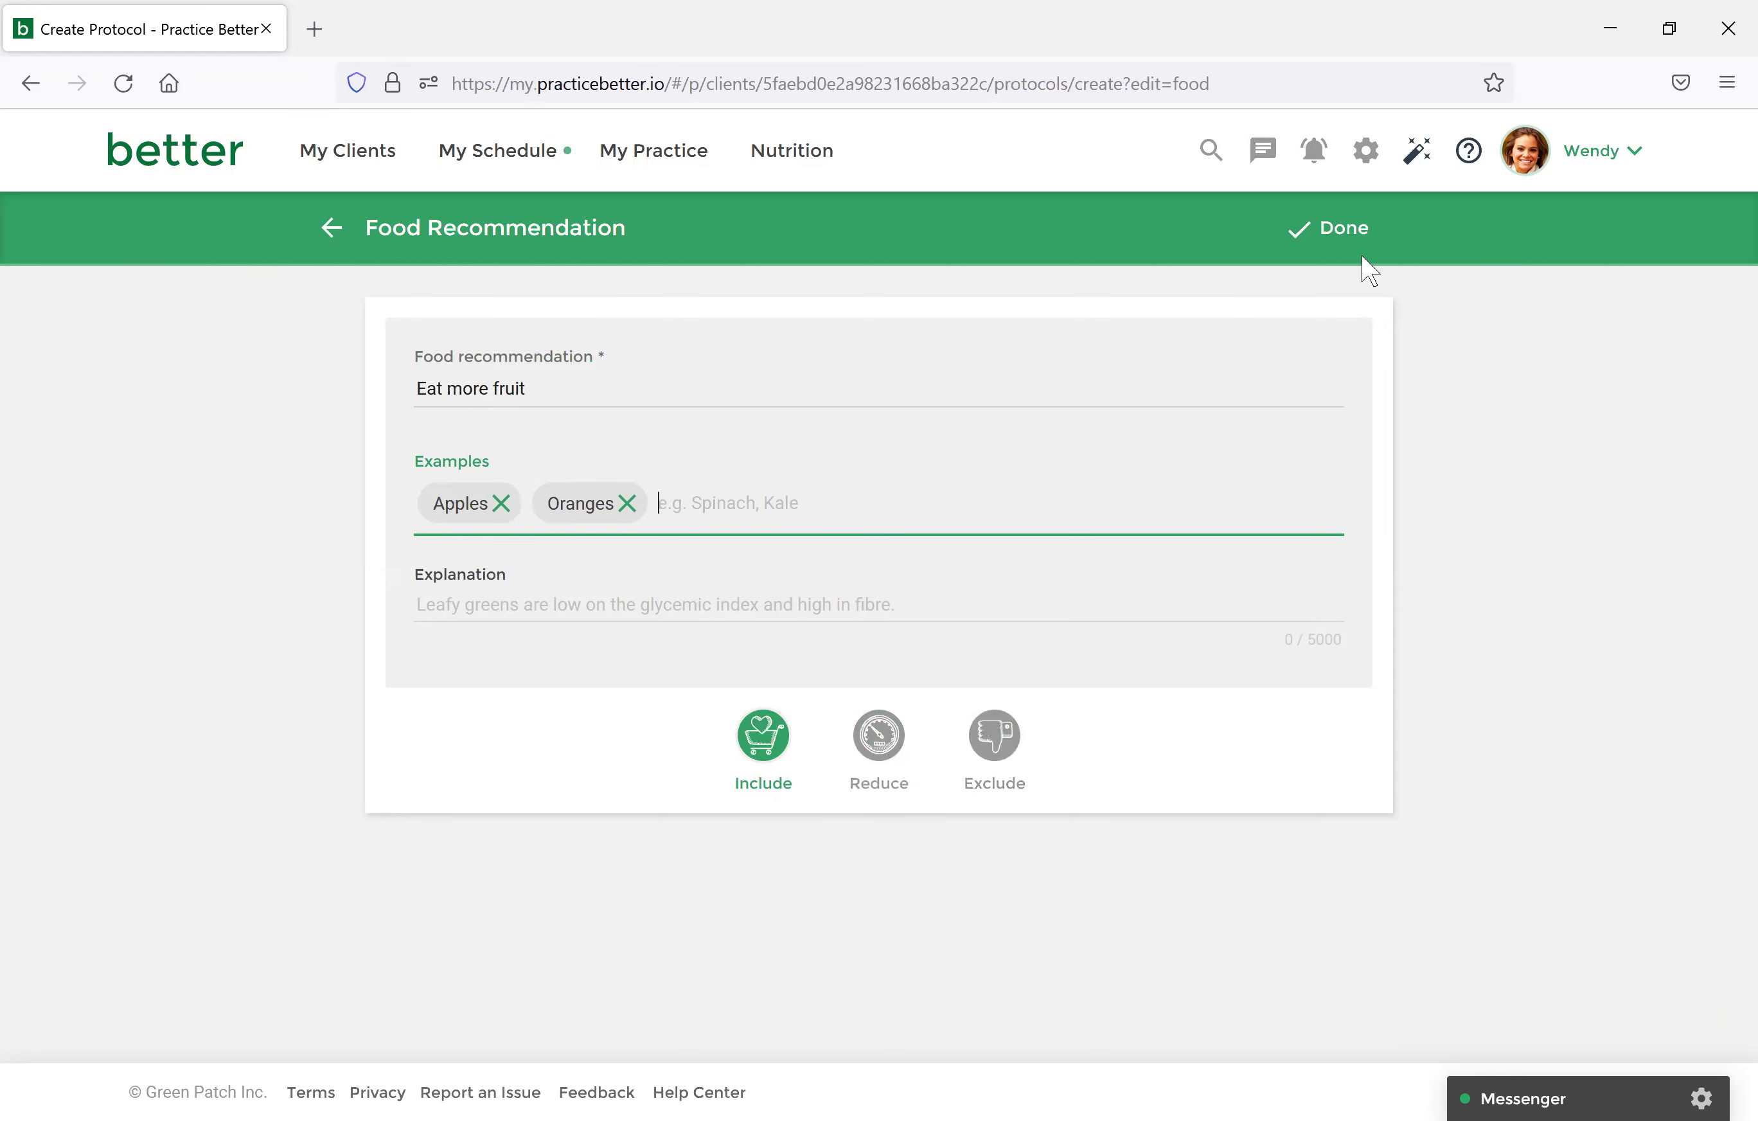
pyautogui.click(1357, 238)
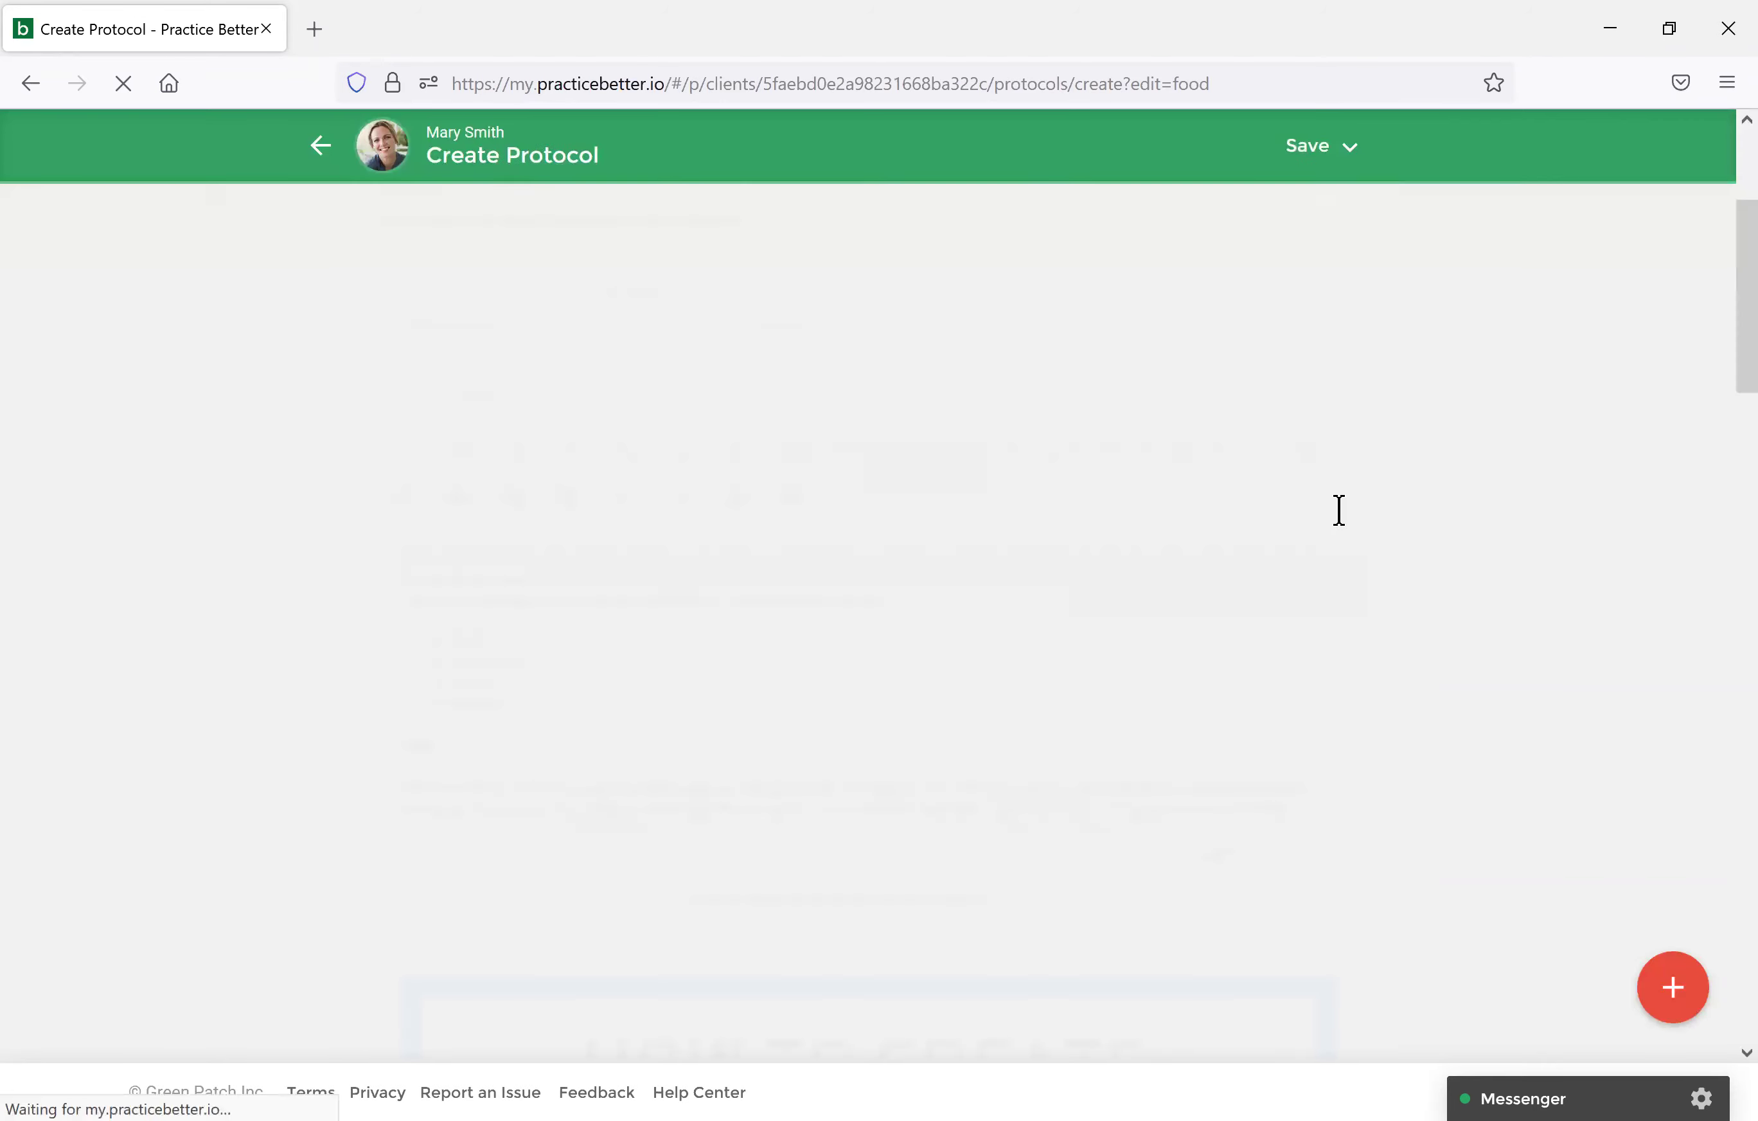
# Start a supplement recommendation, search the database for "vitamin c", and choose Vitamin C 500 Mg by International Vitamin Corporation.
pyautogui.scroll(-15, 1326, 536)
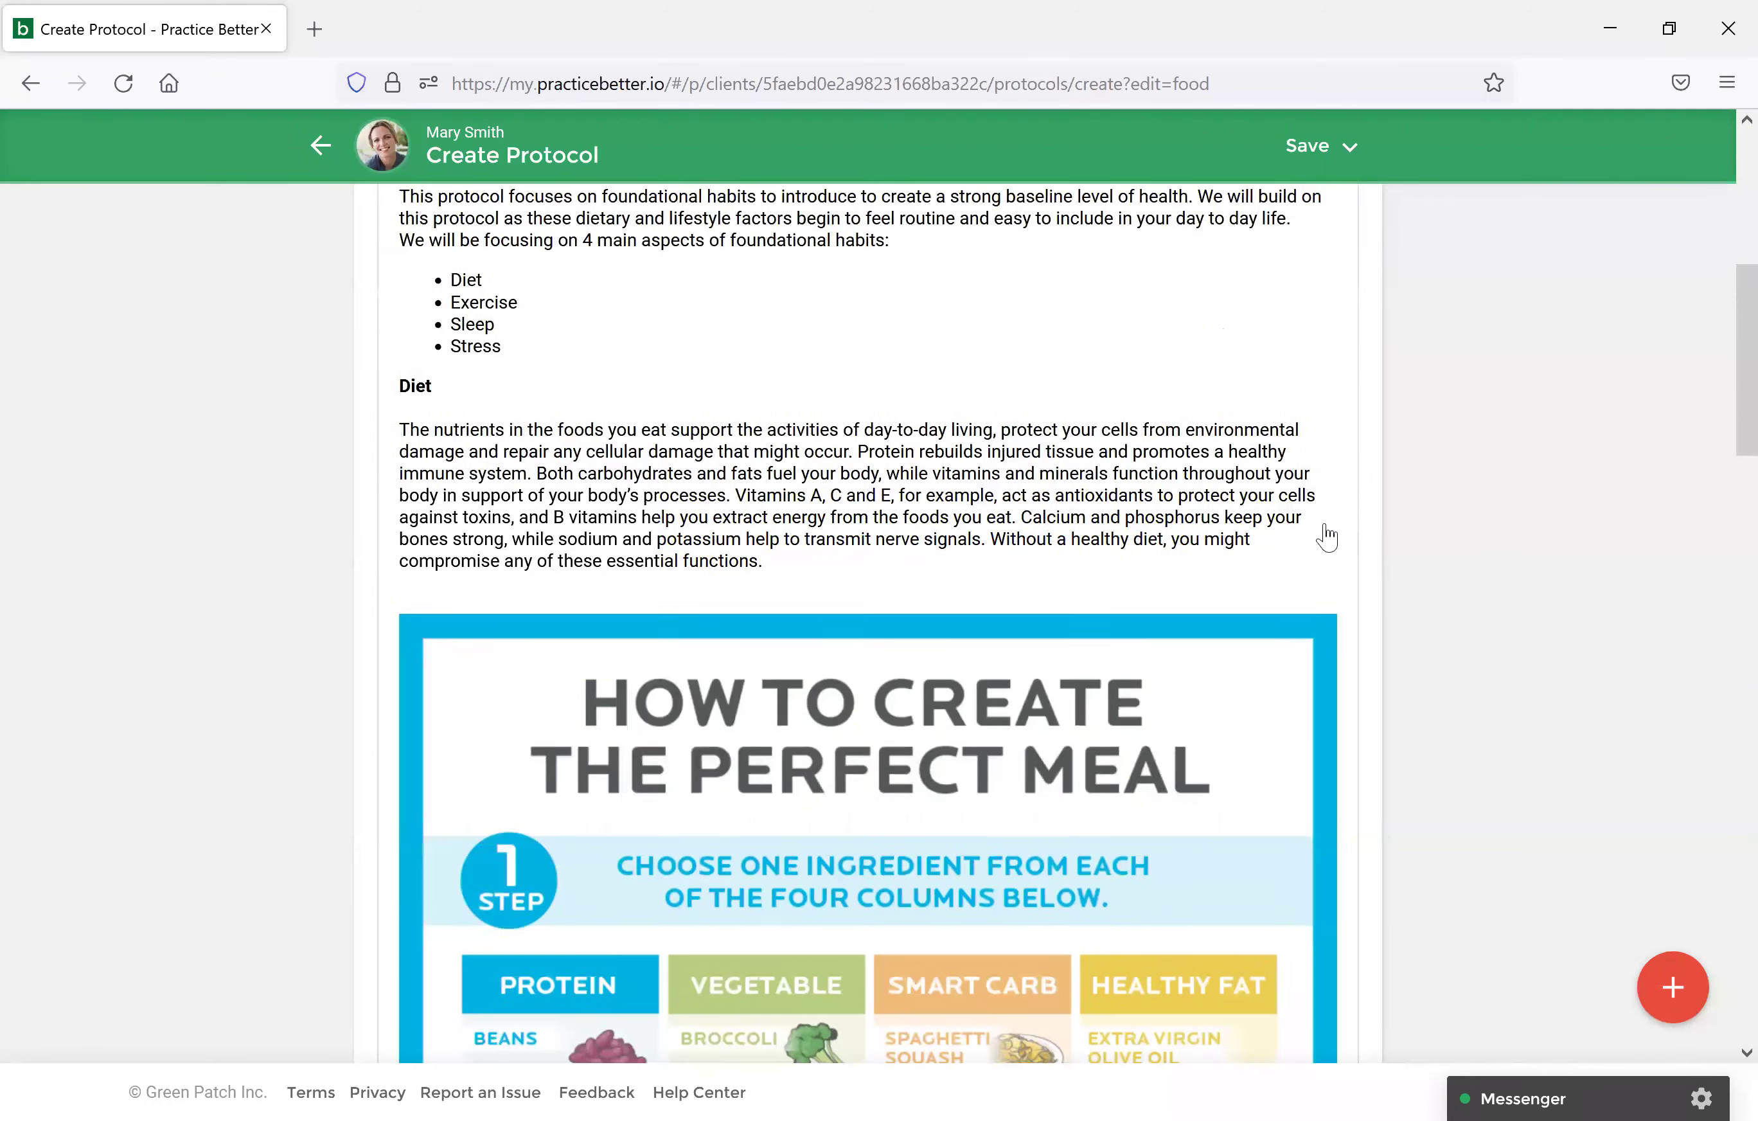
pyautogui.scroll(-10, 1326, 537)
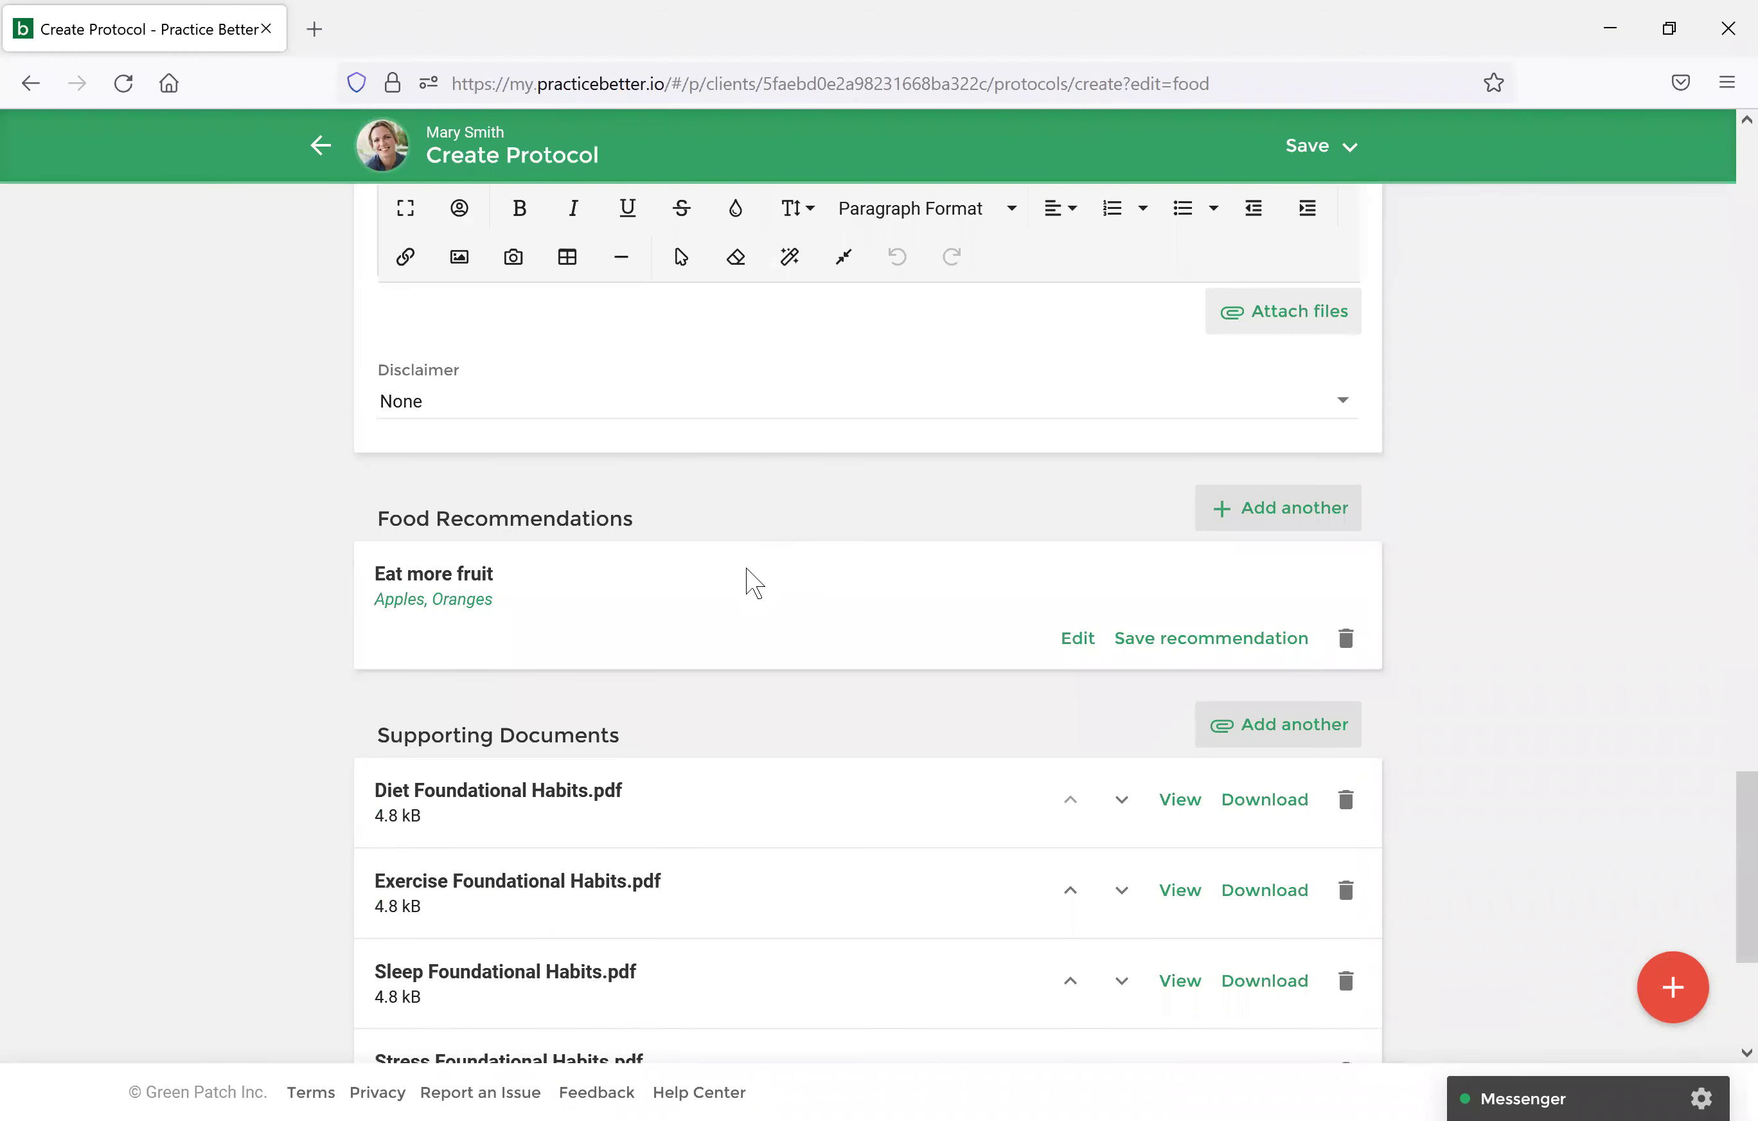
pyautogui.scroll(-5, 747, 584)
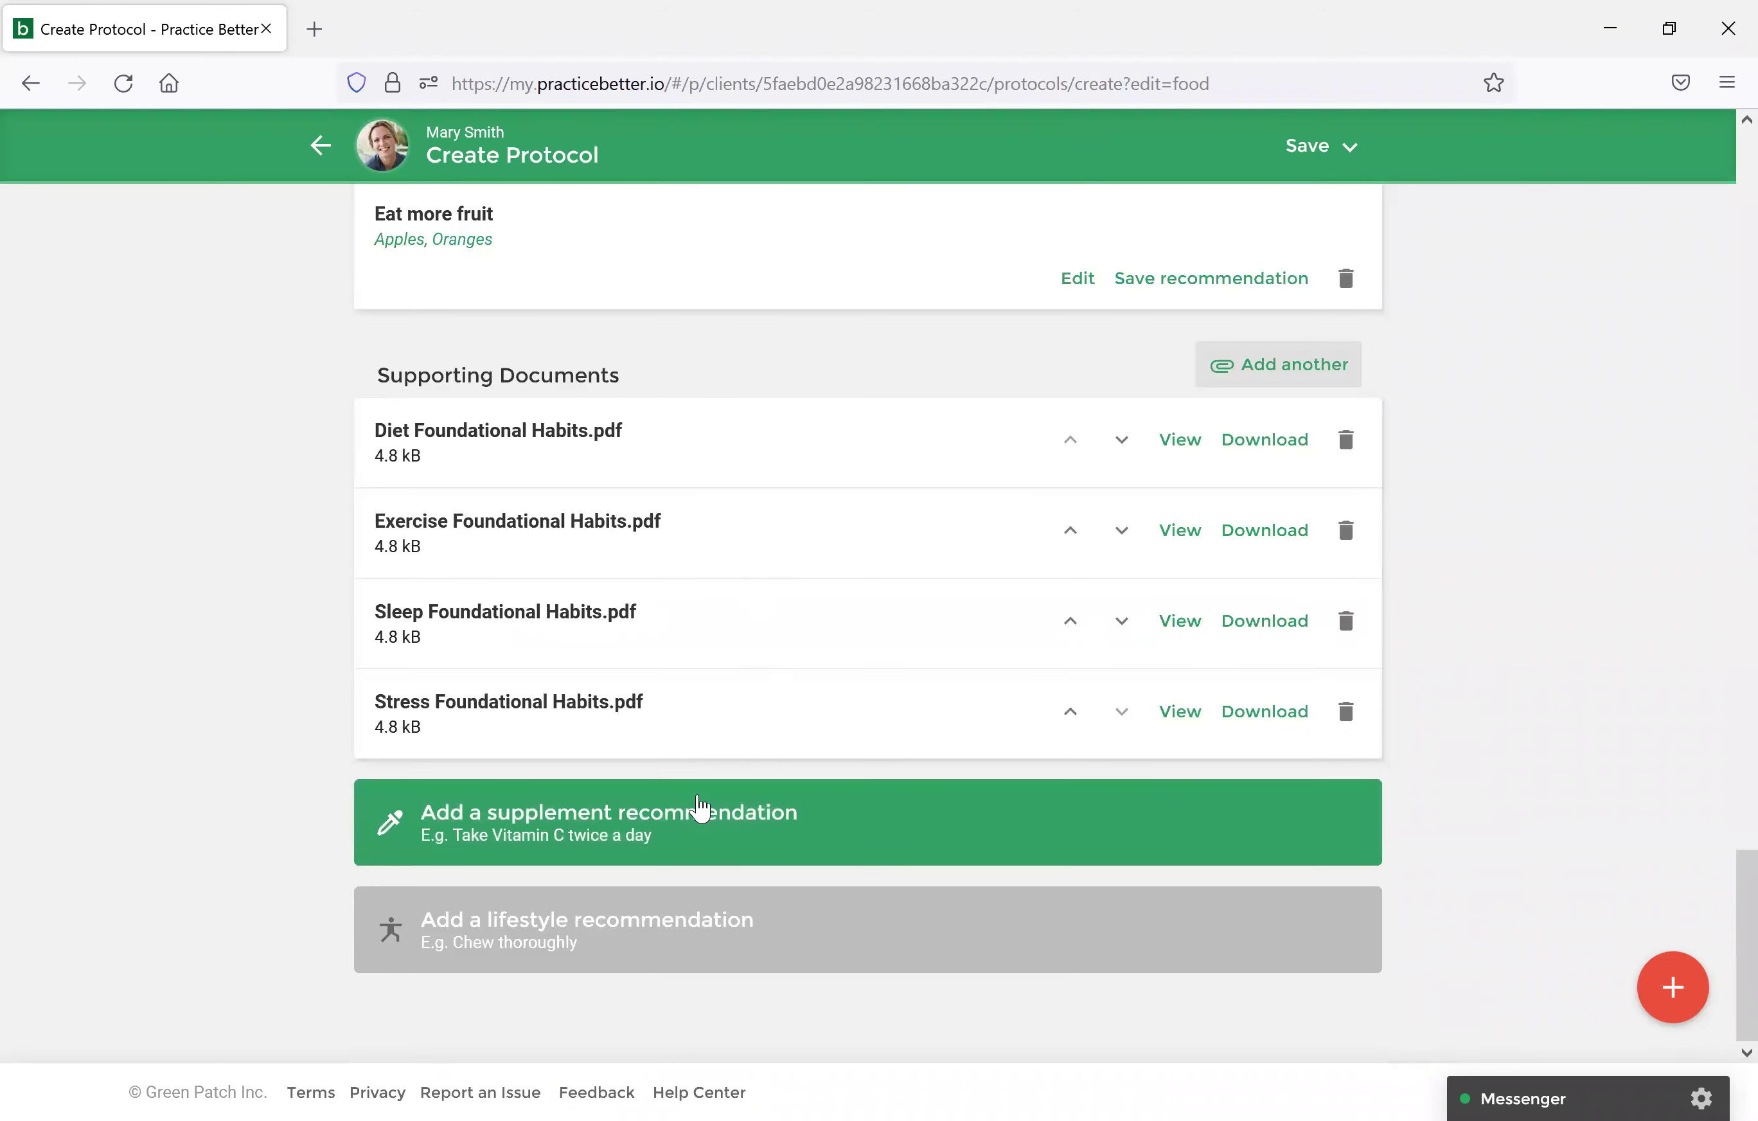
pyautogui.click(700, 809)
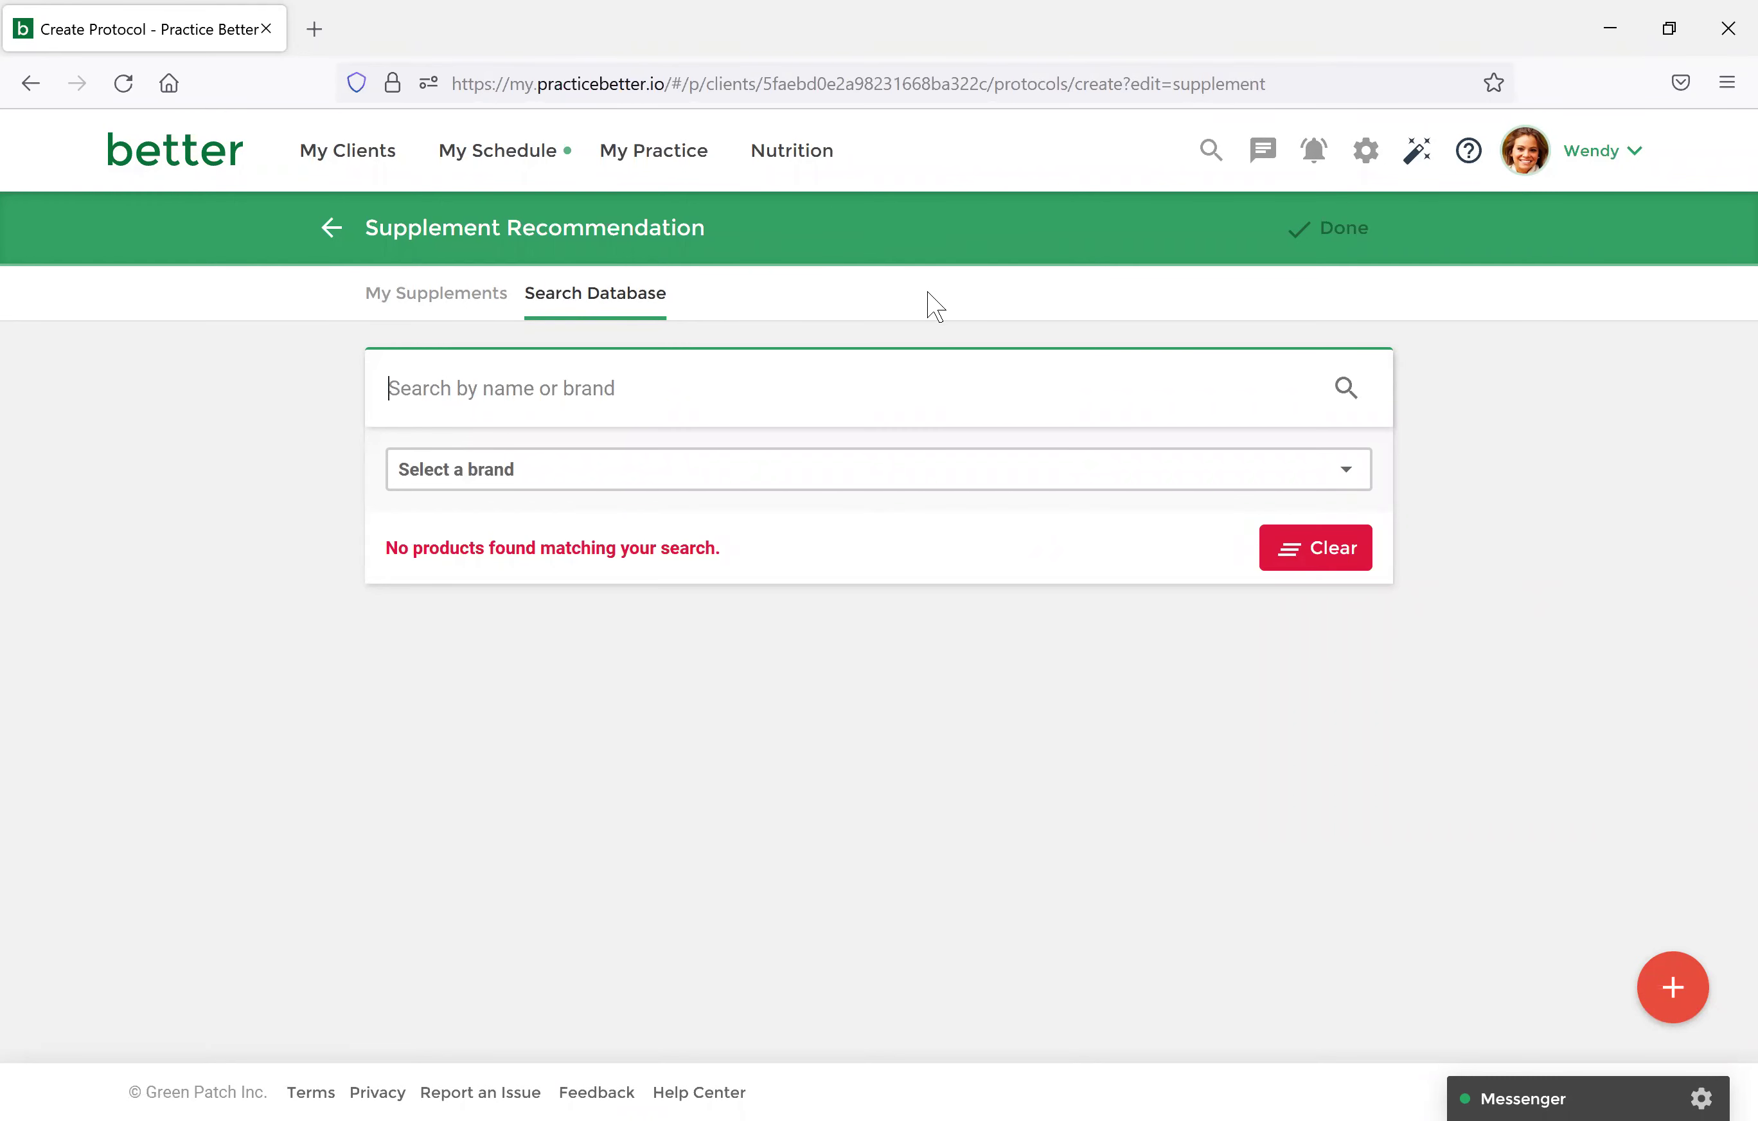
pyautogui.click(576, 394)
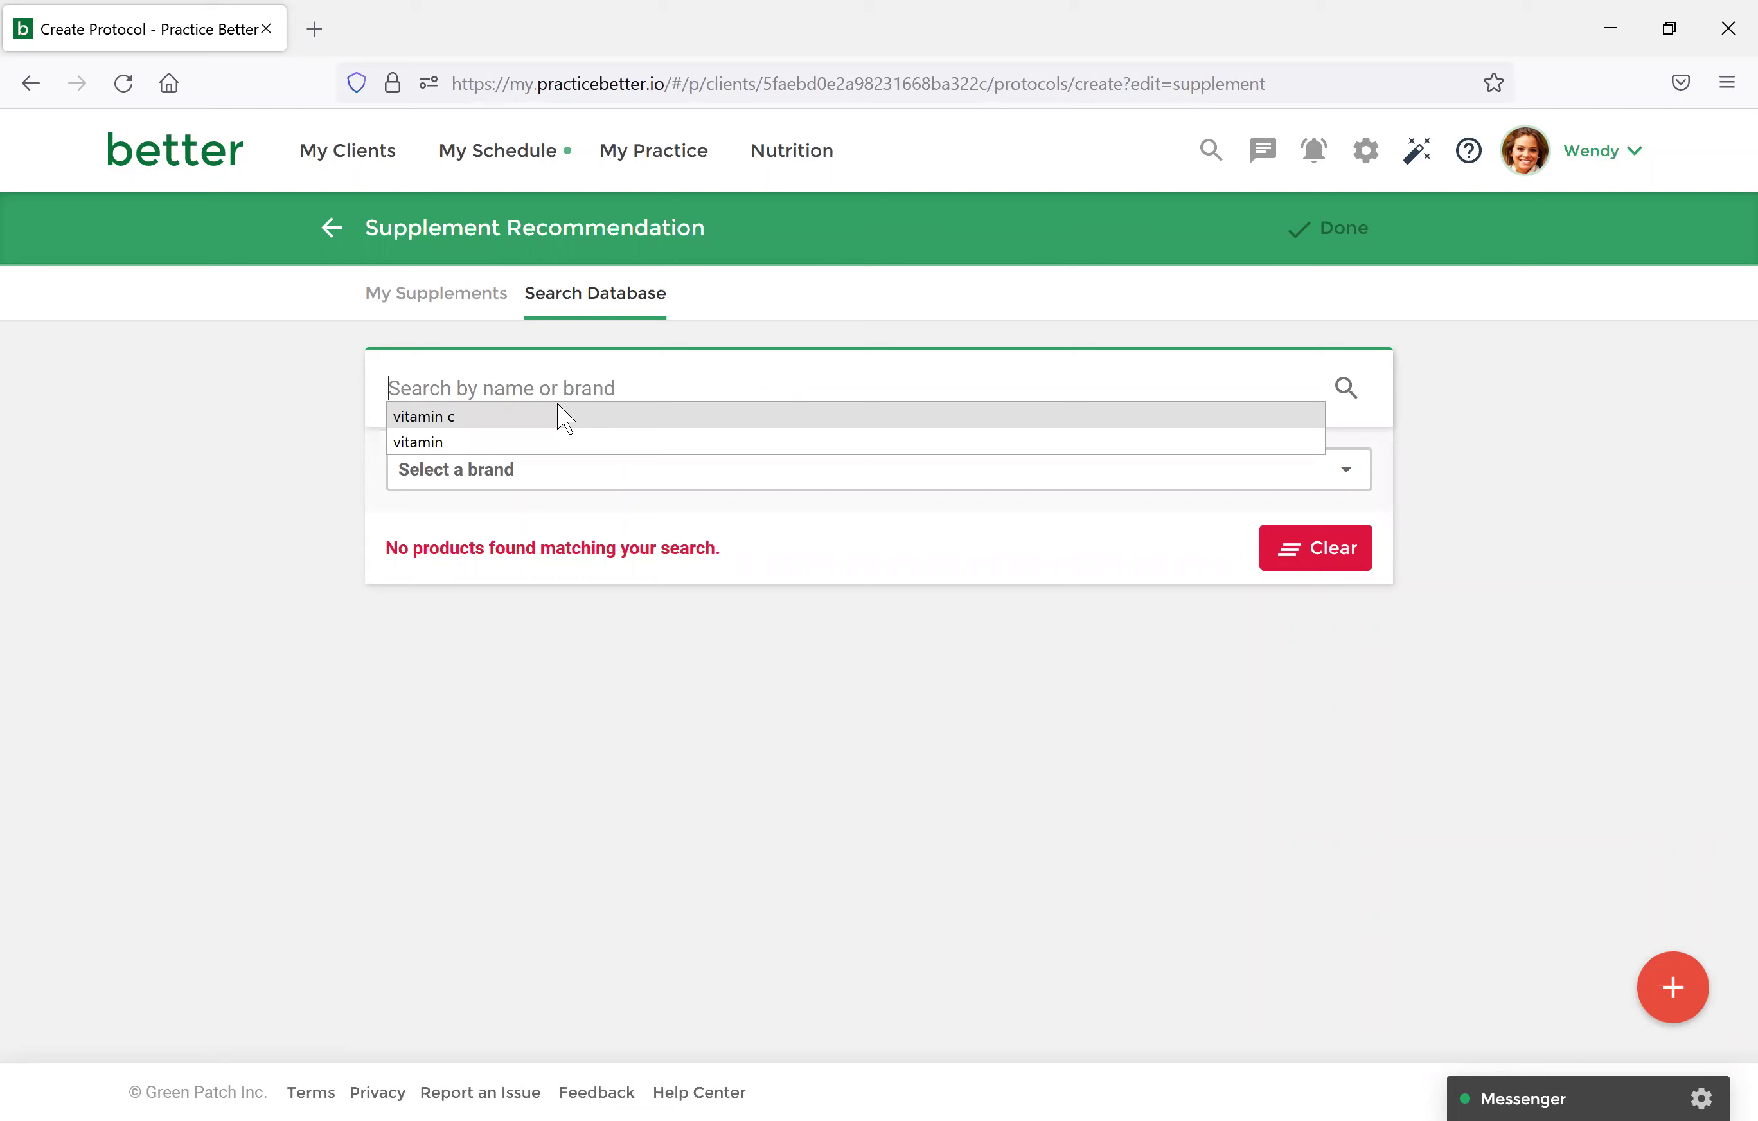
pyautogui.click(565, 417)
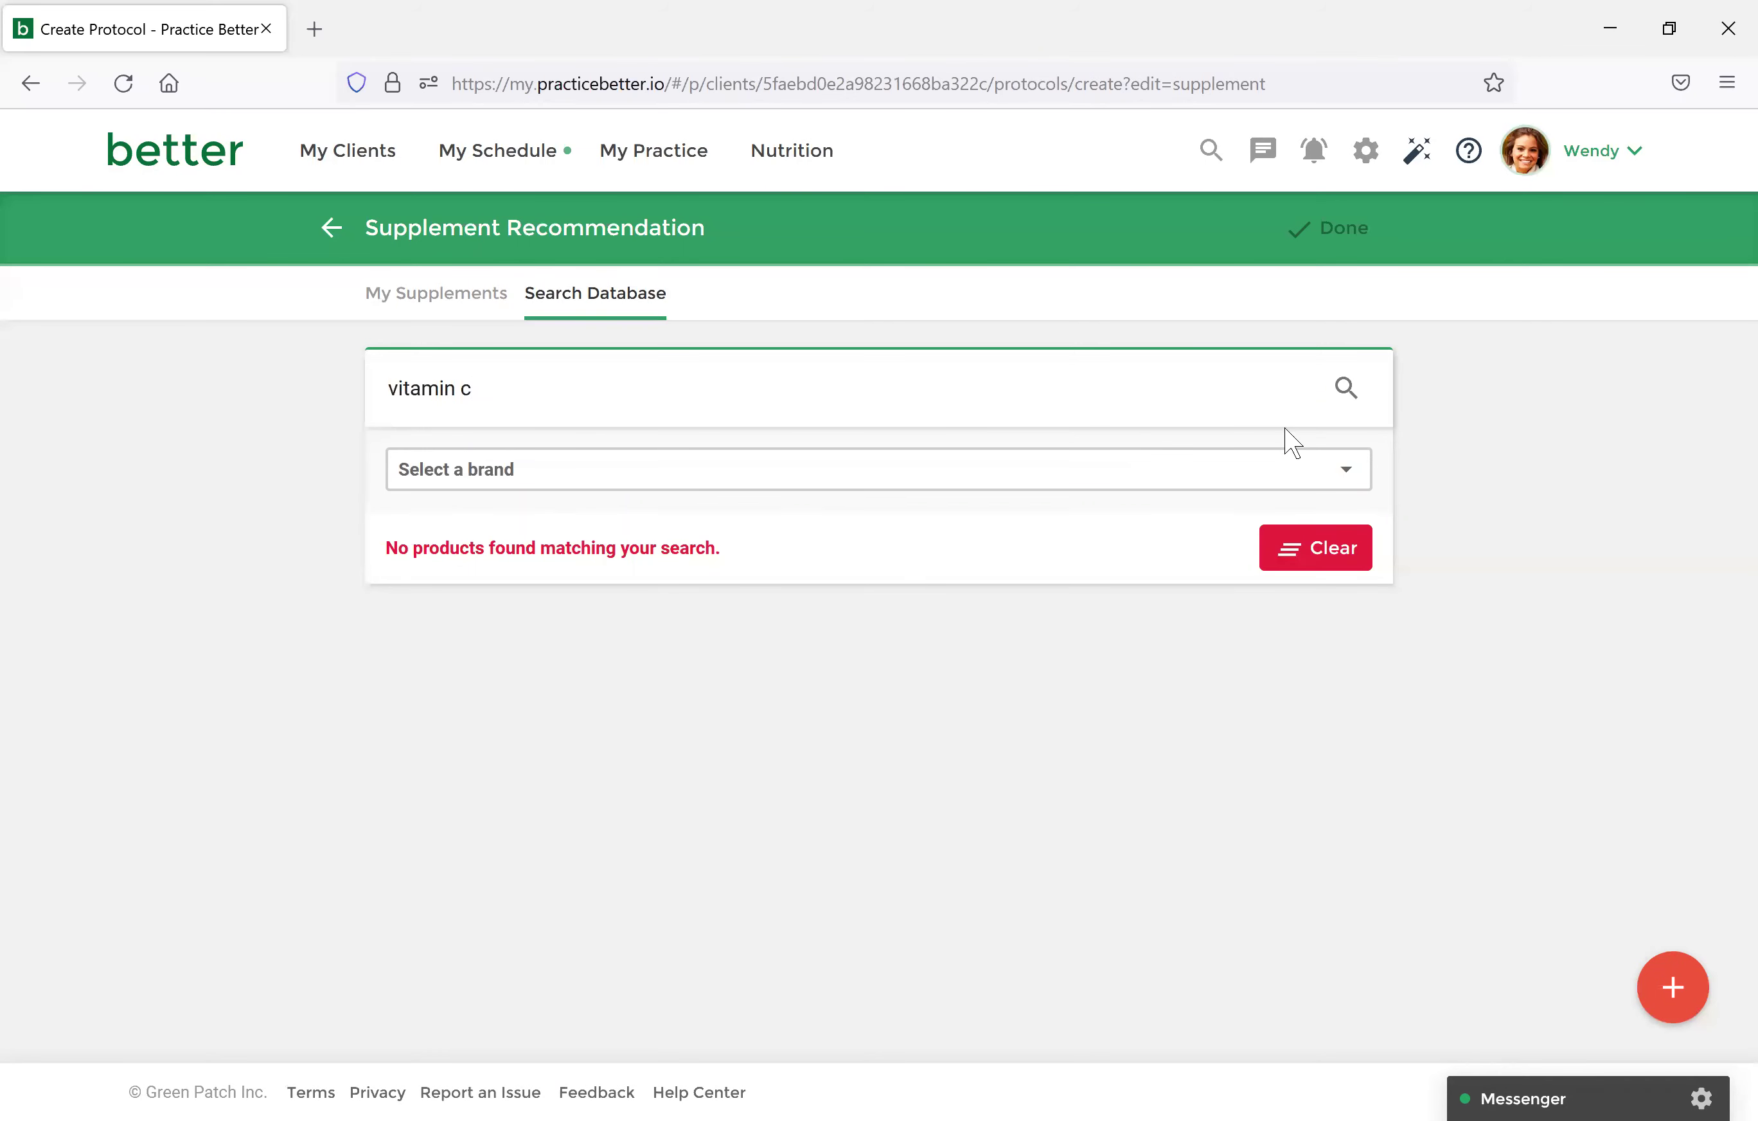
pyautogui.click(1344, 388)
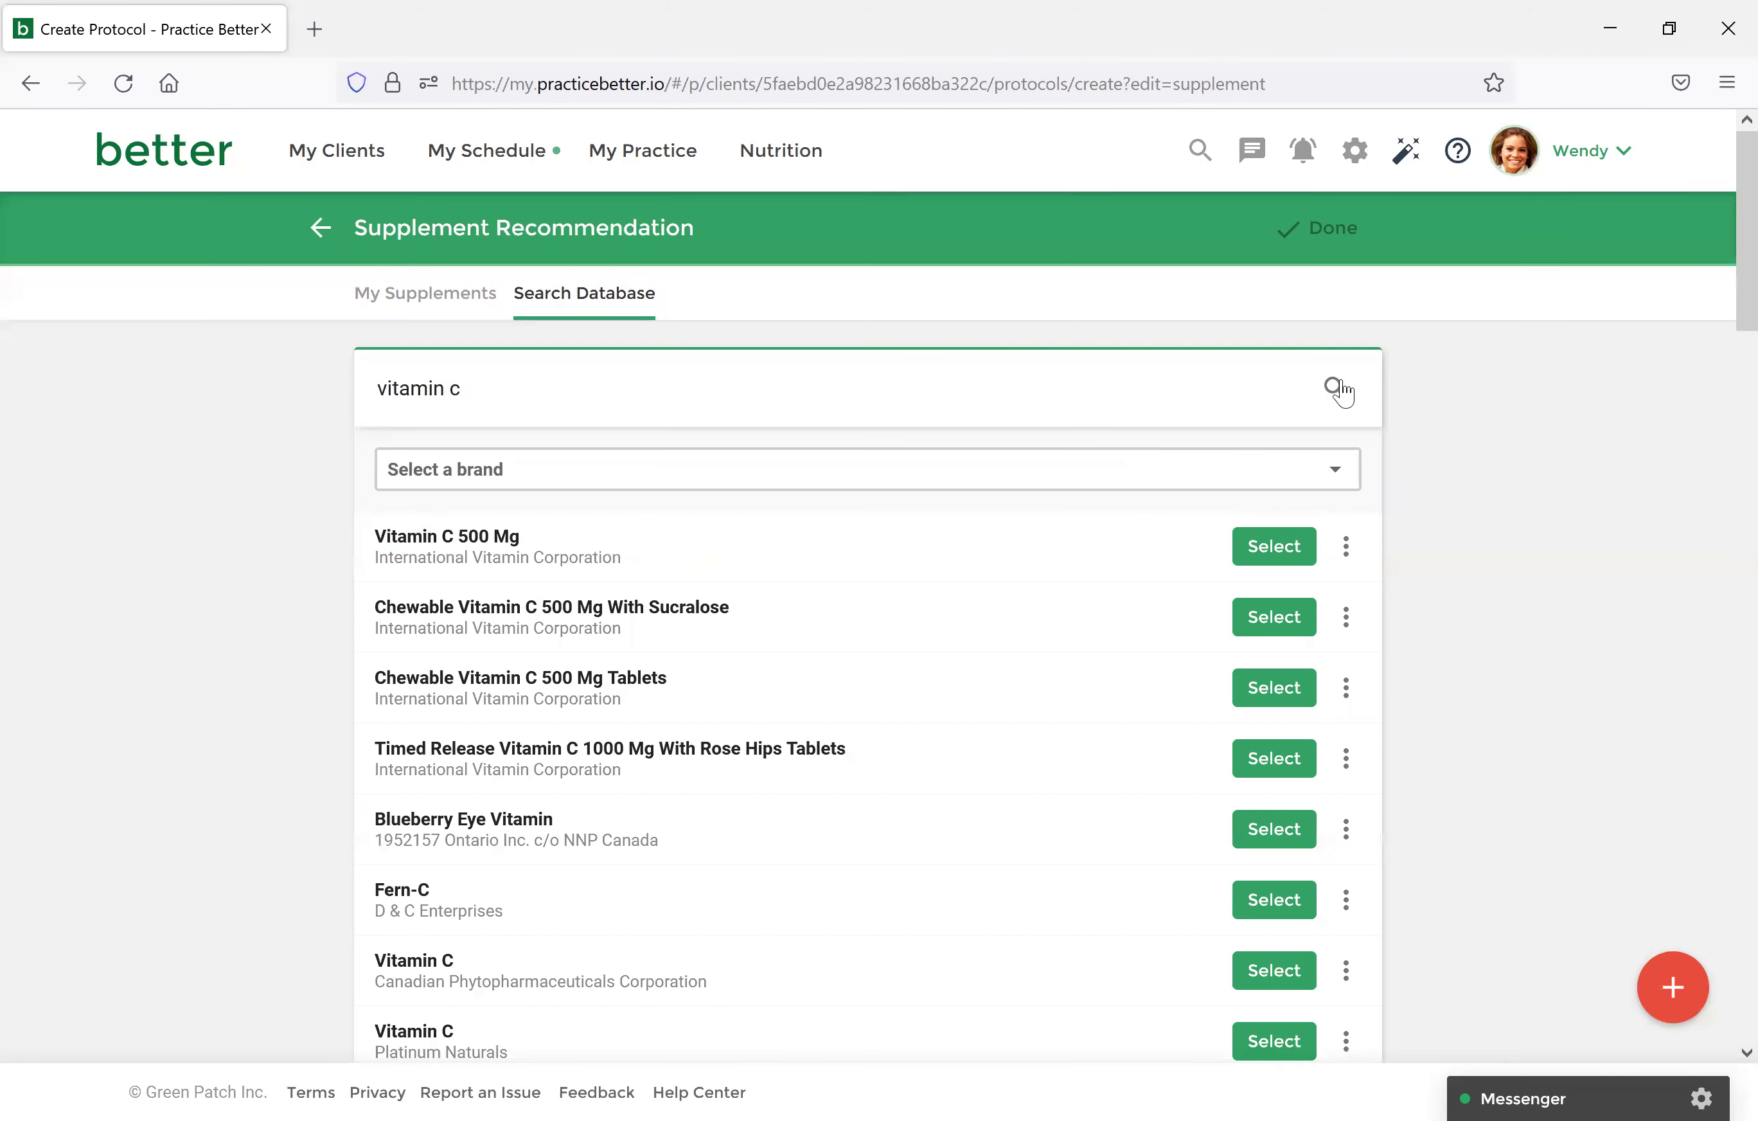
pyautogui.scroll(-1, 594, 827)
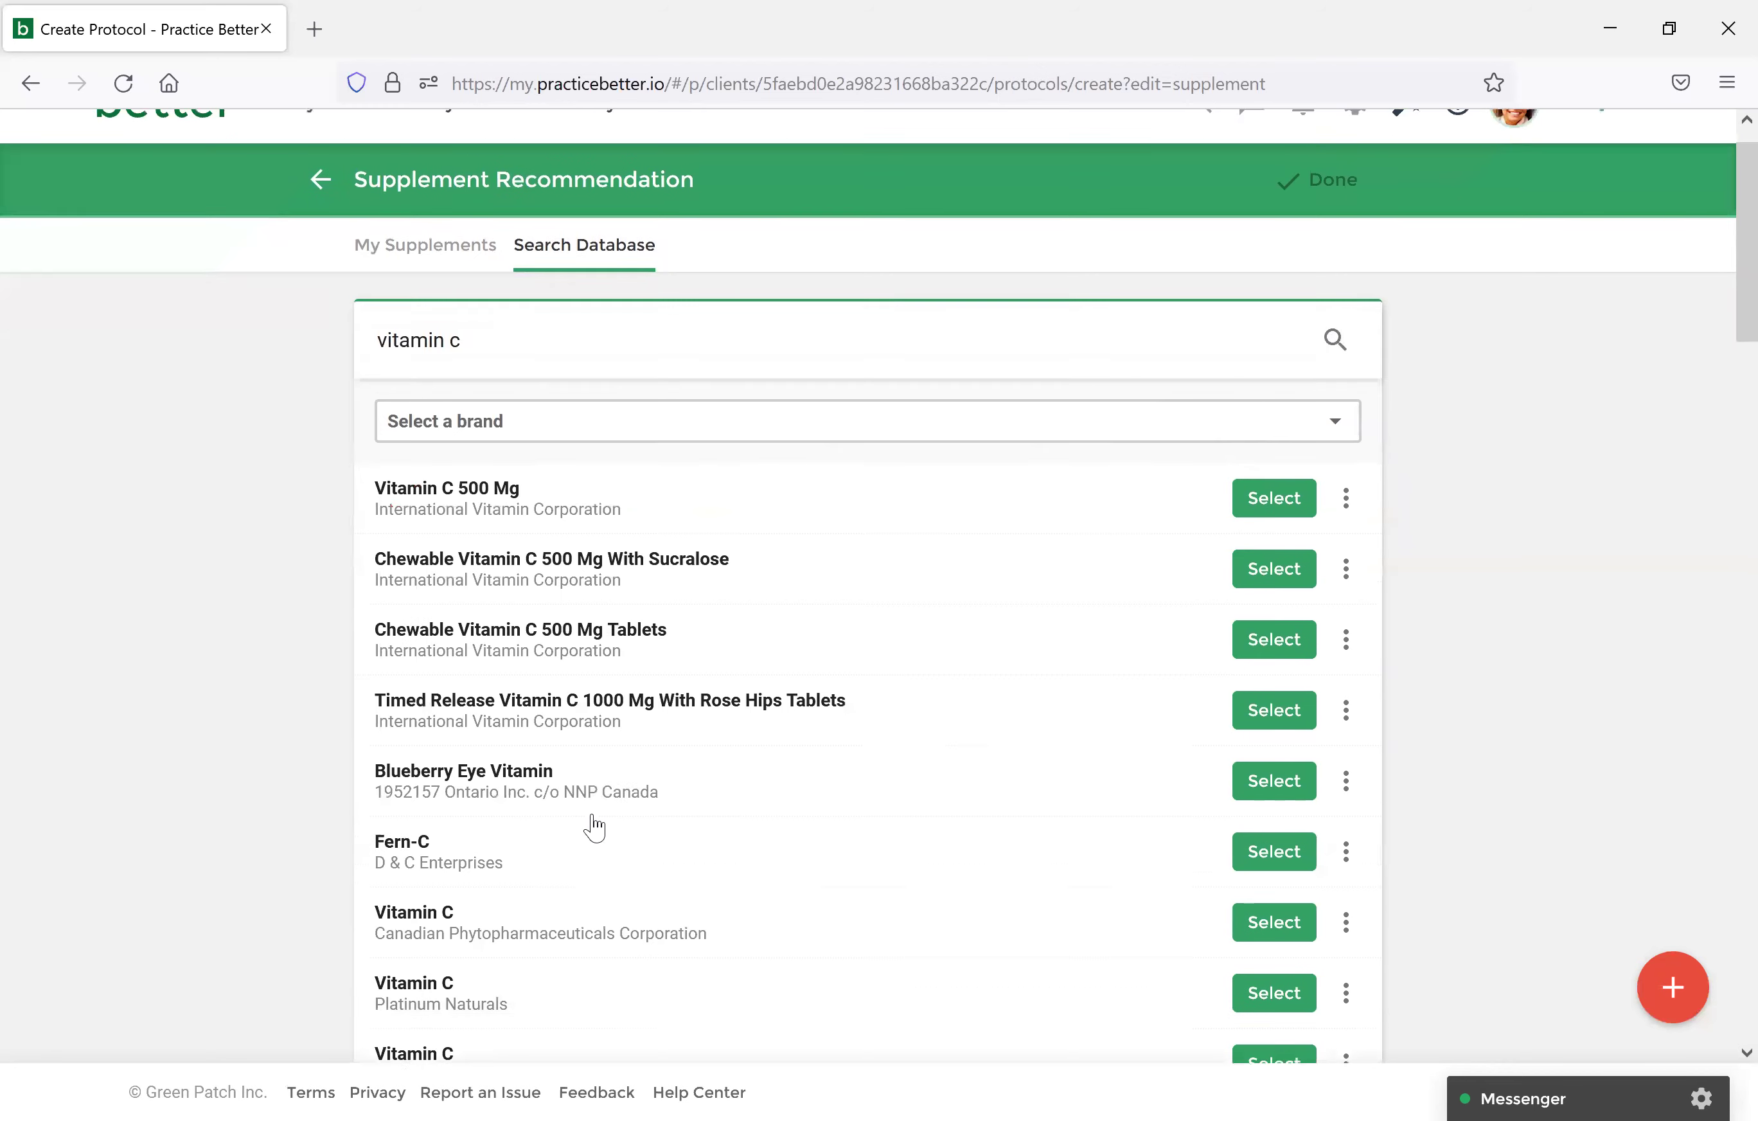
pyautogui.scroll(-5, 594, 827)
pyautogui.scroll(10, 602, 830)
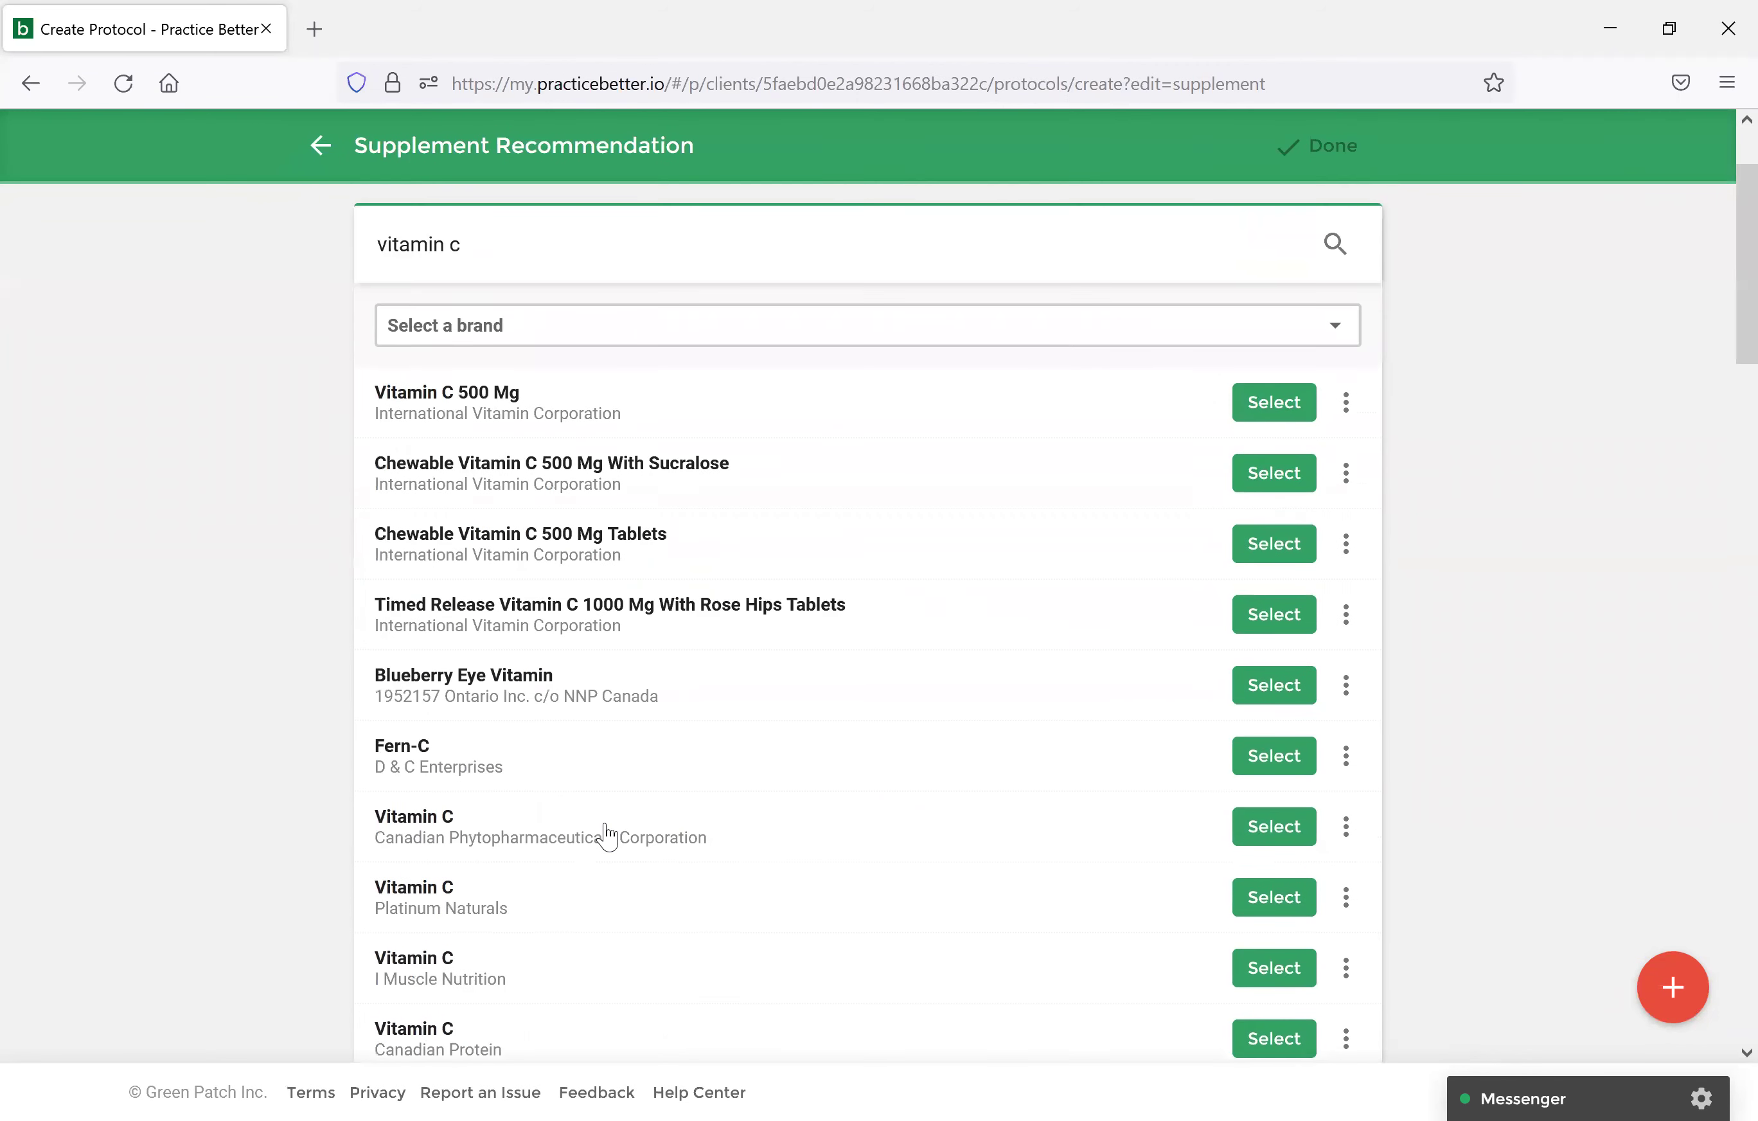
pyautogui.click(1265, 560)
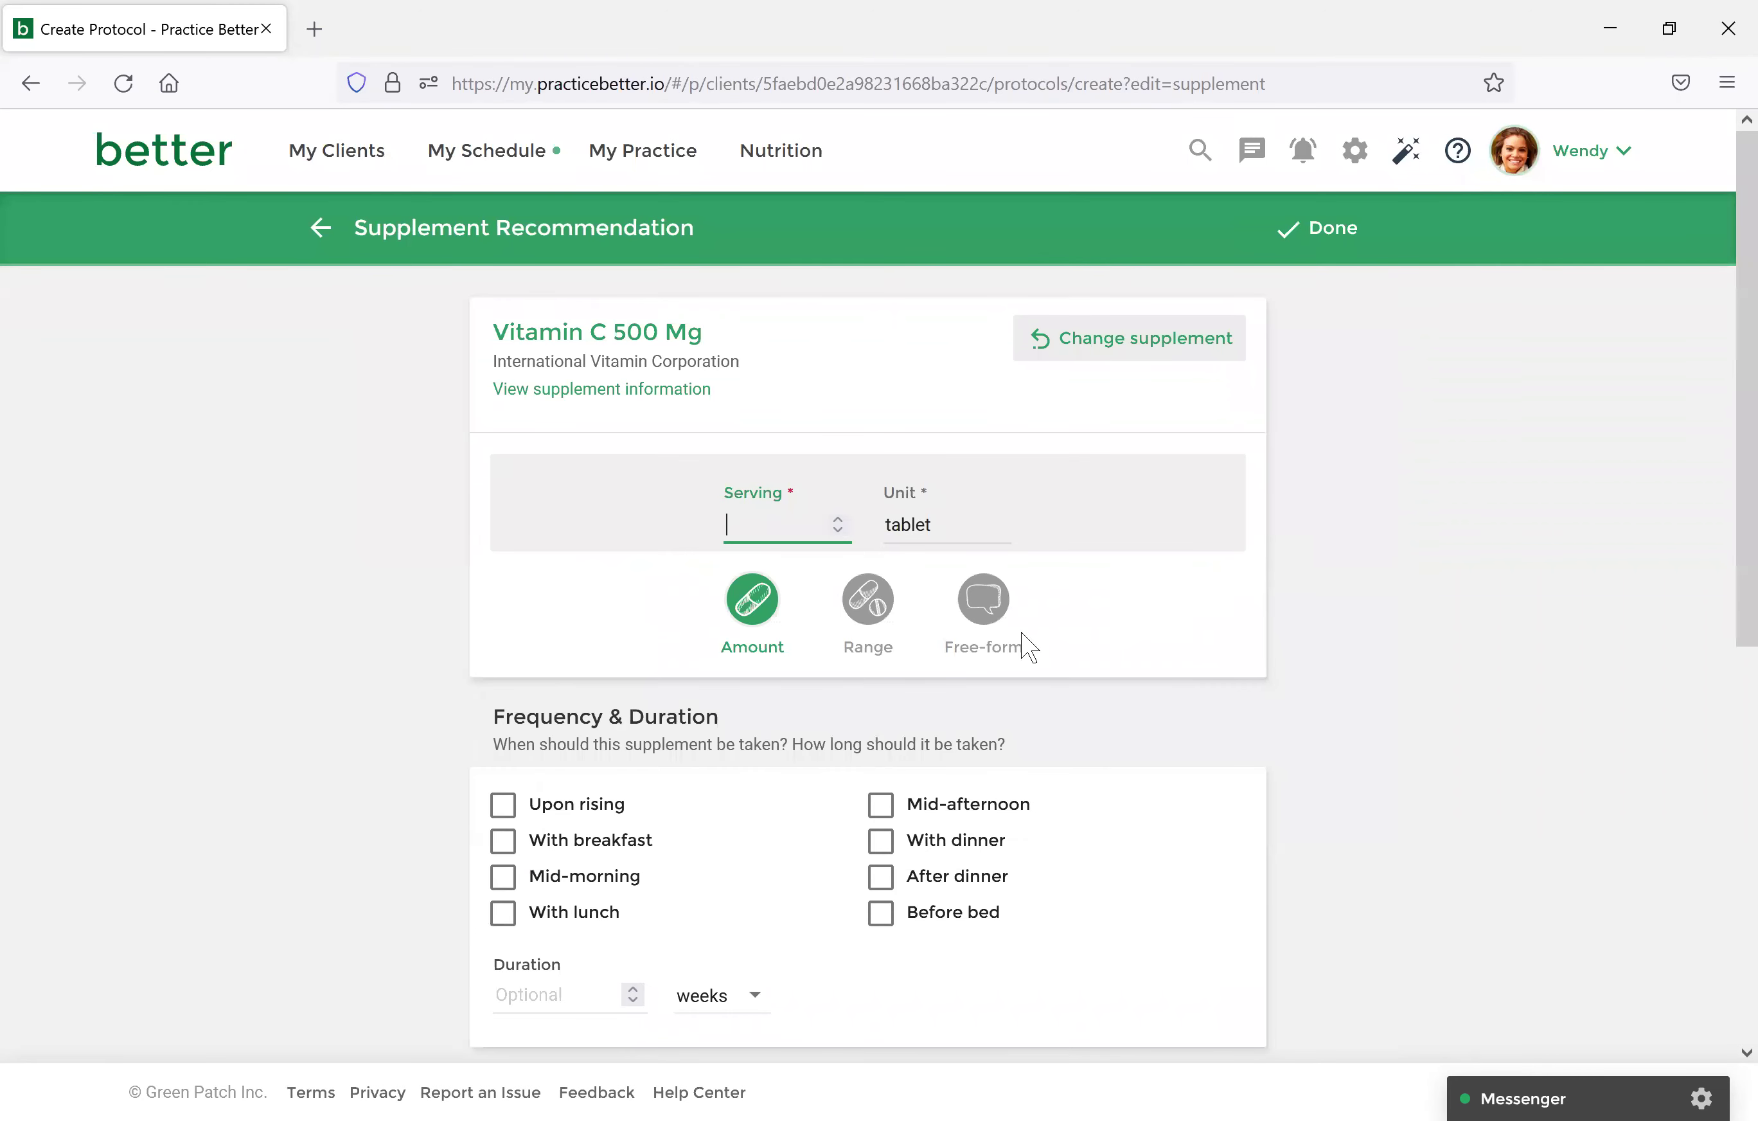
# Set the supplement to a serving of 1 tablet with breakfast for 4 weeks and finish the recommendation.
pyautogui.write('1')
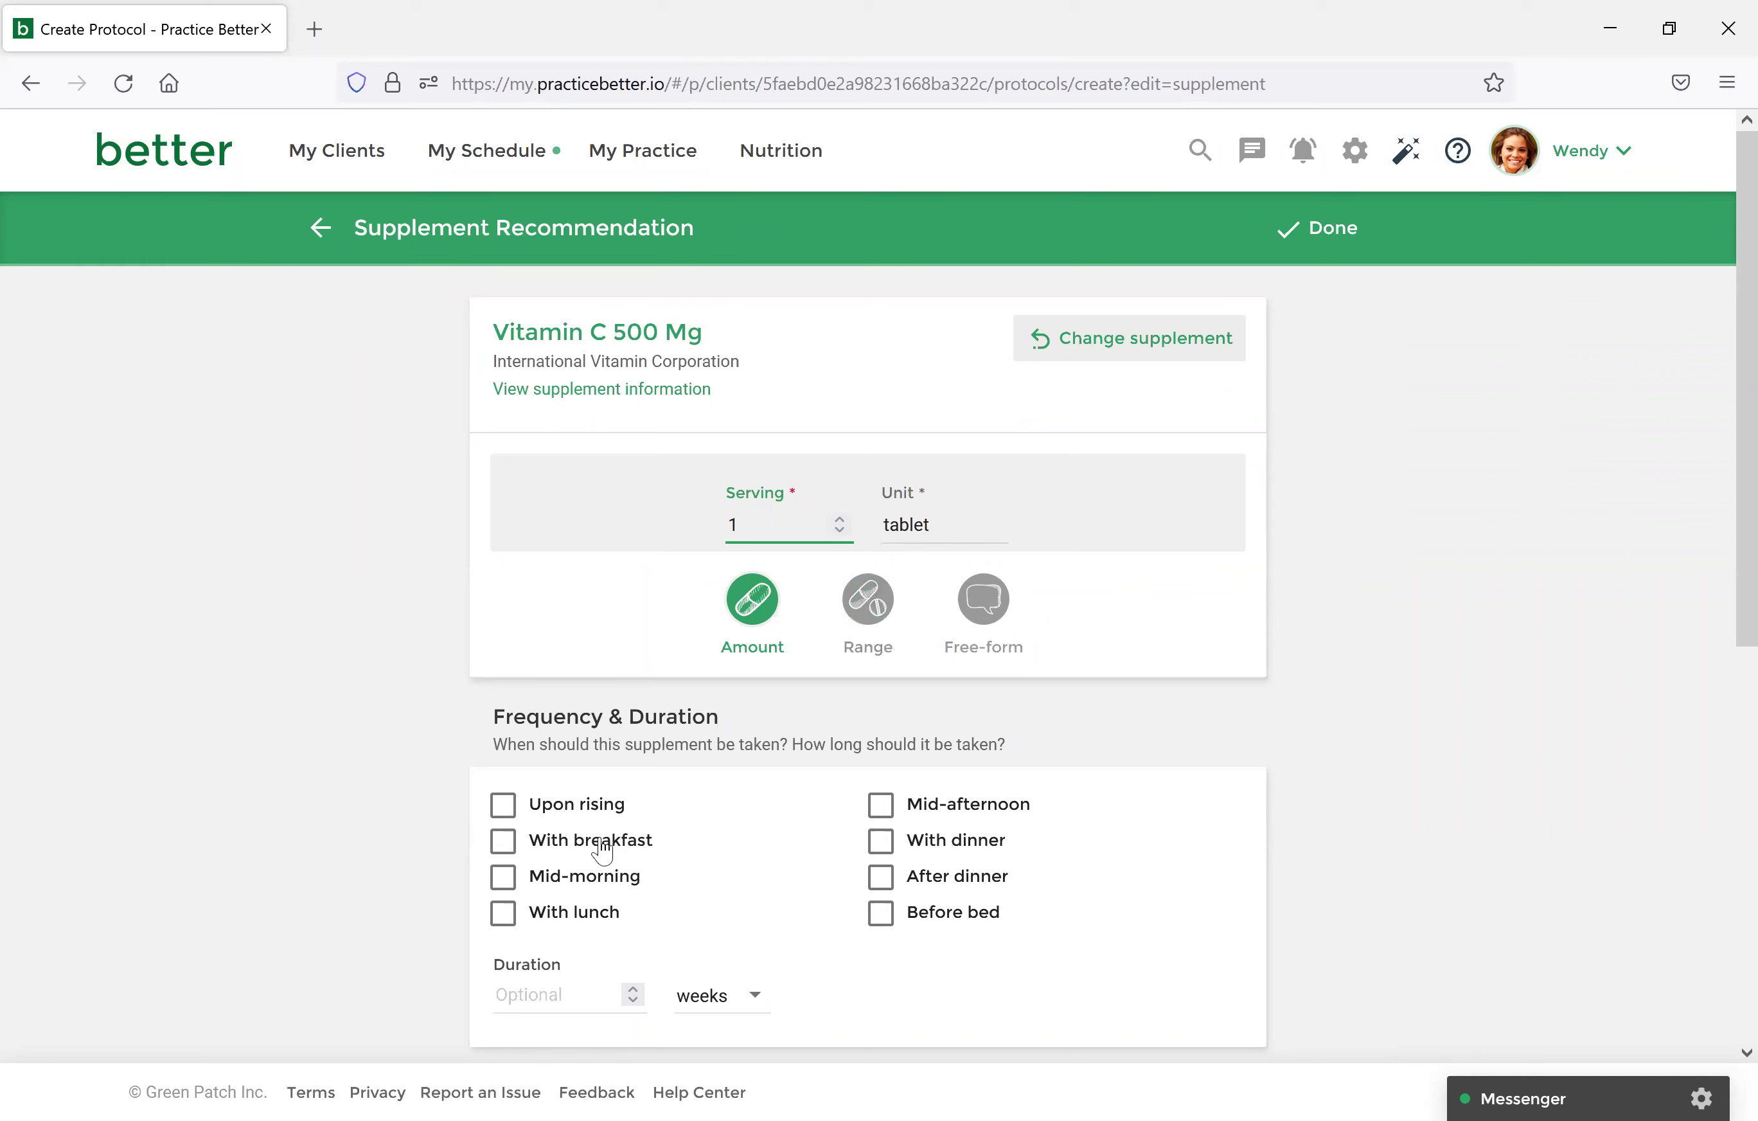
pyautogui.click(590, 857)
pyautogui.click(559, 997)
pyautogui.write('4')
pyautogui.scroll(-7, 1008, 878)
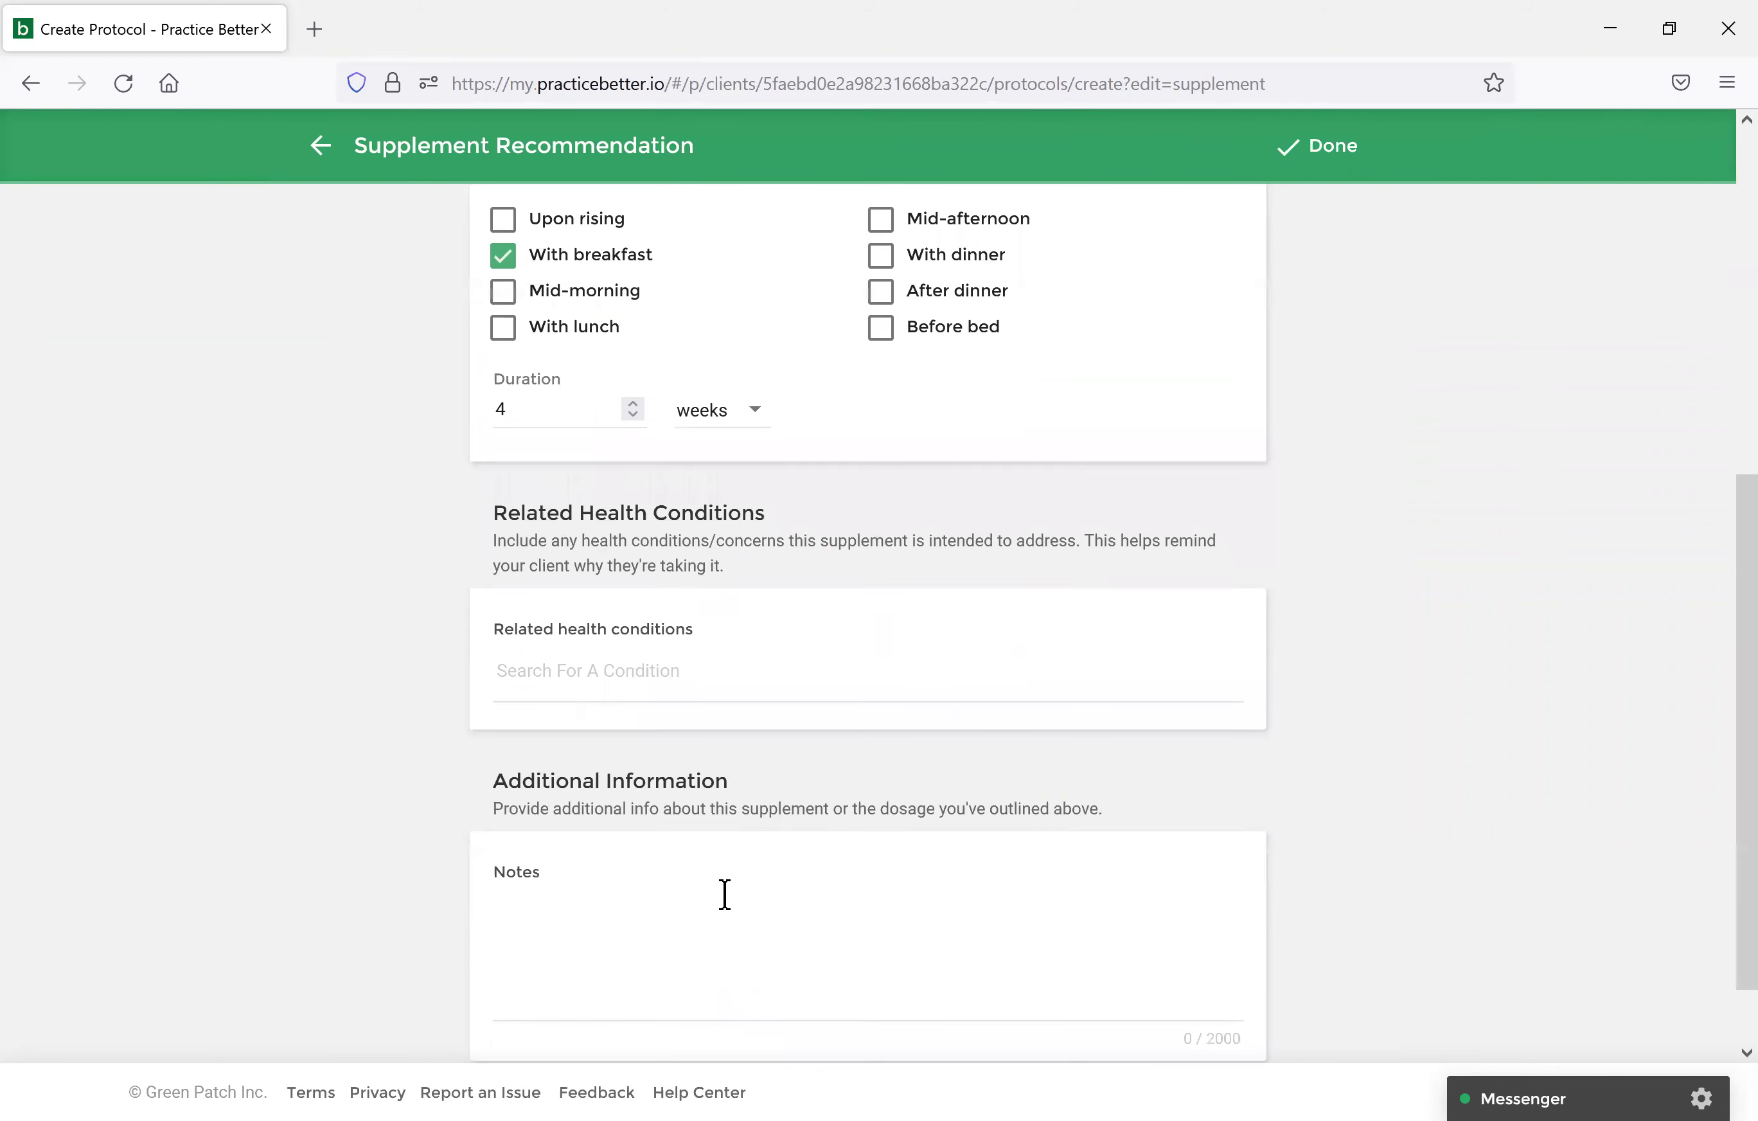
pyautogui.scroll(7, 722, 893)
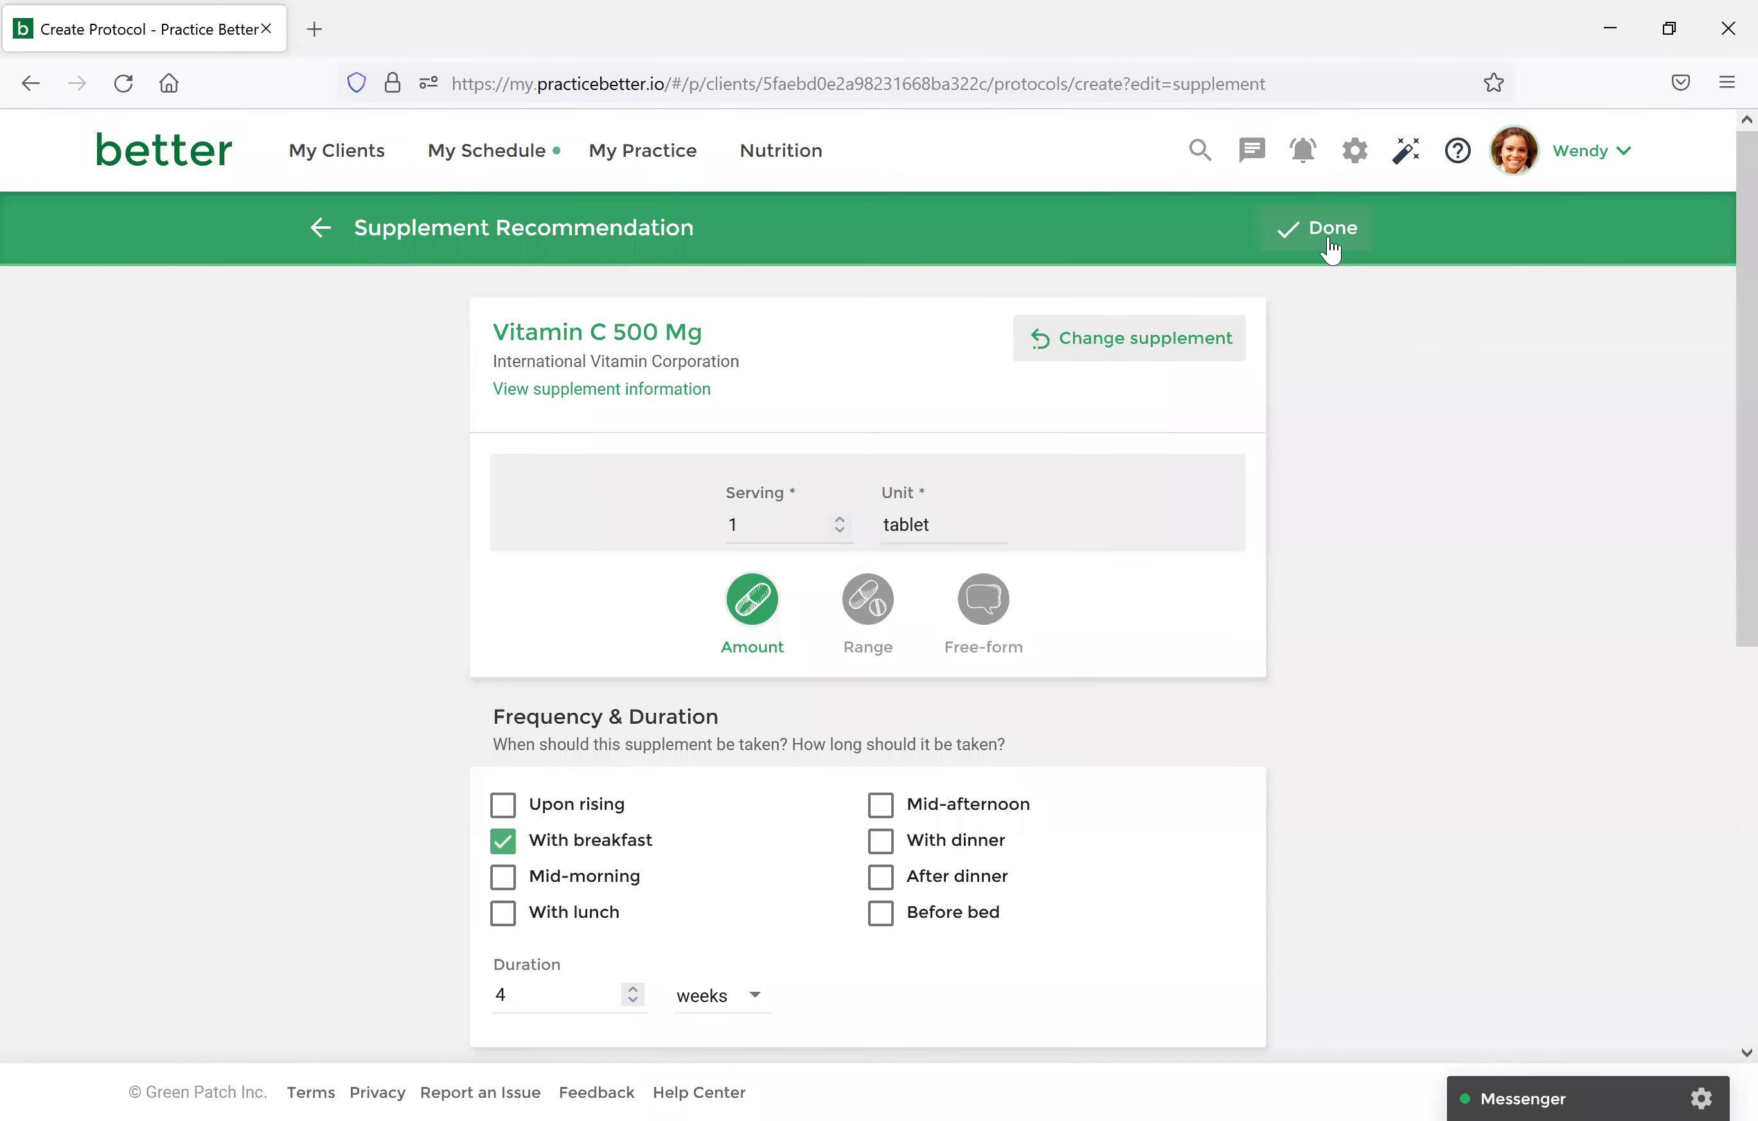
pyautogui.click(1330, 251)
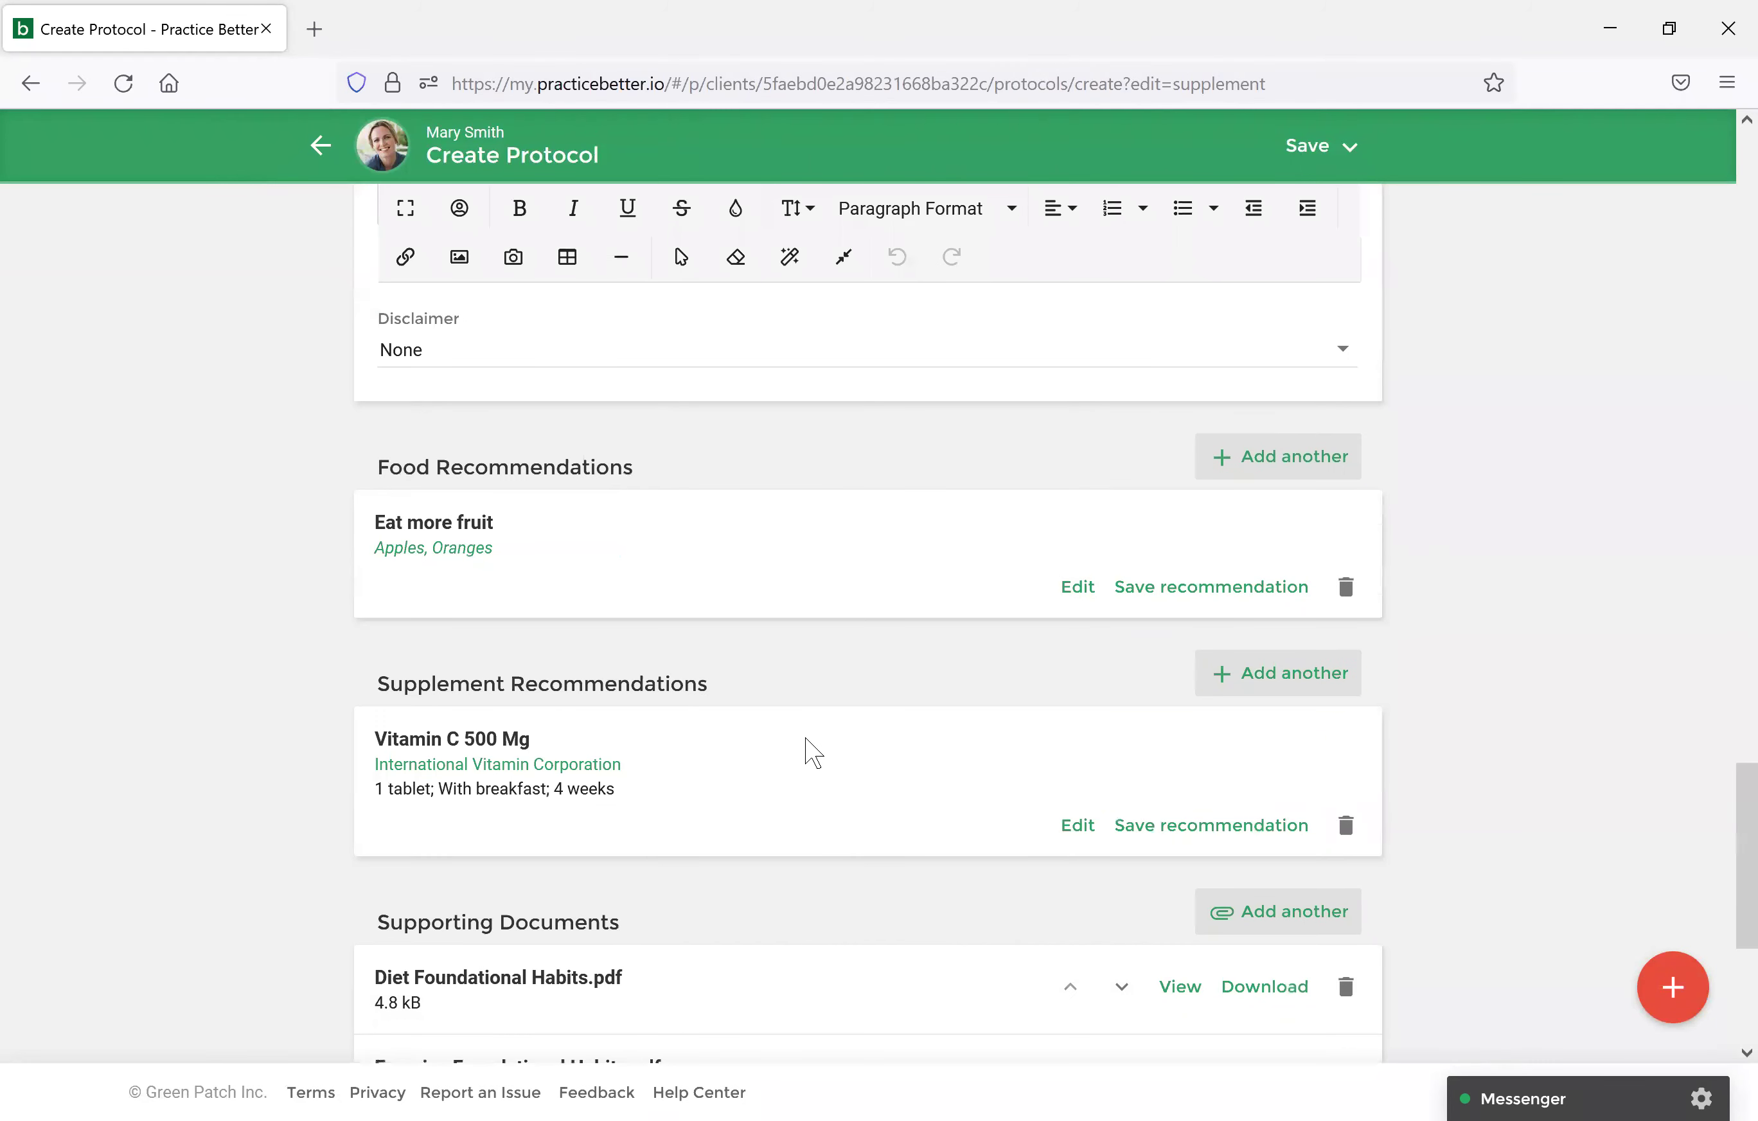
# Add a lifestyle recommendation to the protocol using the curated "Meditate." entry from the Stress category.
pyautogui.scroll(-6, 814, 758)
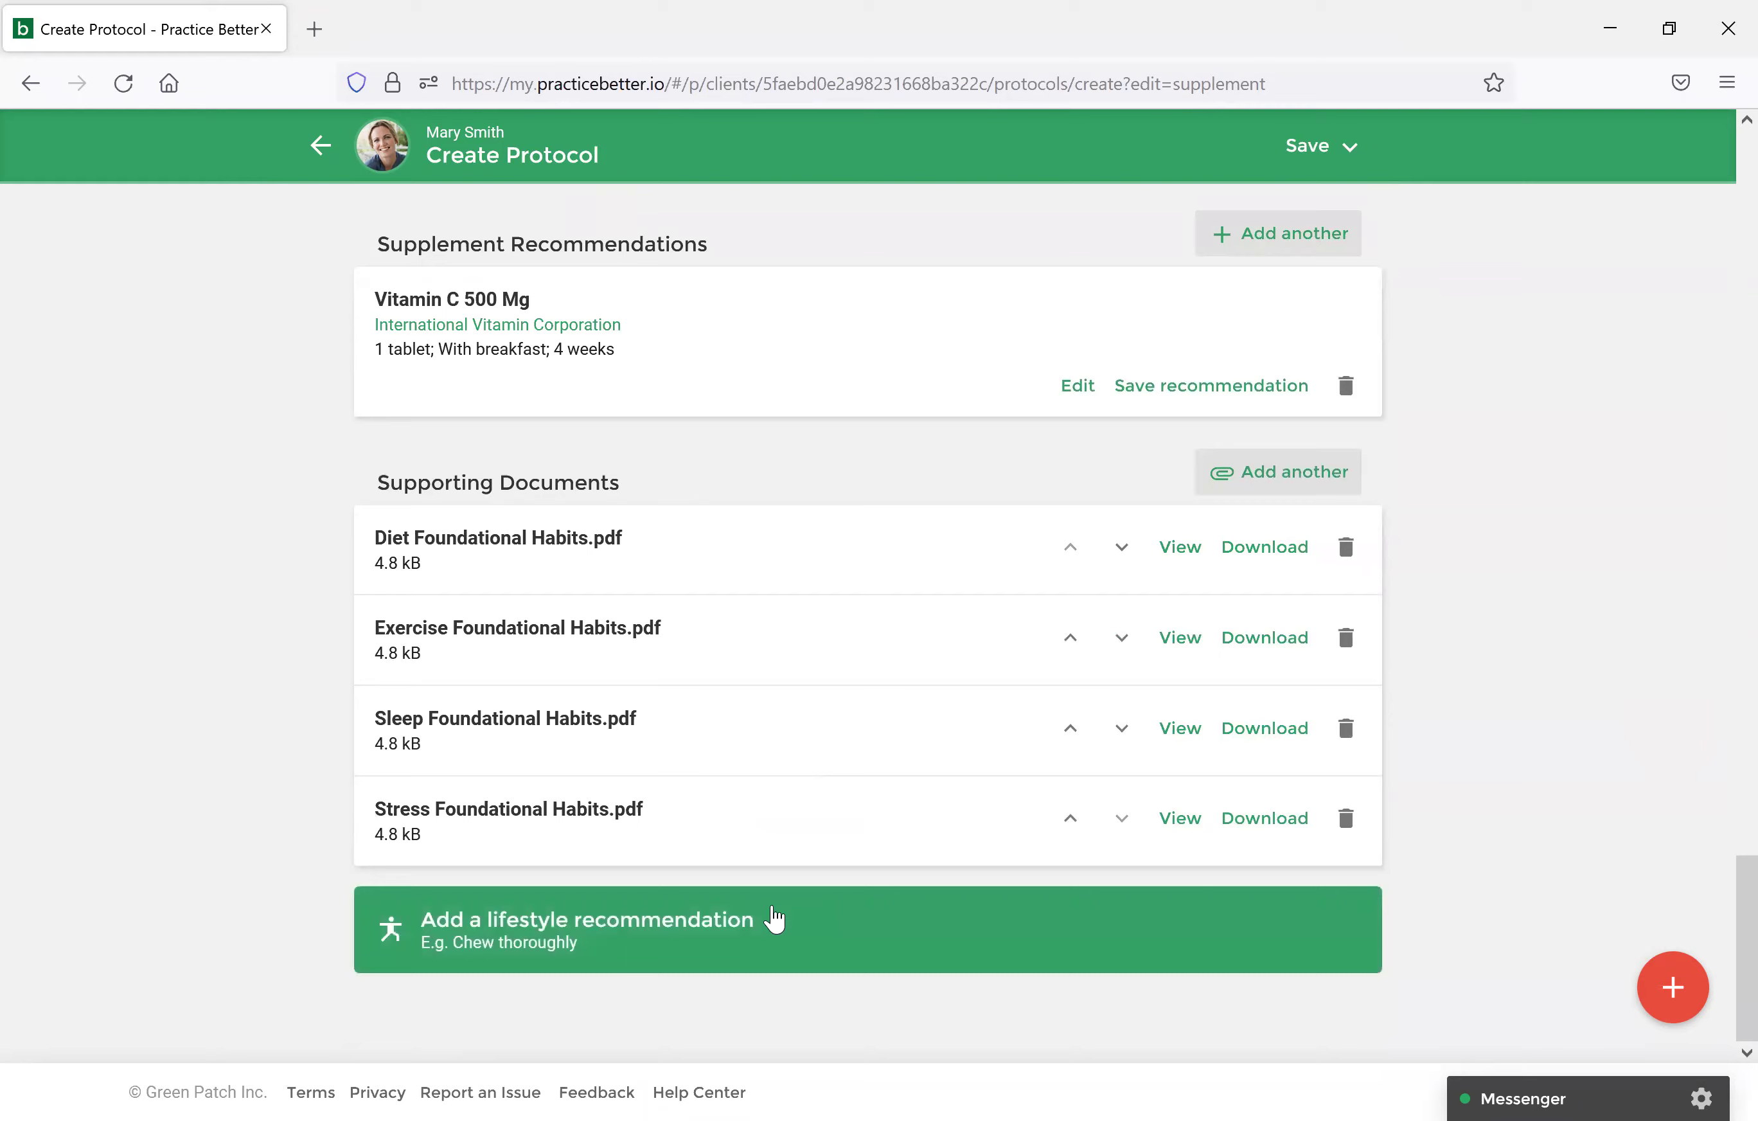
pyautogui.click(778, 921)
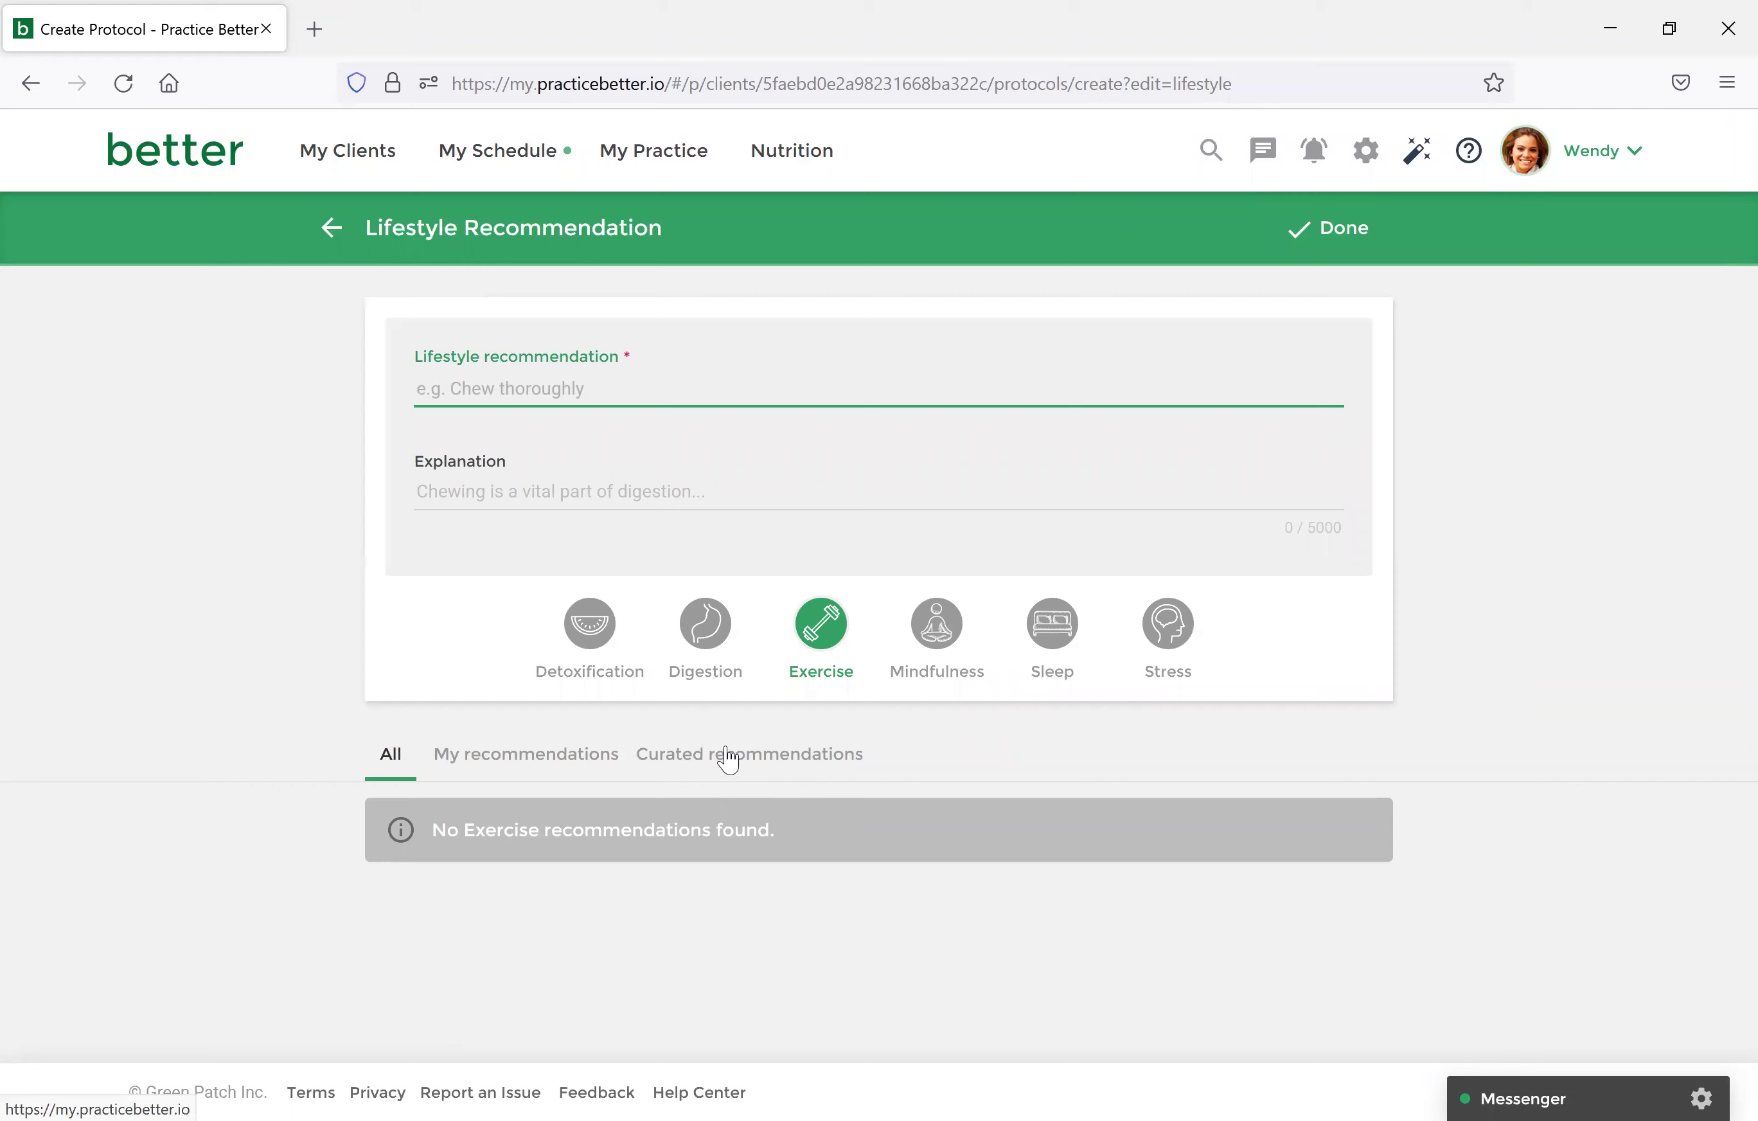
pyautogui.click(1168, 624)
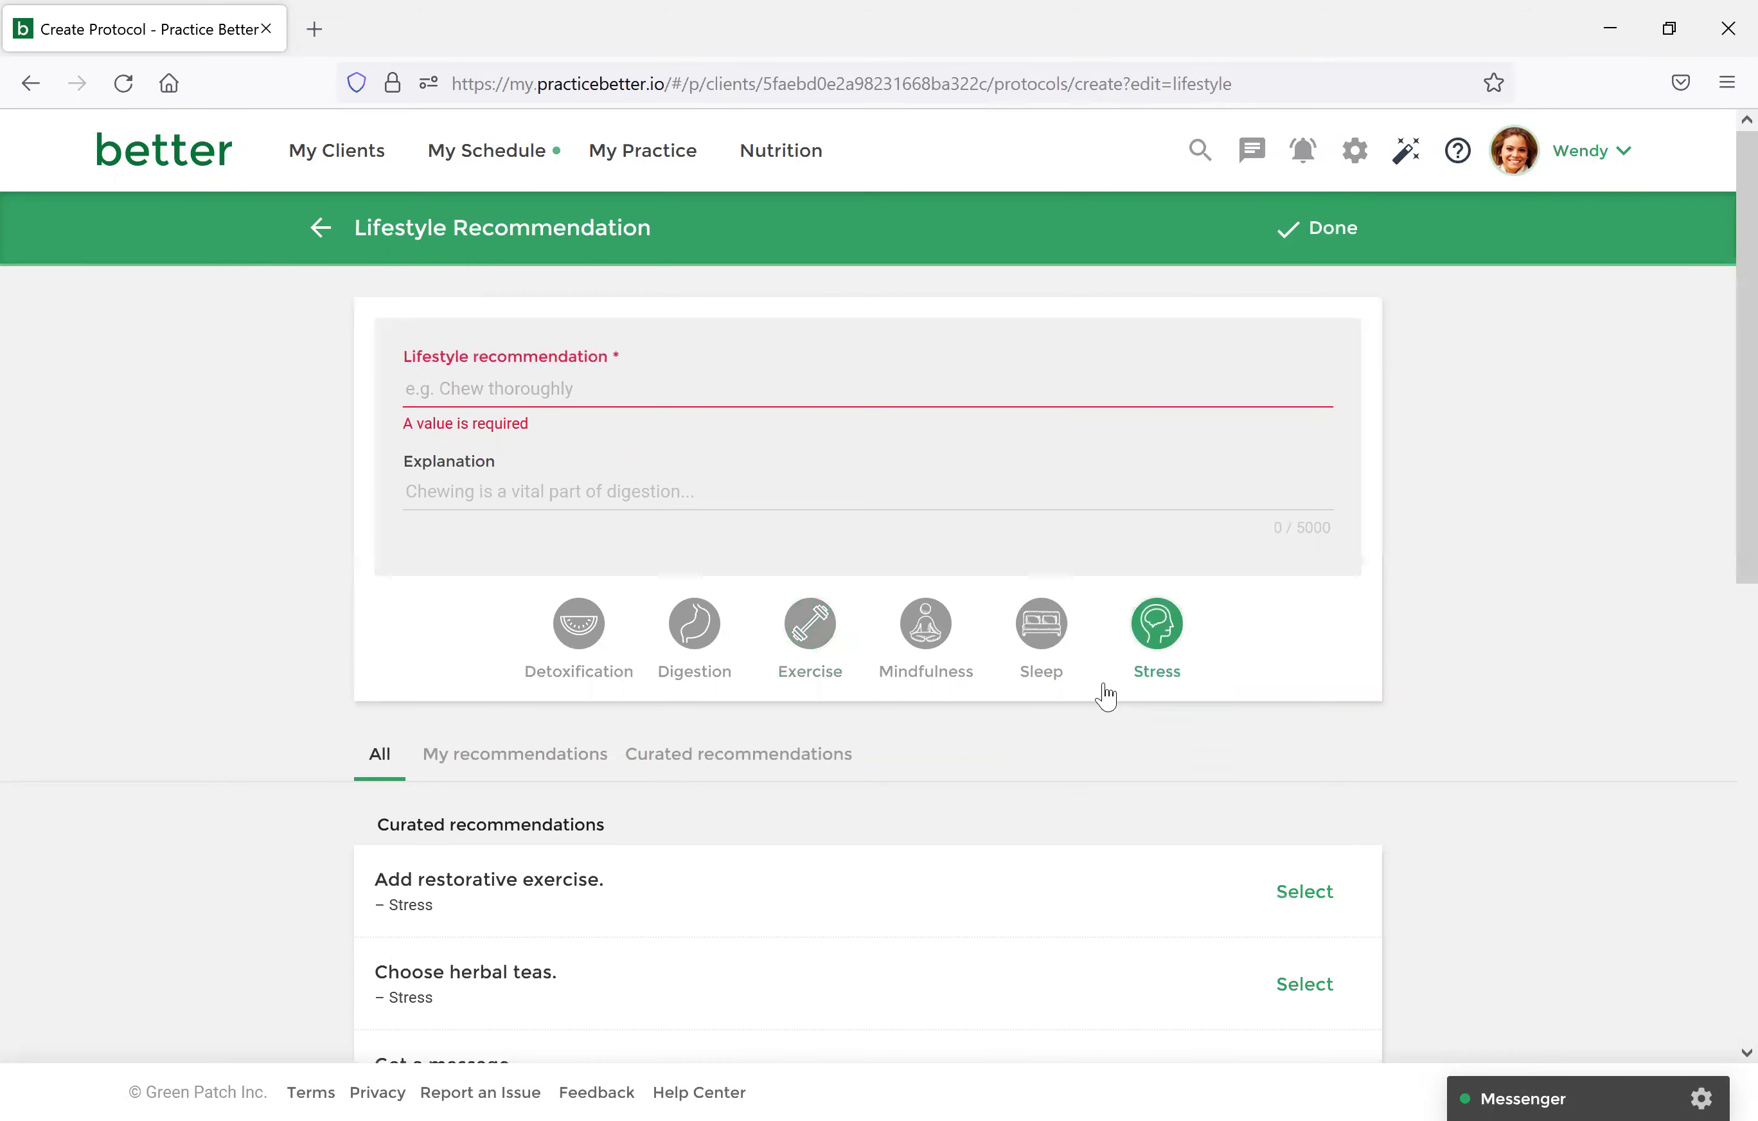
pyautogui.scroll(-3, 1086, 709)
pyautogui.scroll(-8, 870, 585)
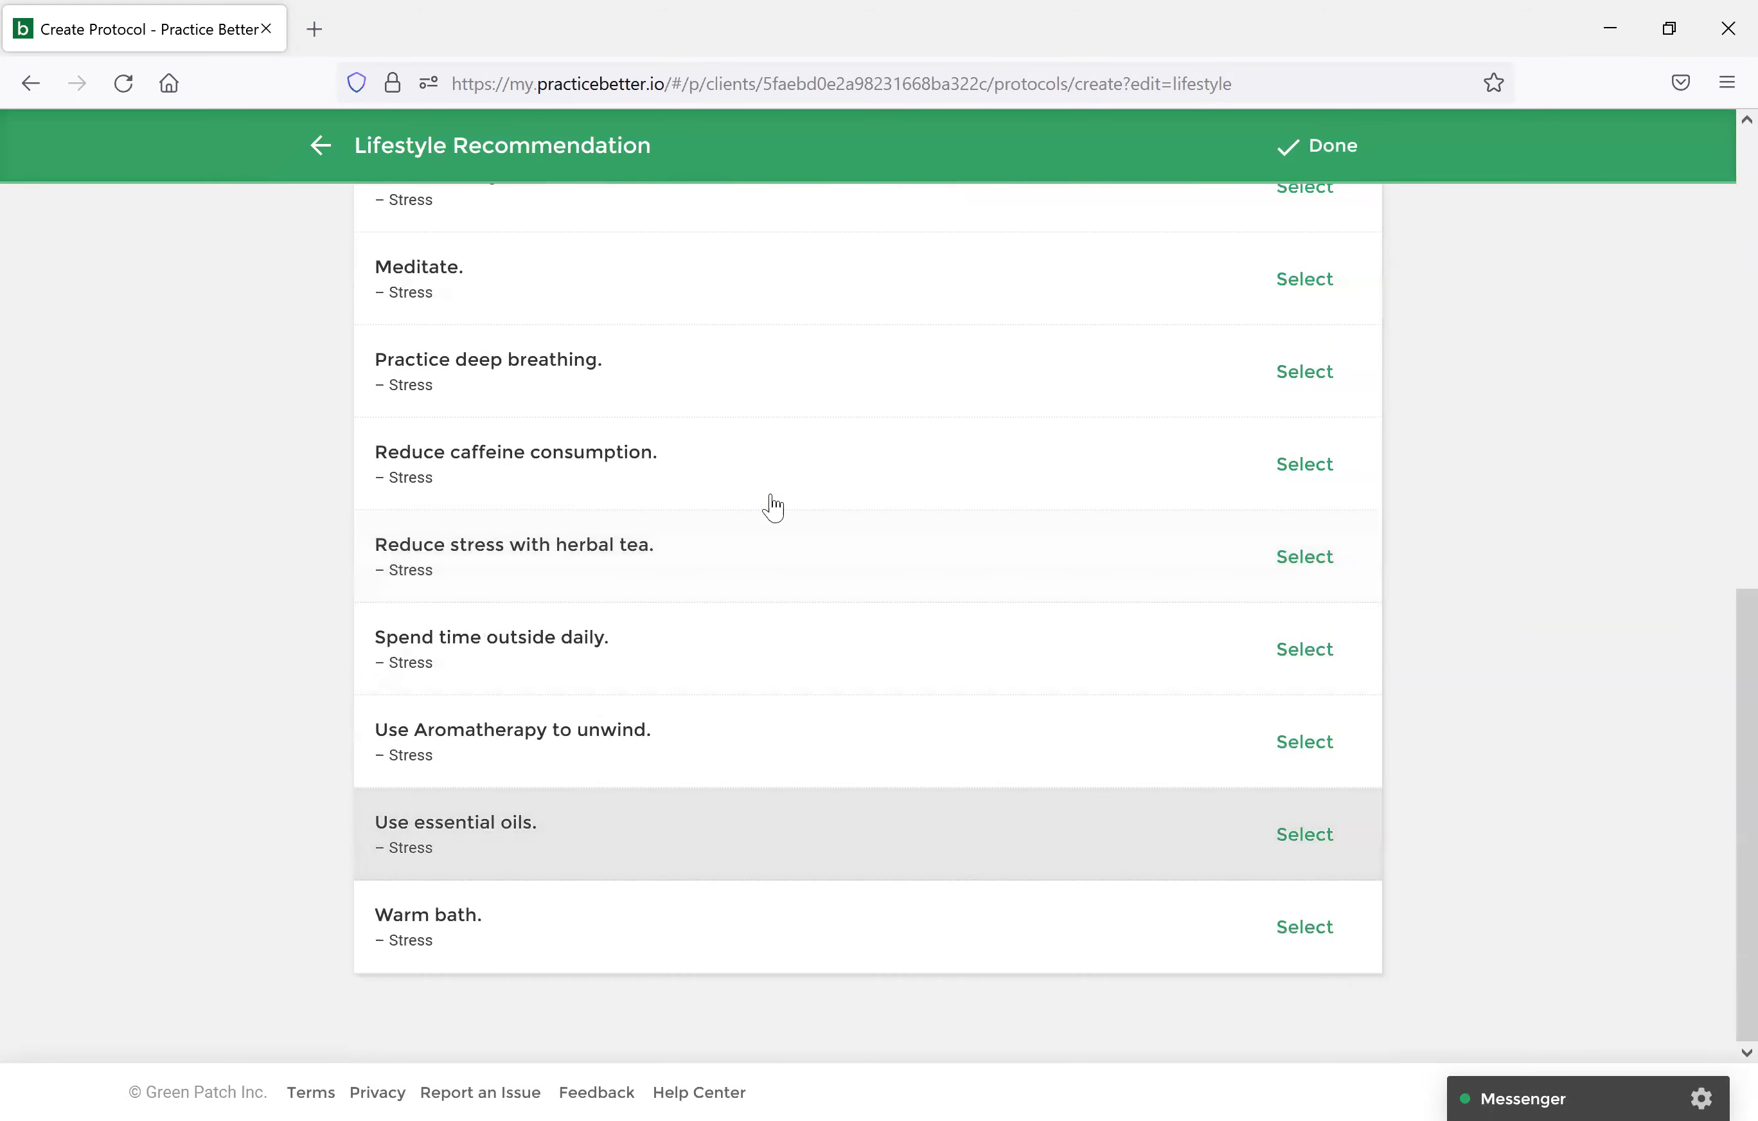
pyautogui.scroll(2, 820, 596)
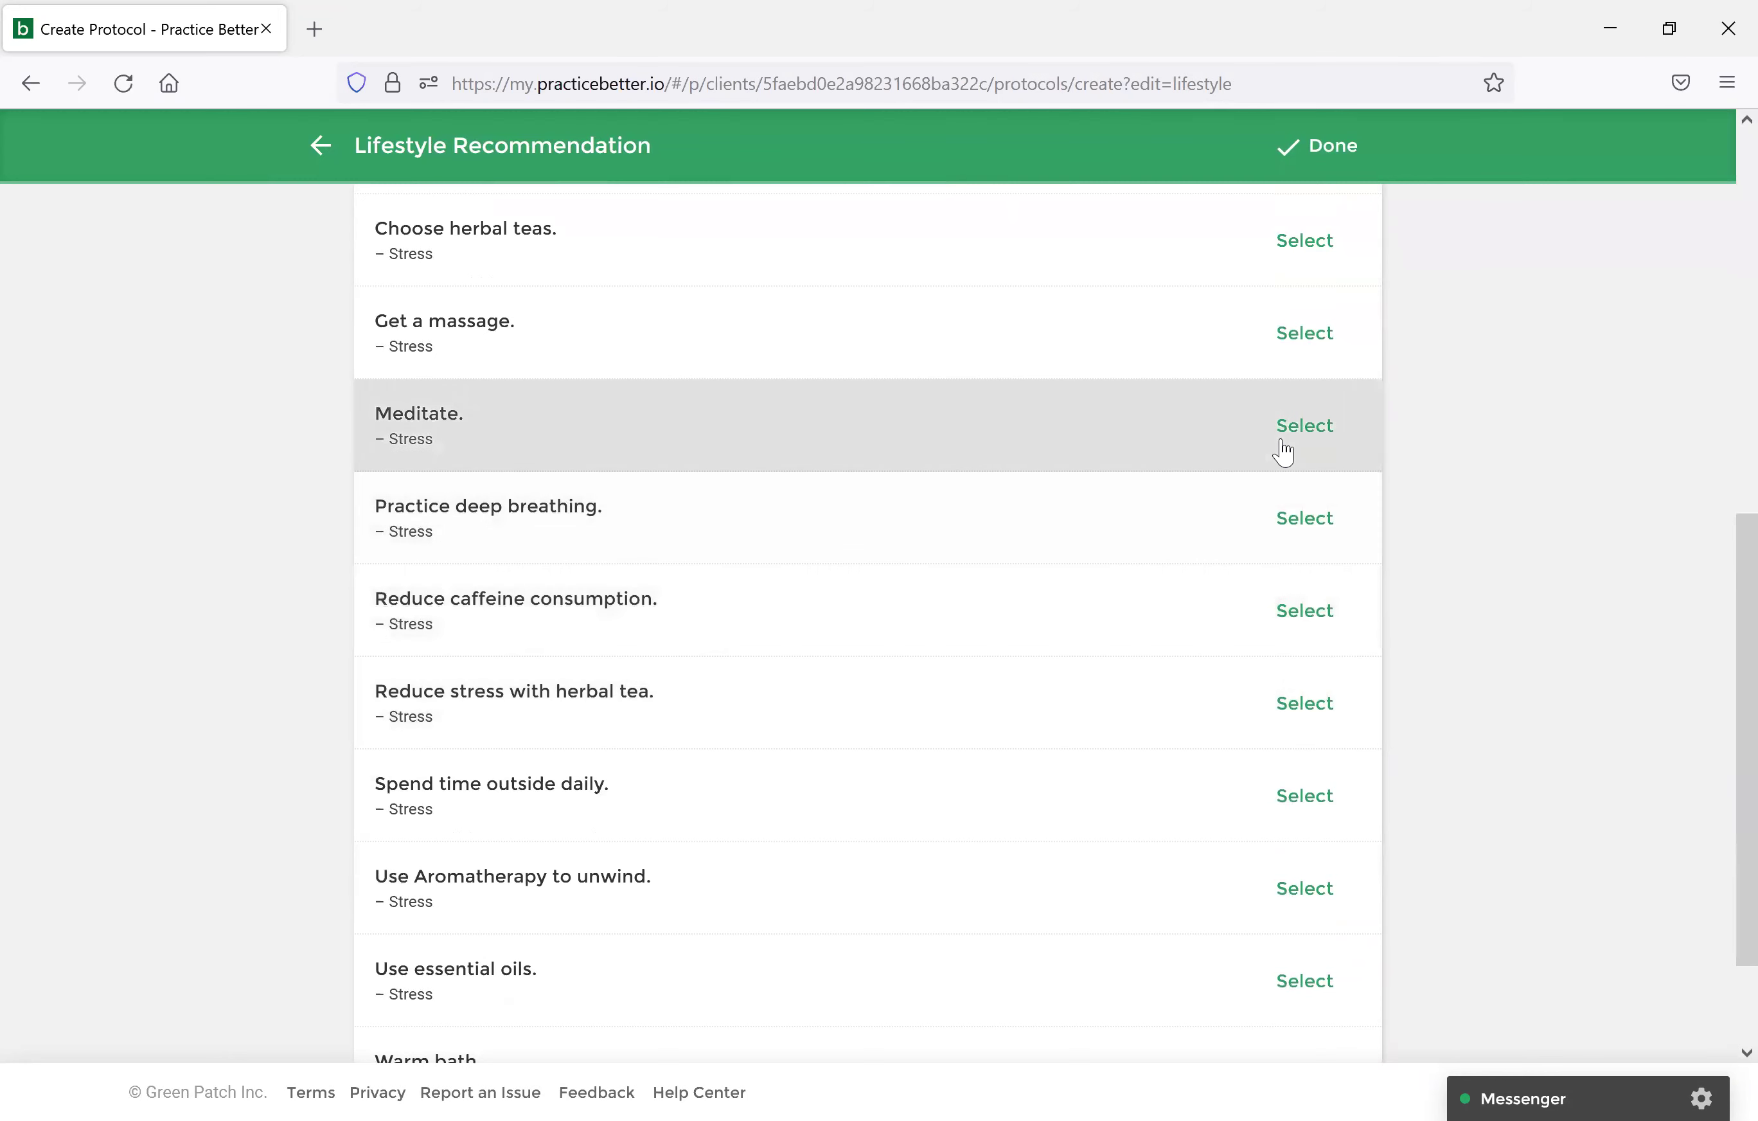
pyautogui.click(1300, 426)
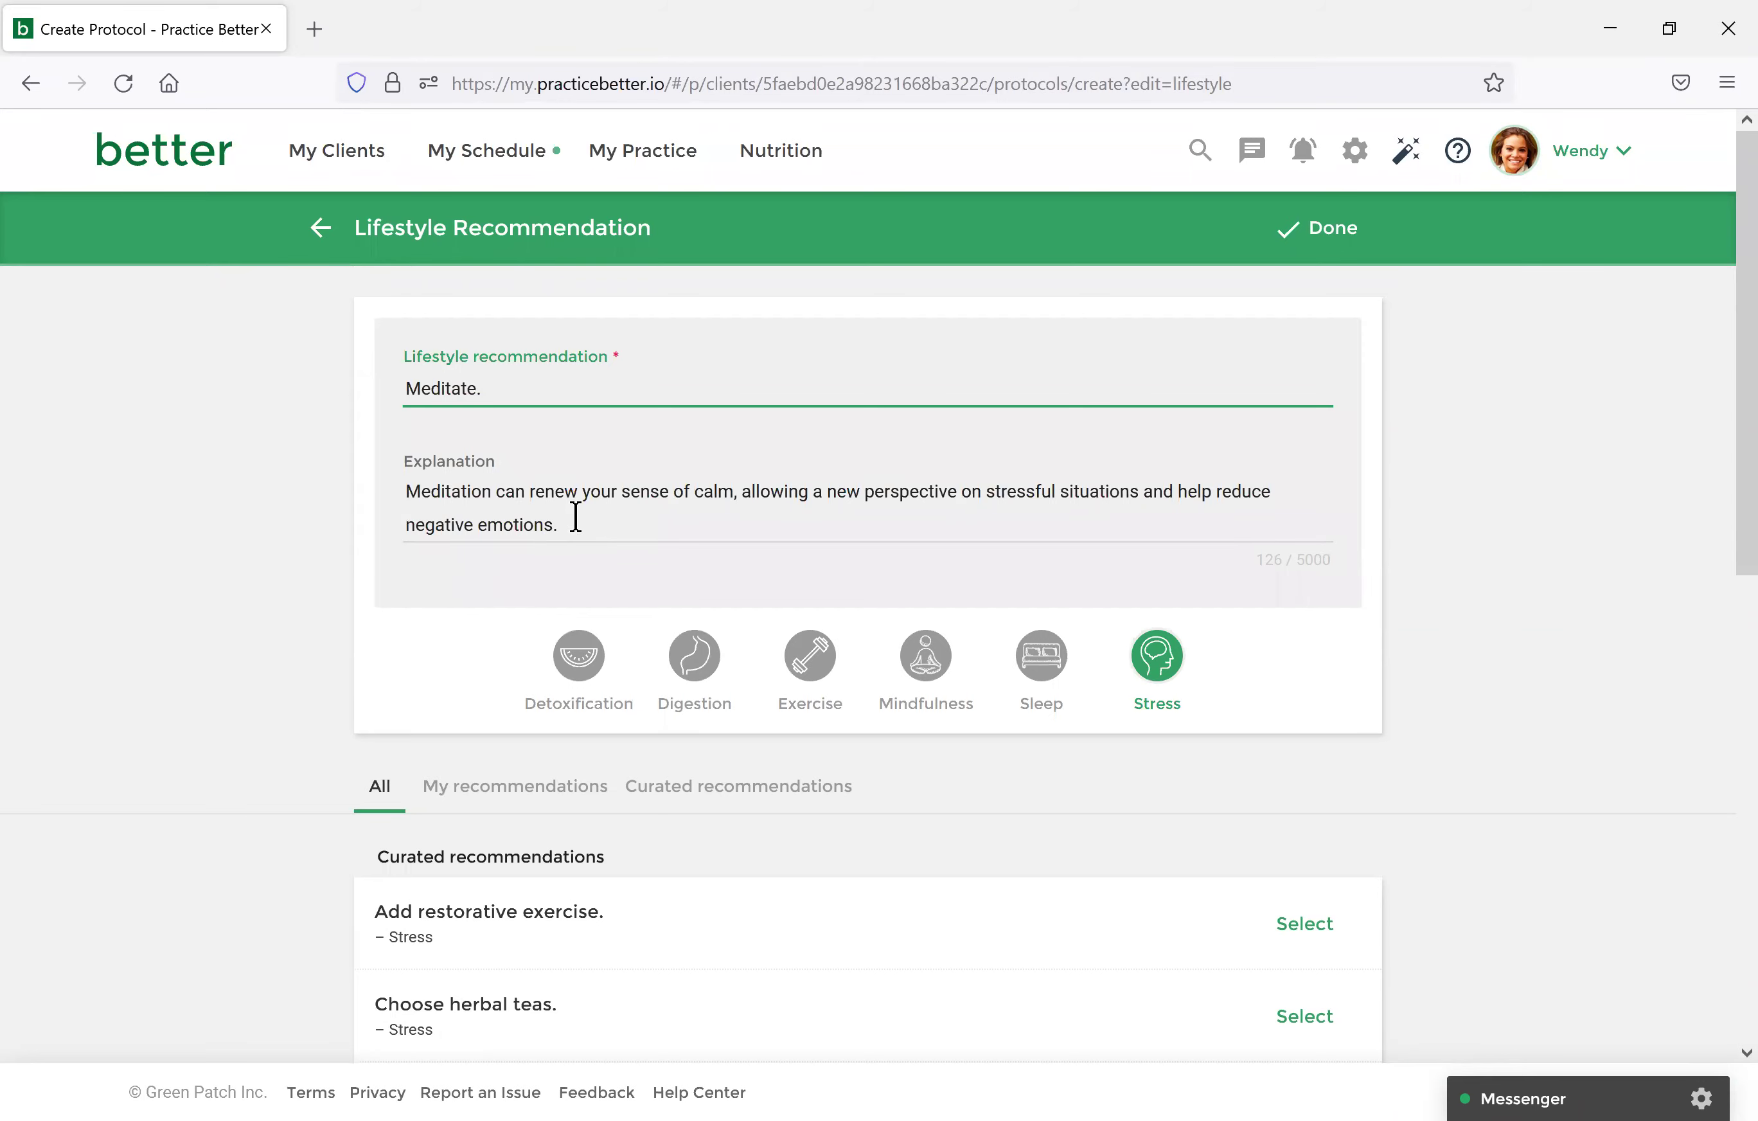
pyautogui.scroll(-4, 580, 525)
pyautogui.scroll(4, 1273, 269)
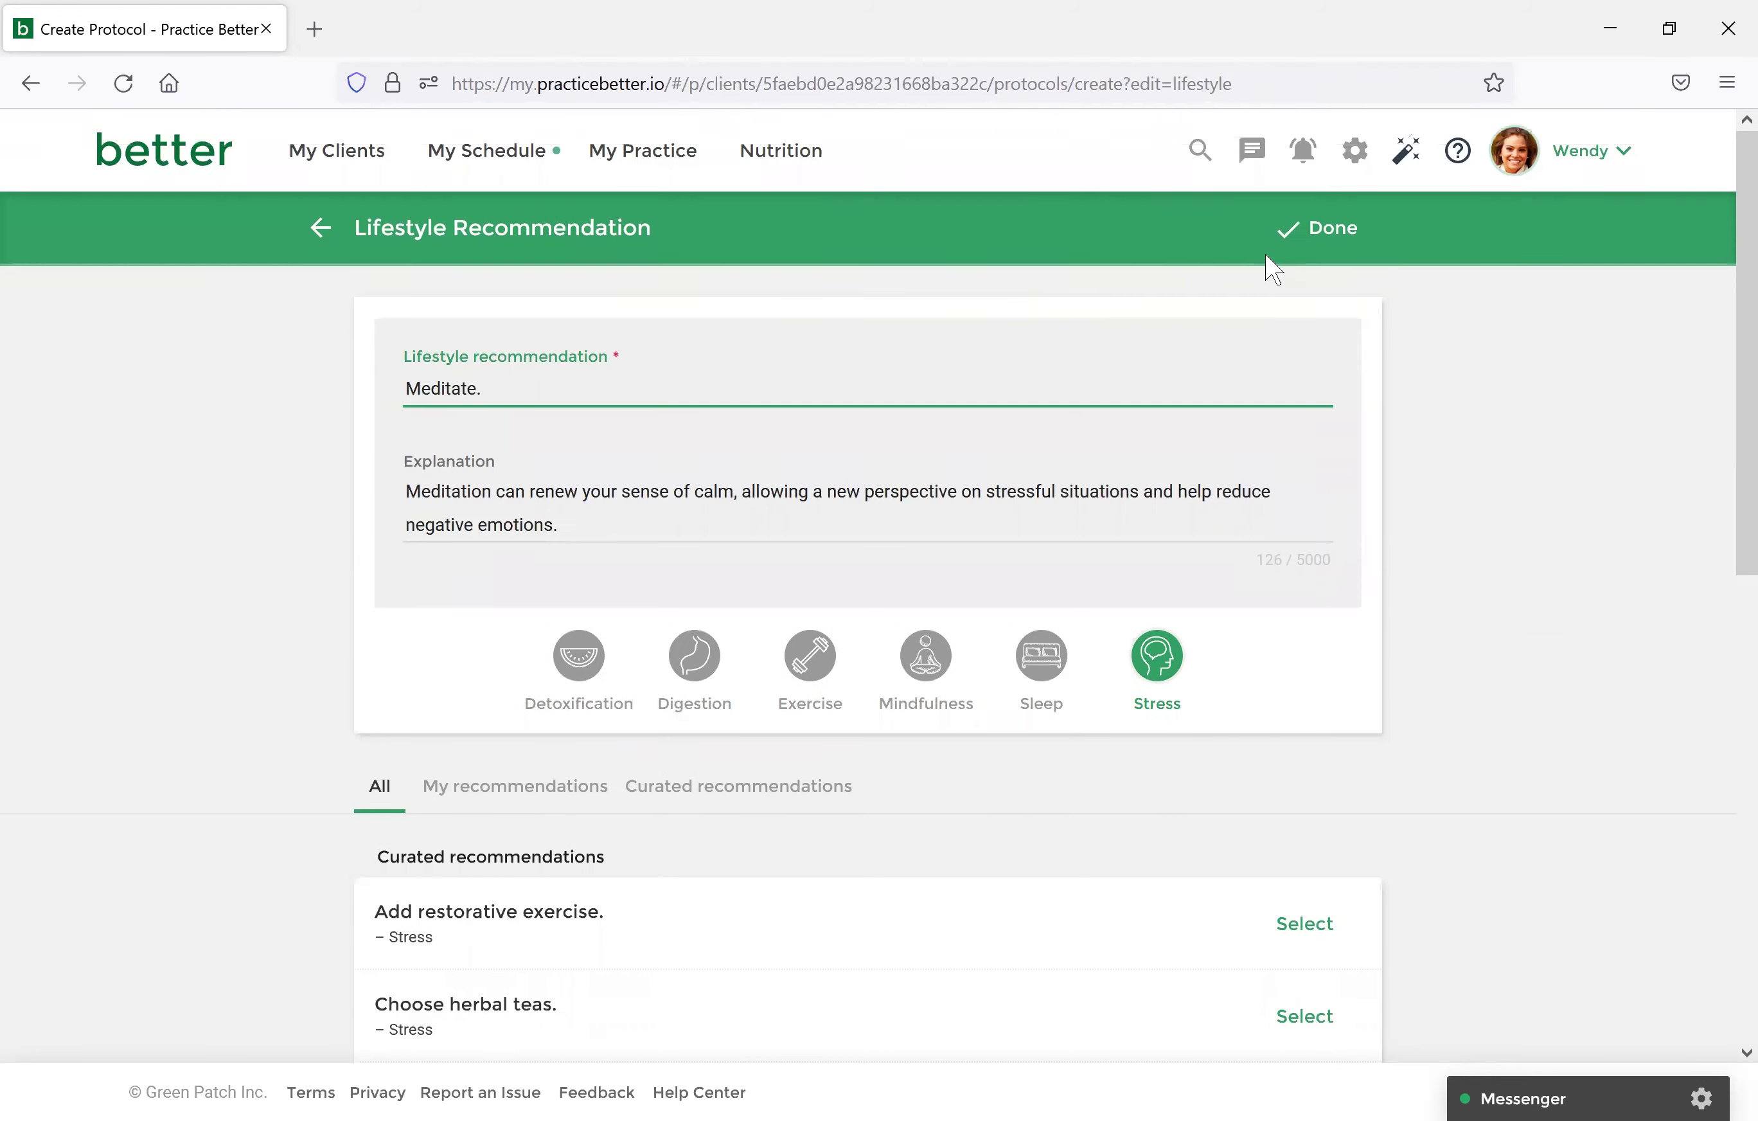
pyautogui.click(1324, 248)
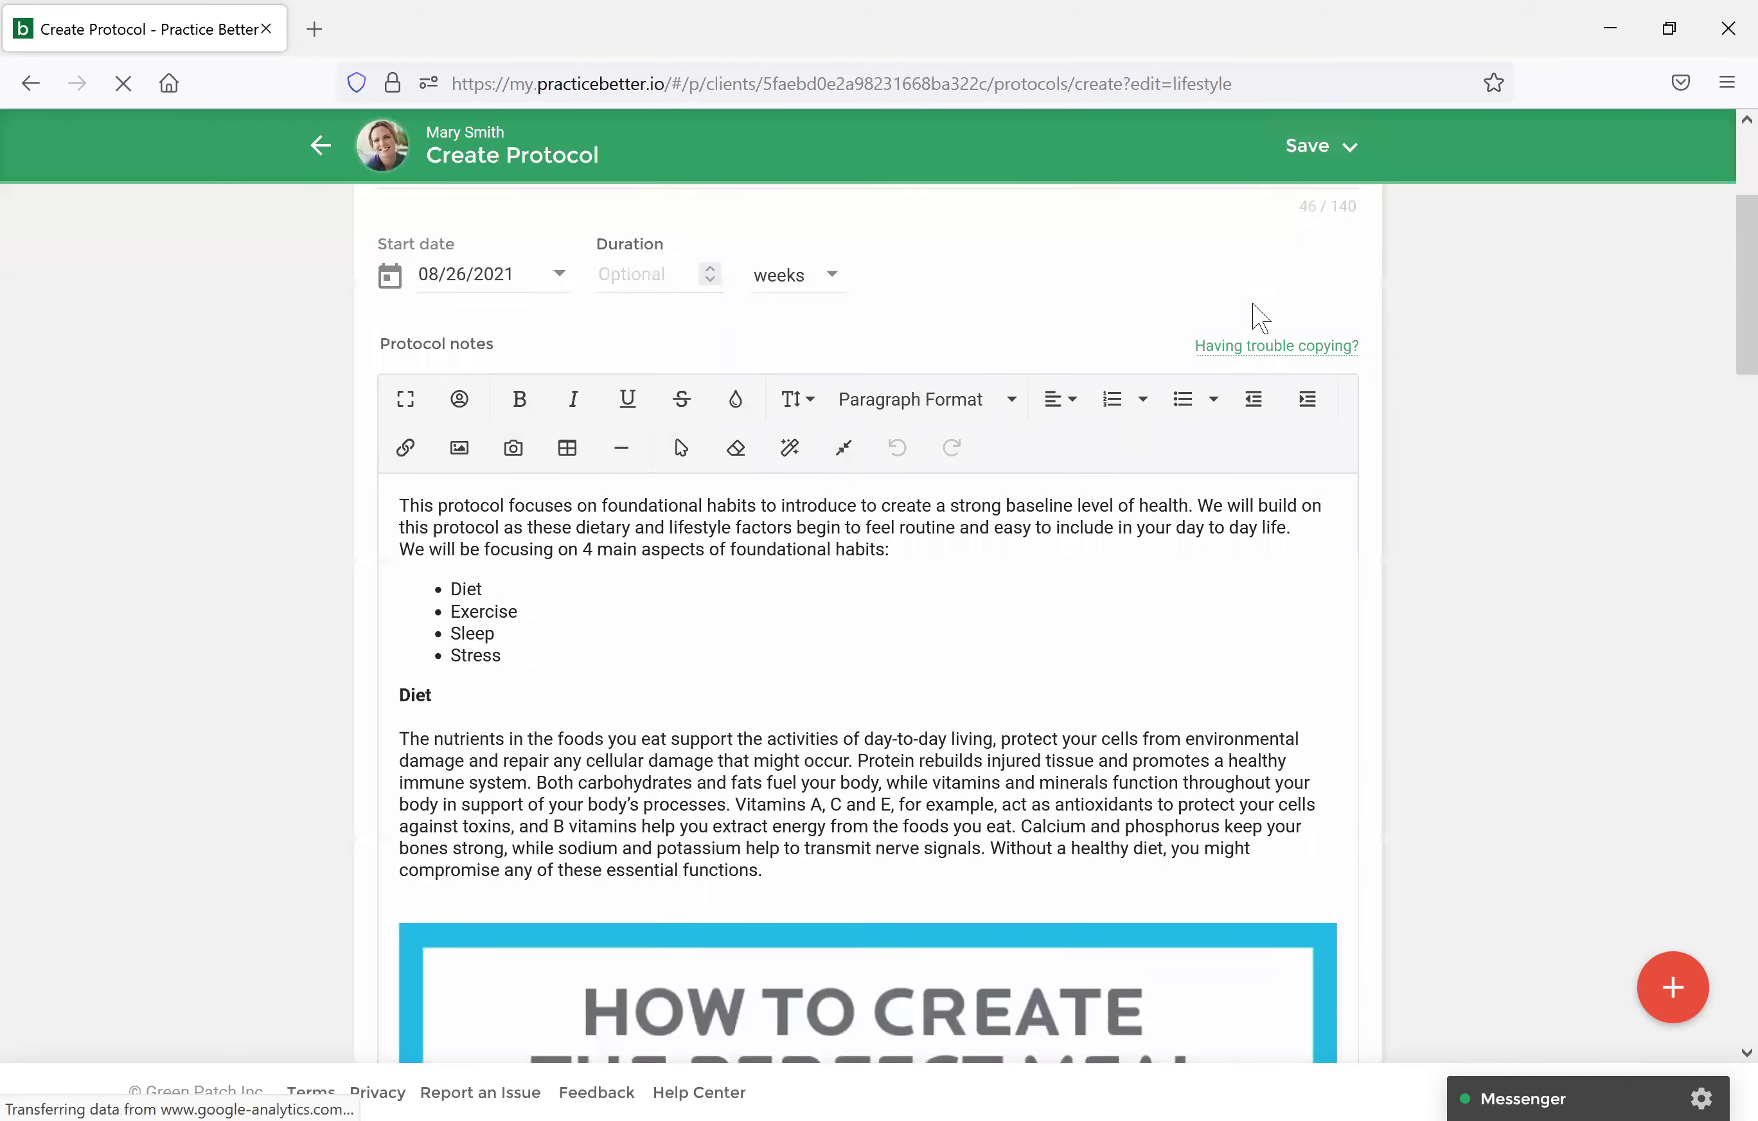
pyautogui.scroll(-15, 1255, 325)
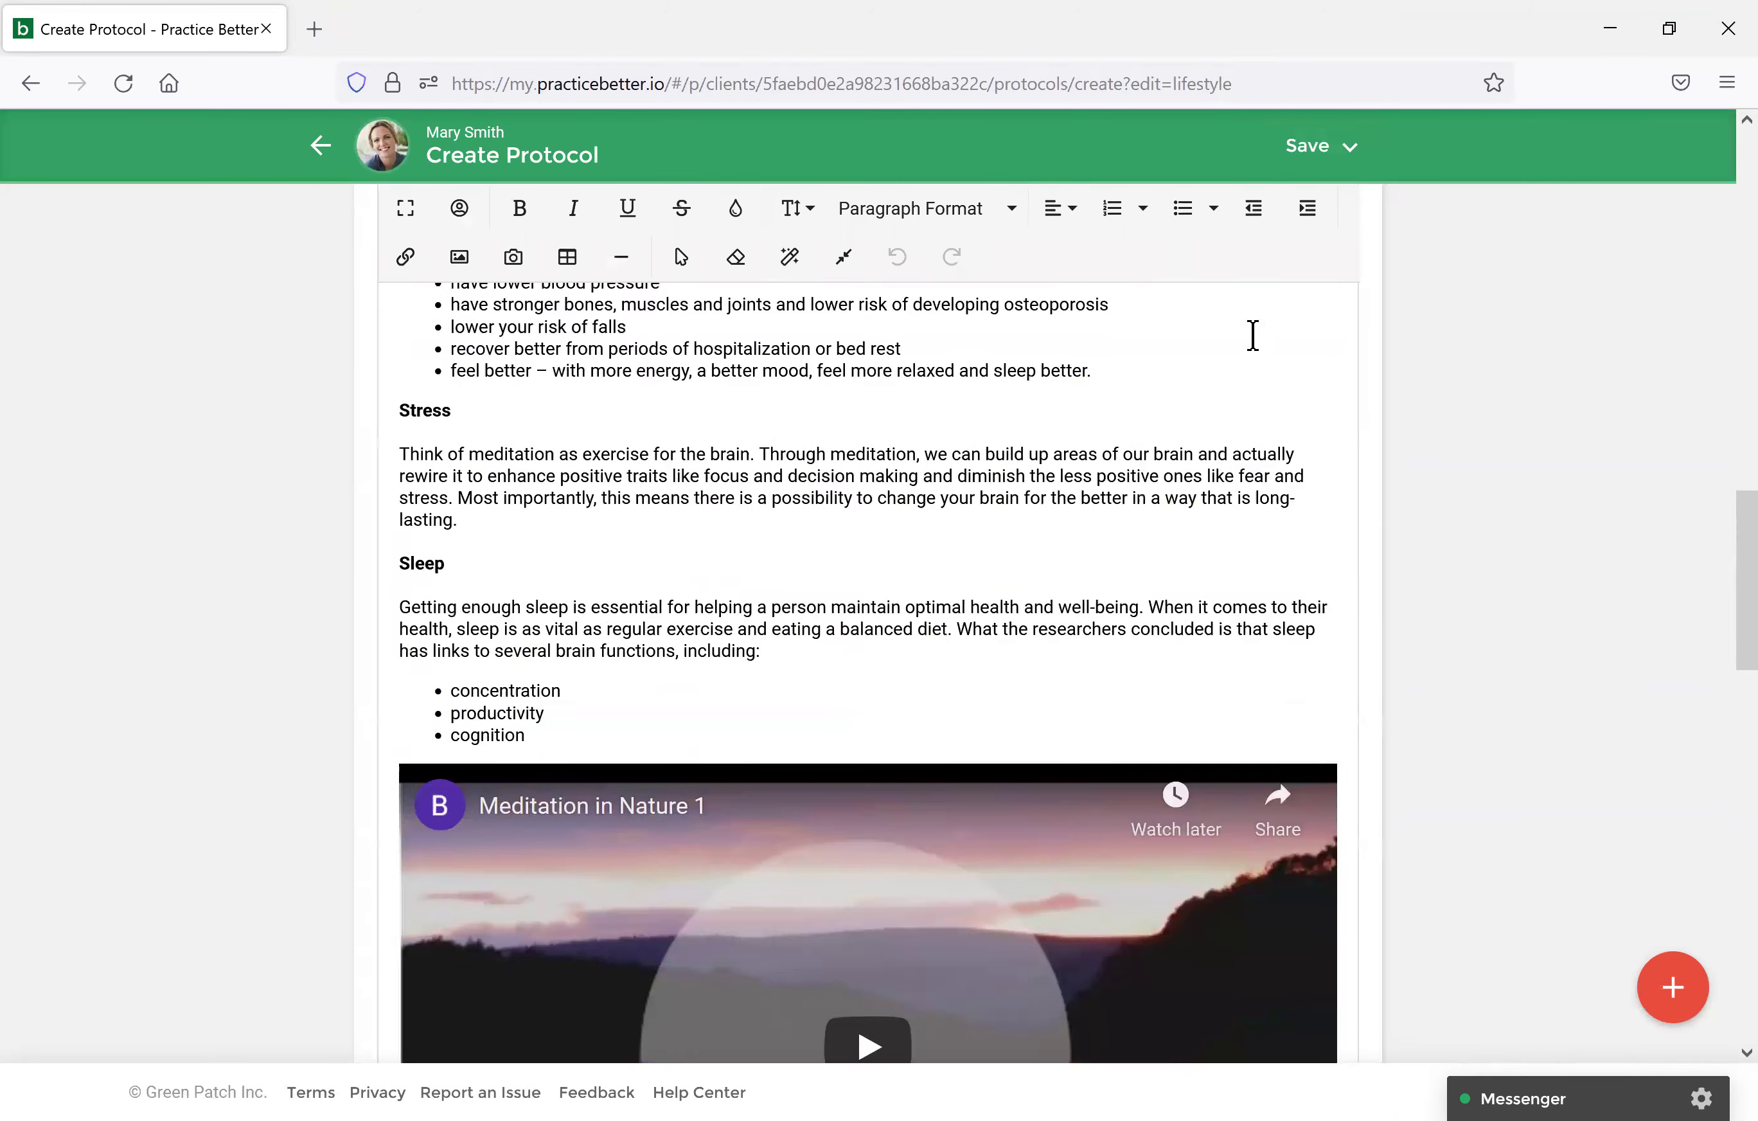
pyautogui.scroll(-5, 1255, 351)
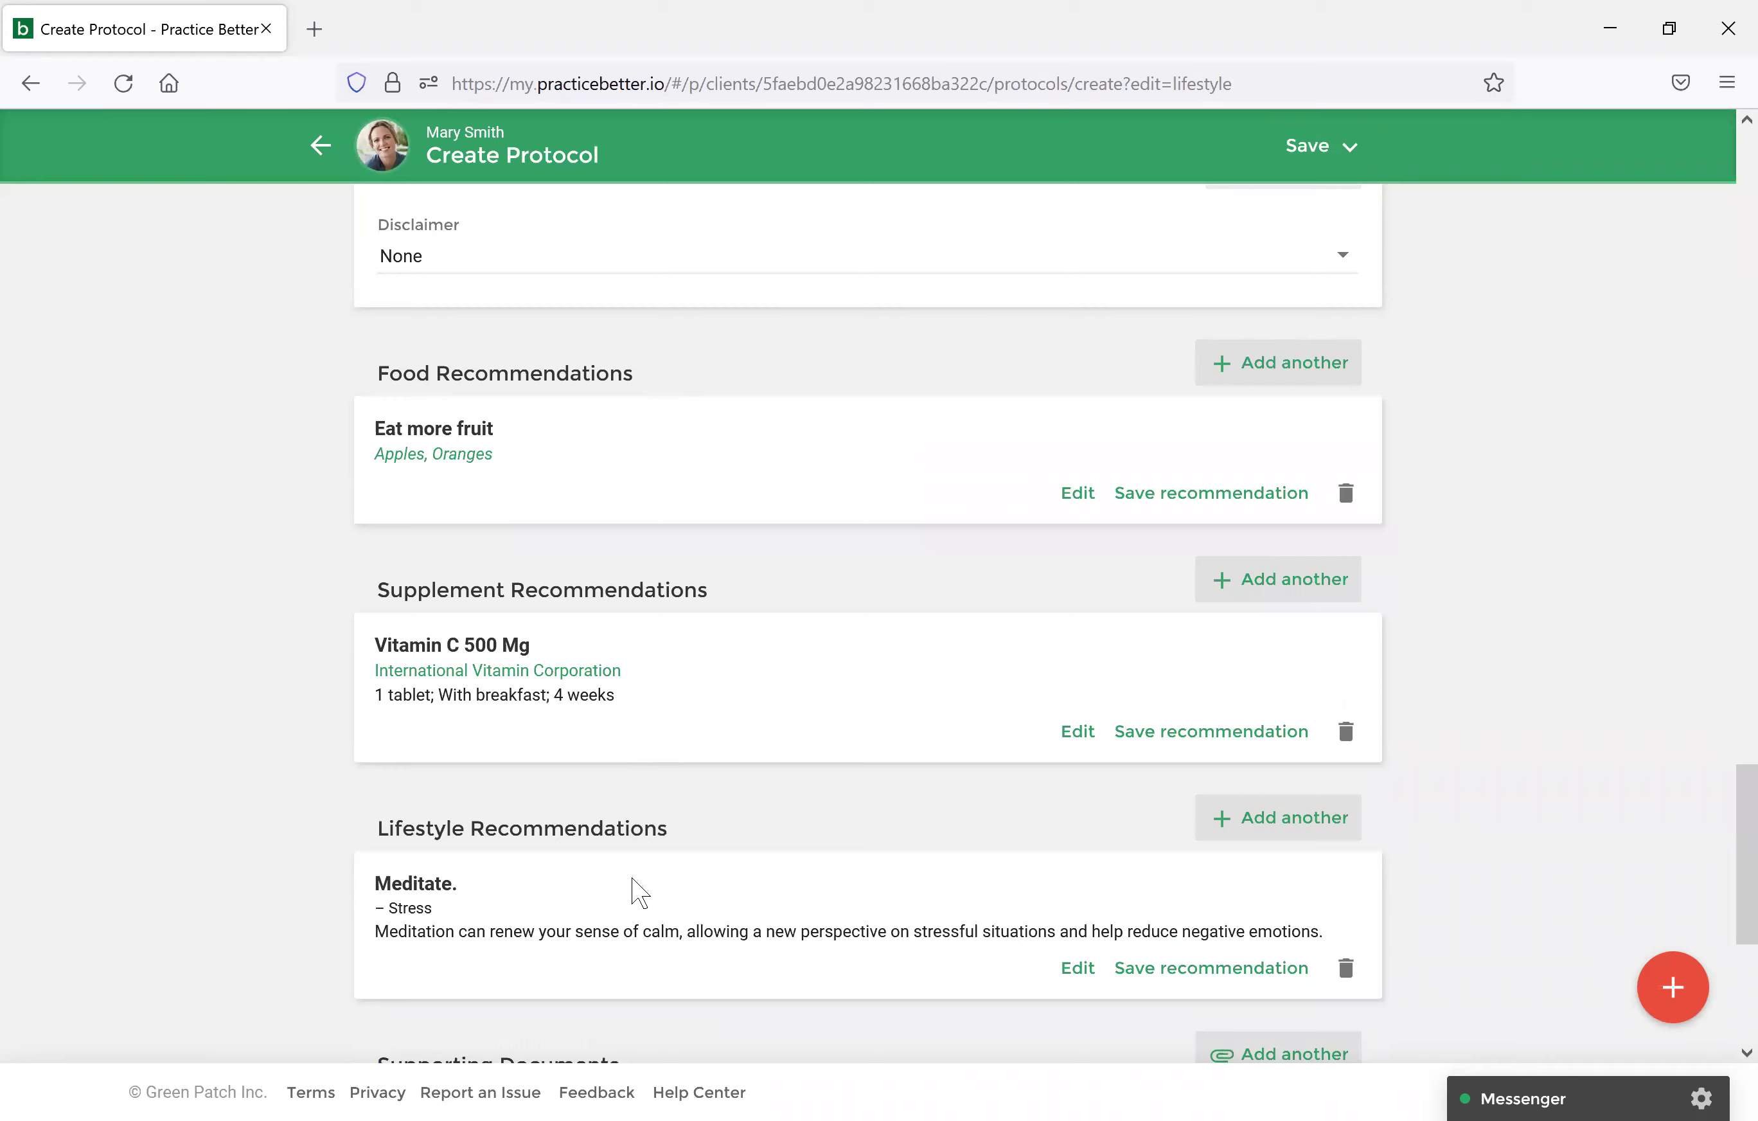
# Review the completed Foundational Habits protocol, save it and publish it to the client with a confirmation notification.
pyautogui.scroll(-5, 633, 893)
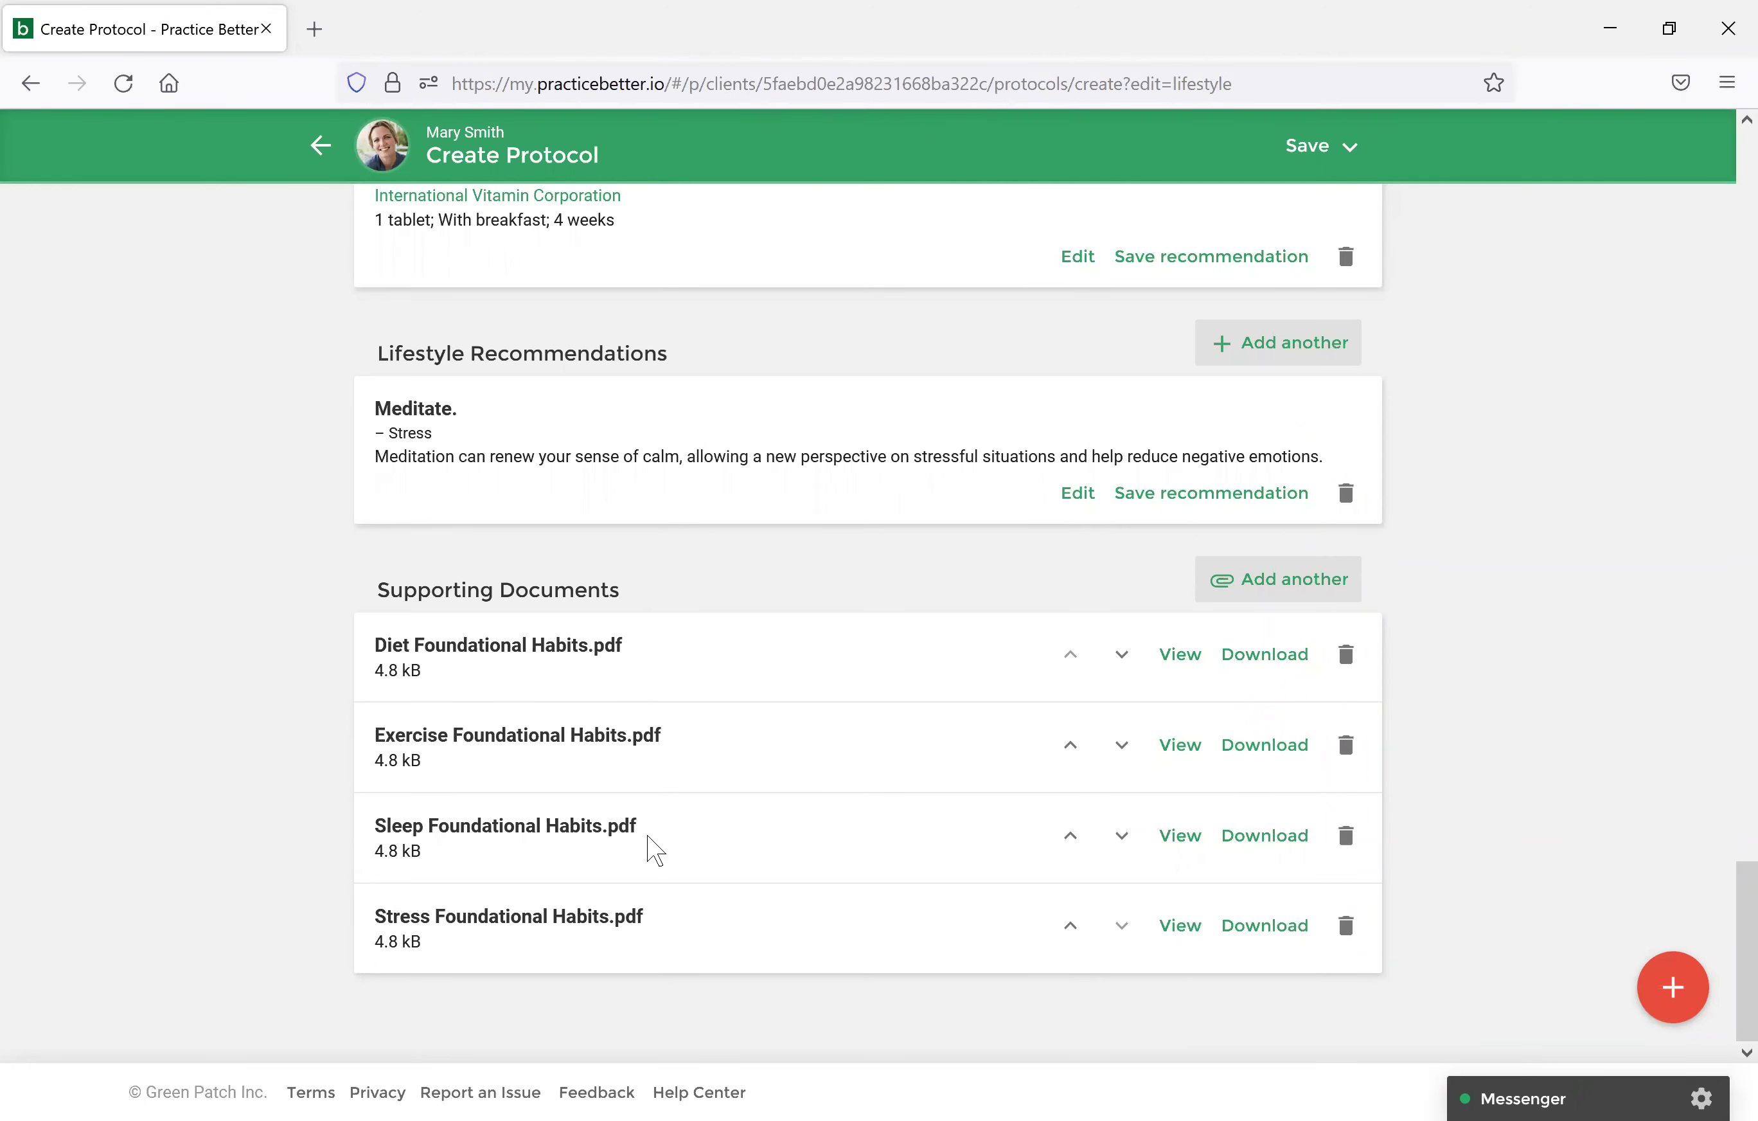
pyautogui.scroll(20, 746, 764)
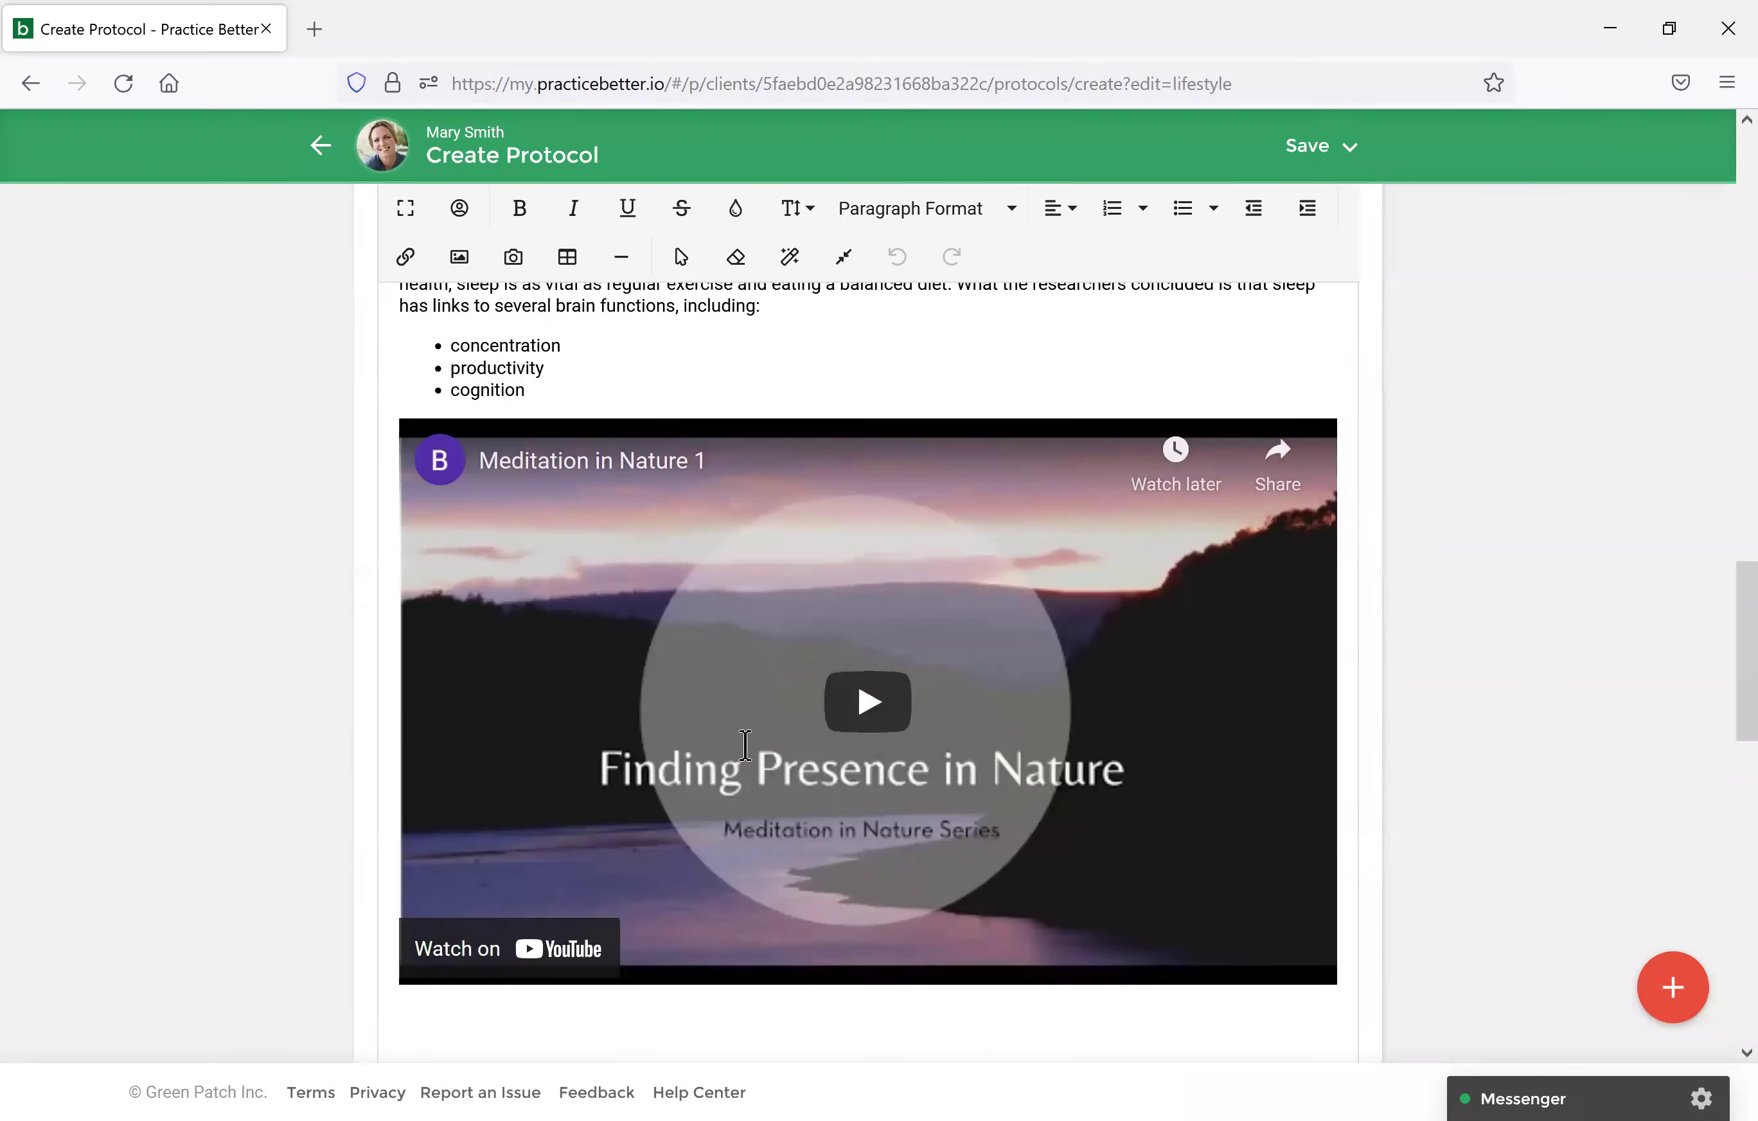
pyautogui.scroll(-8, 736, 742)
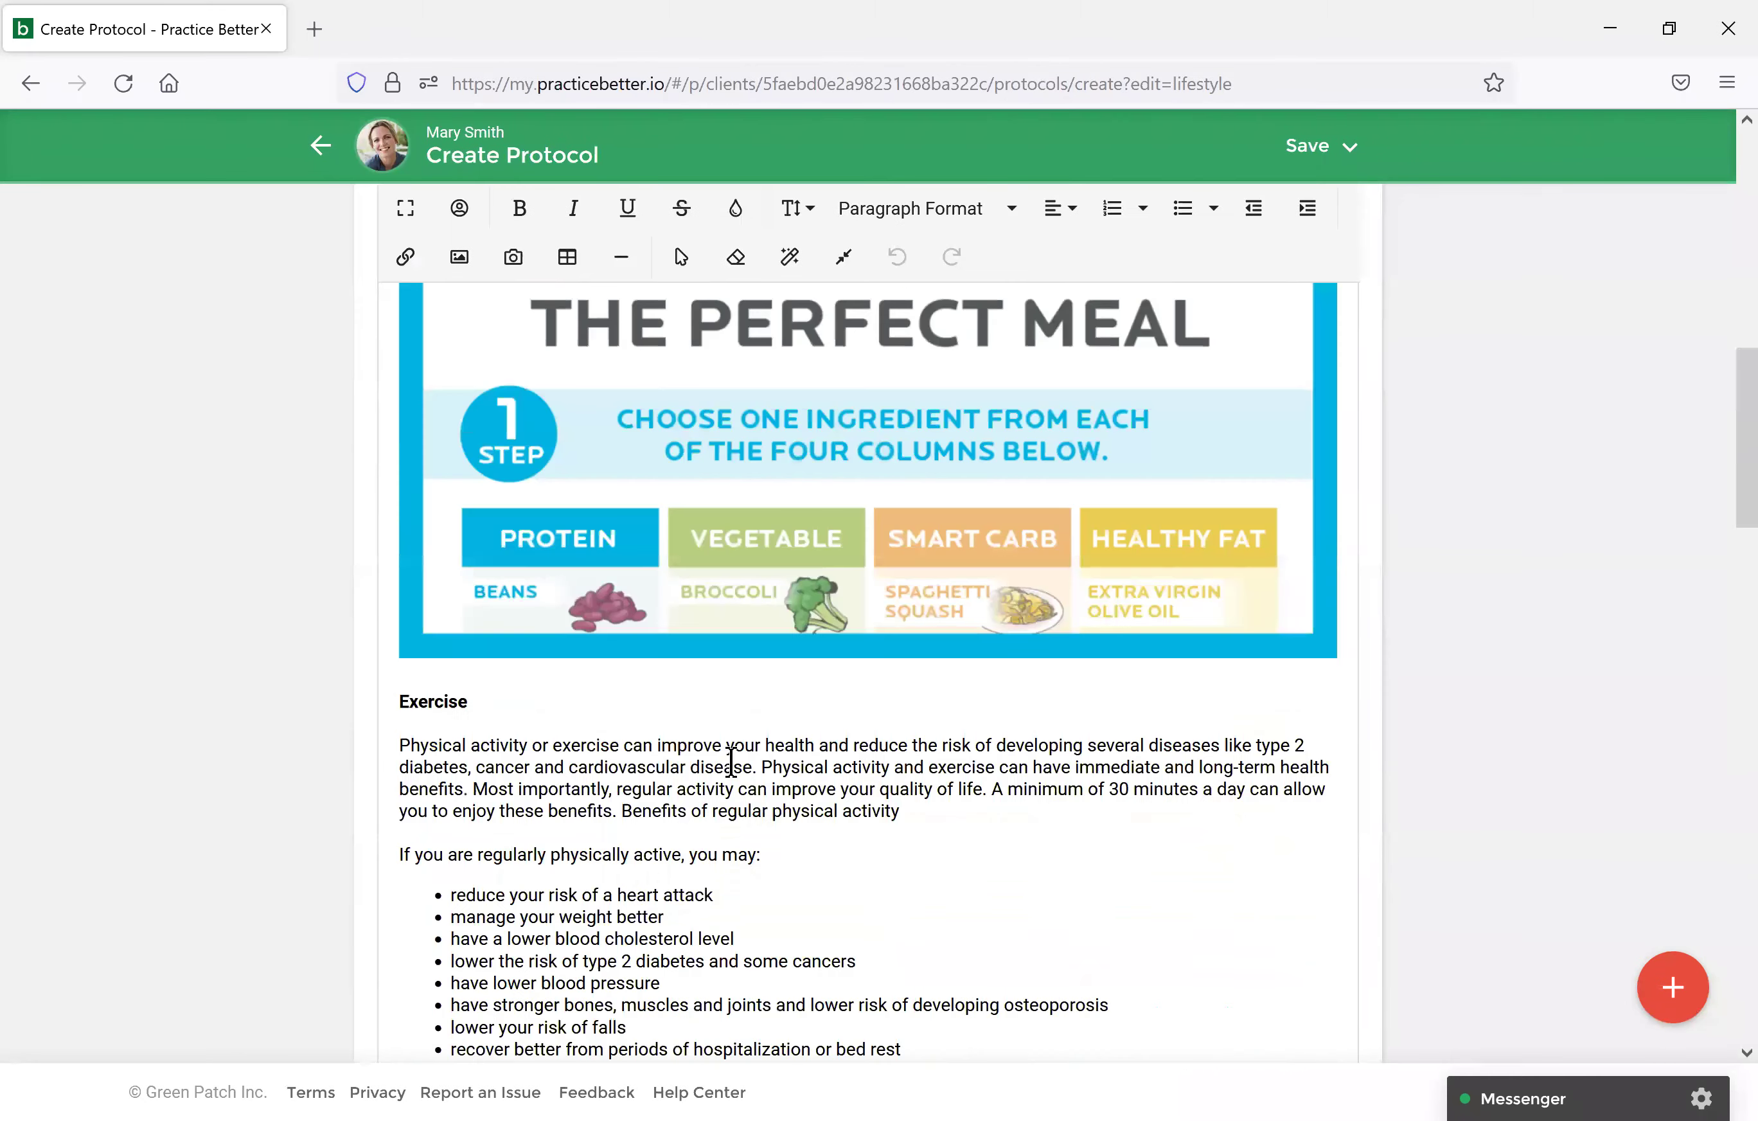
pyautogui.scroll(10, 895, 626)
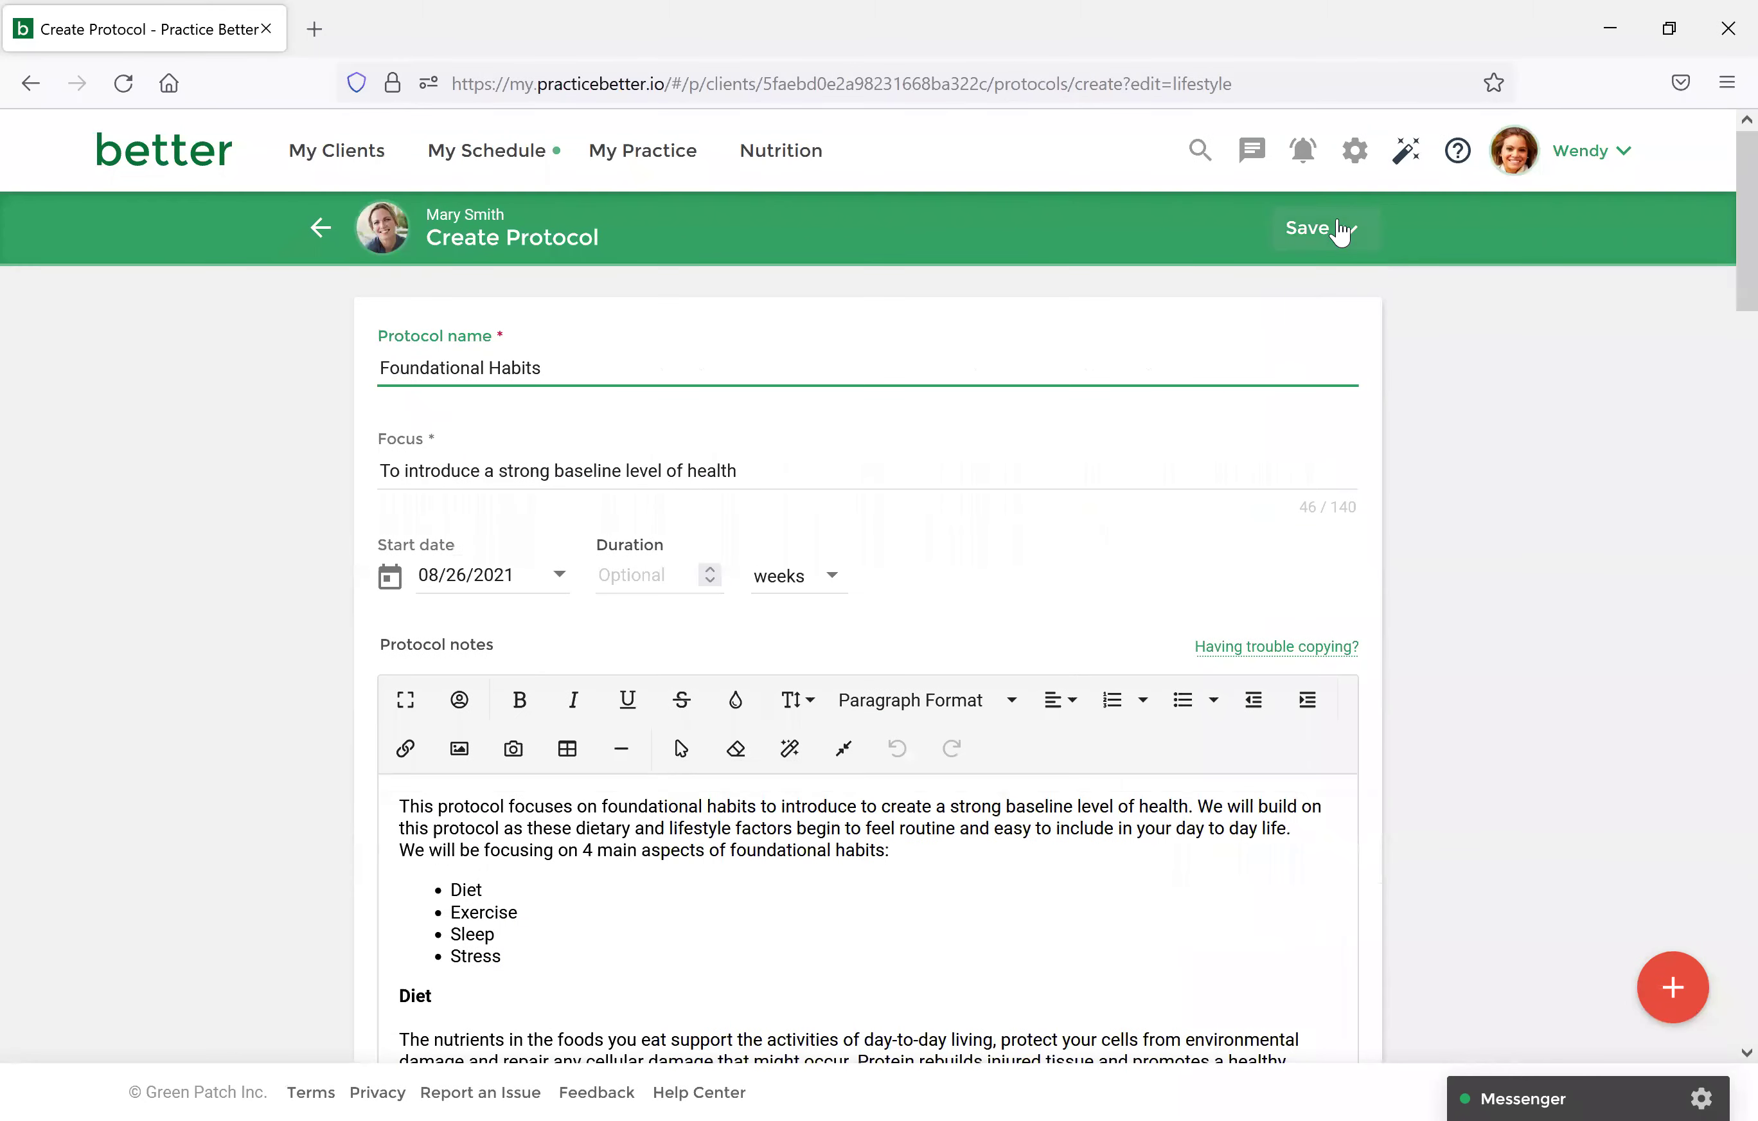
pyautogui.click(1341, 230)
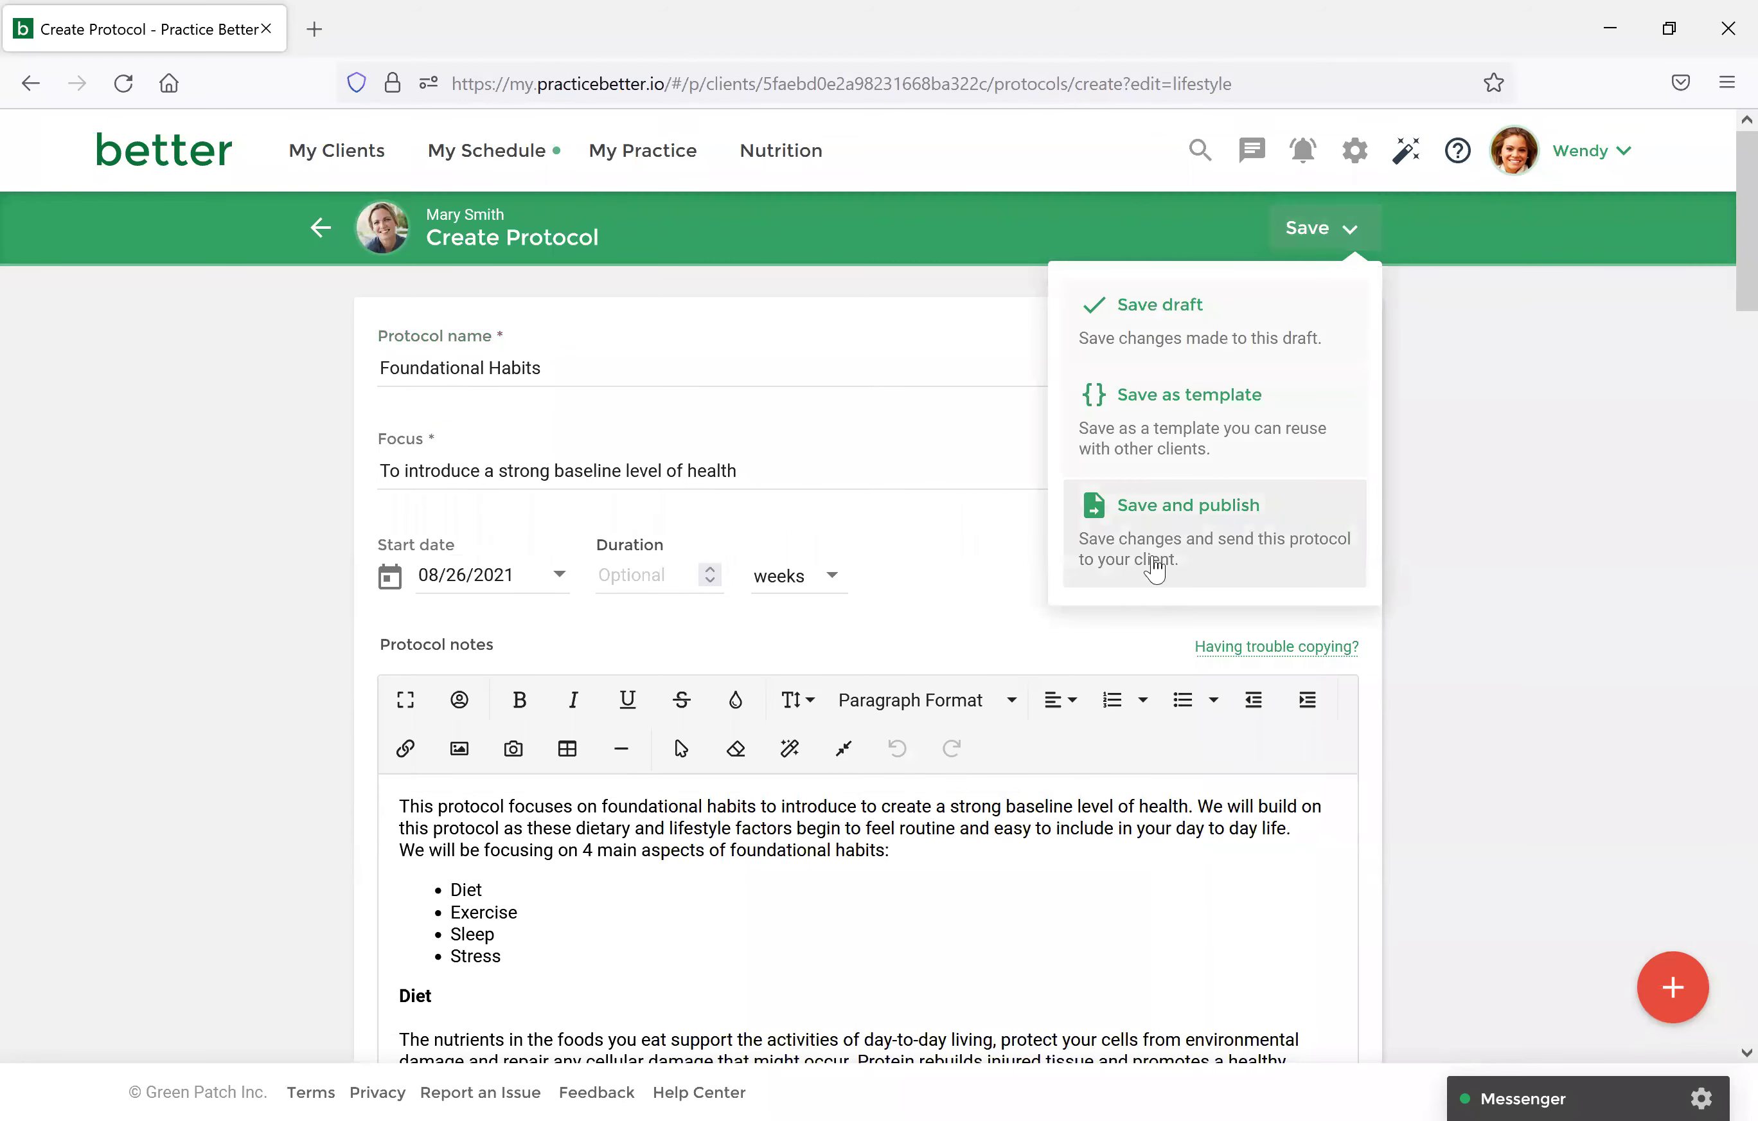
pyautogui.click(1237, 556)
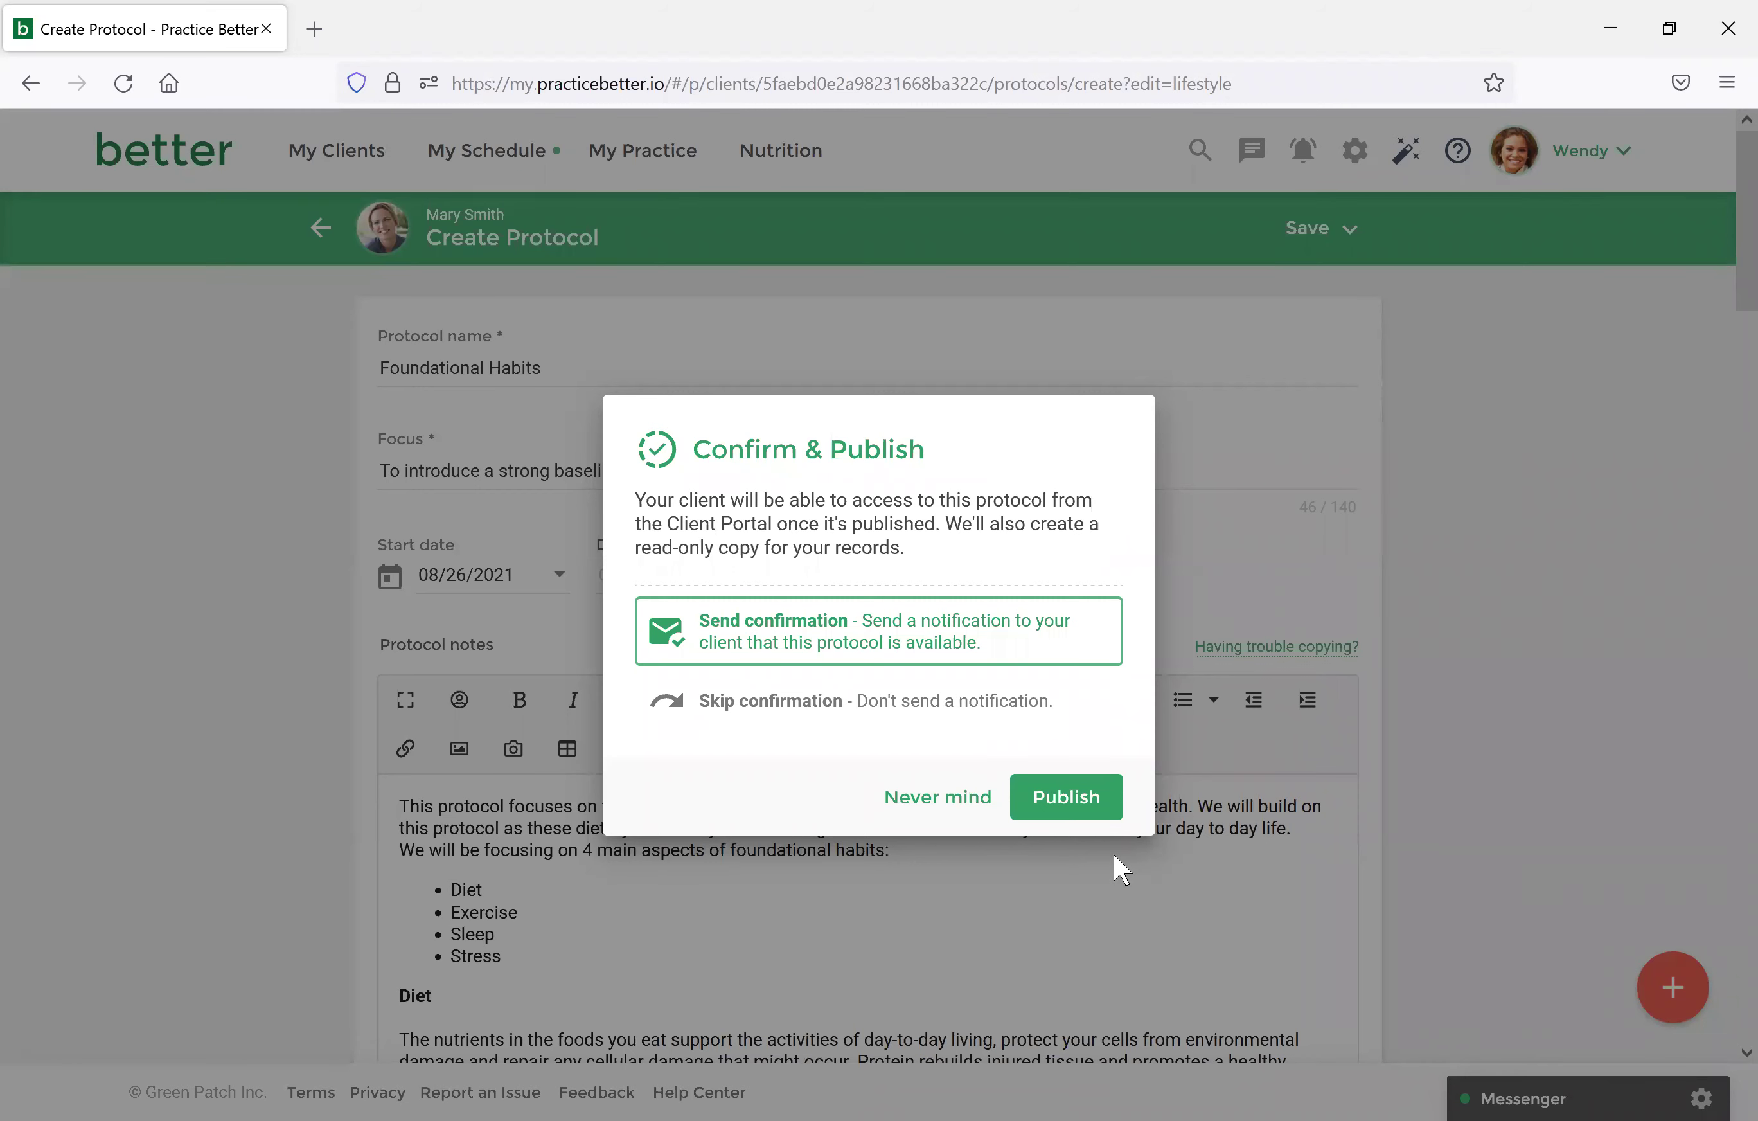
pyautogui.click(1066, 797)
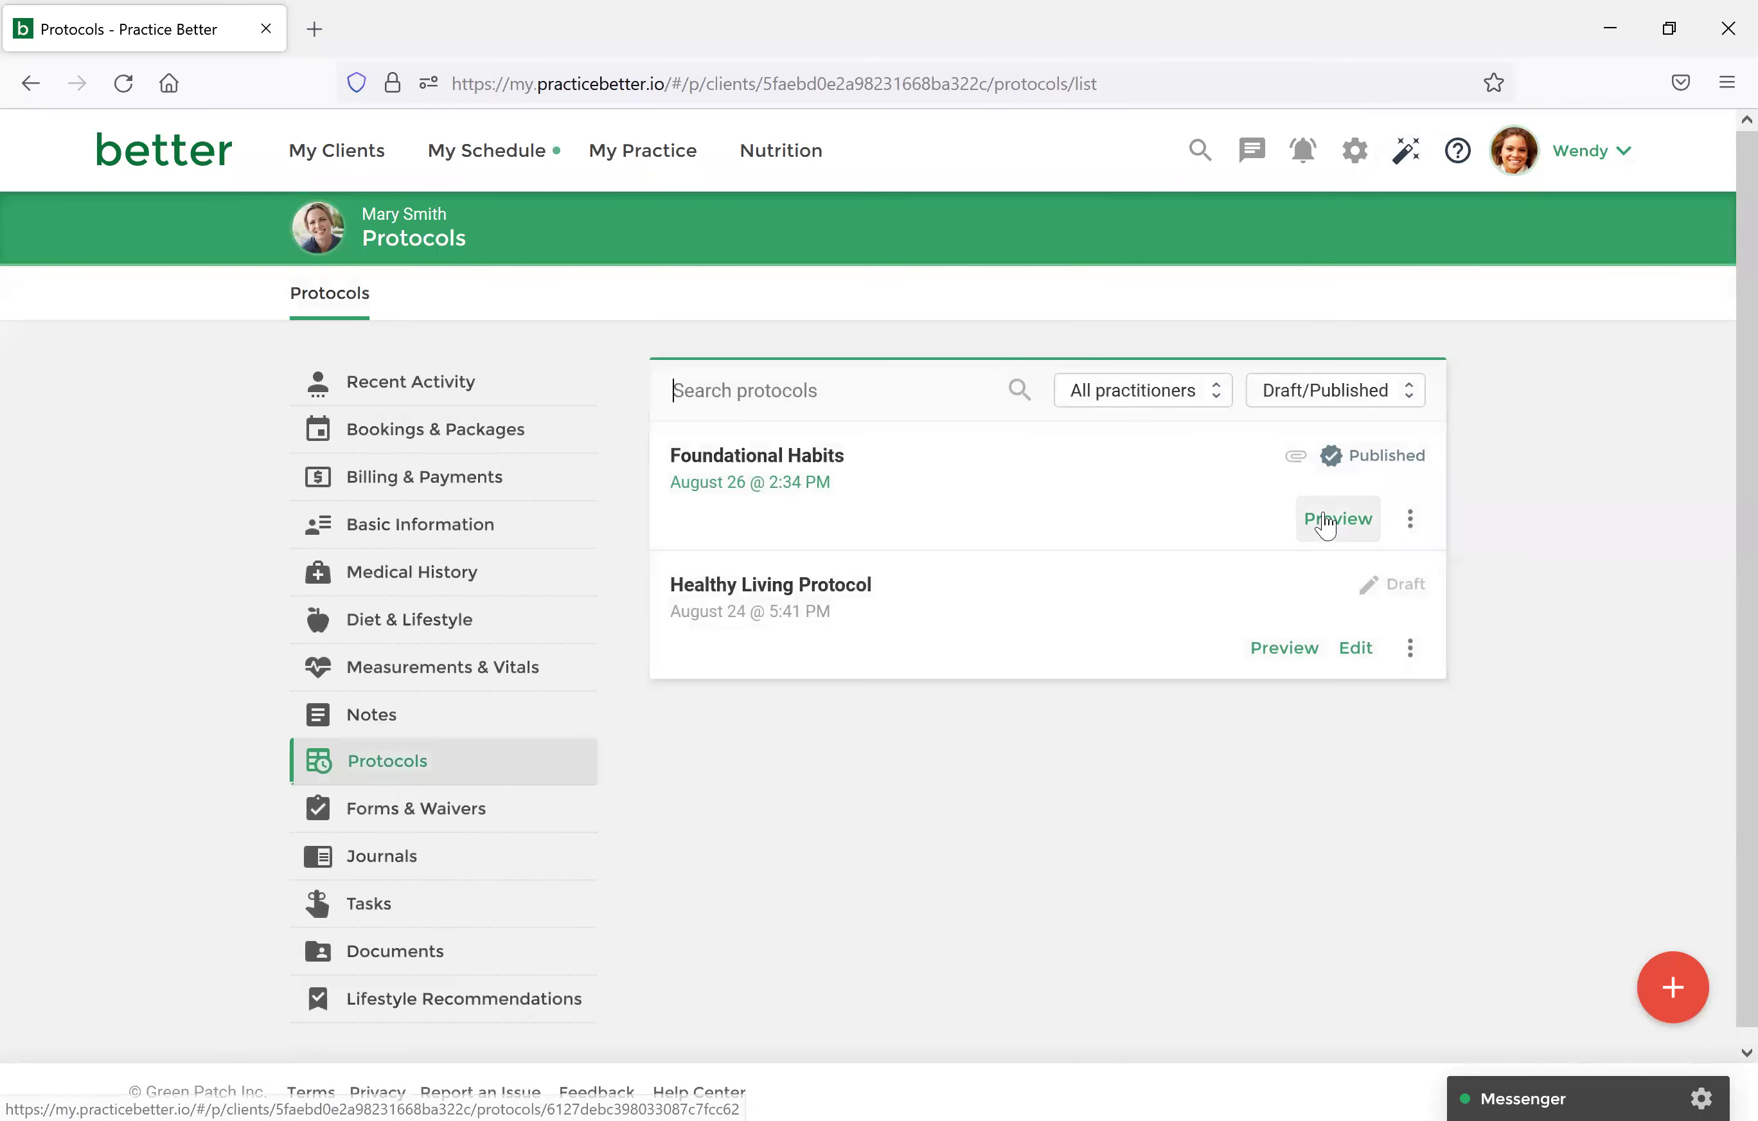
# Preview the published Foundational Habits protocol and look over its opening notes.
pyautogui.click(1285, 510)
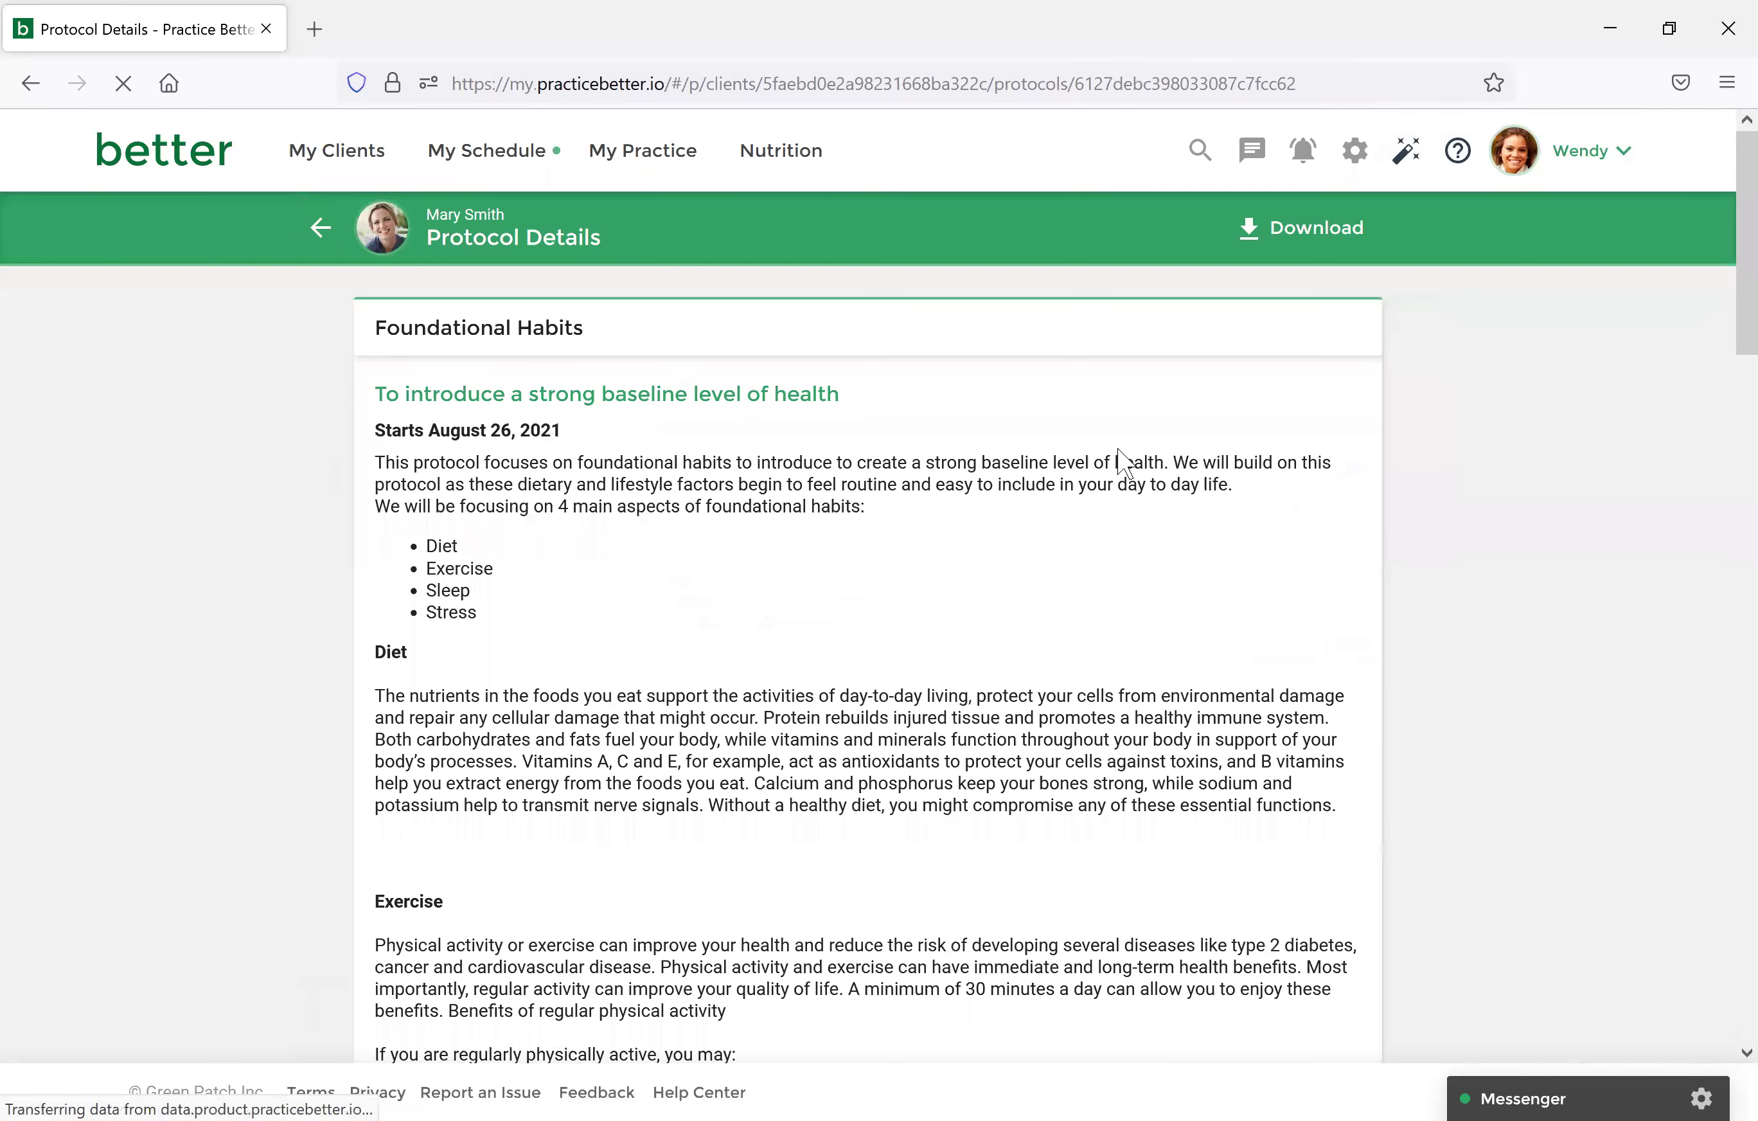
pyautogui.scroll(-2, 1123, 463)
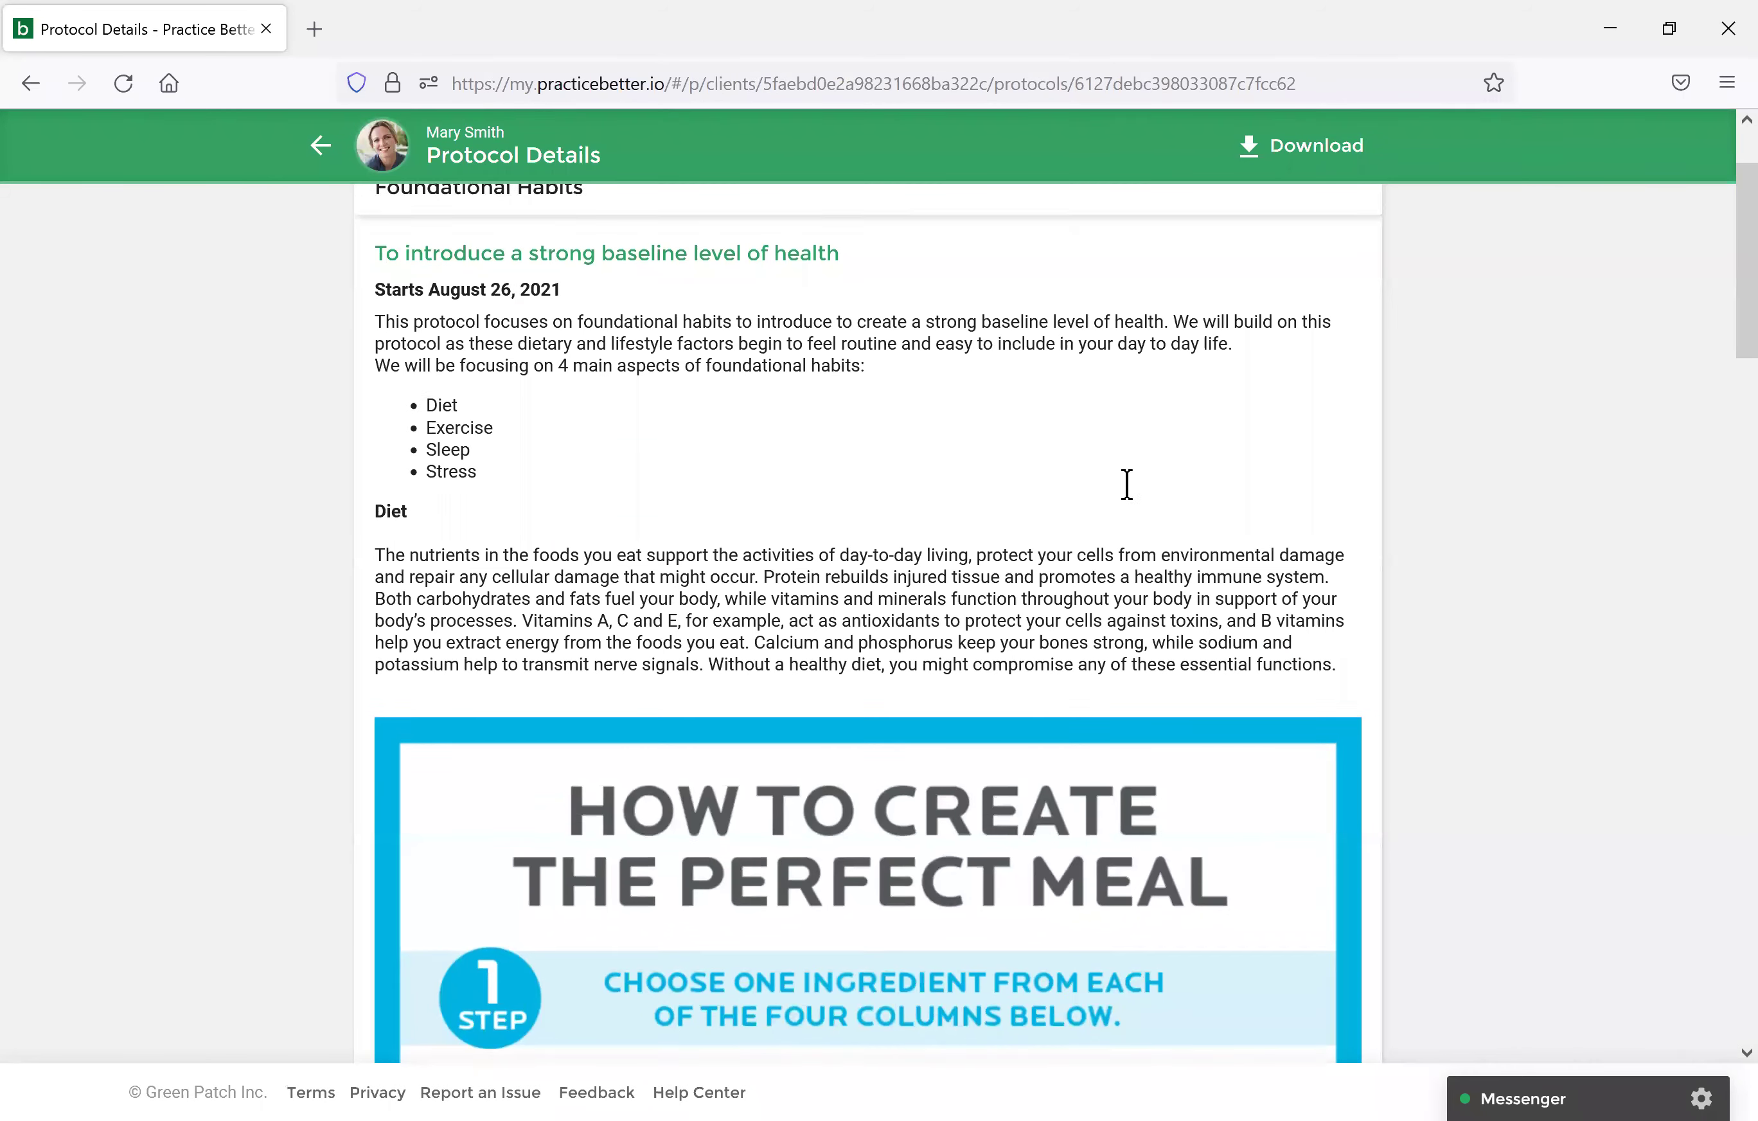
pyautogui.scroll(2, 1126, 486)
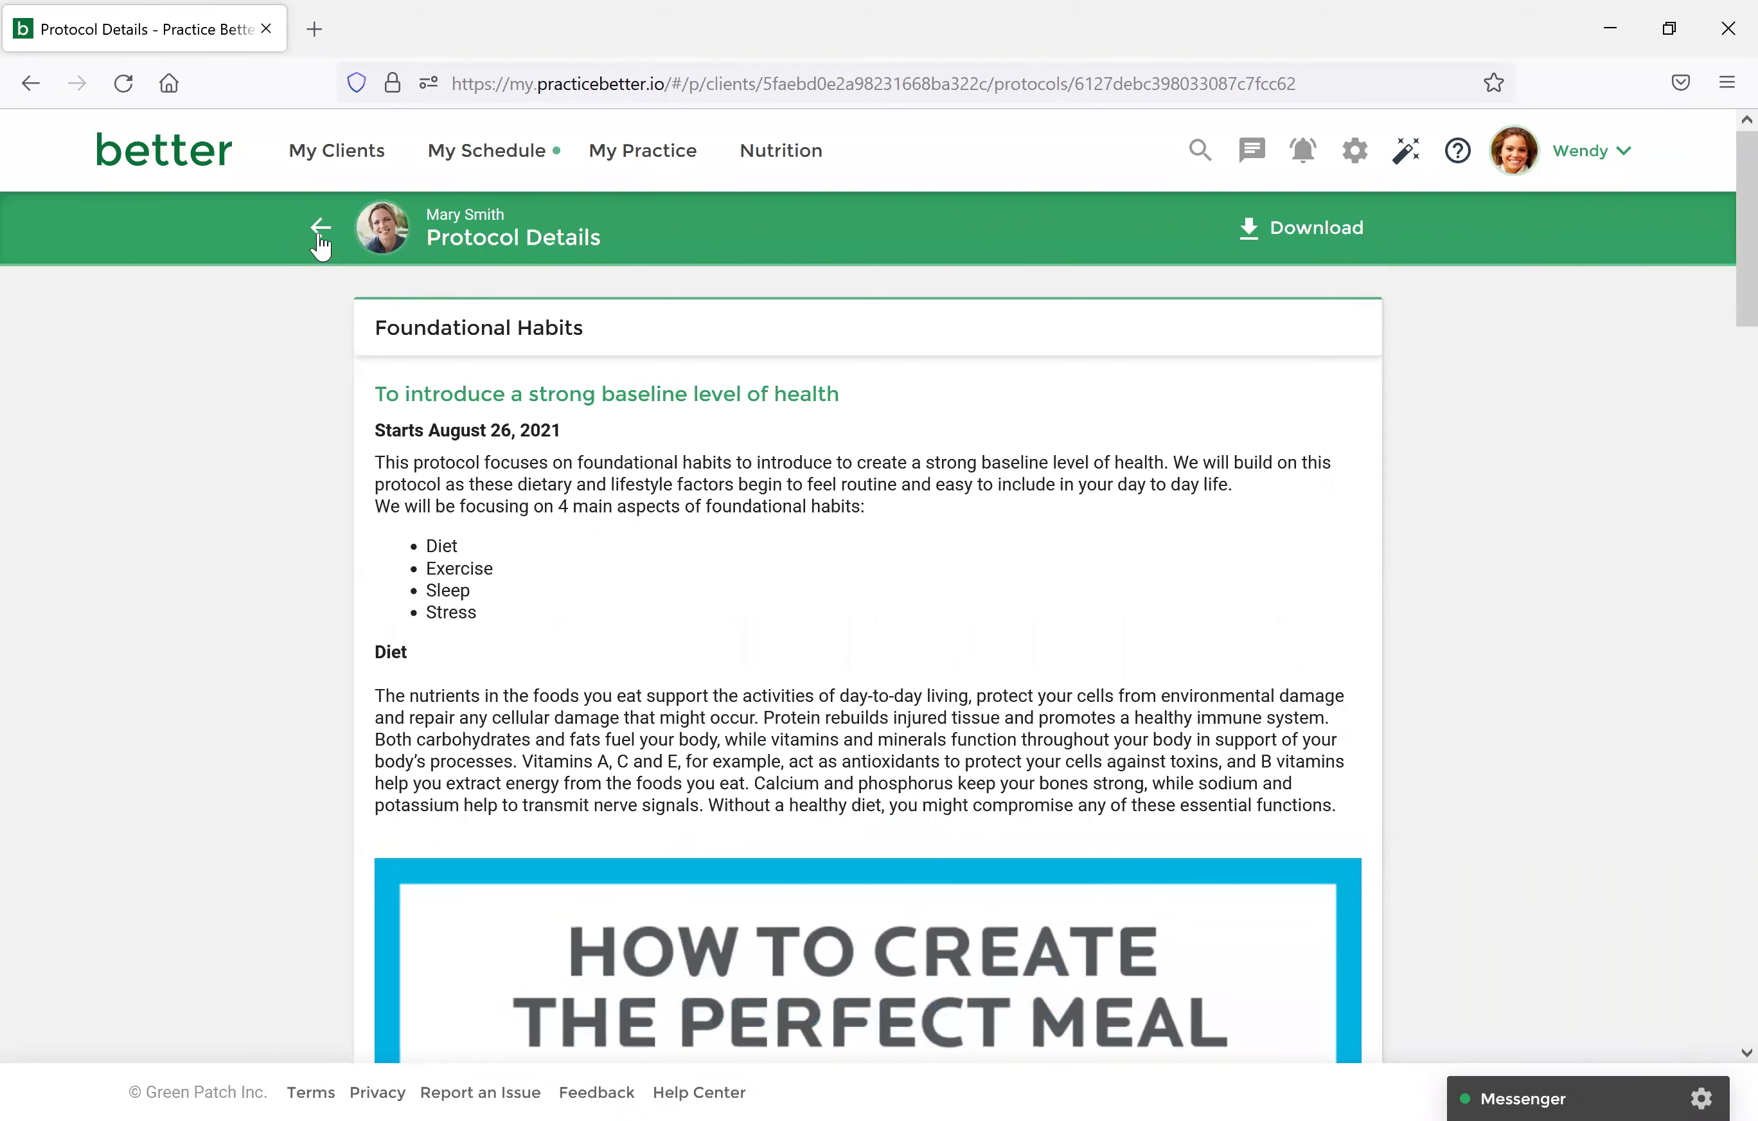
# Return to the client's protocols from the home dashboard and view the further actions available for the Foundational Habits protocol.
pyautogui.click(198, 164)
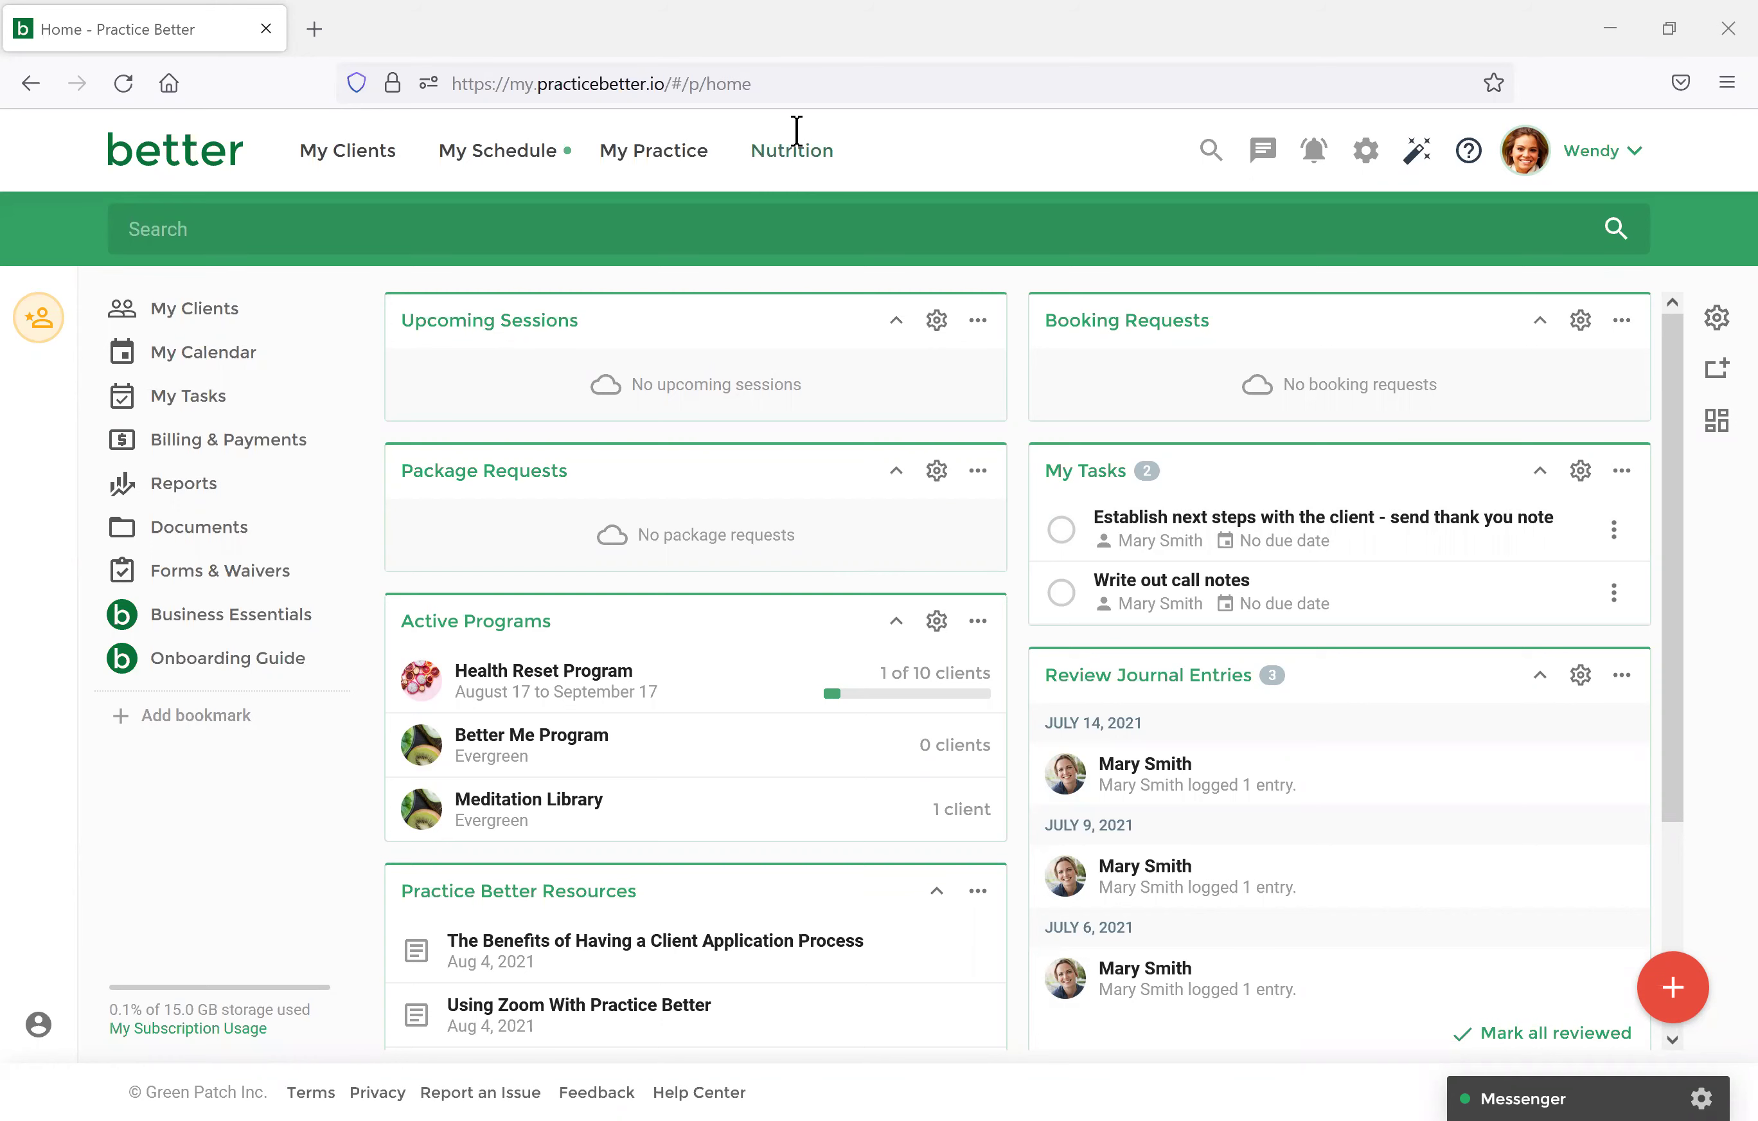
pyautogui.click(671, 159)
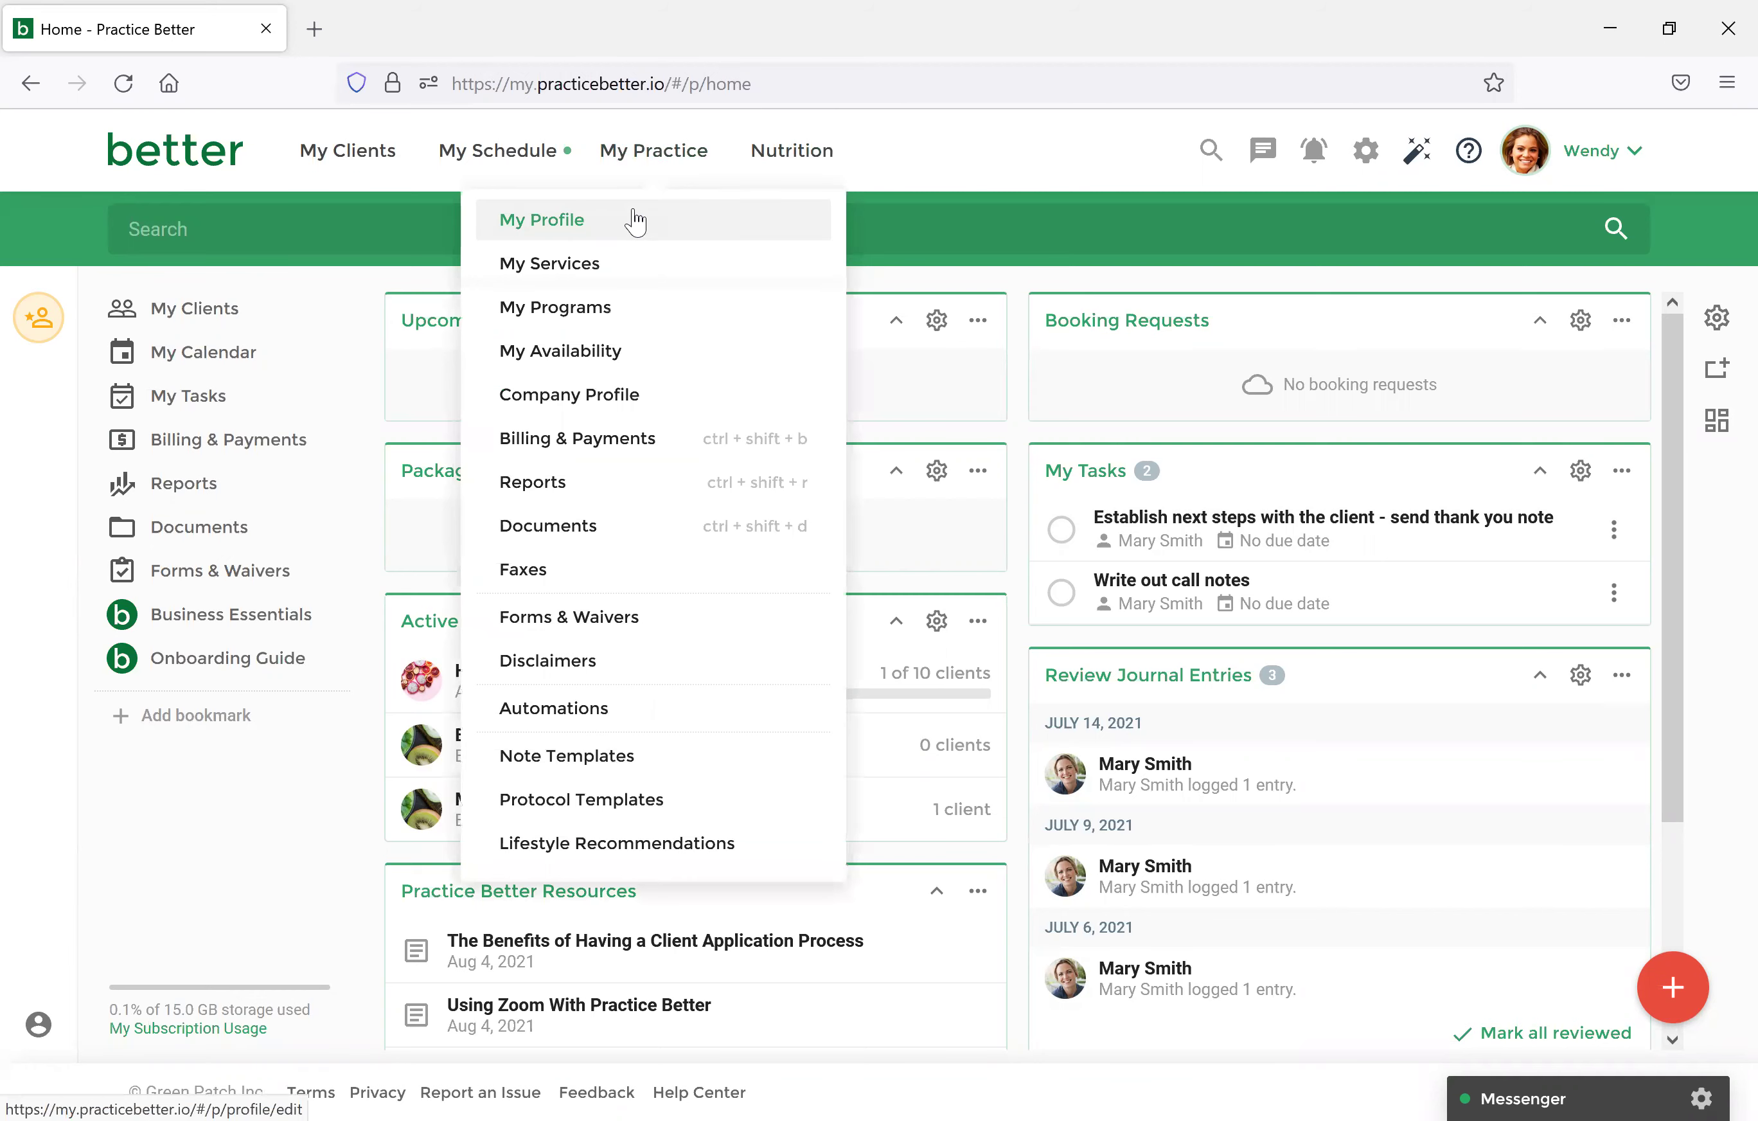
pyautogui.click(381, 155)
pyautogui.click(641, 400)
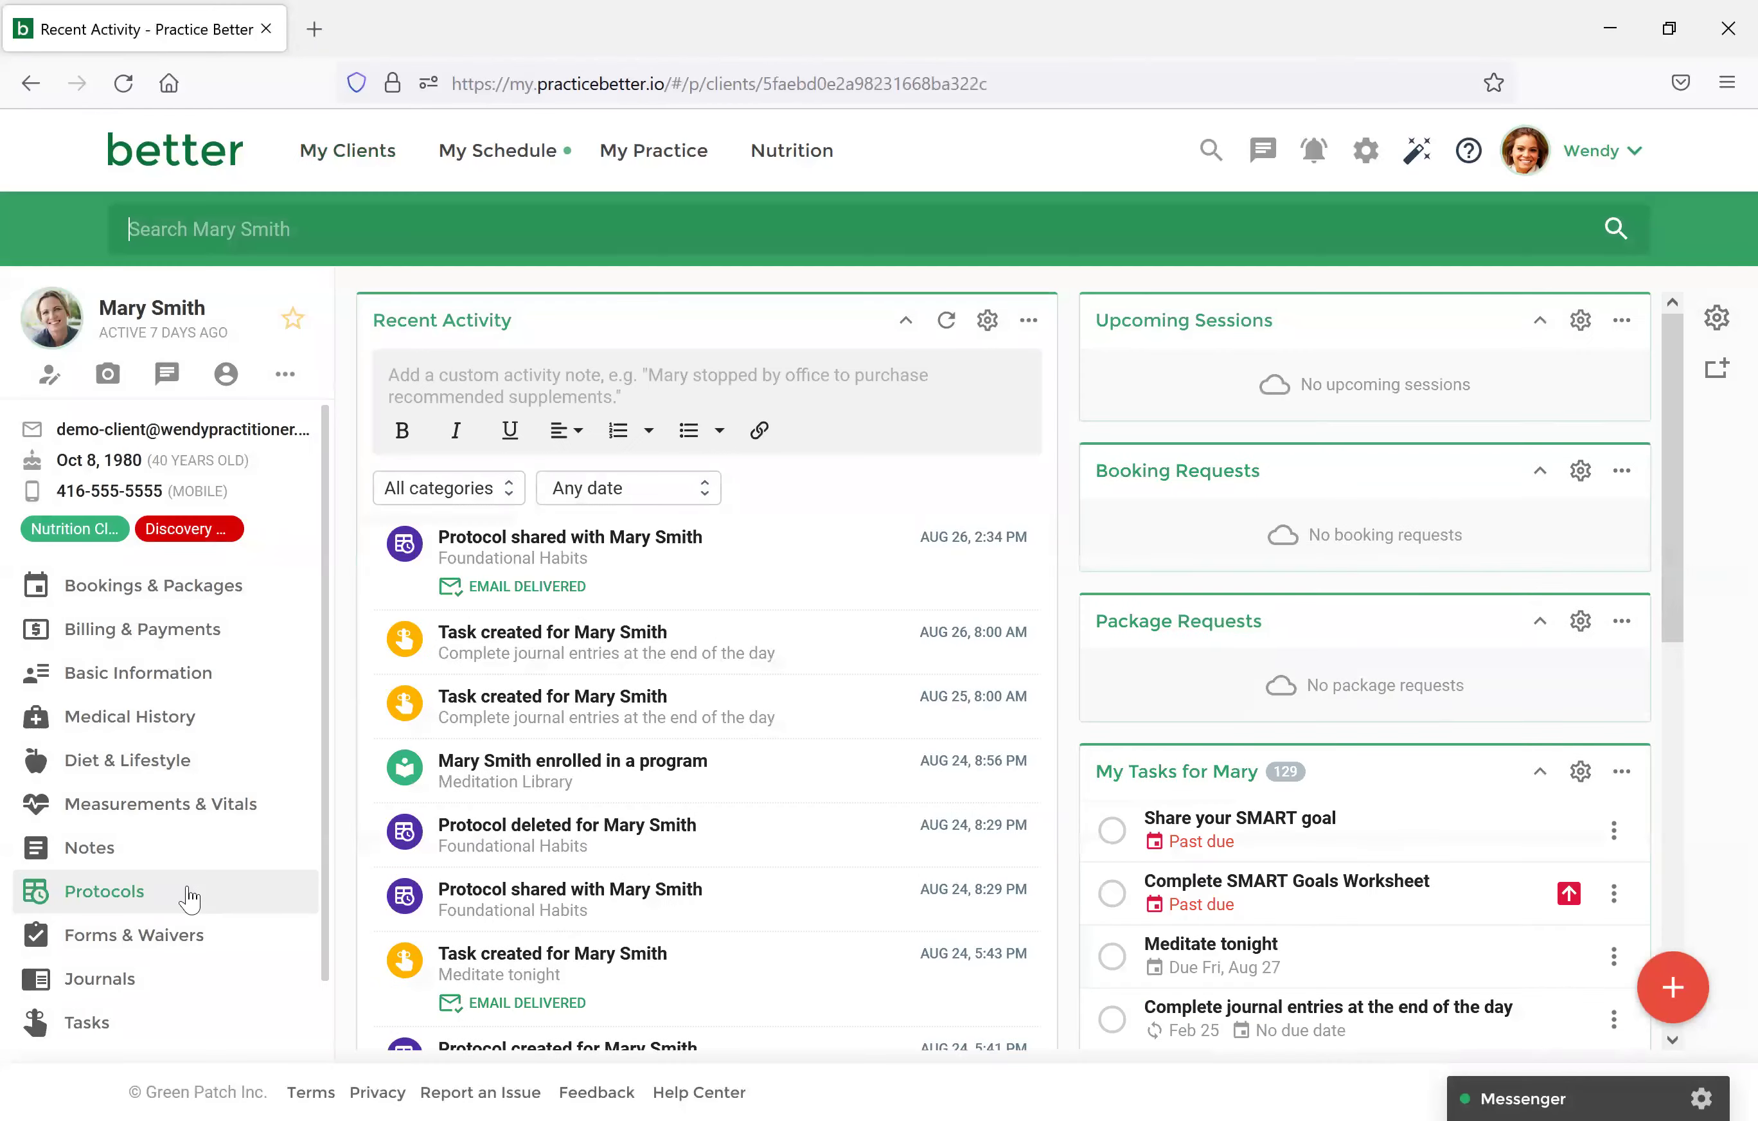
pyautogui.click(184, 893)
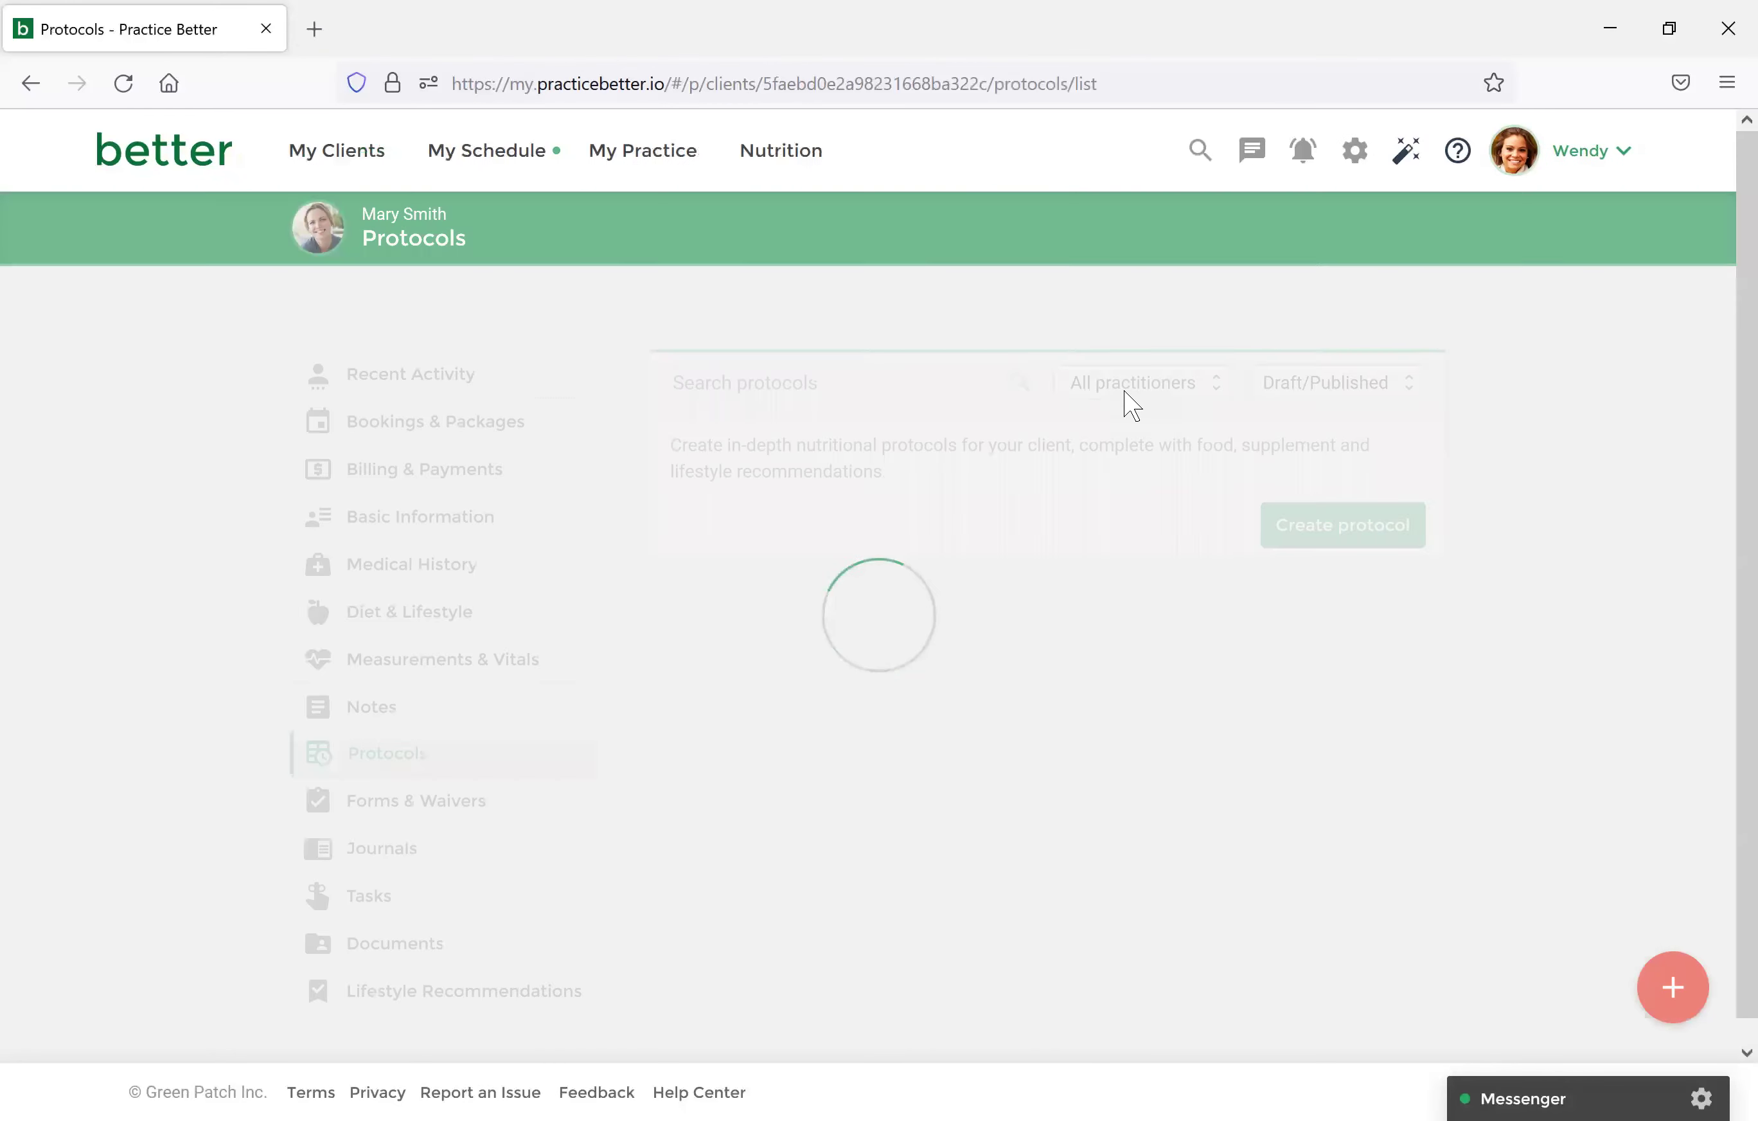
pyautogui.click(1411, 520)
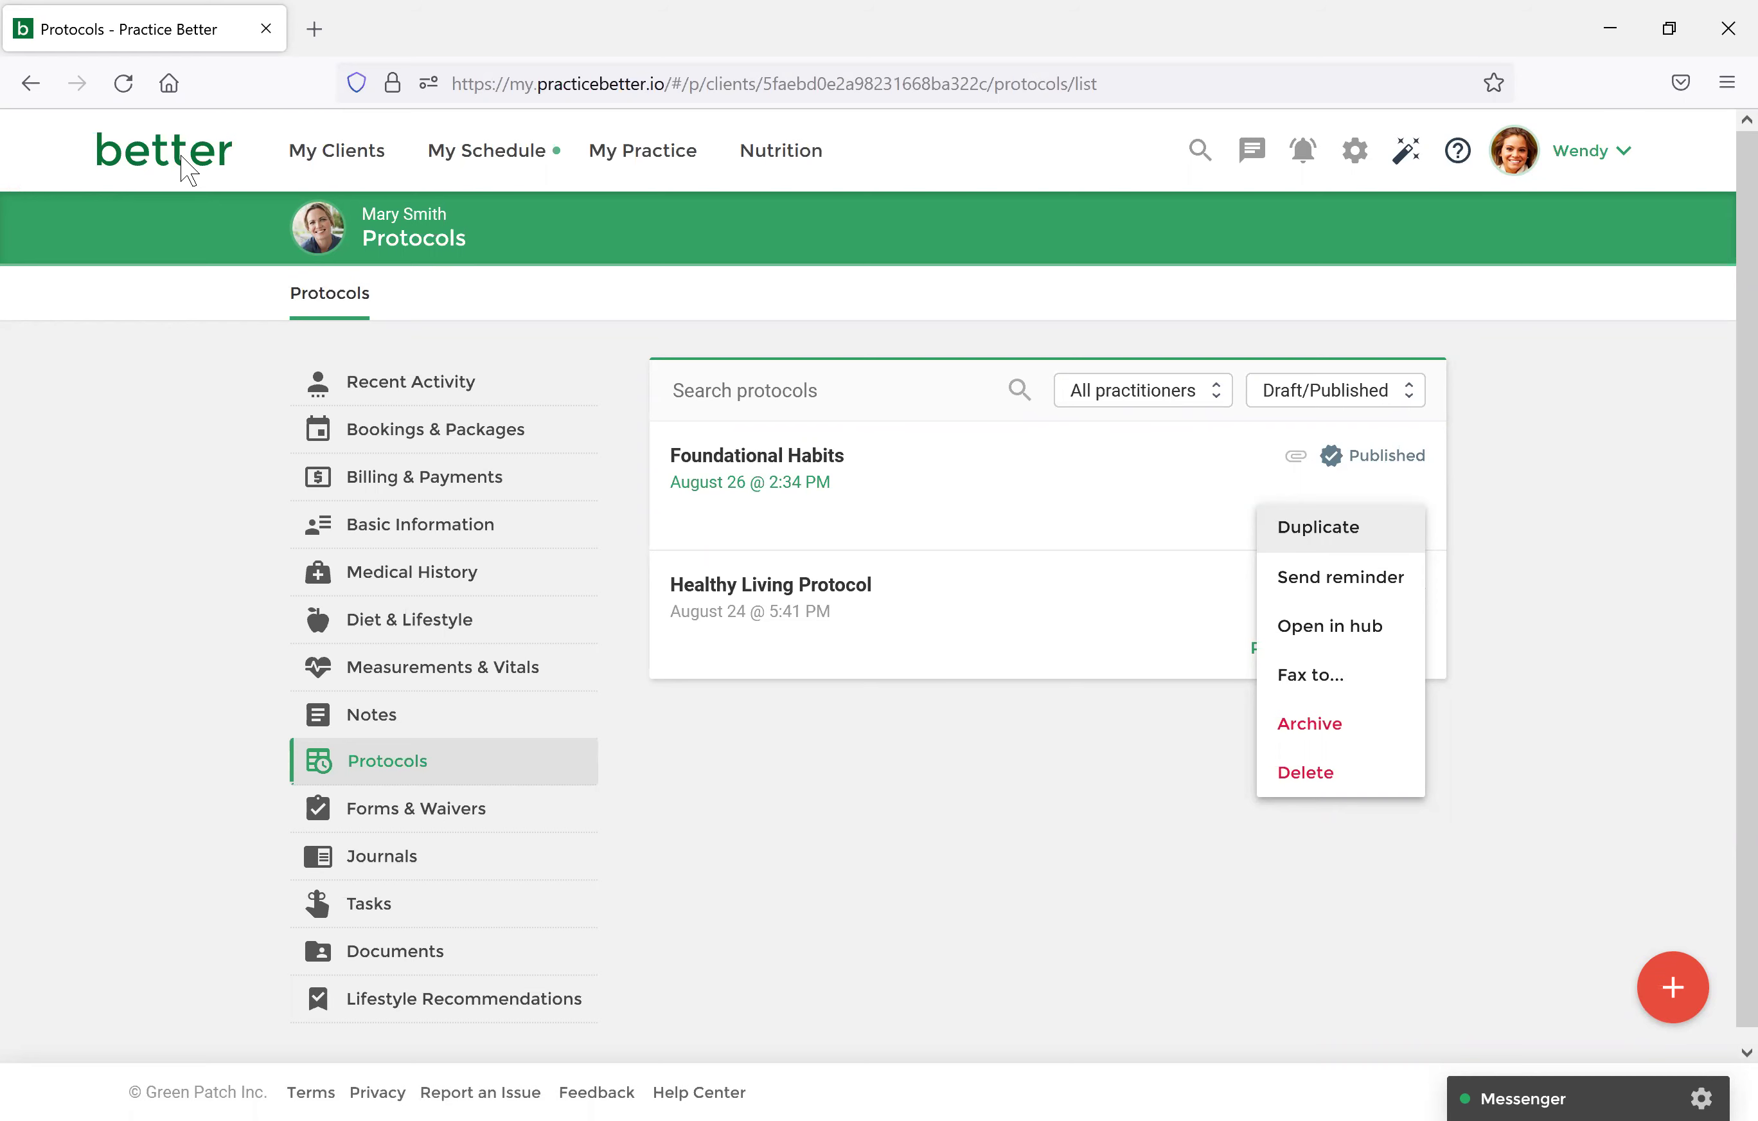
pyautogui.press('Escape')
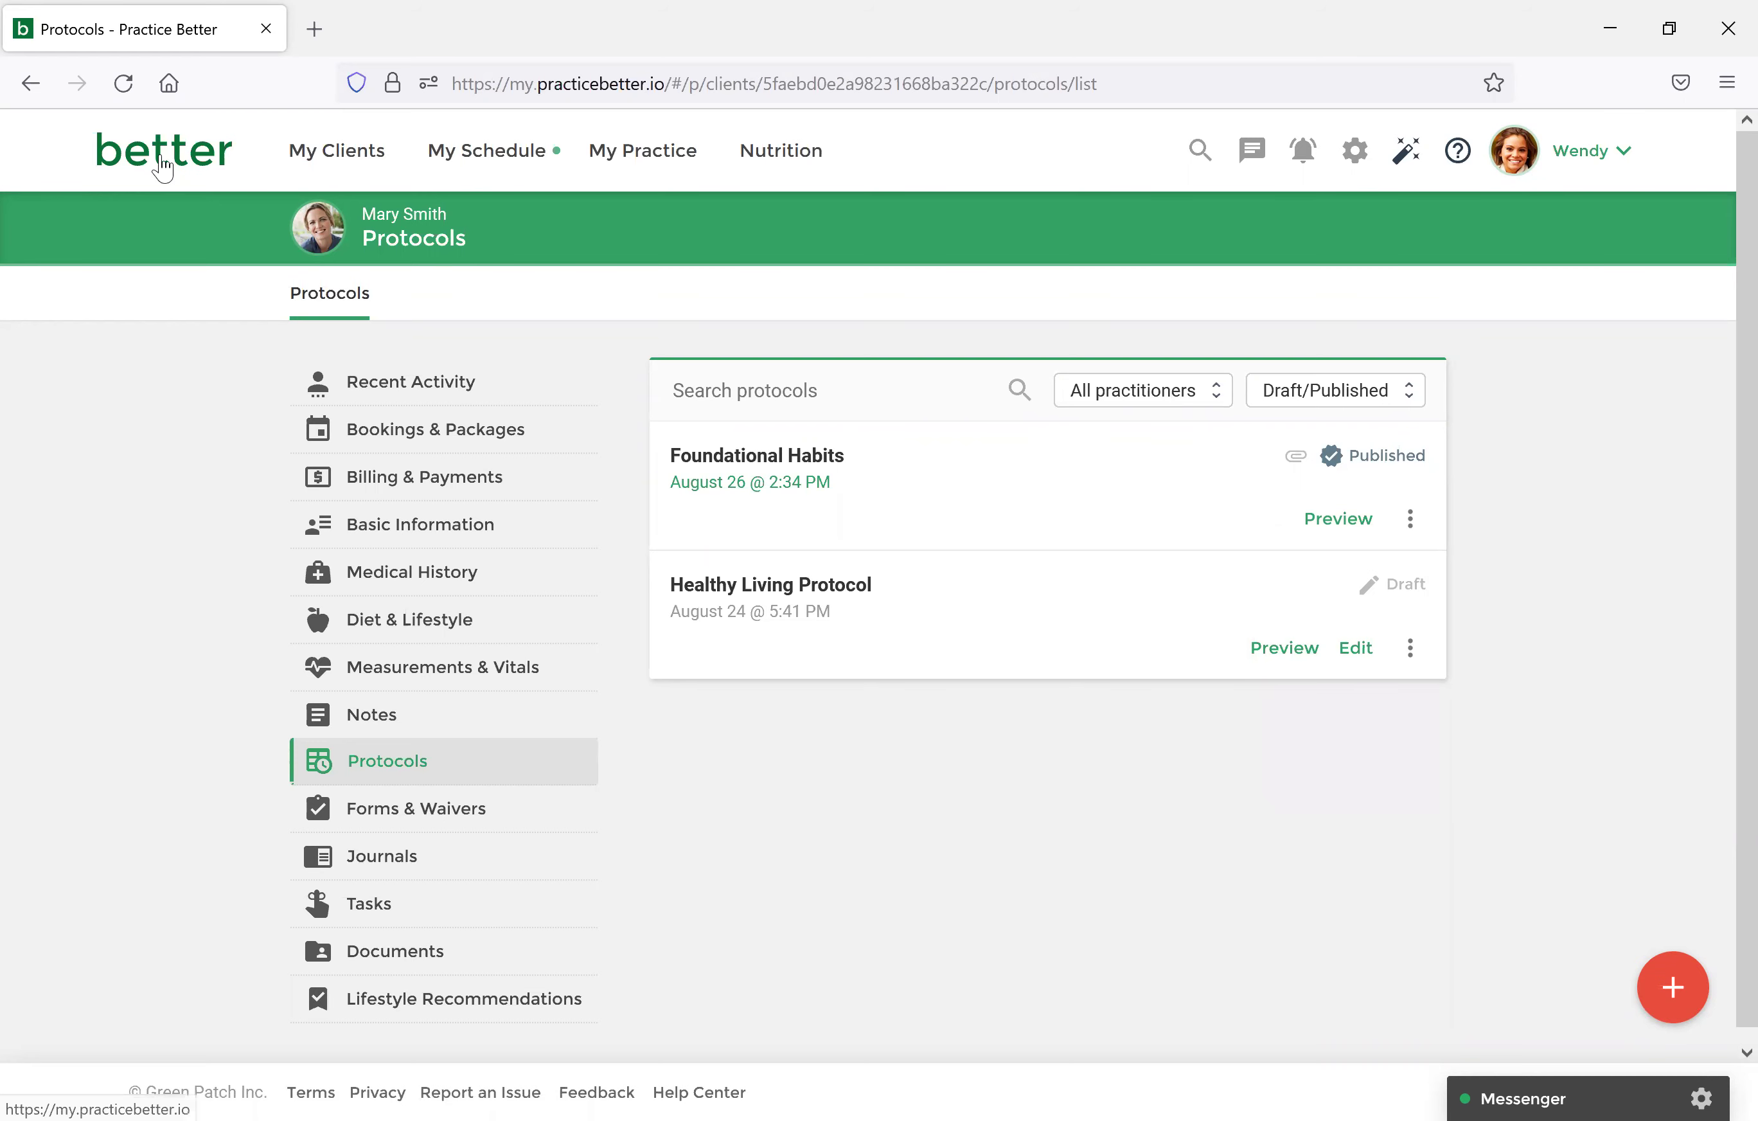
# Open the messenger from the home dashboard in full-page view and bring up the client's chat.
pyautogui.click(163, 169)
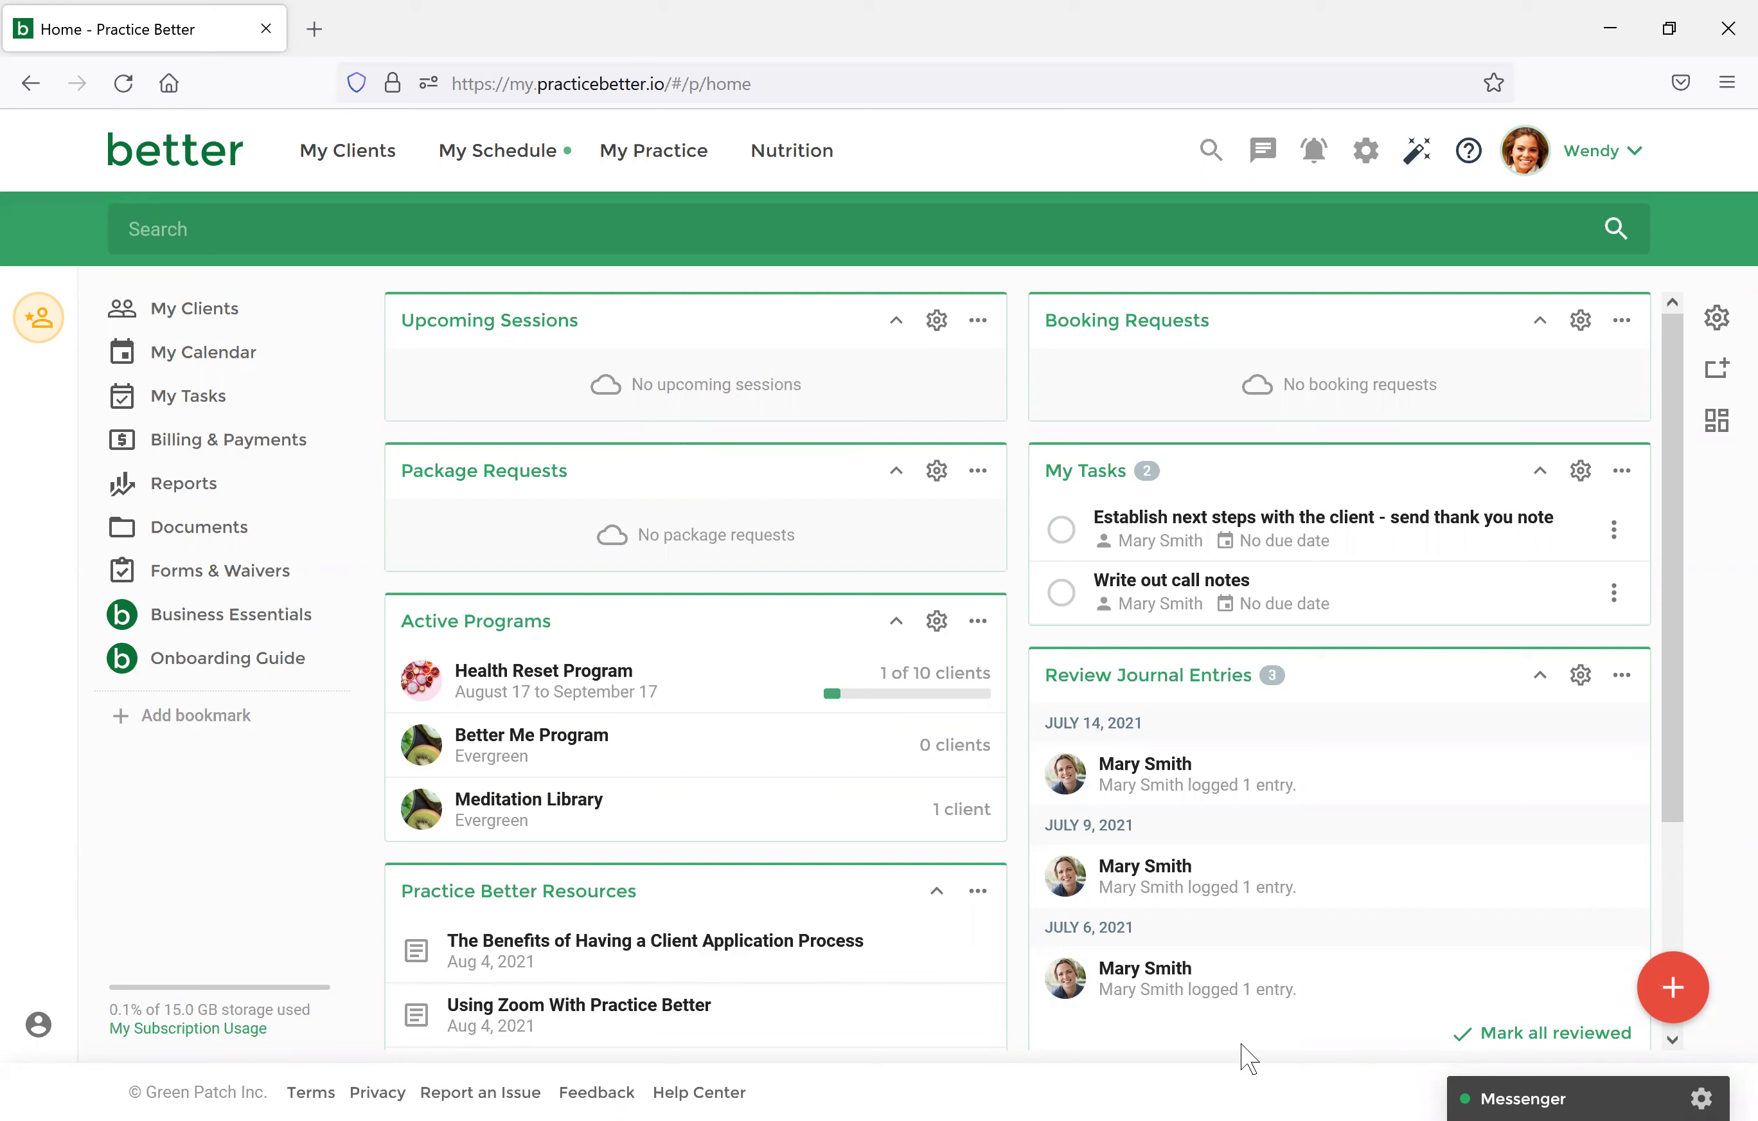
pyautogui.click(1505, 1092)
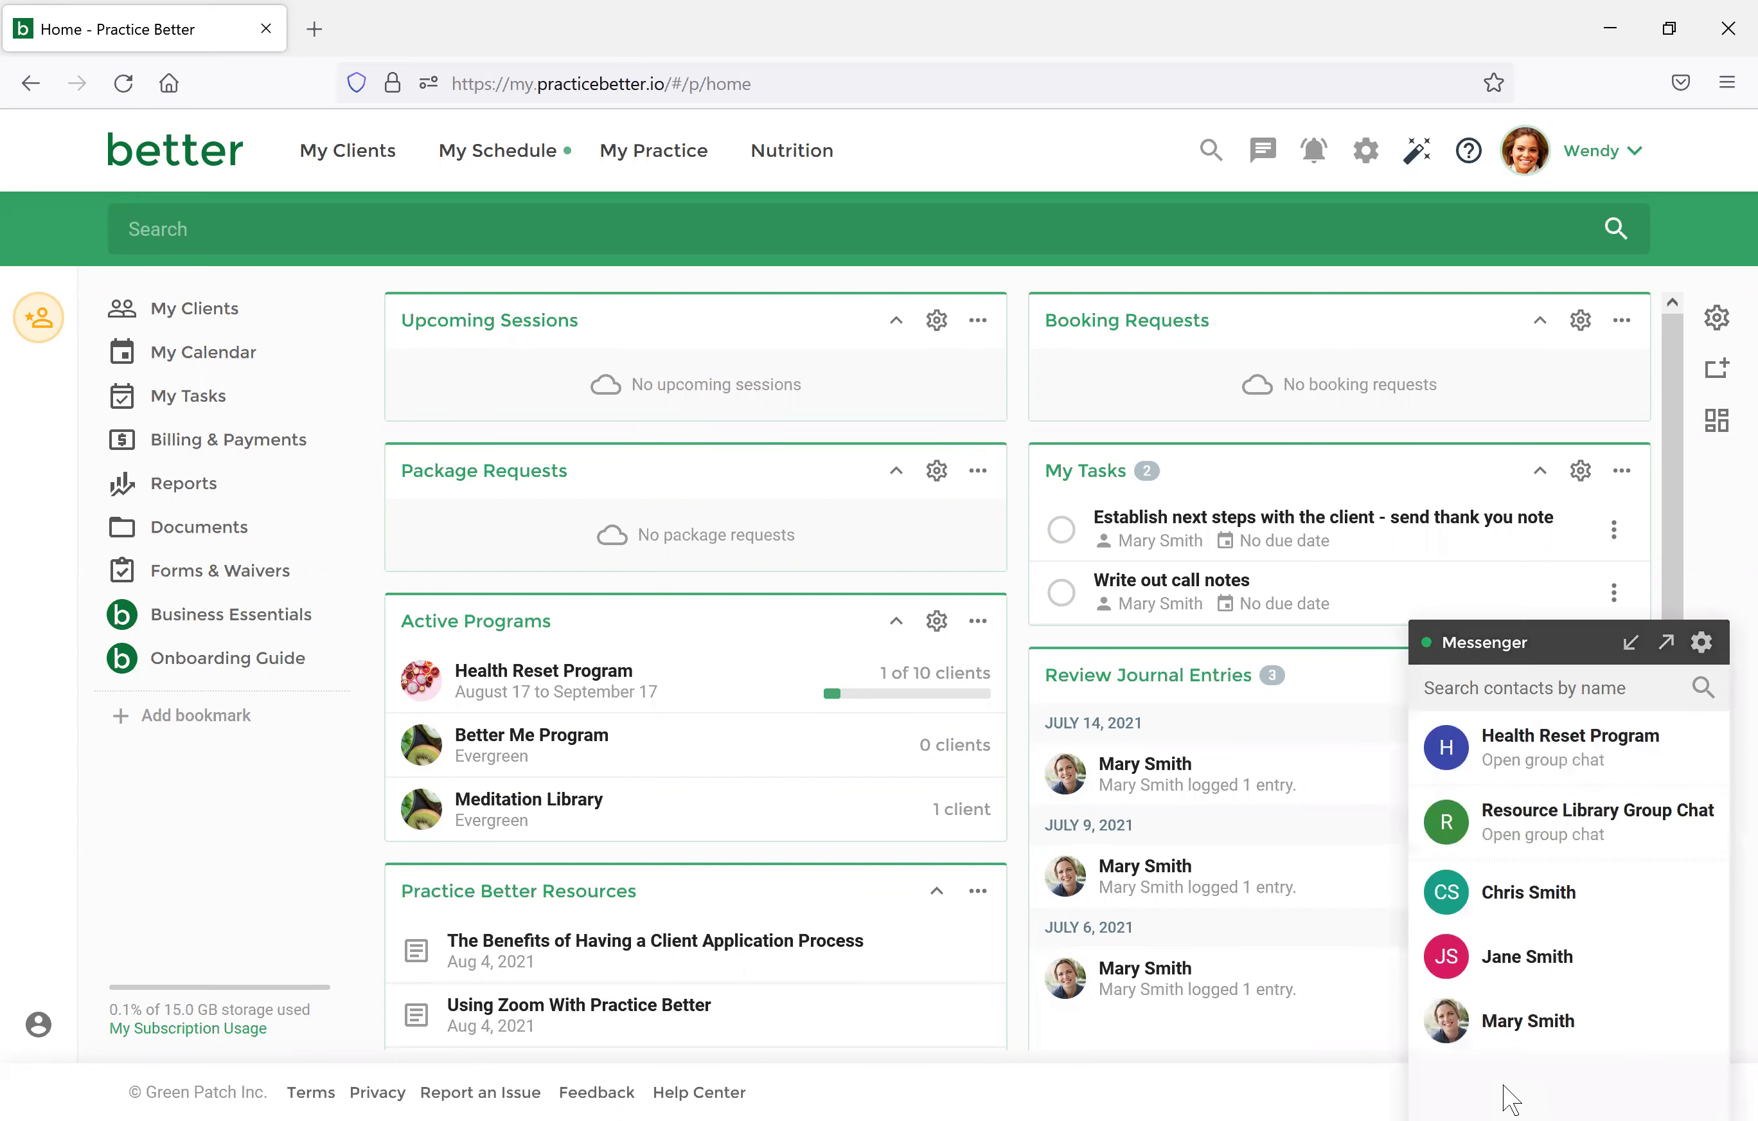
pyautogui.click(1666, 644)
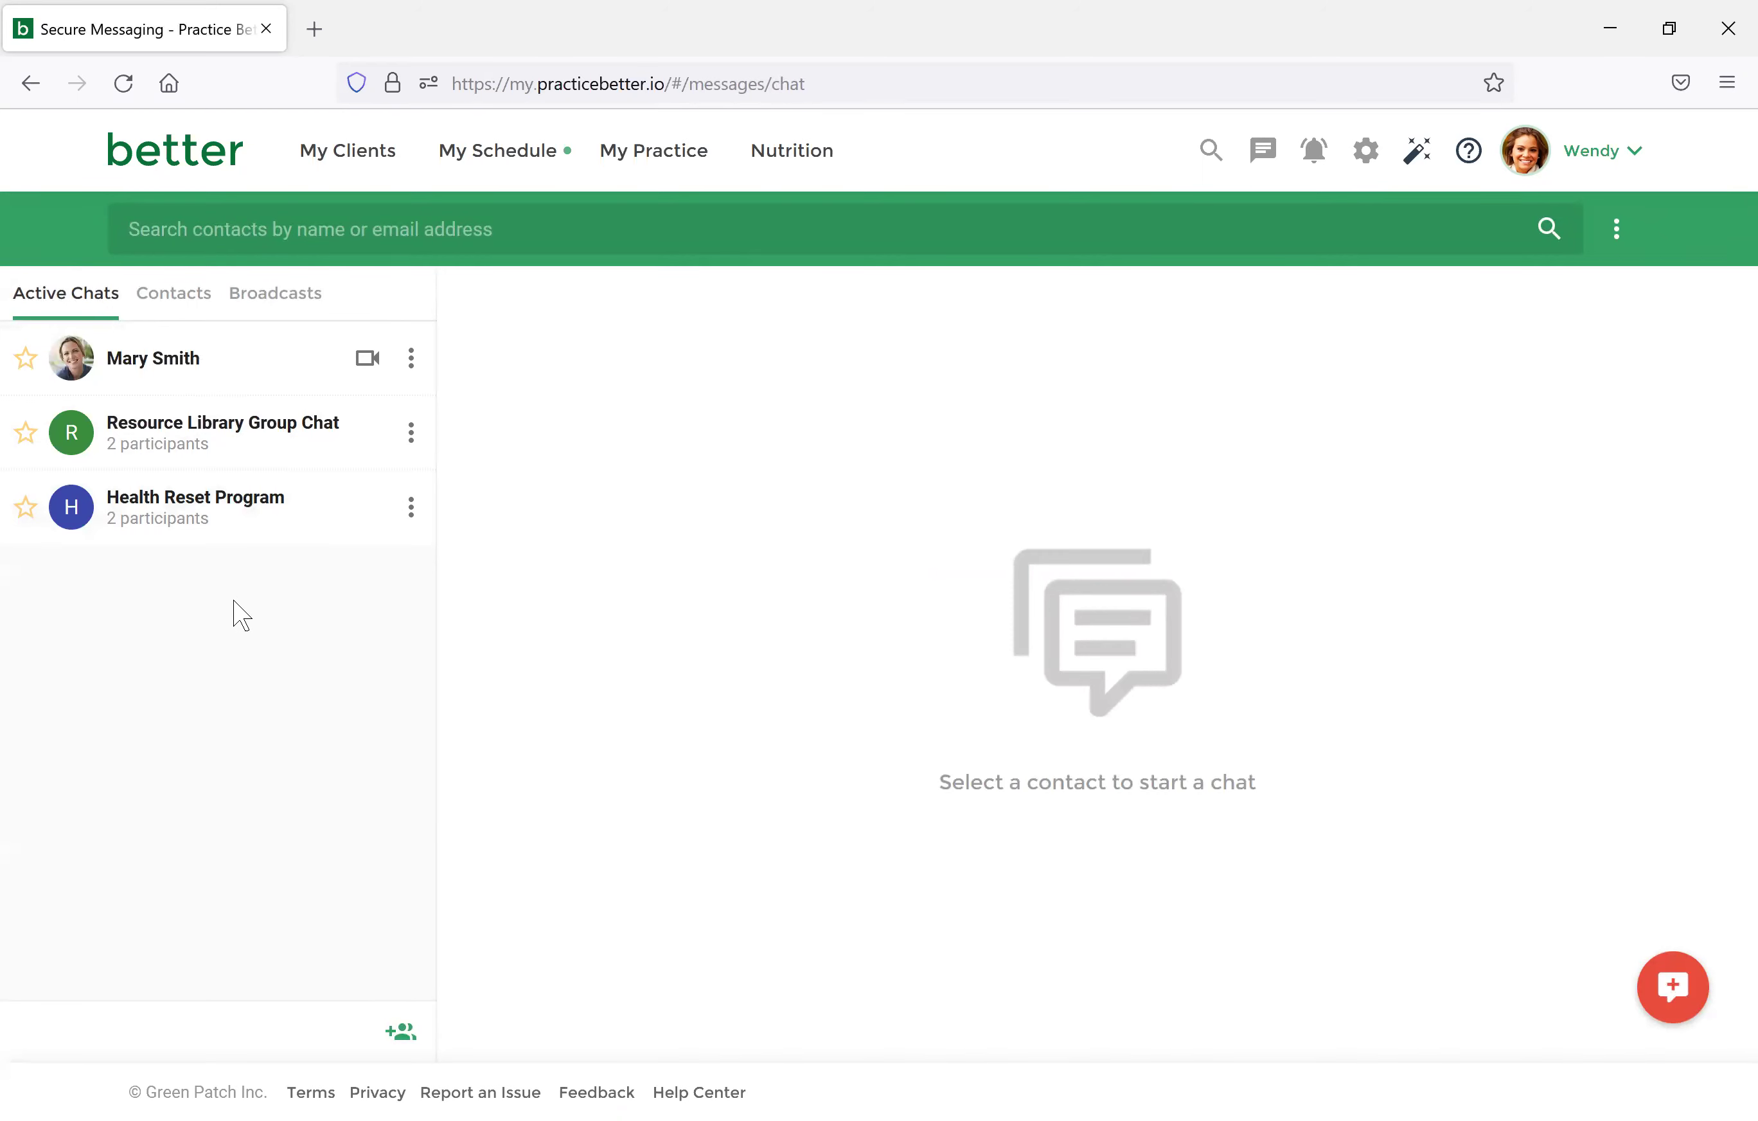
pyautogui.click(230, 388)
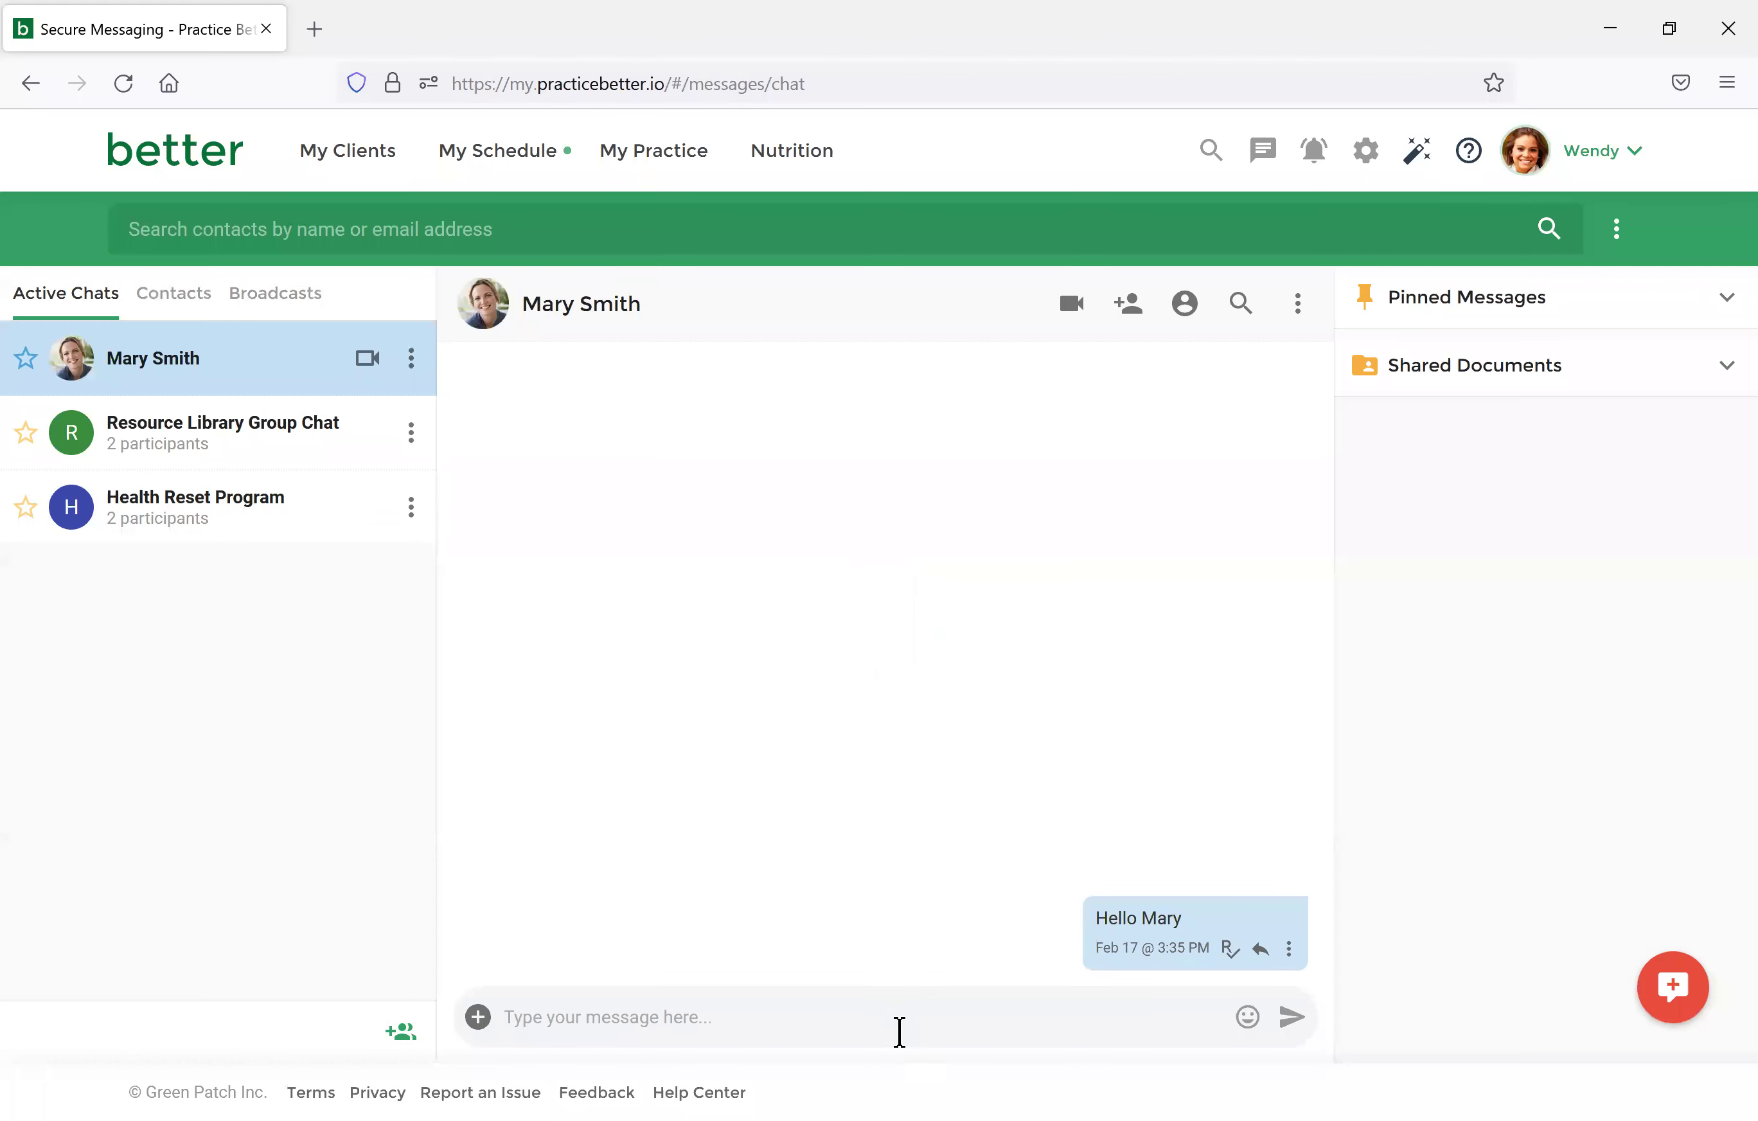
# Attach the Meditation In Nature PDF from the Uploads folder to a chat message and send it to the client.
pyautogui.click(840, 1019)
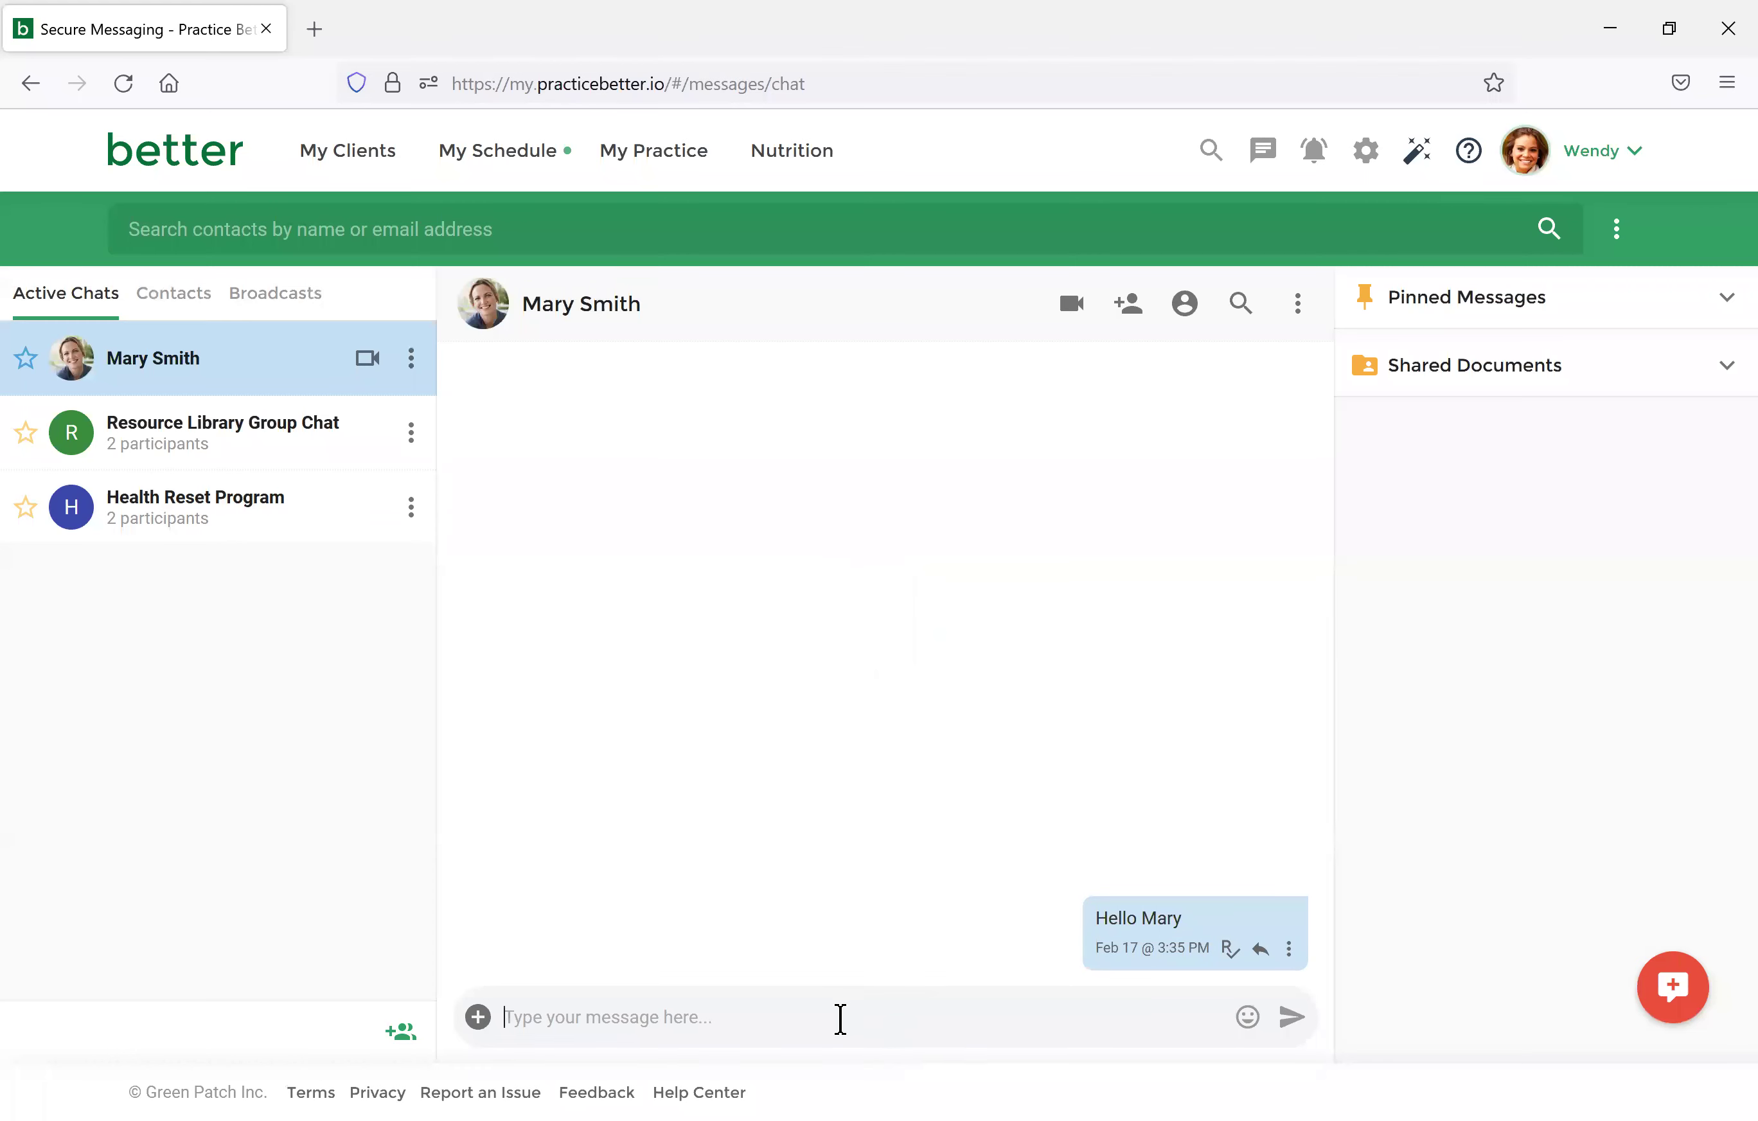
pyautogui.click(478, 1017)
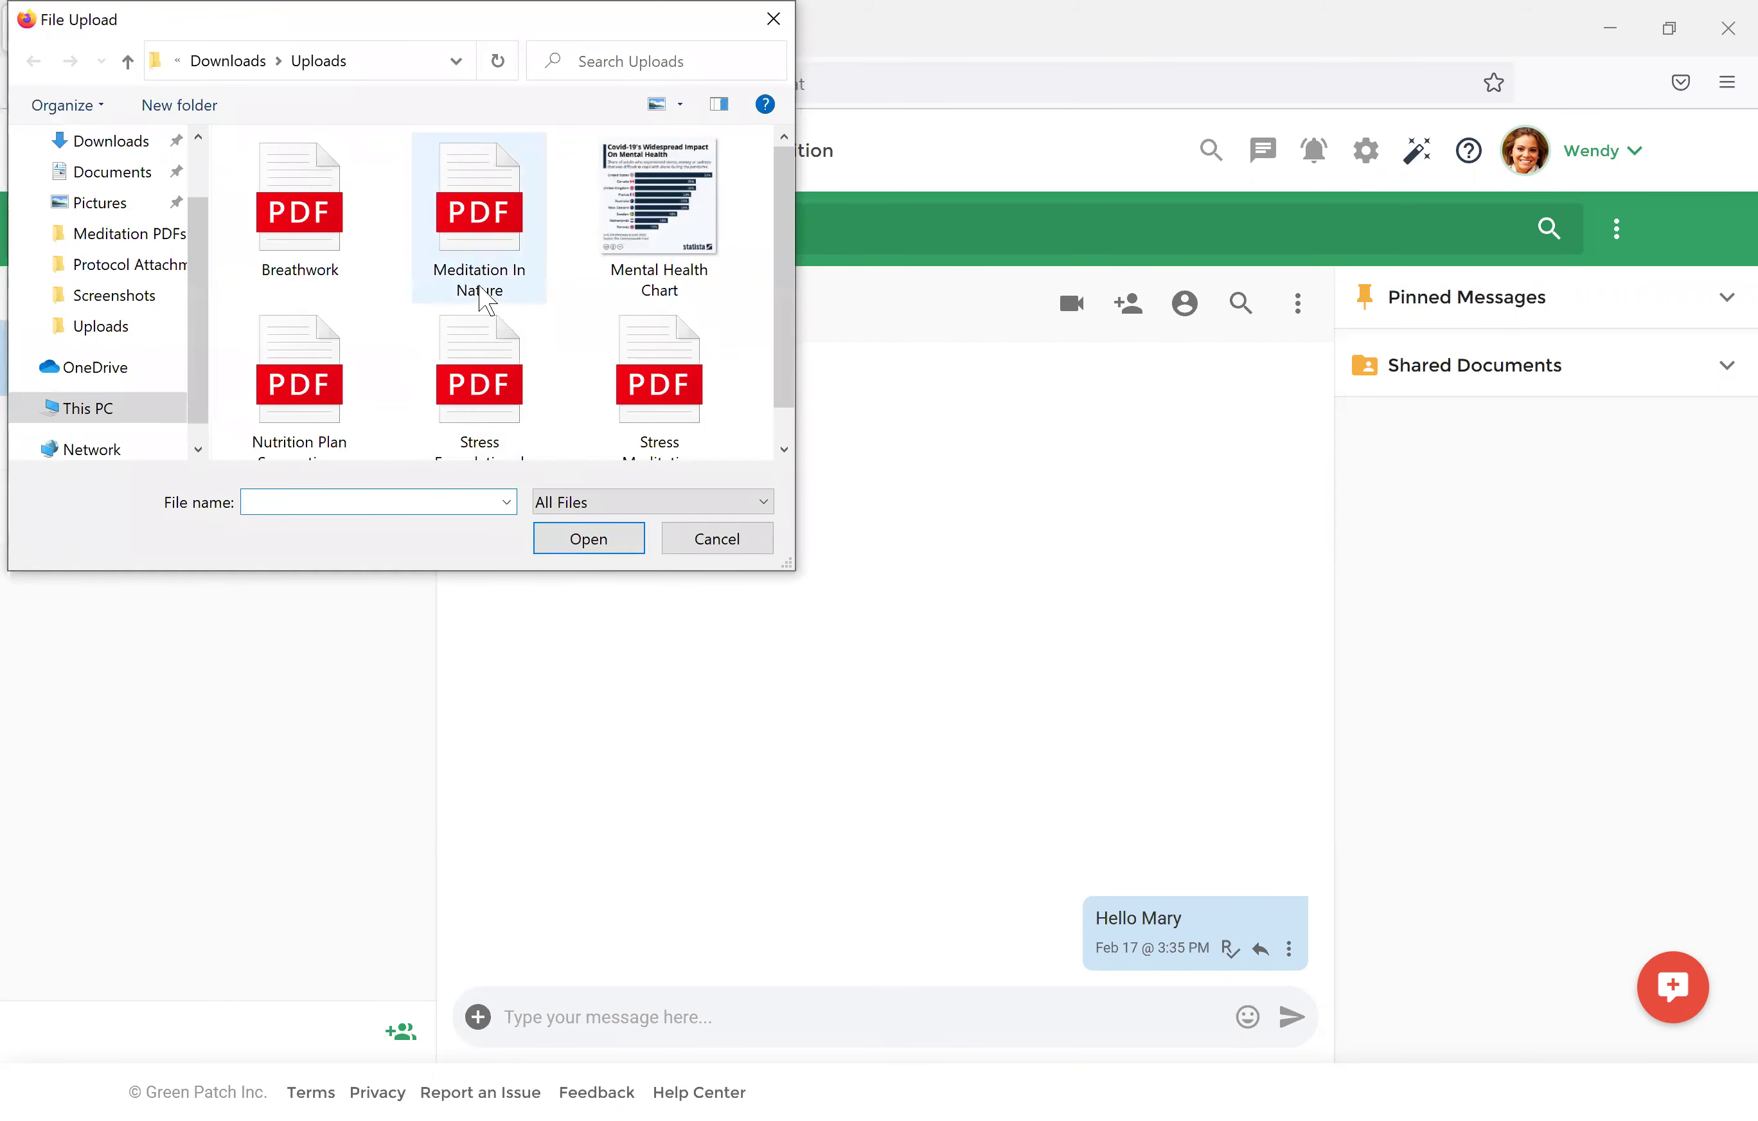
pyautogui.doubleClick(496, 222)
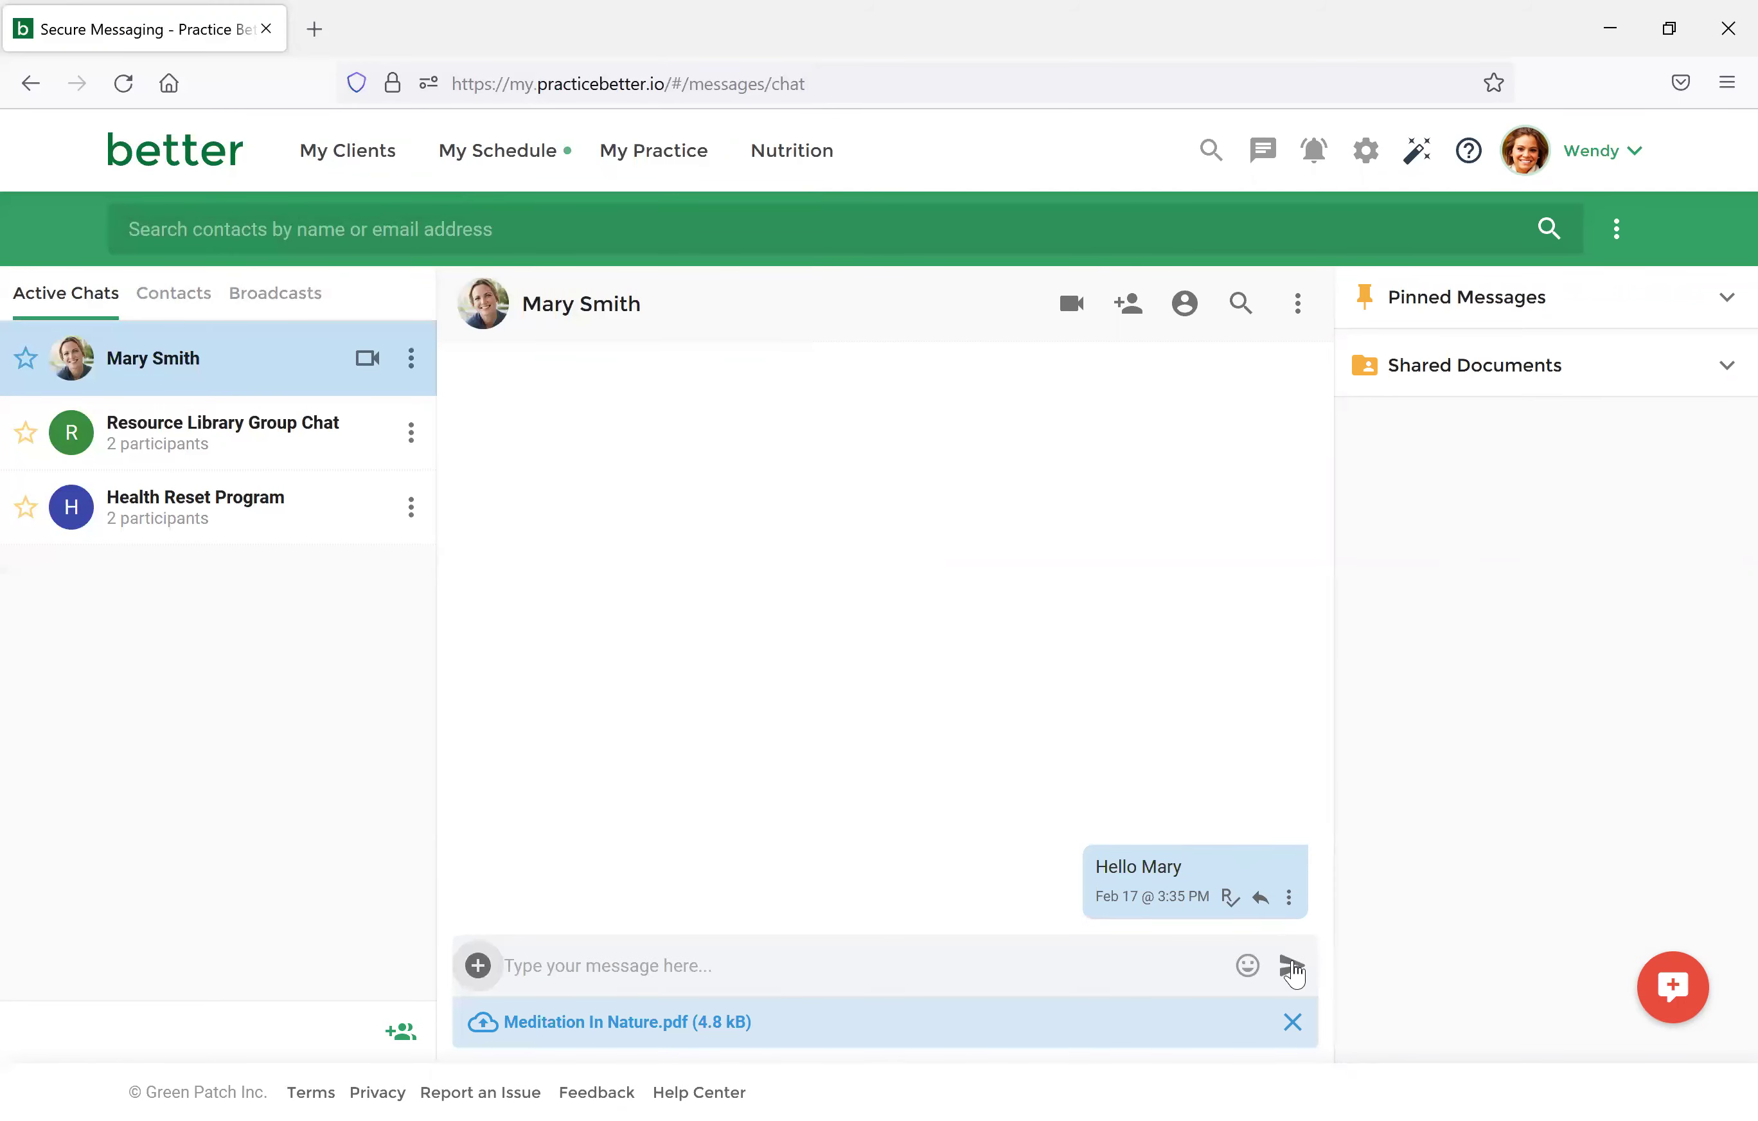
pyautogui.click(1290, 967)
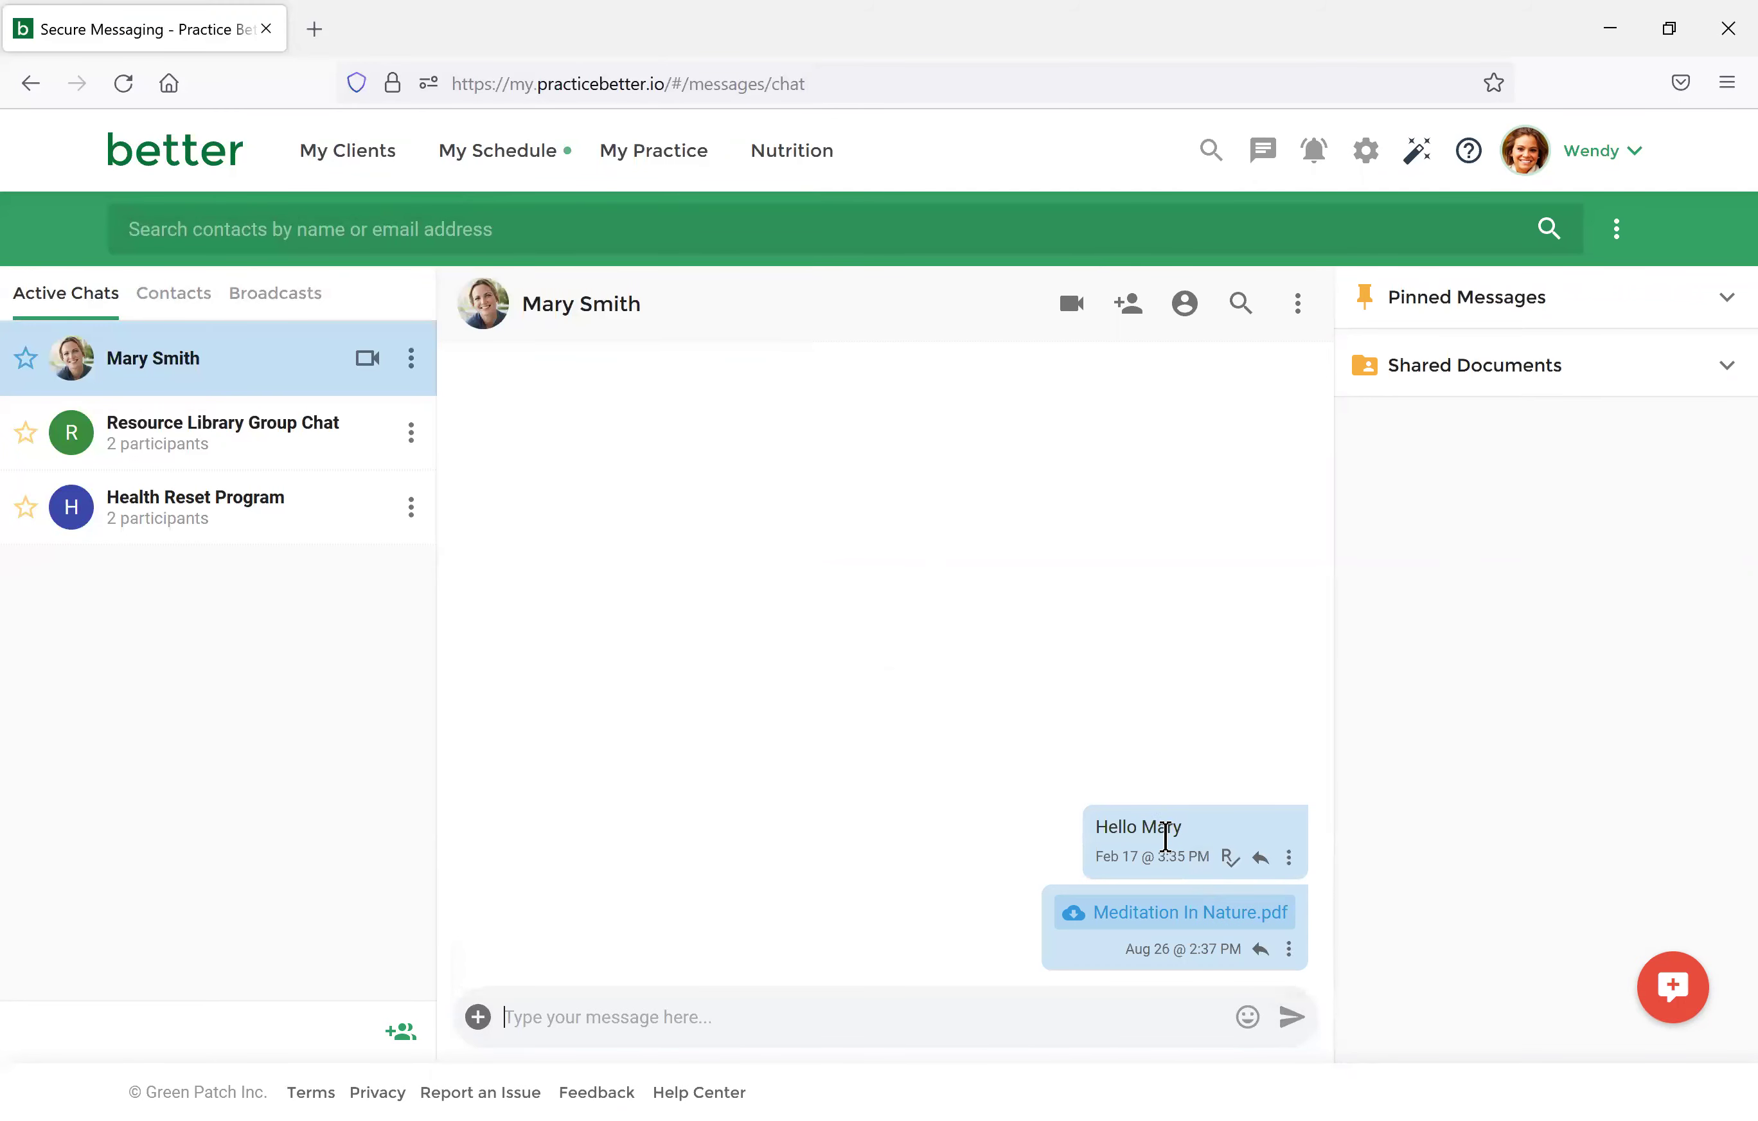
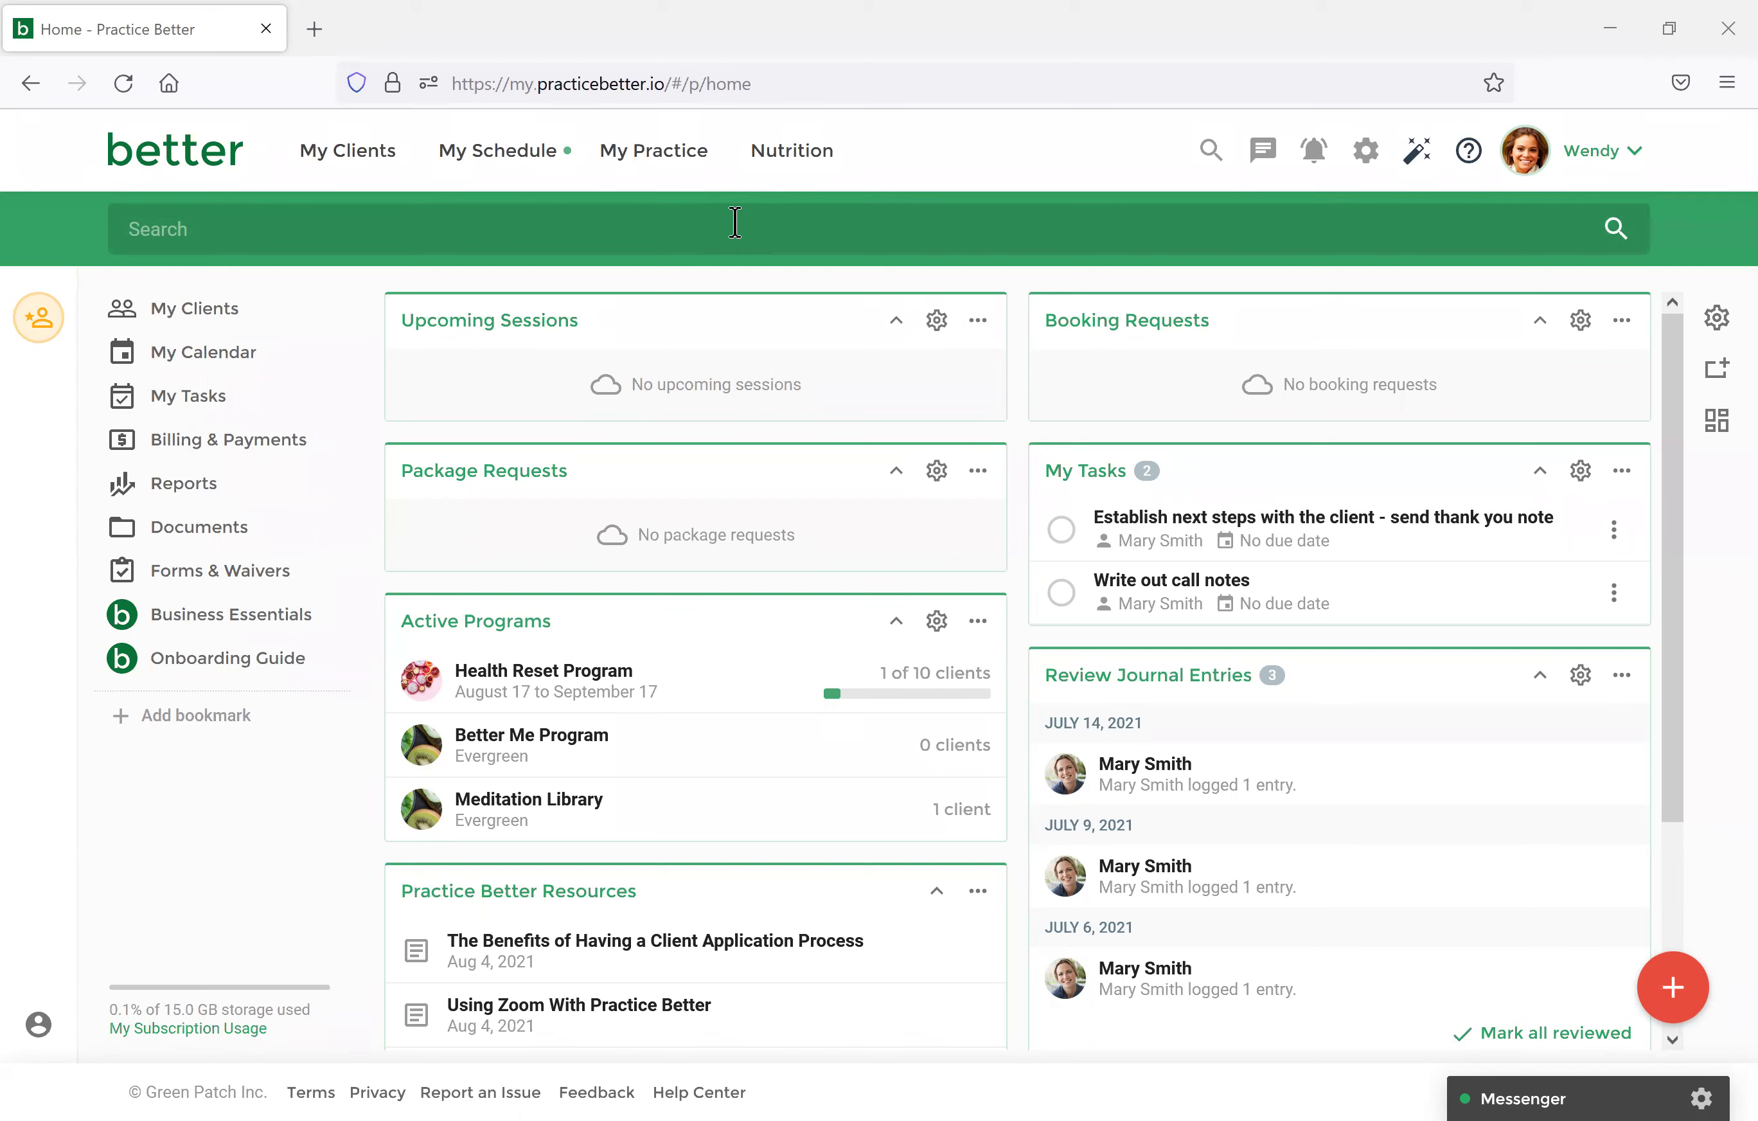
# Open the Meditation Library program for editing and review its description, duration, payment options and registration options.
pyautogui.click(624, 153)
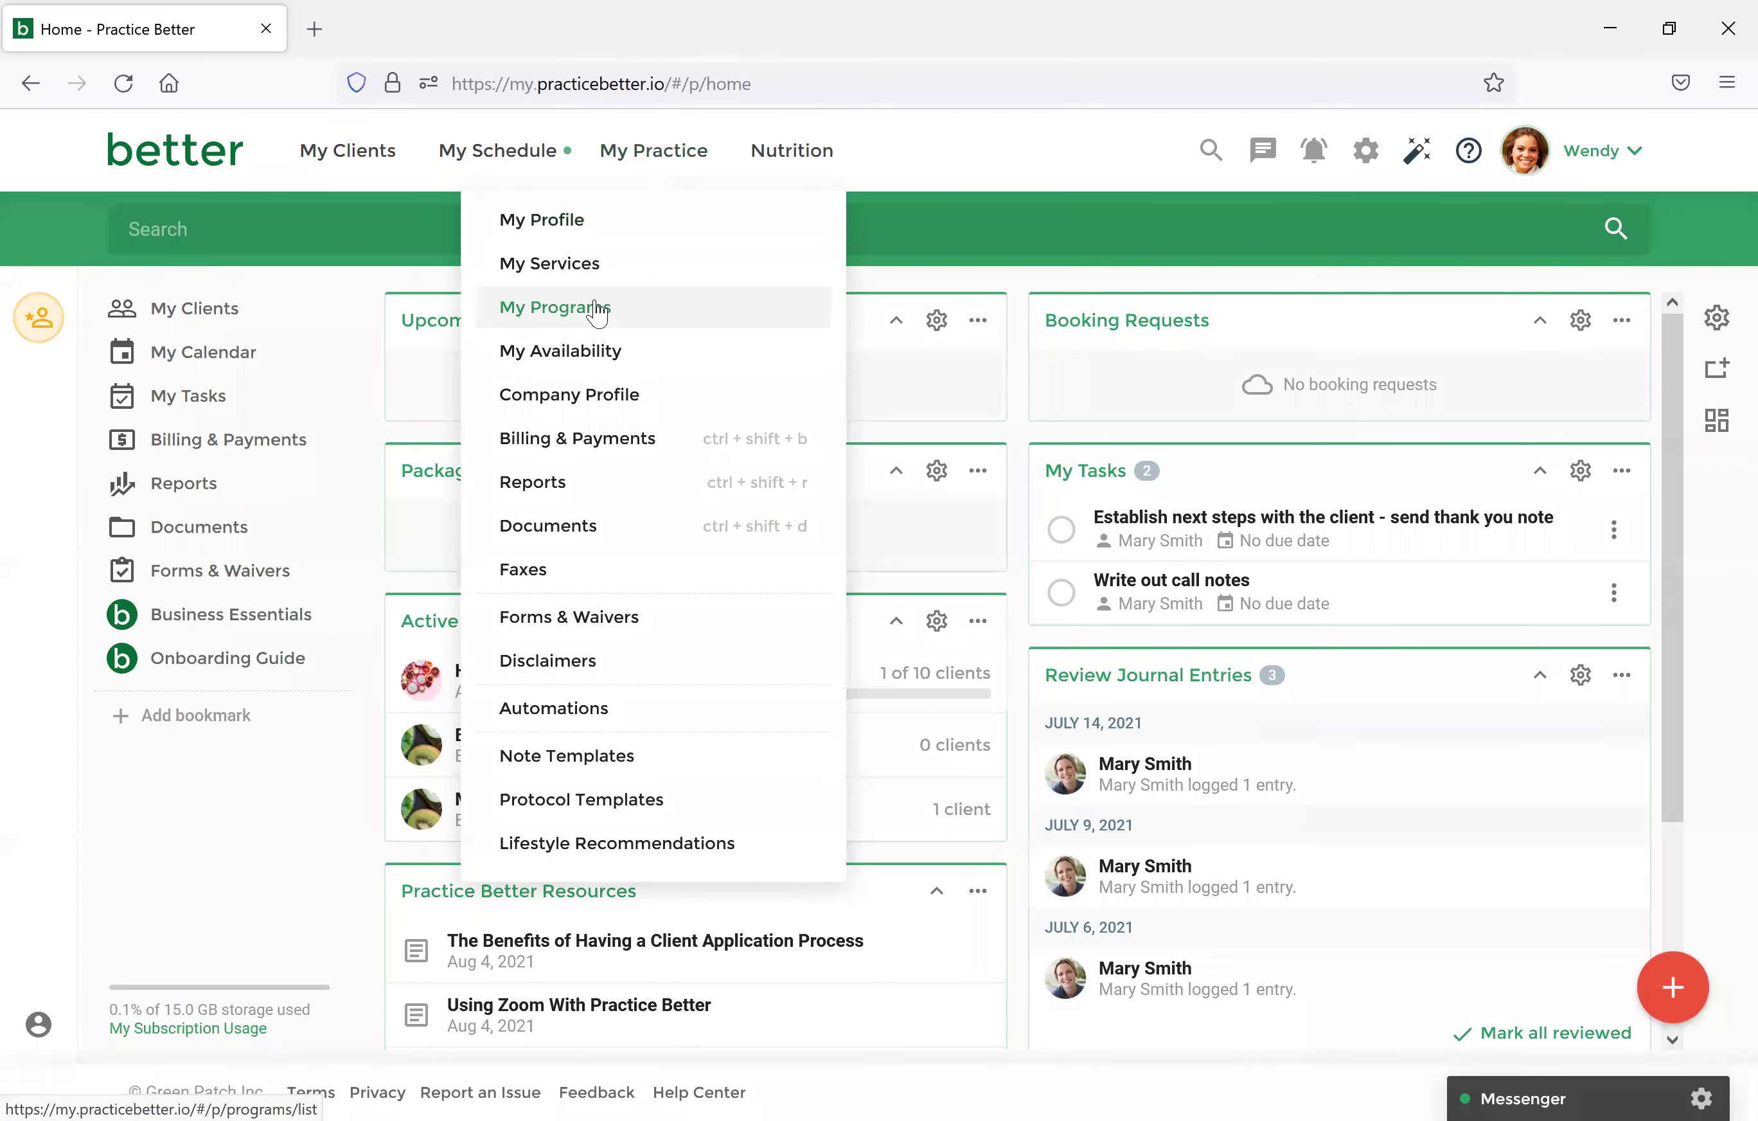
pyautogui.click(597, 312)
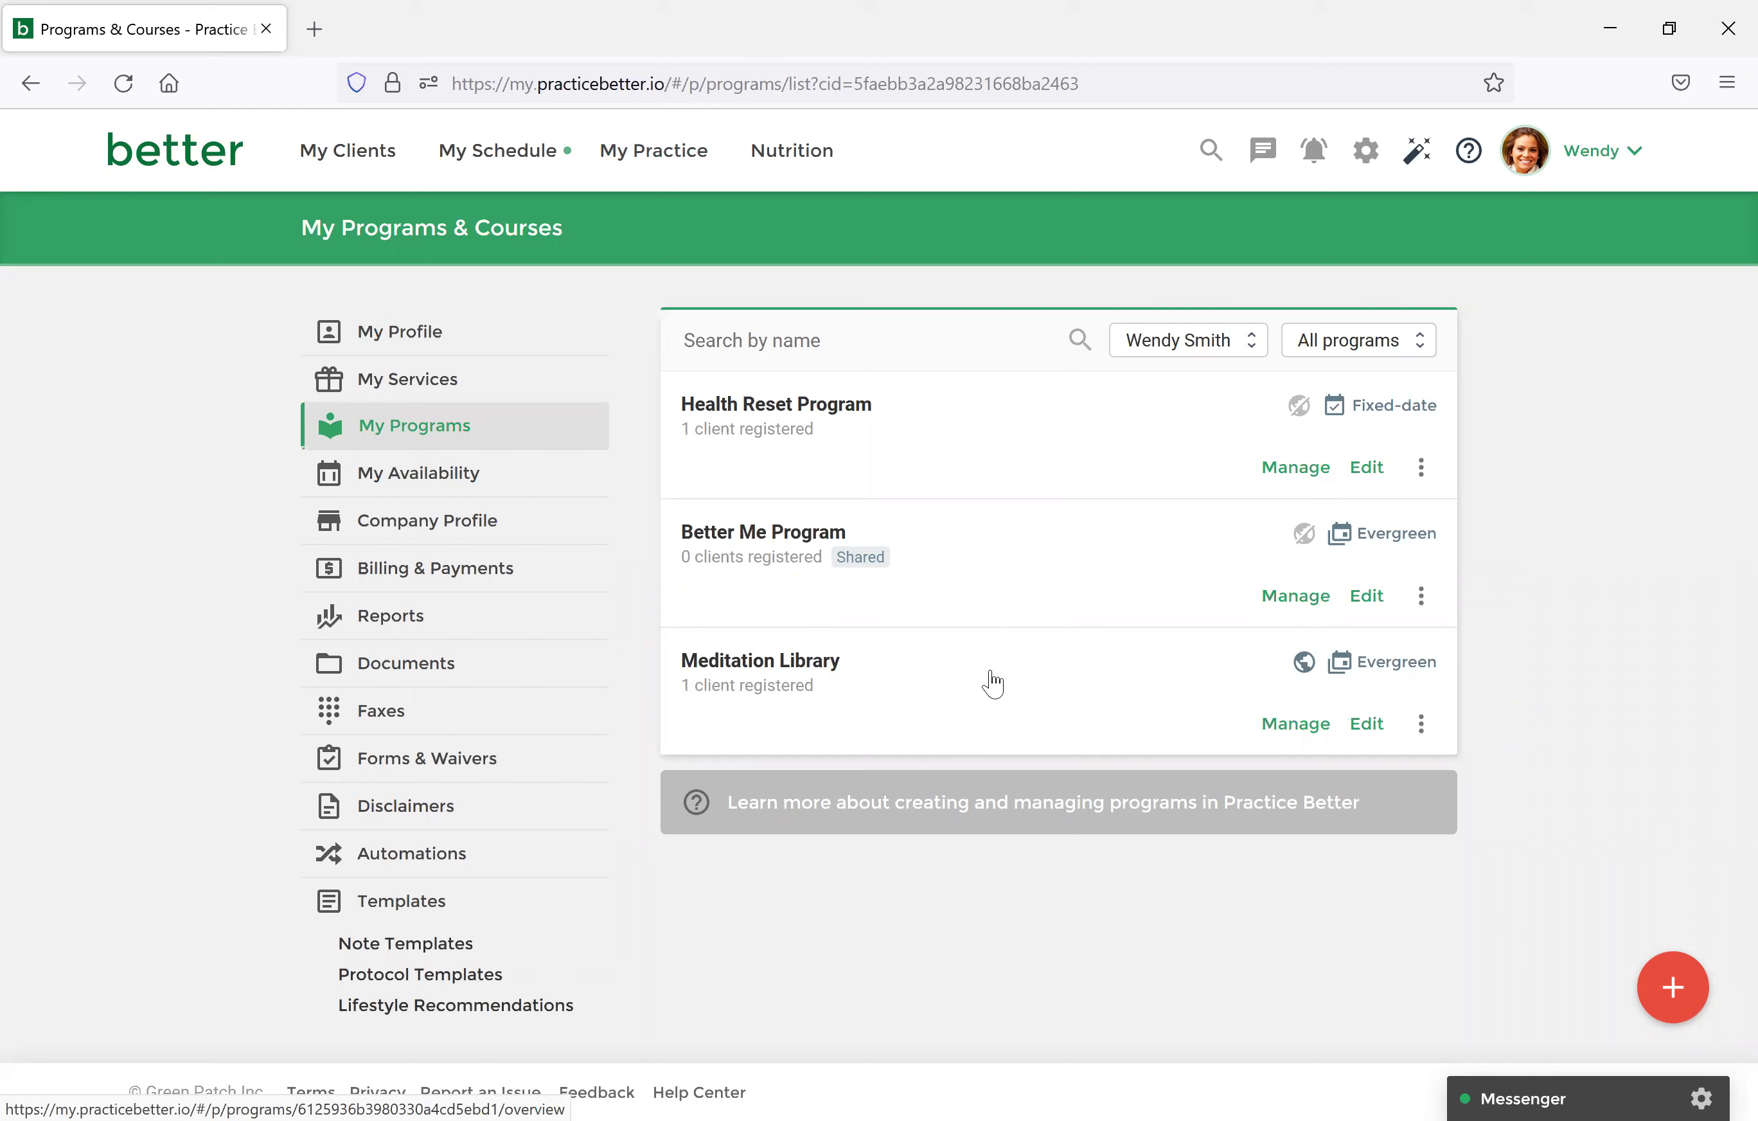
pyautogui.click(1366, 725)
pyautogui.scroll(-5, 1290, 721)
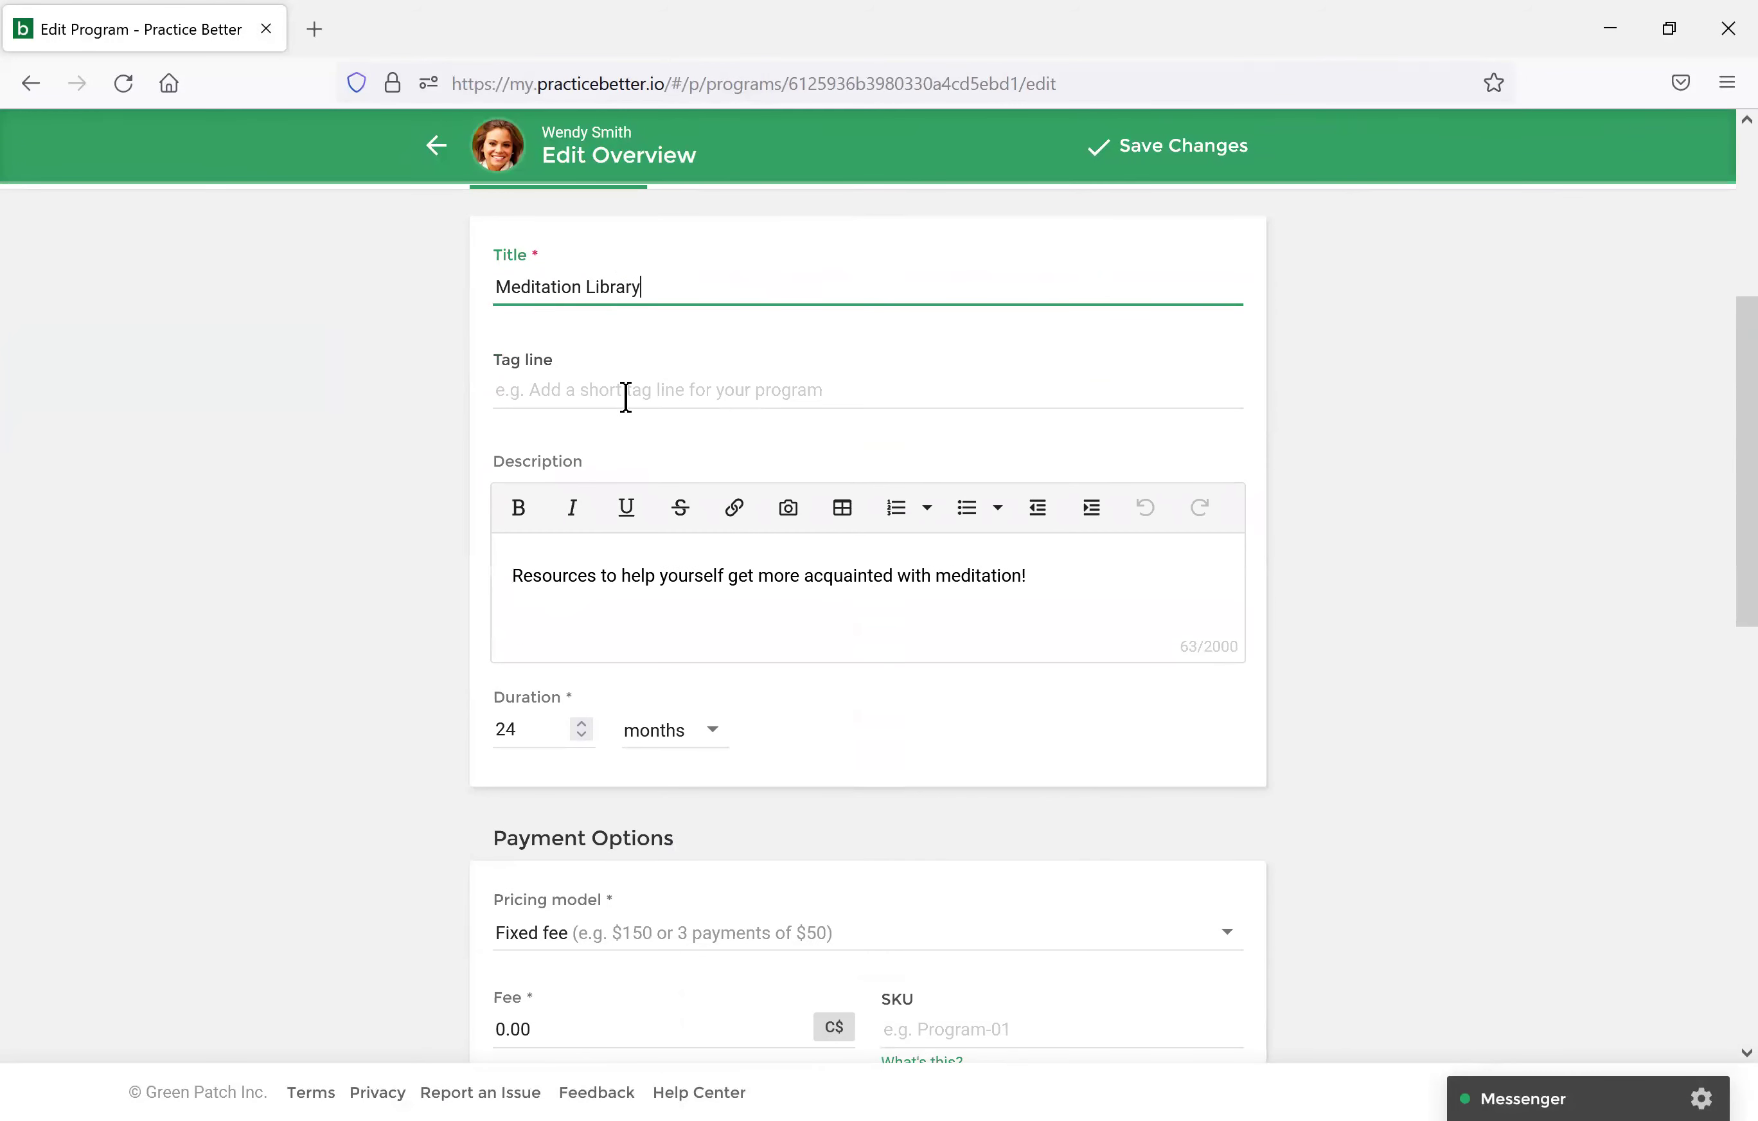
pyautogui.moveTo(1039, 569); pyautogui.dragTo(443, 561)
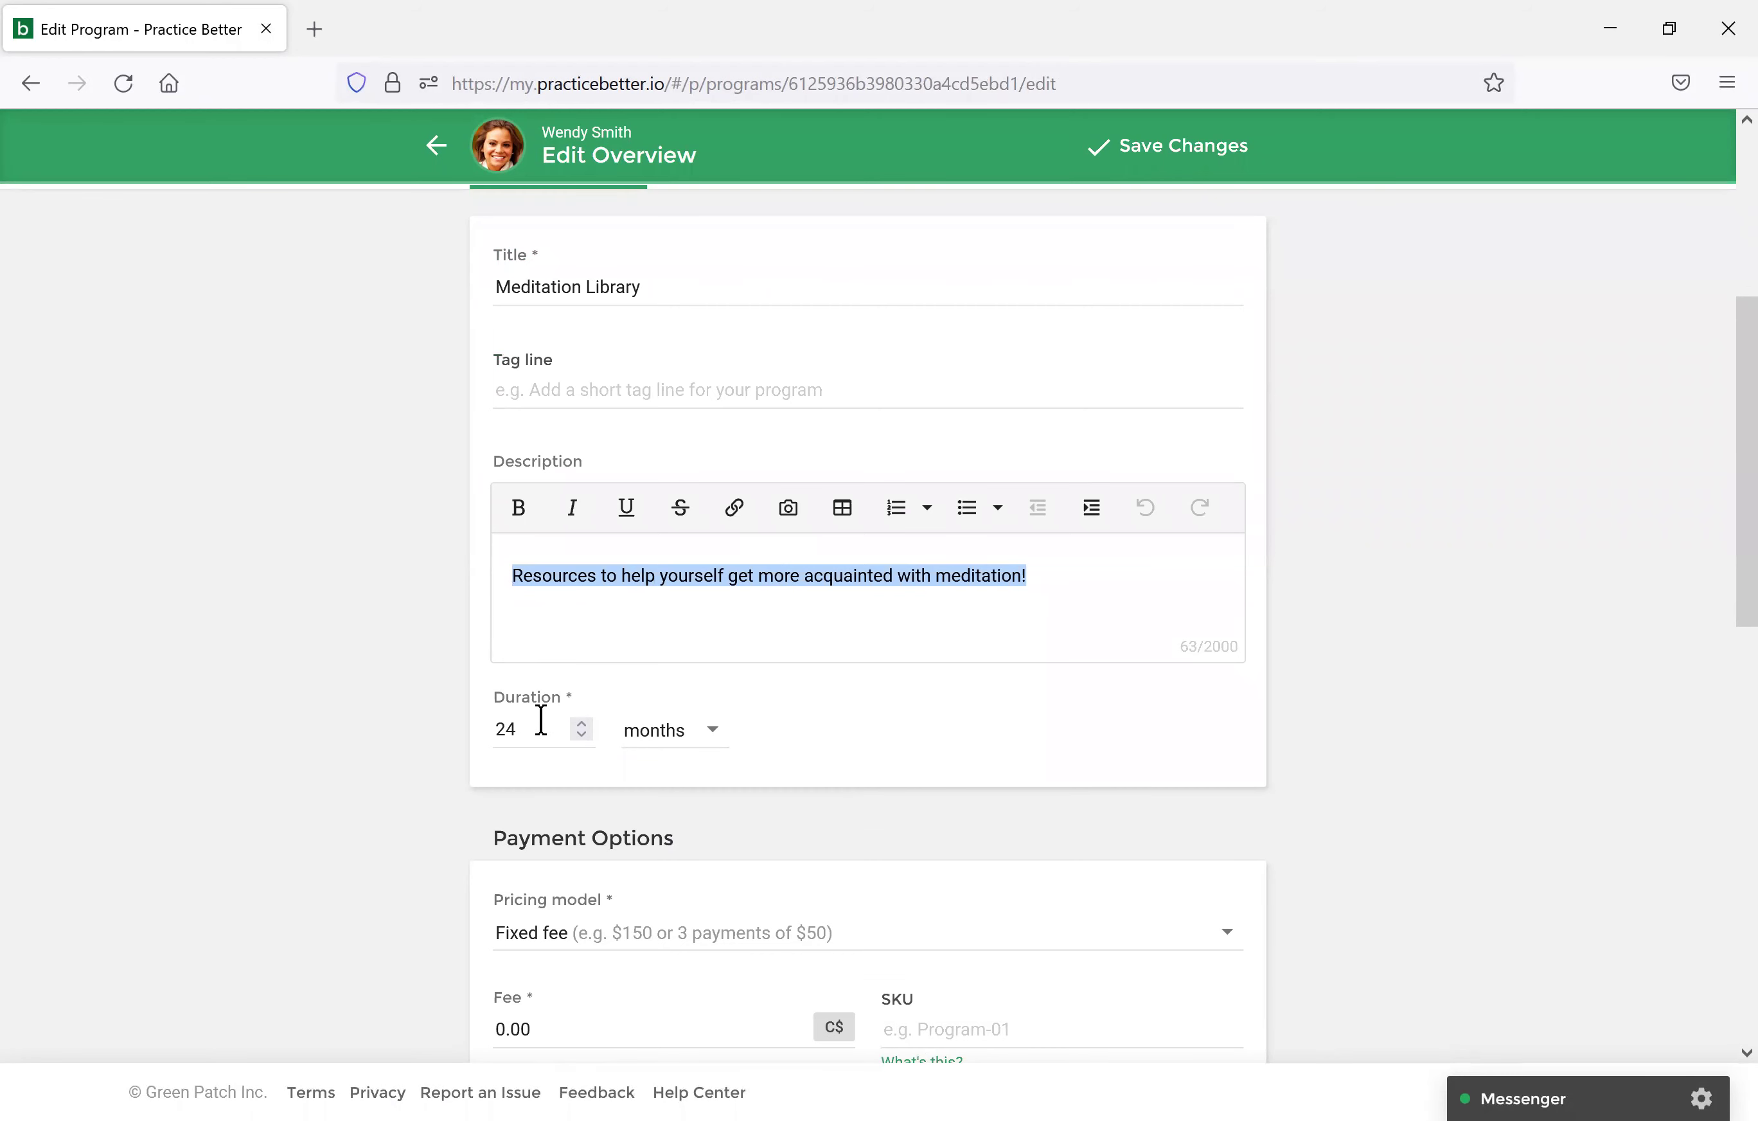
pyautogui.click(1520, 719)
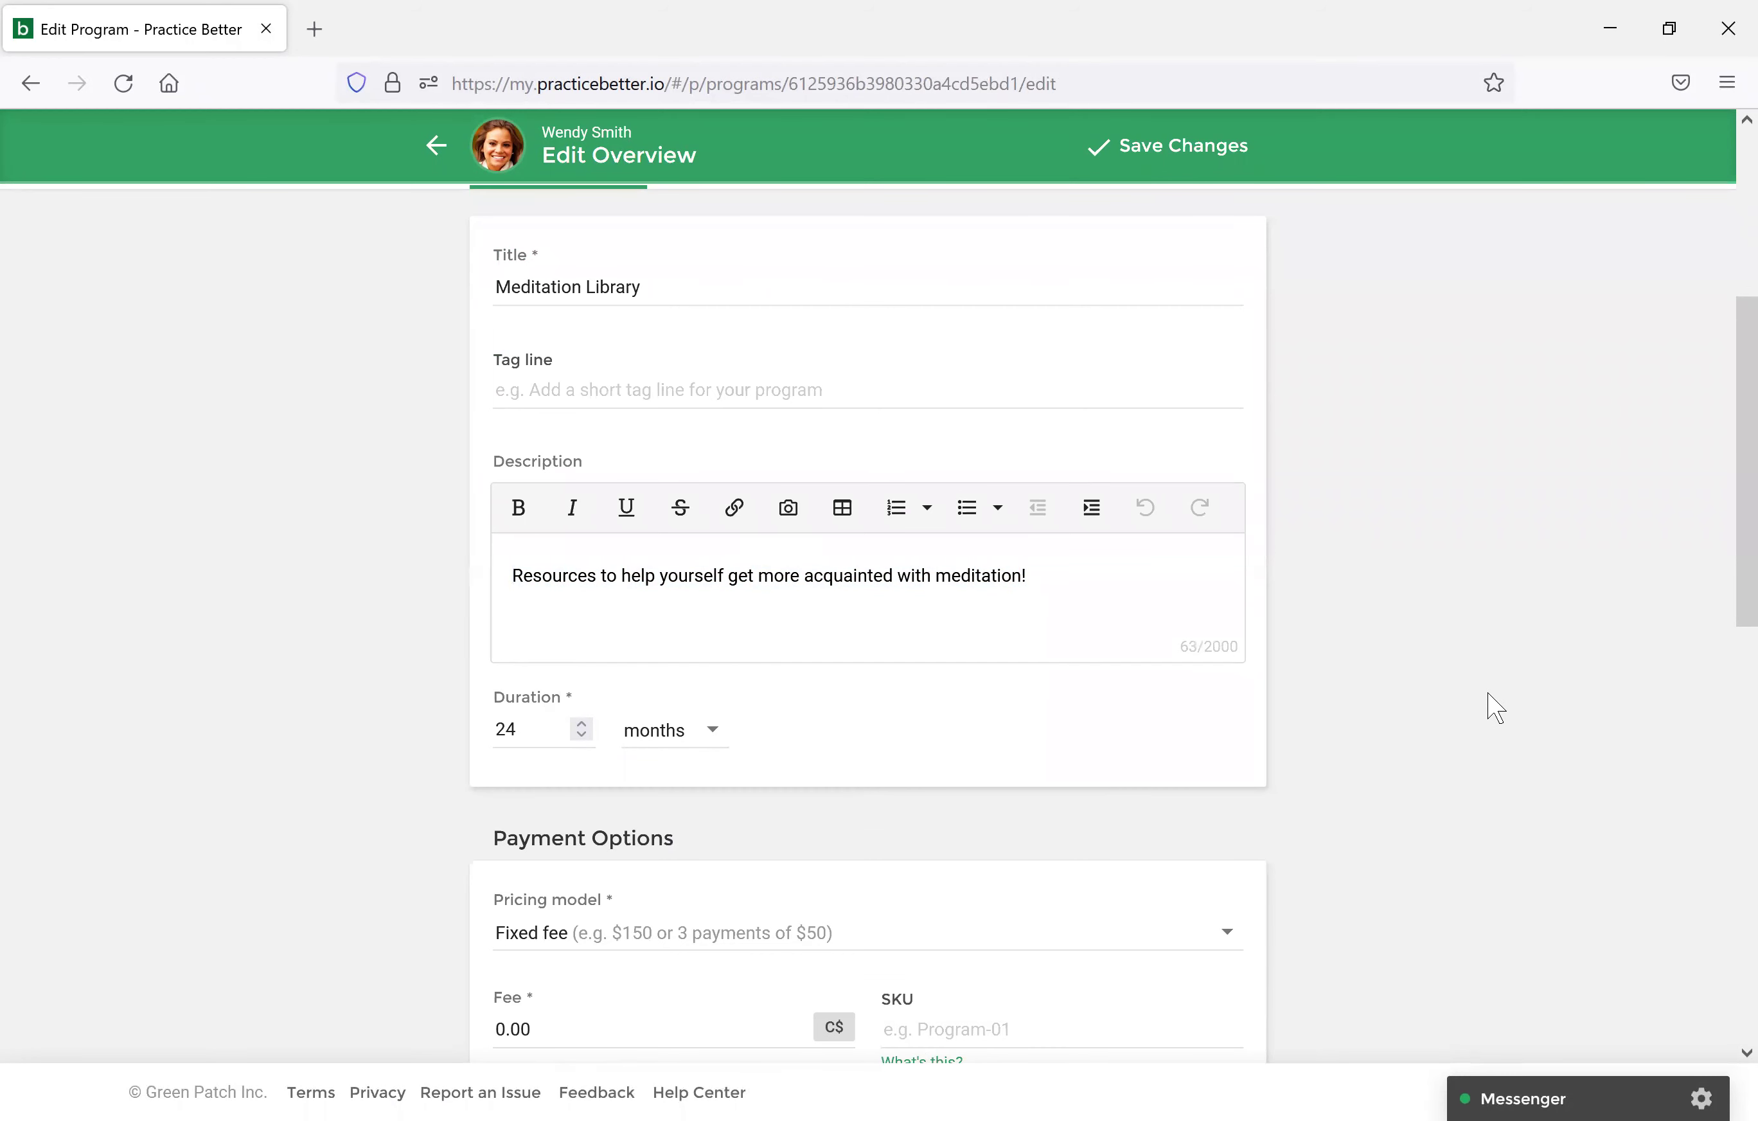
pyautogui.scroll(-5, 1495, 707)
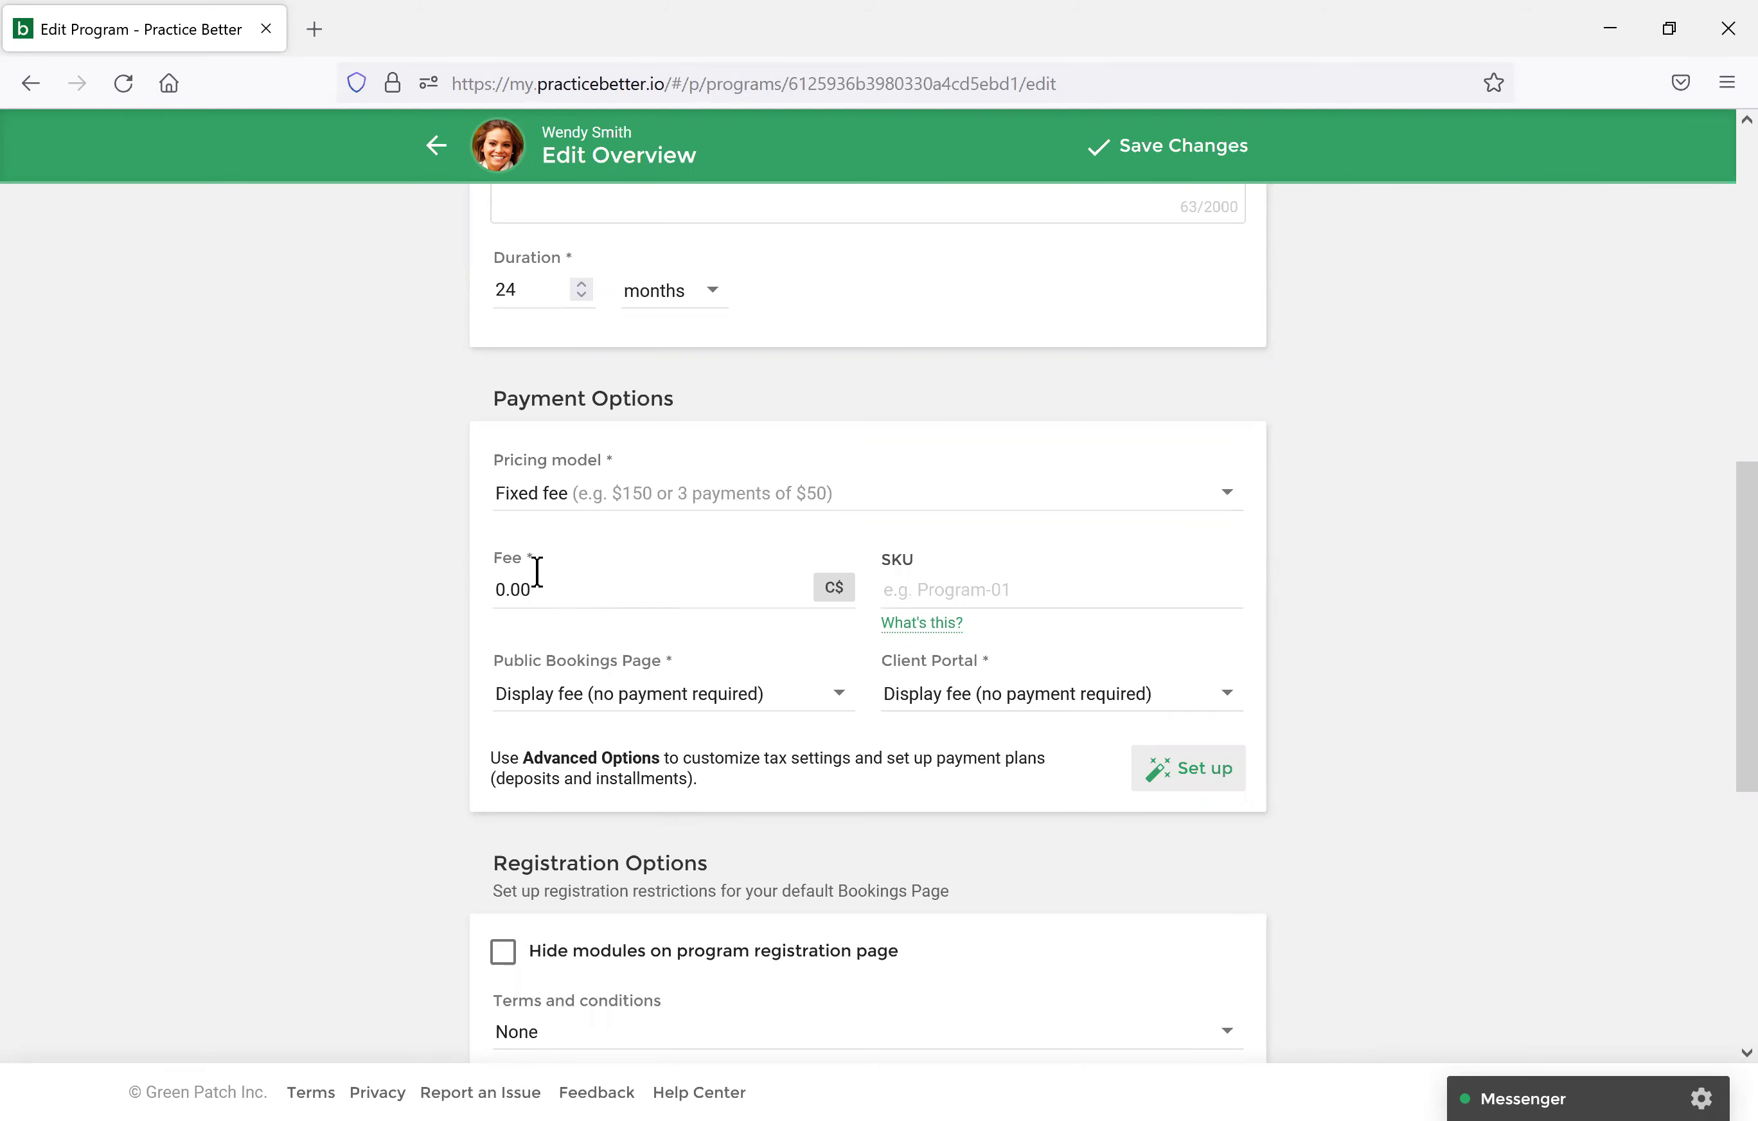
pyautogui.scroll(-6, 542, 599)
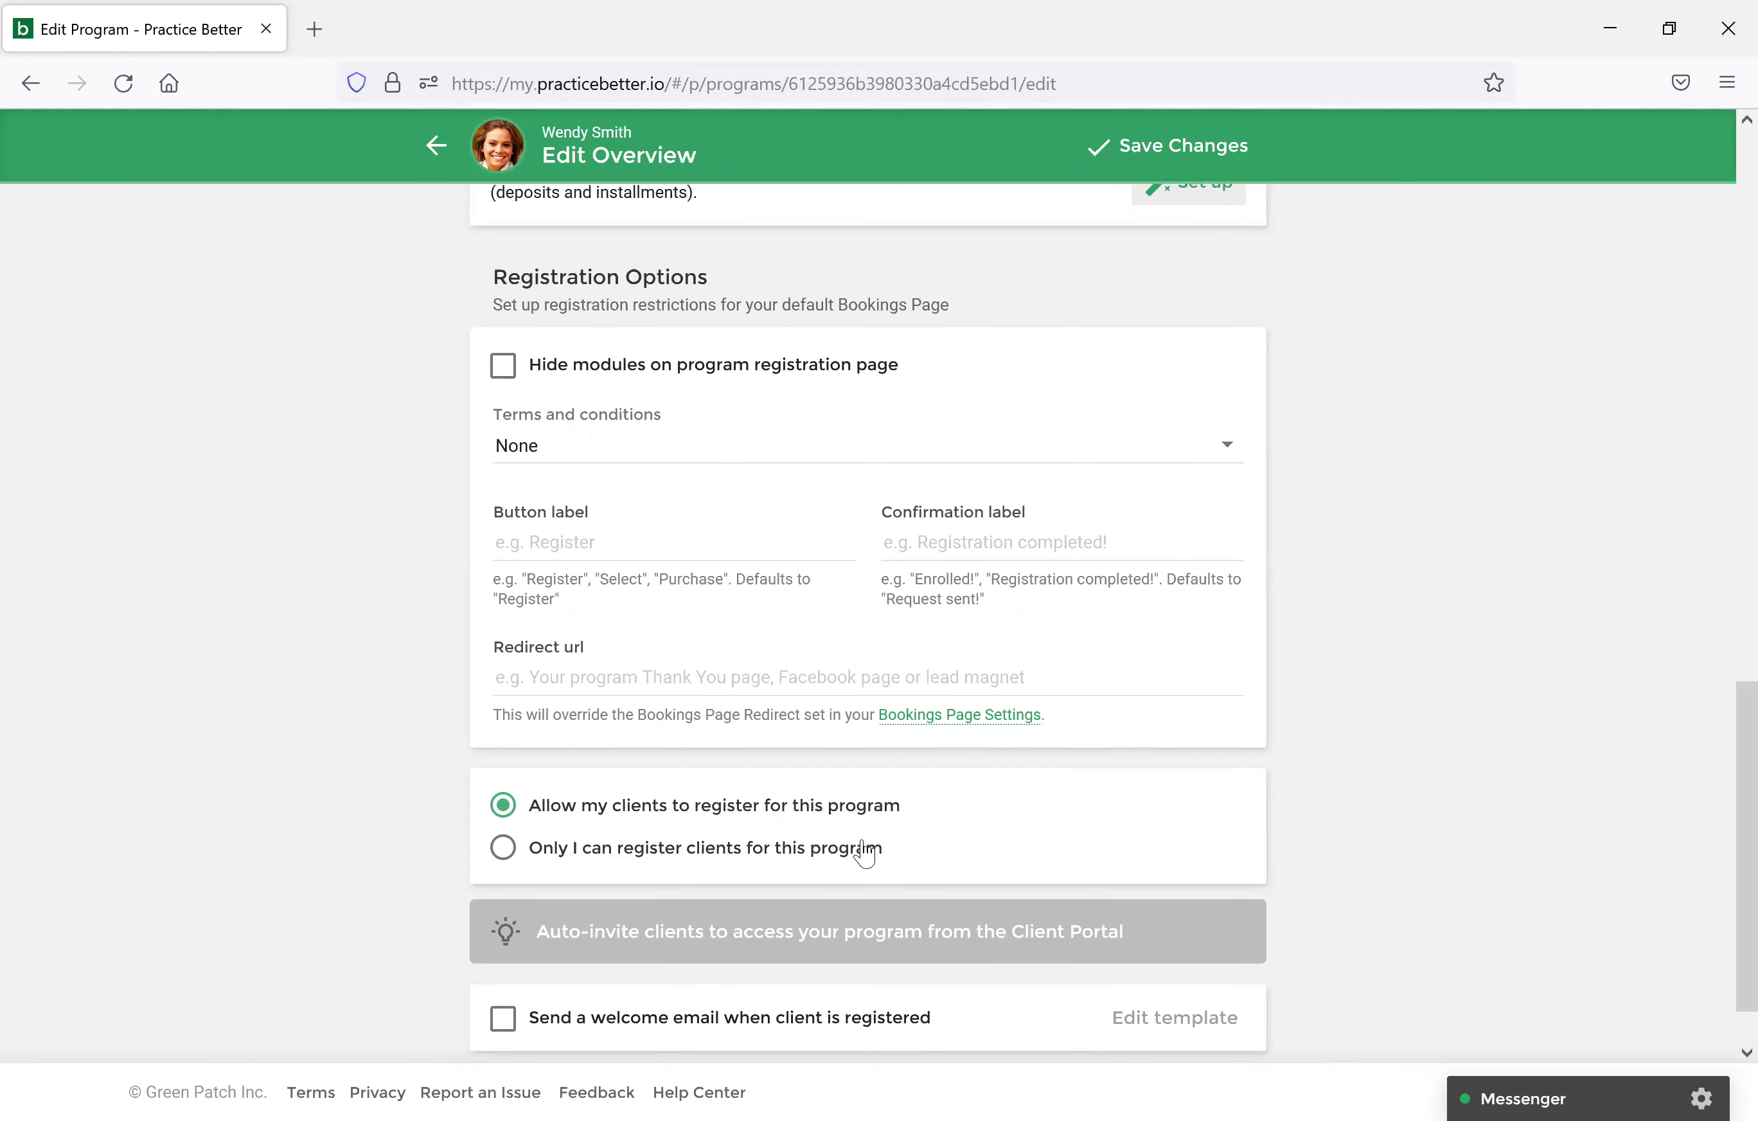
pyautogui.scroll(15, 864, 852)
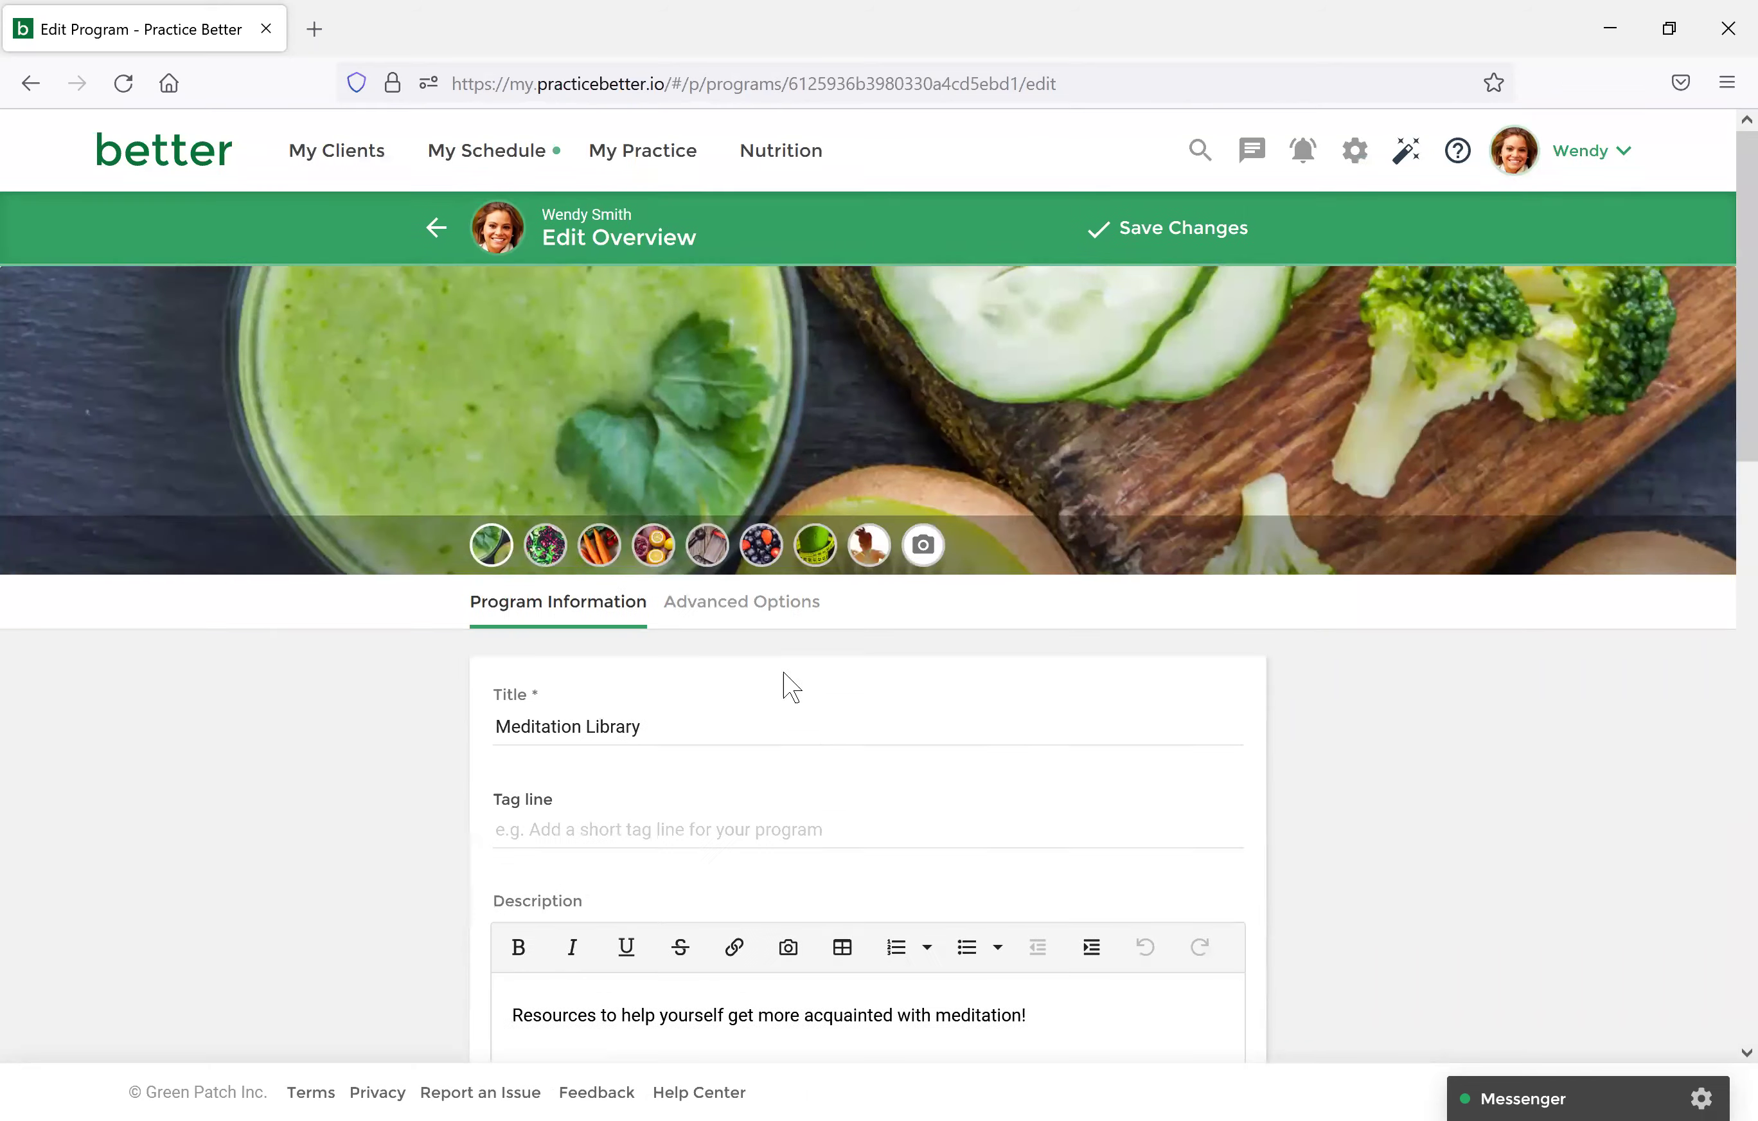
# Examine the group chat settings in the Meditation Library program's advanced options.
pyautogui.click(755, 617)
pyautogui.scroll(-3, 755, 635)
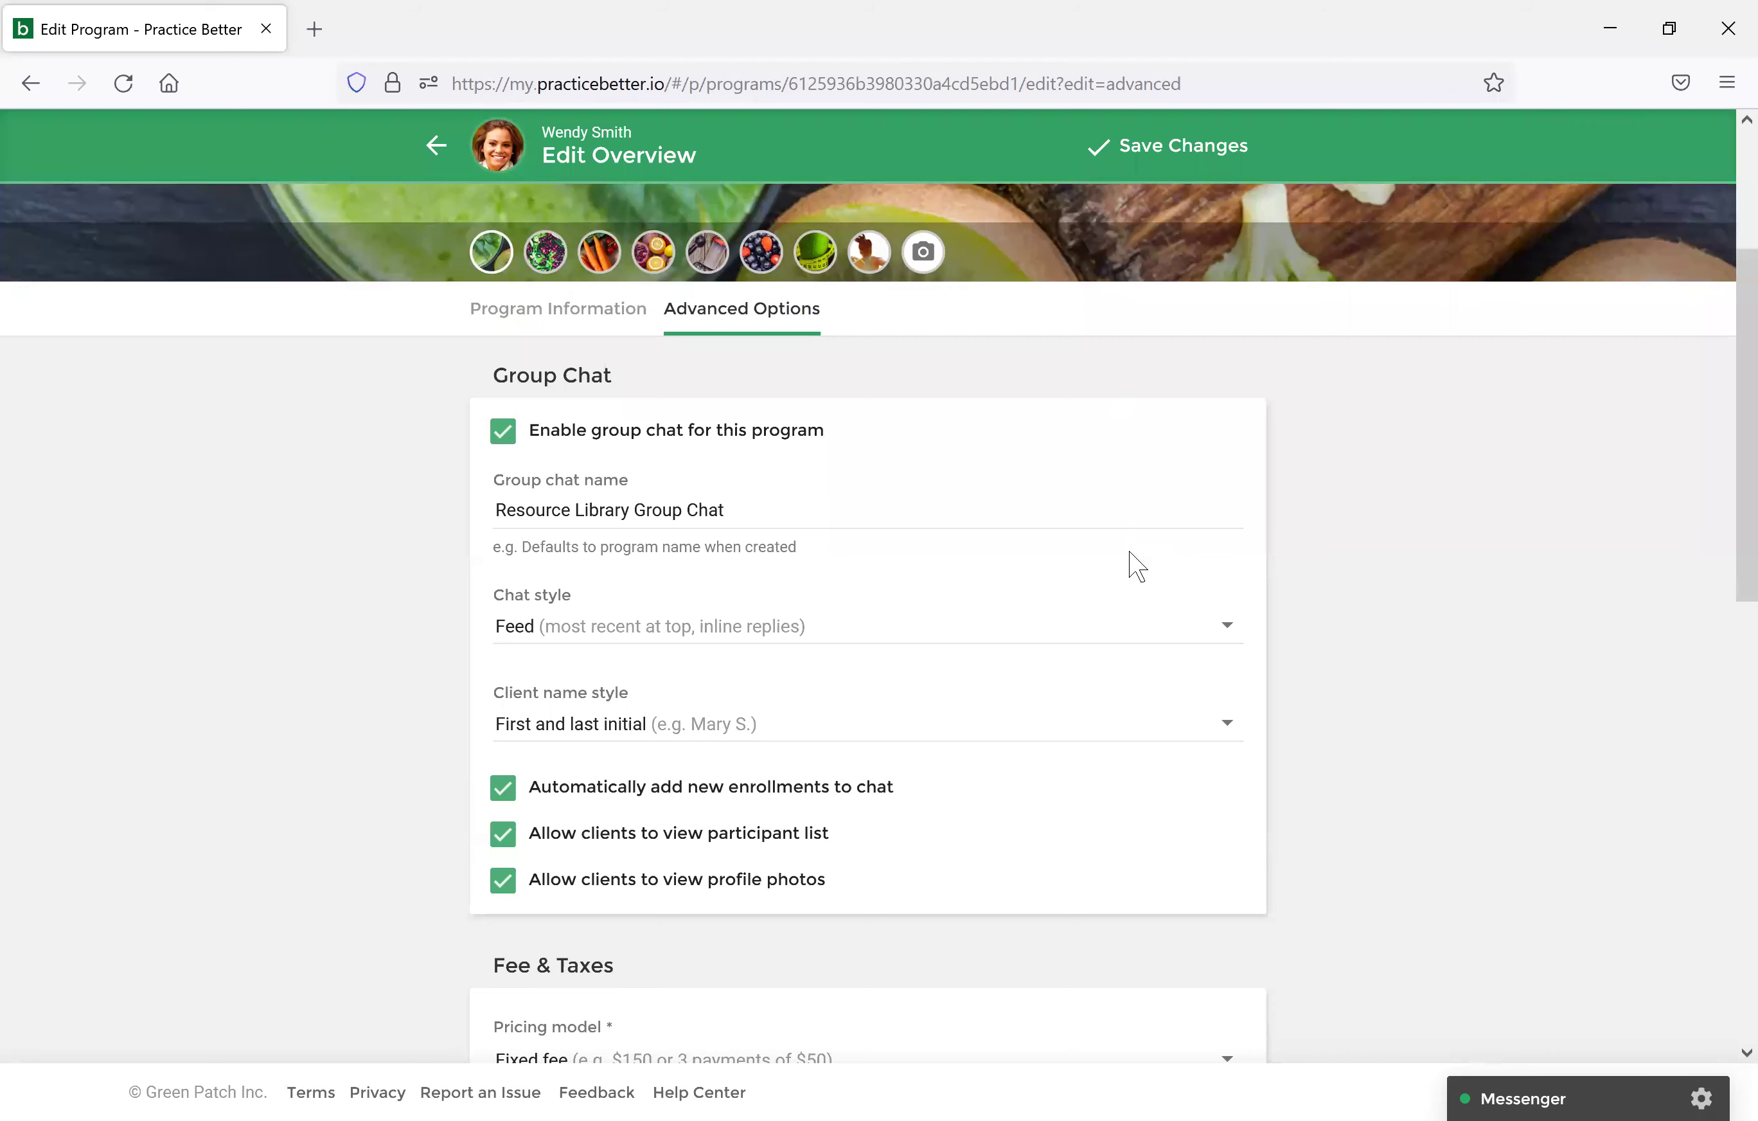
pyautogui.scroll(-2, 837, 609)
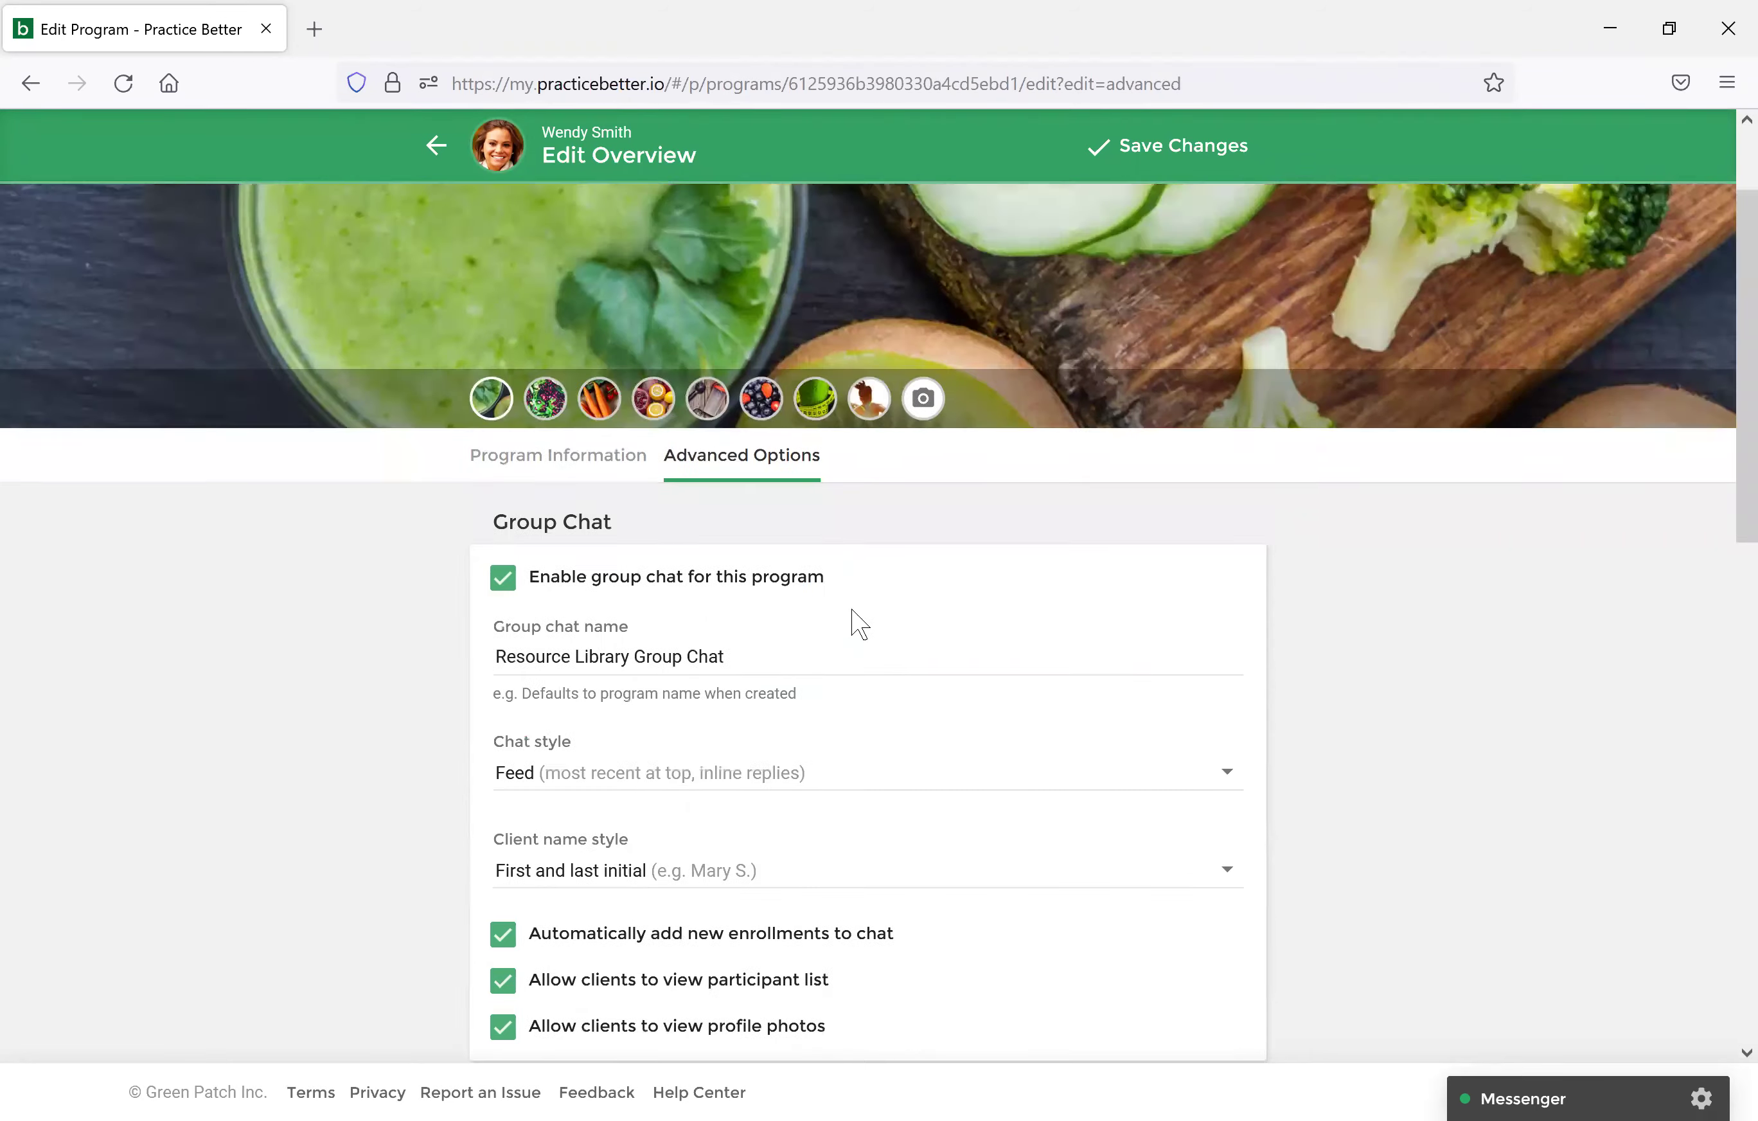
# Review the Fee & Taxes settings in the program's advanced options and save the program changes.
pyautogui.scroll(-5, 849, 620)
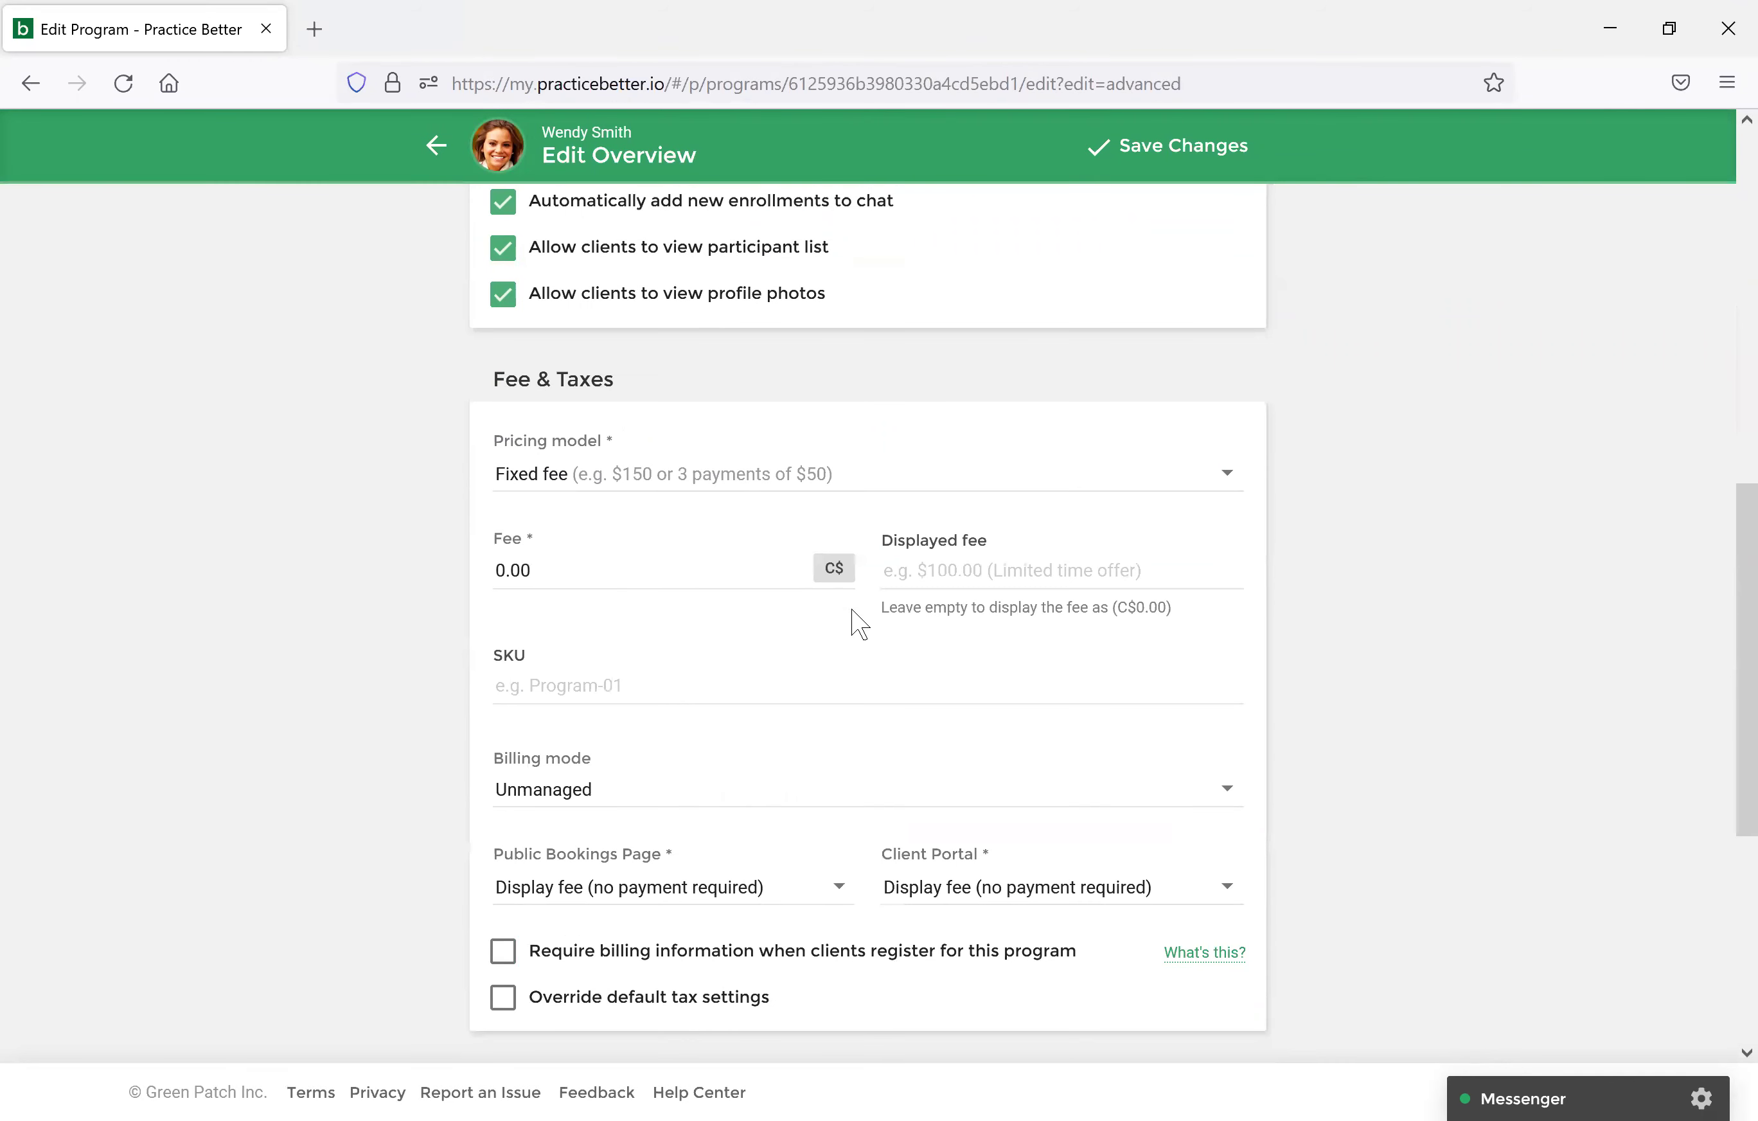
pyautogui.scroll(2, 859, 624)
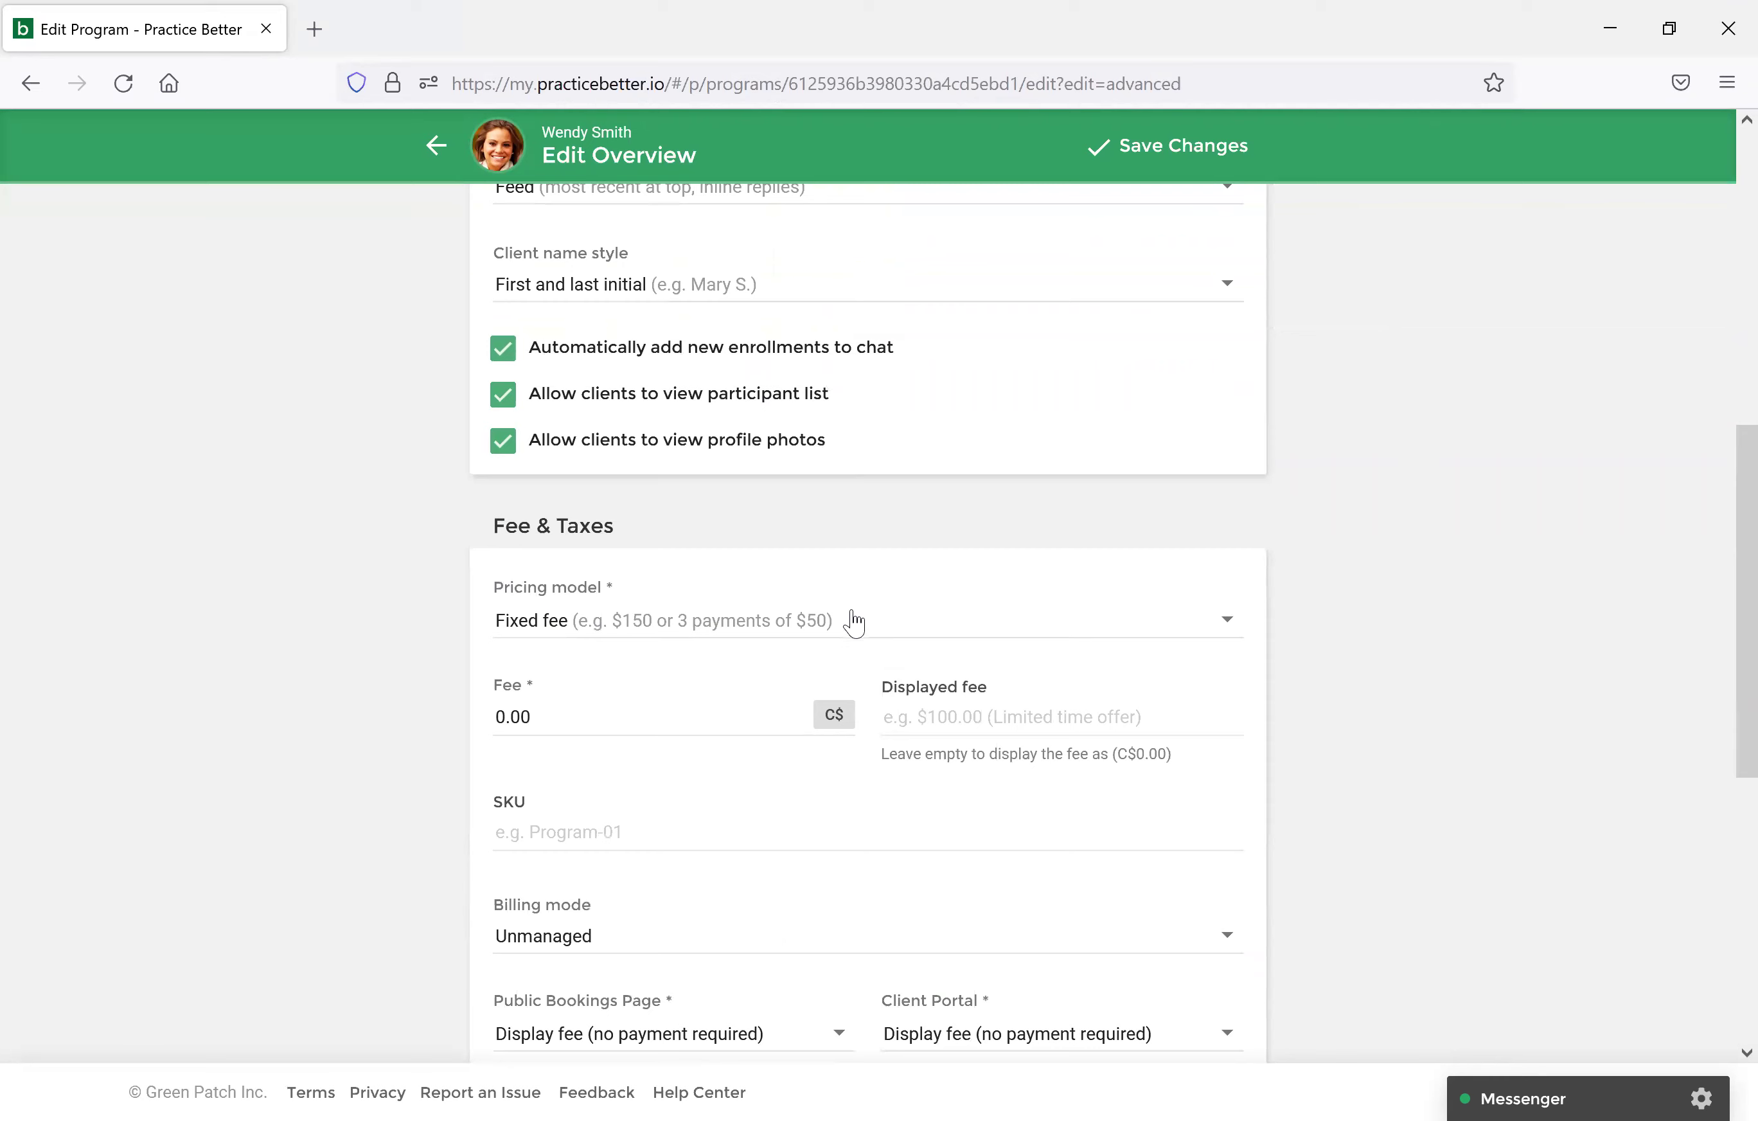
pyautogui.scroll(9, 1141, 325)
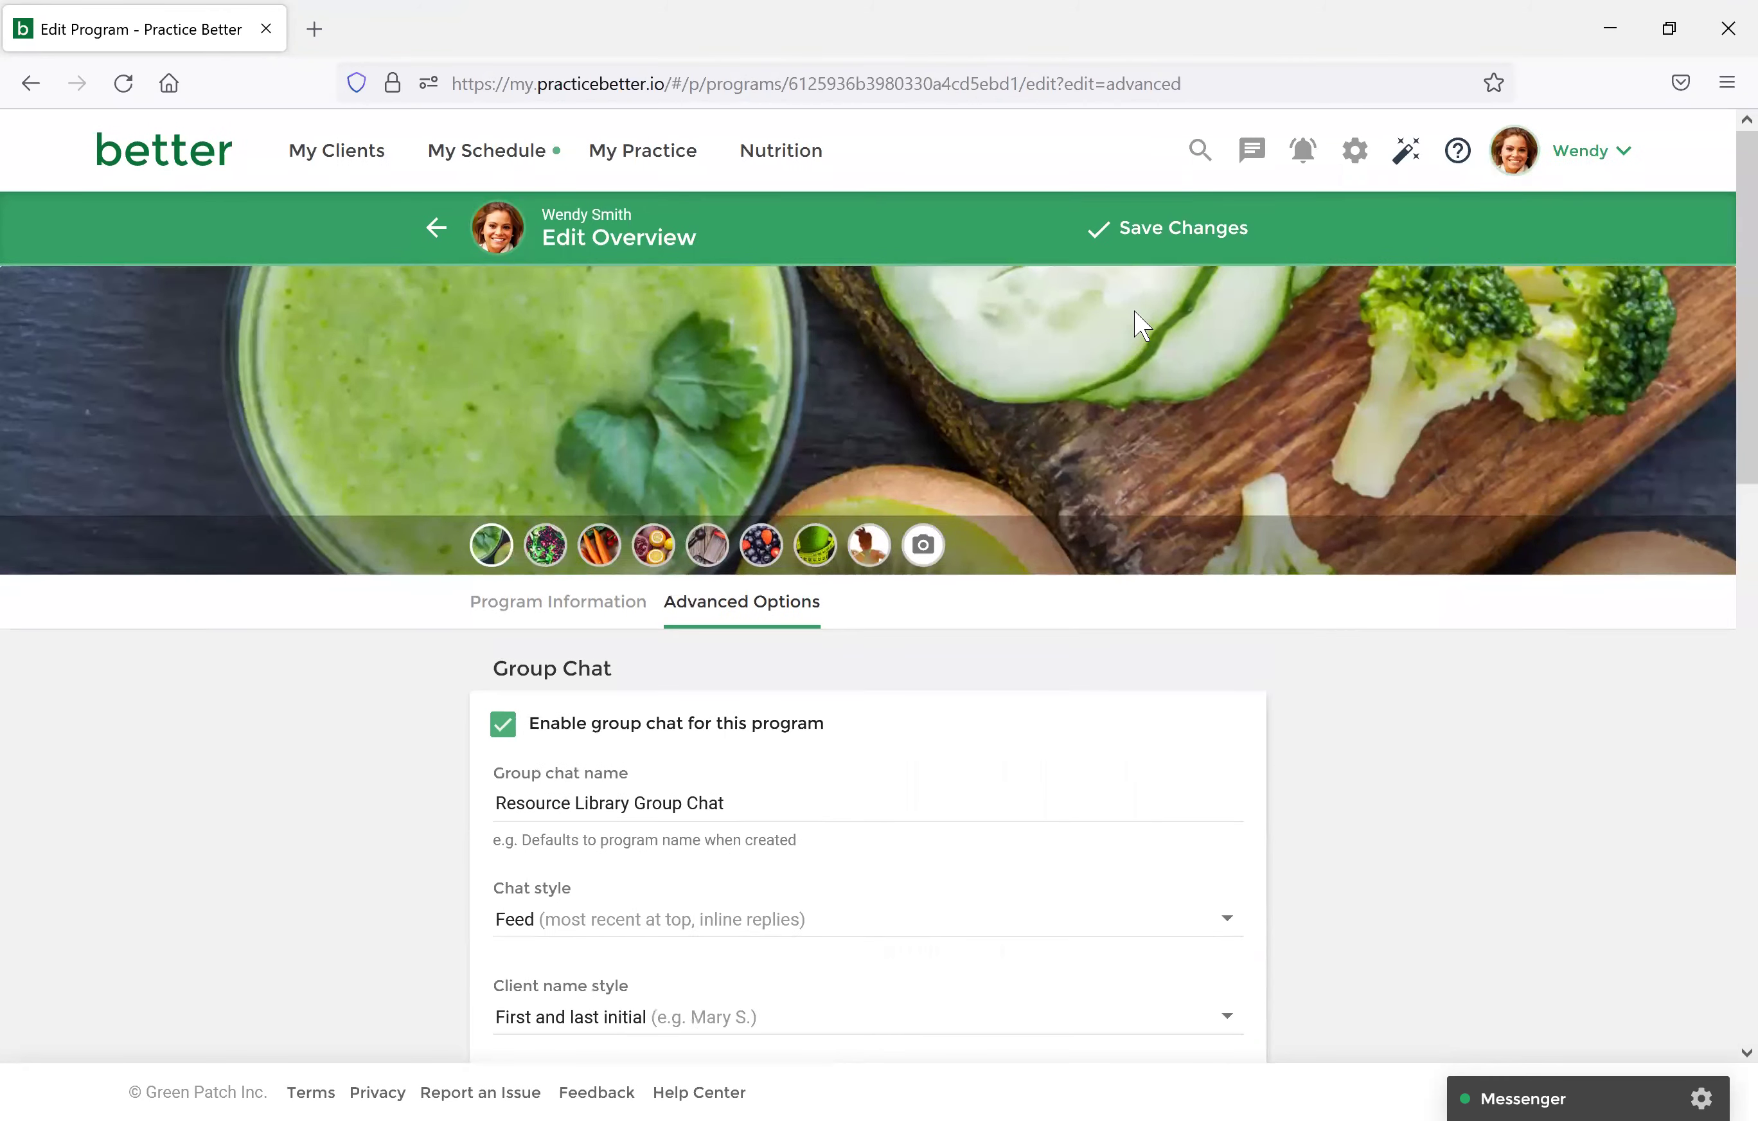
pyautogui.click(1150, 255)
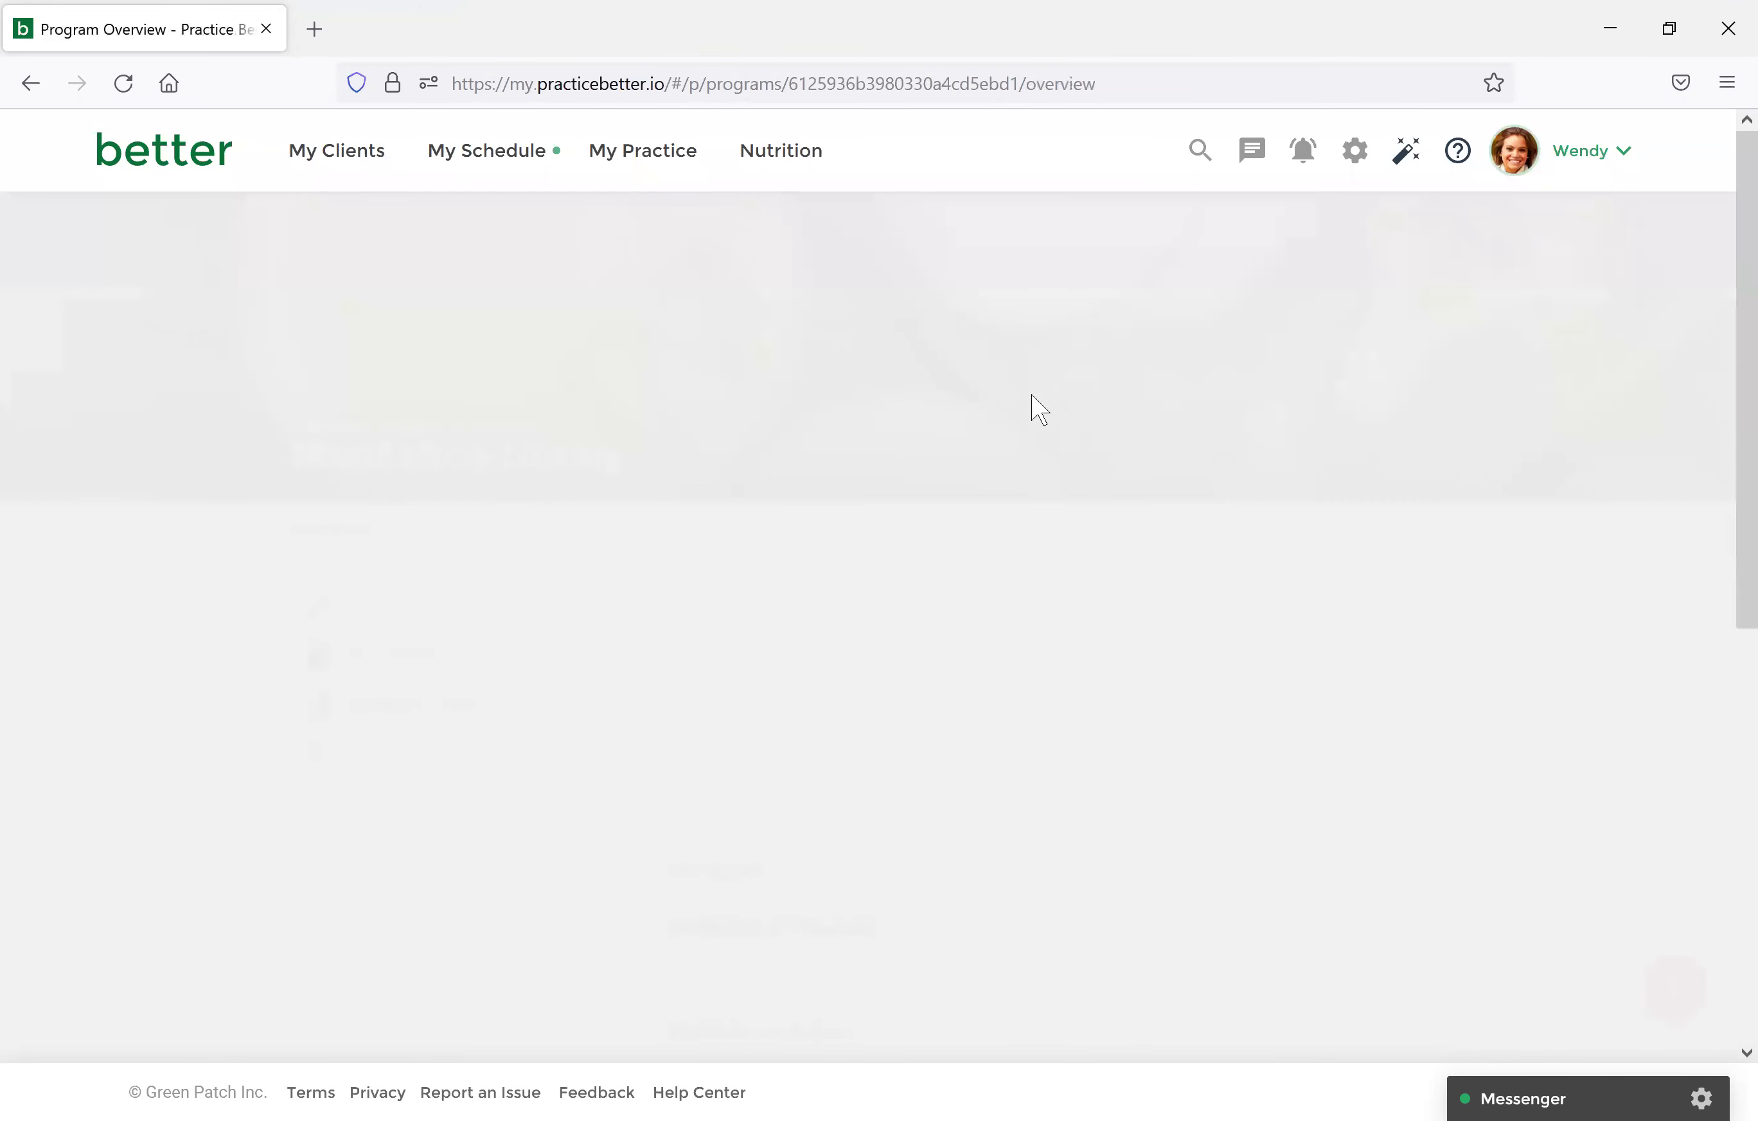
# Open the Meditation In Nature module for editing and check when its content is available to clients.
pyautogui.scroll(-4, 988, 630)
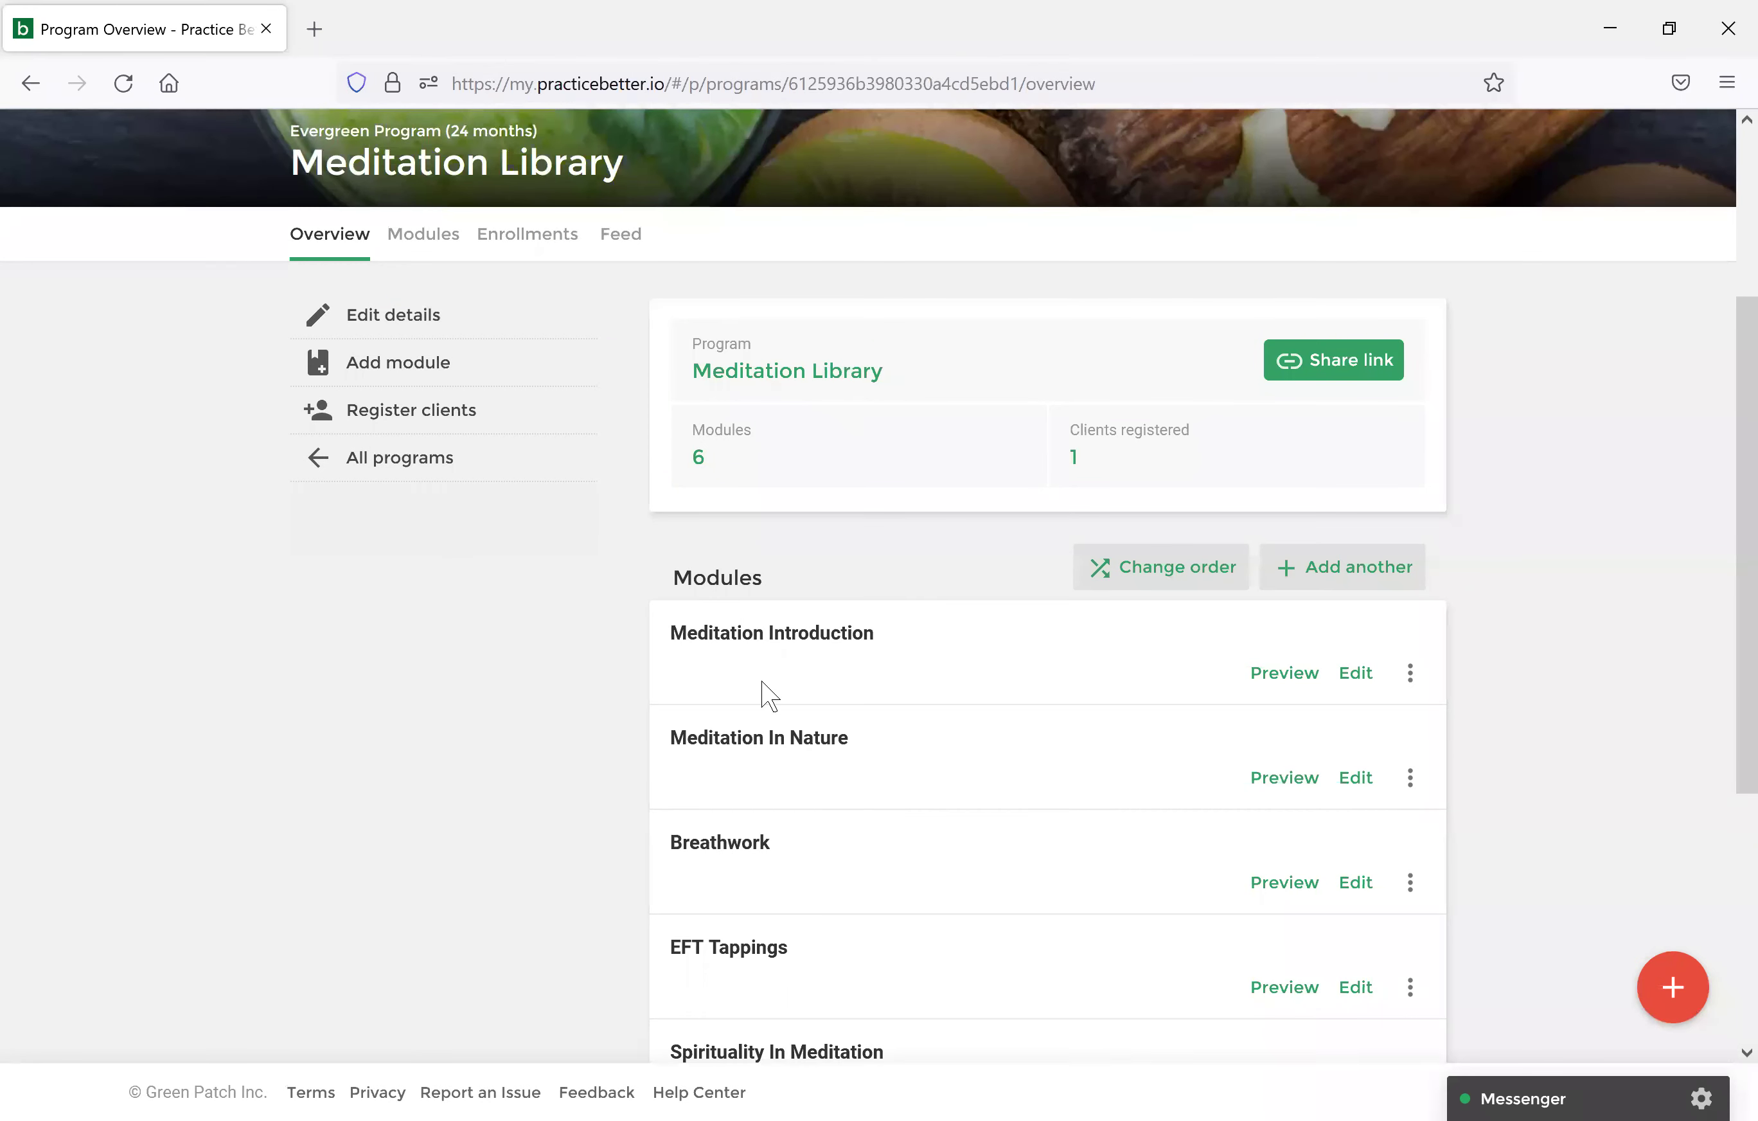
pyautogui.scroll(-4, 847, 501)
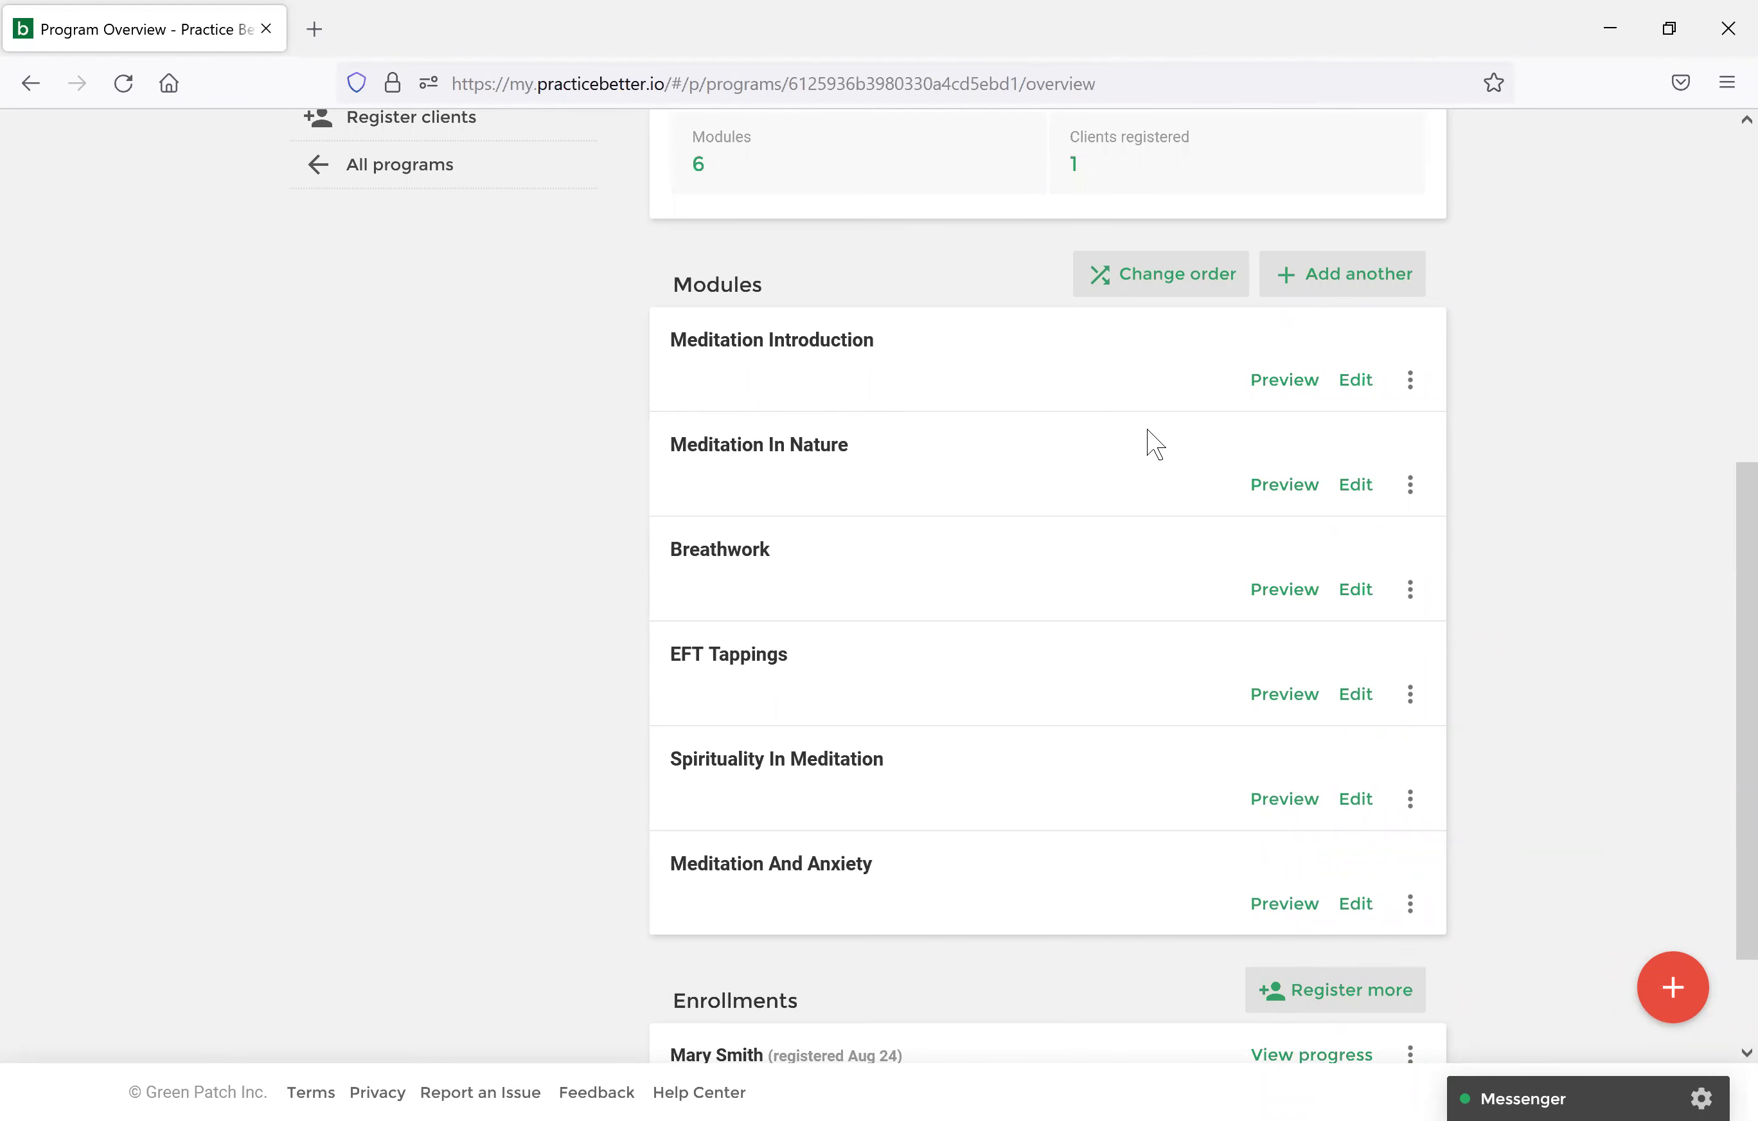
pyautogui.click(1362, 490)
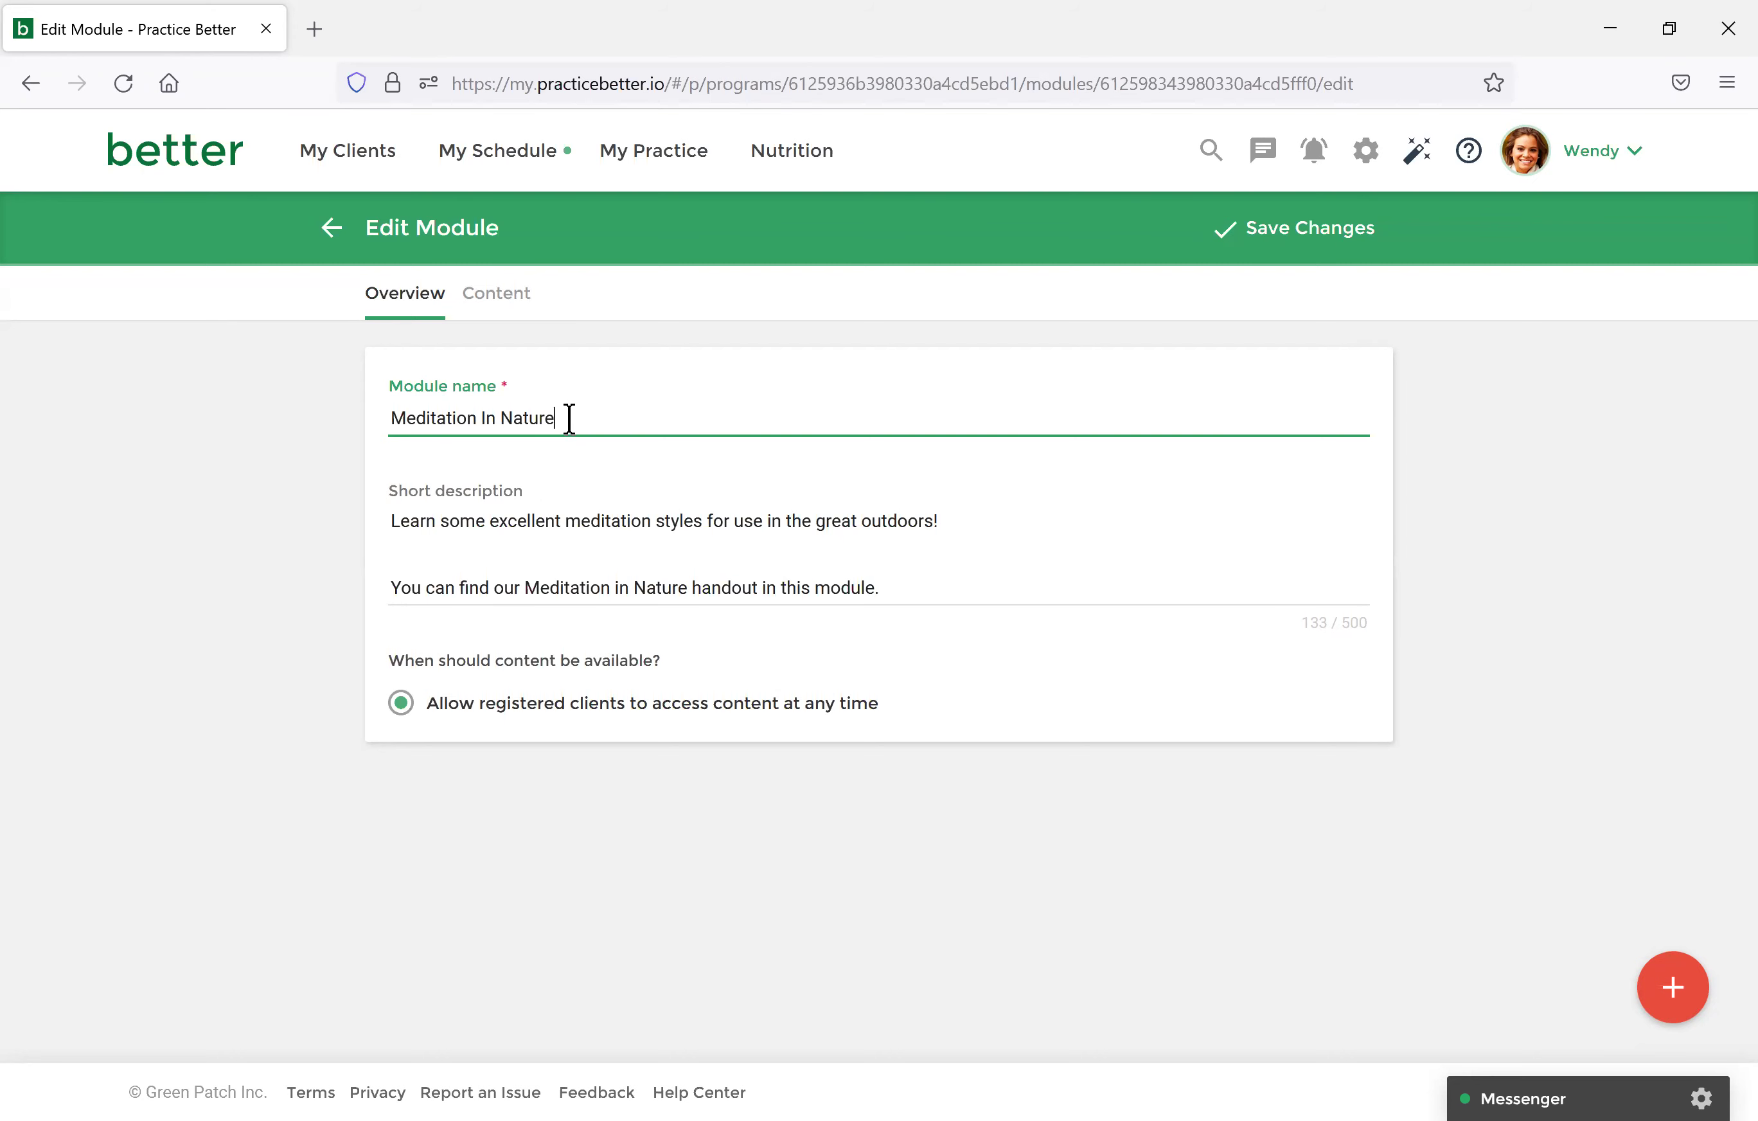
pyautogui.moveTo(938, 701); pyautogui.dragTo(419, 726)
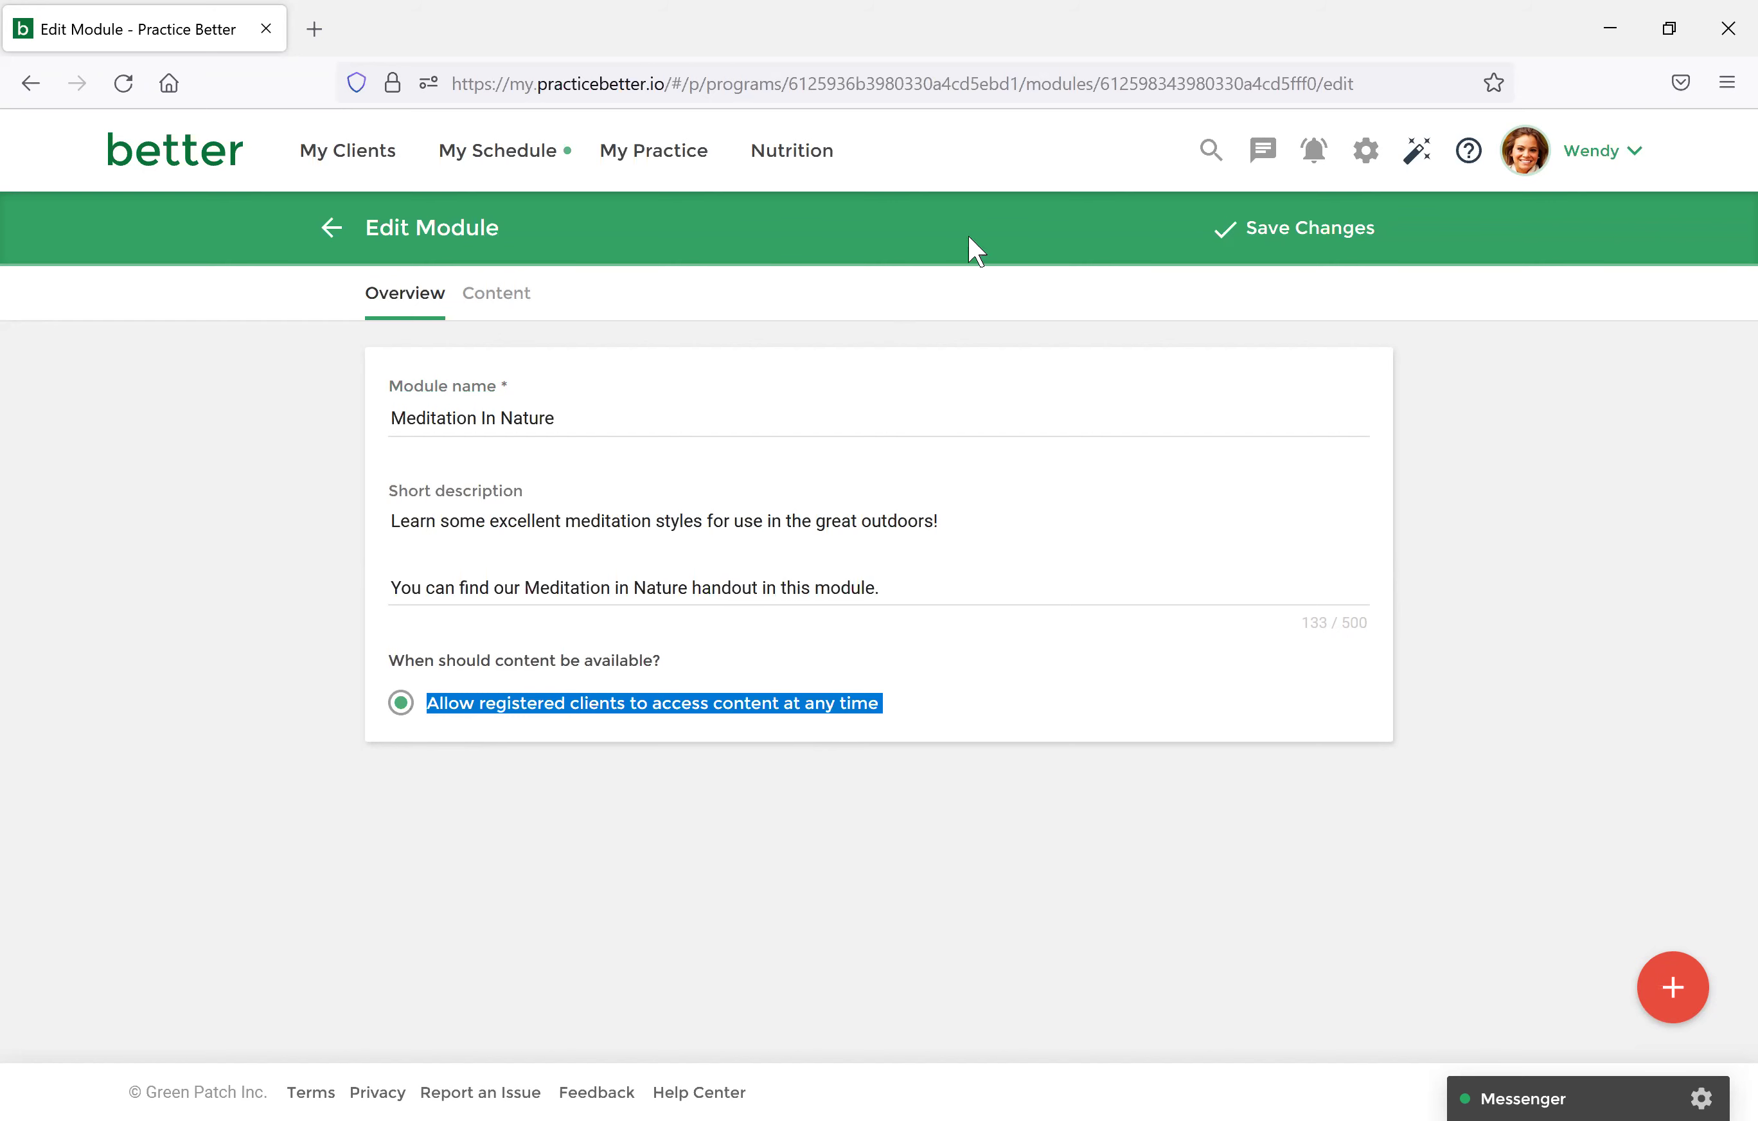
# Examine the Meditation In Nature module's text, images, videos, attached PDF and options for adding content, then return to the program overview.
pyautogui.click(510, 296)
pyautogui.moveTo(1728, 177); pyautogui.dragTo(1736, 730)
pyautogui.click(1727, 246)
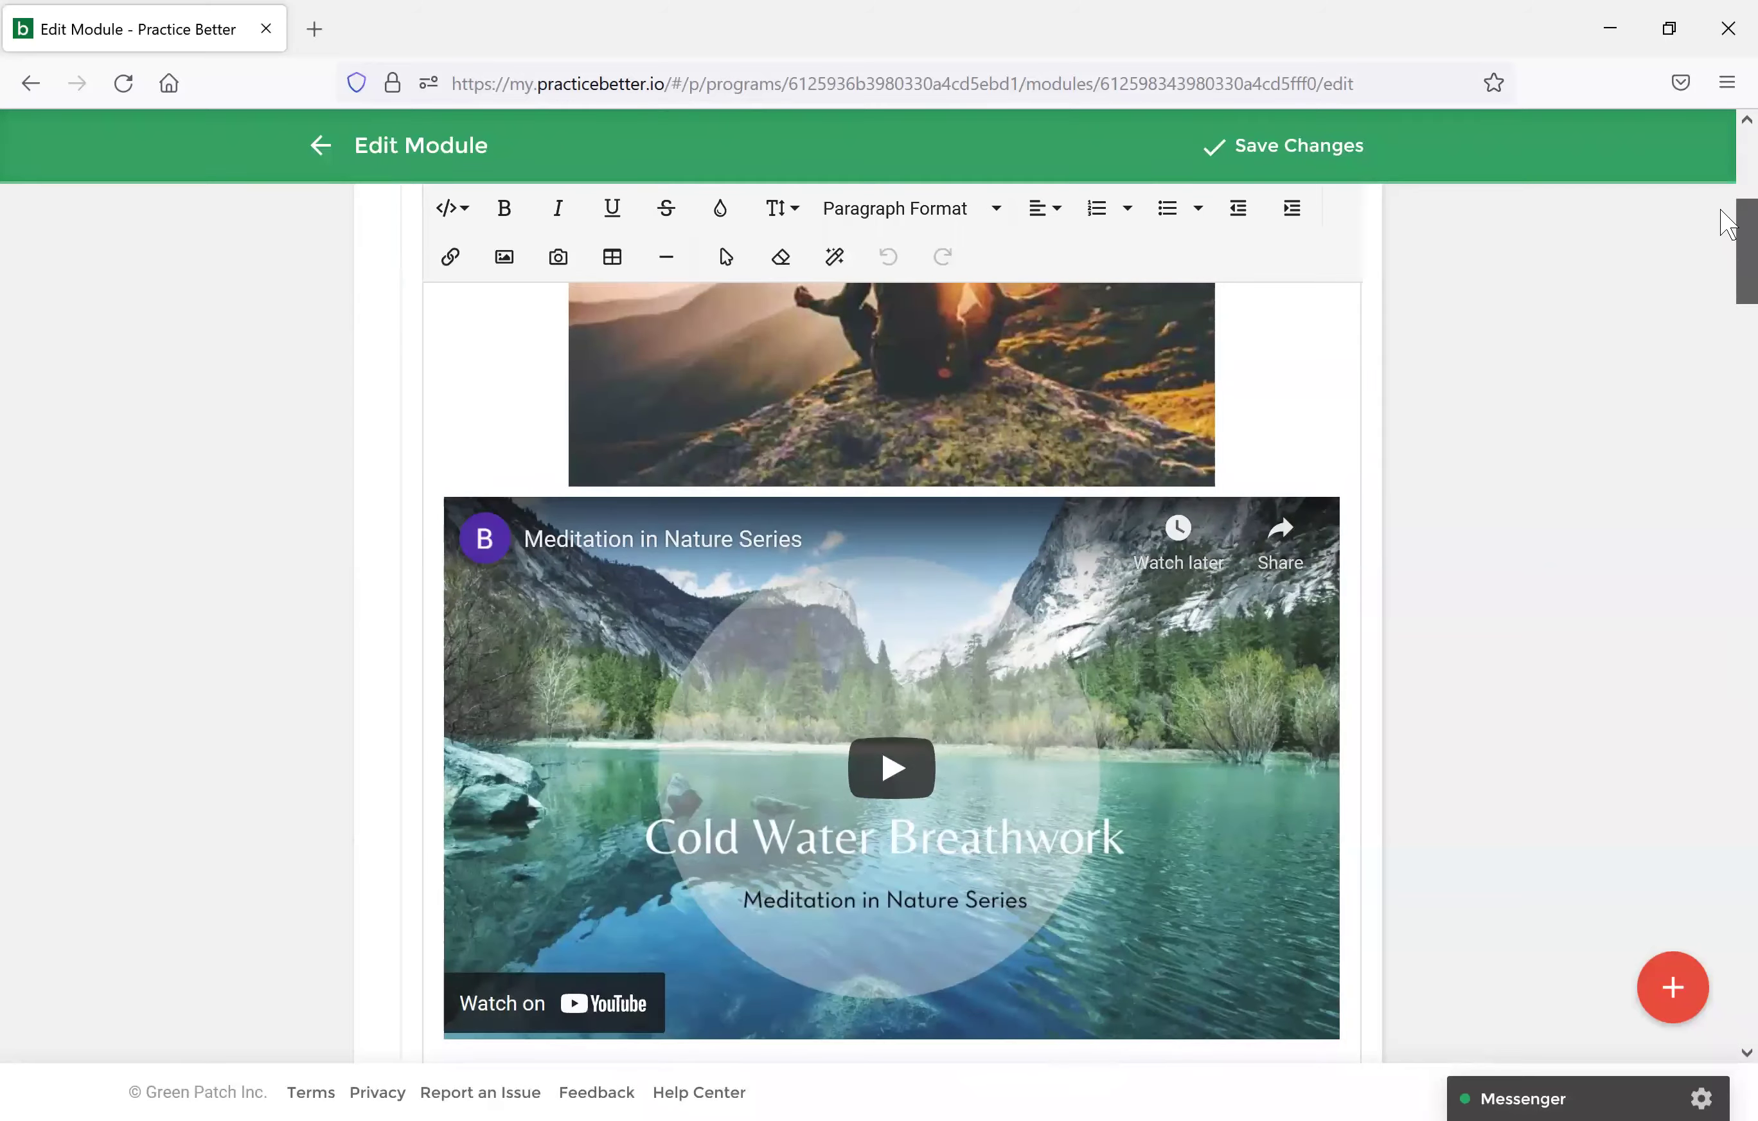
pyautogui.scroll(5, 1728, 229)
pyautogui.scroll(-2, 1551, 502)
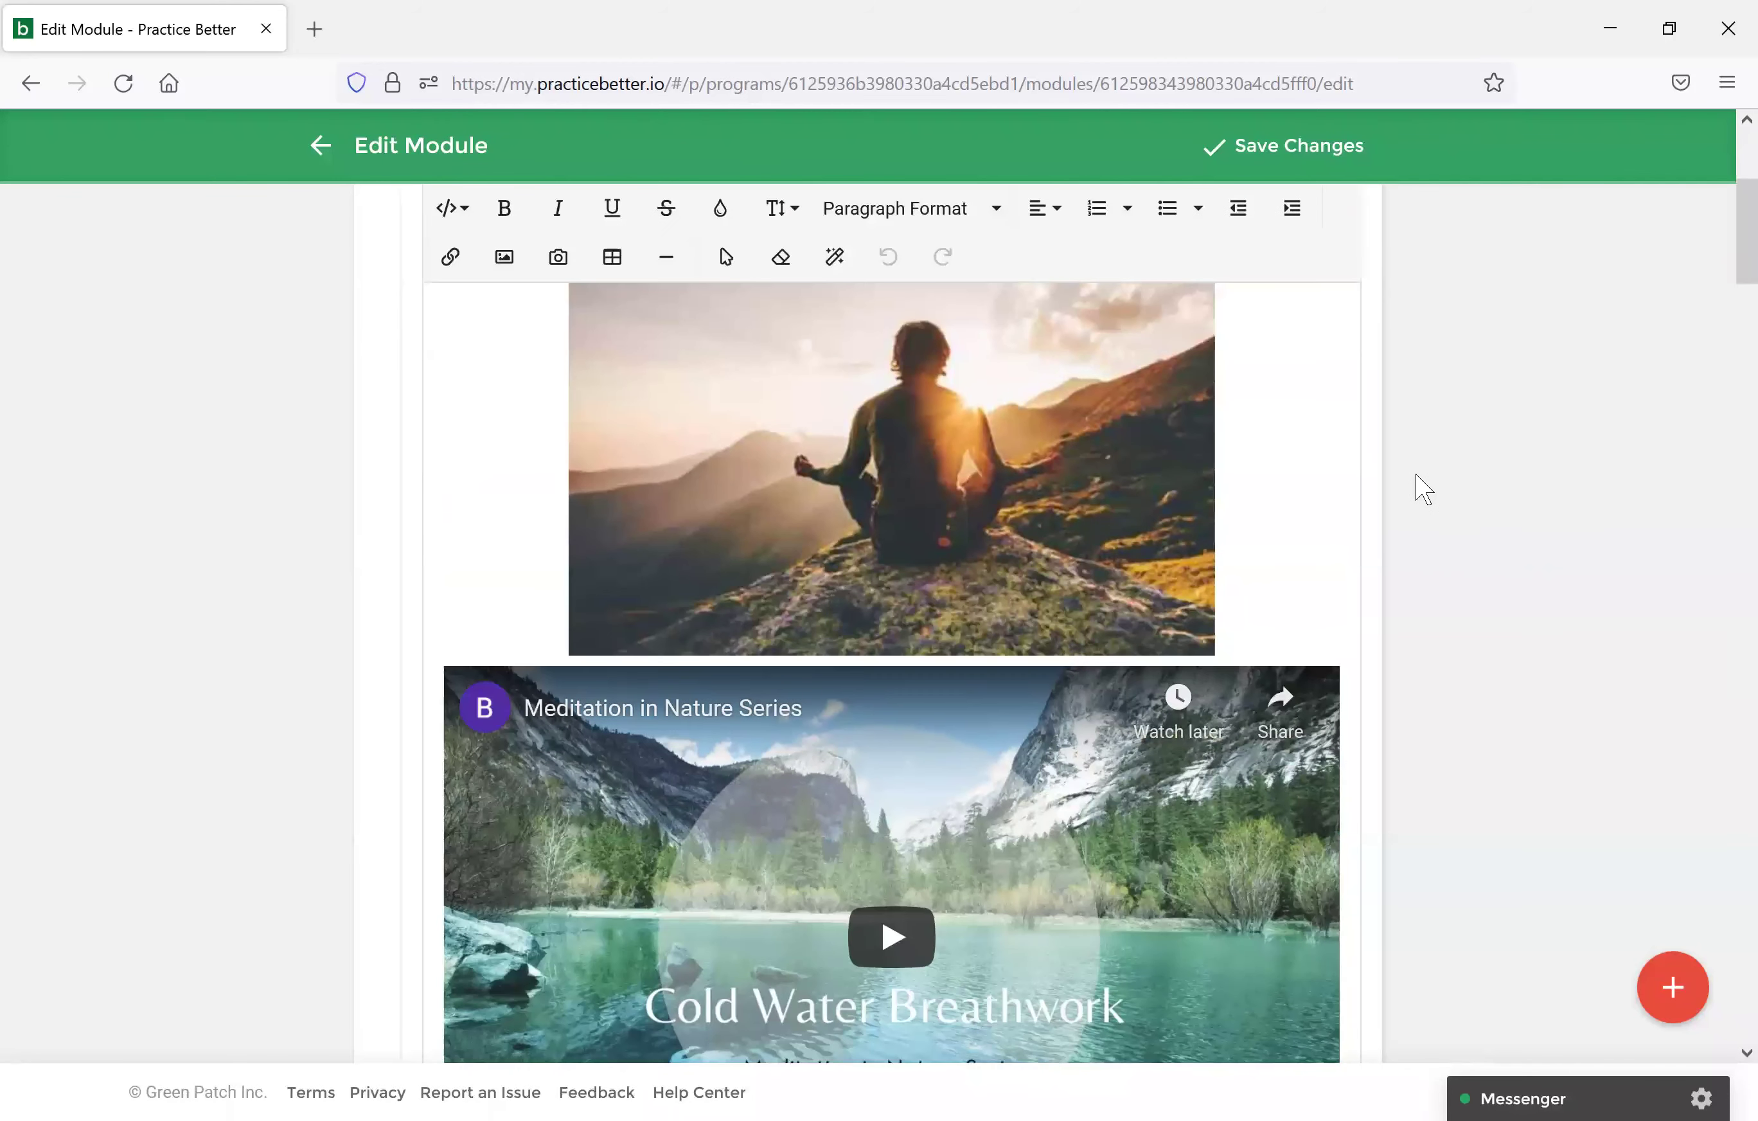
pyautogui.scroll(4, 1411, 484)
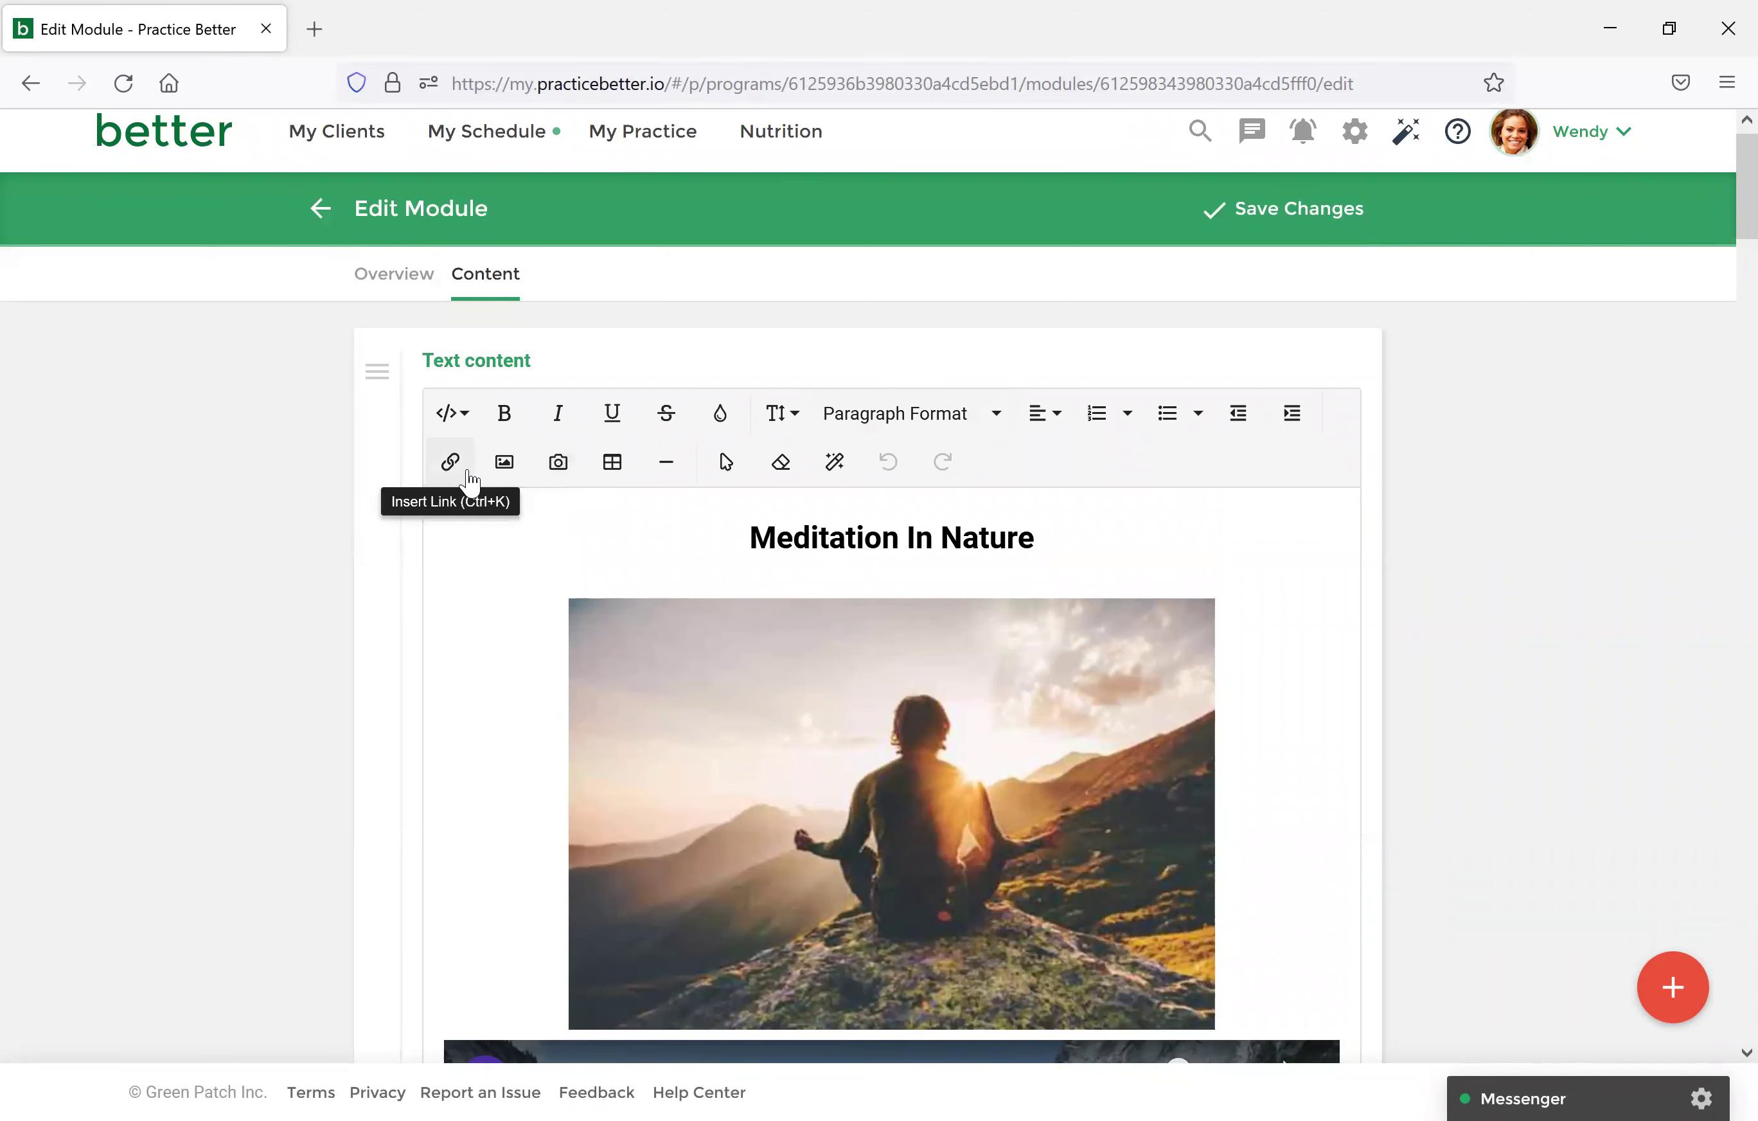
pyautogui.scroll(-4, 620, 601)
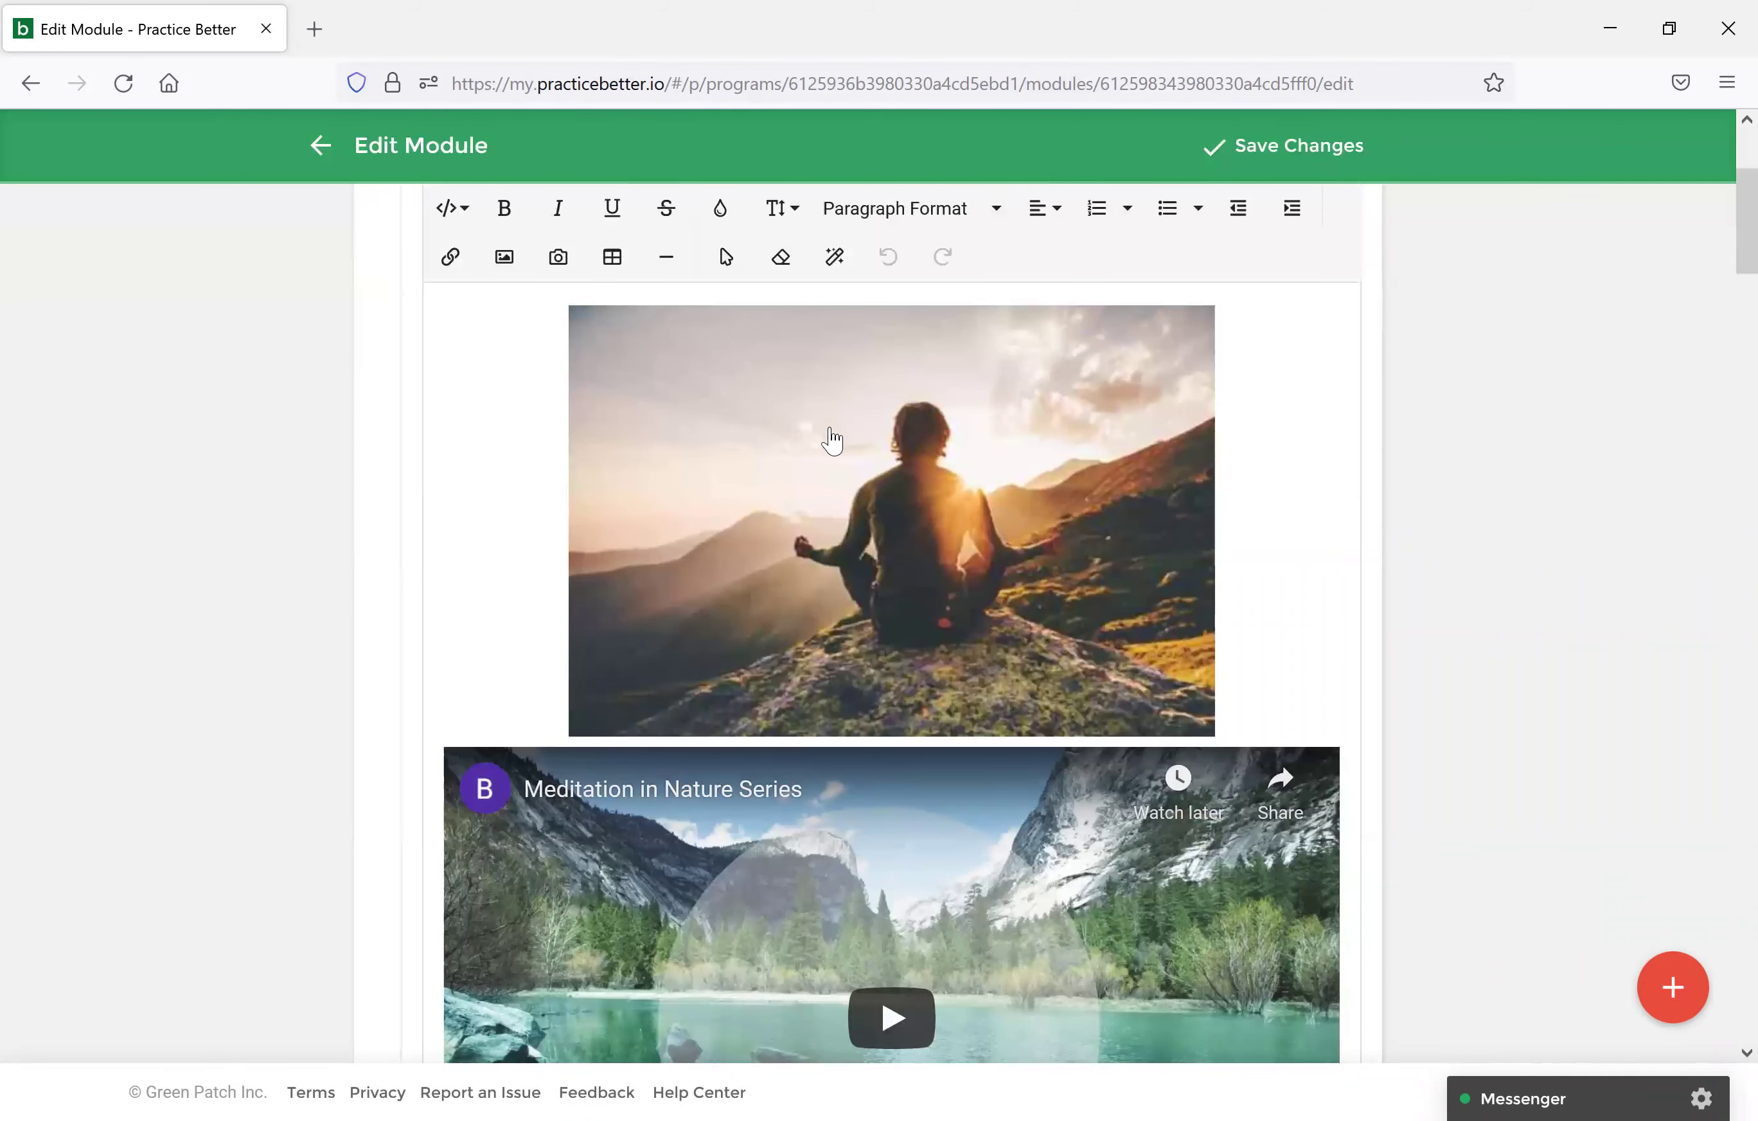
pyautogui.scroll(-6, 813, 595)
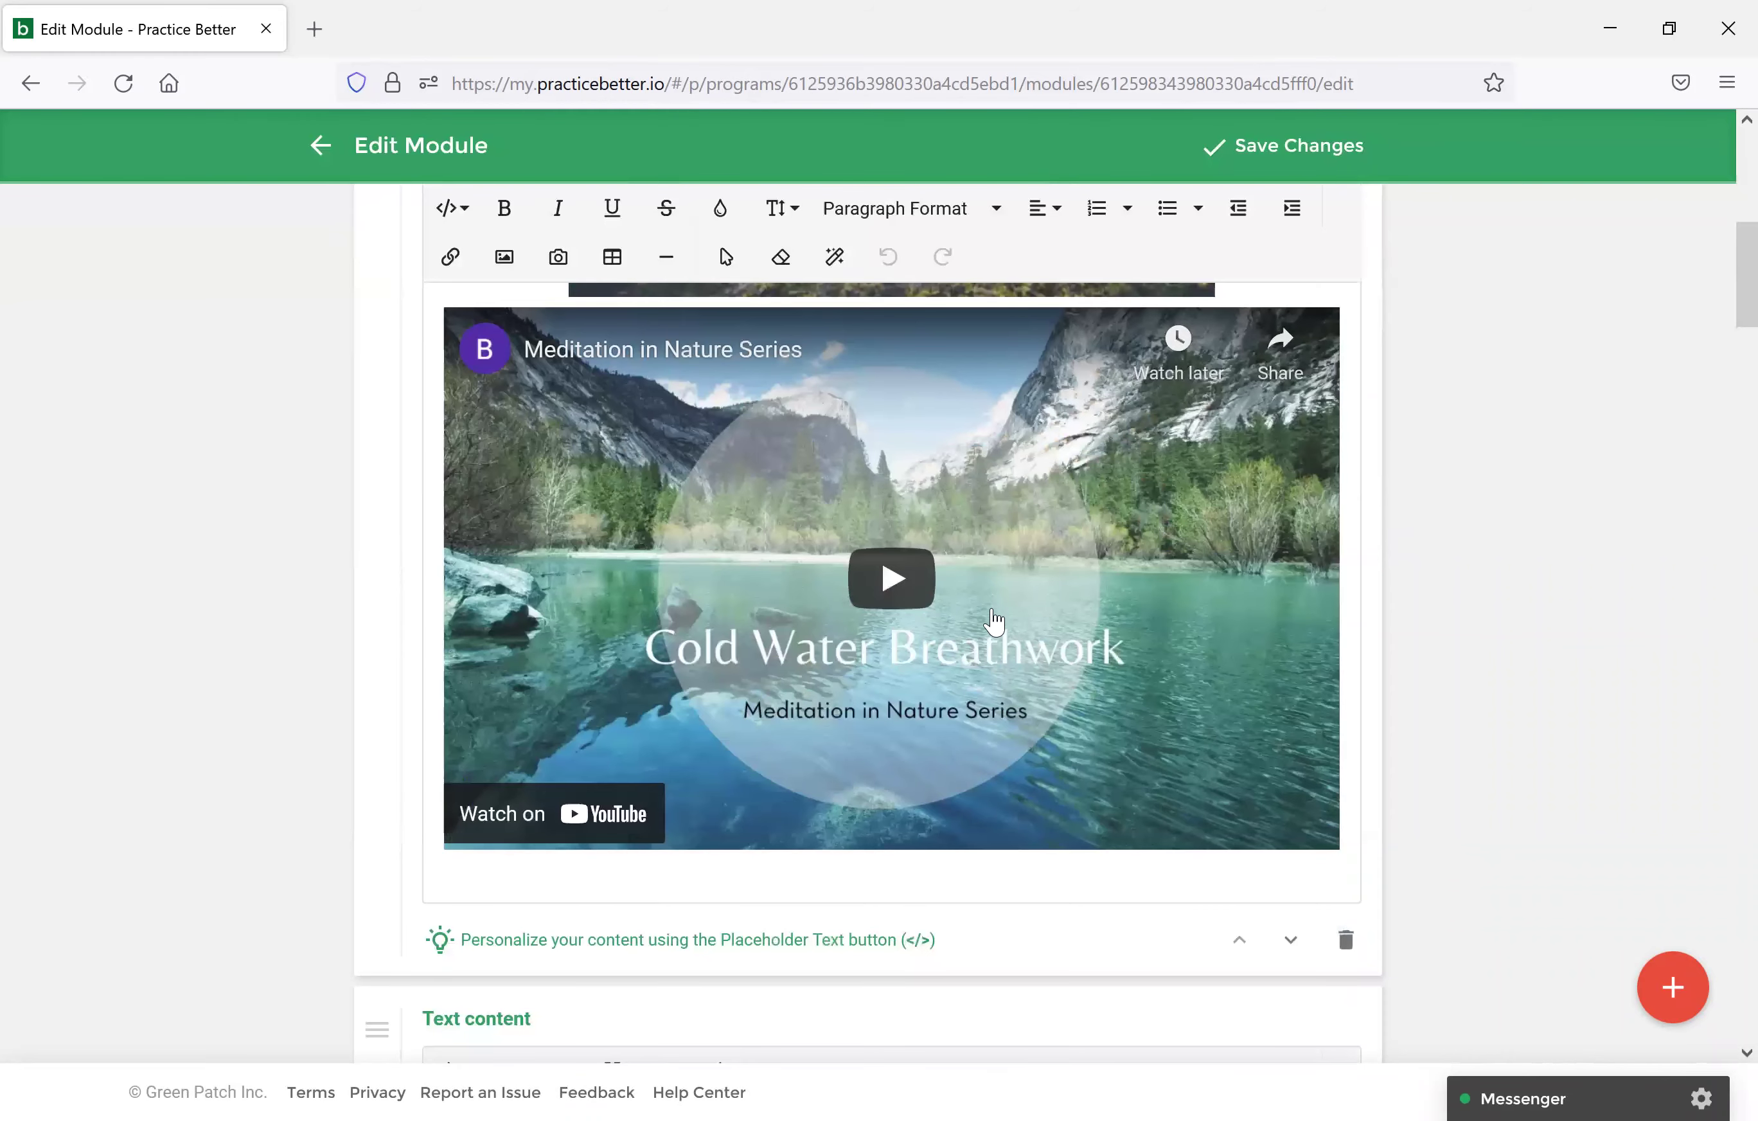
pyautogui.scroll(-1, 993, 638)
pyautogui.scroll(-7, 993, 638)
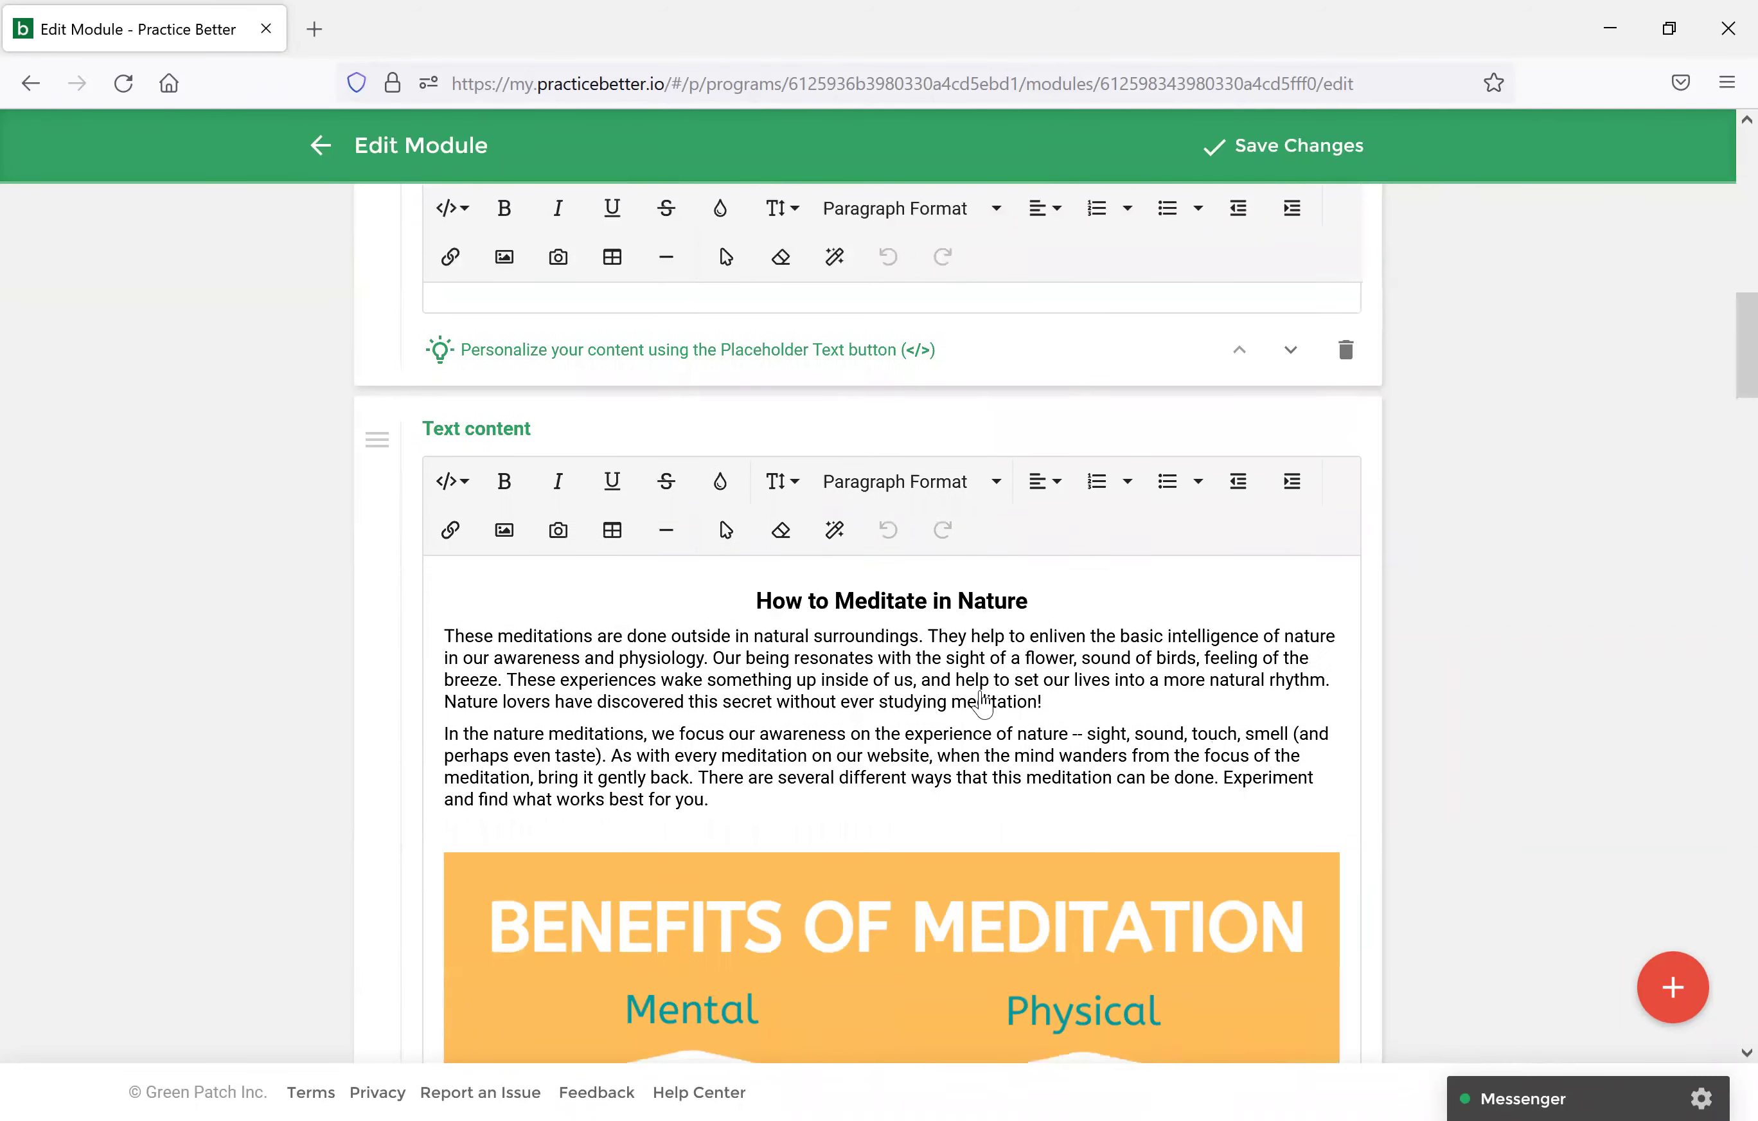
pyautogui.scroll(-13, 981, 697)
pyautogui.scroll(-20, 982, 705)
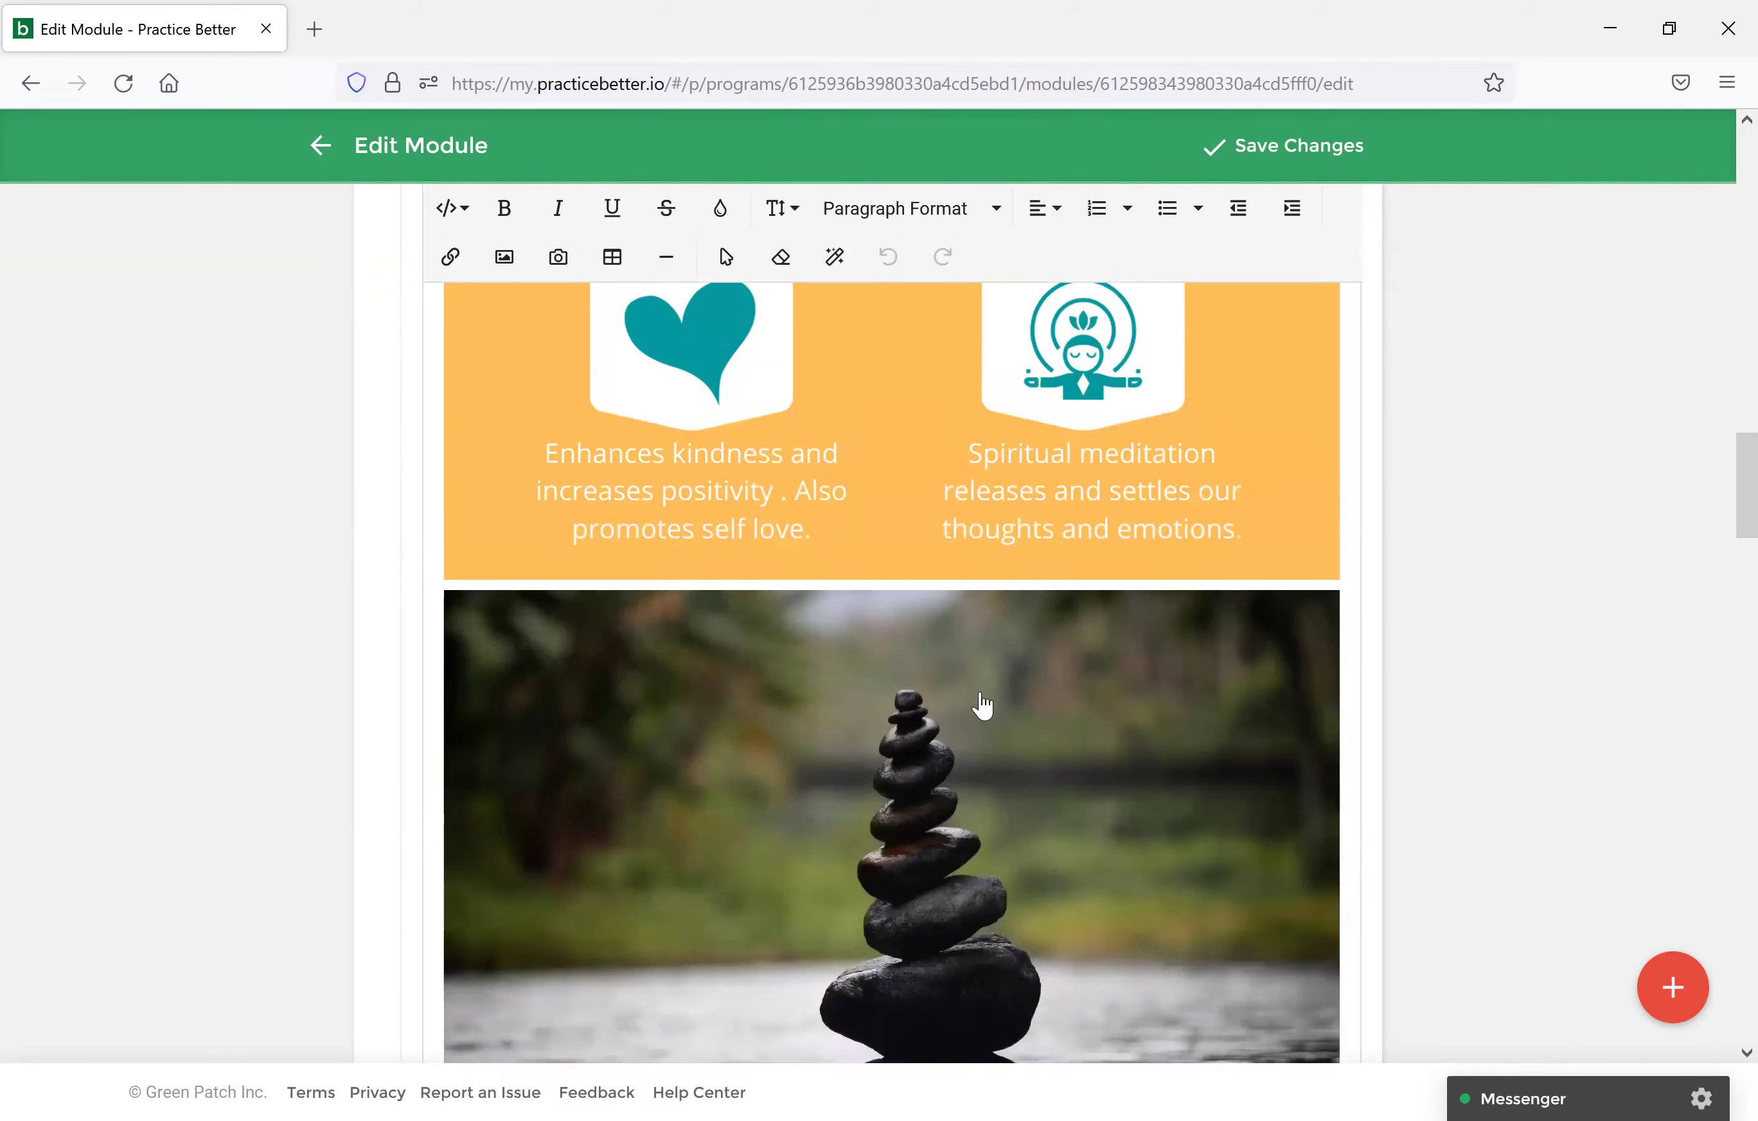
pyautogui.scroll(-19, 978, 705)
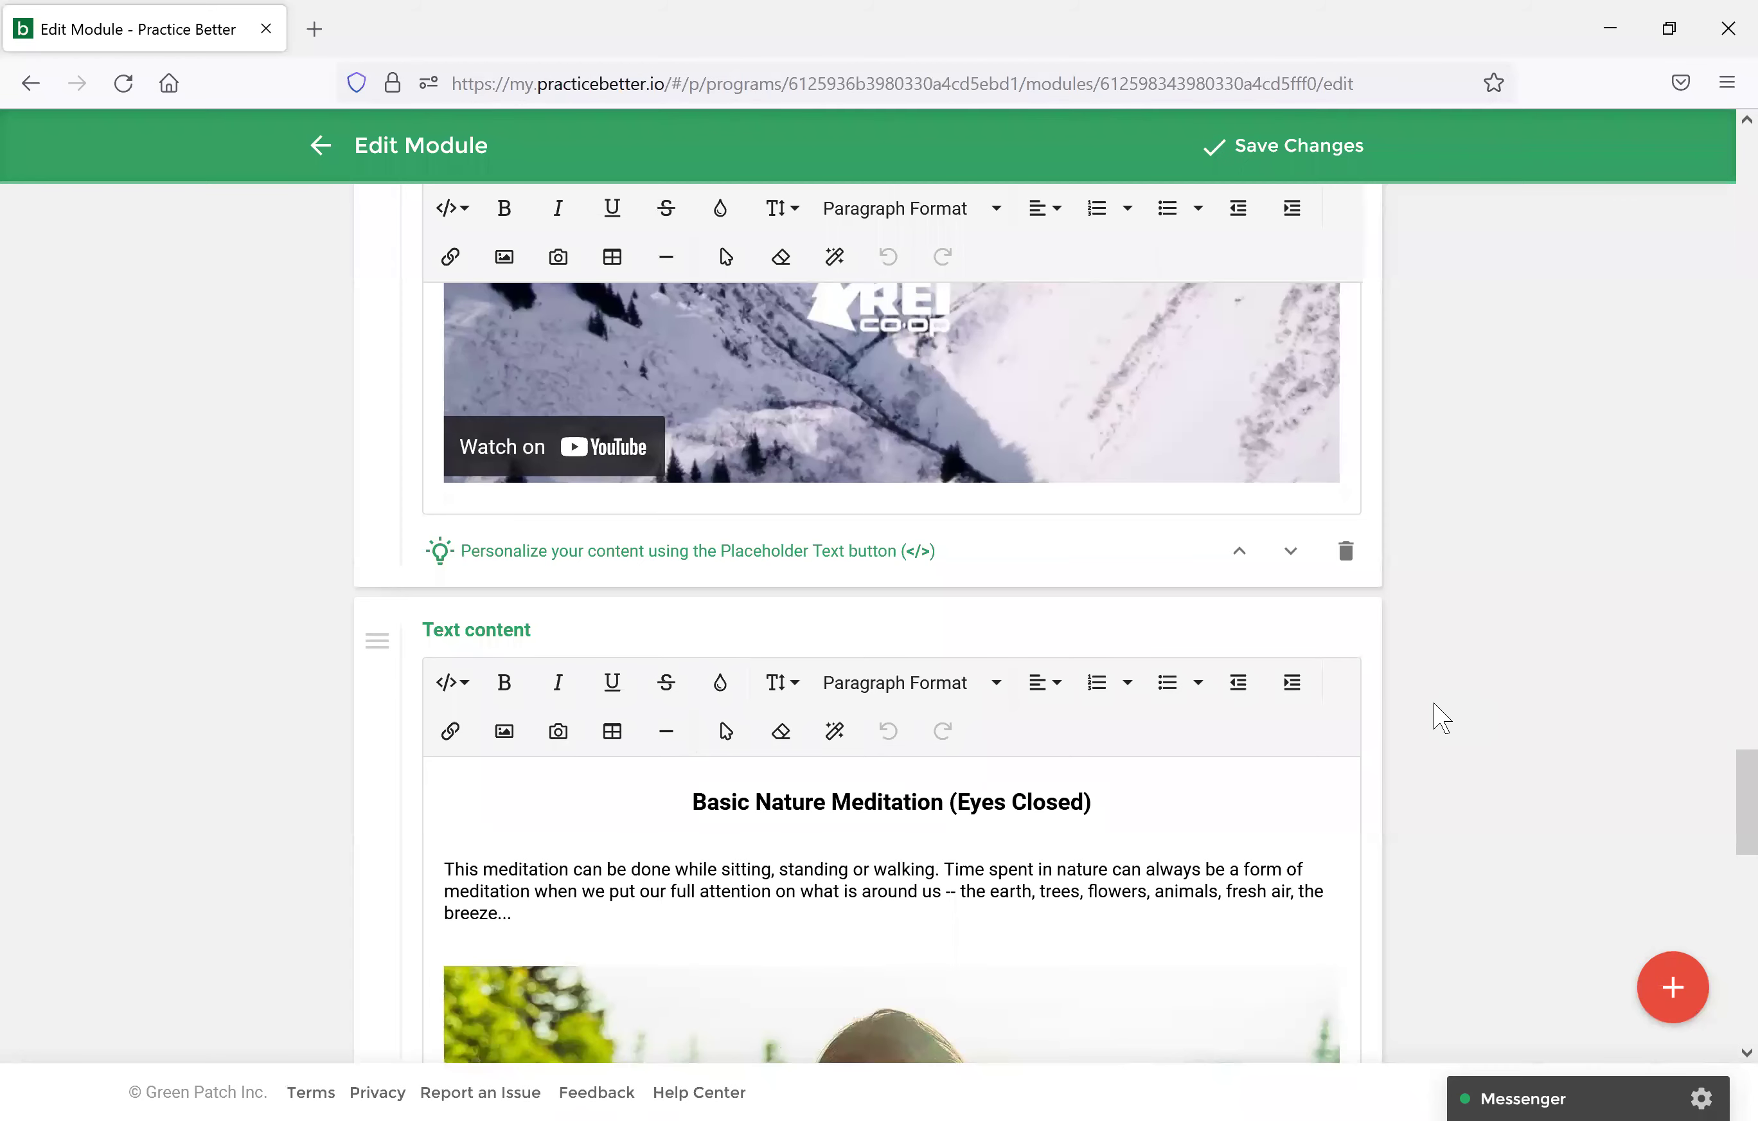
pyautogui.scroll(-16, 1441, 718)
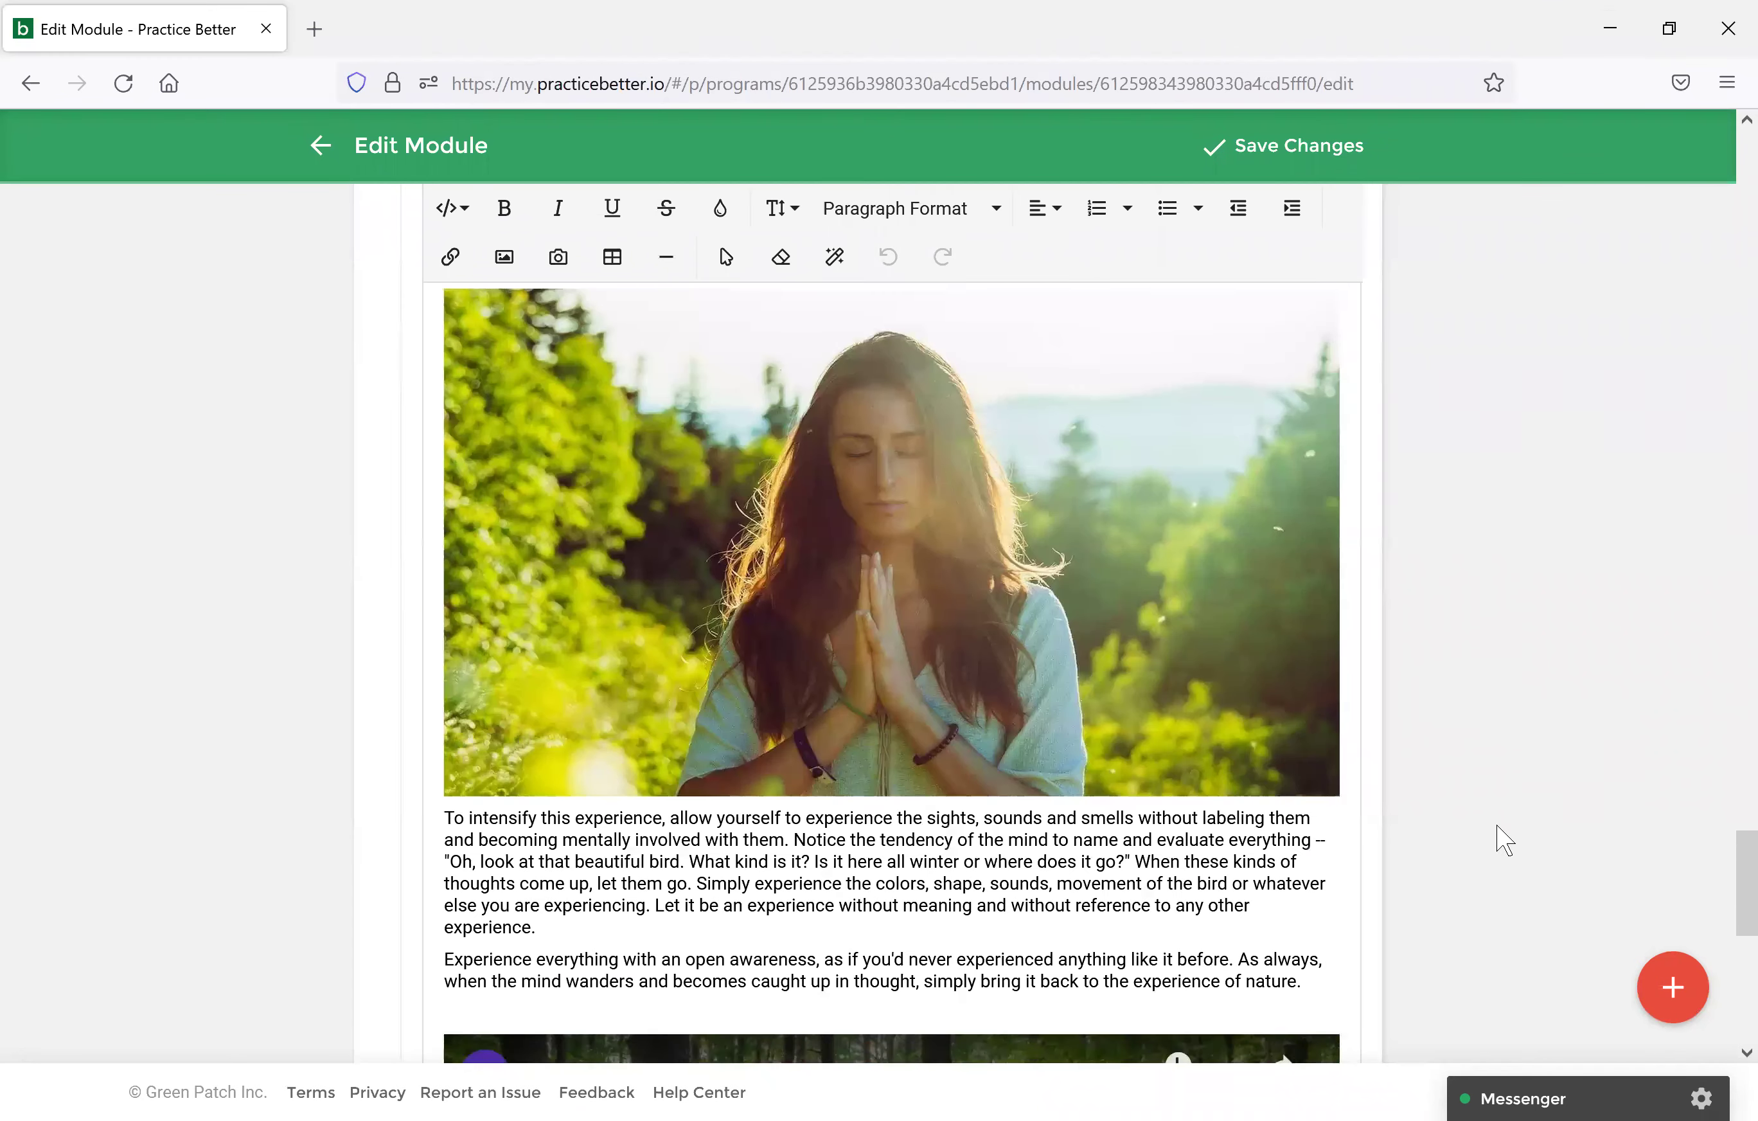
pyautogui.scroll(-6, 1503, 840)
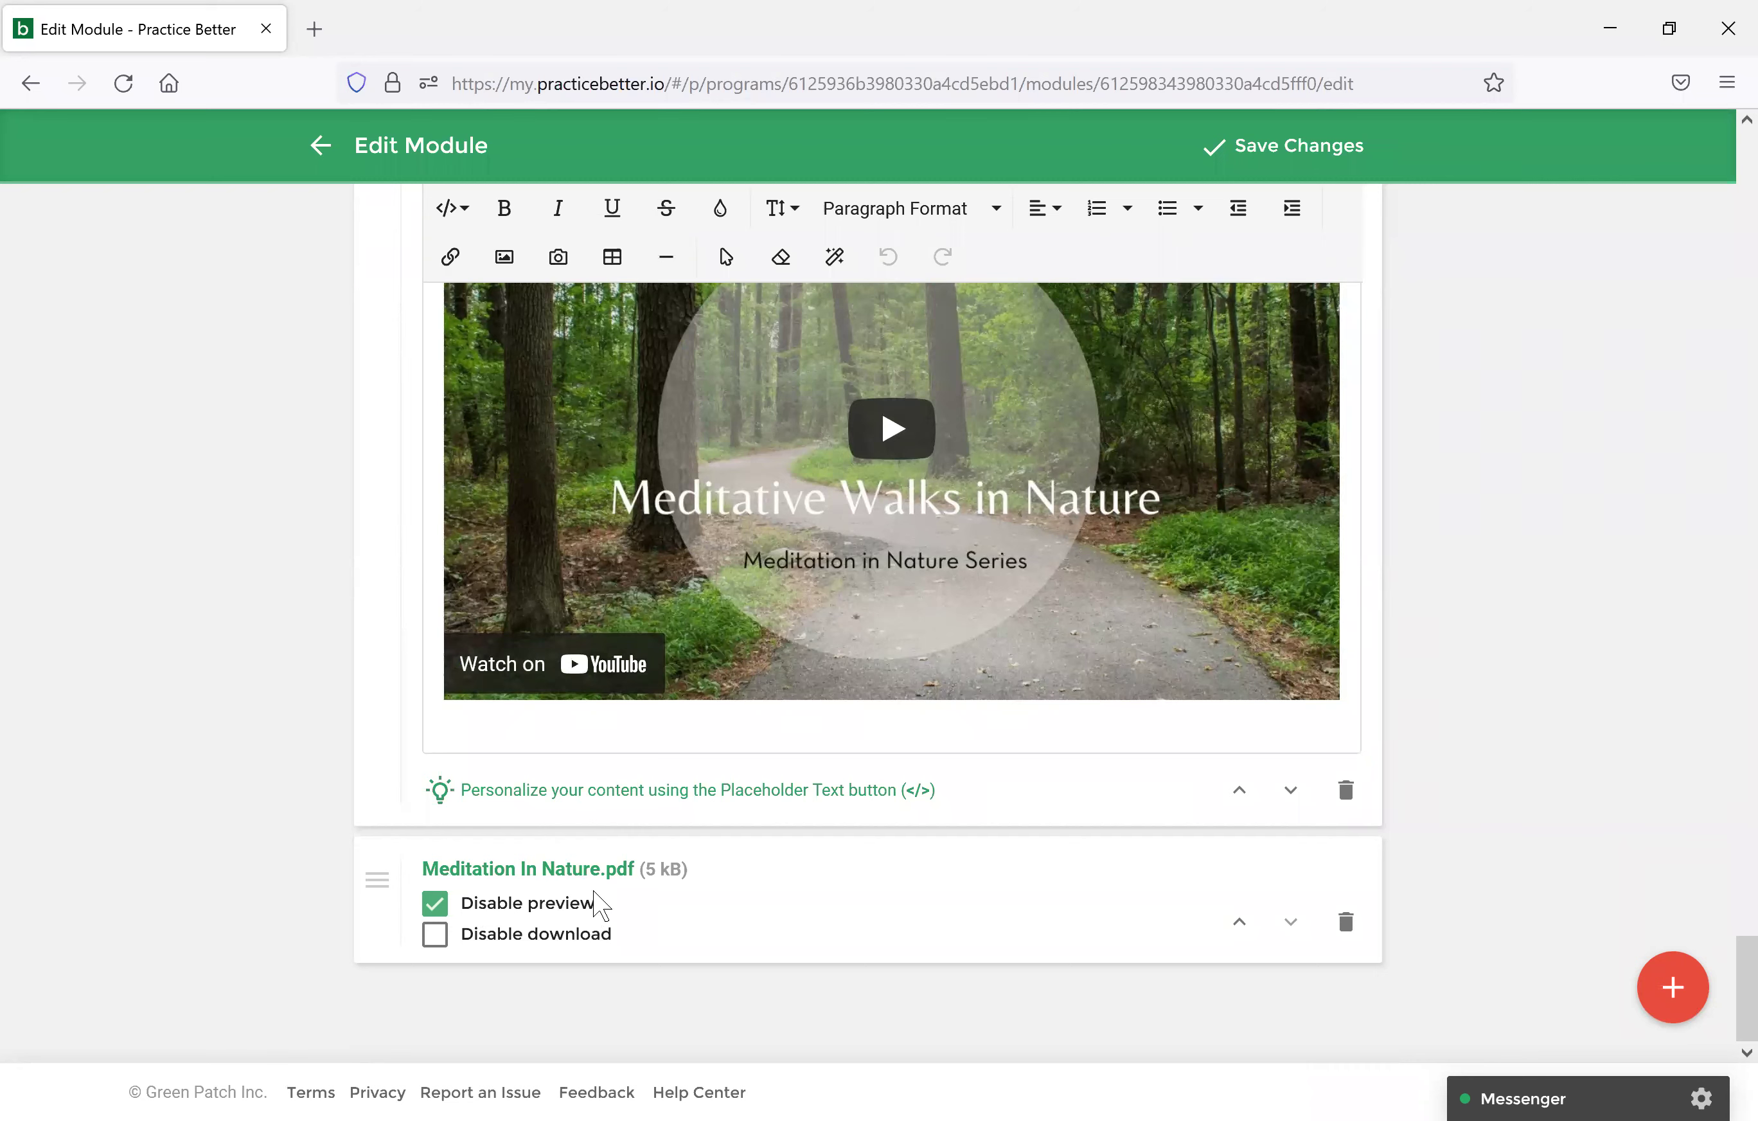
pyautogui.click(1663, 987)
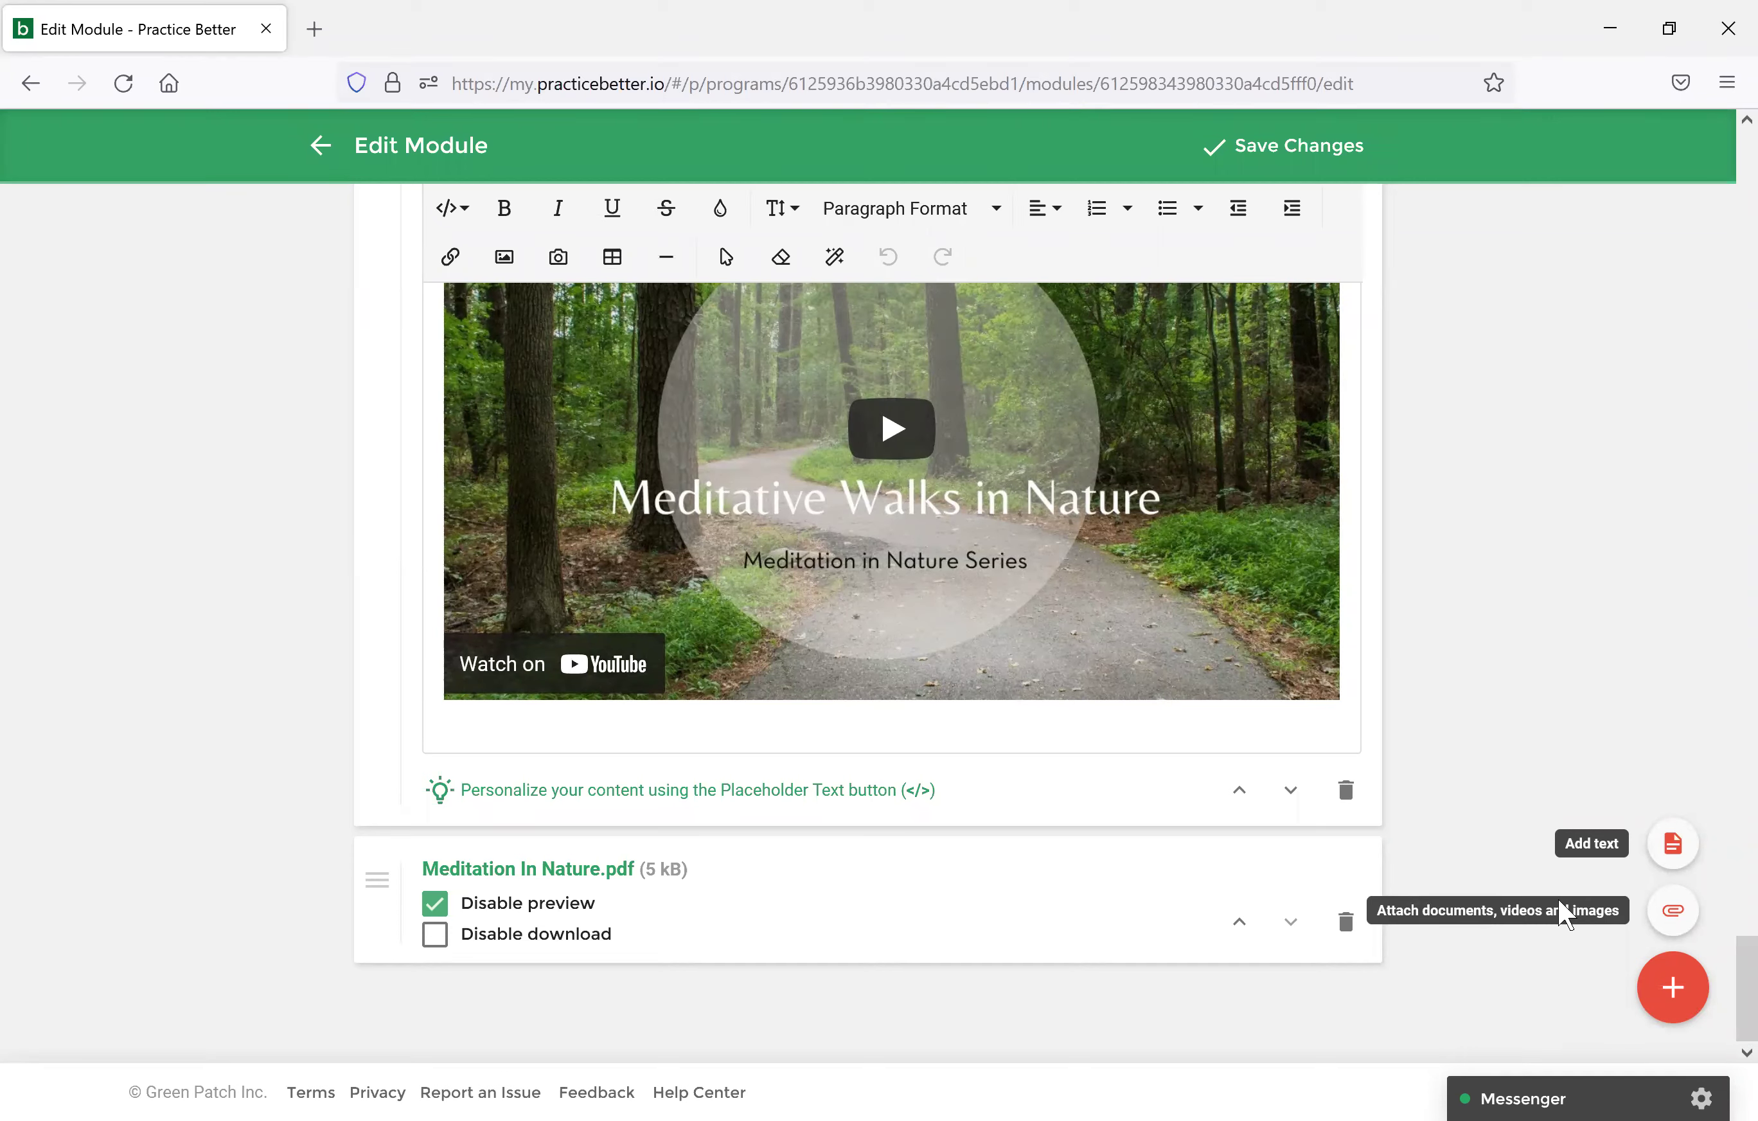
pyautogui.click(323, 148)
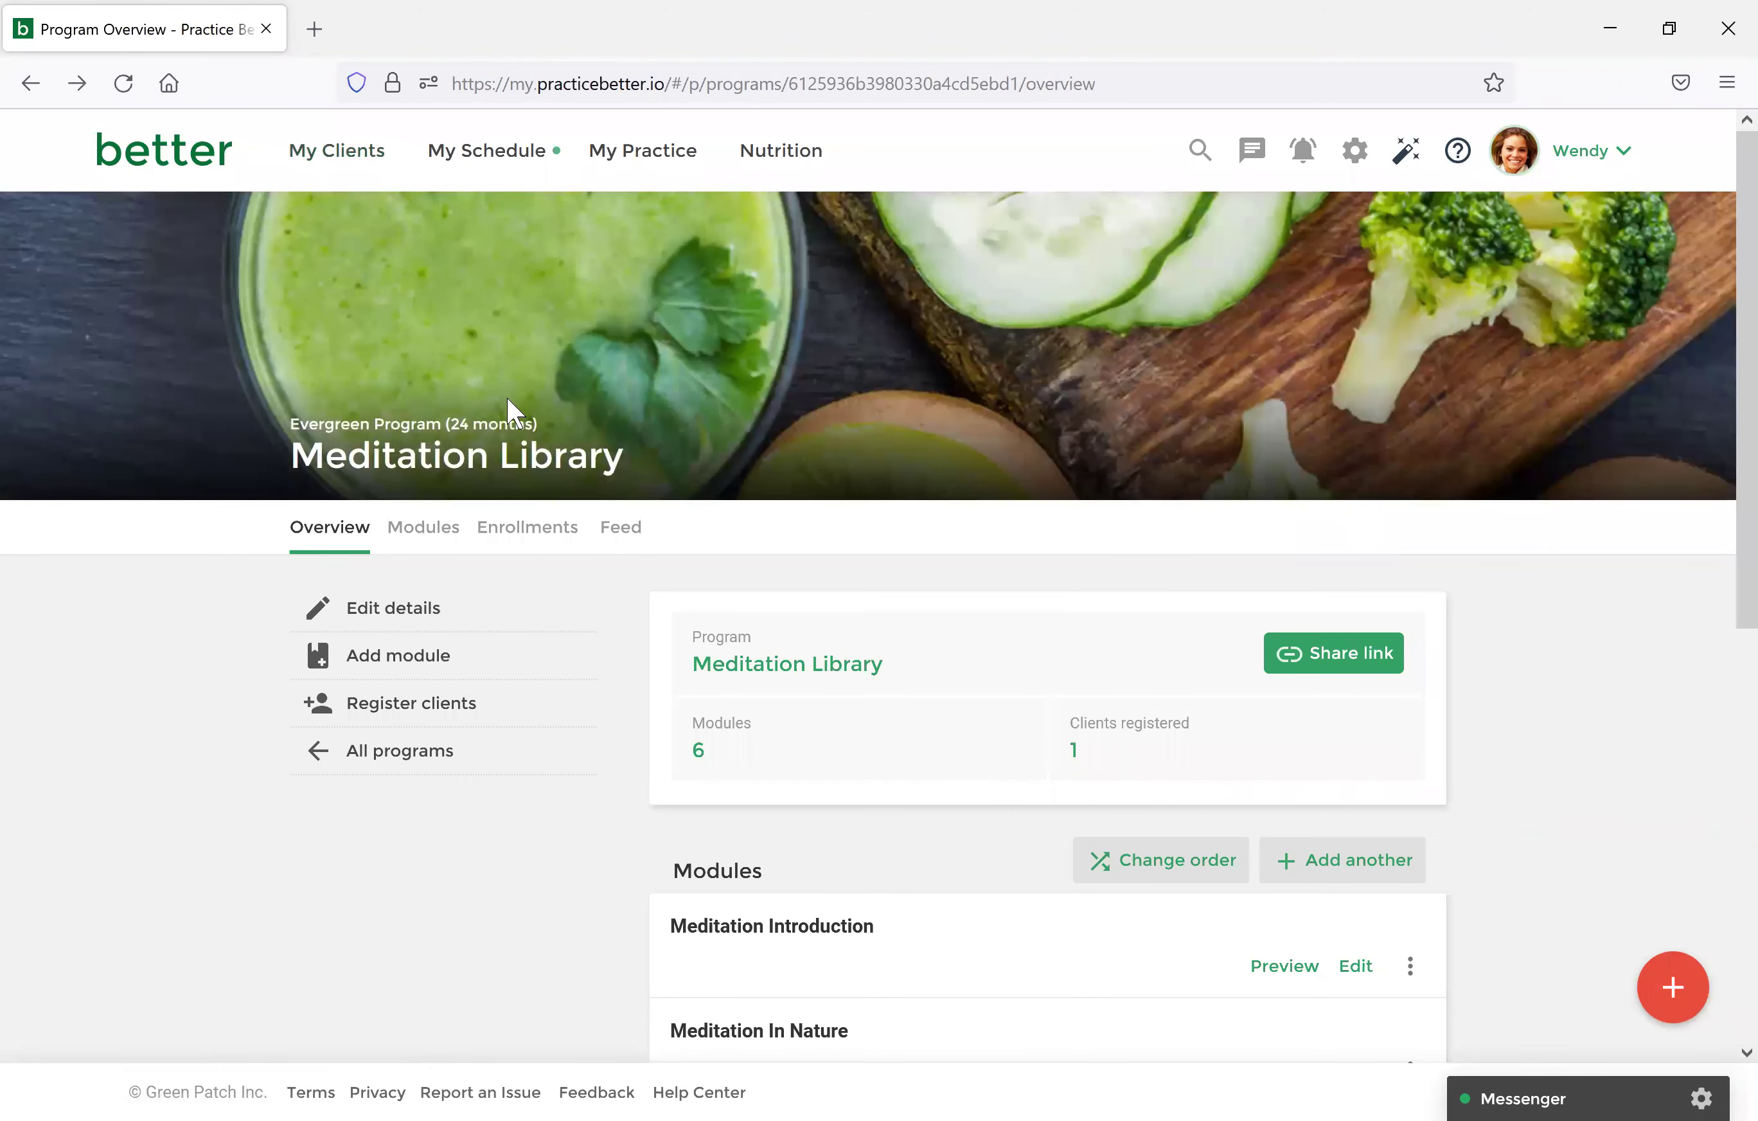
# Open the content of the Meditation Library's Breathwork module for editing.
pyautogui.scroll(-2, 510, 406)
pyautogui.scroll(-2, 509, 432)
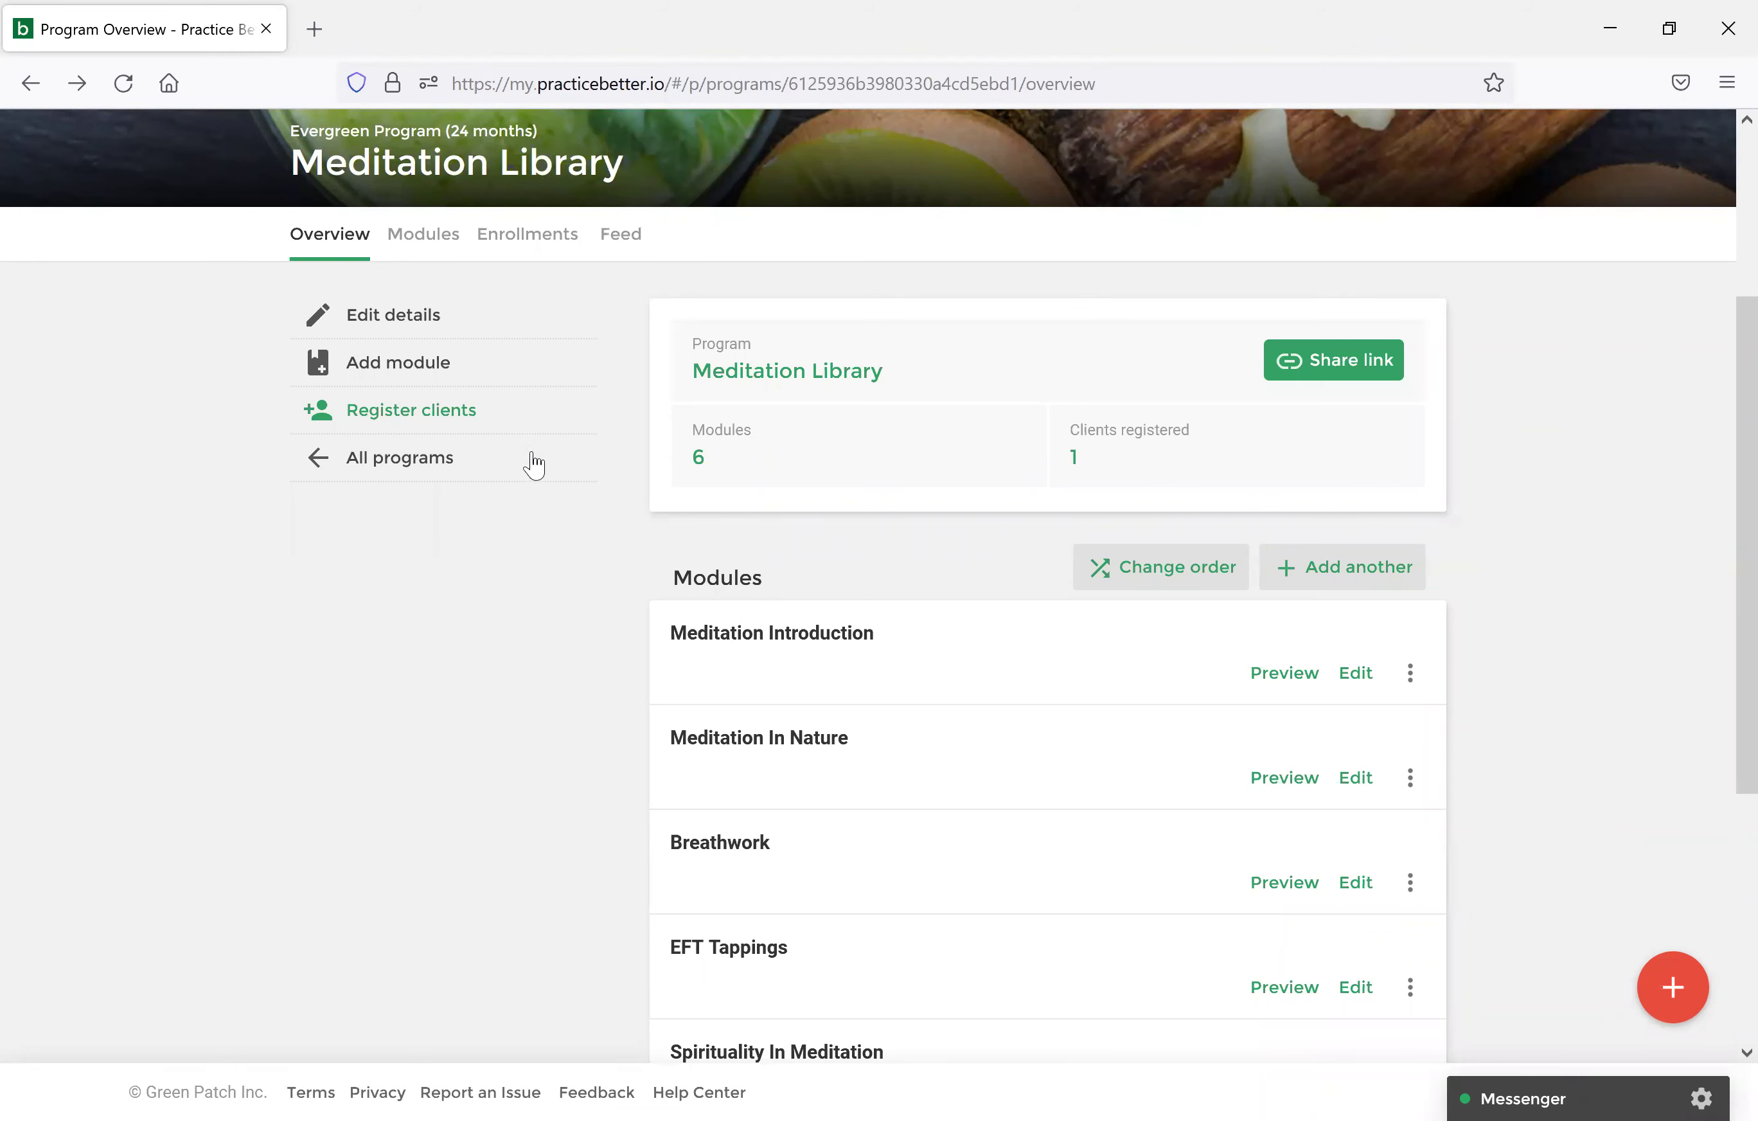
pyautogui.scroll(-2, 742, 694)
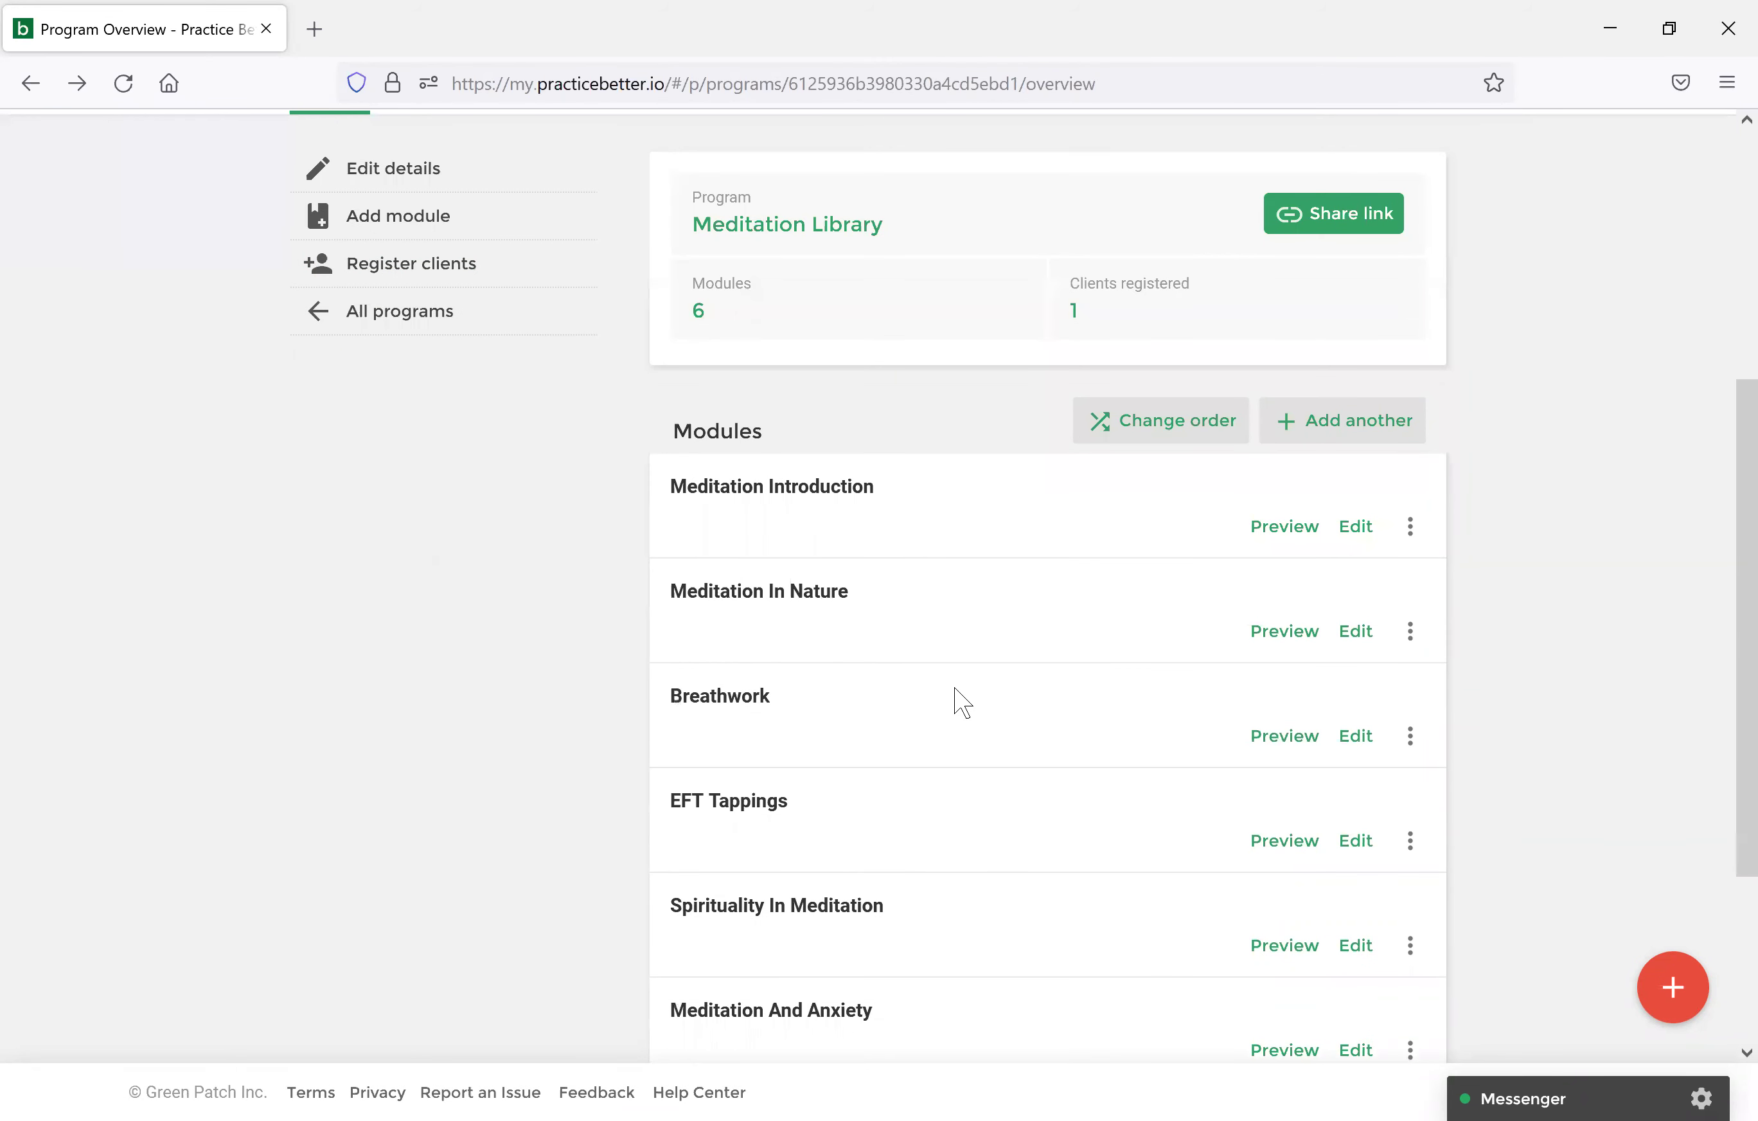
pyautogui.click(1359, 737)
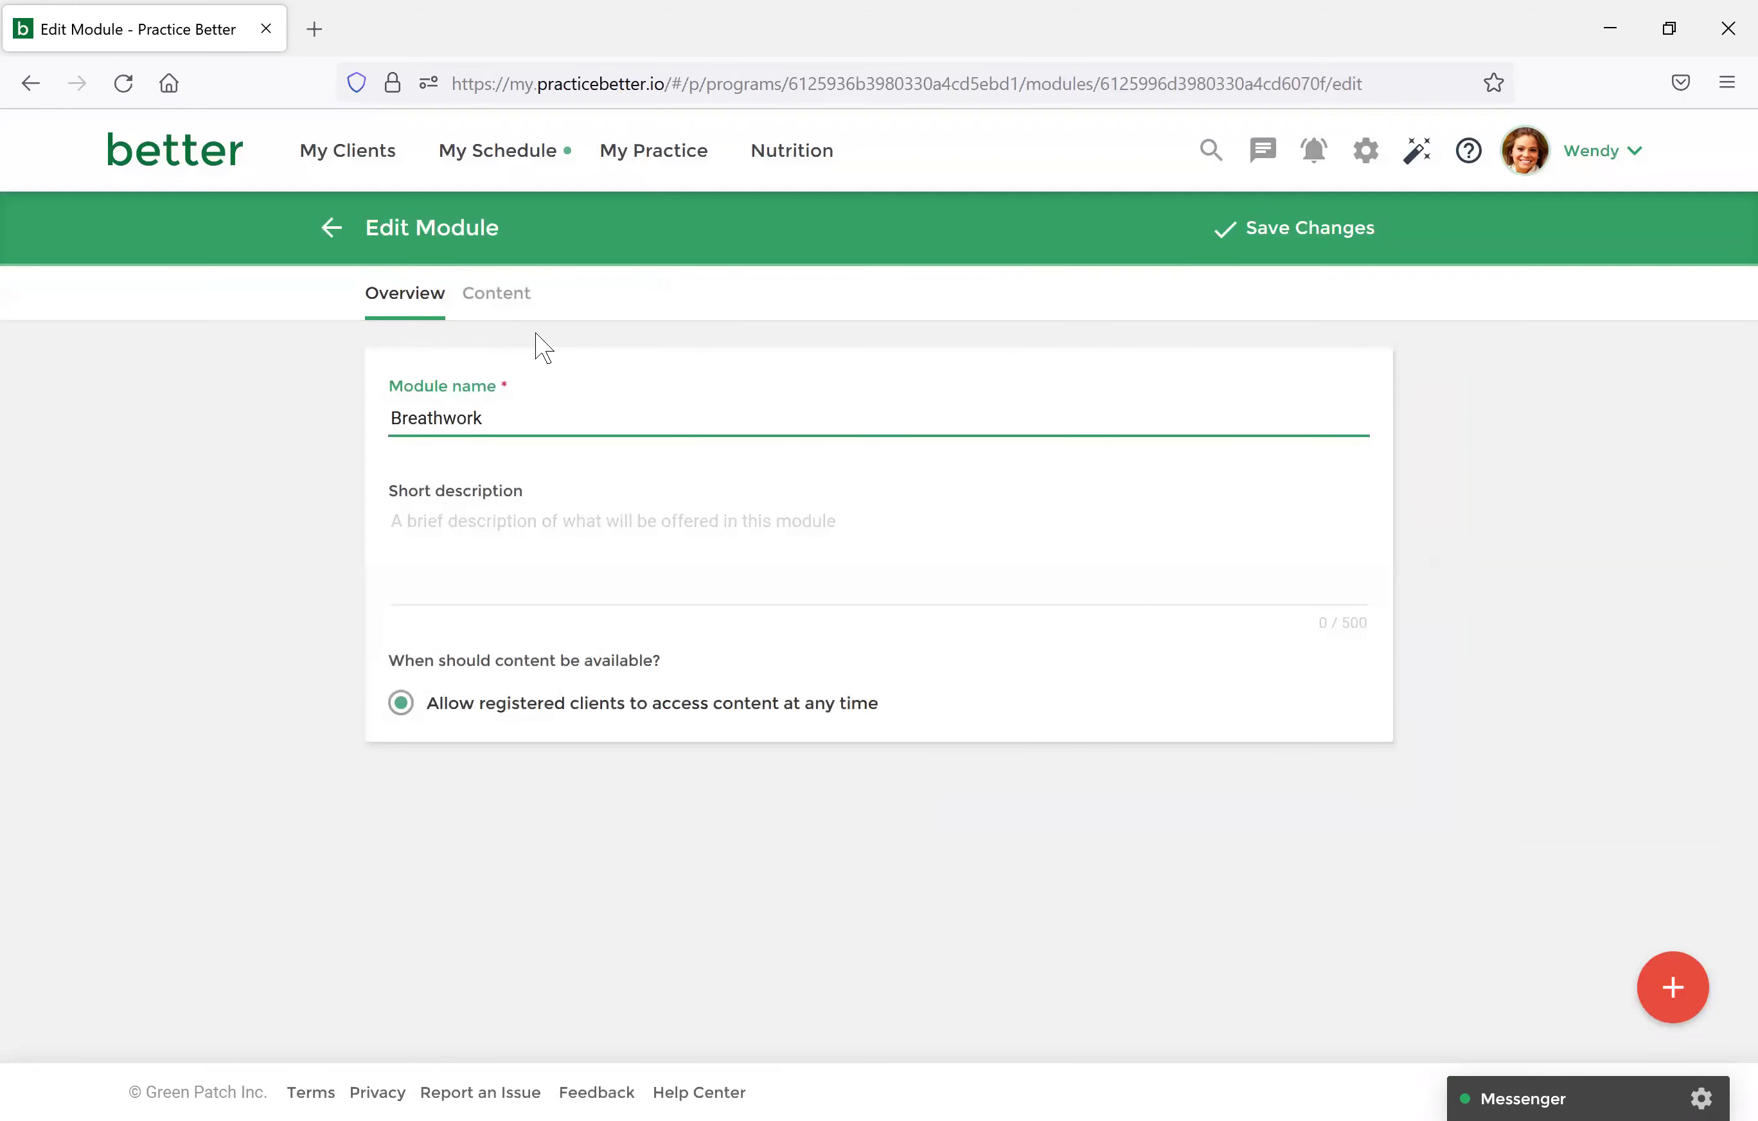
pyautogui.click(517, 302)
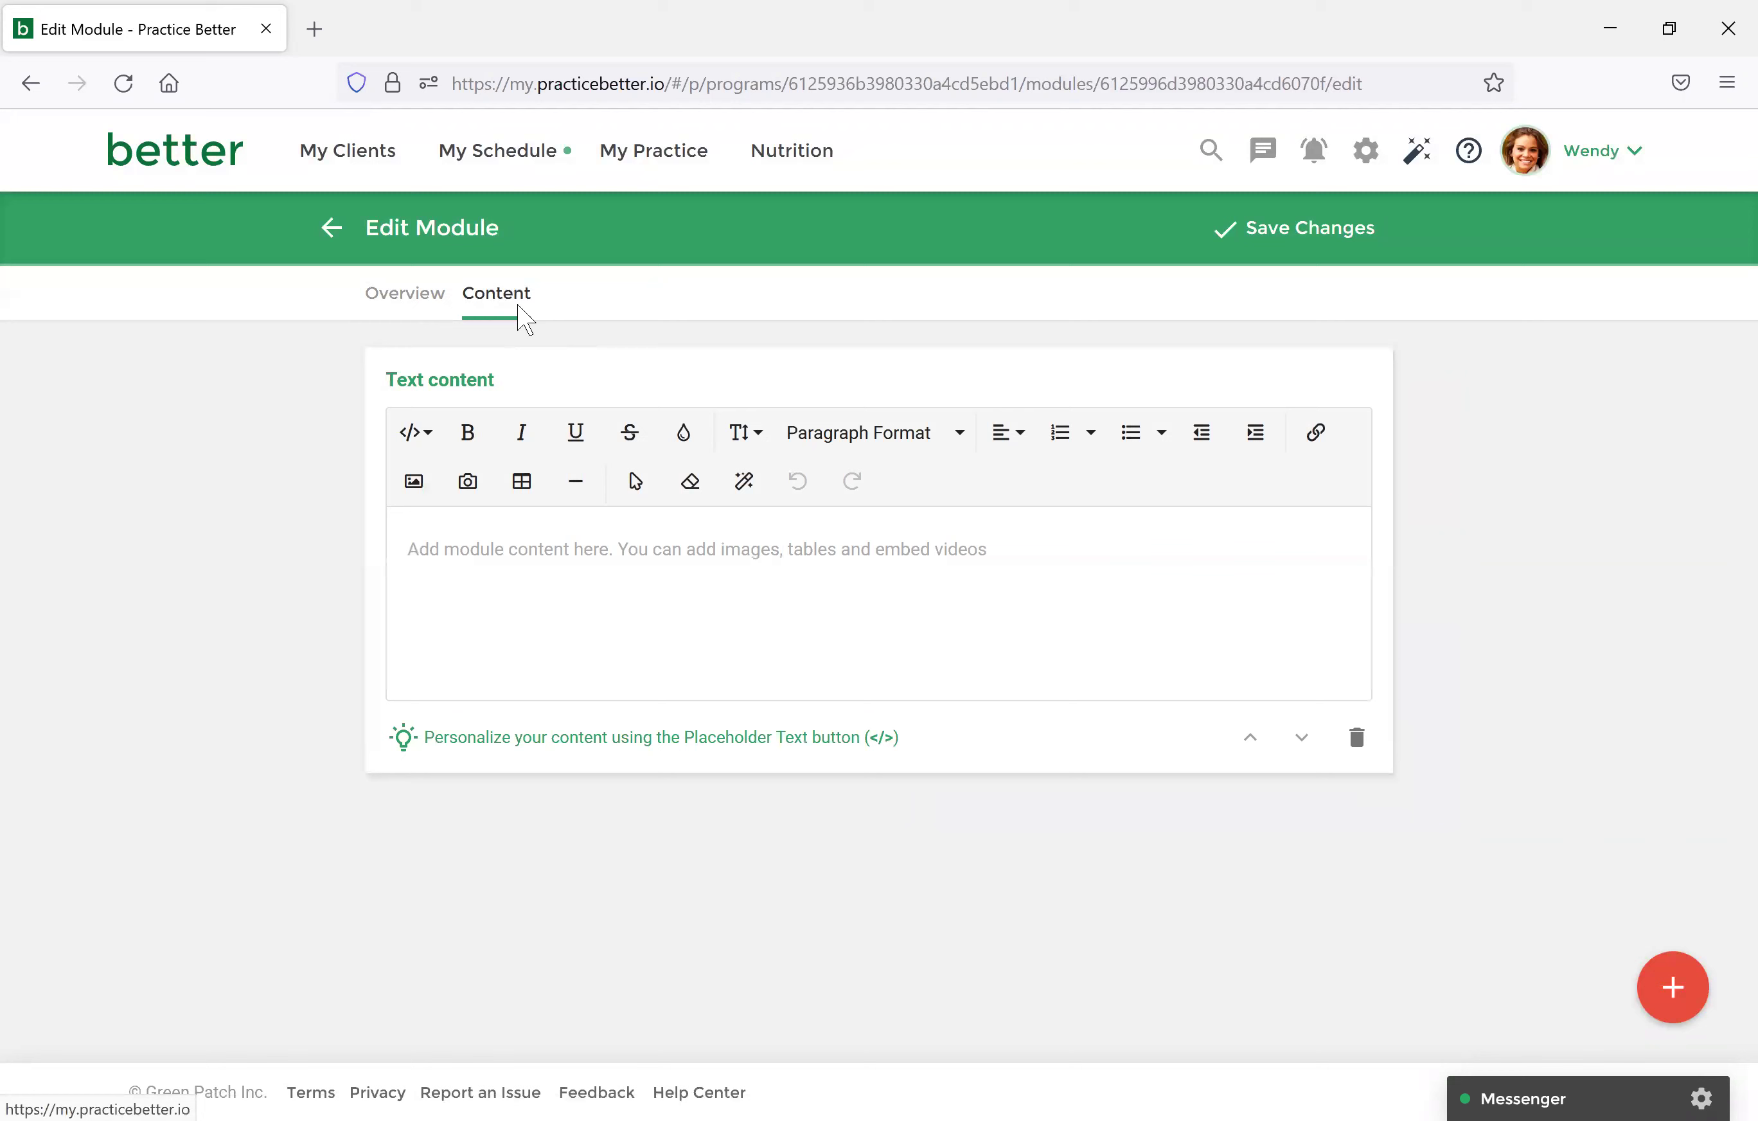
# Attach the Breathwork PDF from the Uploads folder to the module and save the changes.
pyautogui.click(1652, 1001)
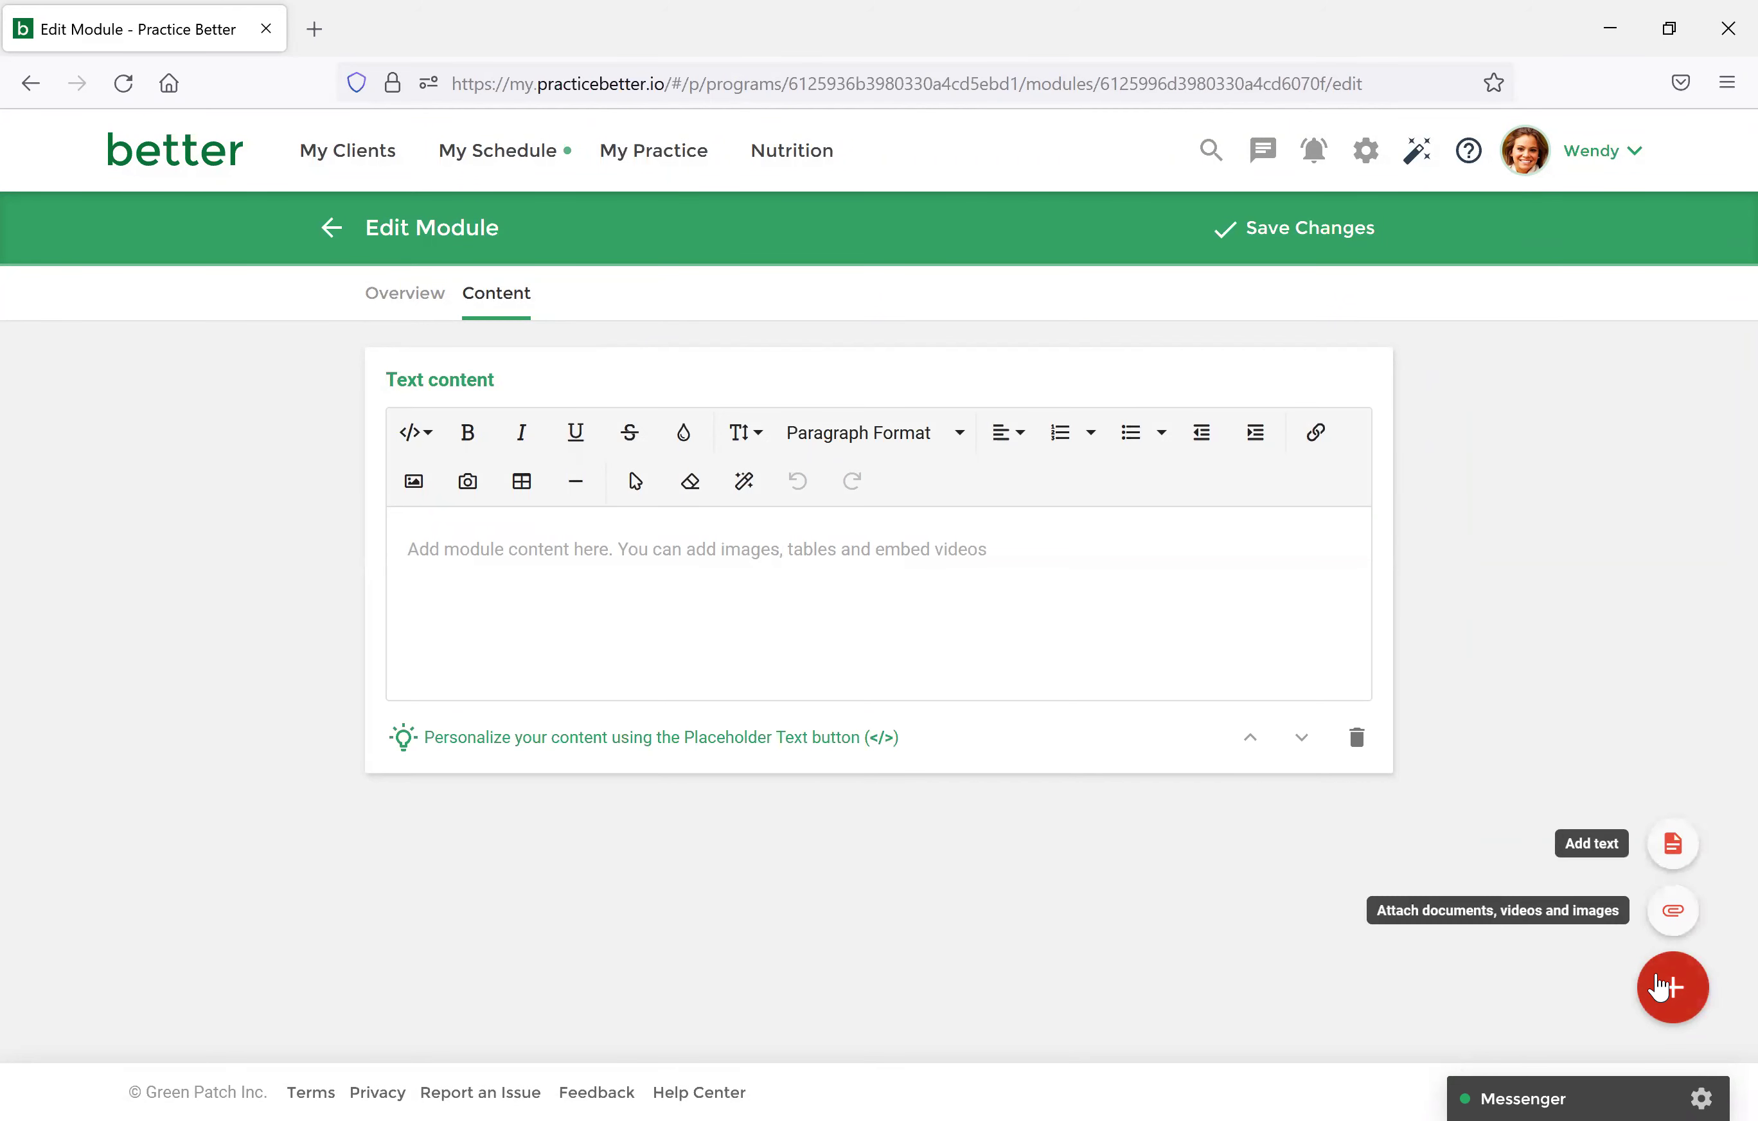
pyautogui.click(1670, 915)
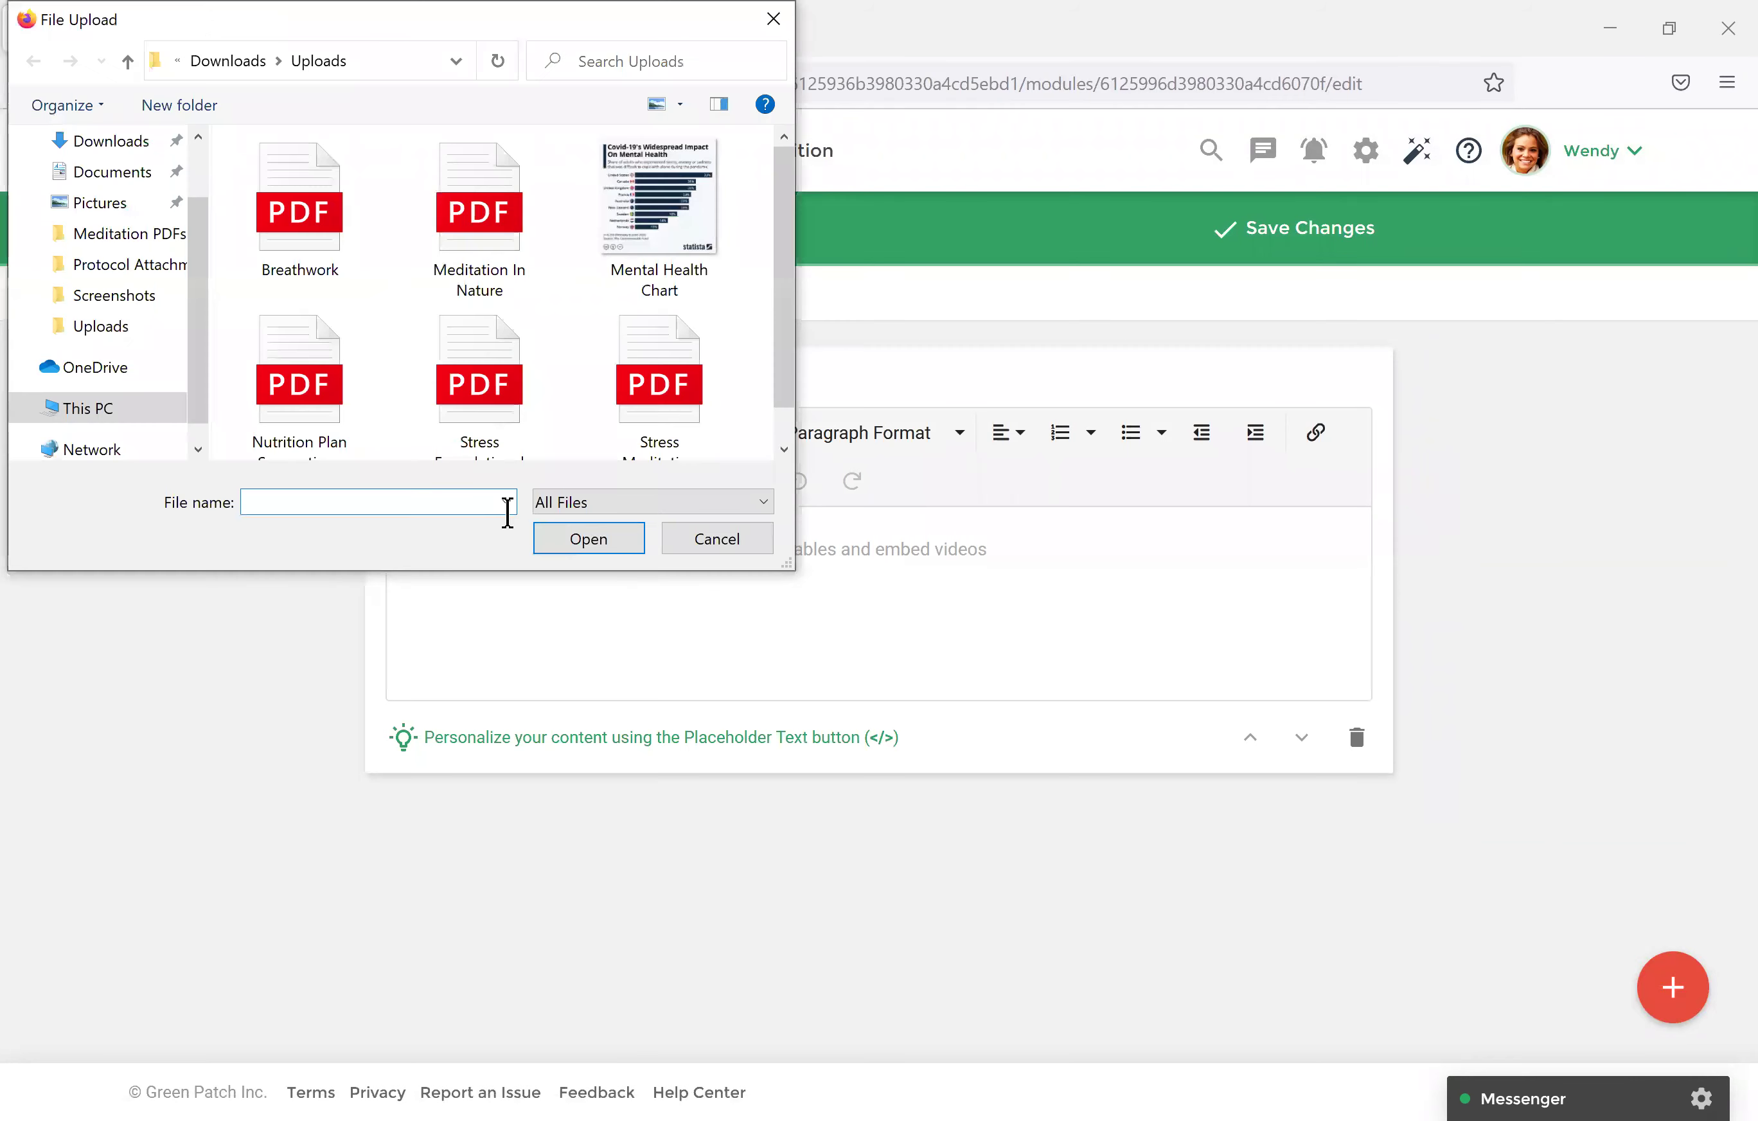
pyautogui.click(292, 216)
pyautogui.doubleClick(291, 216)
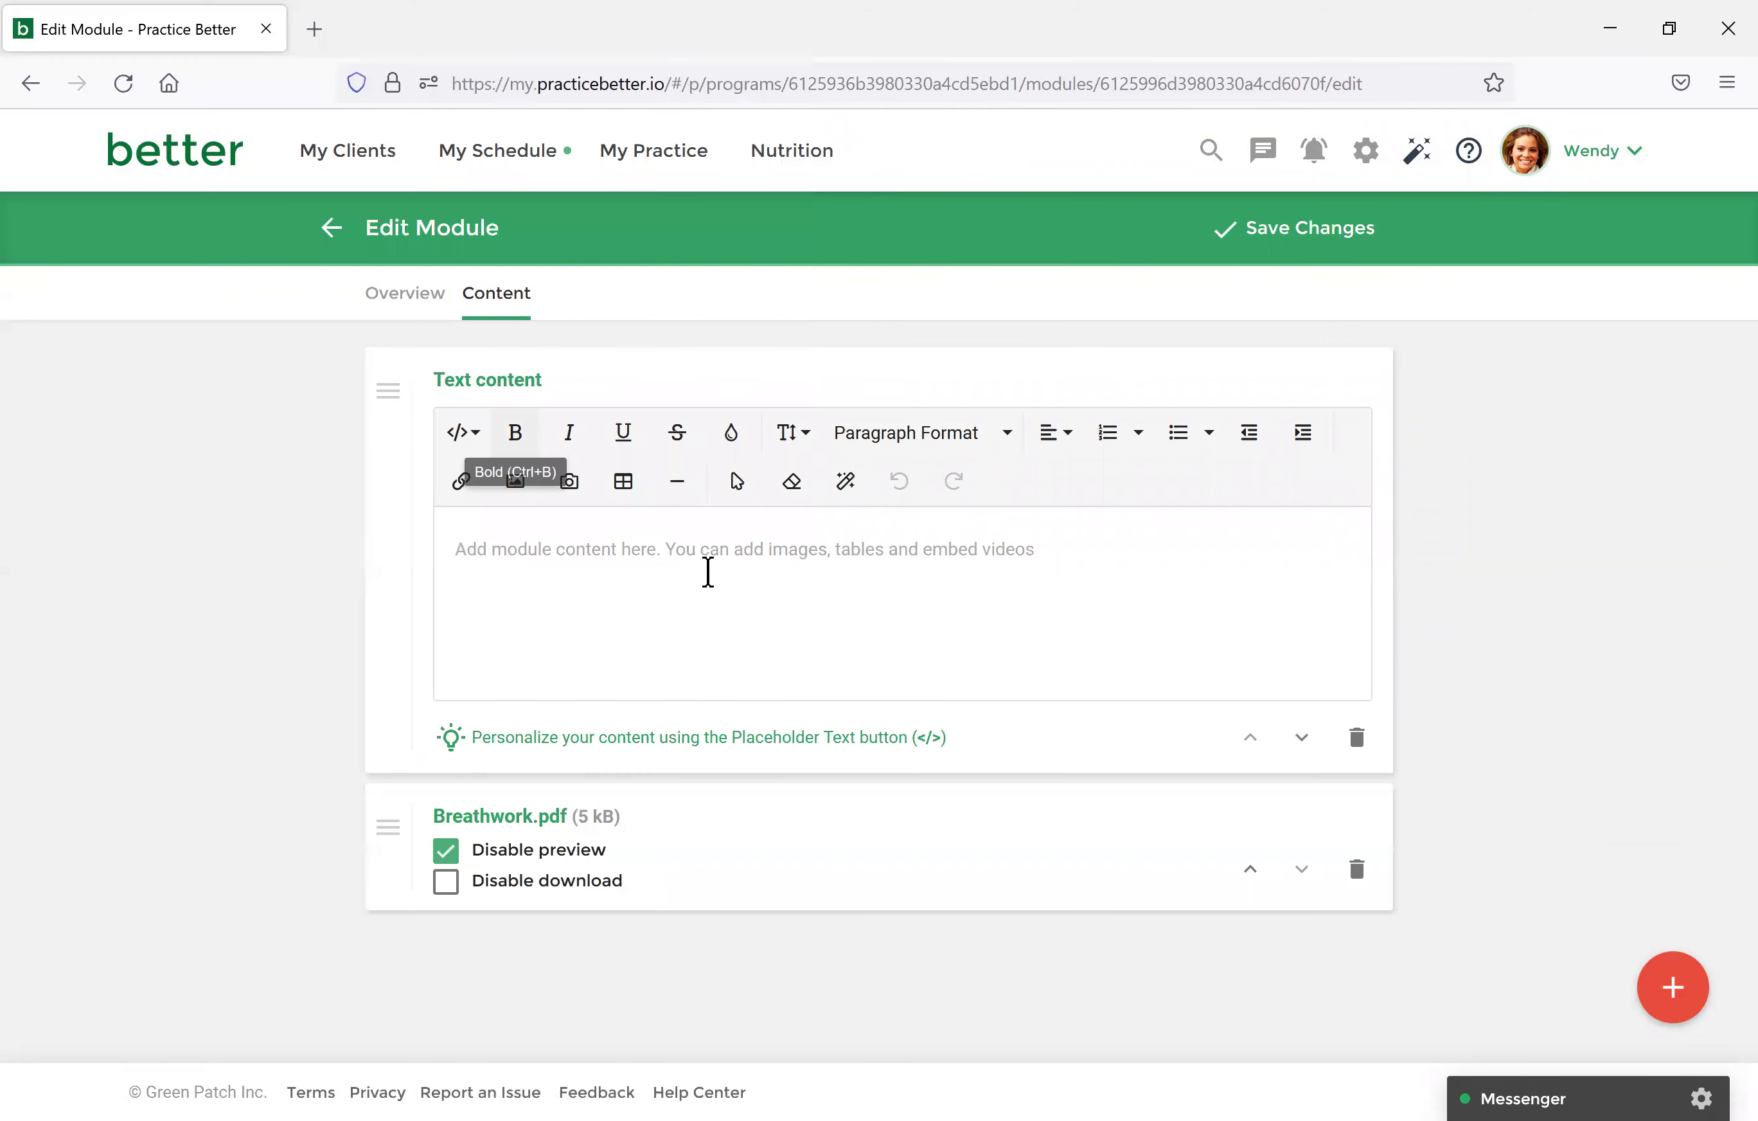
pyautogui.click(1292, 233)
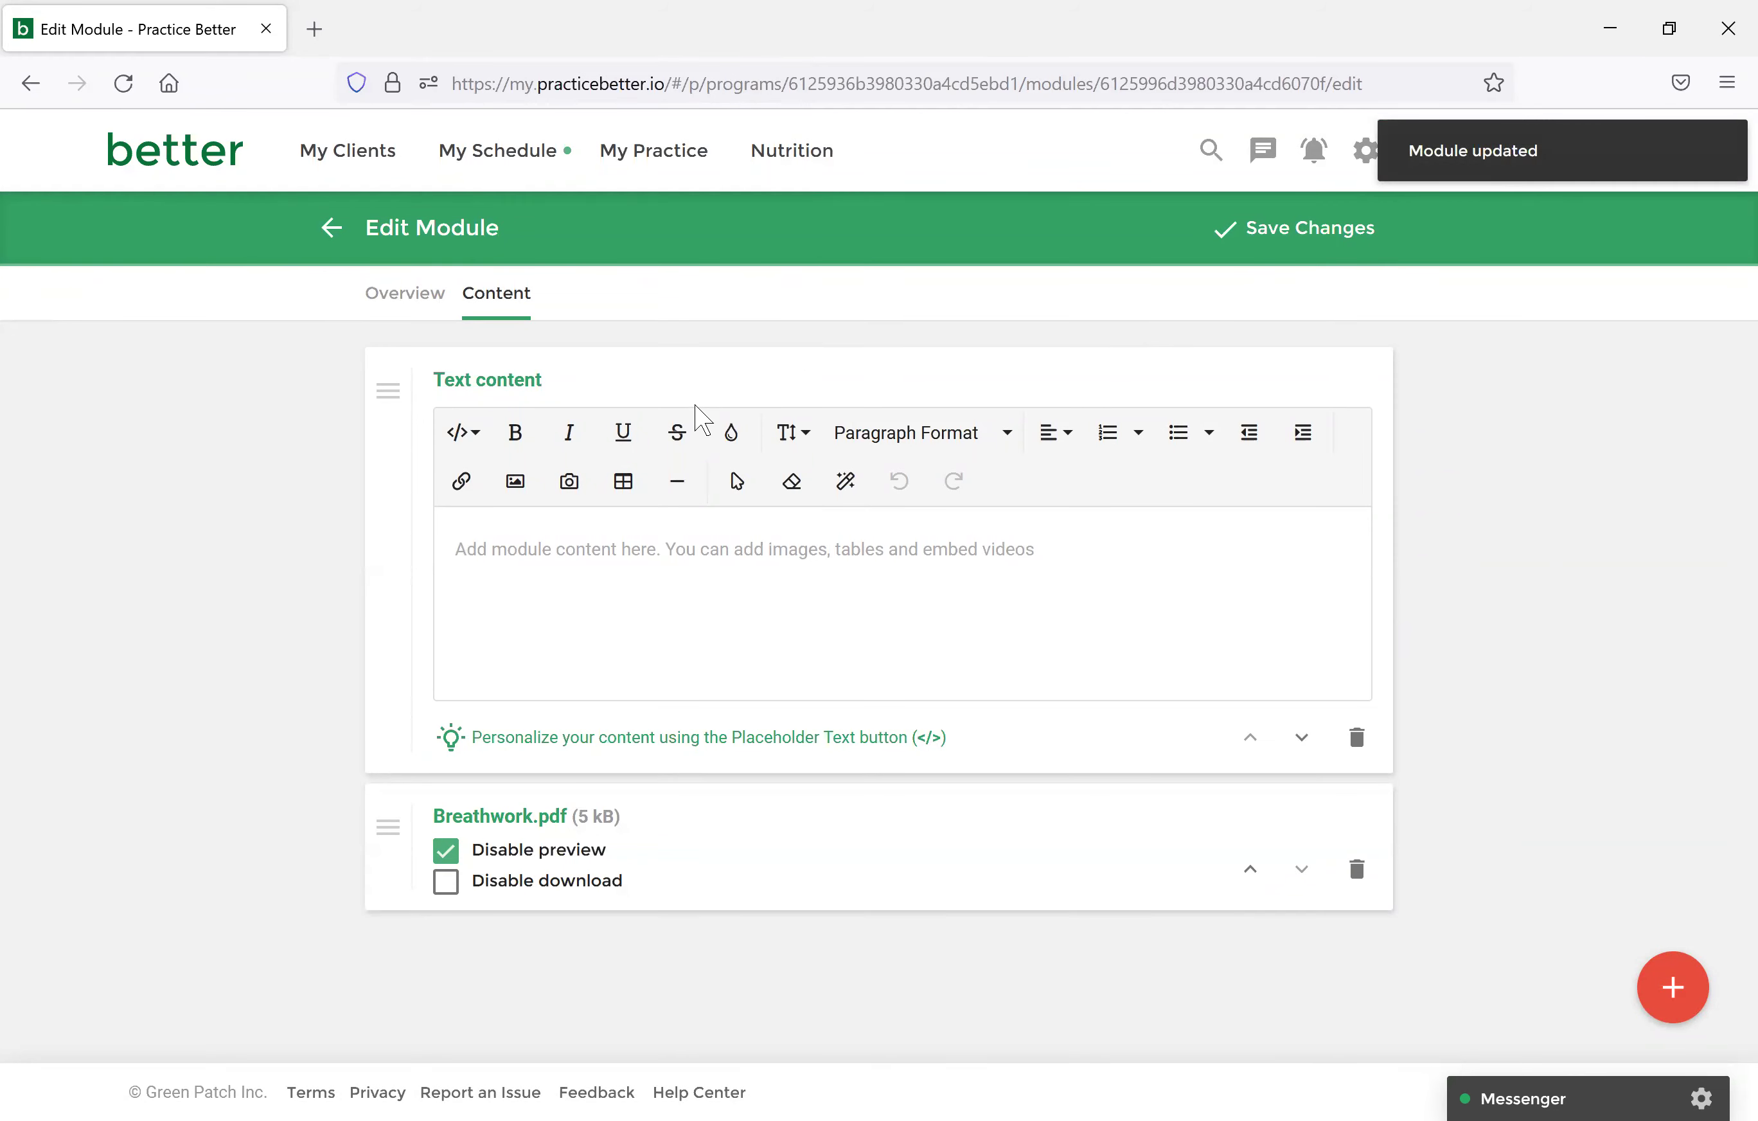
# Preview the Breathwork module from the program overview and return to the overview.
pyautogui.click(332, 229)
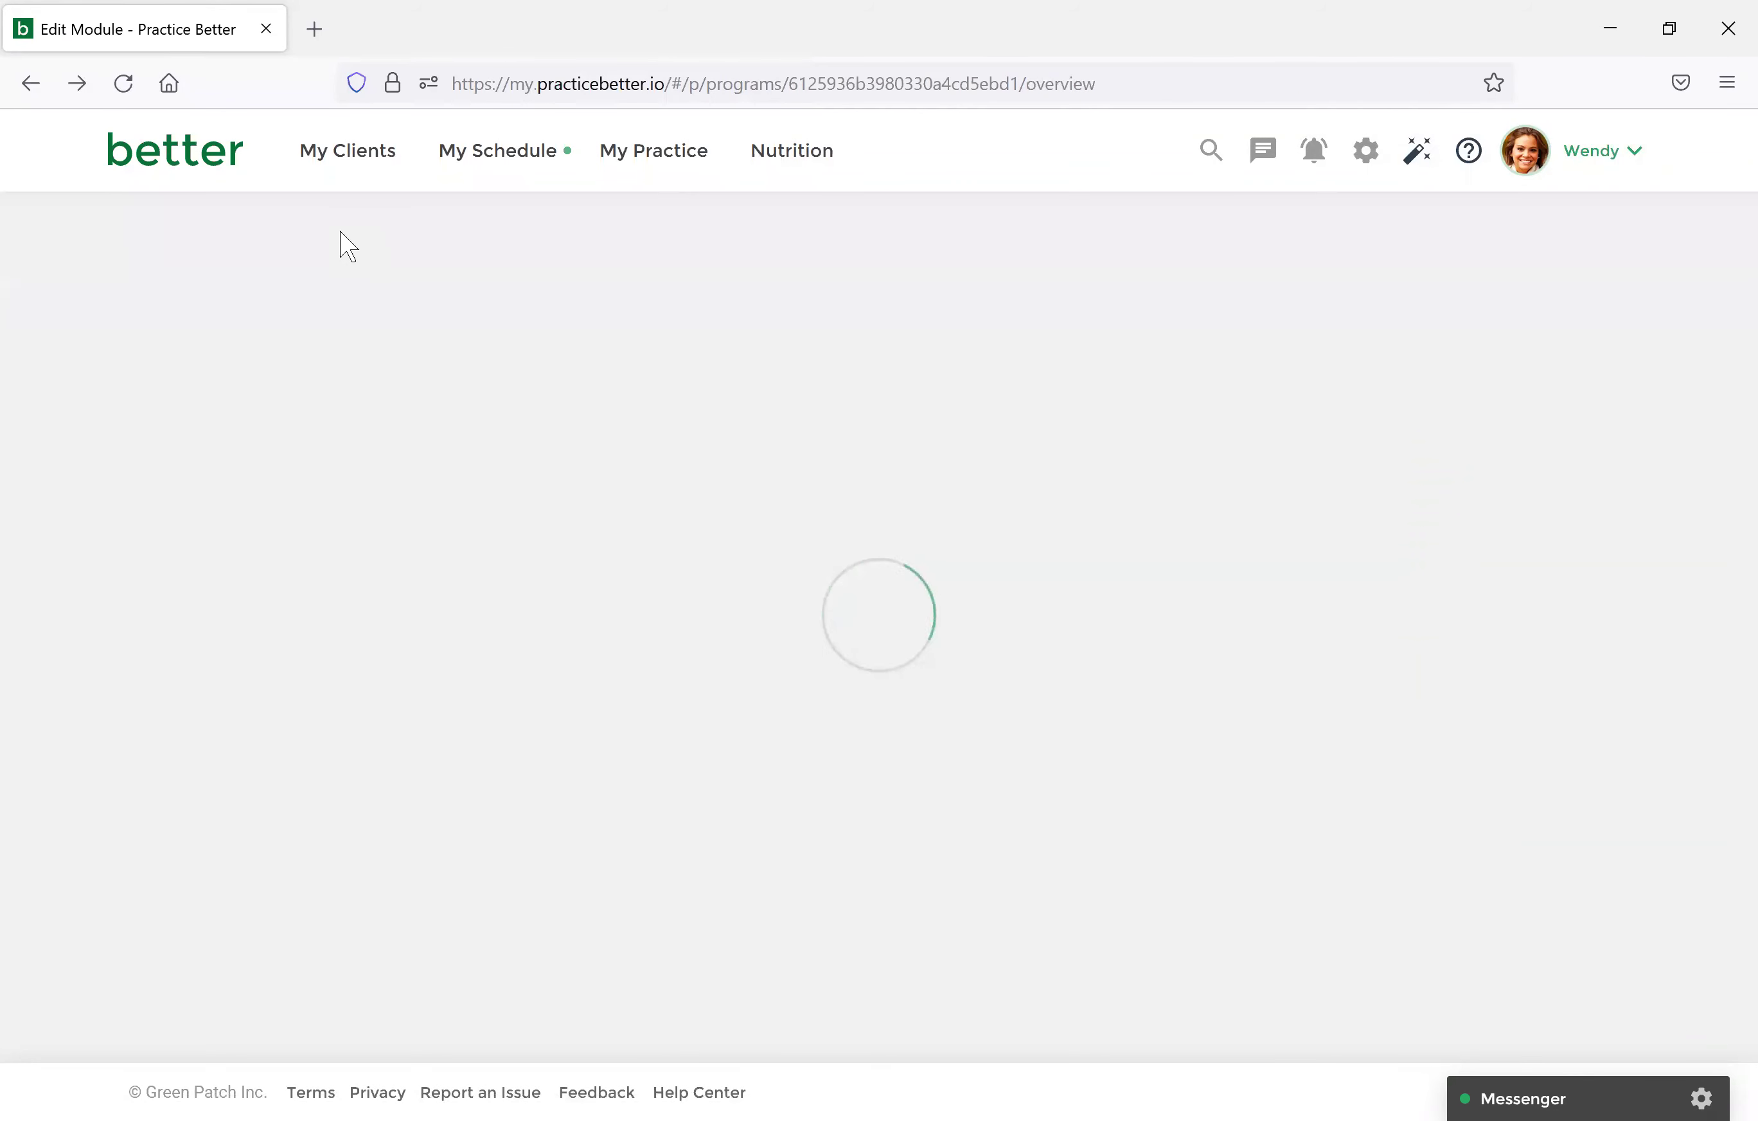
pyautogui.scroll(-5, 1322, 784)
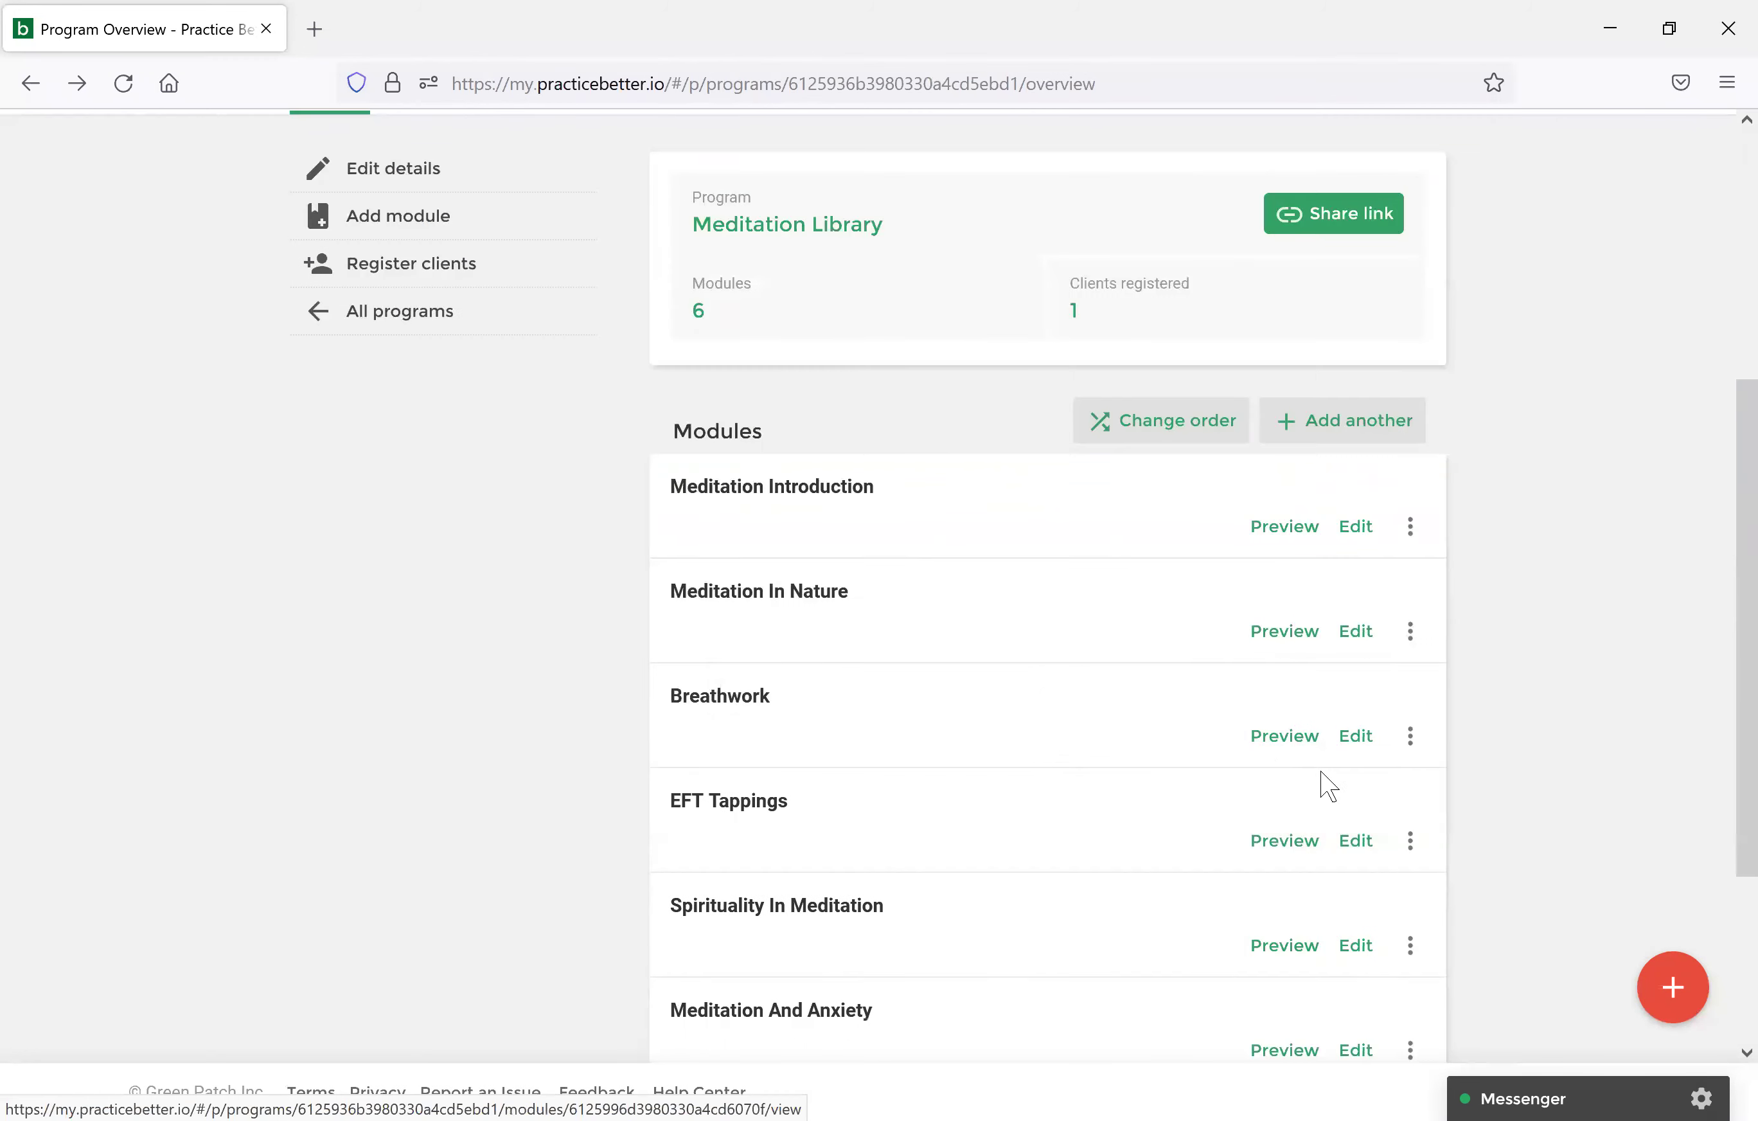
pyautogui.click(1289, 739)
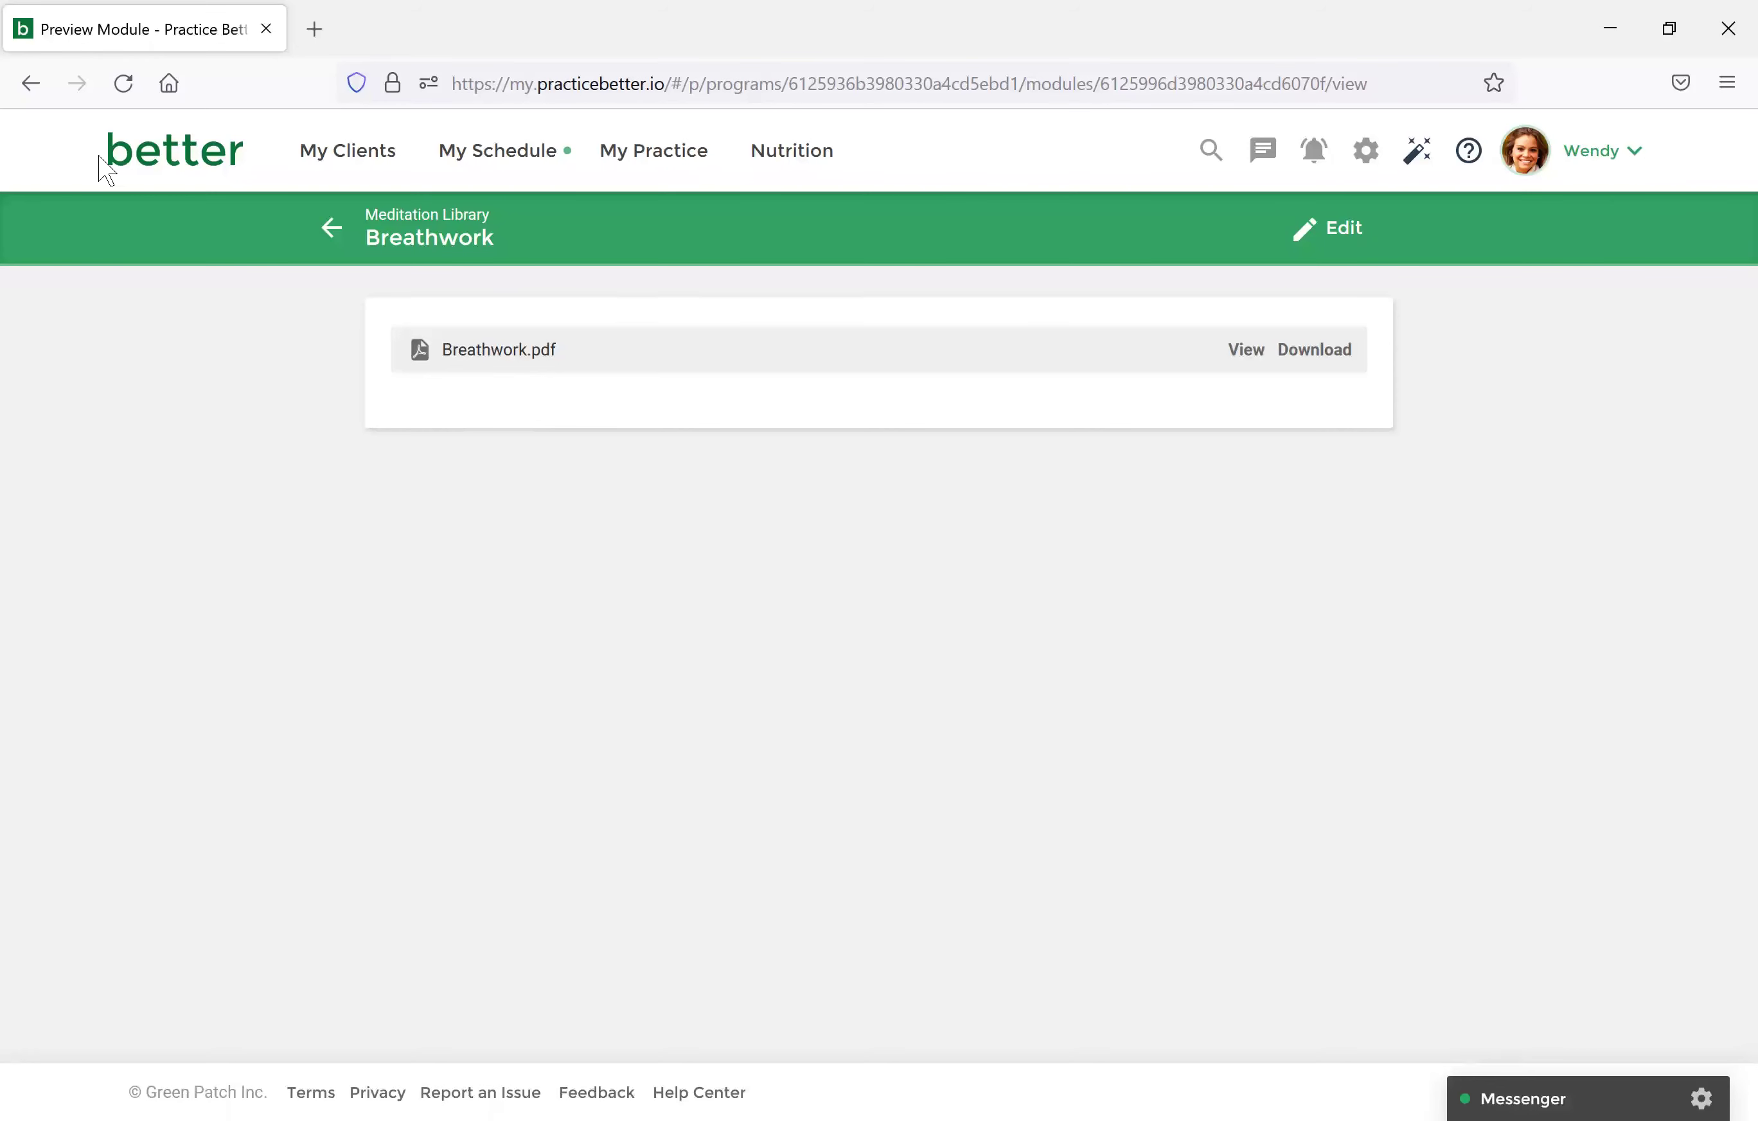
pyautogui.click(316, 229)
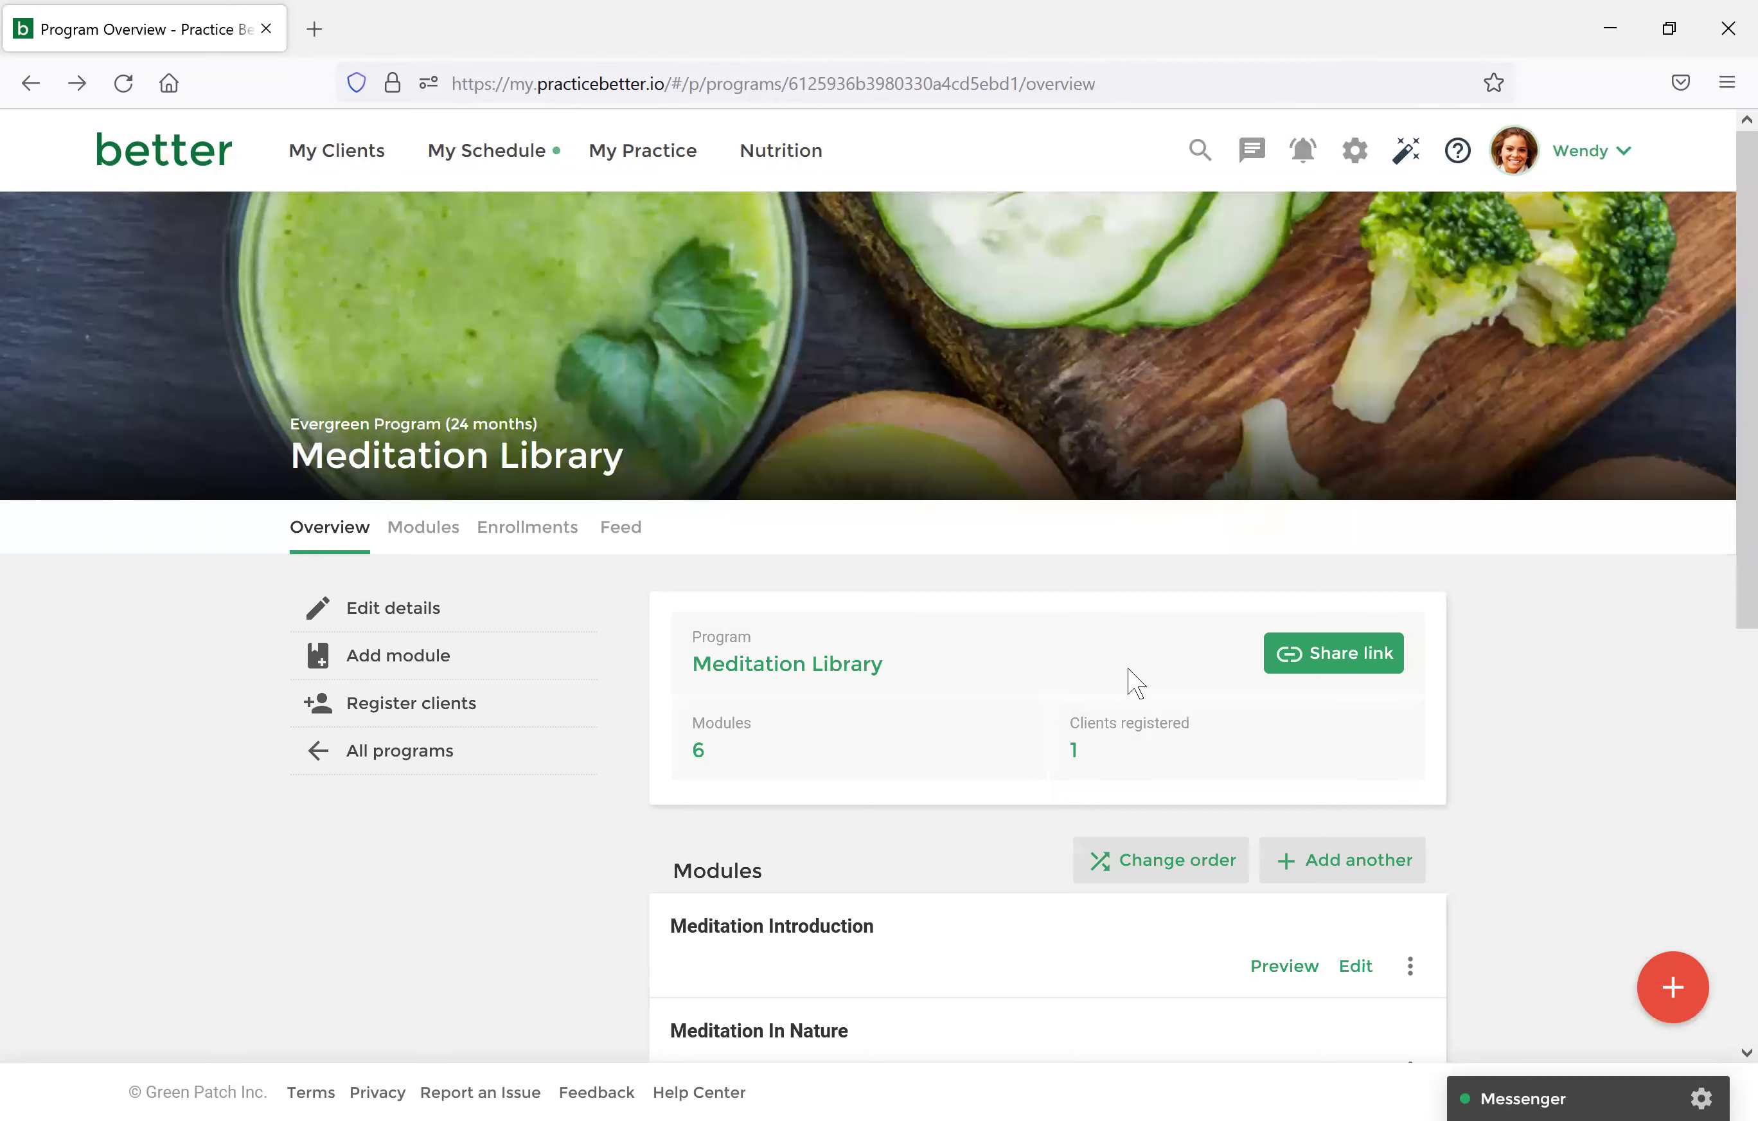
# View the Meditation Library program's public registration link and close it without copying.
pyautogui.click(1297, 668)
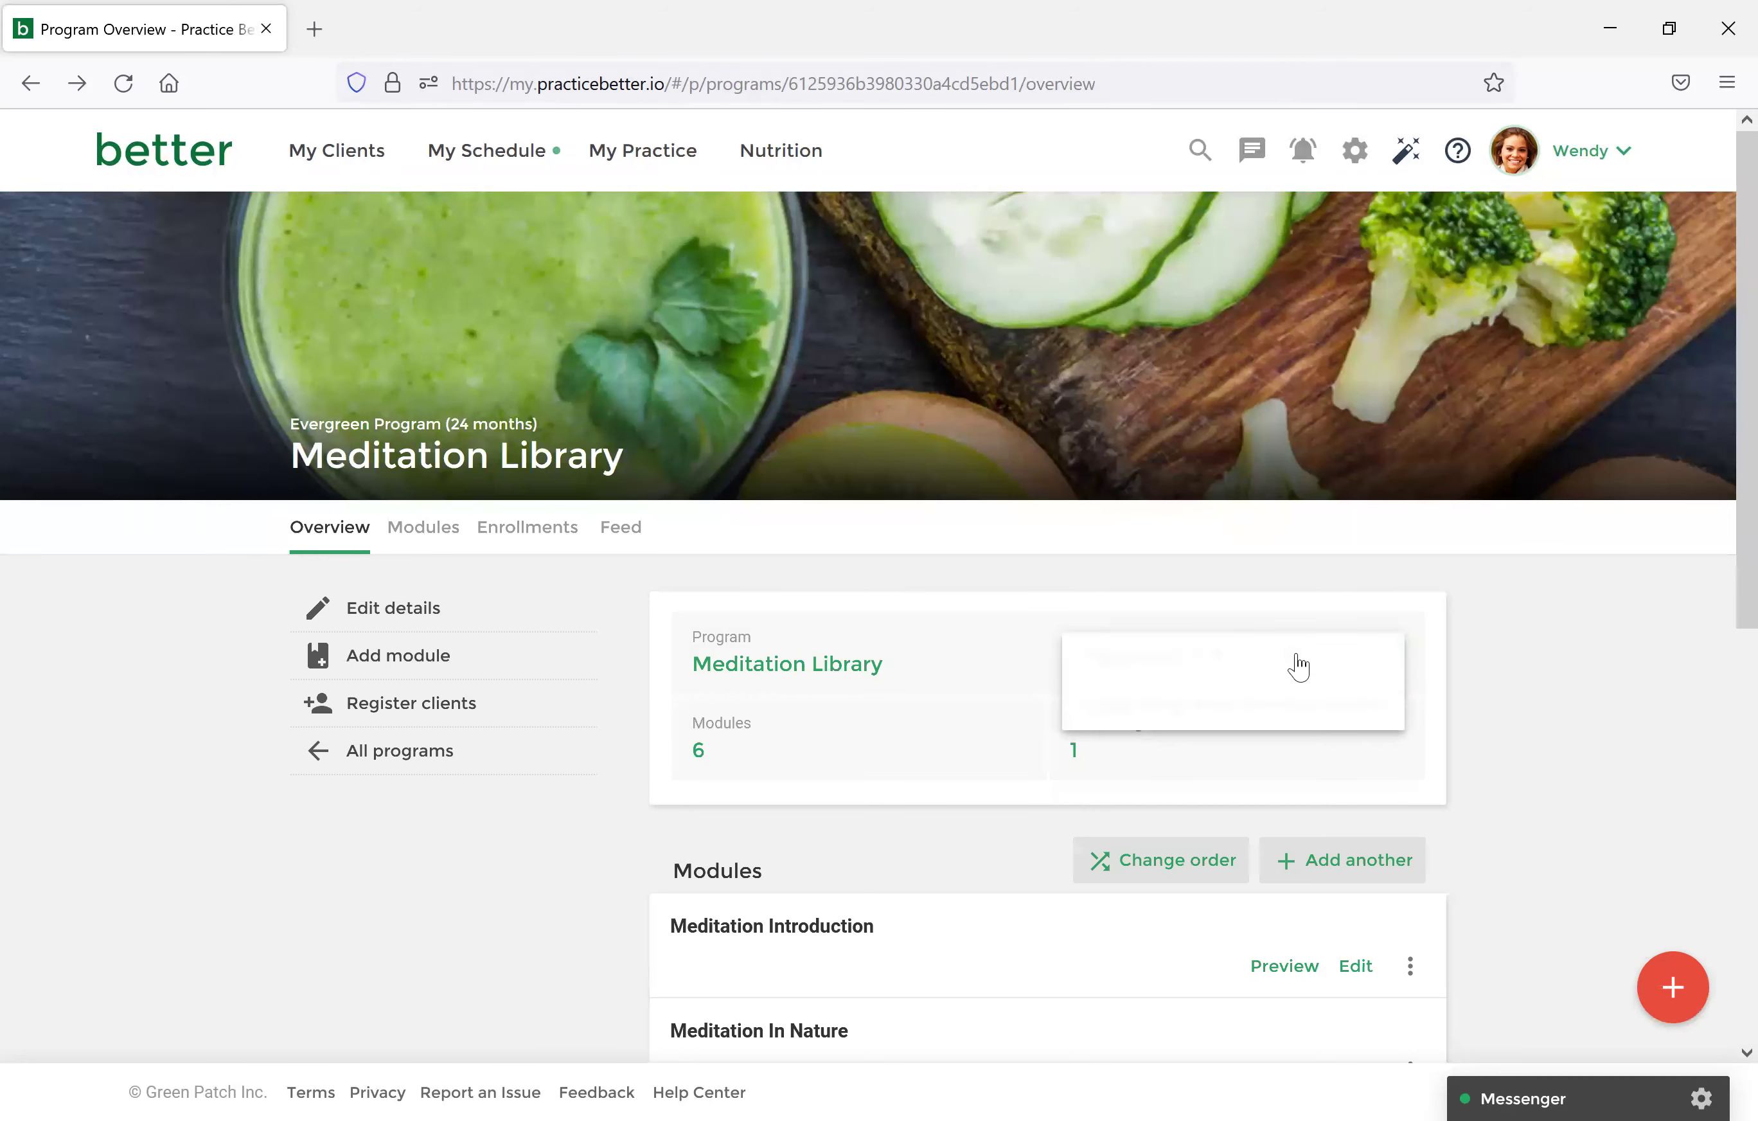
pyautogui.click(1273, 672)
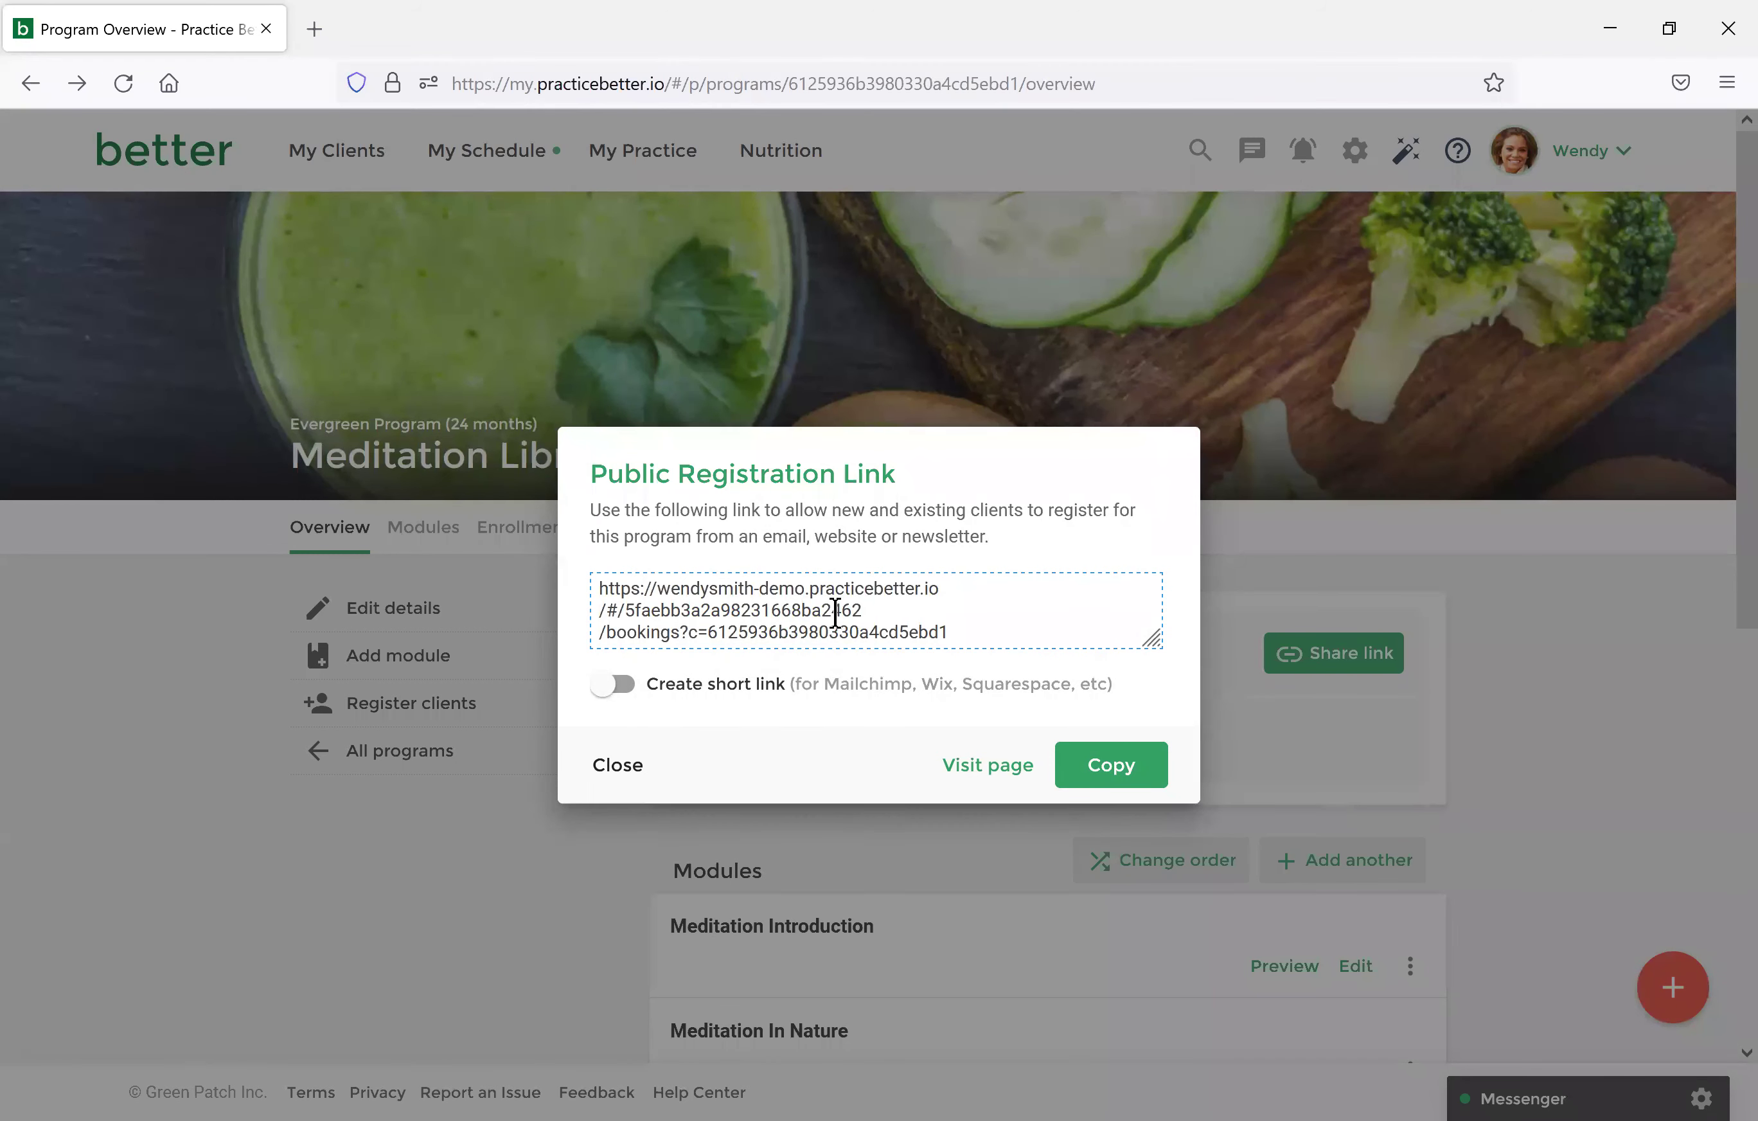
pyautogui.click(634, 768)
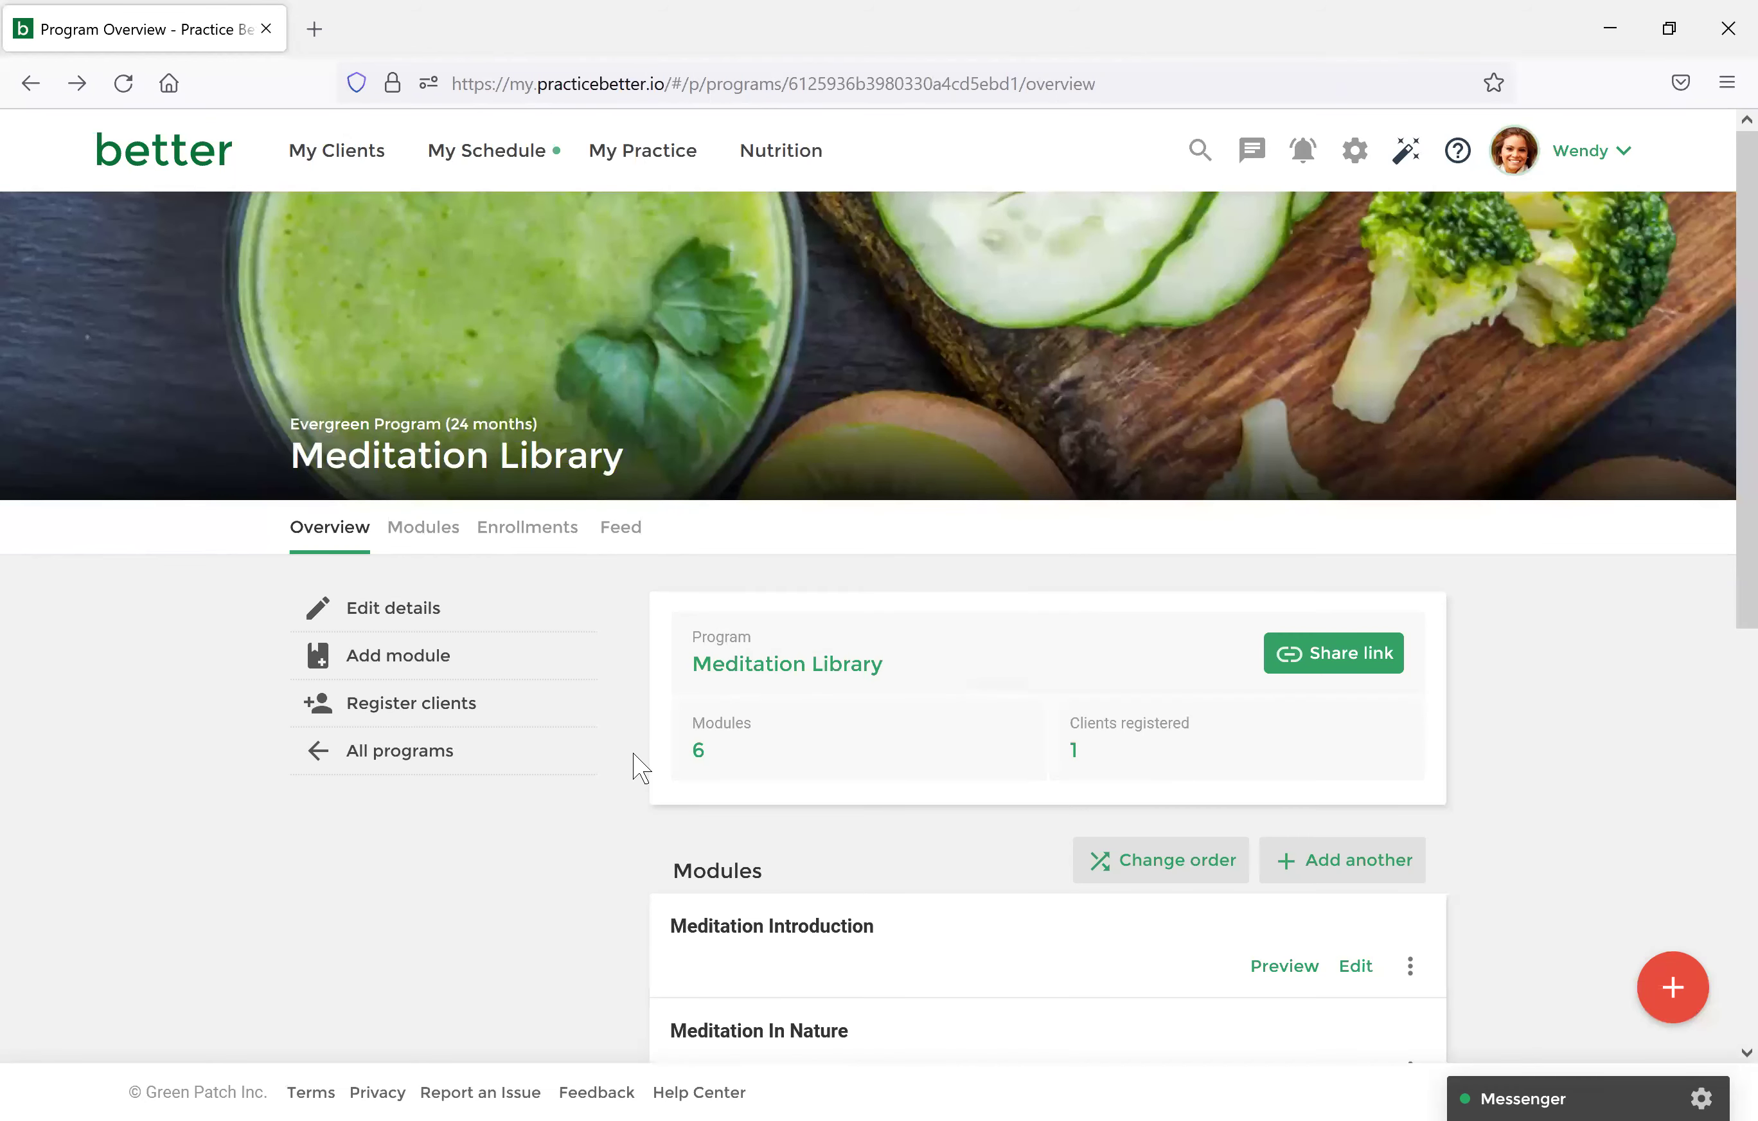
# Go to the list of programs and open the sharing settings of the Meditation Library program.
pyautogui.click(627, 149)
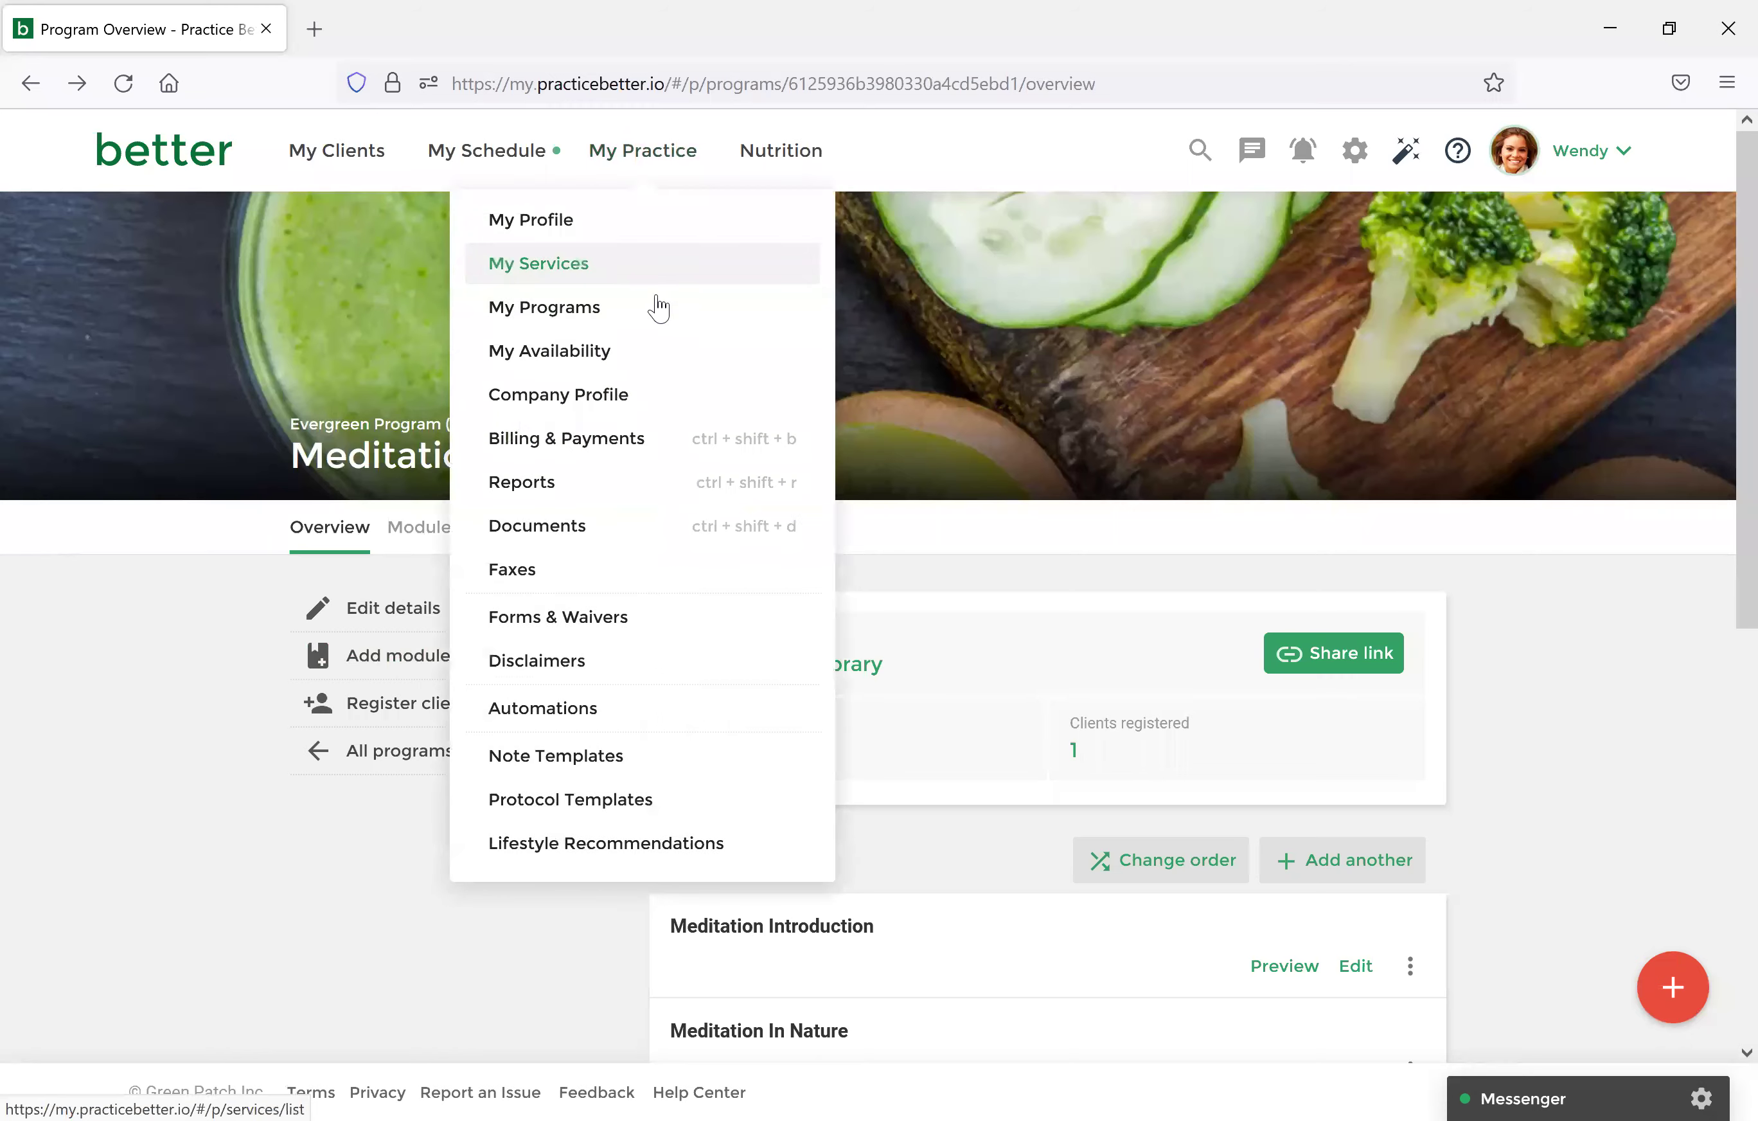
pyautogui.click(647, 322)
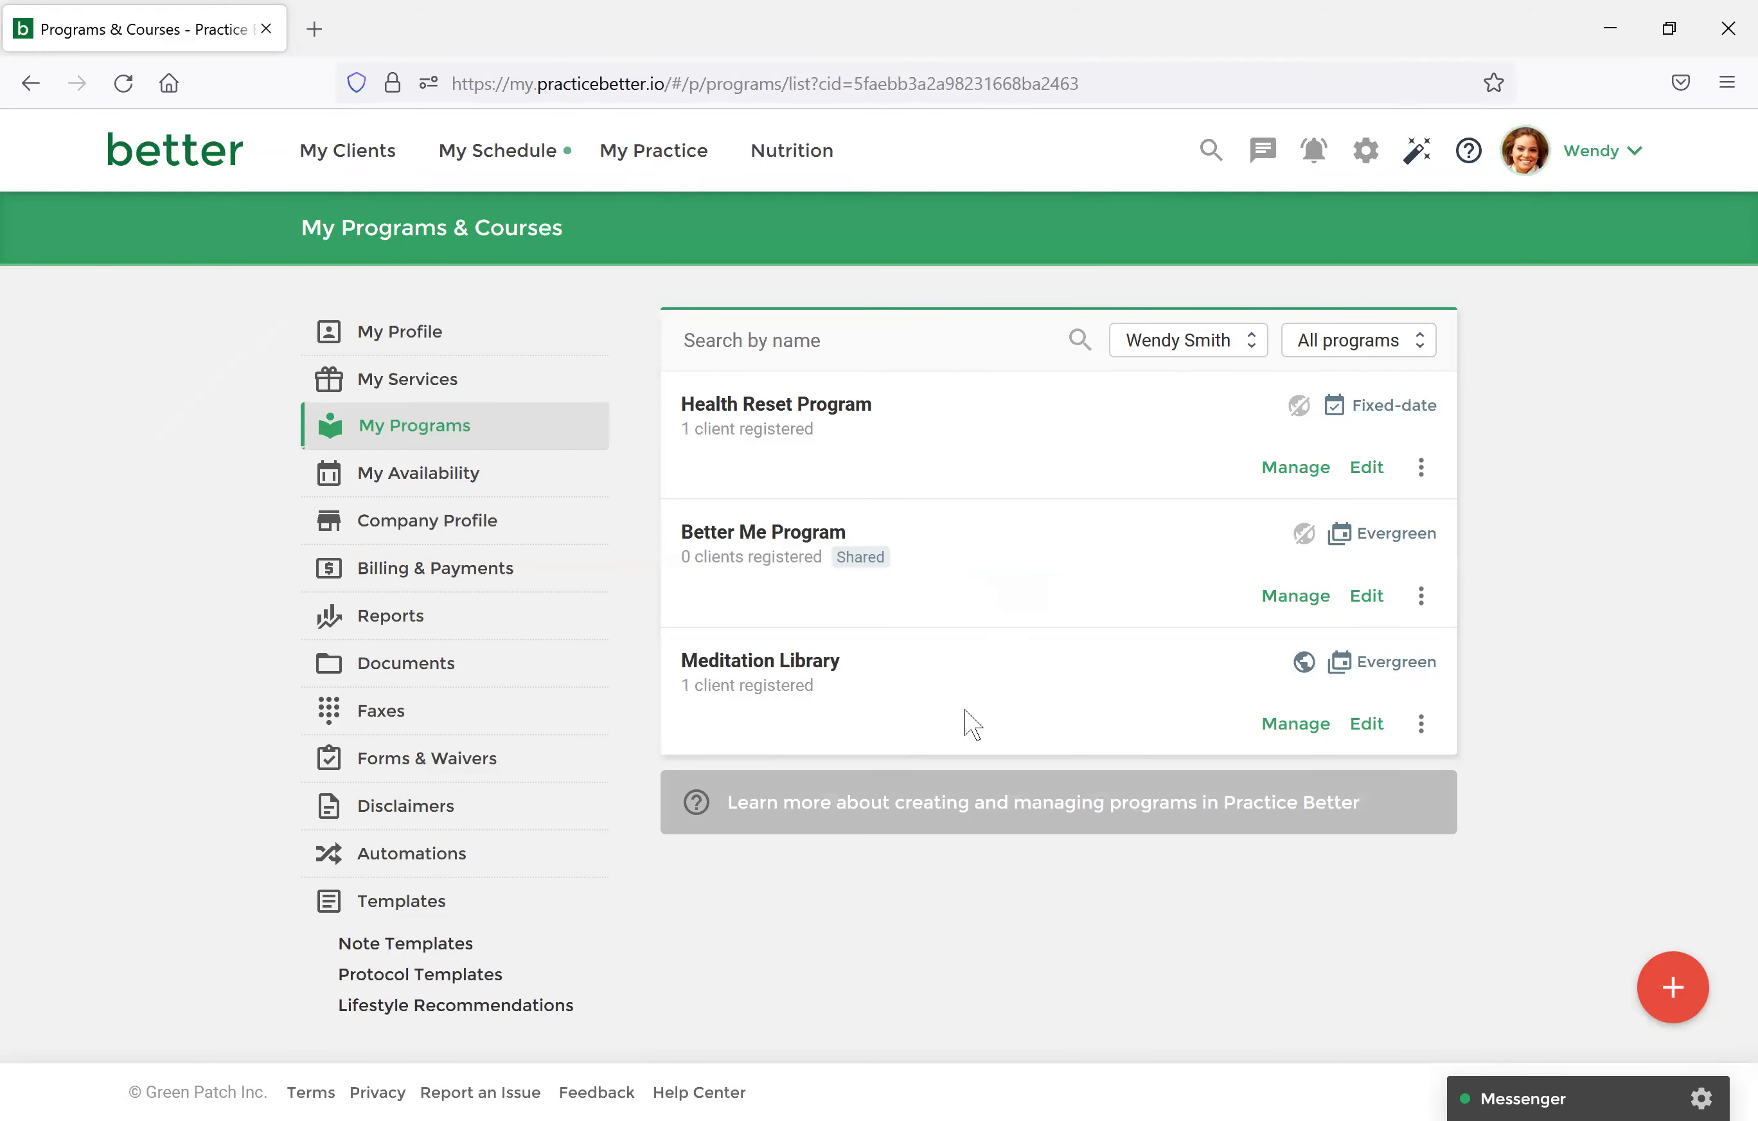
pyautogui.click(1421, 725)
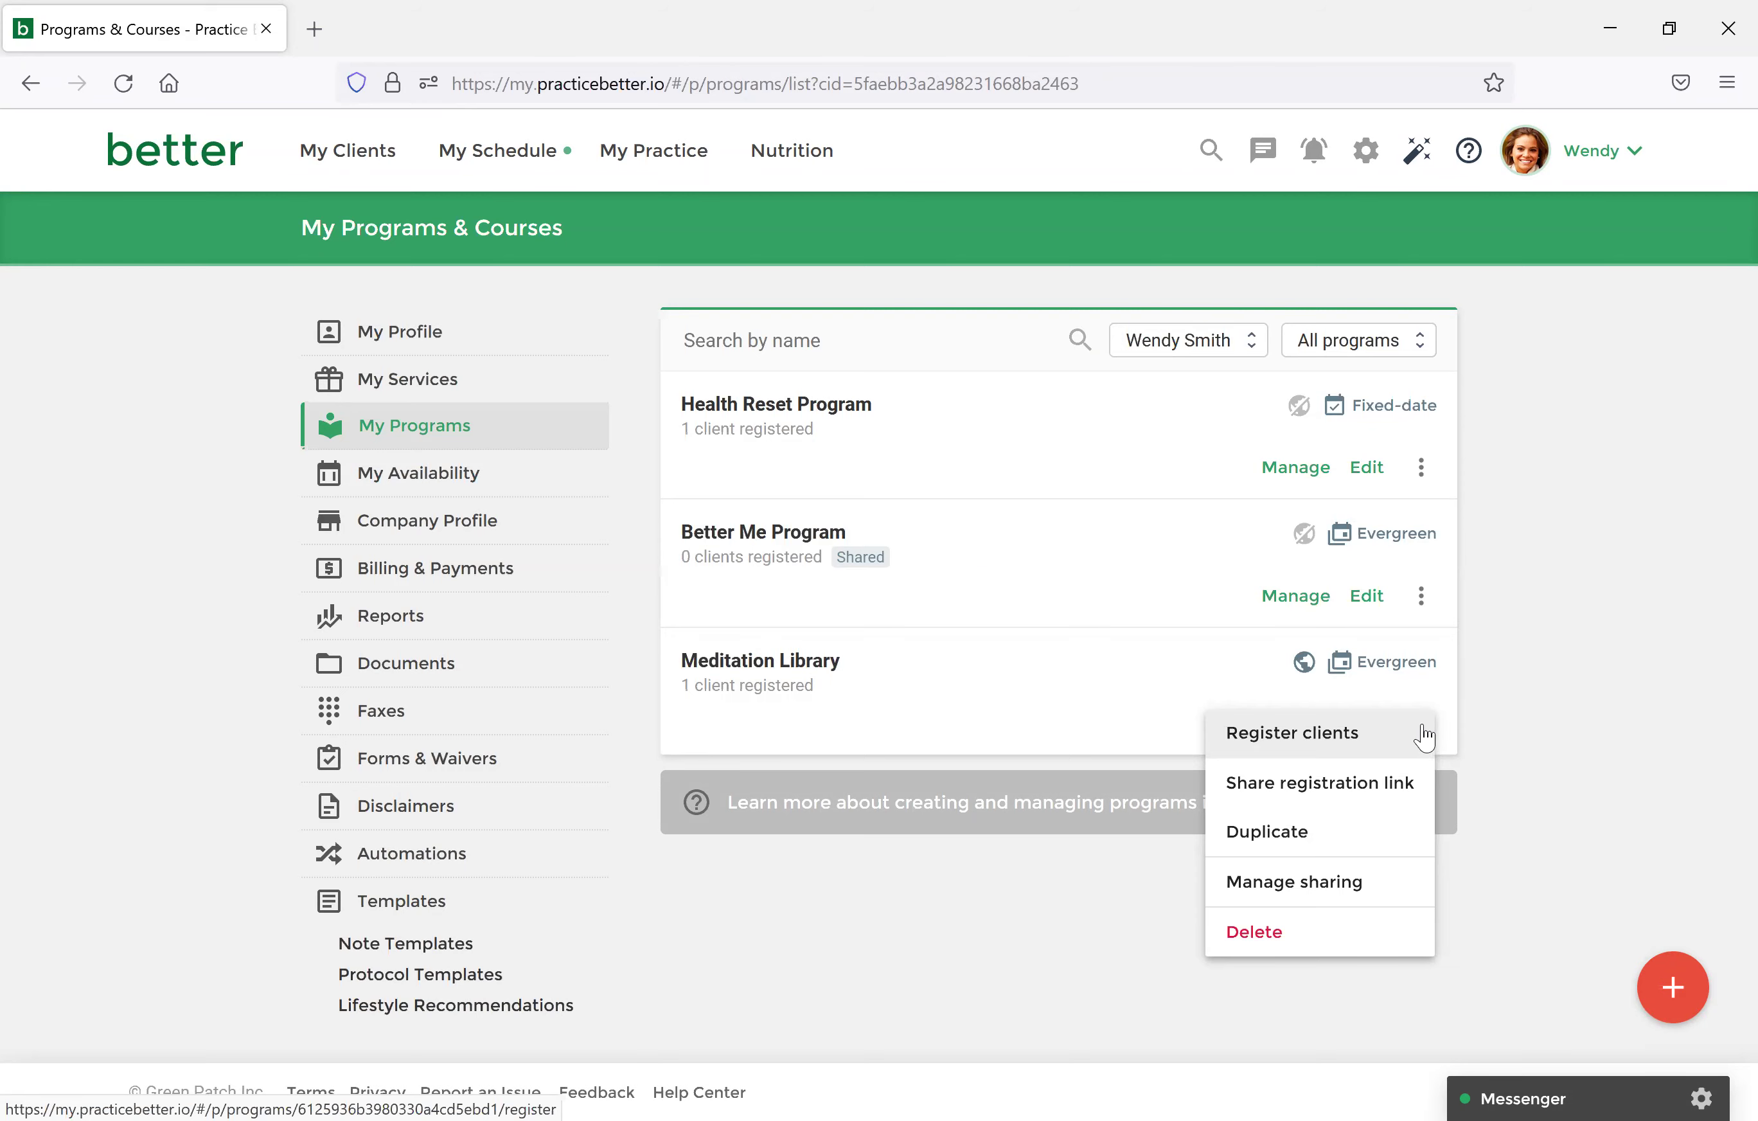
pyautogui.click(1350, 886)
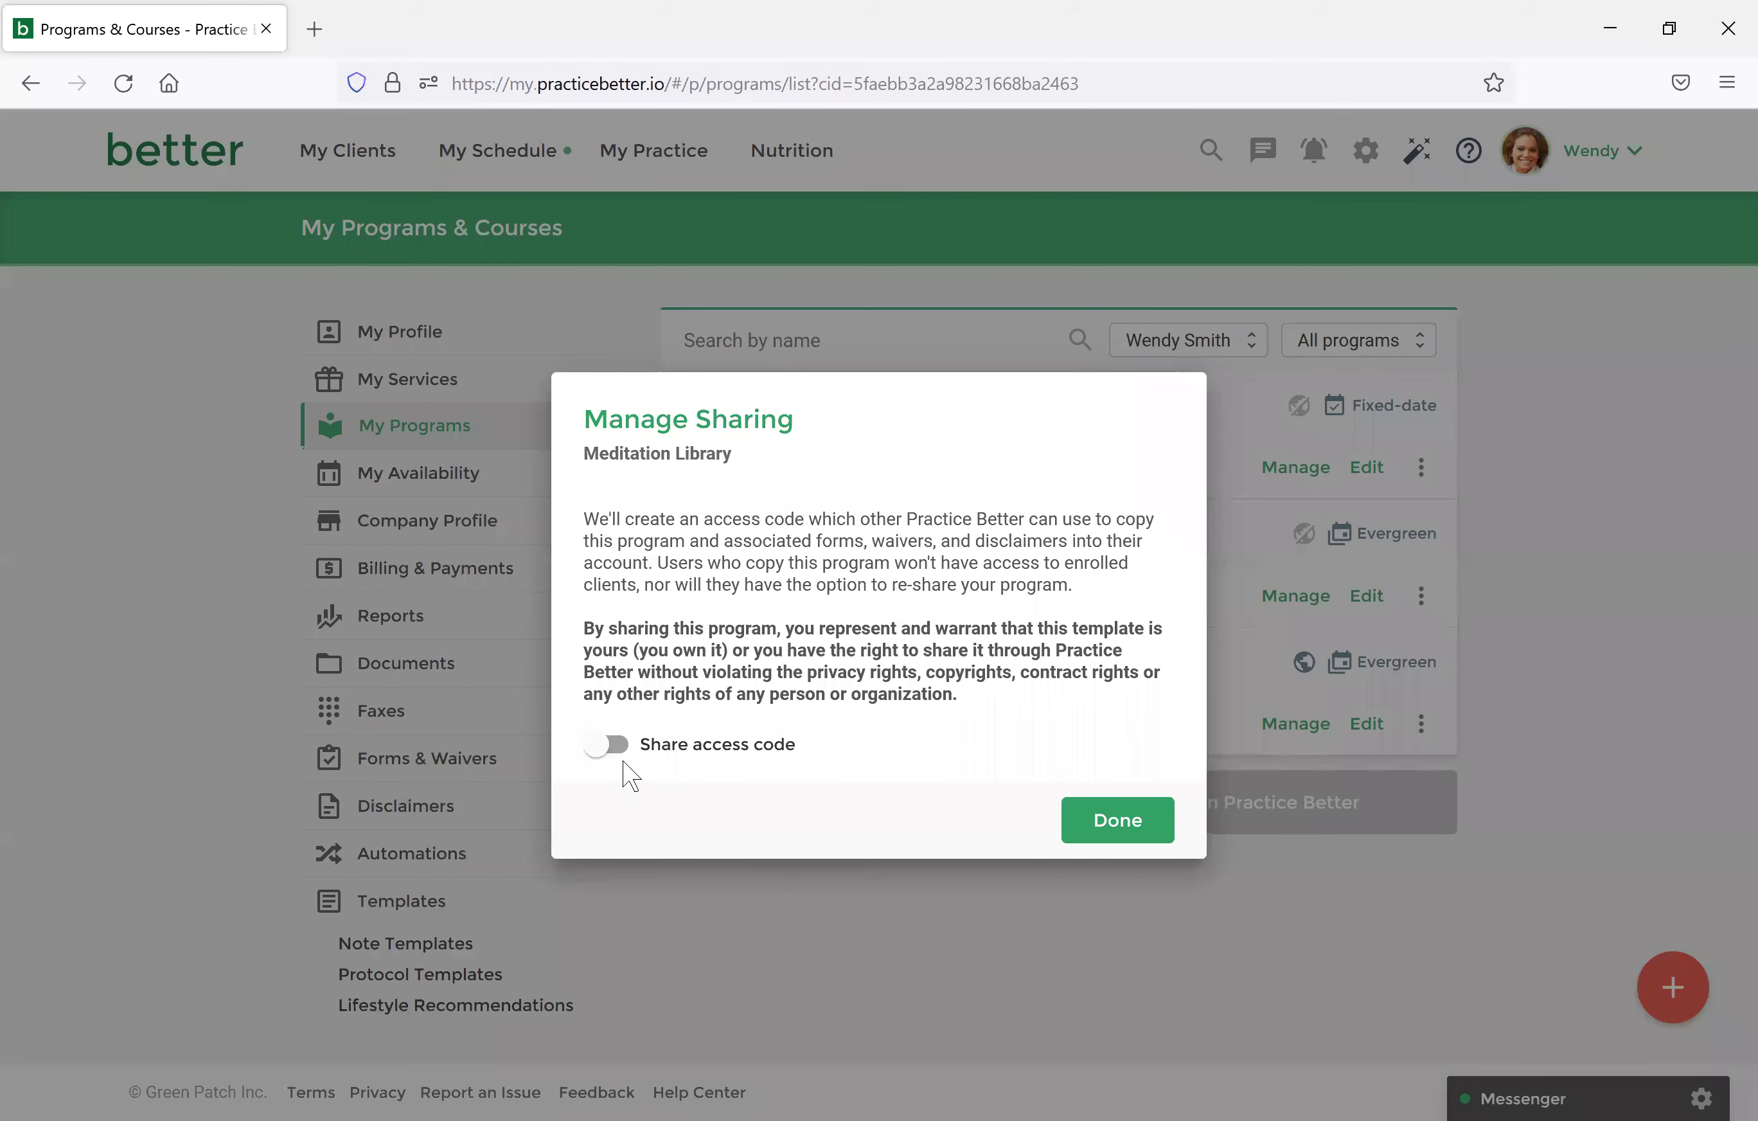
# Enable the Meditation Library's share access code, disable it again and close the sharing settings.
pyautogui.click(614, 745)
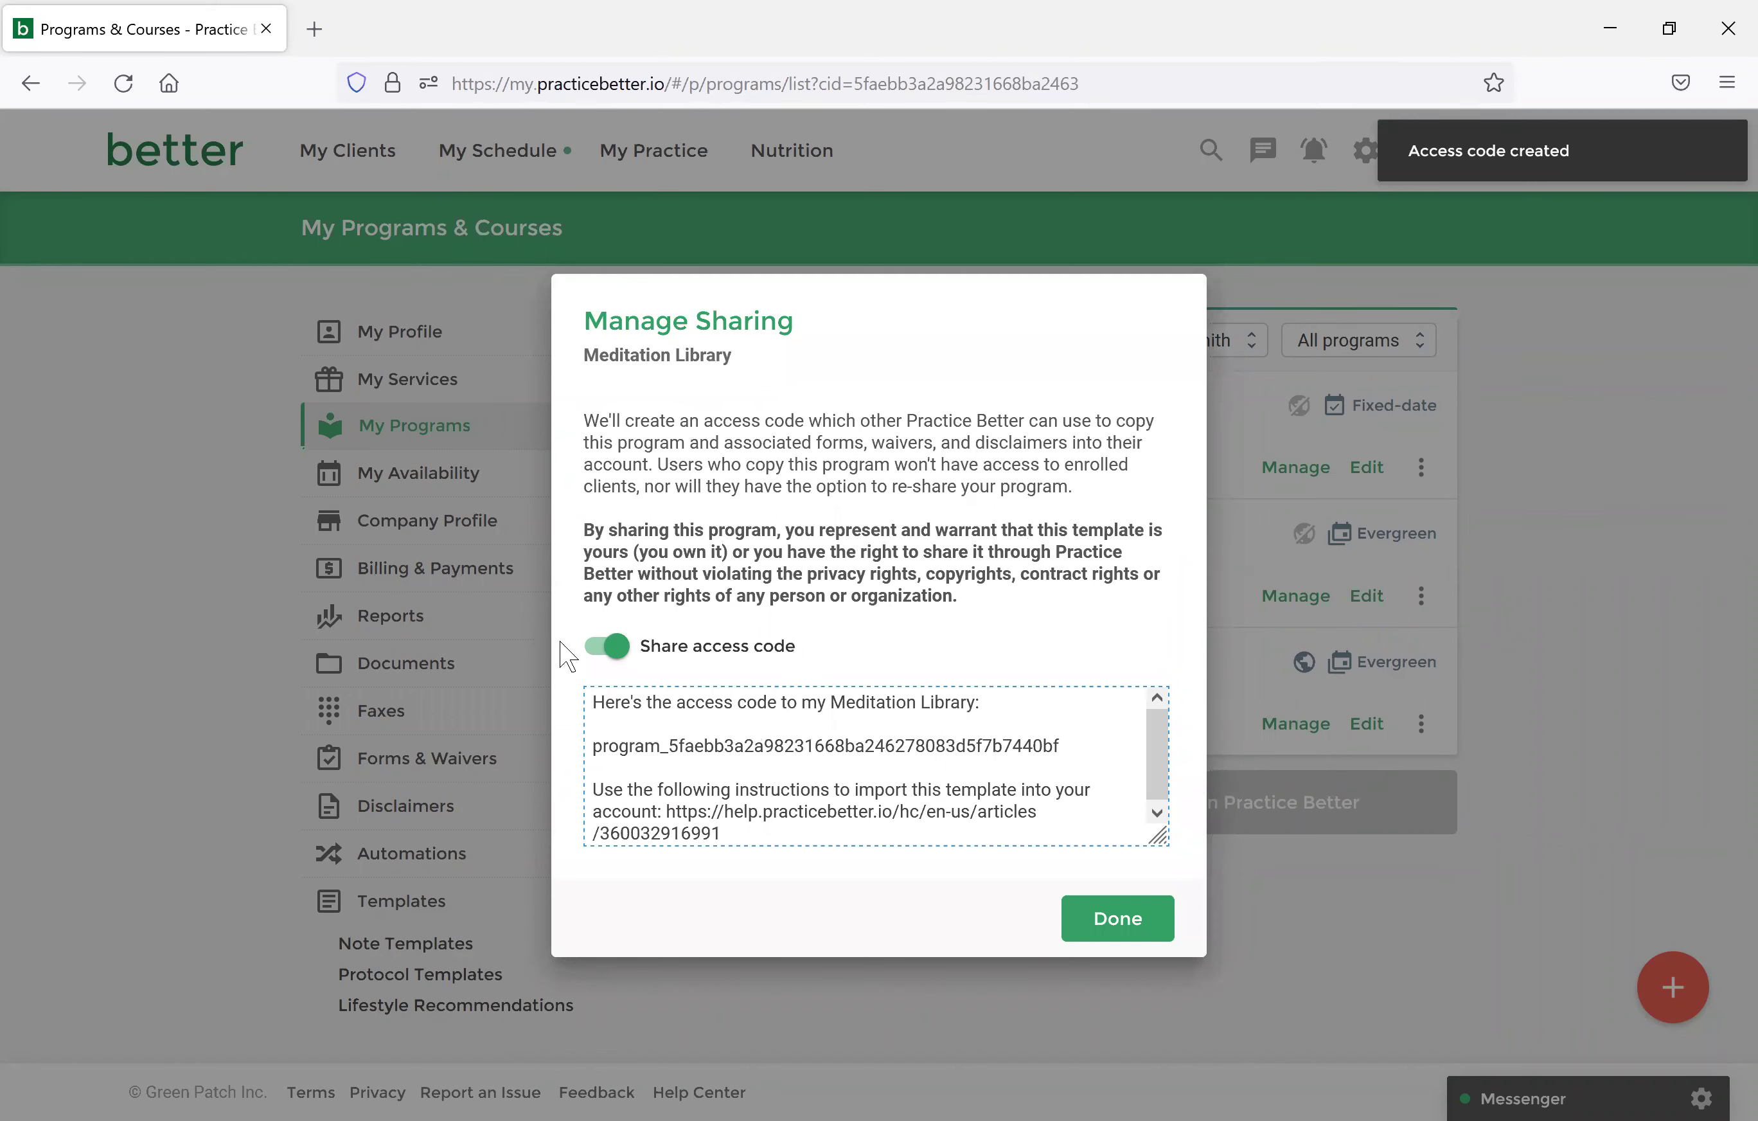
pyautogui.click(600, 646)
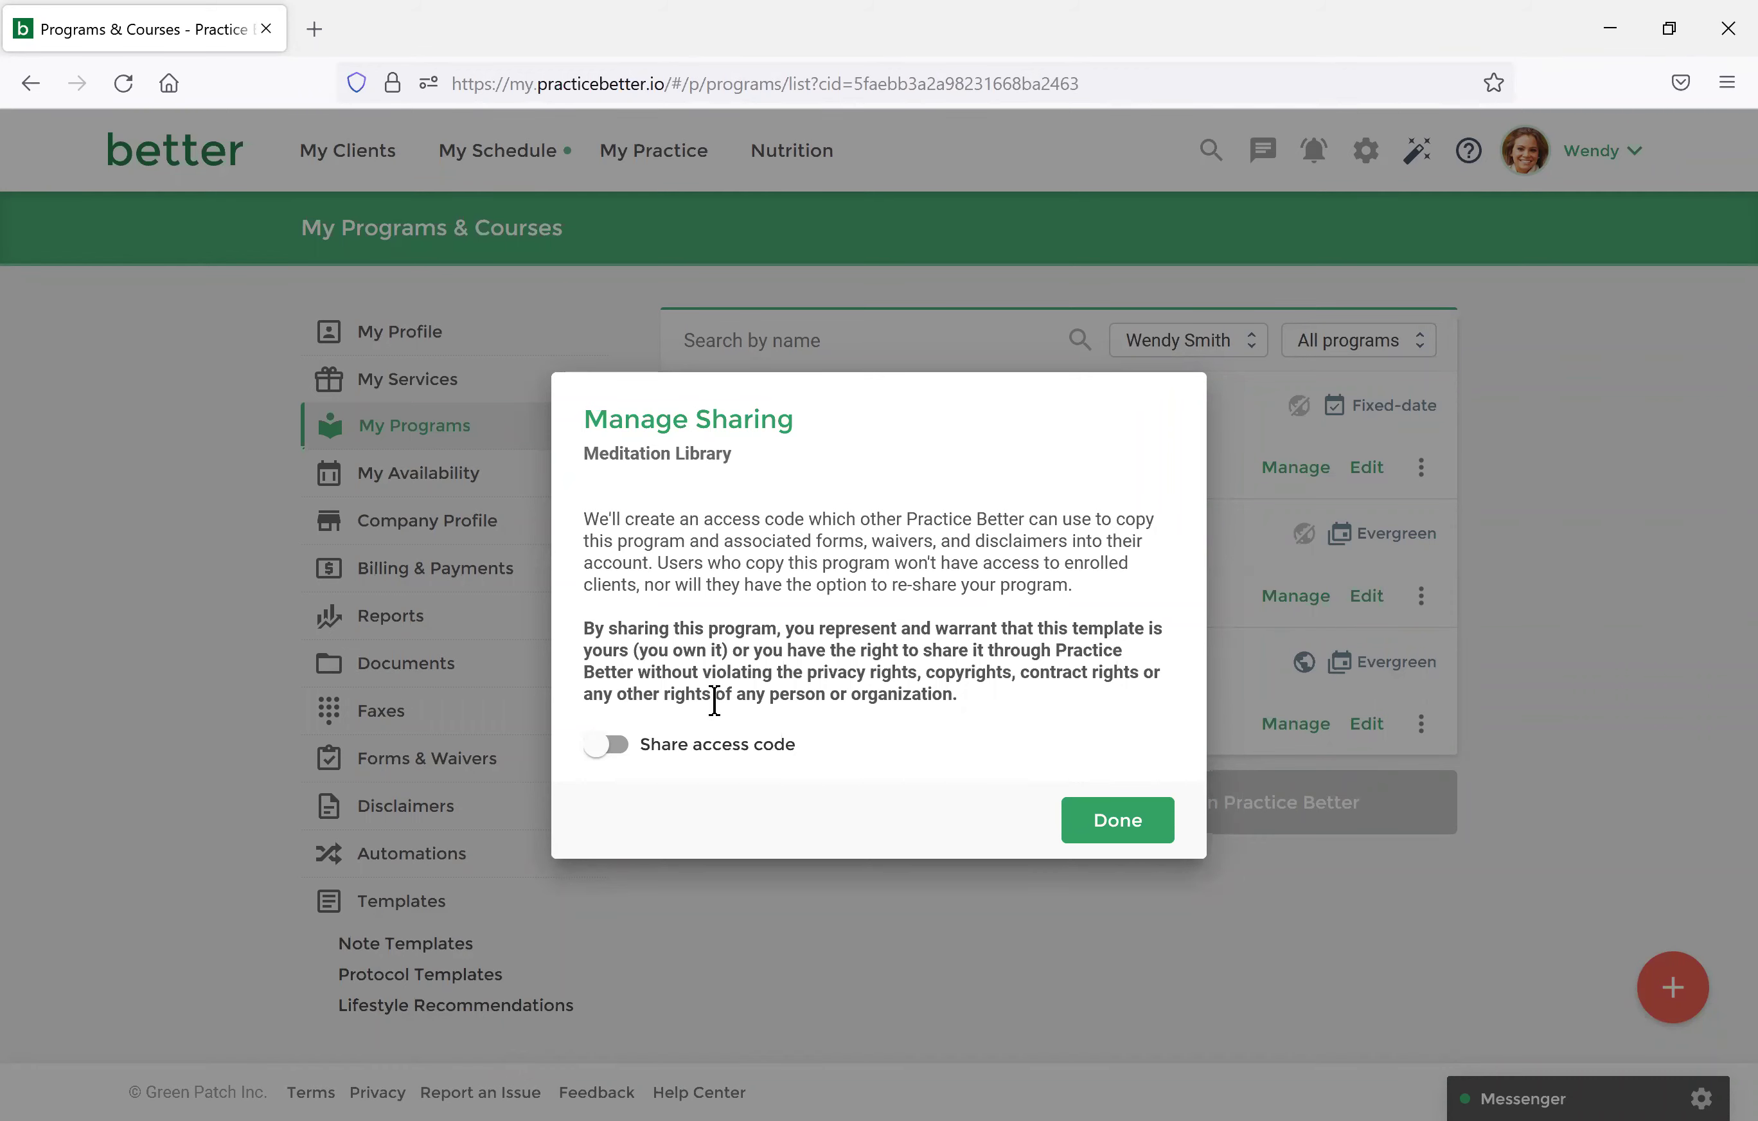
pyautogui.click(1142, 827)
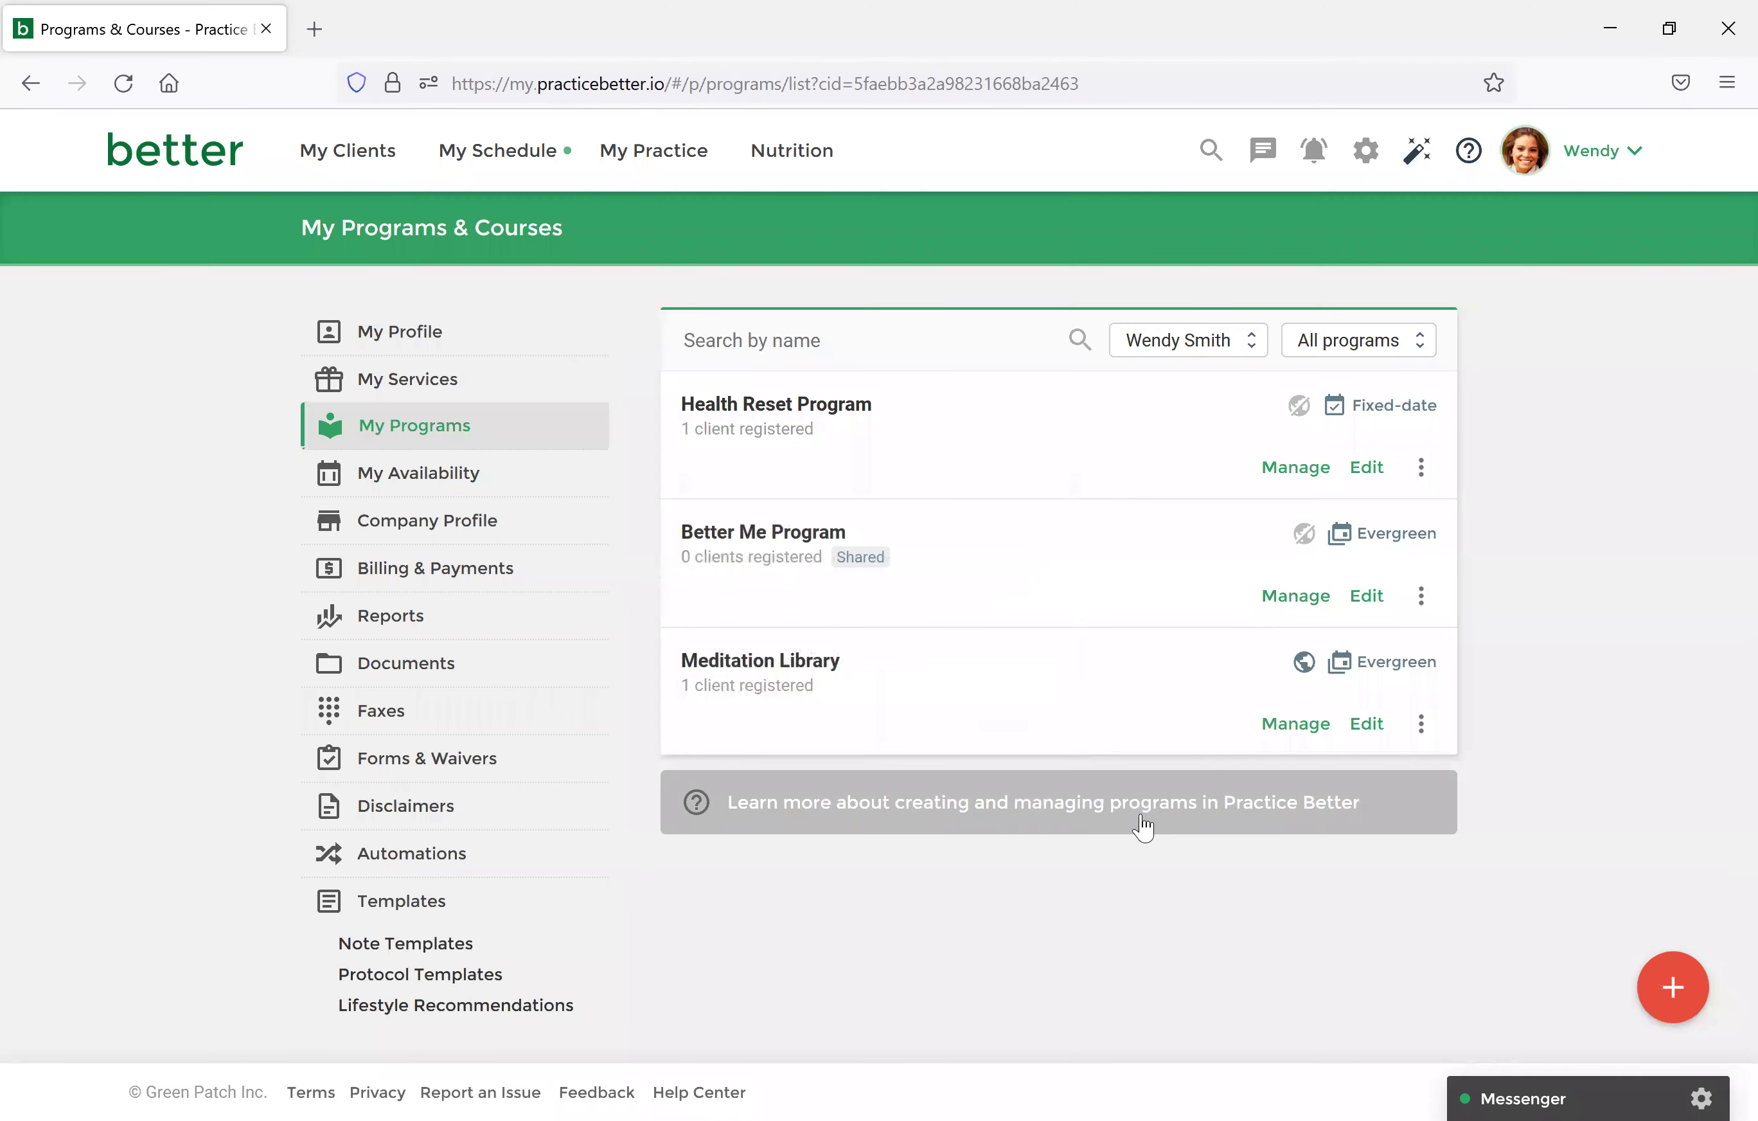